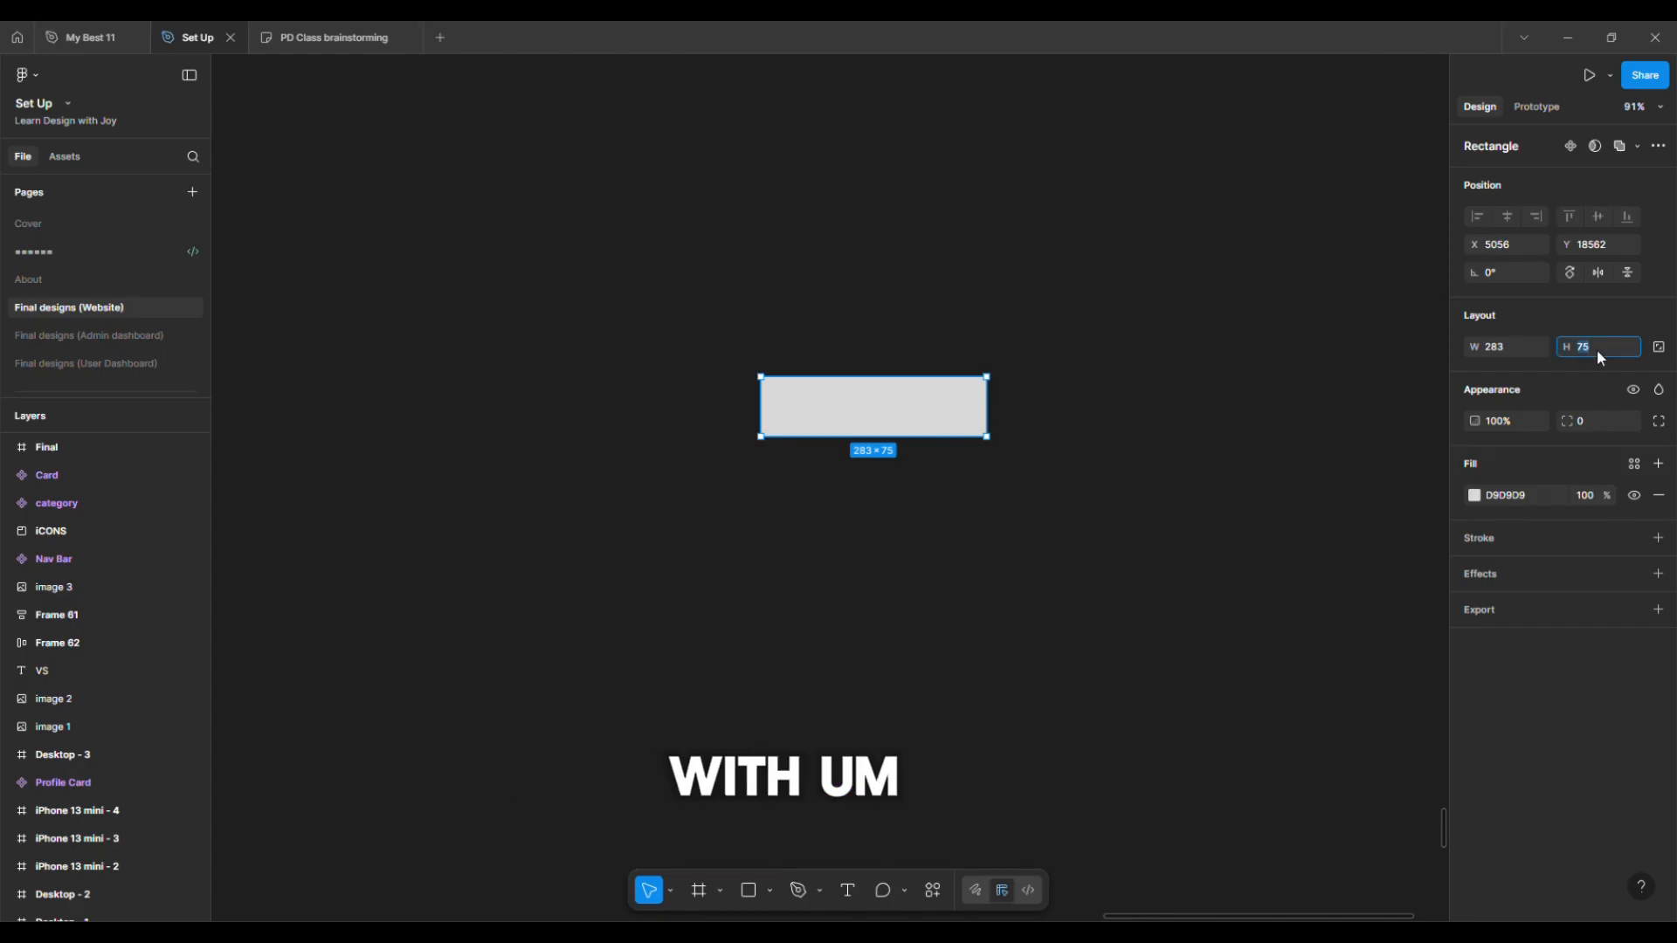
Round the rectangle's corners to 32 and narrow it to 216 wide
{"action": "left_click", "coordinate": [1595, 420]}
{"action": "type", "text": "32"}
{"action": "key", "text": "Return"}
{"action": "scroll", "coordinate": [1118, 455], "scroll_direction": "up", "scroll_amount": 5}
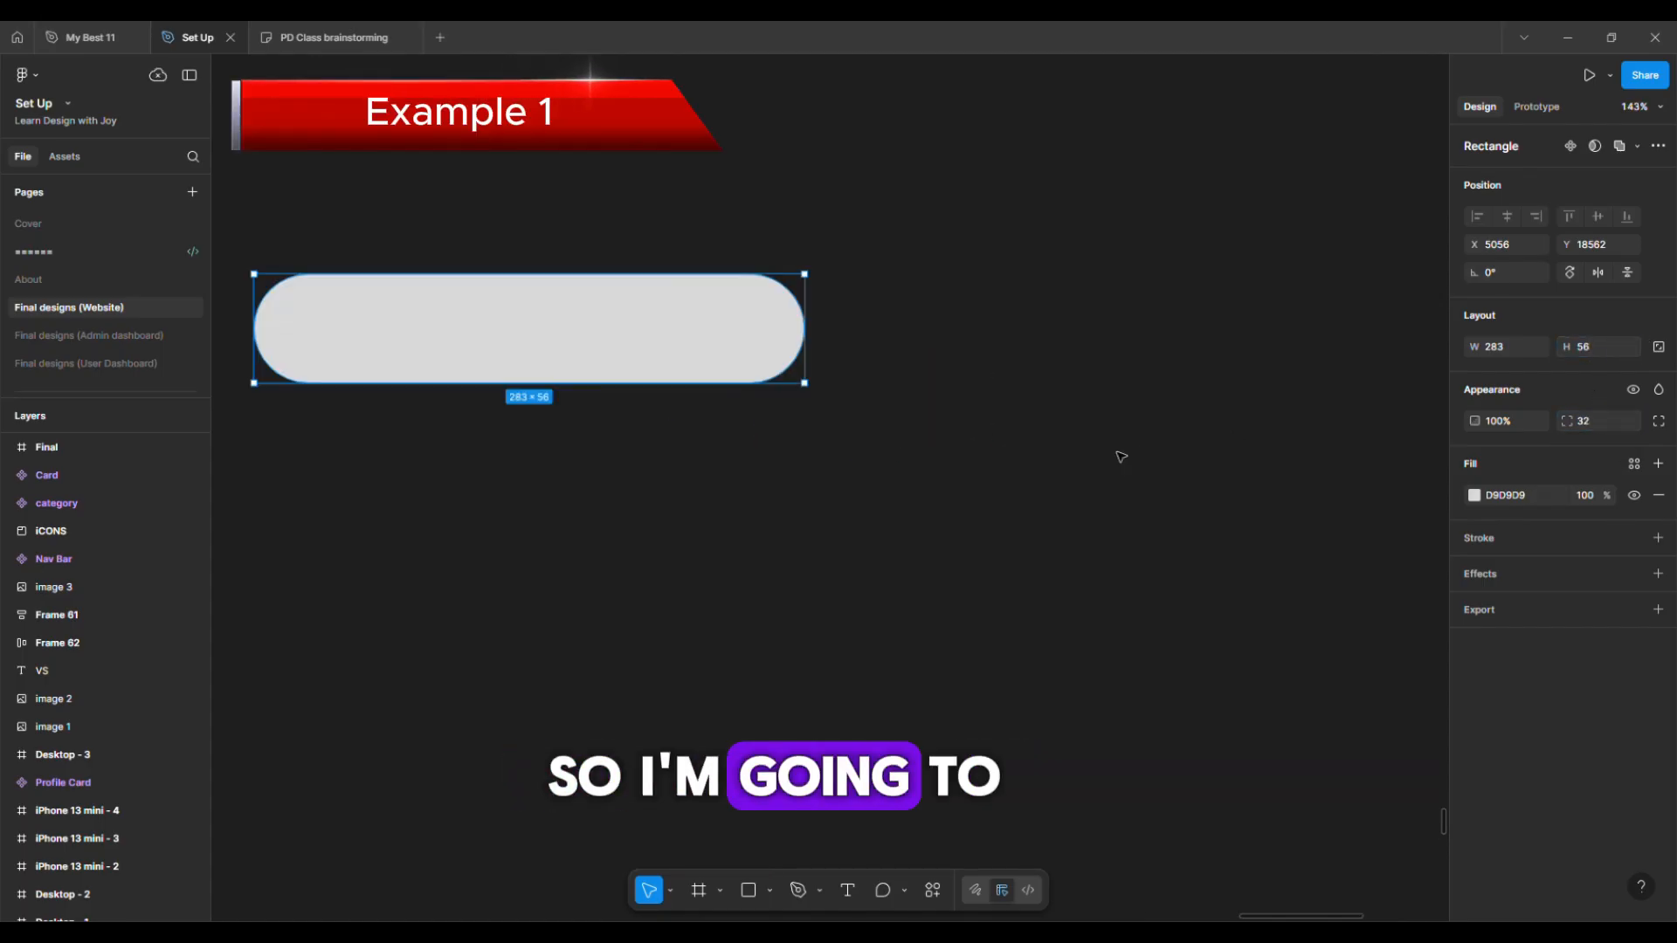
{"action": "scroll", "coordinate": [1118, 455], "scroll_direction": "left", "scroll_amount": 4}
{"action": "left_click_drag", "start_coordinate": [1117, 302], "coordinate": [982, 302]}
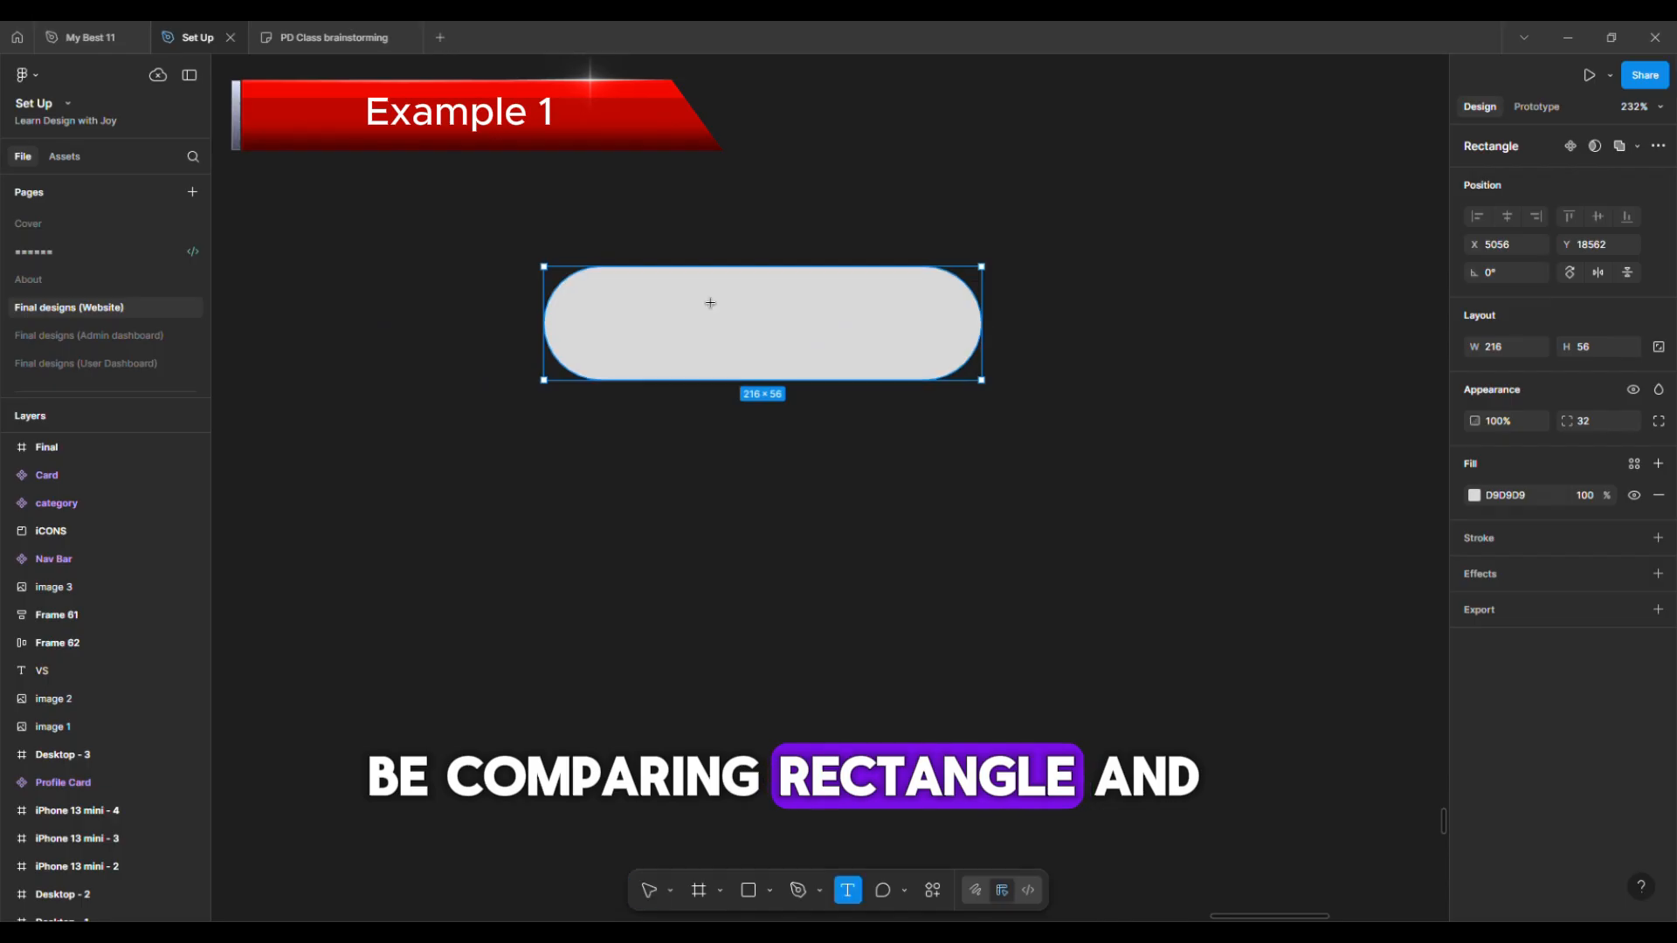
Add a 'Button' text label inside the rectangle and fill the rectangle with the page's purple
{"action": "left_click", "coordinate": [681, 312]}
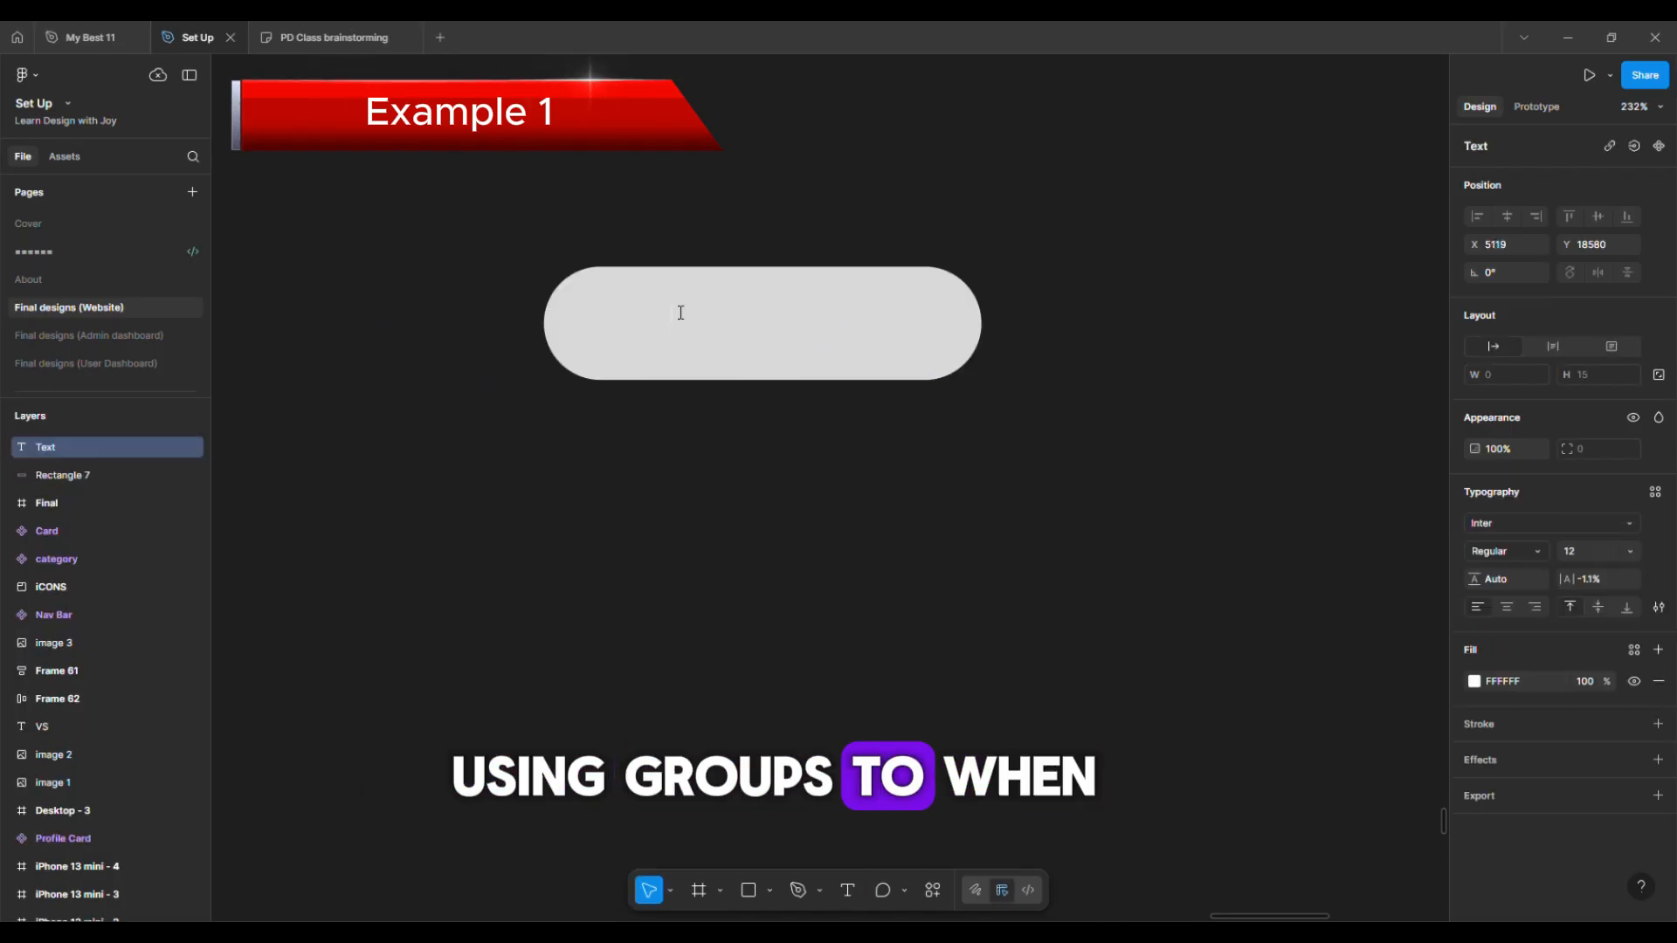
{"action": "type", "text": "Button"}
{"action": "key", "text": "Escape"}
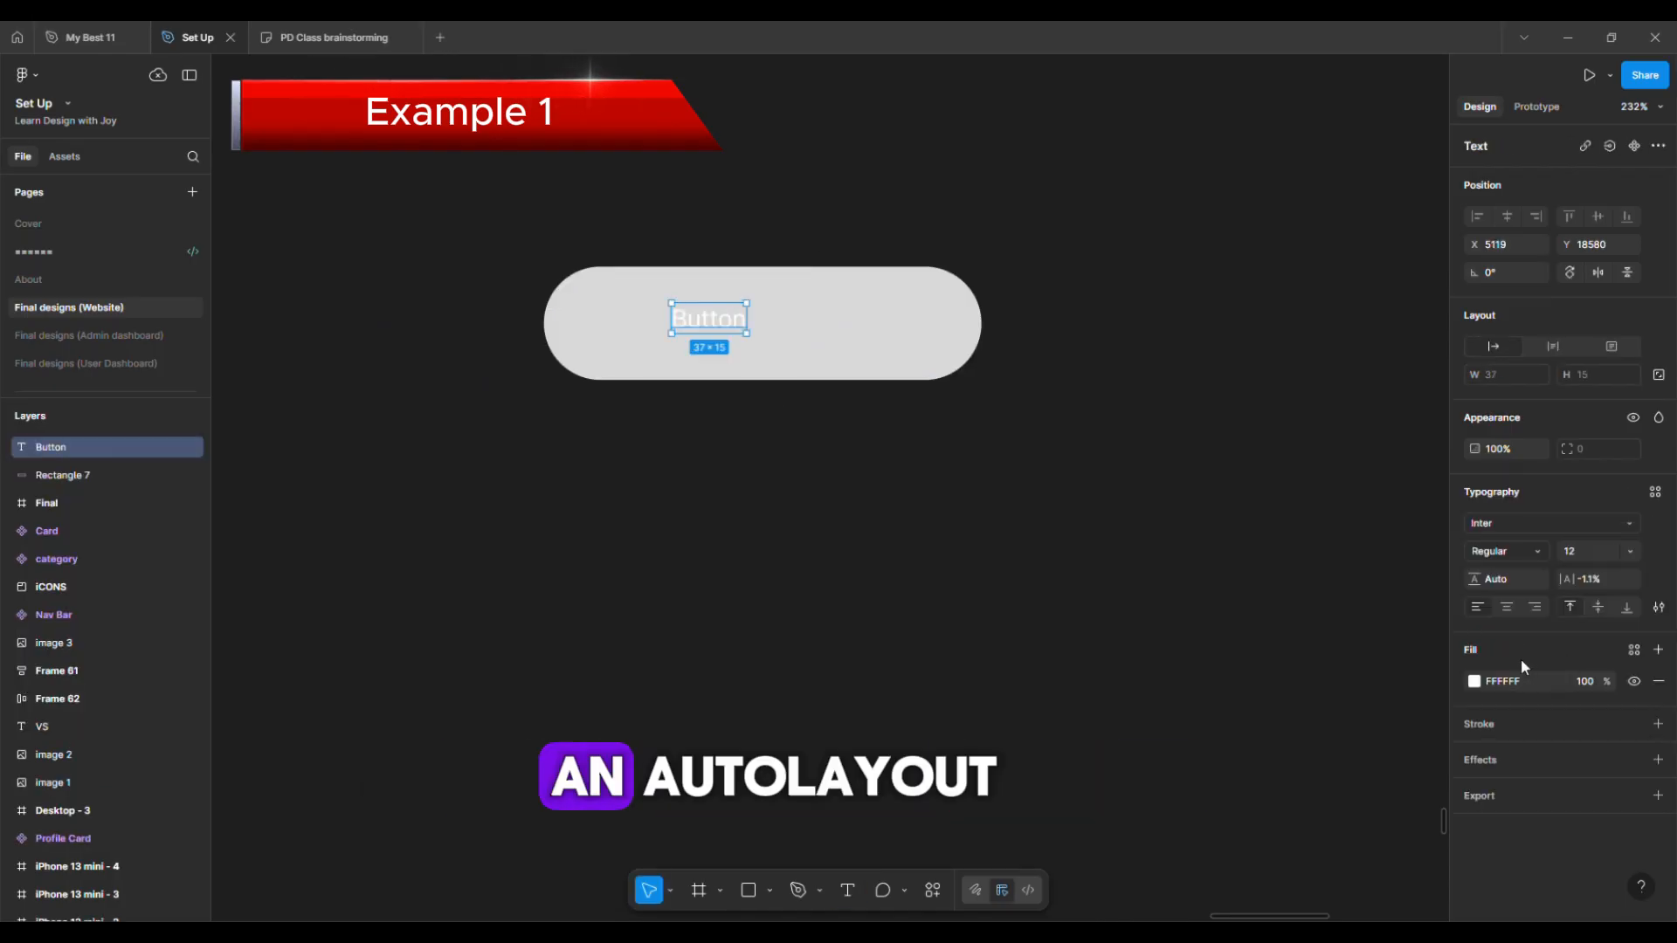
{"action": "left_click", "coordinate": [835, 333]}
{"action": "left_click", "coordinate": [1474, 495]}
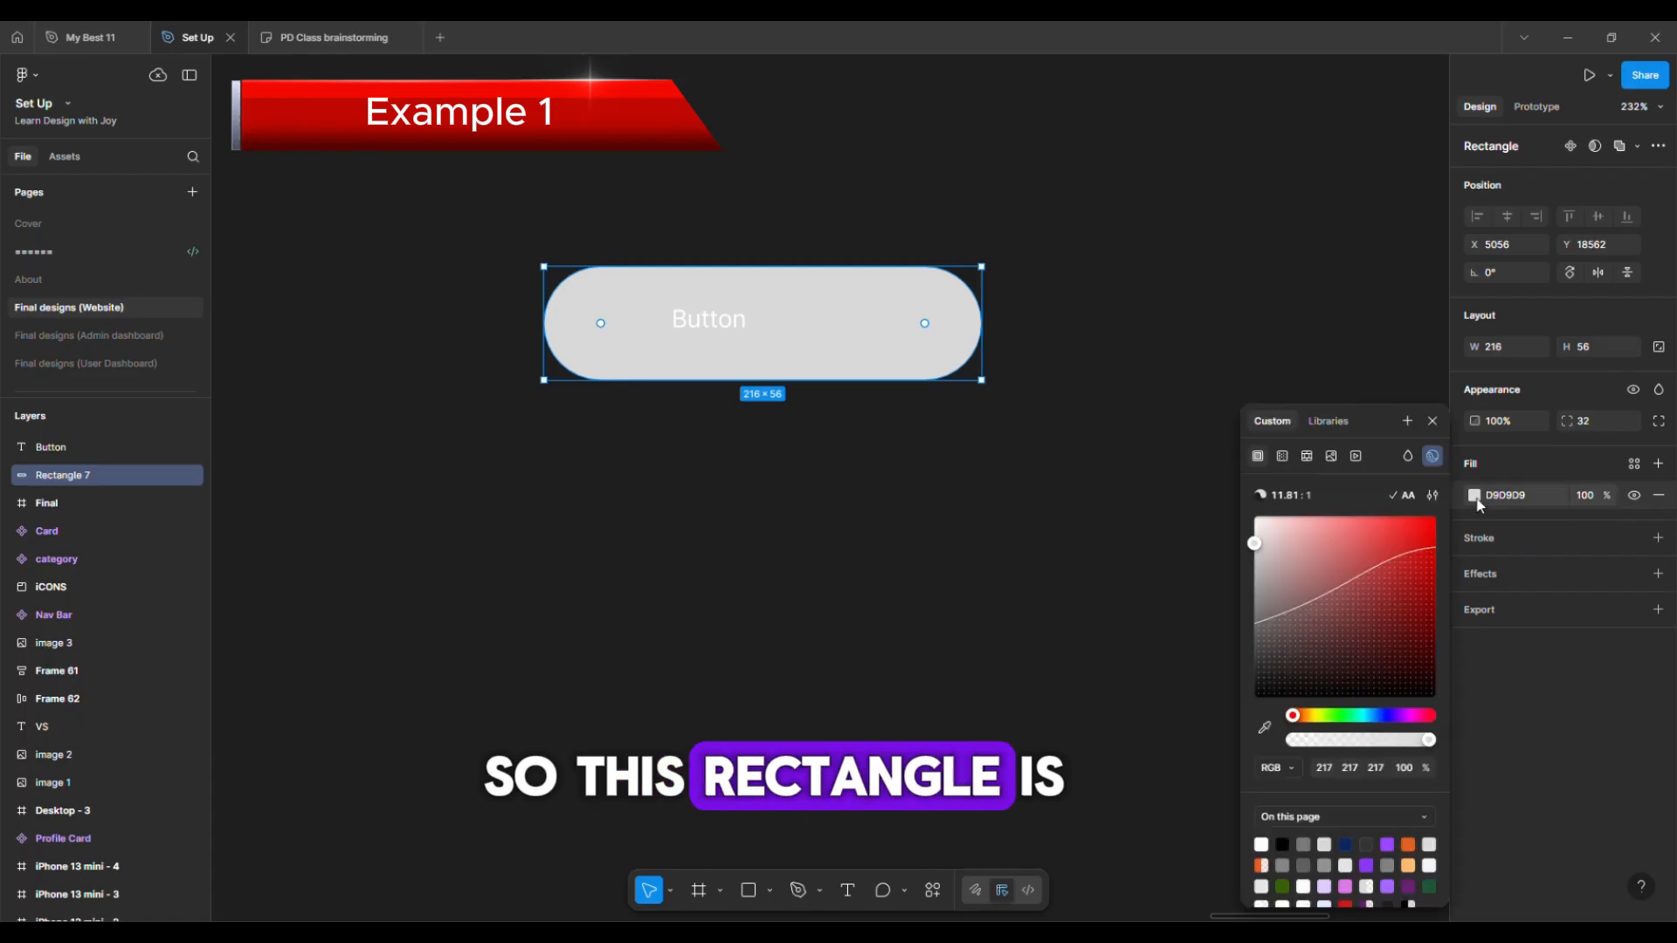
{"action": "left_click", "coordinate": [1386, 844]}
Set the Button label to font size 16 and group it with the rectangle
{"action": "left_click", "coordinate": [739, 322]}
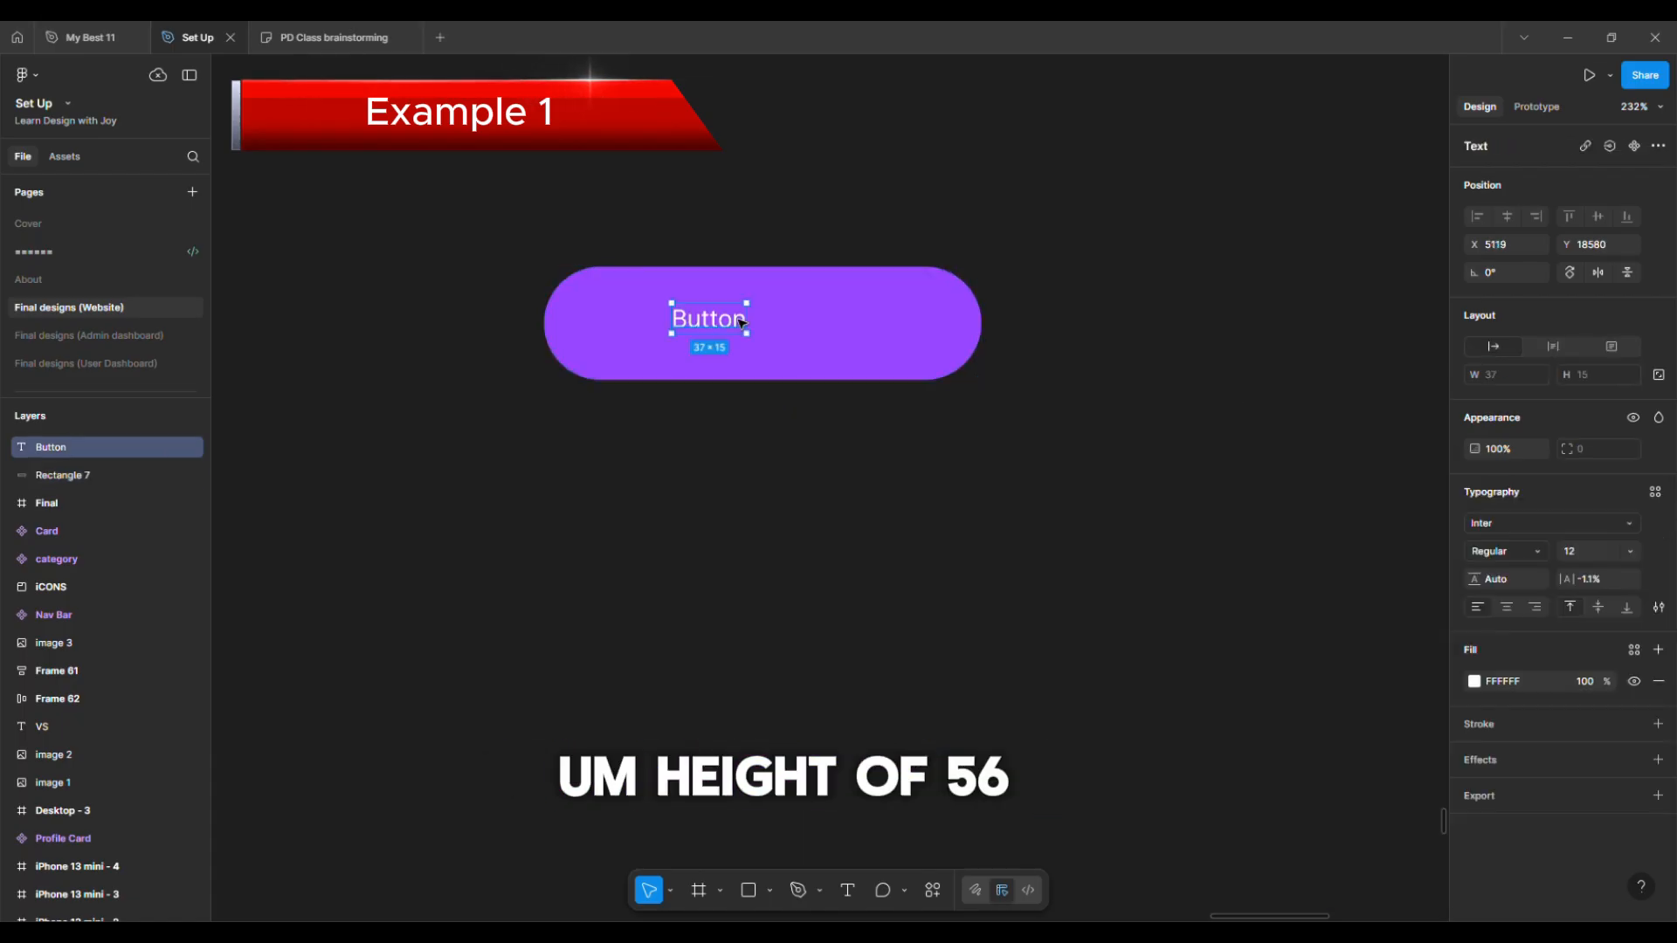
{"action": "left_click", "coordinate": [1587, 550]}
{"action": "type", "text": "16"}
{"action": "key", "text": "Return"}
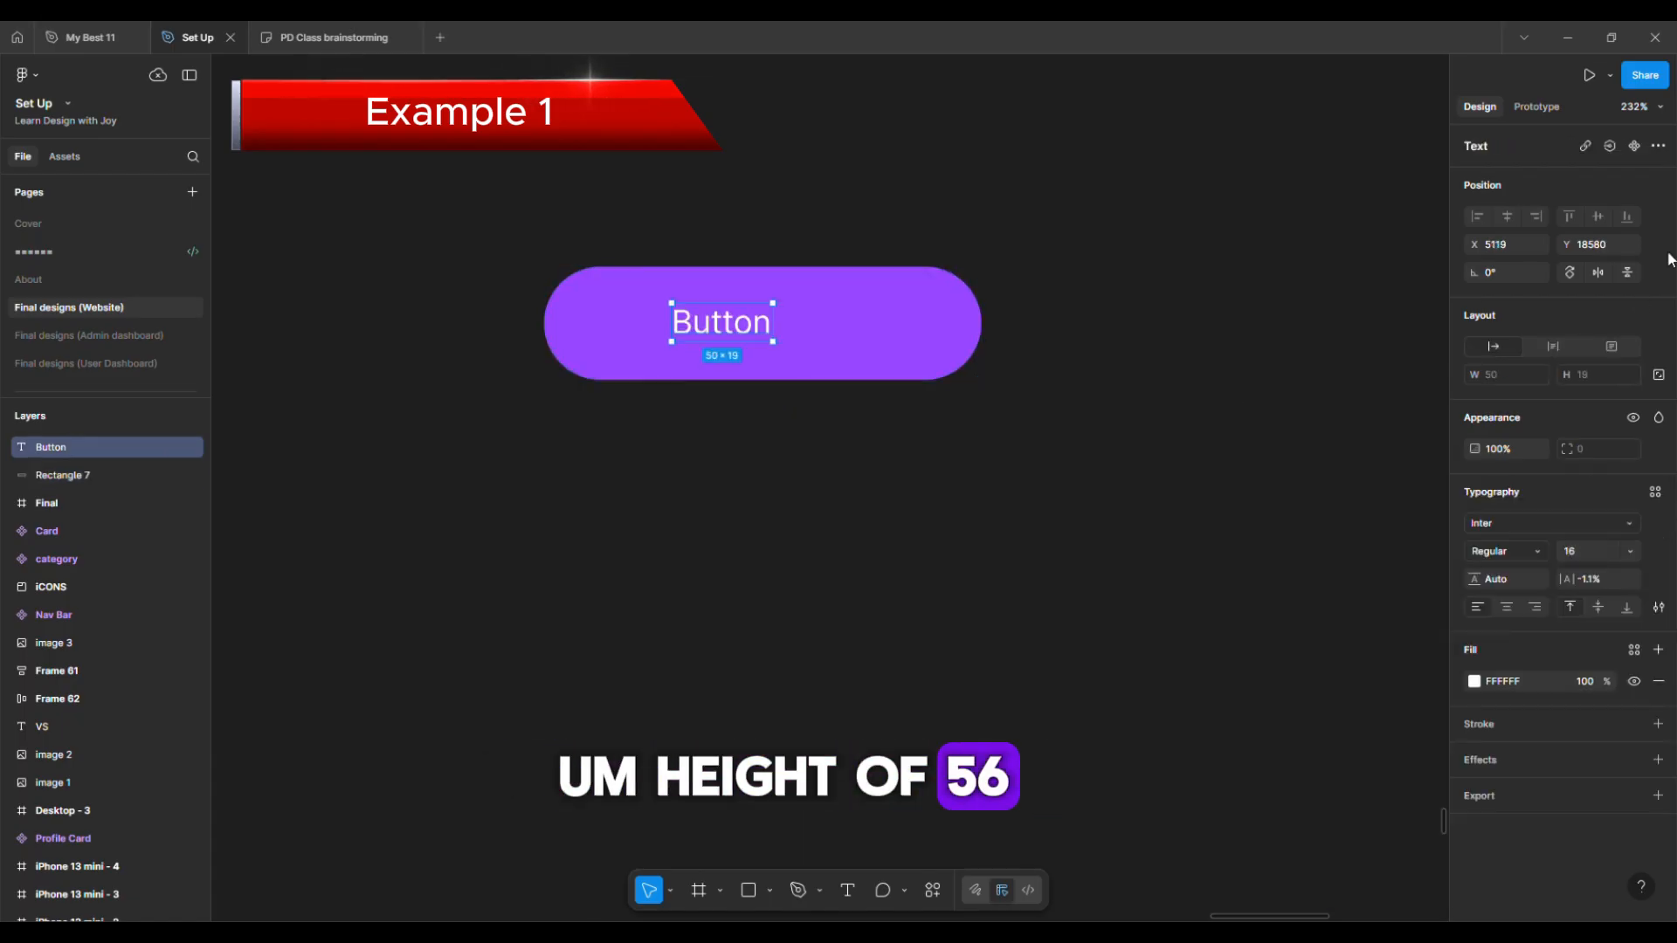
{"action": "left_click", "coordinate": [904, 301], "text": "shift"}
{"action": "key", "text": "ctrl+g"}
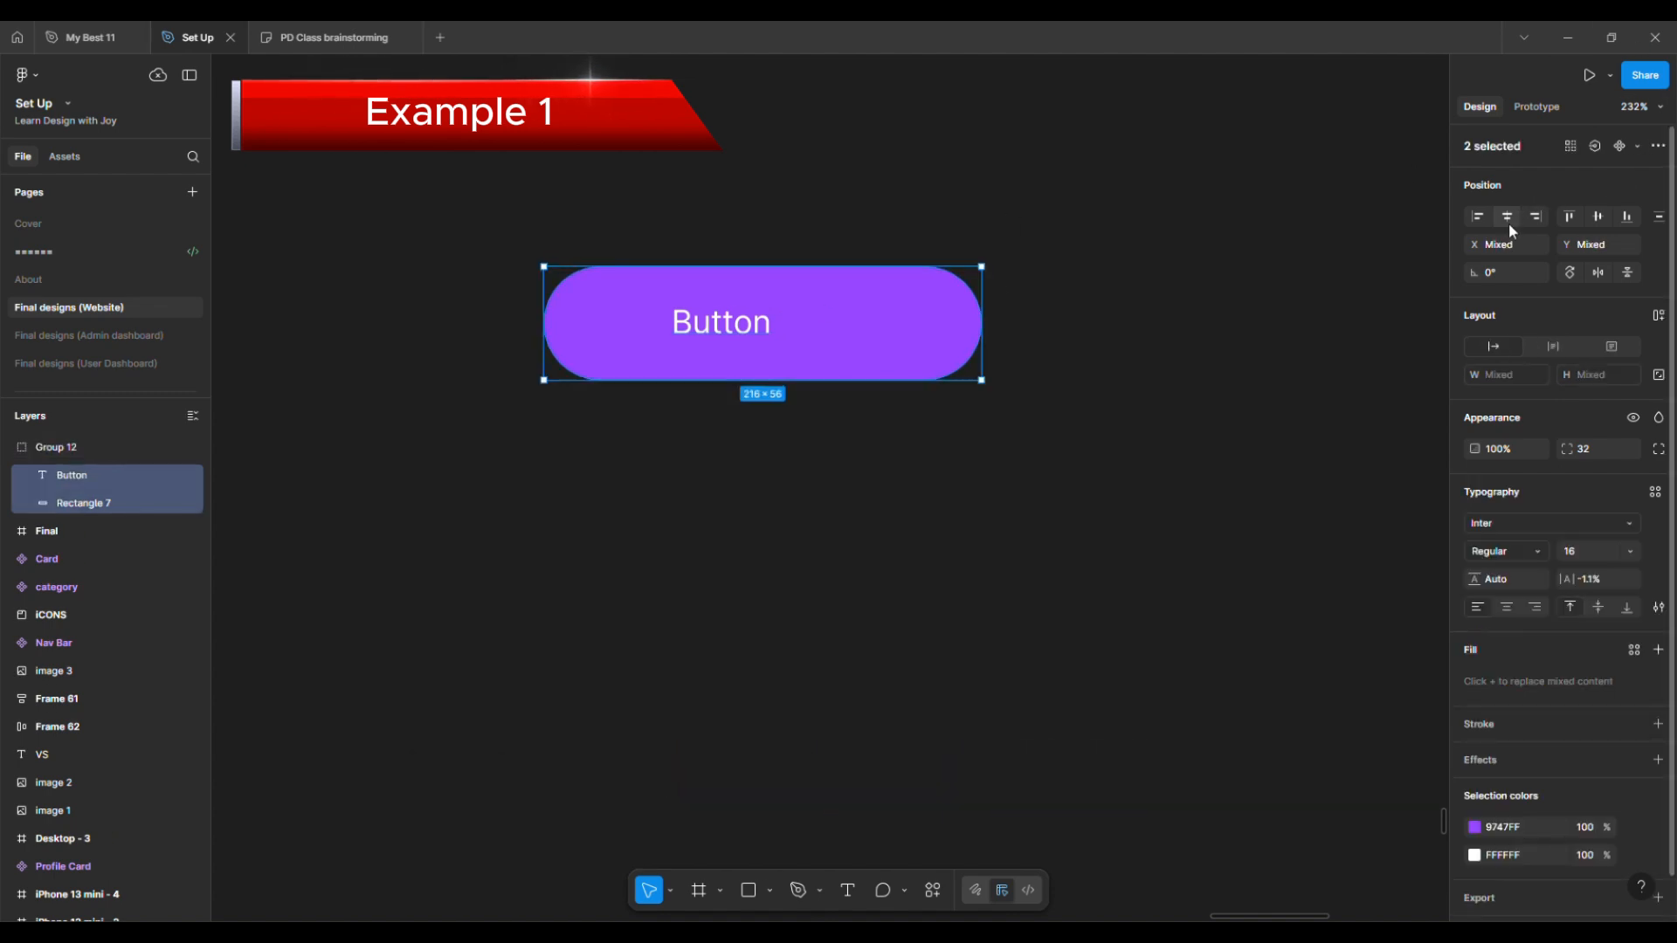
Centre the label horizontally on the pill and squeeze the group narrower so the label wraps
{"action": "left_click", "coordinate": [744, 325]}
{"action": "left_click", "coordinate": [1508, 216]}
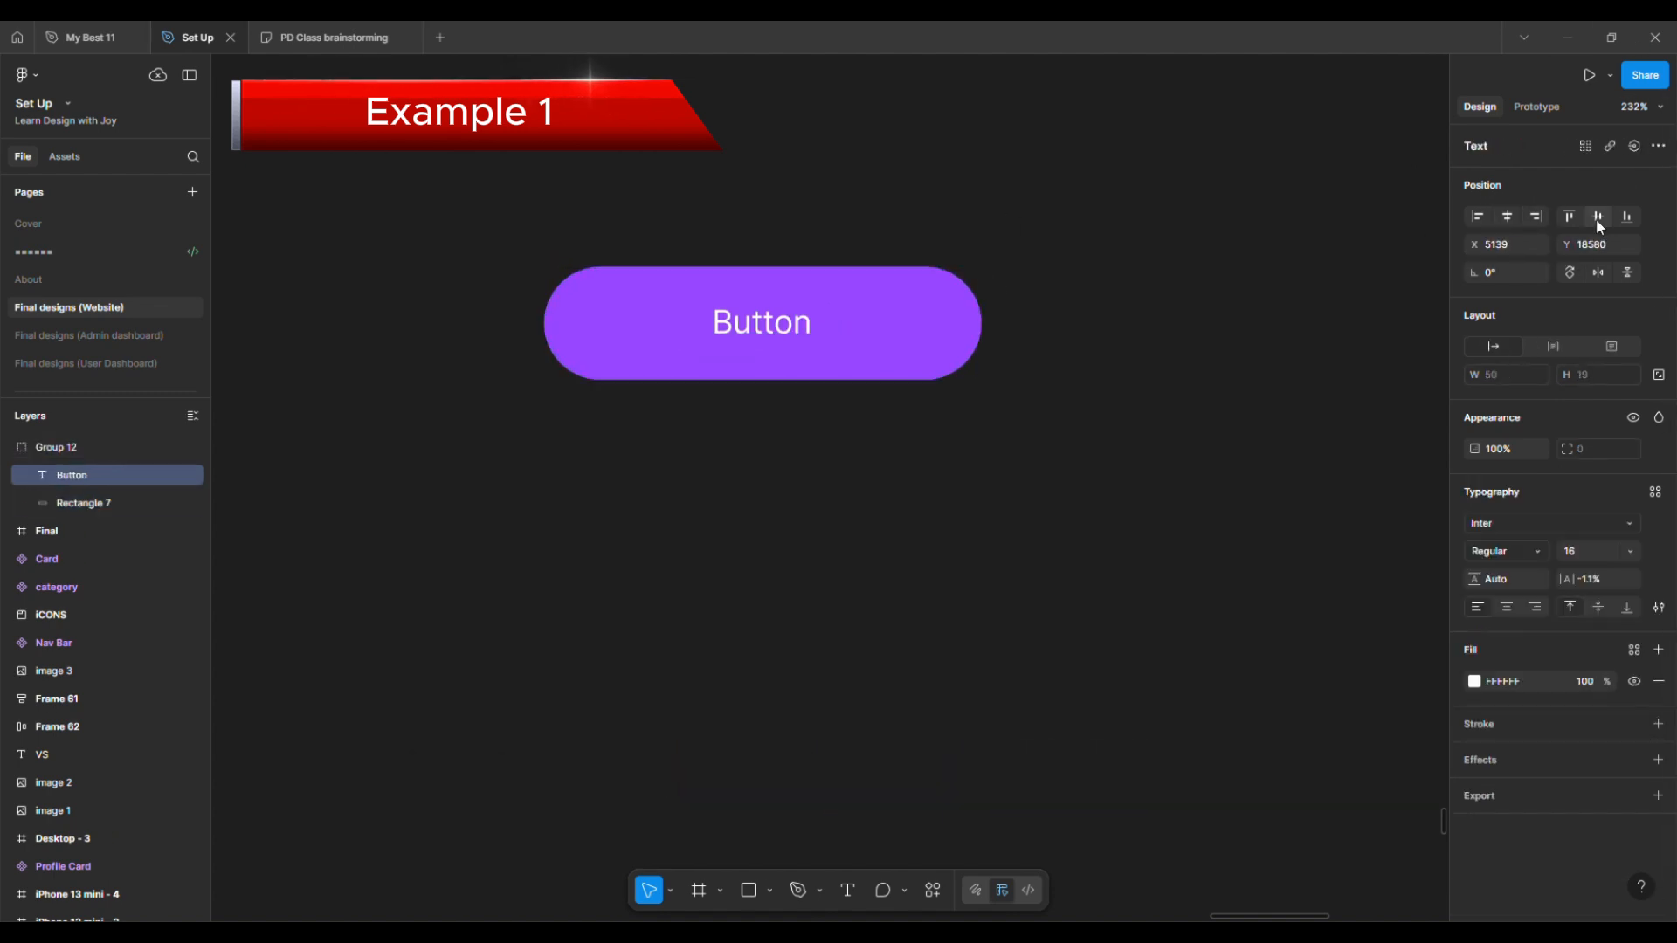
{"action": "left_click", "coordinate": [865, 333]}
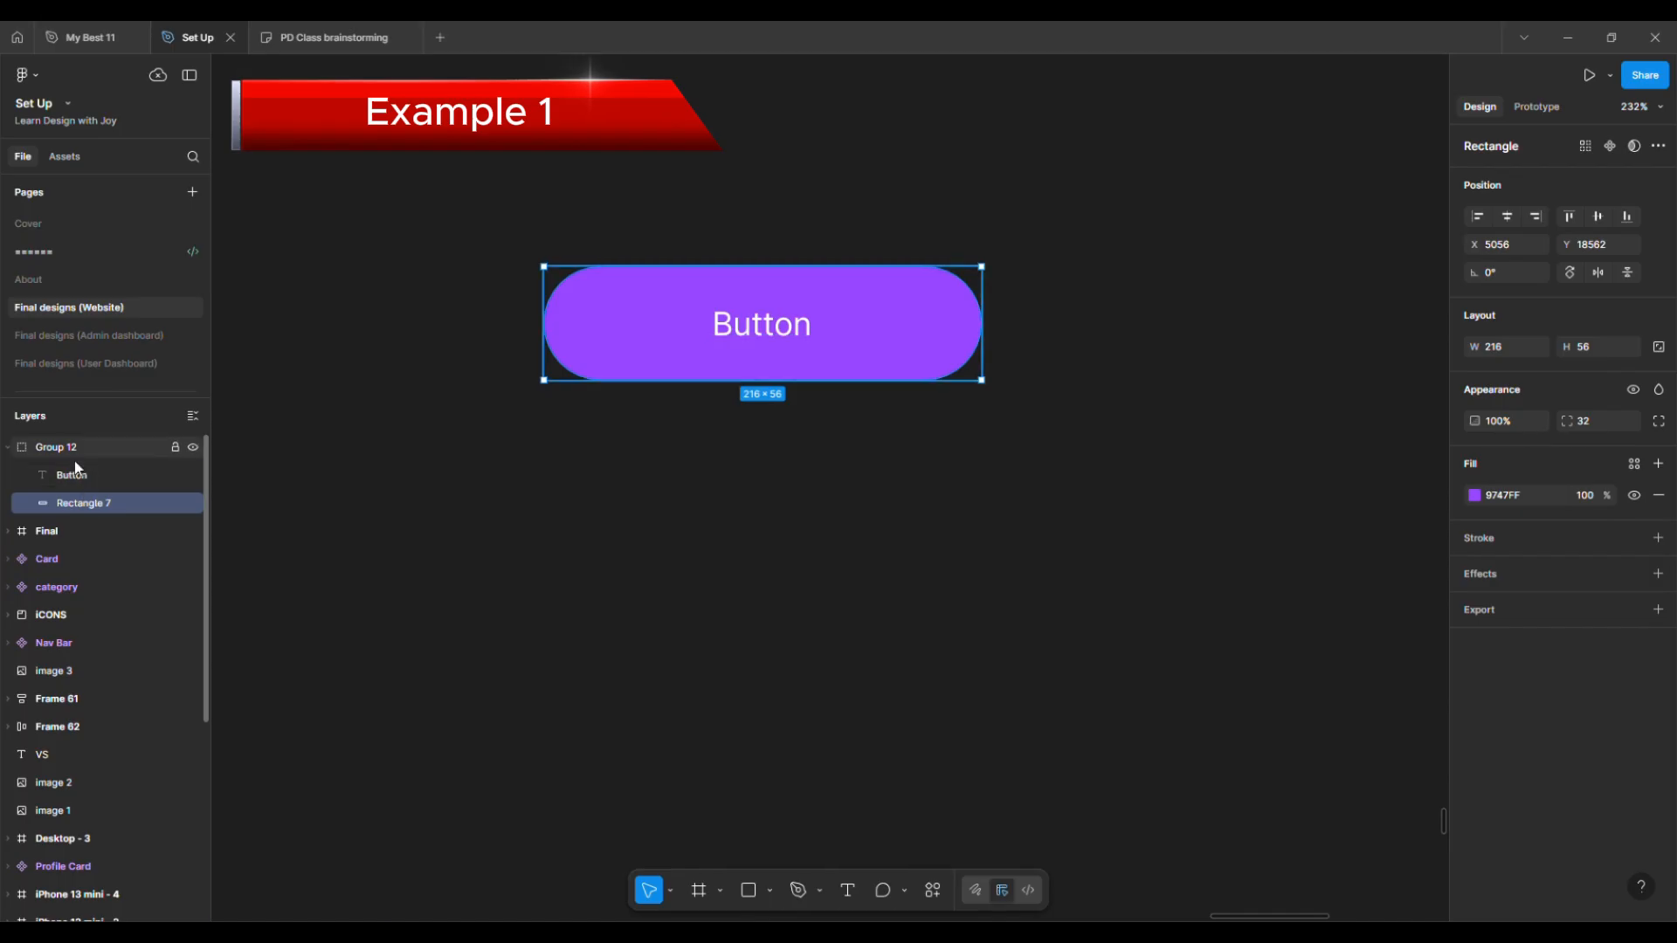
{"action": "scroll", "coordinate": [784, 312], "scroll_direction": "right", "scroll_amount": 3}
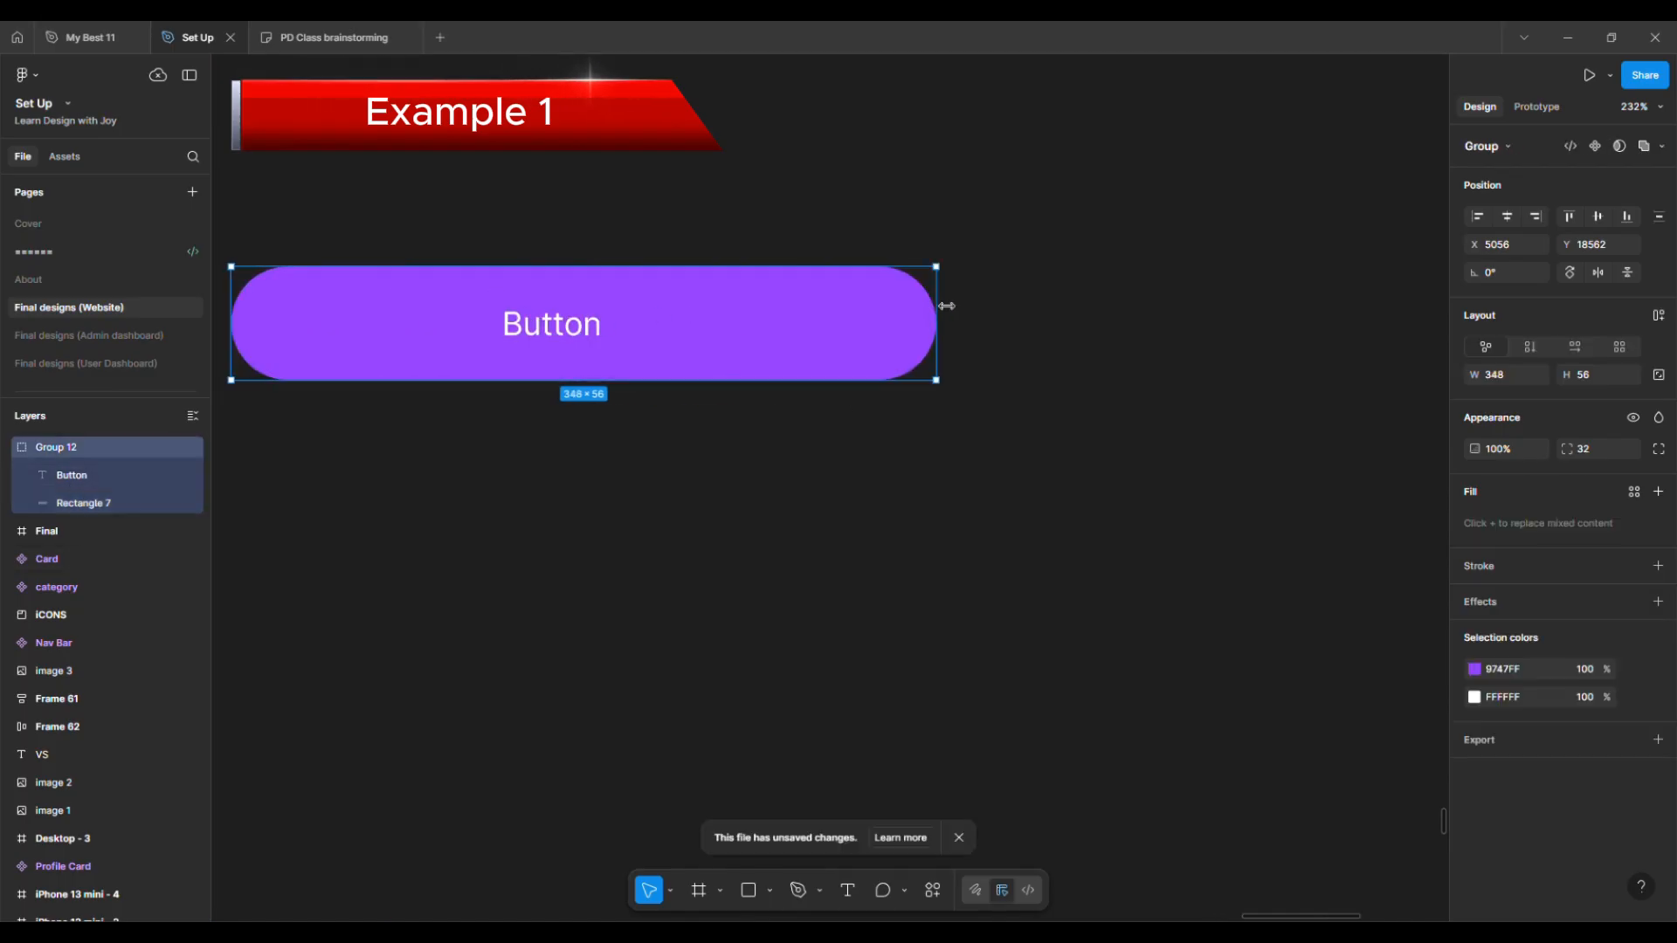
{"action": "left_click_drag", "start_coordinate": [947, 307], "coordinate": [589, 277]}
{"action": "left_click", "coordinate": [712, 294]}
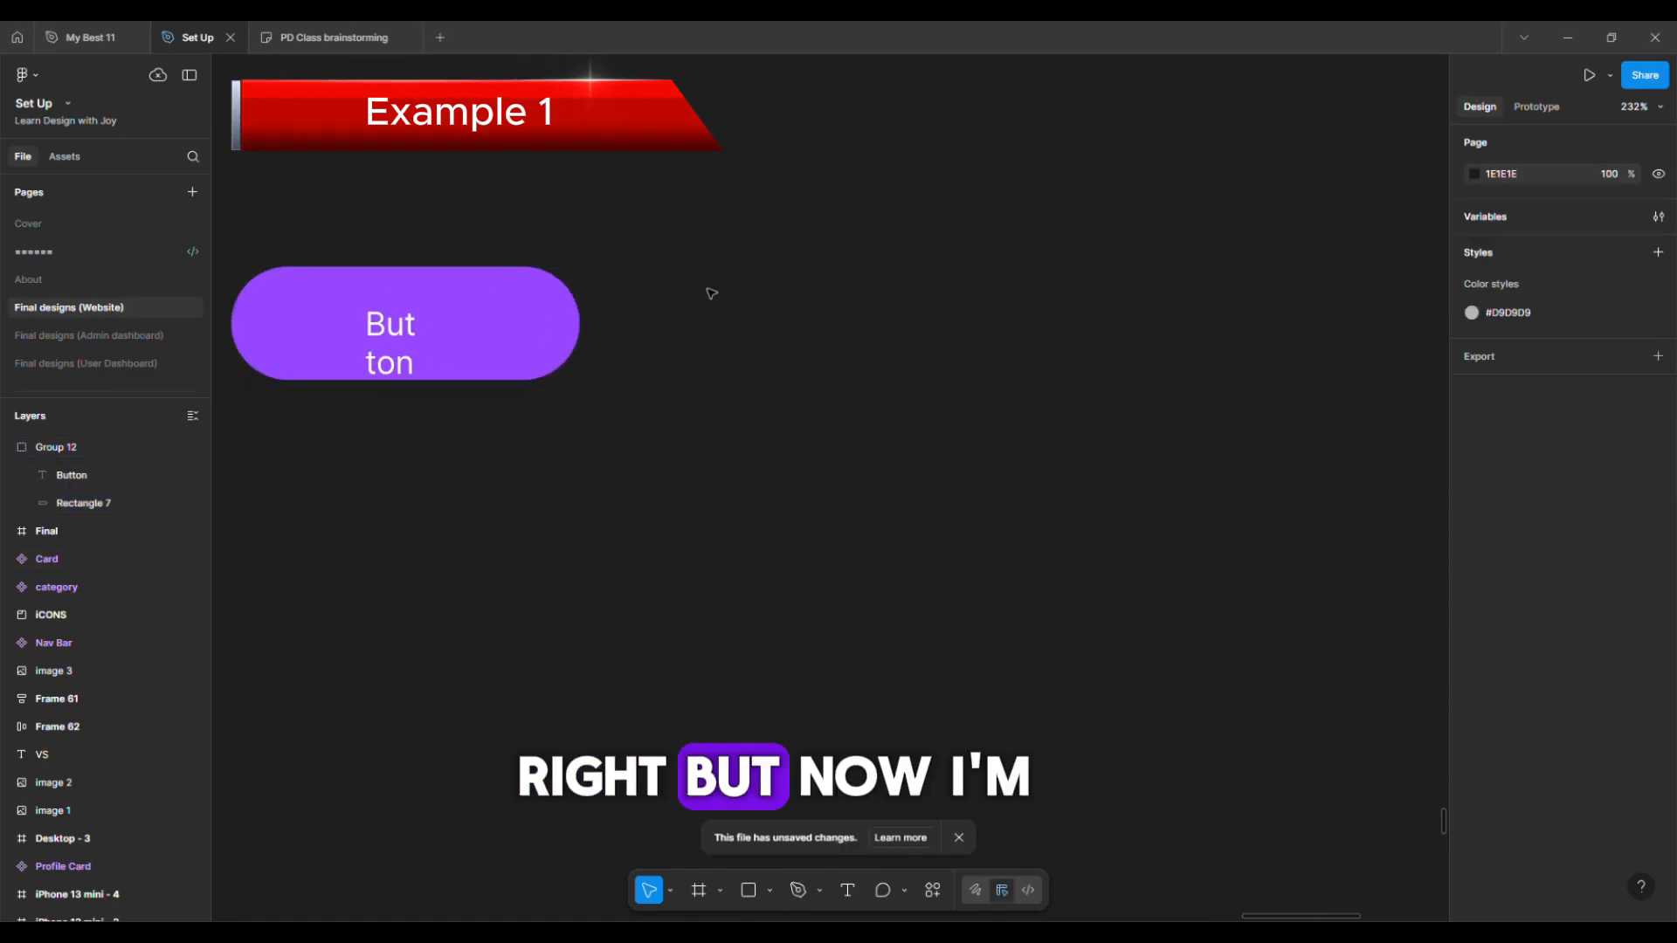
Type a new 'Button' label right of the pill and wrap it in a hugging auto-layout frame (Shift+A)
{"action": "key", "text": "t"}
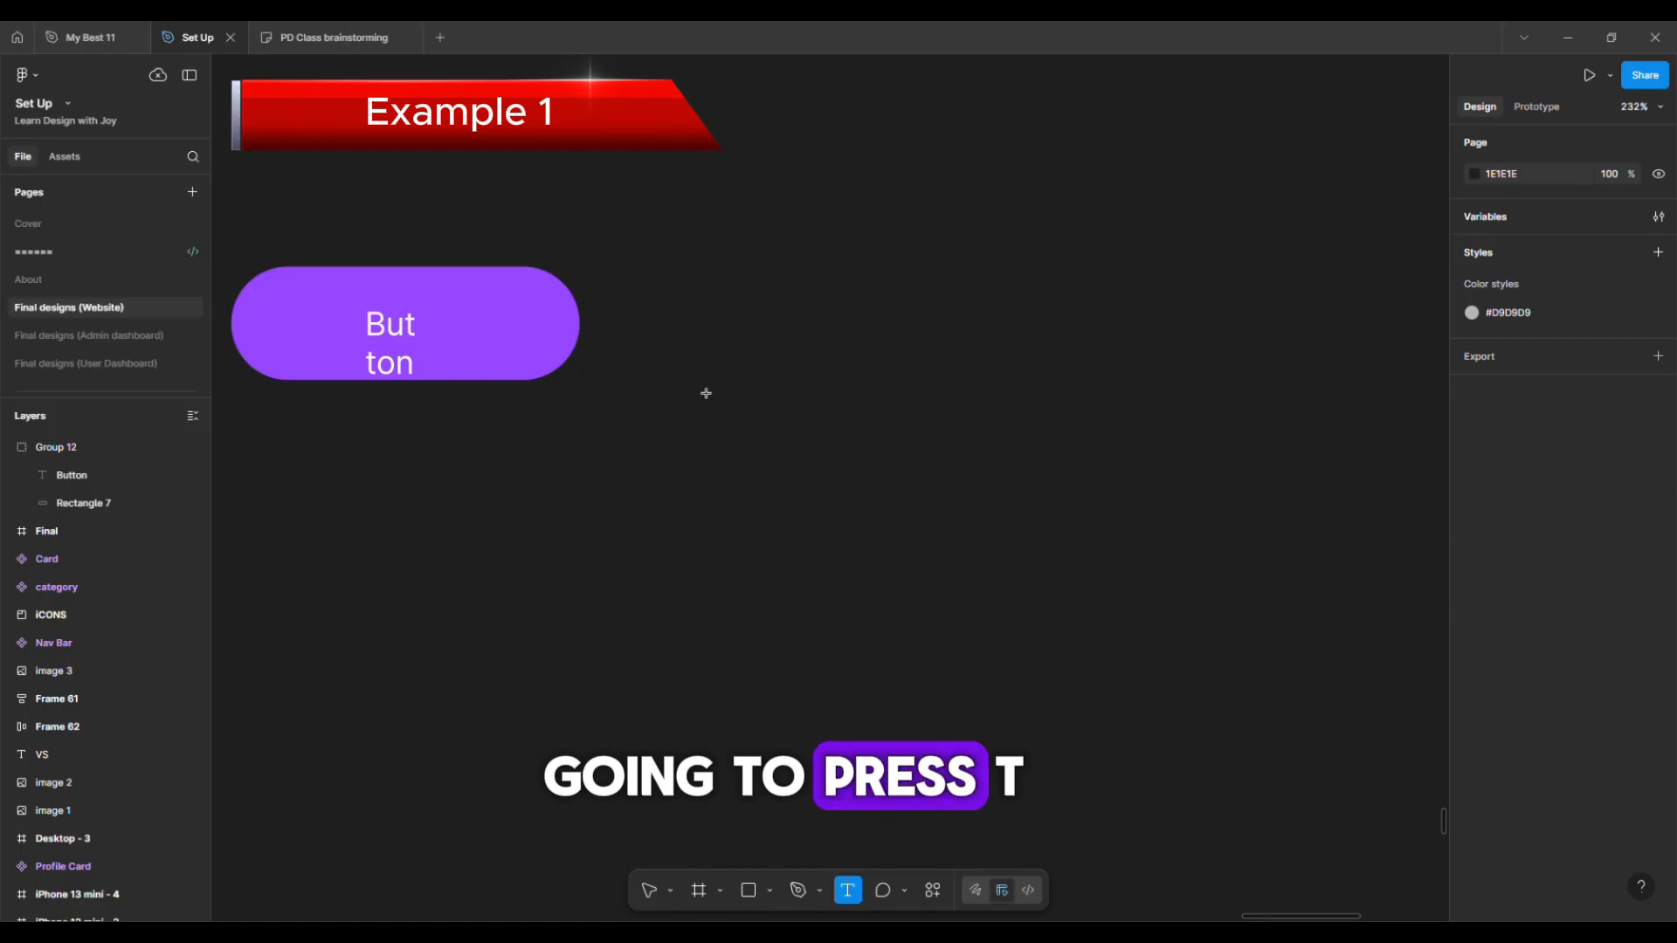
{"action": "left_click", "coordinate": [704, 313]}
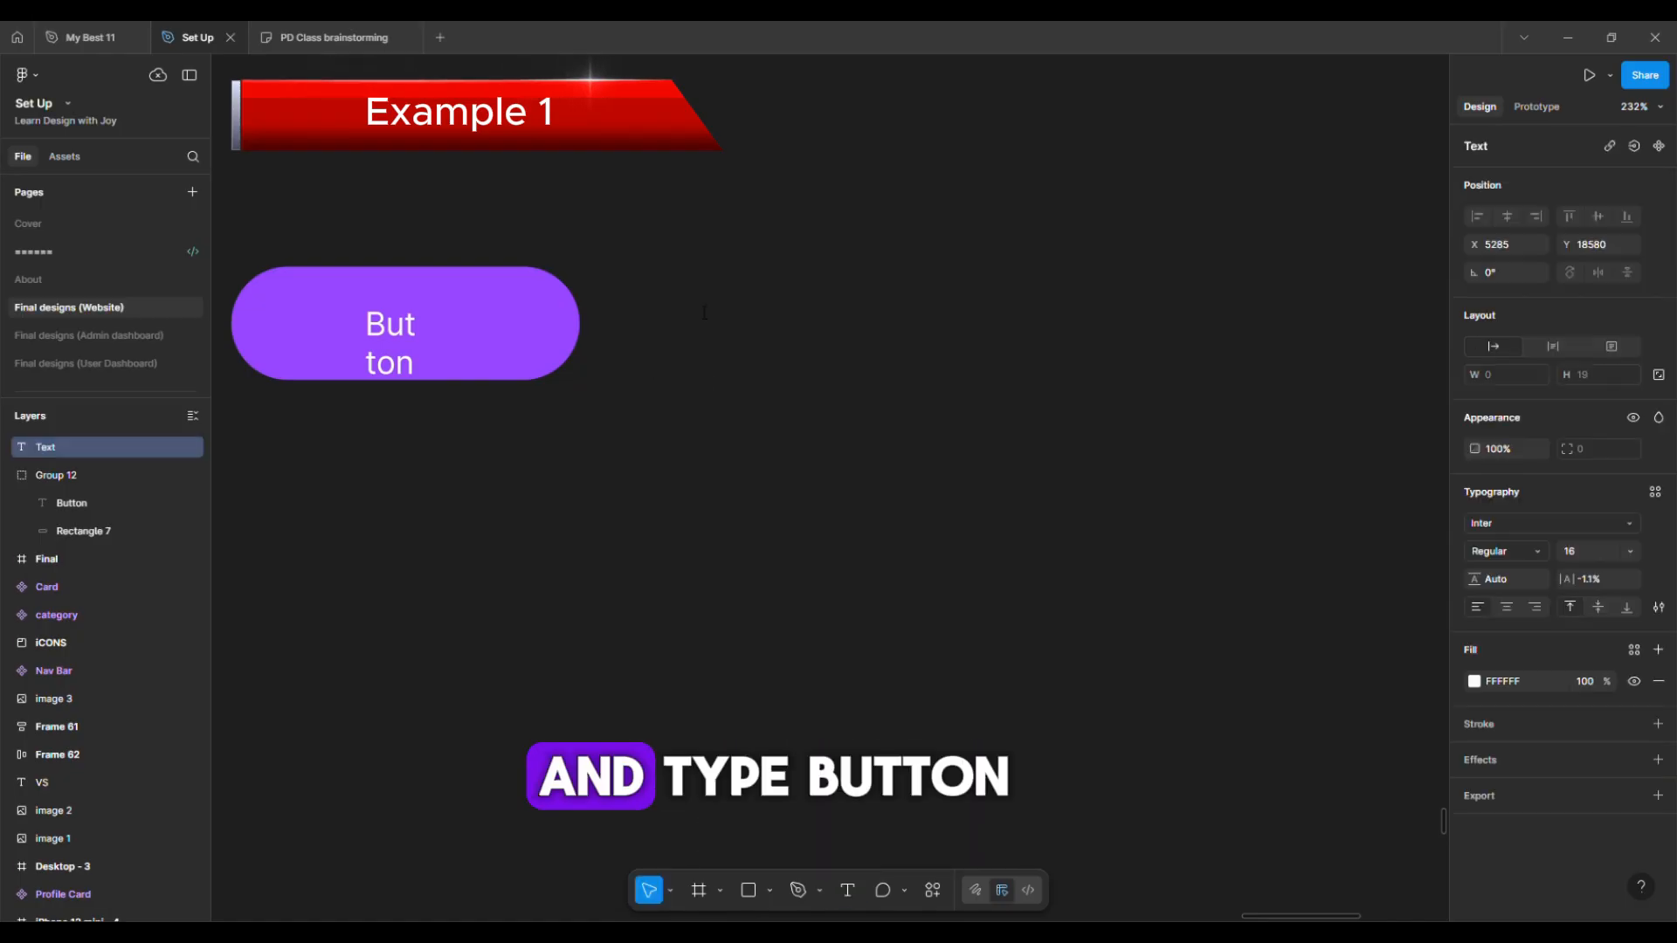
{"action": "type", "text": "Buu"}
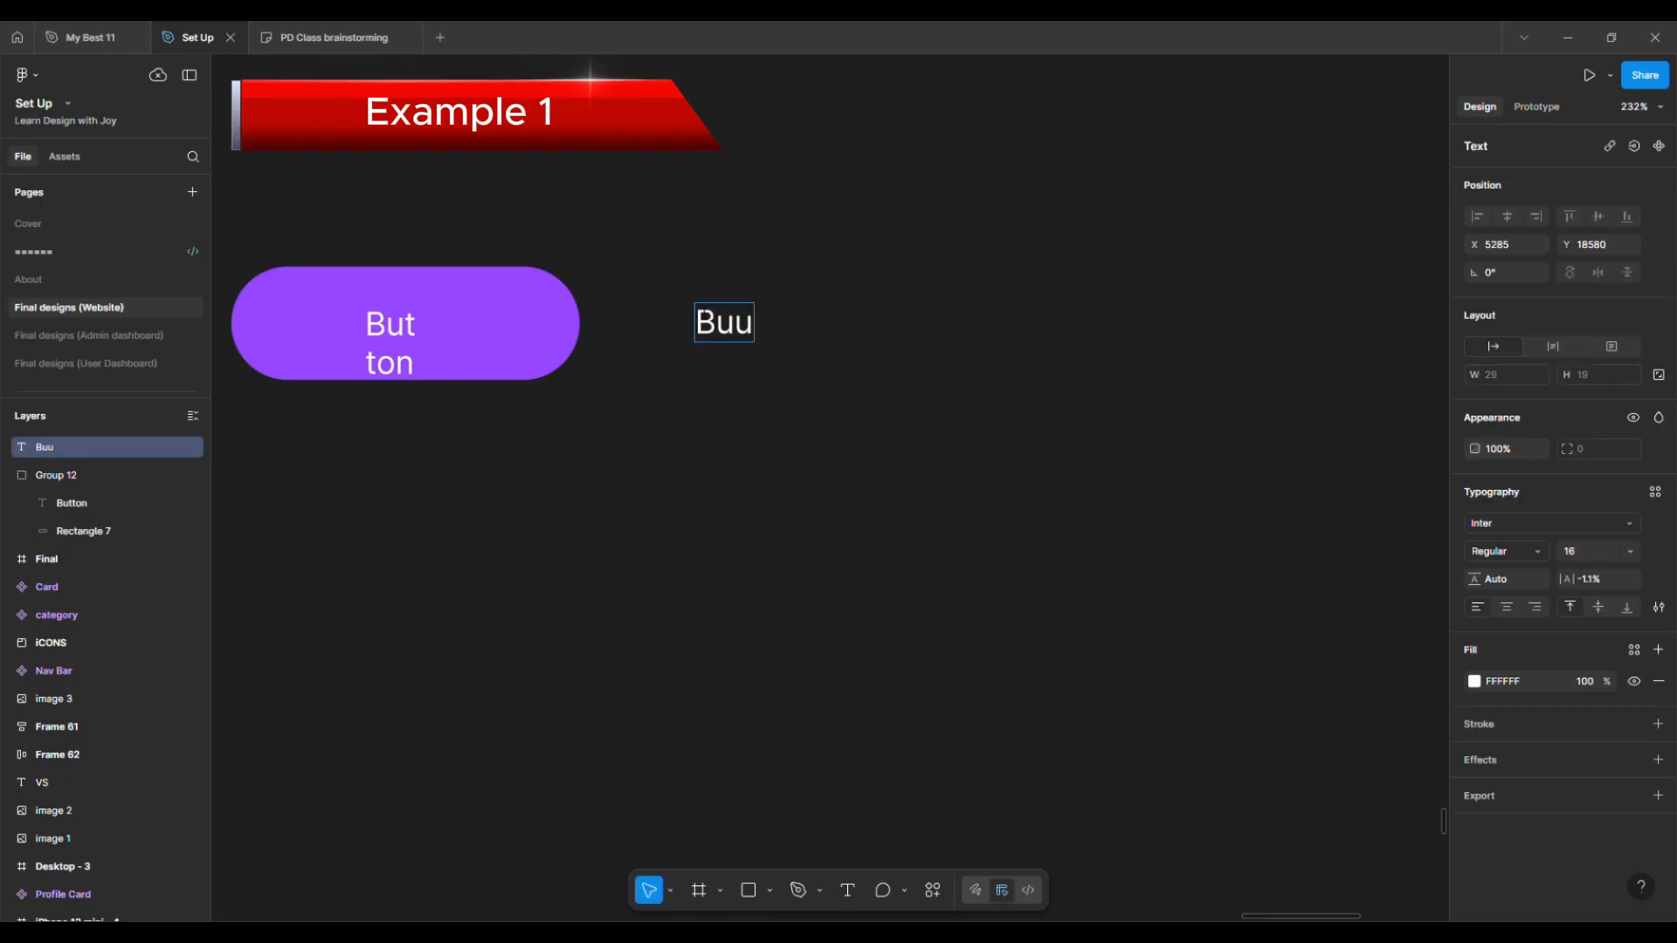
{"action": "key", "text": "BackSpace"}
{"action": "type", "text": "tton"}
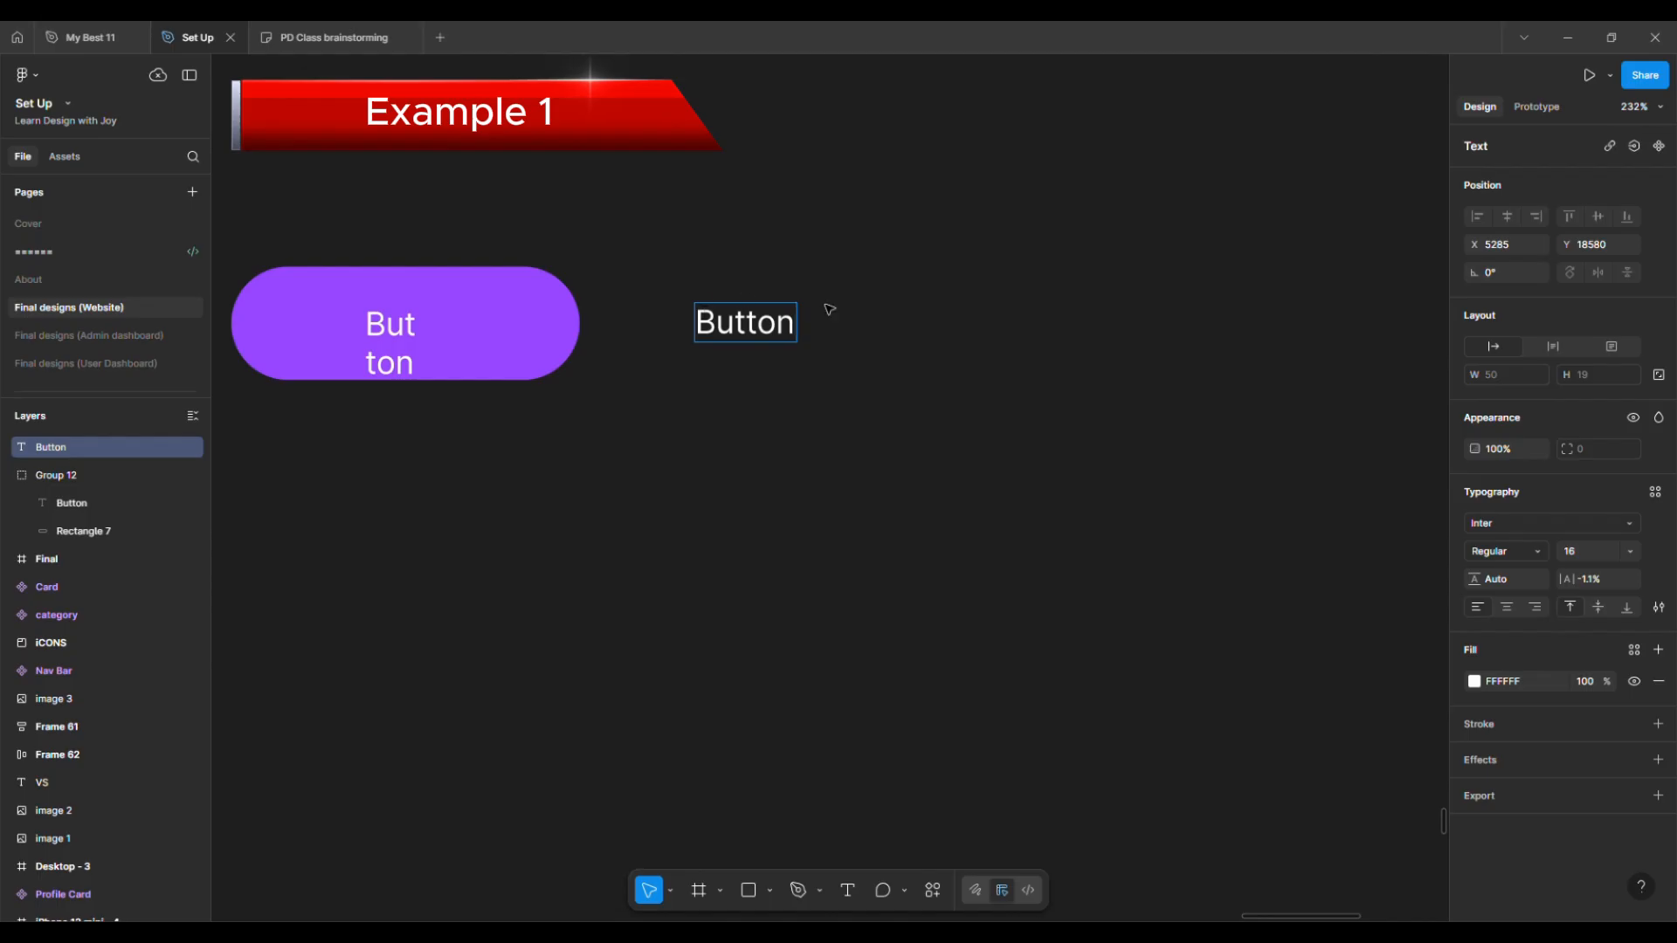
{"action": "key", "text": "Escape"}
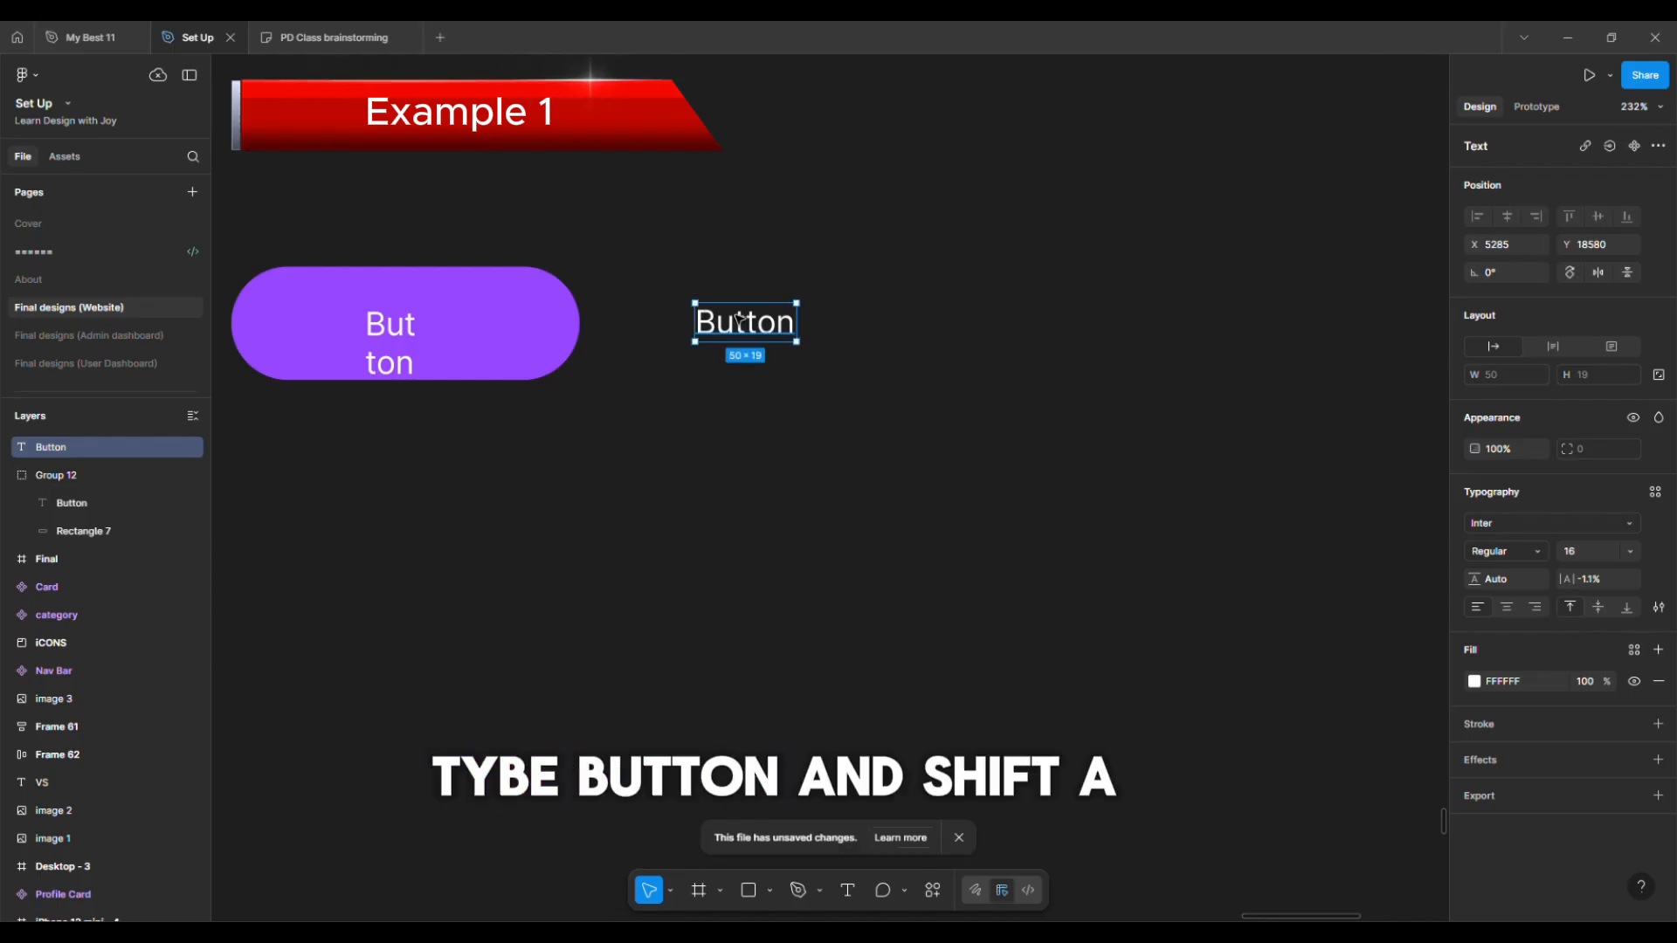
{"action": "scroll", "coordinate": [738, 319], "scroll_direction": "up", "scroll_amount": 5}
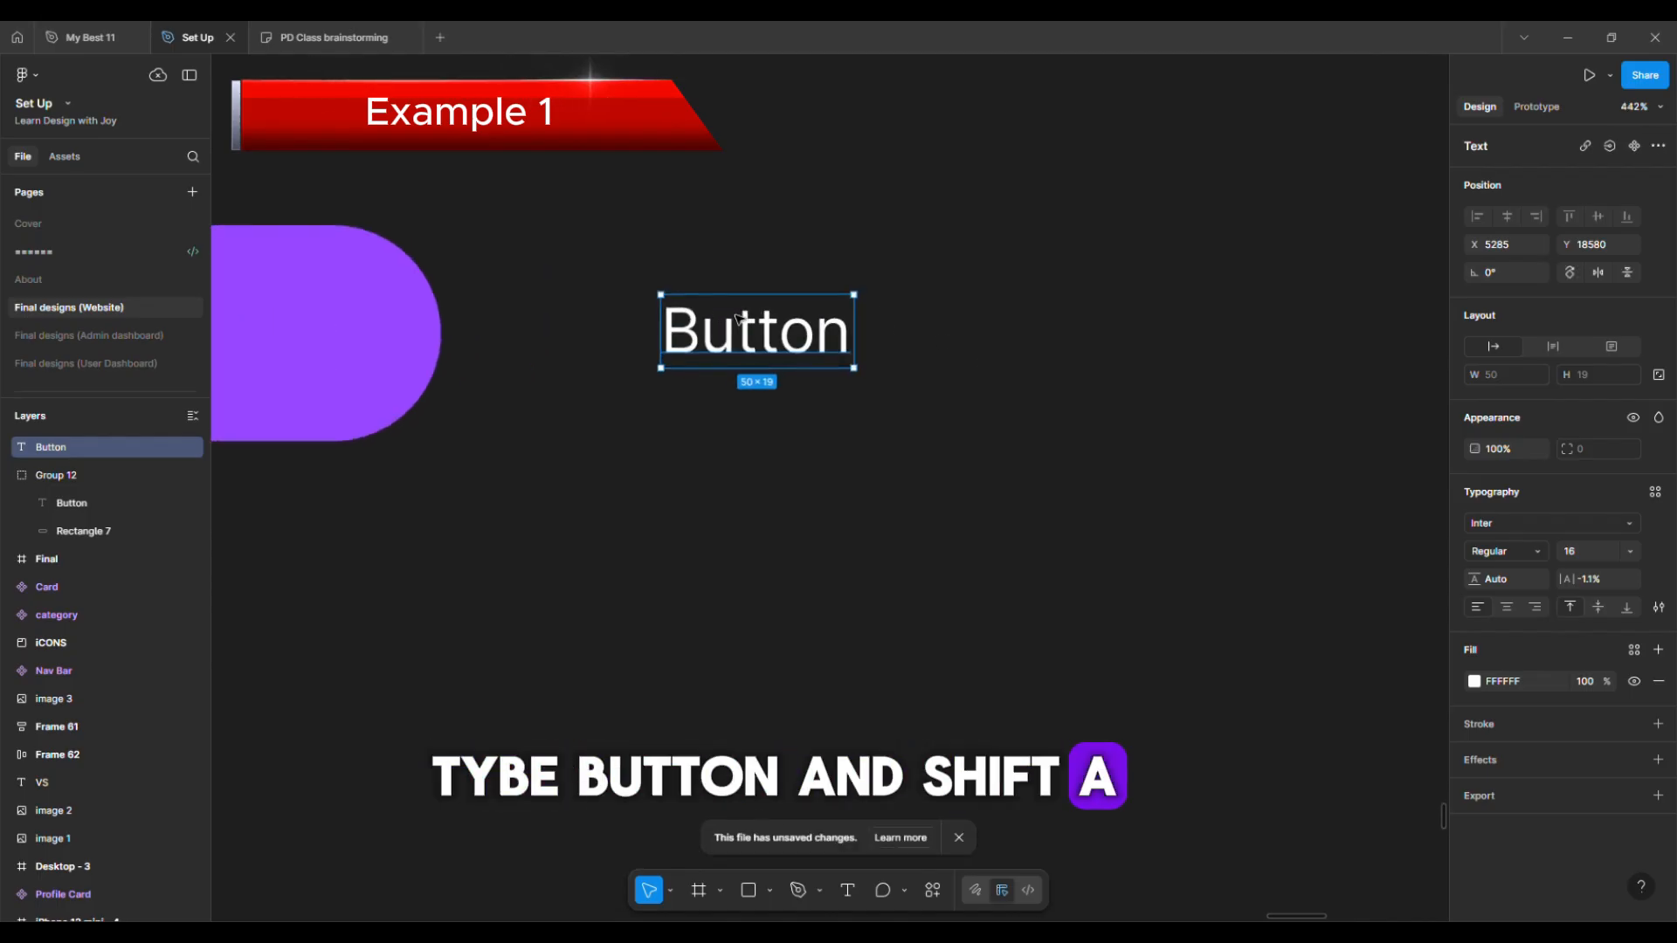
{"action": "key", "text": "shift+a"}
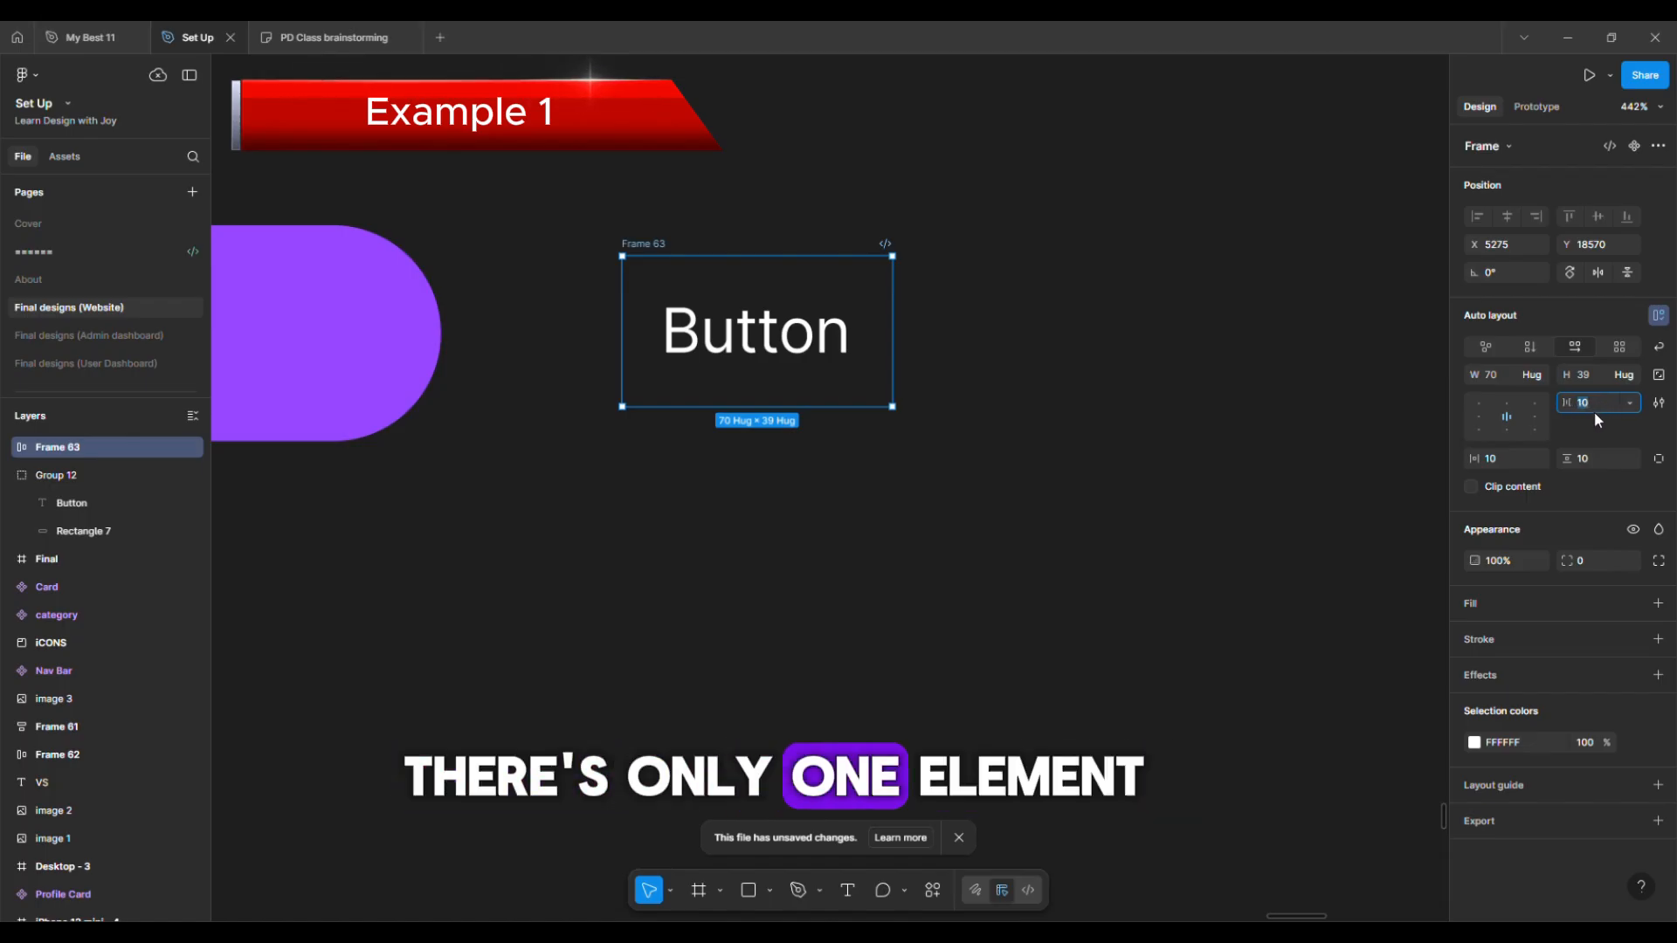
Give the auto-layout frame 12 horizontal padding
{"action": "left_click", "coordinate": [1504, 459]}
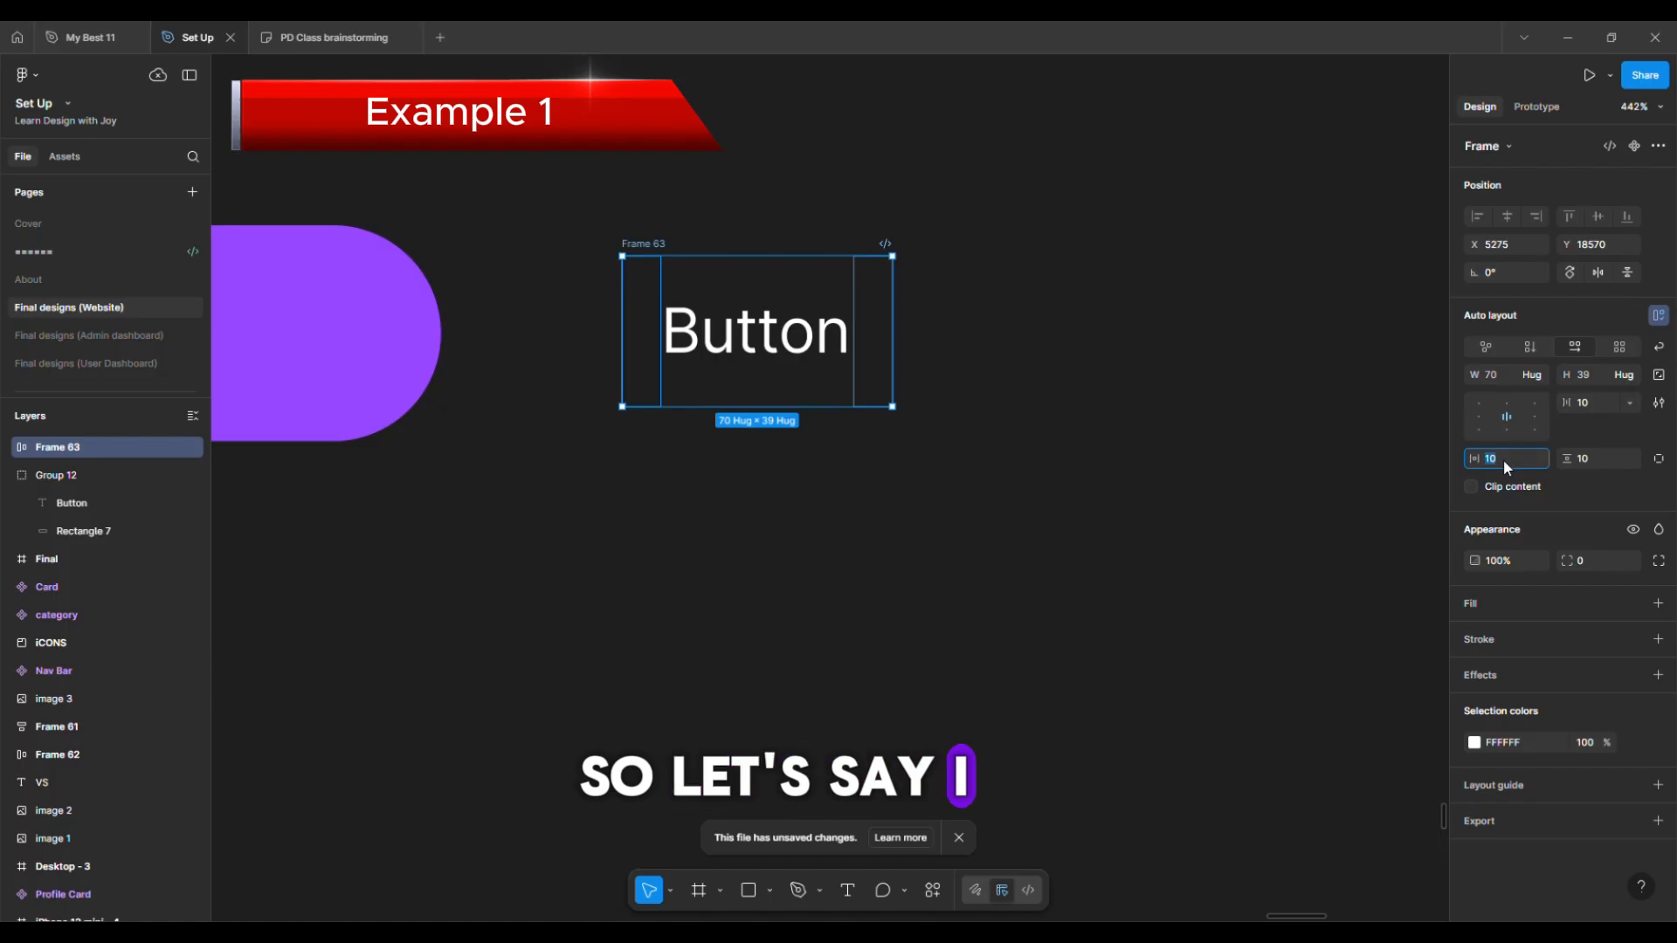
{"action": "type", "text": "12"}
{"action": "key", "text": "Return"}
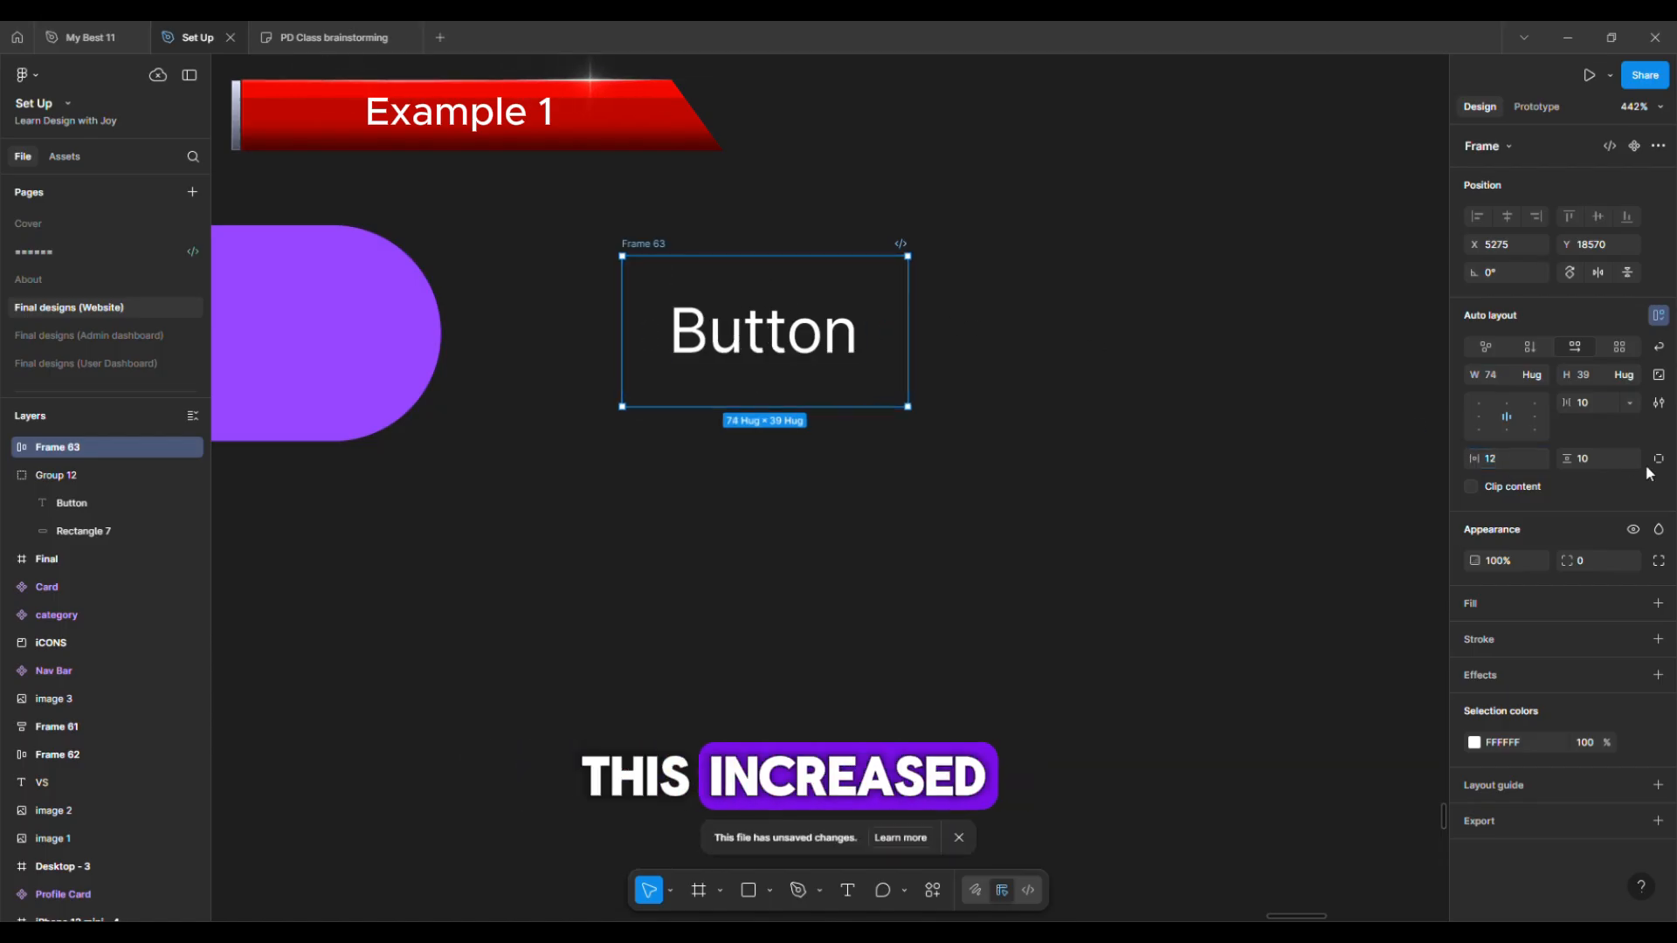
Fill the frame with purple 9747FF and round its corners to 32
{"action": "left_click", "coordinate": [1658, 603]}
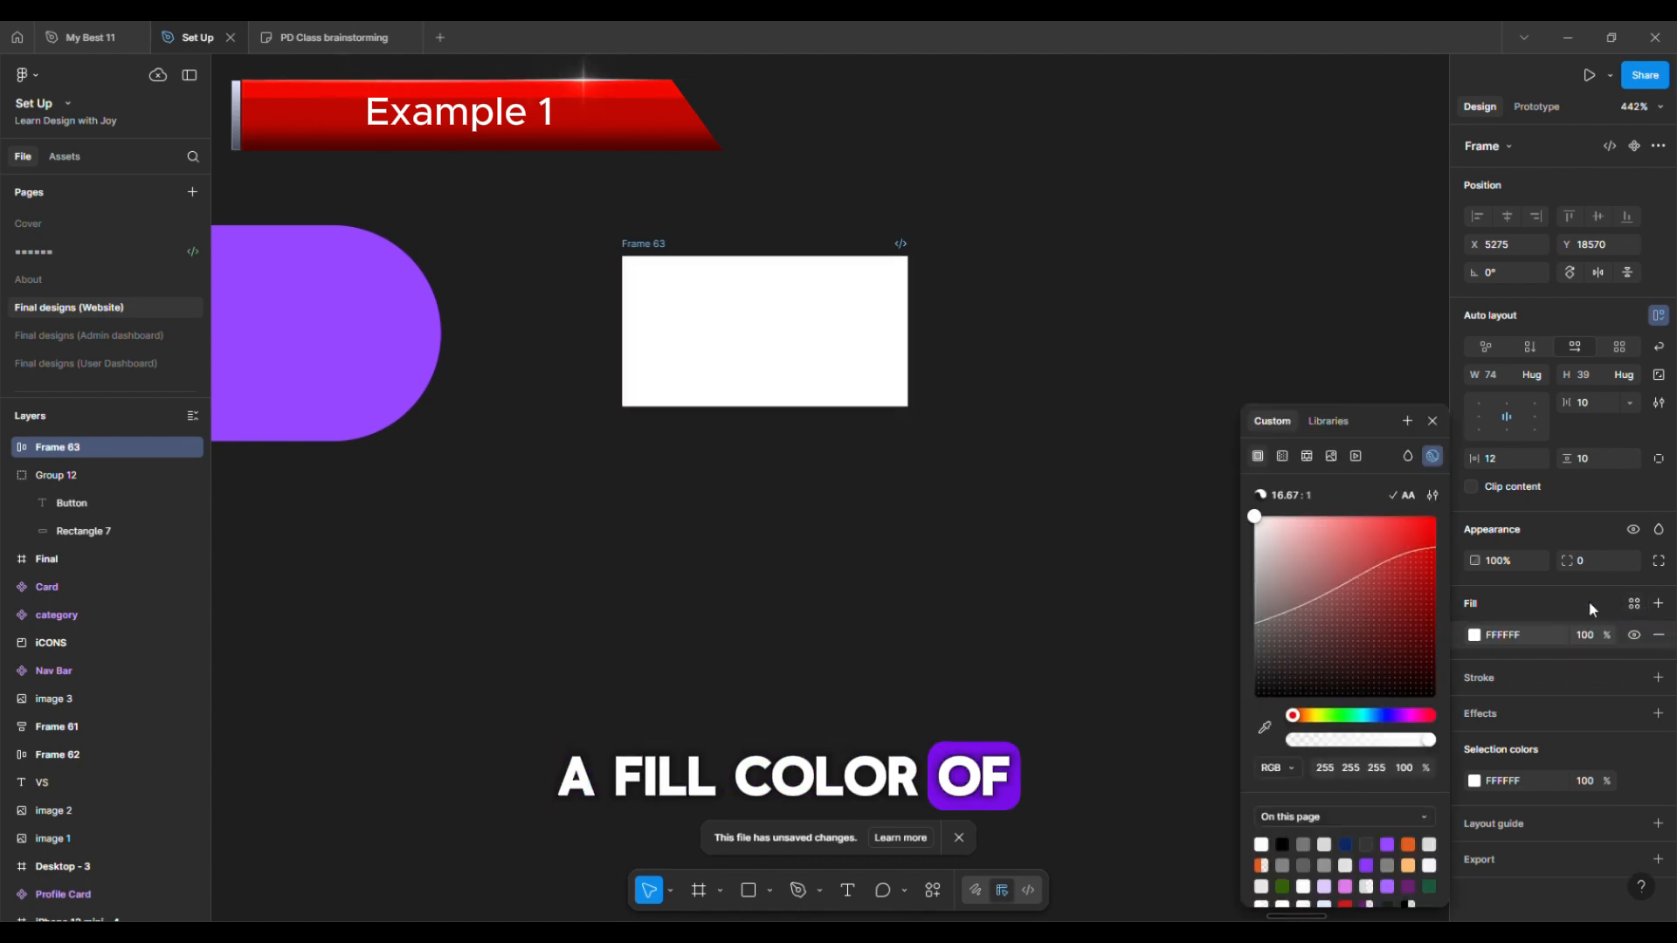
{"action": "left_click", "coordinate": [1474, 635]}
{"action": "left_click", "coordinate": [1474, 635]}
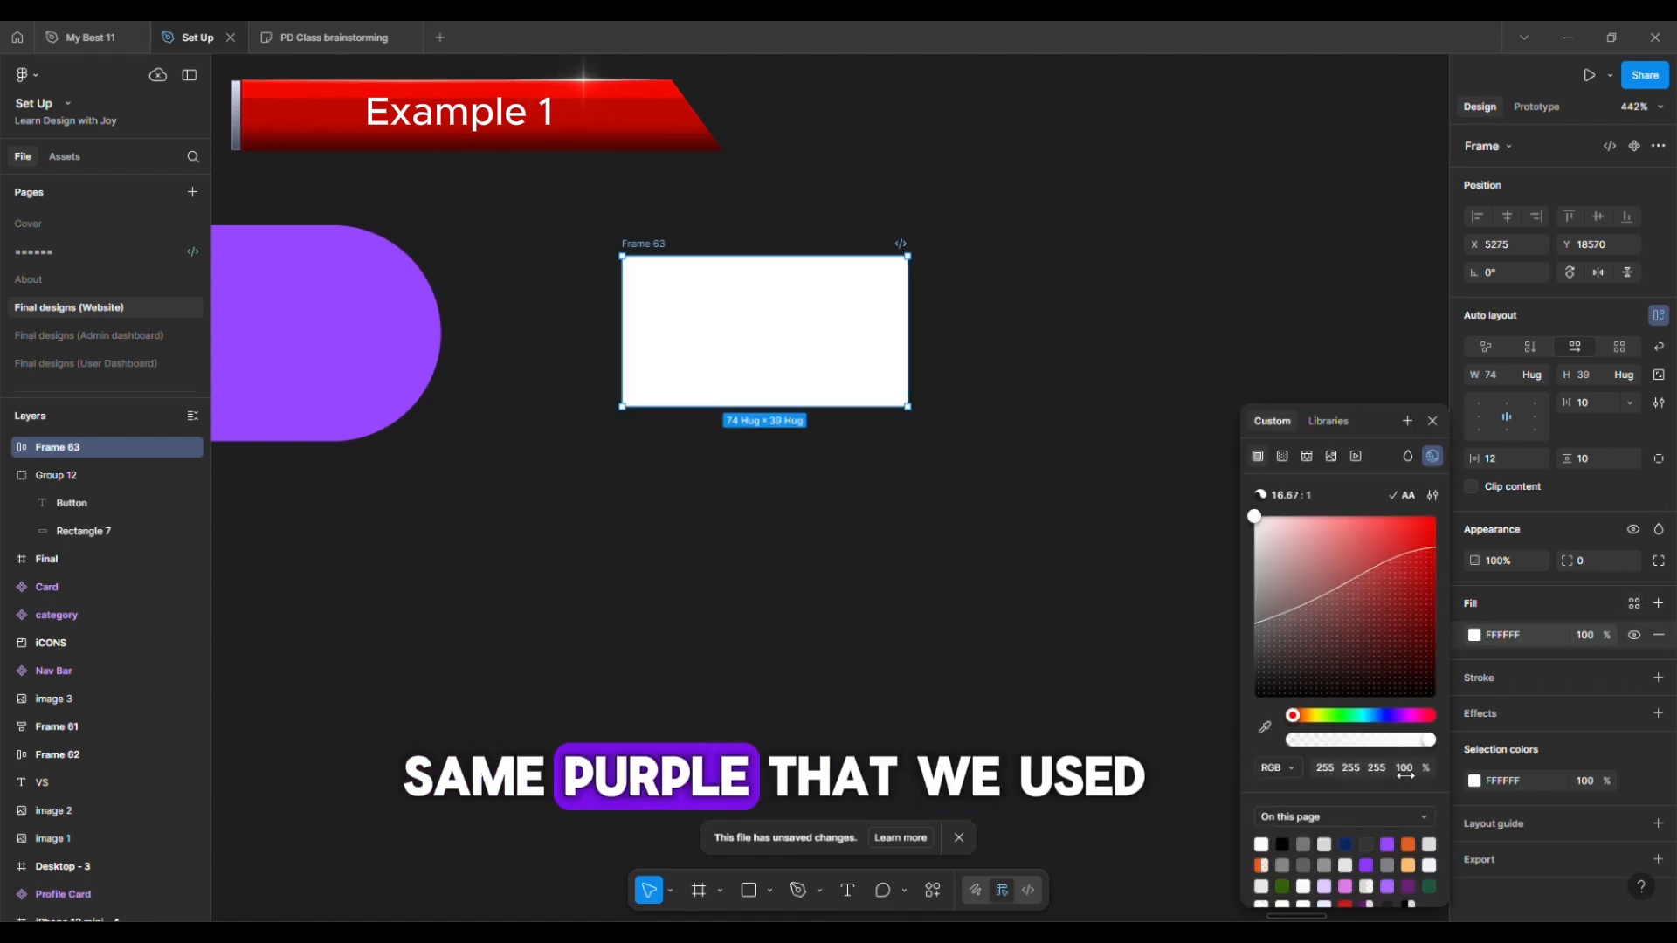
{"action": "left_click", "coordinate": [1388, 847]}
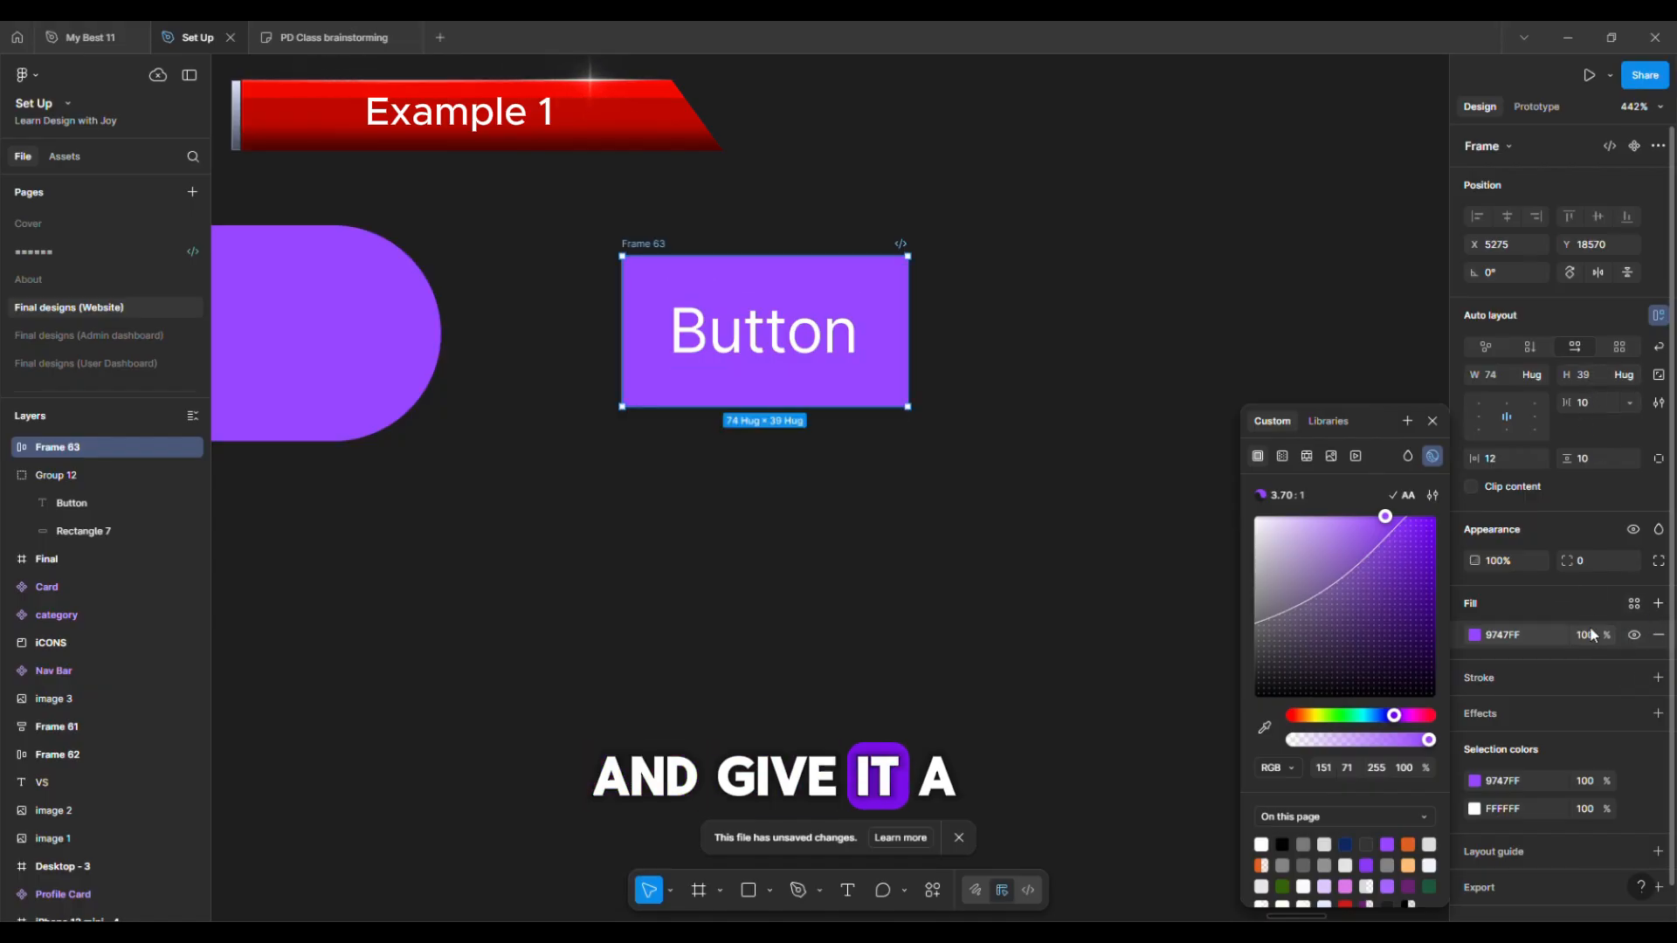
{"action": "left_click", "coordinate": [1585, 559]}
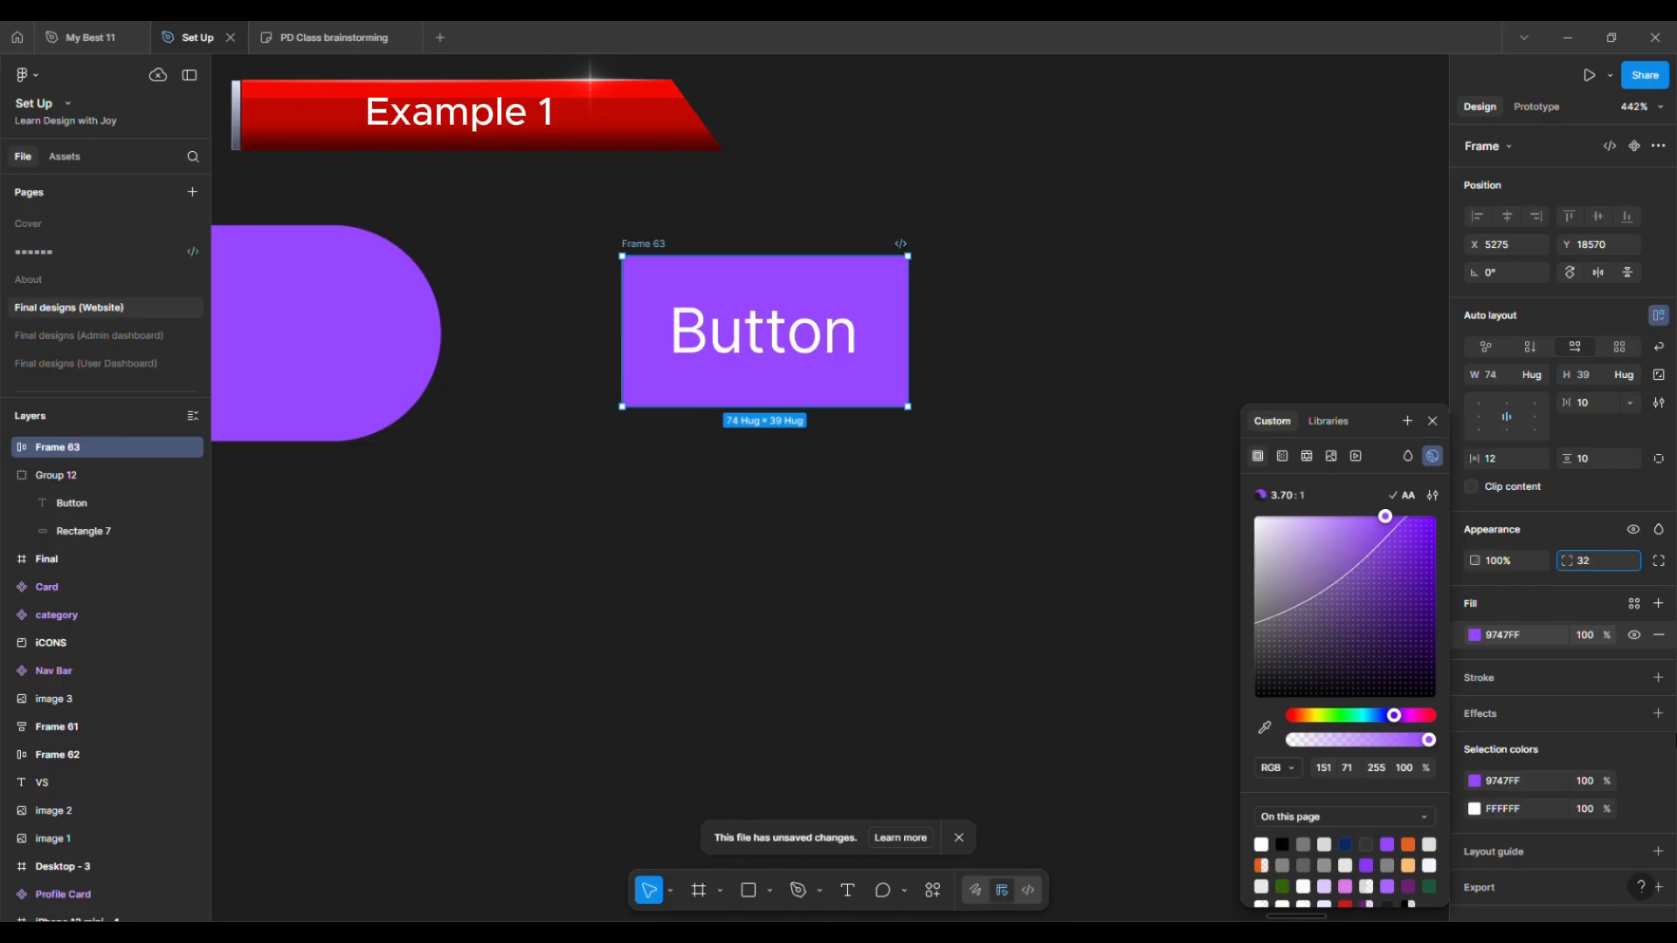
{"action": "left_click", "coordinate": [1587, 375]}
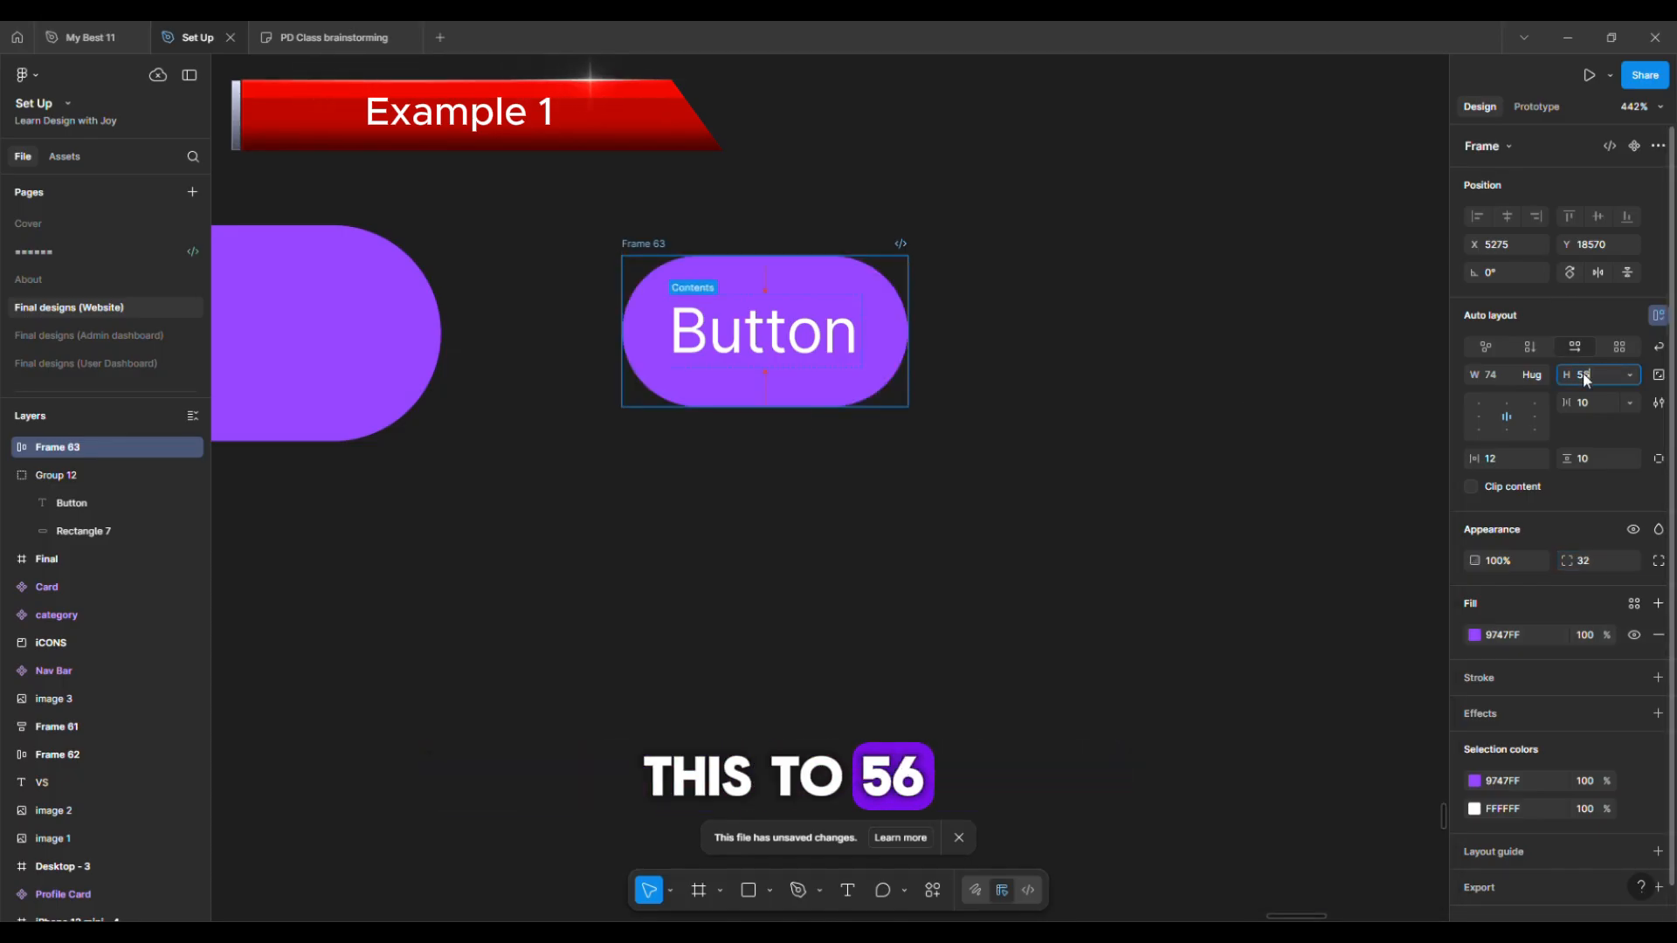
Set the Button frame to 56 tall and widen it to 160, keeping the label centred on one line
{"action": "type", "text": "56"}
{"action": "key", "text": "Return"}
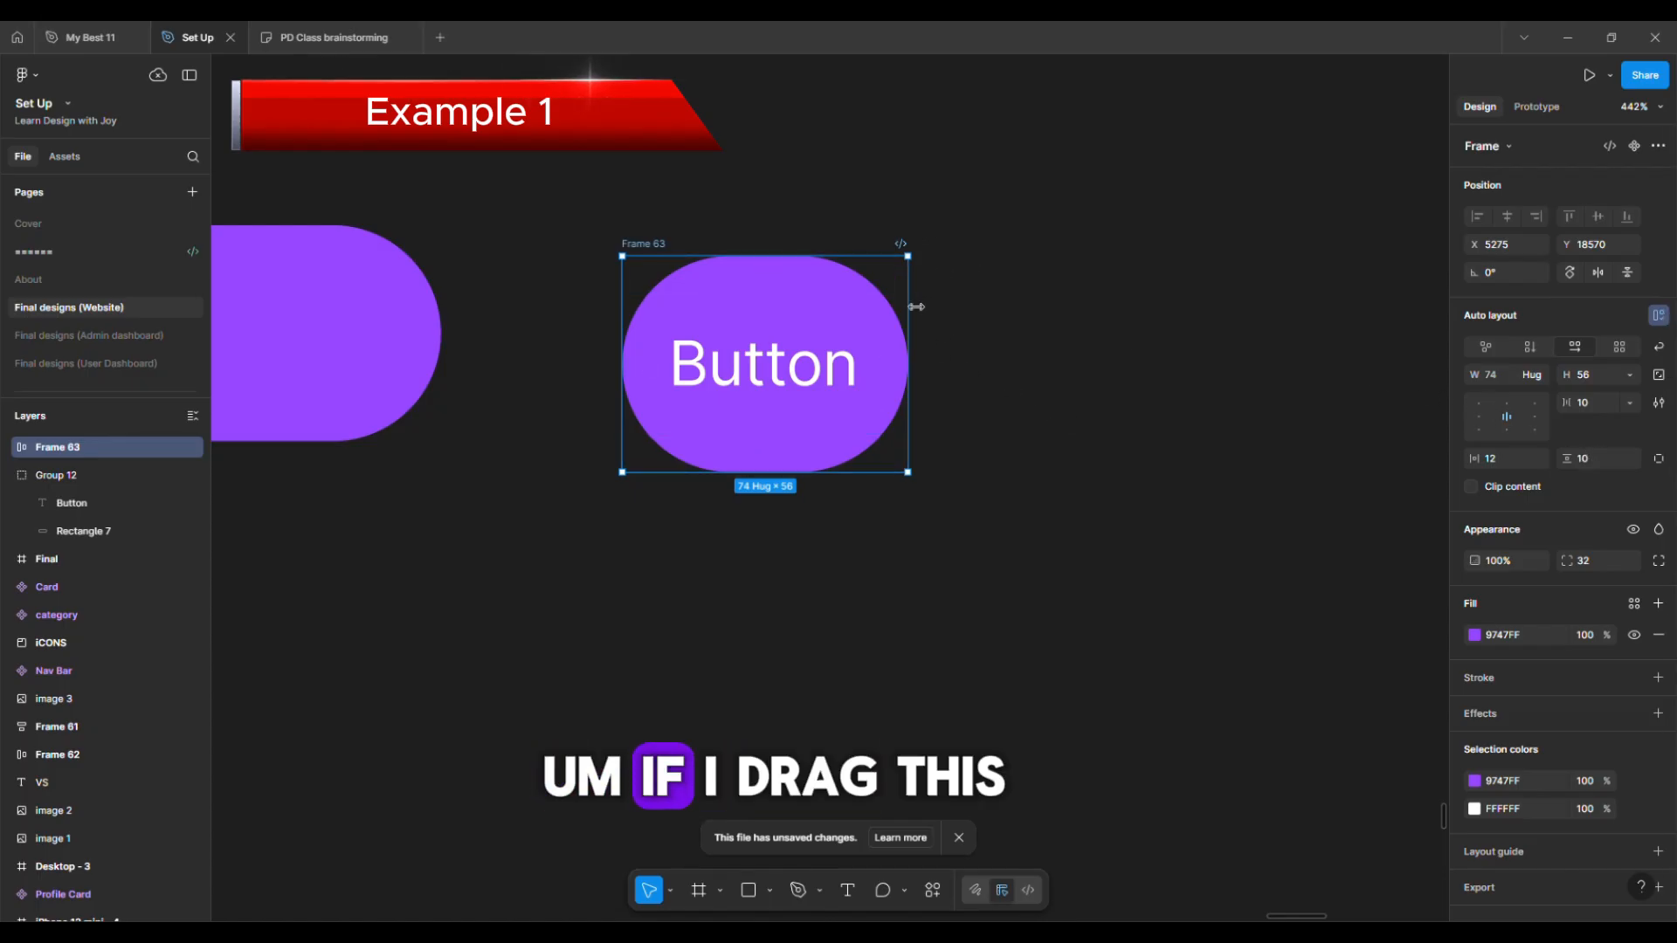
{"action": "left_click_drag", "start_coordinate": [916, 307], "coordinate": [1252, 338]}
{"action": "scroll", "coordinate": [1252, 338], "scroll_direction": "down", "scroll_amount": 5, "text": "ctrl"}
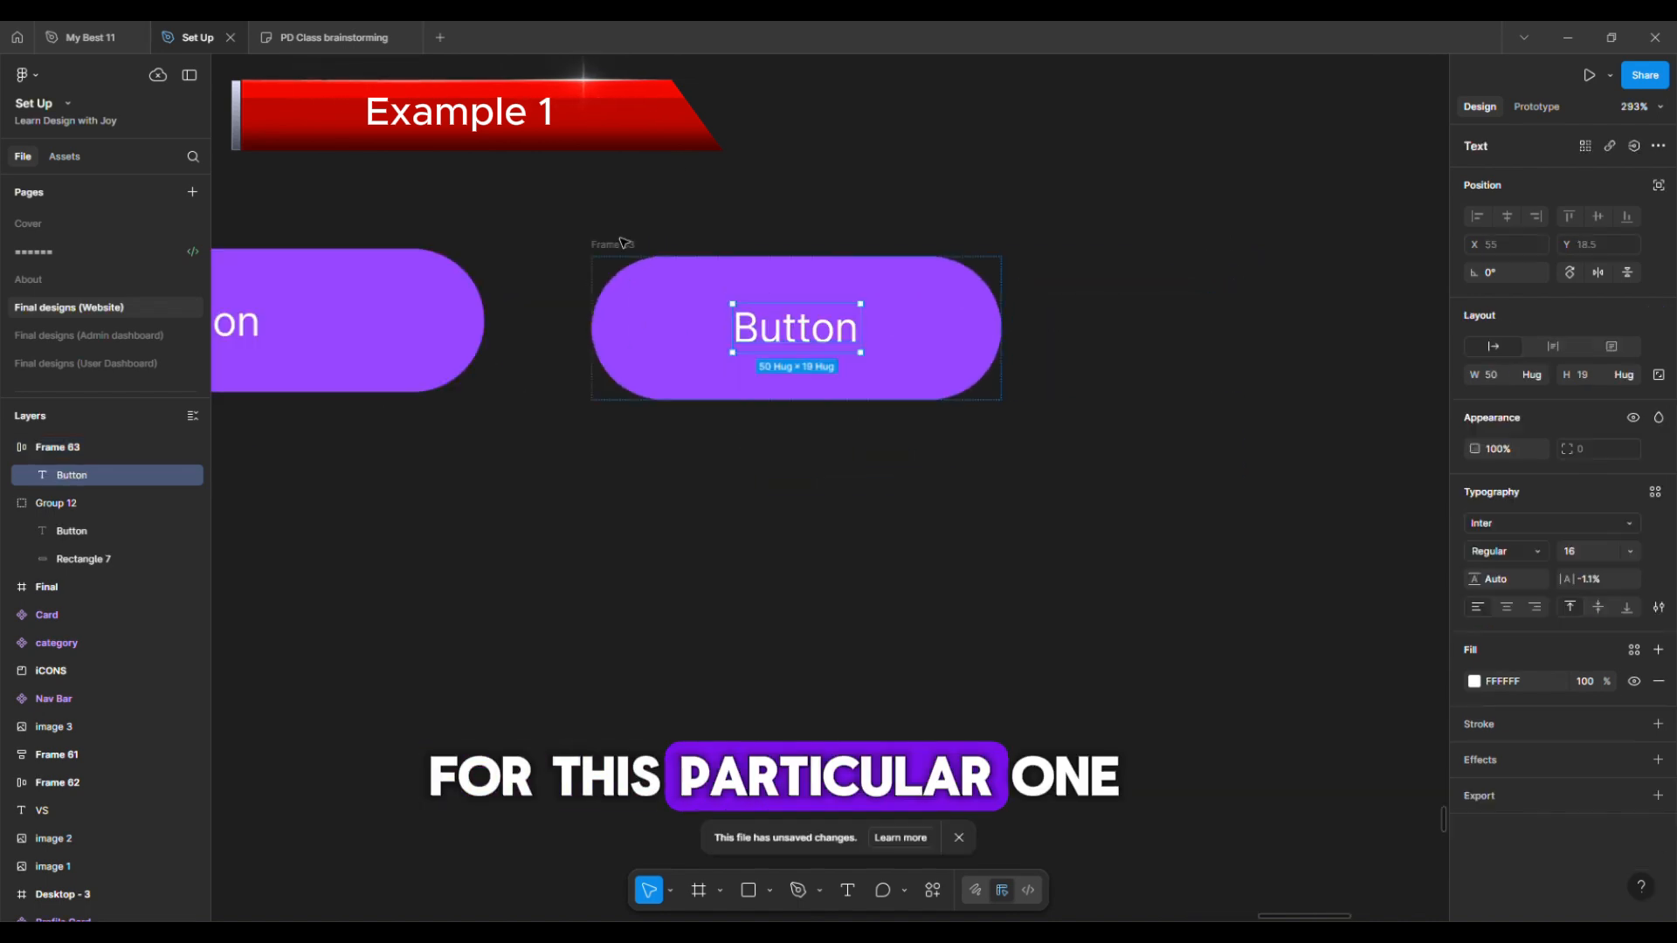
{"action": "left_click", "coordinate": [622, 243]}
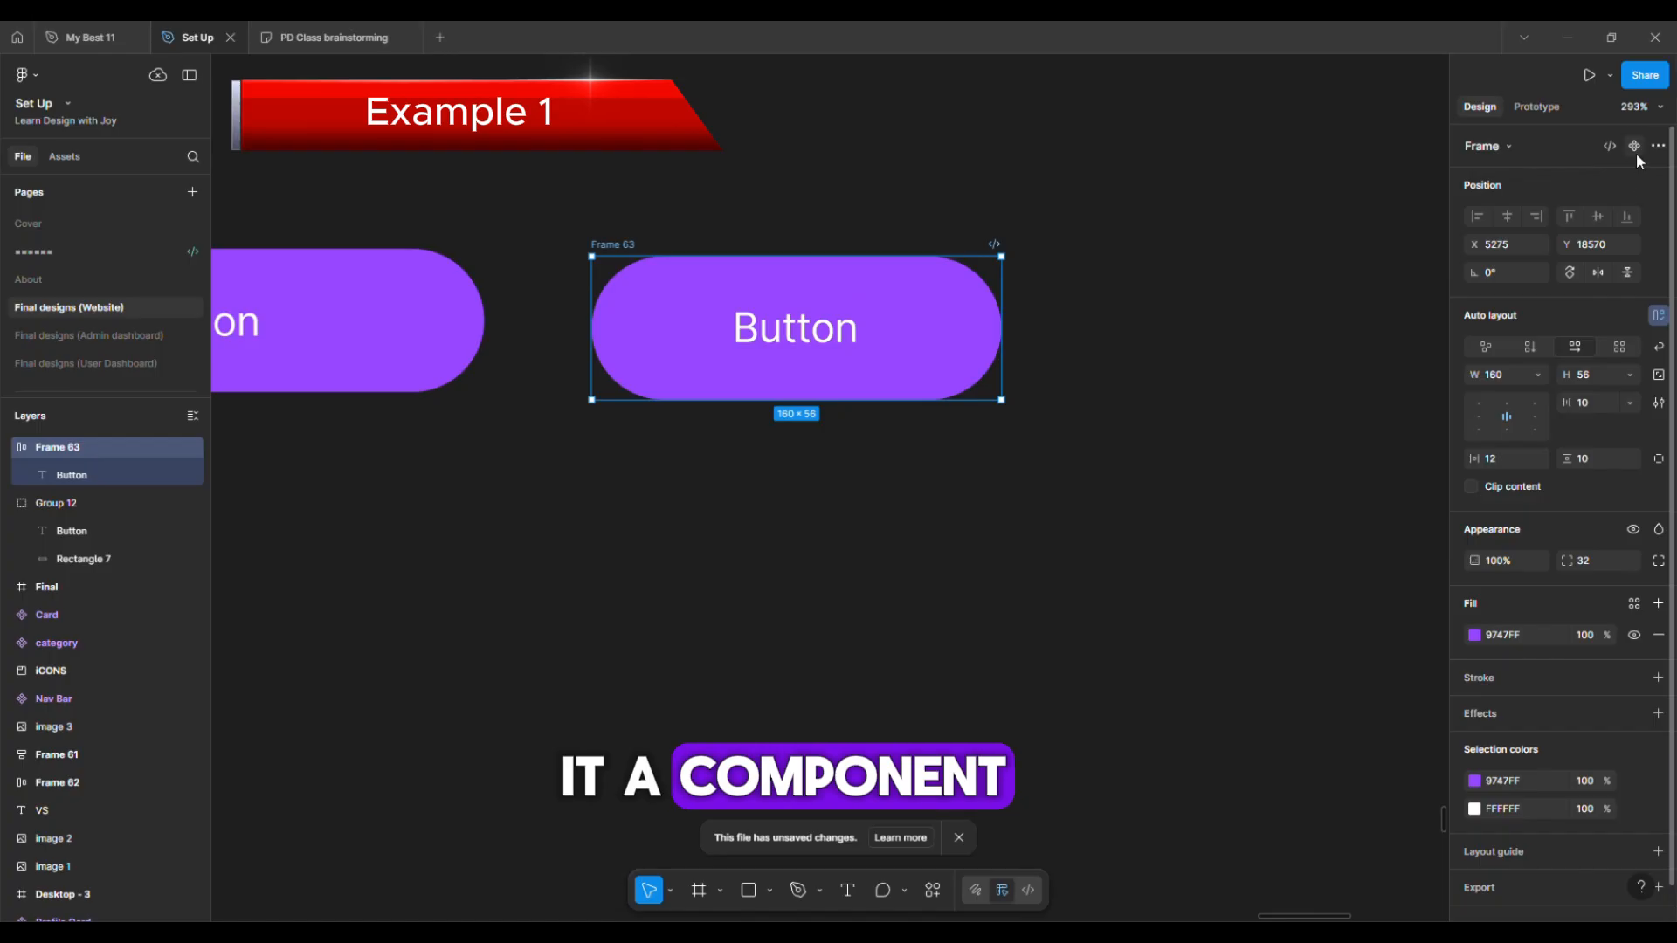
Convert the Button frame and the left button group into components
{"action": "left_click", "coordinate": [1634, 147]}
{"action": "scroll", "coordinate": [1066, 363], "scroll_direction": "left", "scroll_amount": 5}
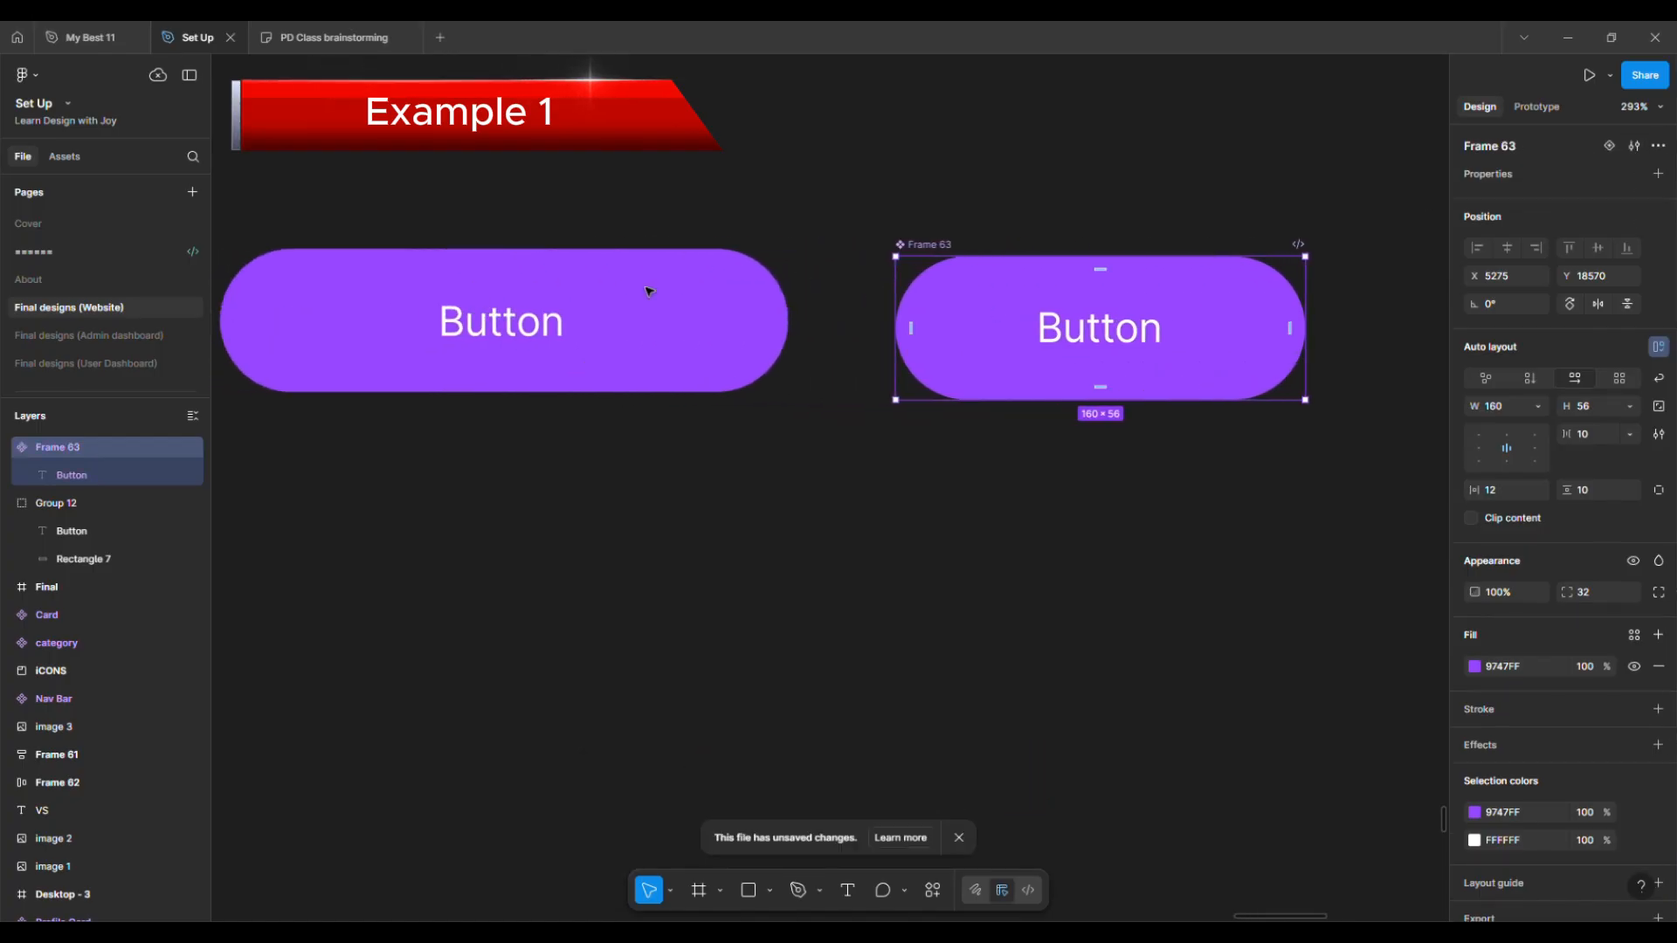
{"action": "scroll", "coordinate": [568, 292], "scroll_direction": "left", "scroll_amount": 2}
{"action": "left_click", "coordinate": [412, 312]}
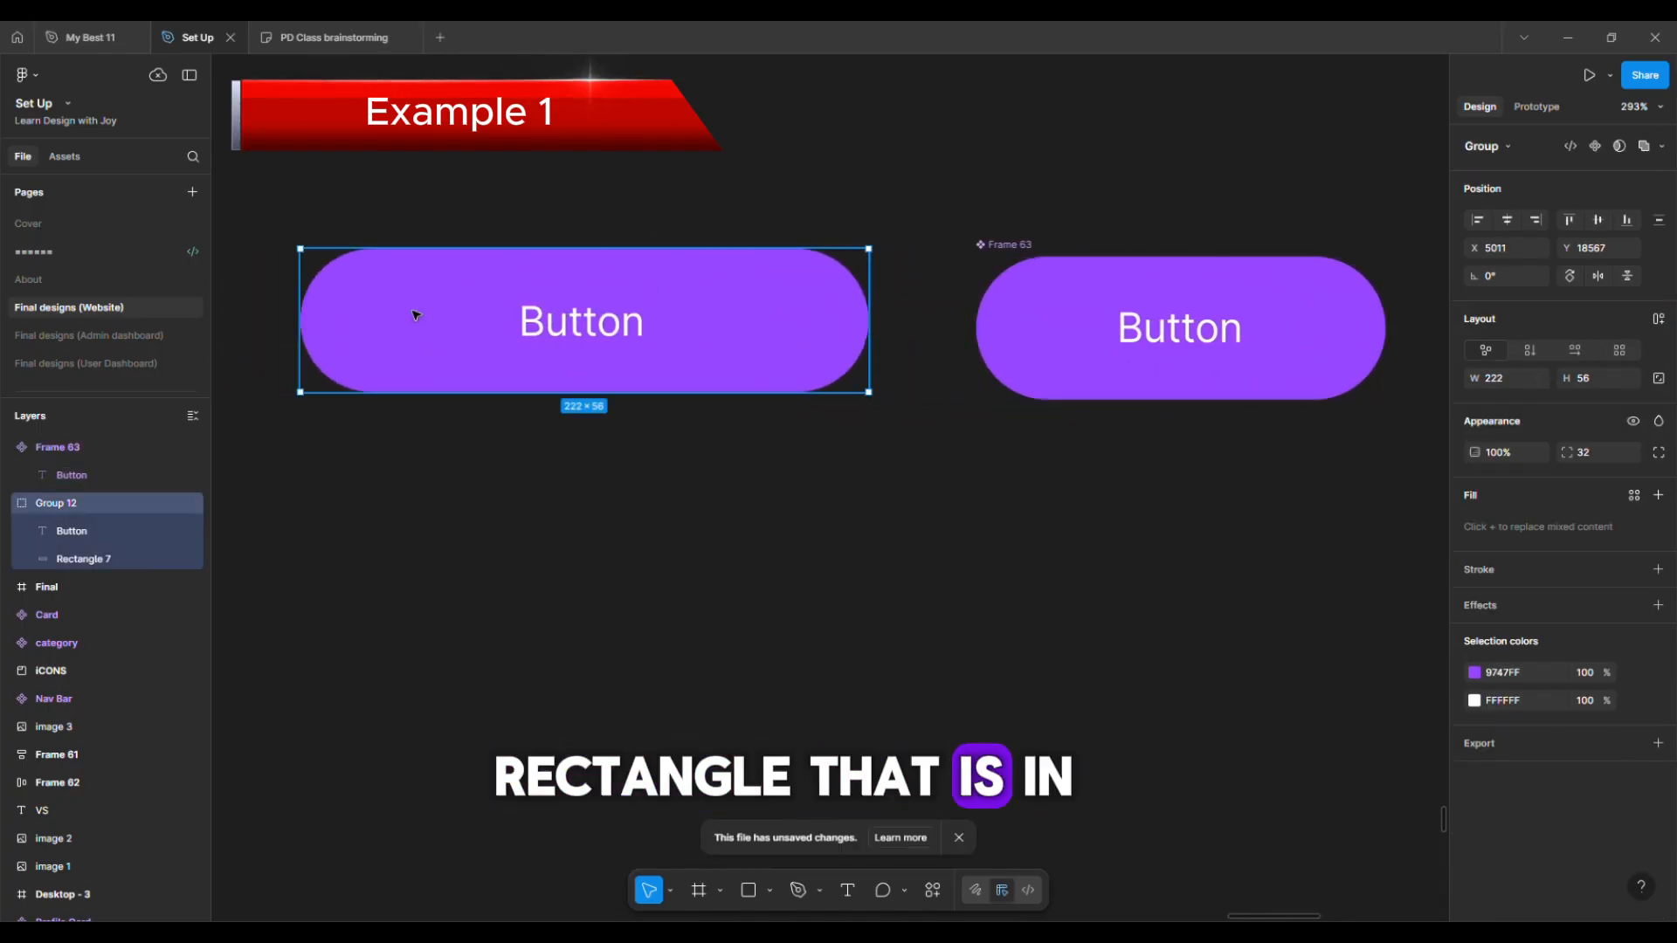
{"action": "left_click", "coordinate": [1595, 146]}
Alt-drag copies of the left group and the right frame below the originals, selecting the lower right copy
{"action": "scroll", "coordinate": [792, 290], "scroll_direction": "down", "scroll_amount": 5}
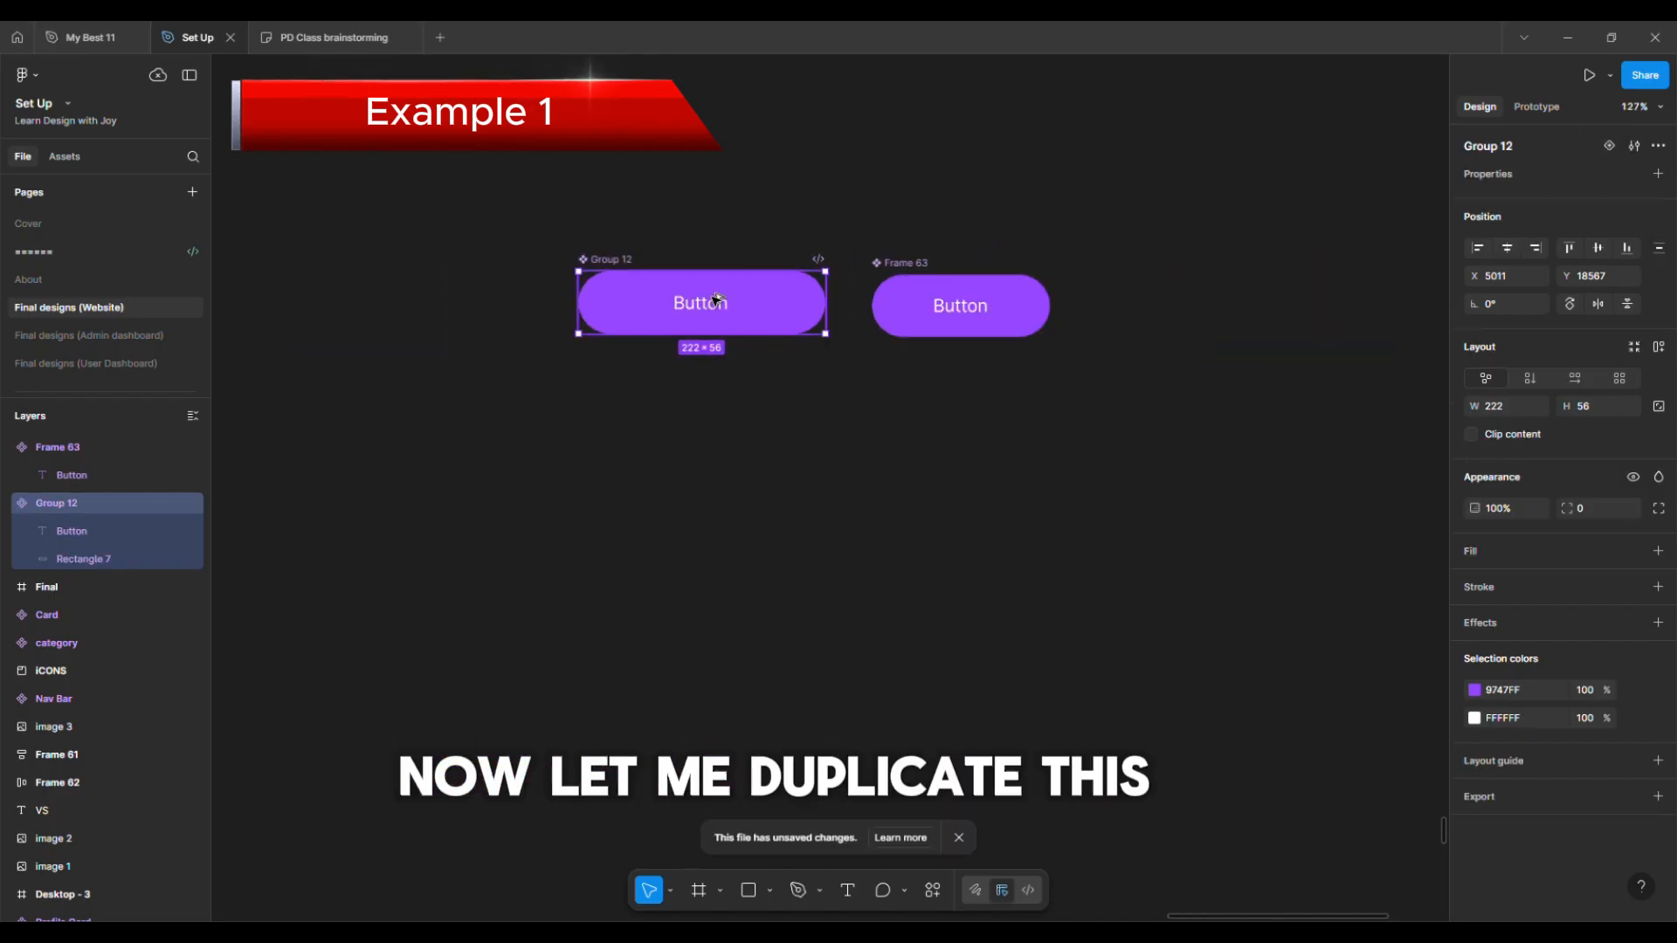
{"action": "left_click_drag", "start_coordinate": [716, 299], "coordinate": [716, 483], "text": "alt"}
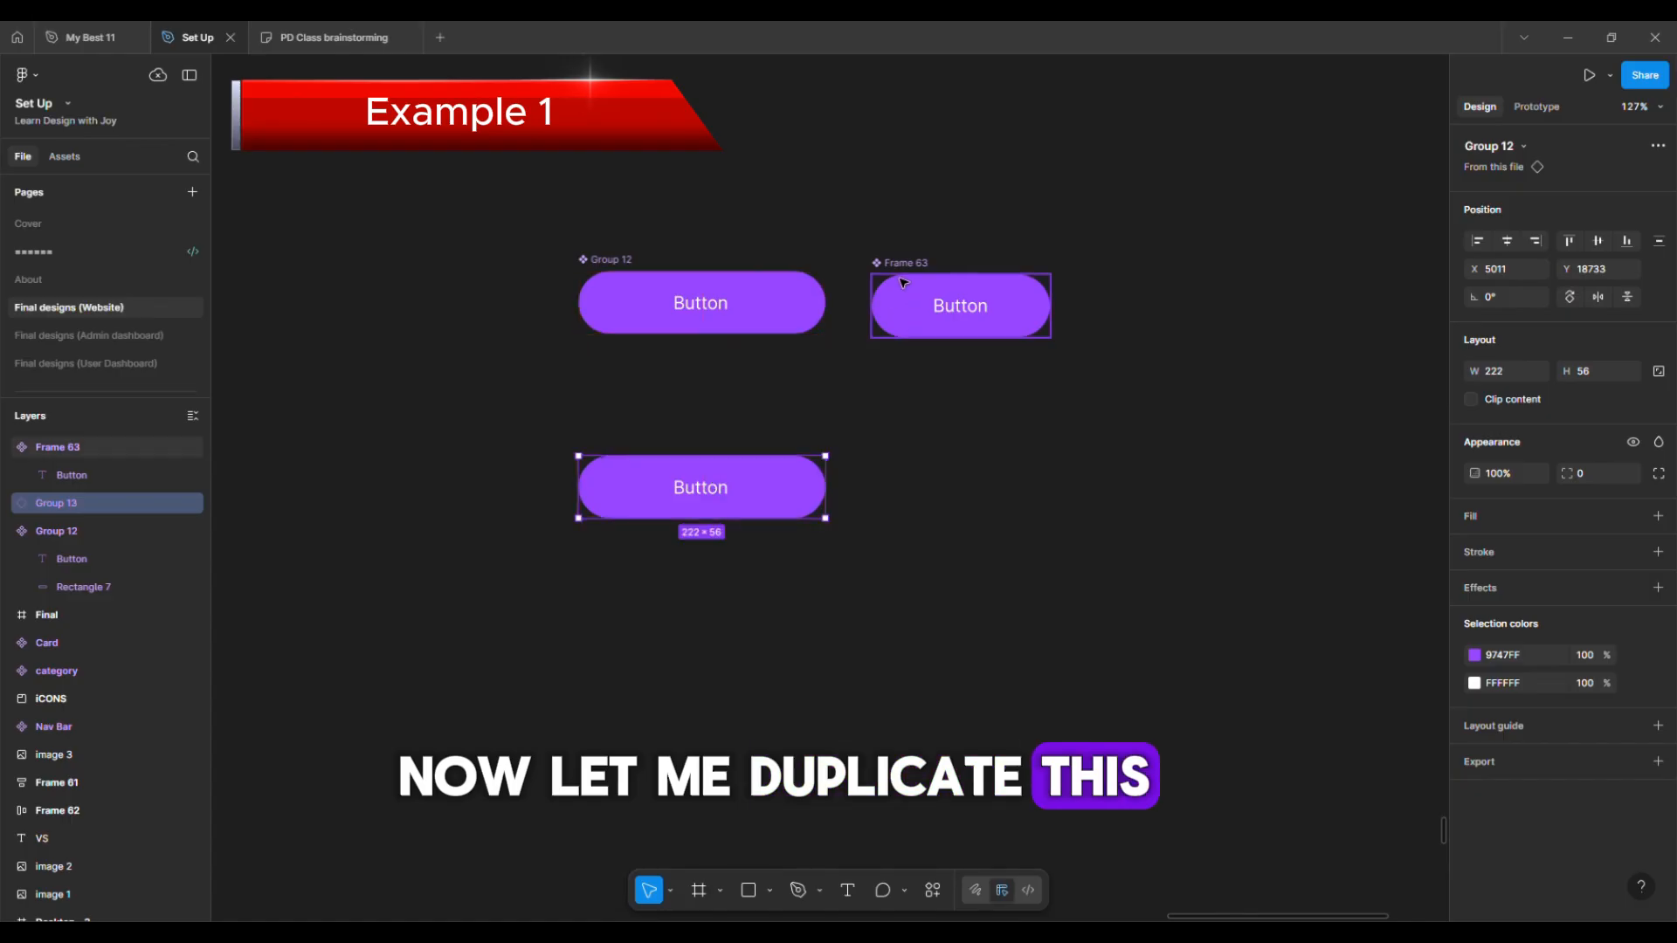
{"action": "left_click", "coordinate": [904, 274]}
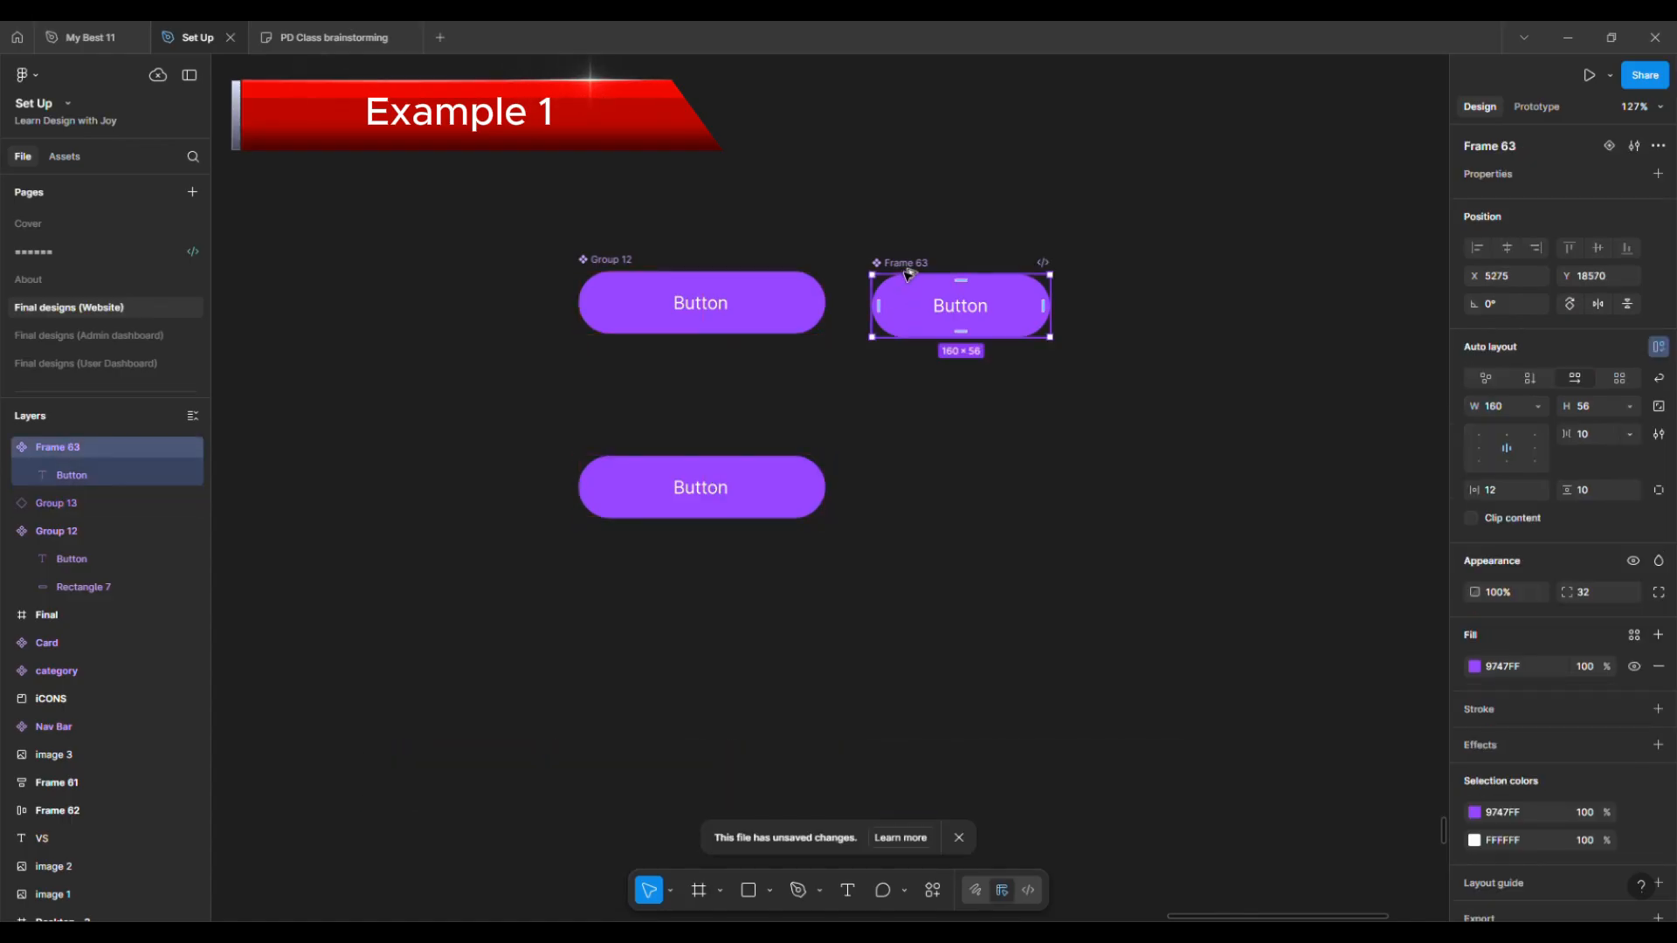
{"action": "left_click_drag", "start_coordinate": [912, 280], "coordinate": [998, 471], "text": "alt"}
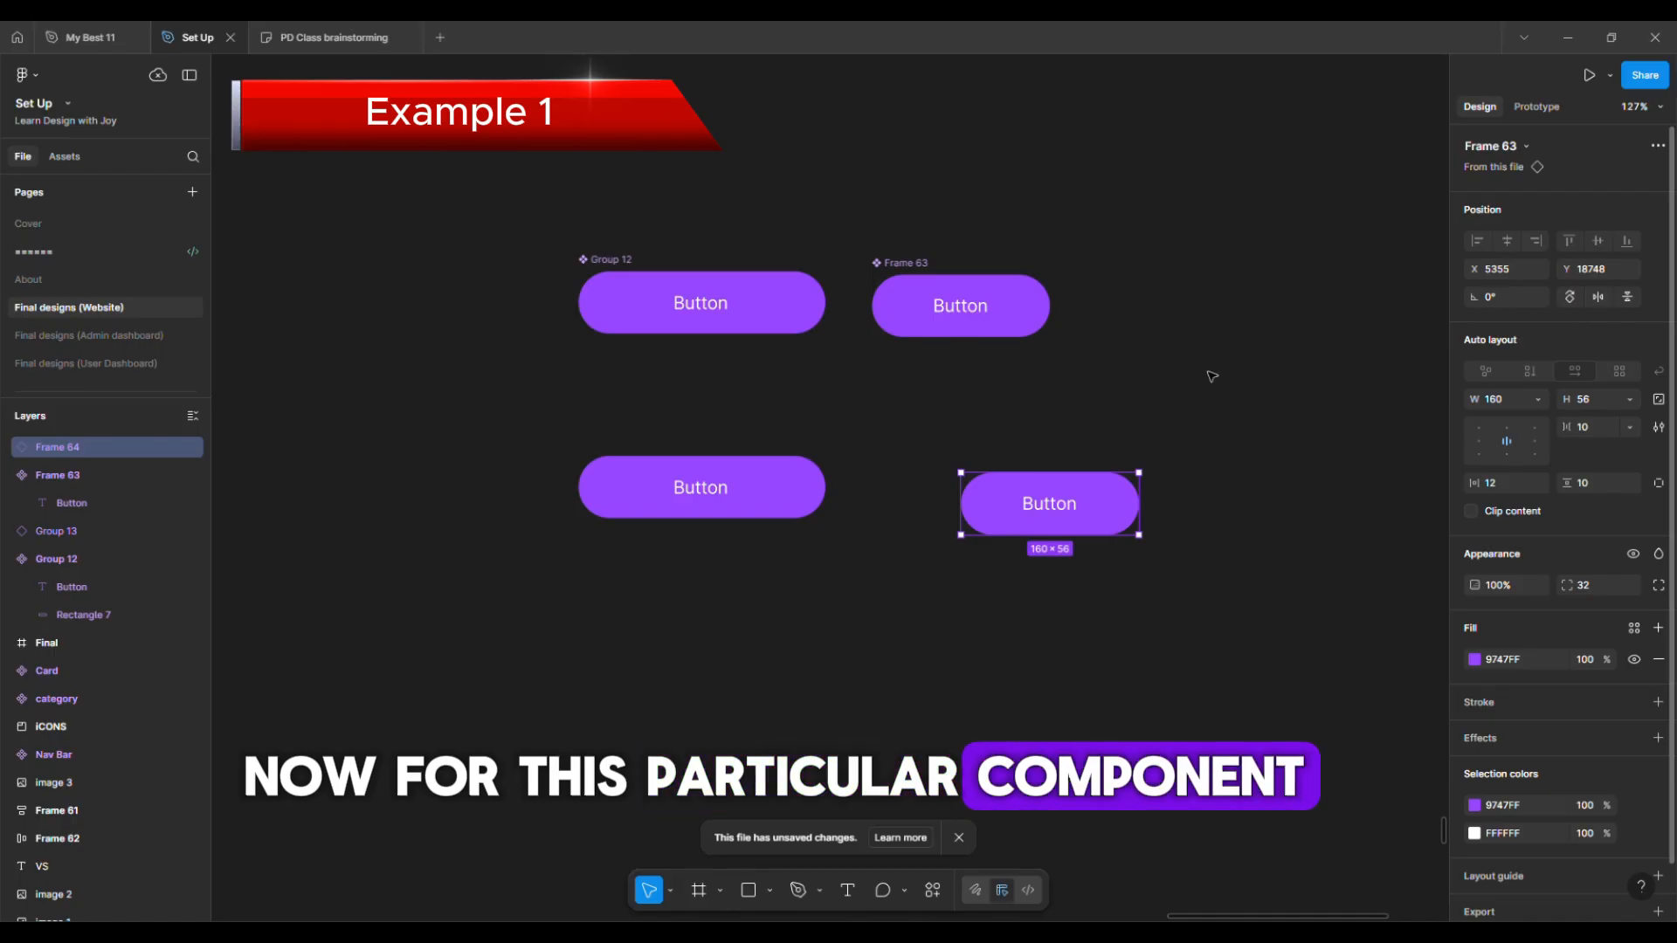
{"action": "left_click_drag", "start_coordinate": [1272, 317], "coordinate": [1061, 491]}
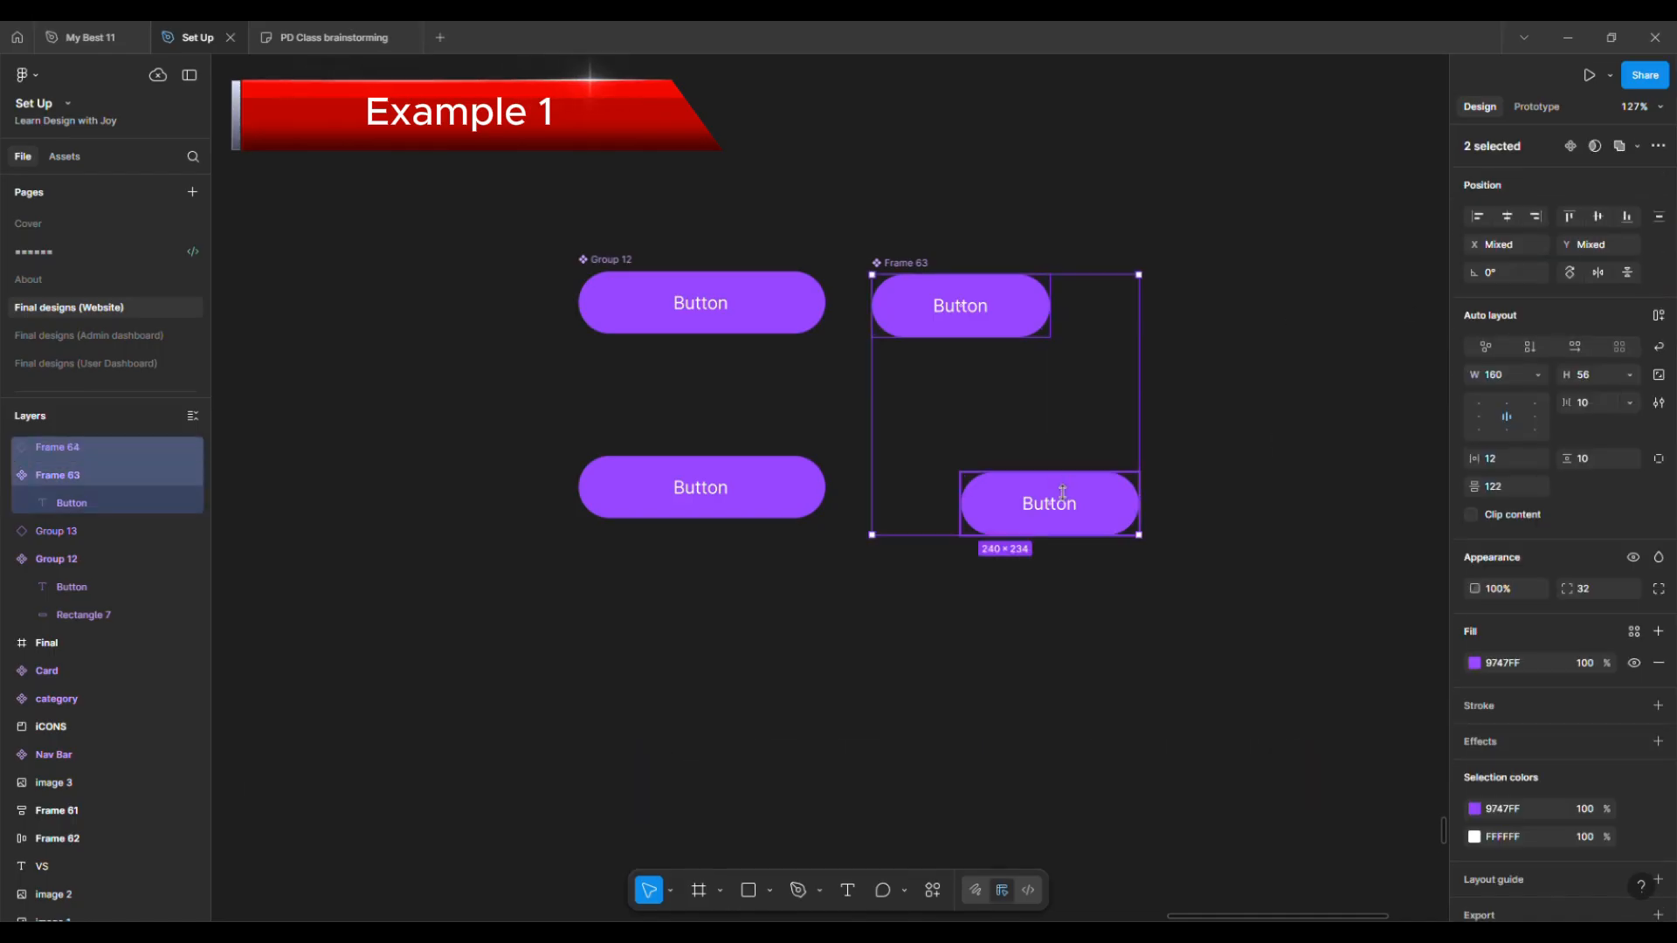
{"action": "left_click", "coordinate": [1054, 519]}
Change the lower right copy's label text to 'Apply Now'
{"action": "scroll", "coordinate": [1054, 519], "scroll_direction": "up", "scroll_amount": 5, "text": "ctrl"}
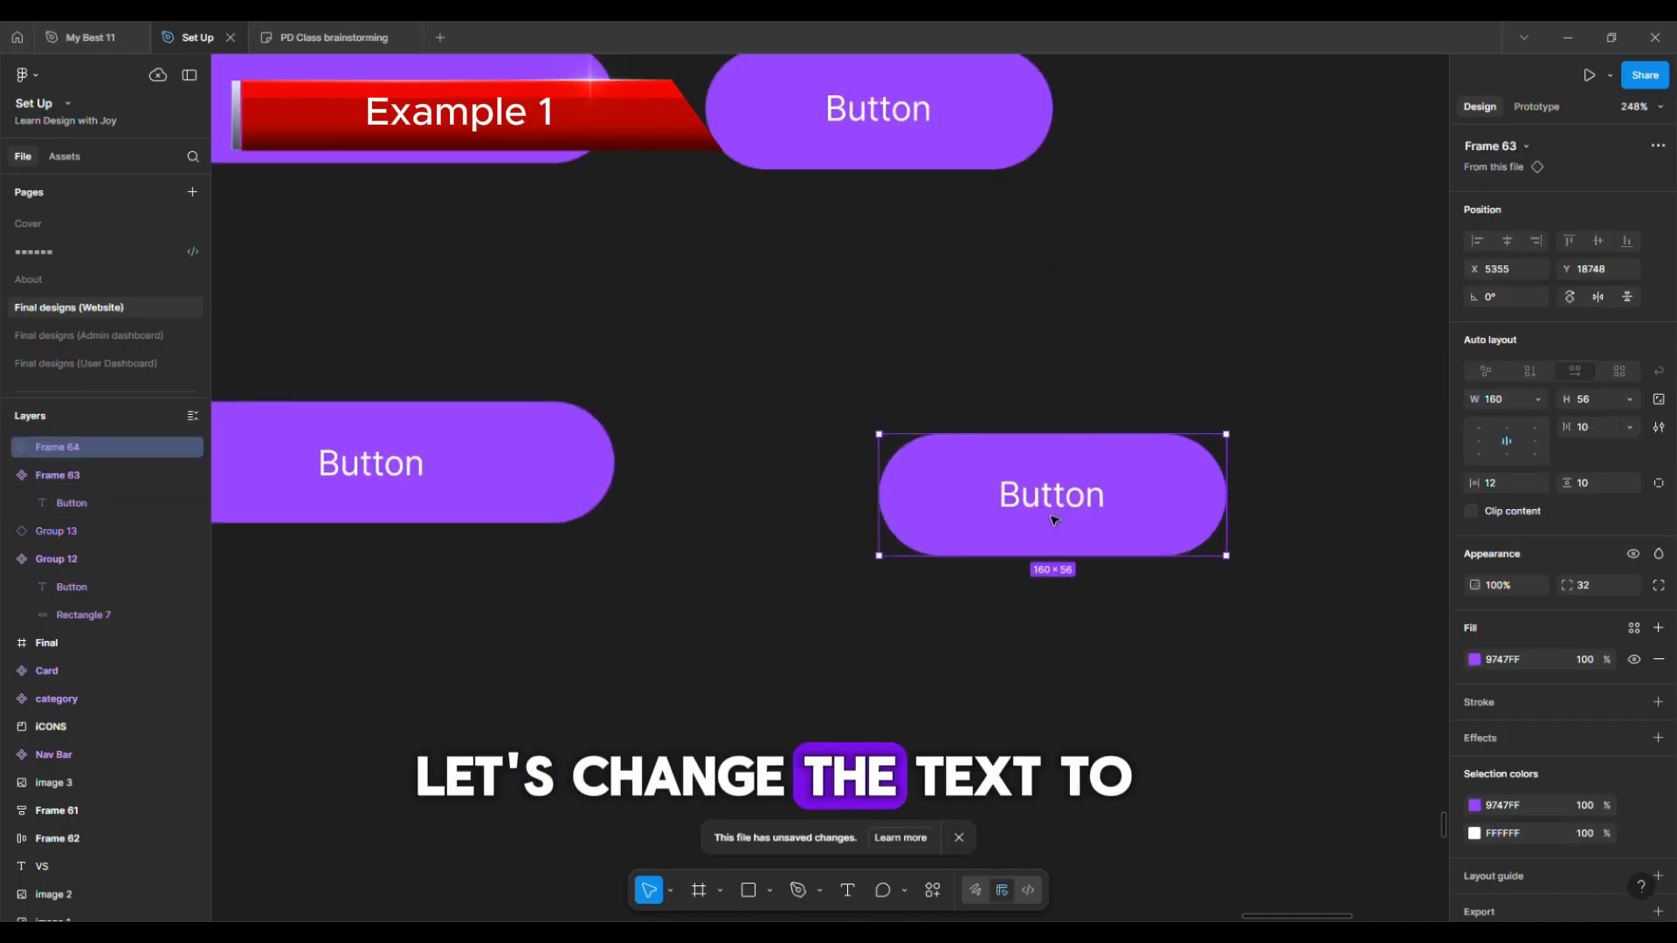
{"action": "double_click", "coordinate": [1052, 496]}
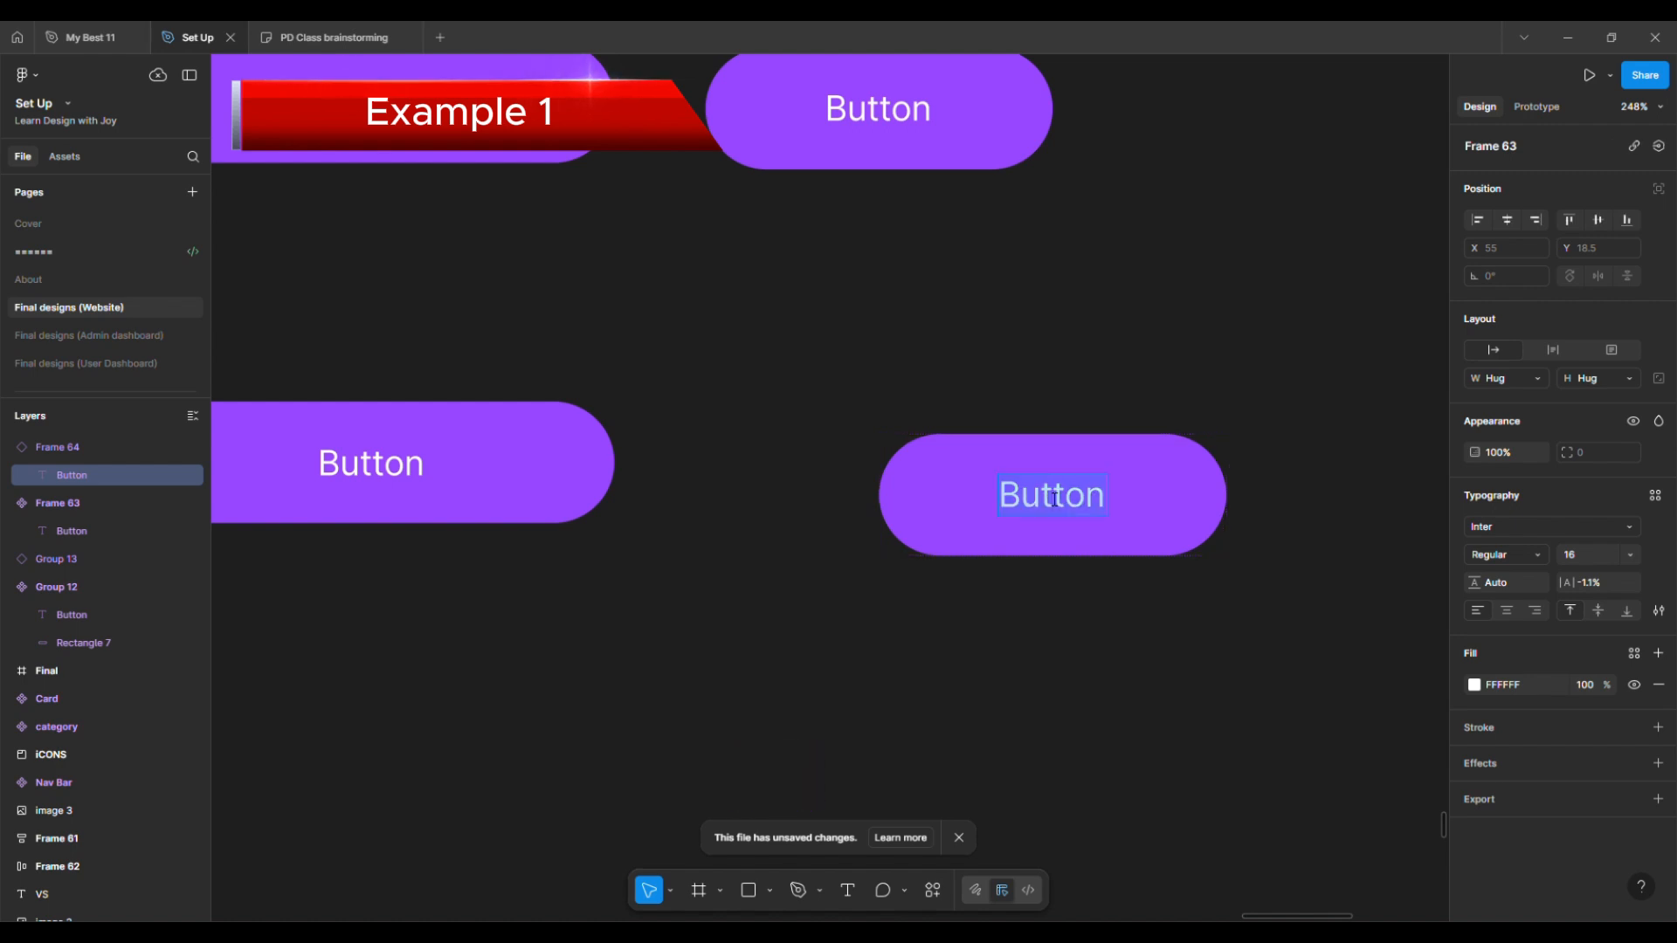
{"action": "type", "text": "A"}
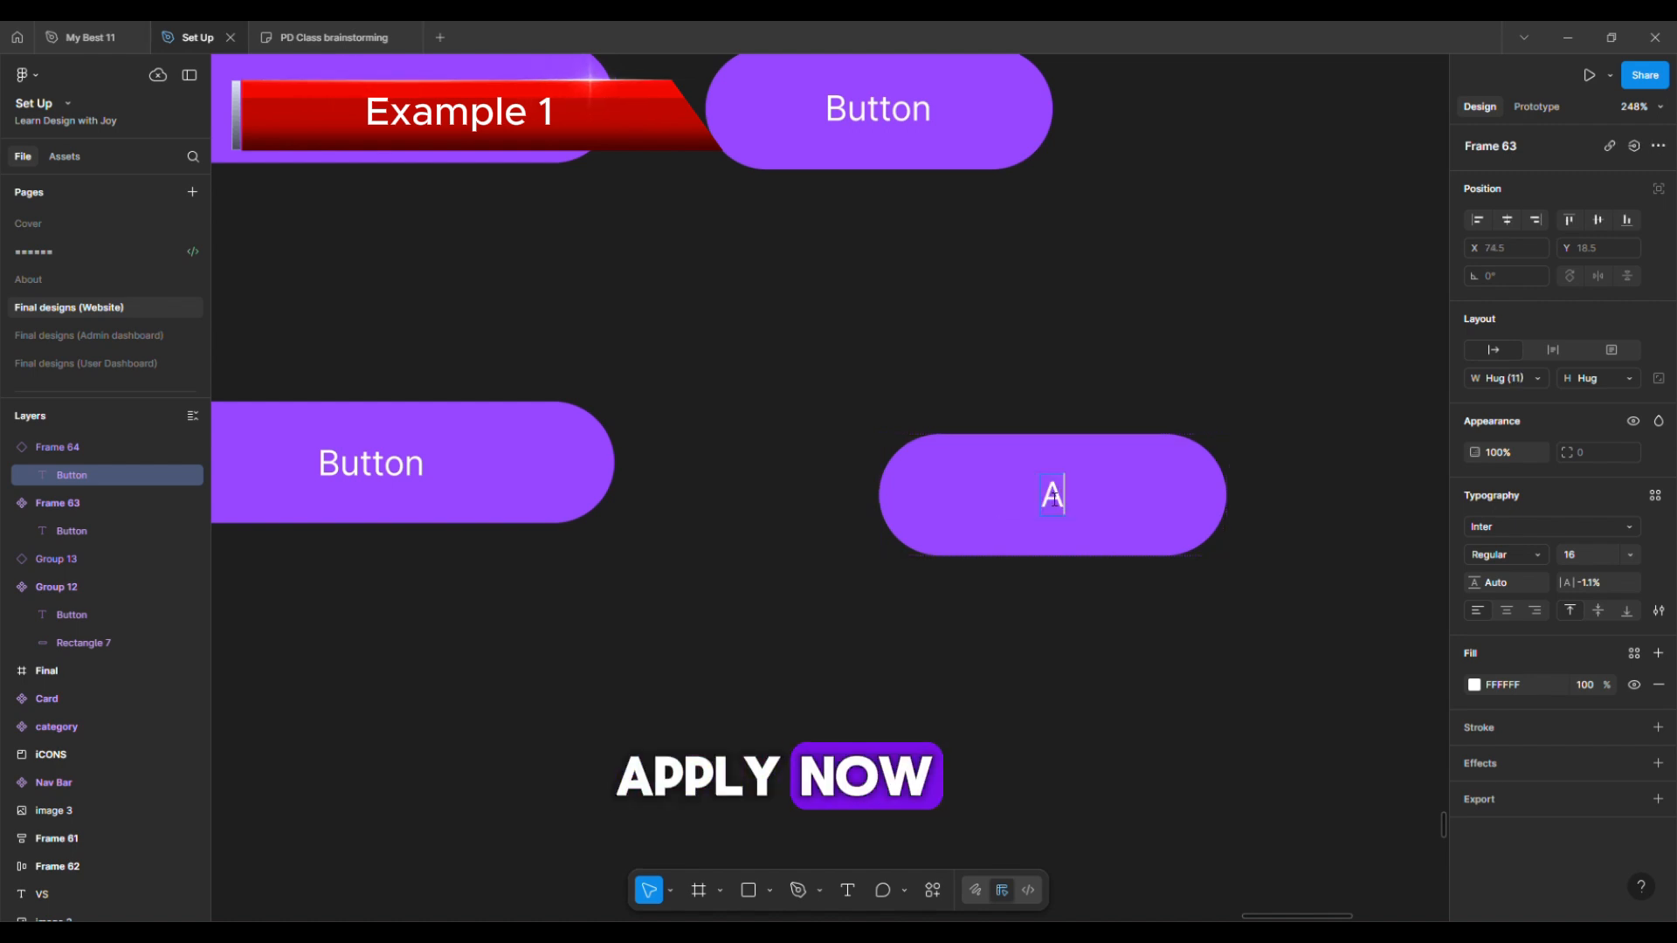
{"action": "type", "text": "pply"}
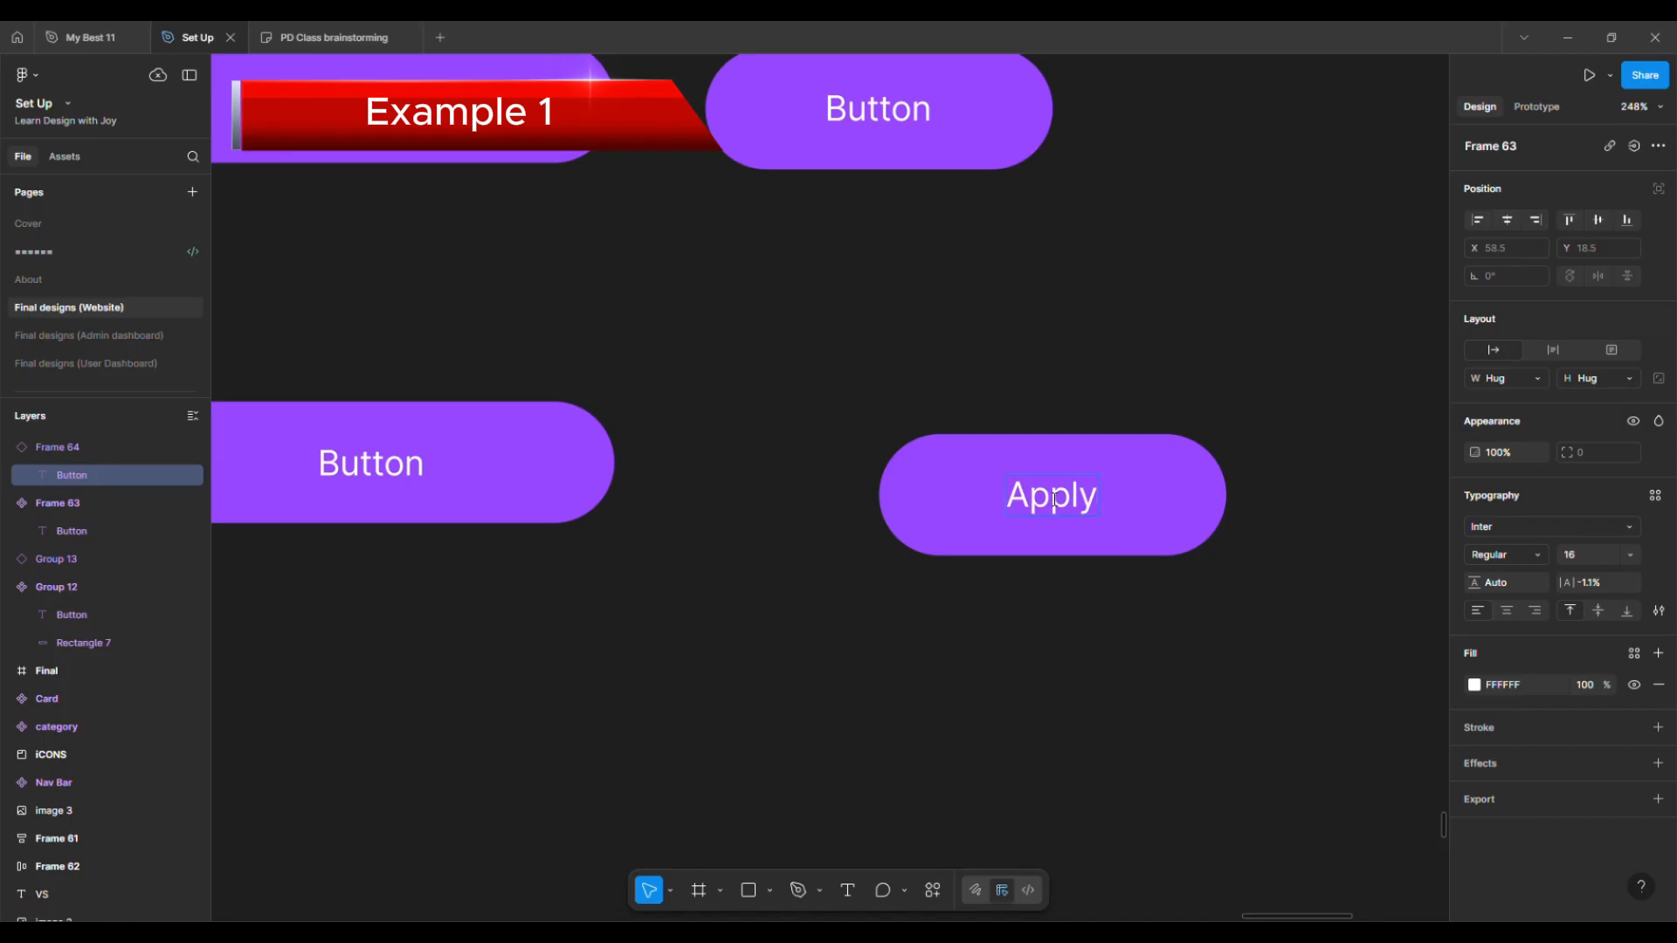
{"action": "type", "text": " No"}
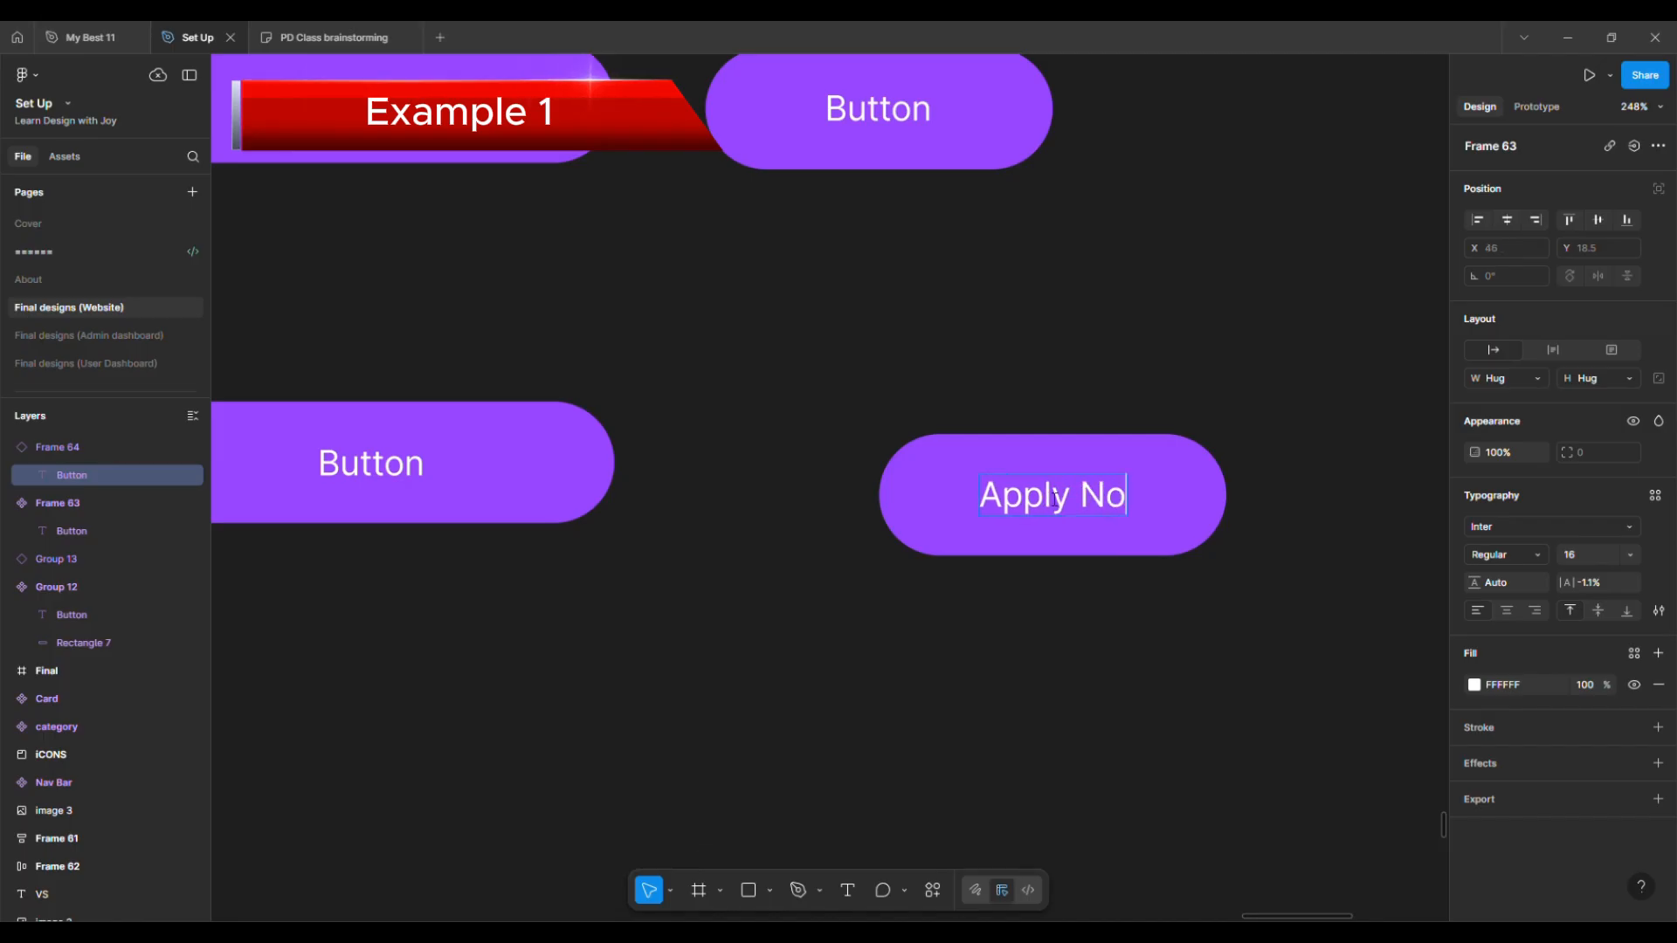
{"action": "type", "text": "w"}
{"action": "key", "text": "Escape"}
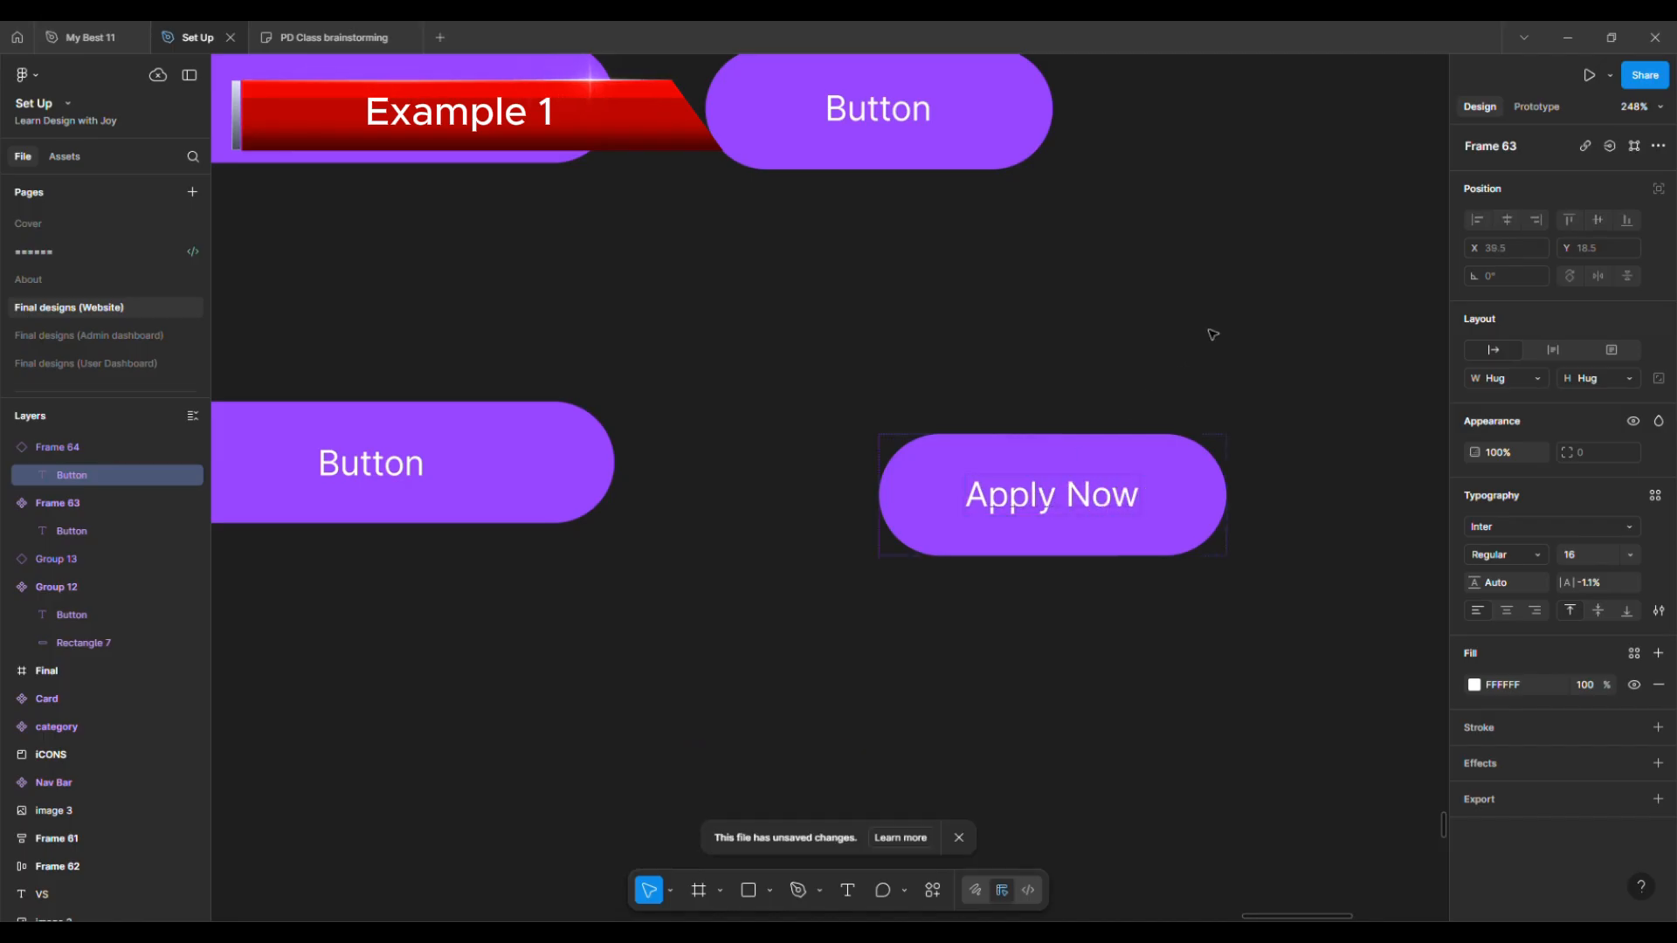
{"action": "scroll", "coordinate": [1212, 334], "scroll_direction": "left", "scroll_amount": 6}
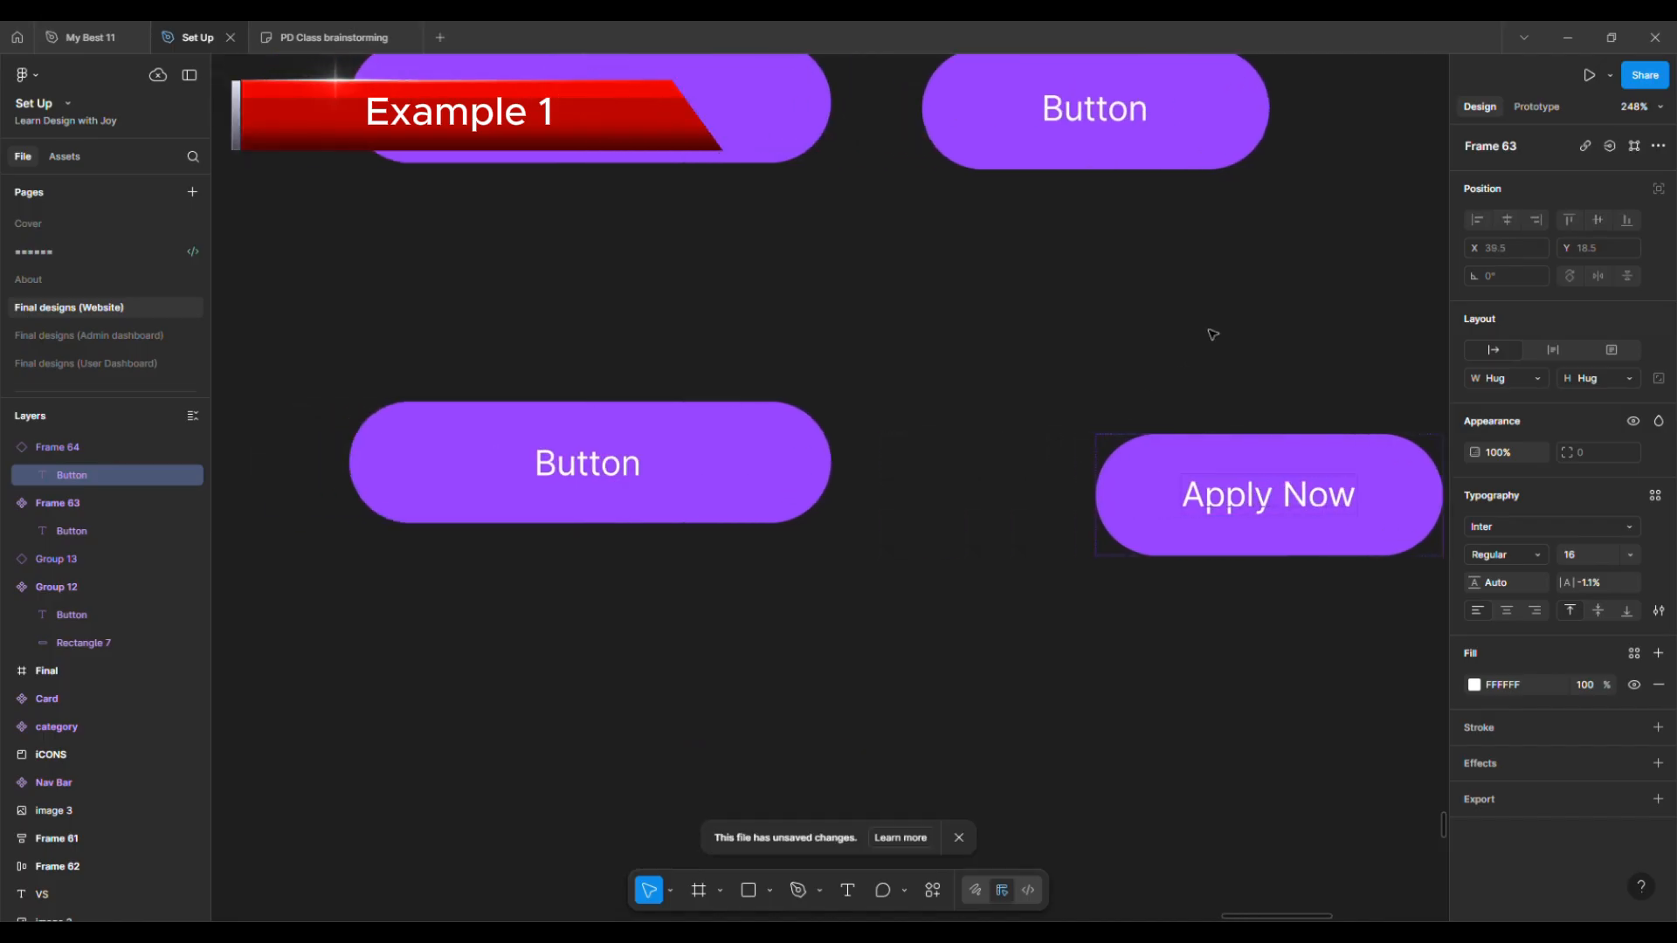
Retype the lower left copy's label as 'Apply Now' and set it to auto width
{"action": "left_click", "coordinate": [608, 472]}
{"action": "double_click", "coordinate": [609, 472]}
{"action": "type", "text": "A"}
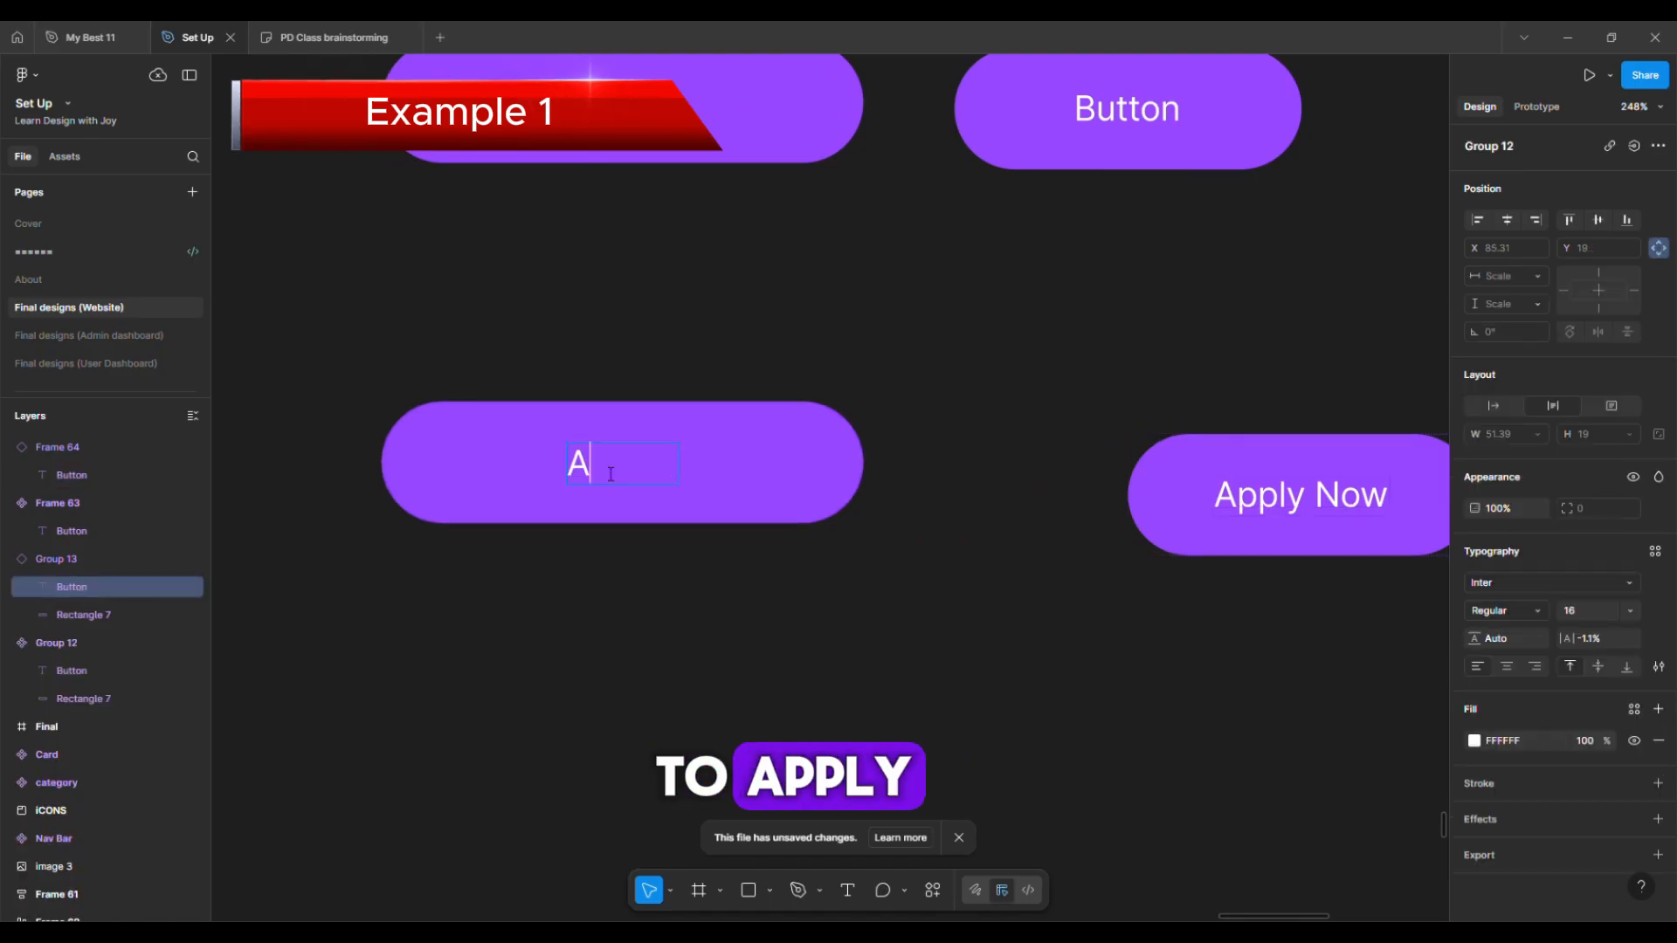
{"action": "type", "text": "pply"}
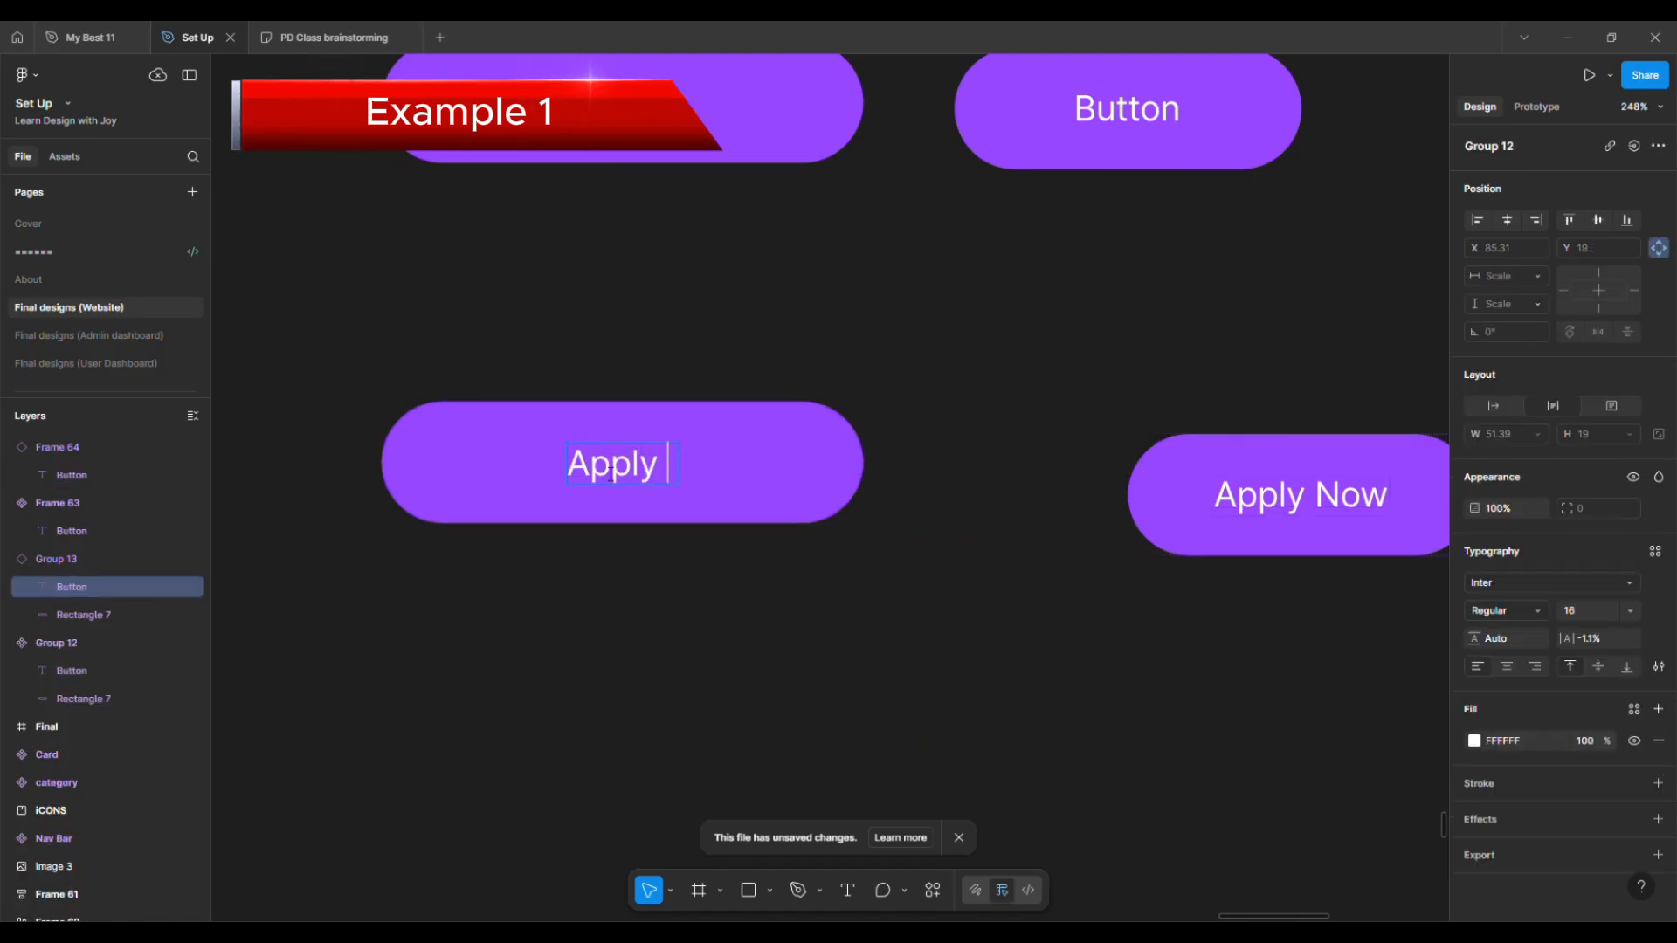
{"action": "type", "text": " Now"}
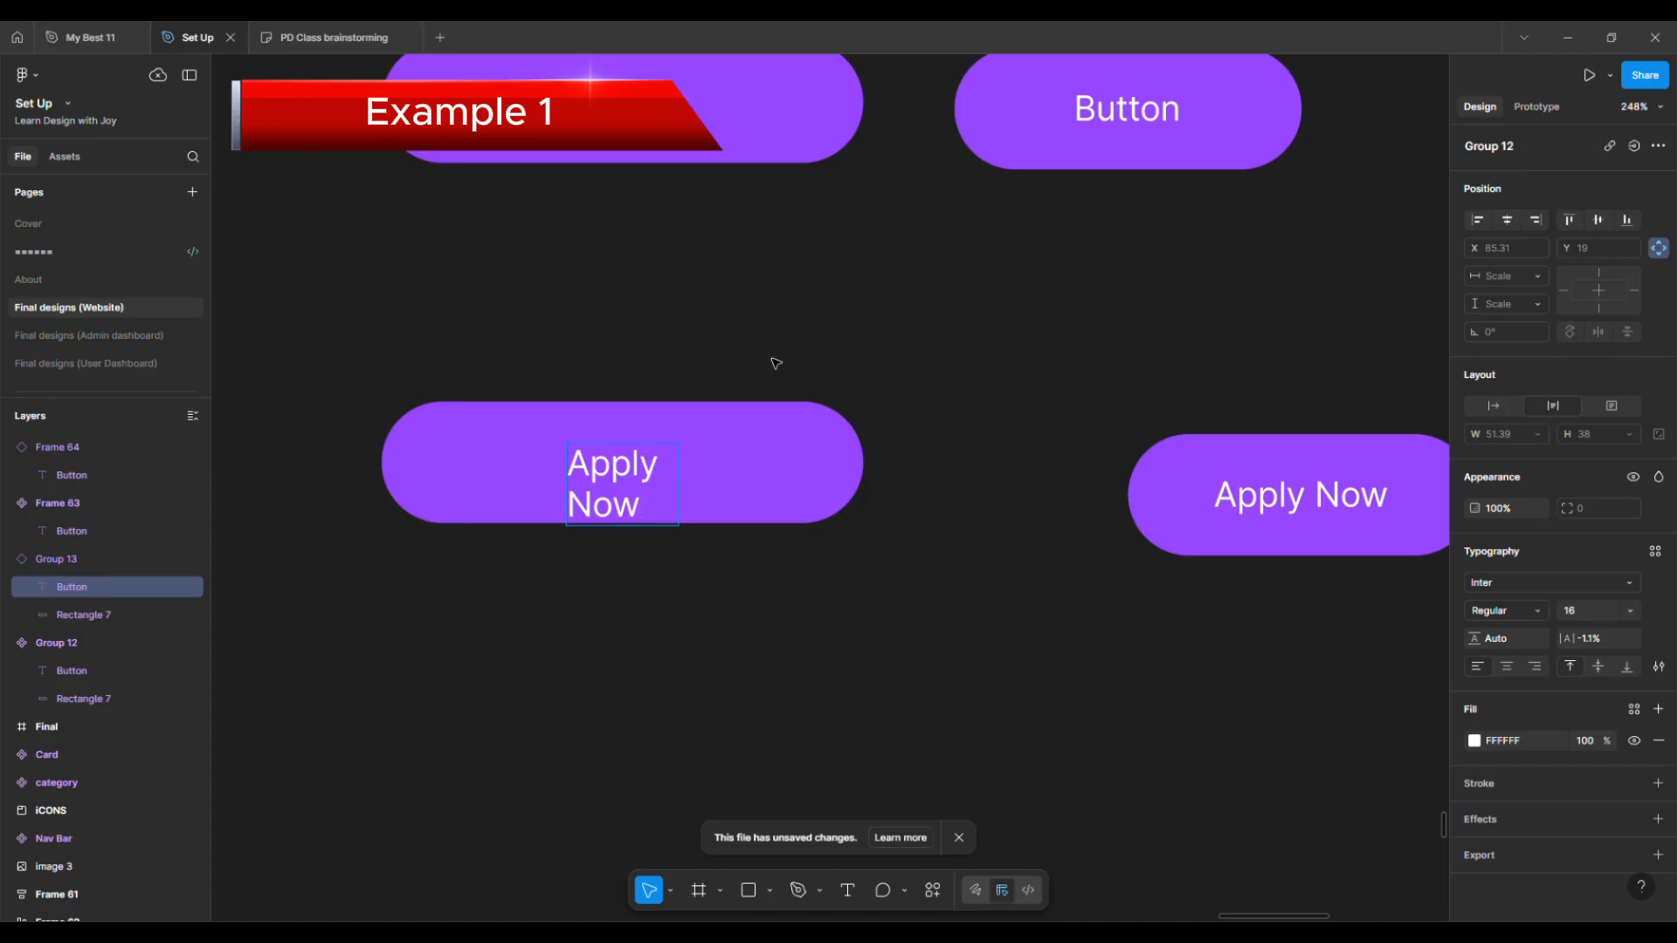
{"action": "left_click", "coordinate": [1494, 402]}
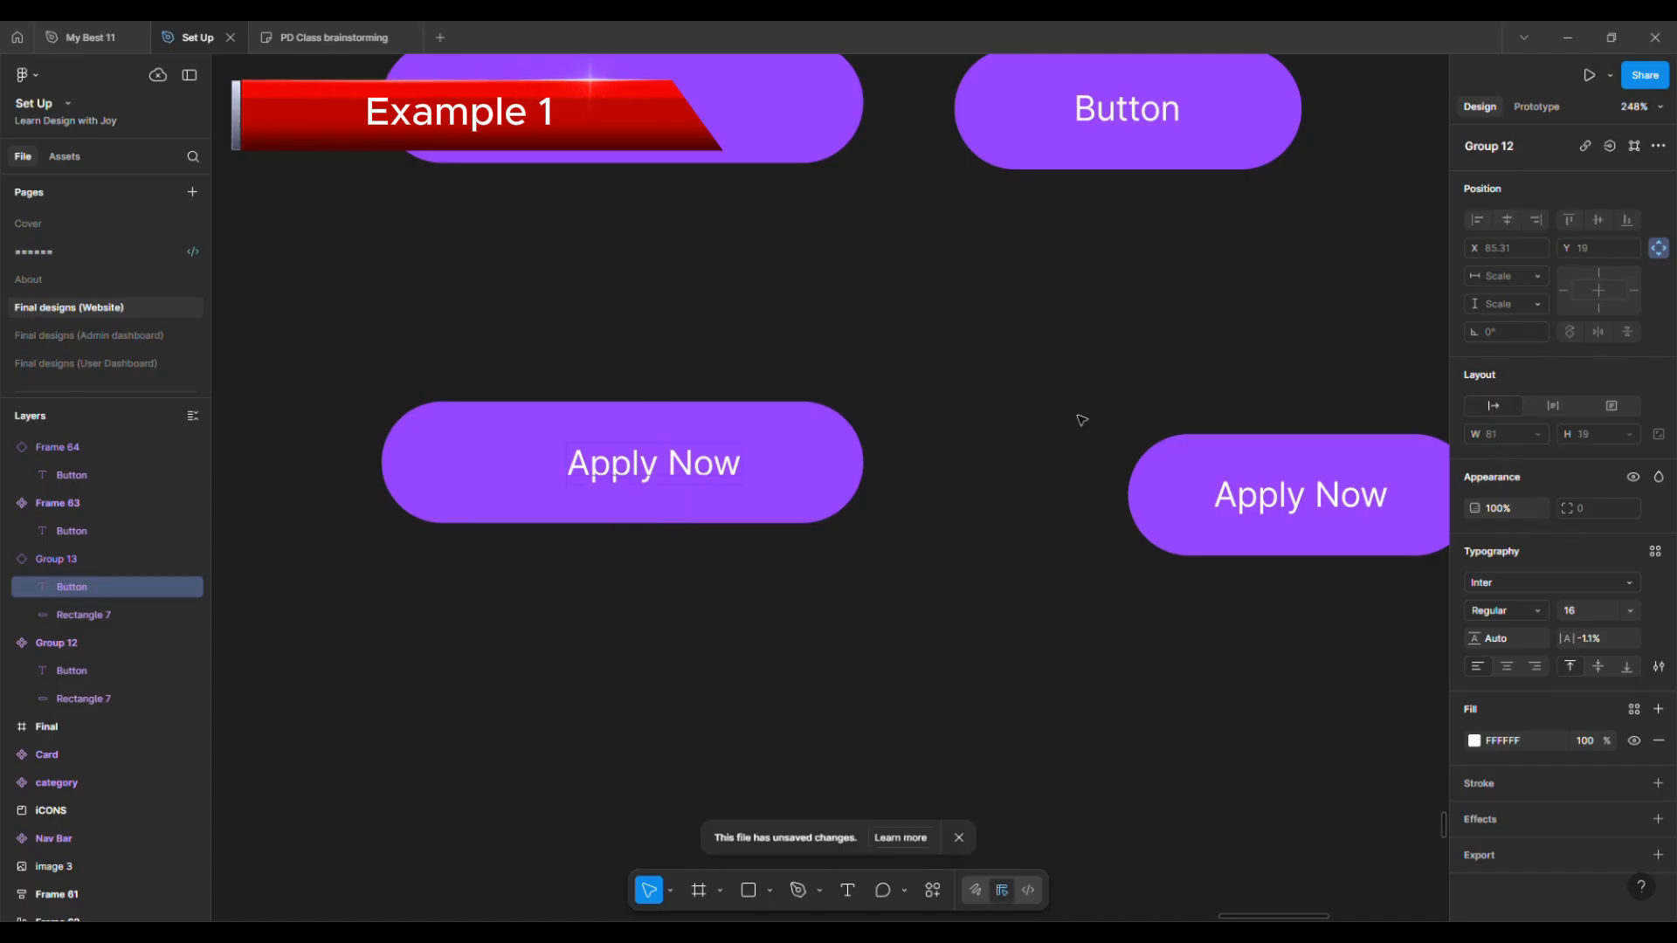
{"action": "scroll", "coordinate": [617, 475], "scroll_direction": "up", "scroll_amount": 5}
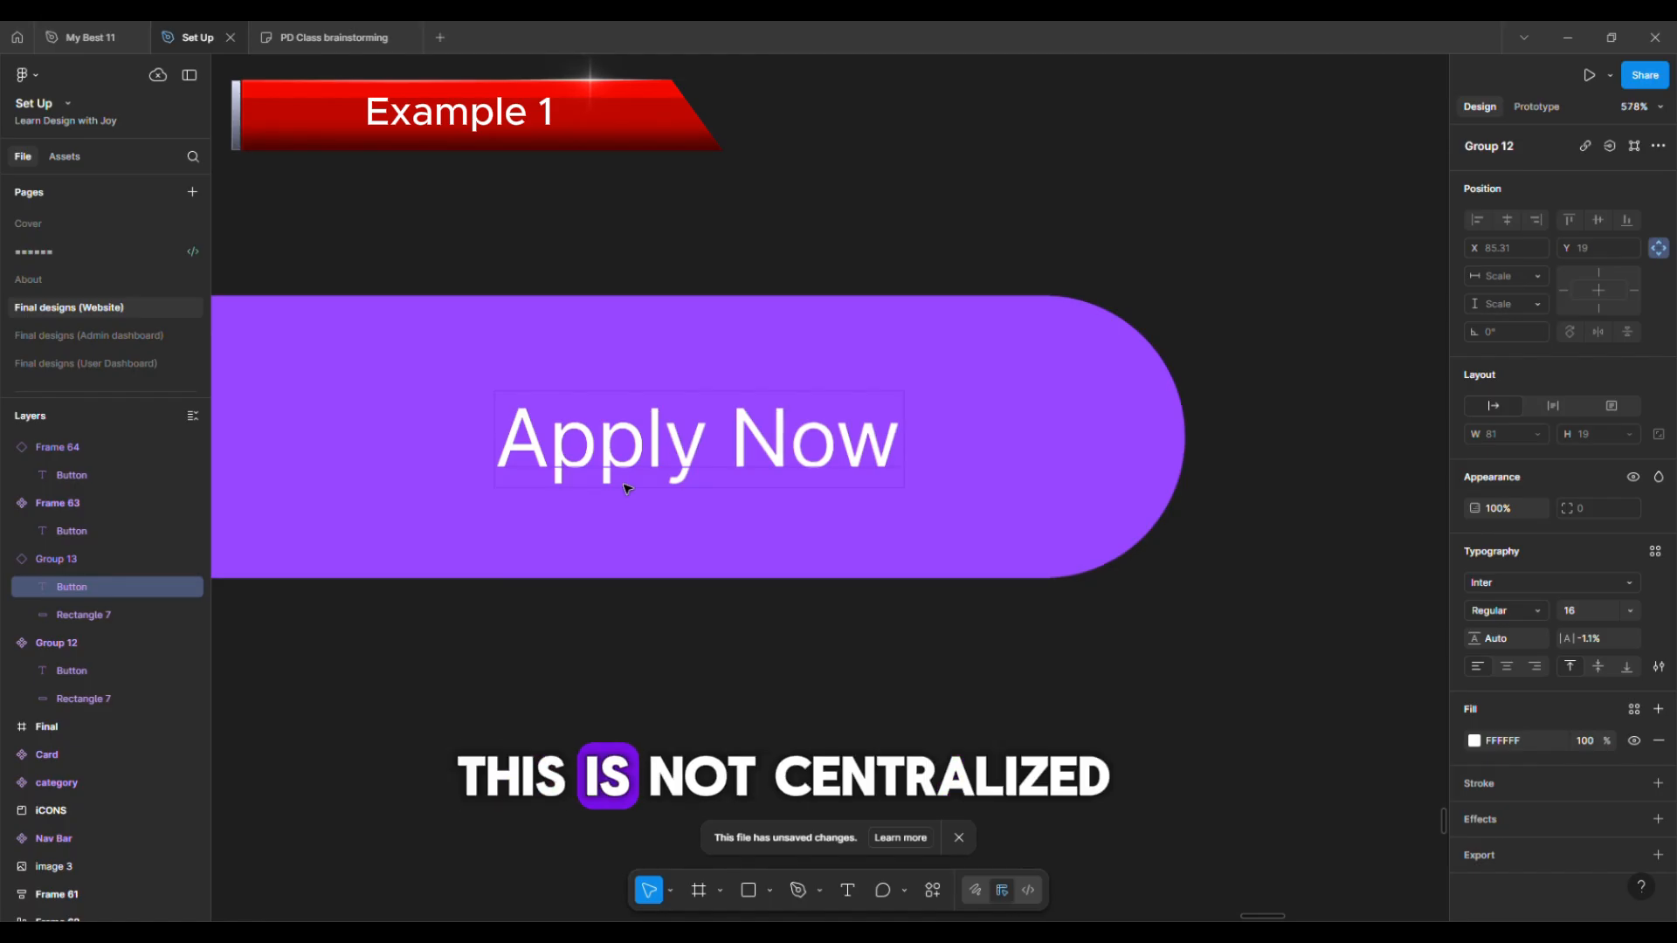
Compare the label spacing inside the top left and lower left buttons using Alt measurements
{"action": "left_click", "coordinate": [870, 231]}
{"action": "left_click", "coordinate": [840, 452]}
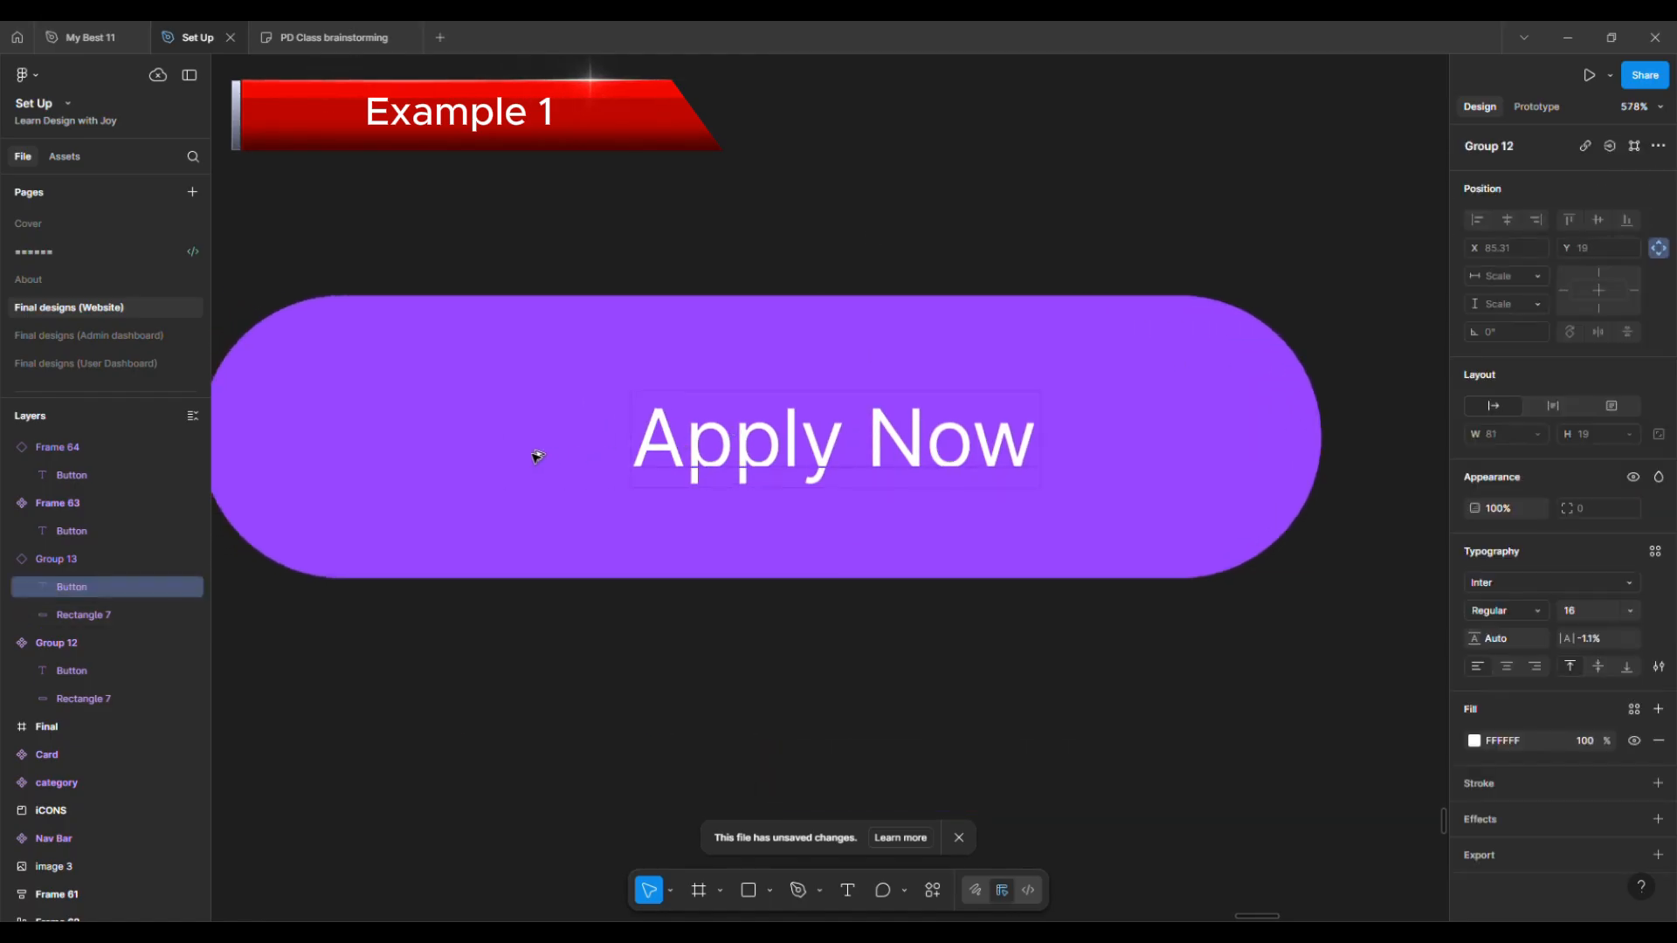
{"action": "key", "text": "alt"}
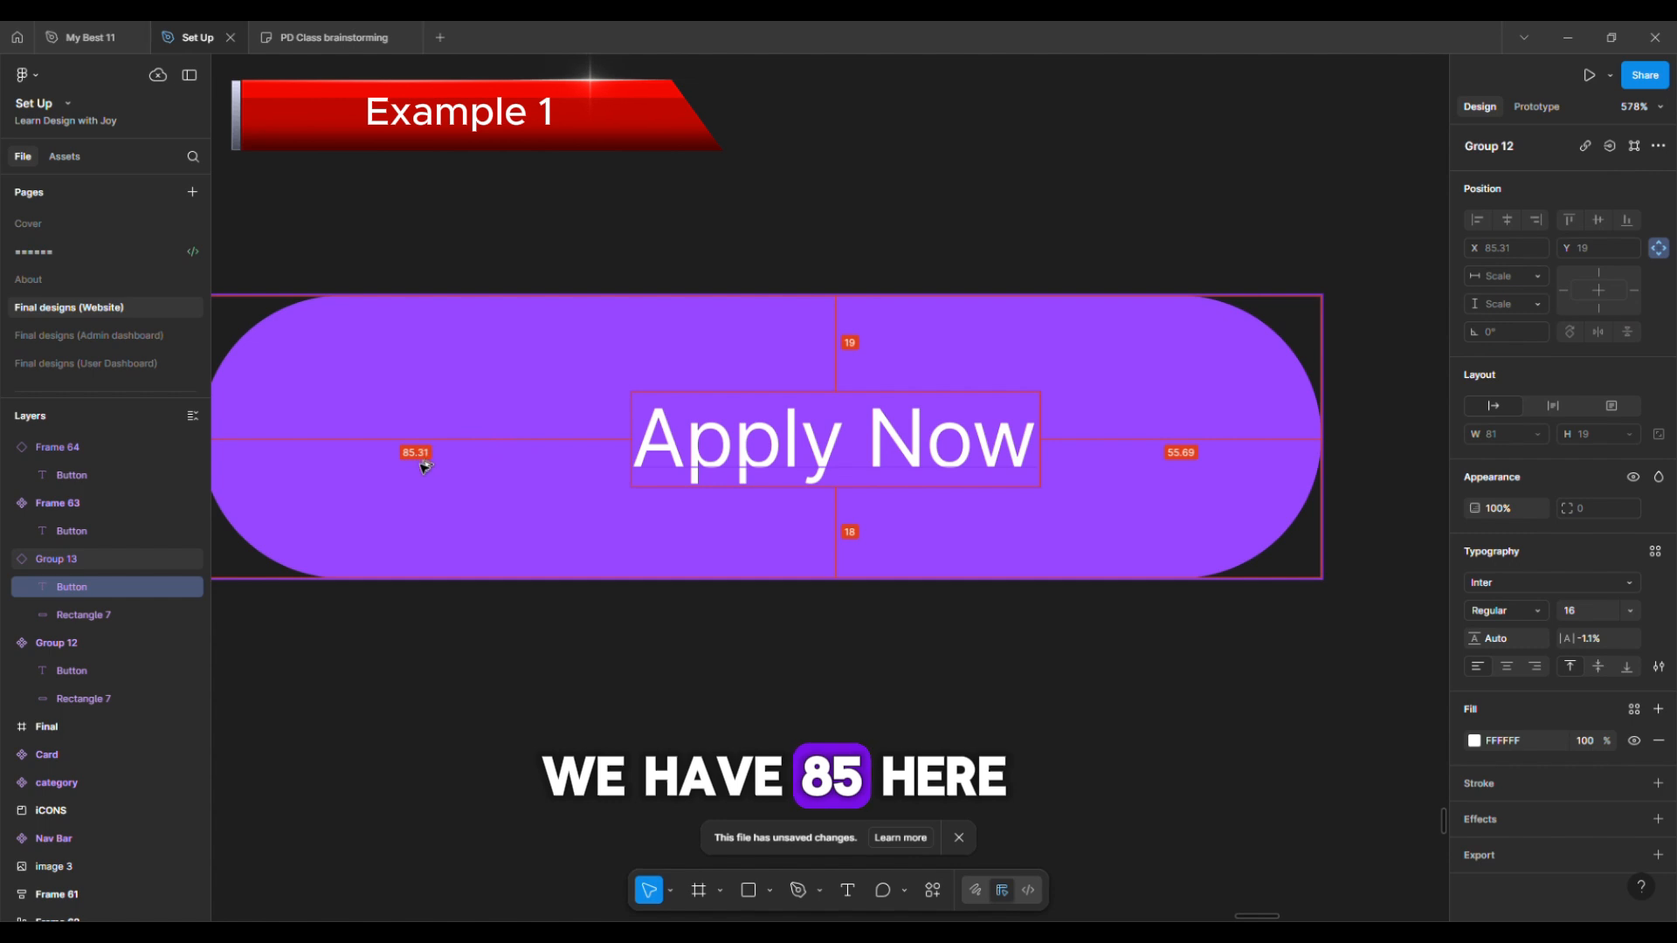
{"action": "scroll", "coordinate": [777, 445], "scroll_direction": "down", "scroll_amount": 5}
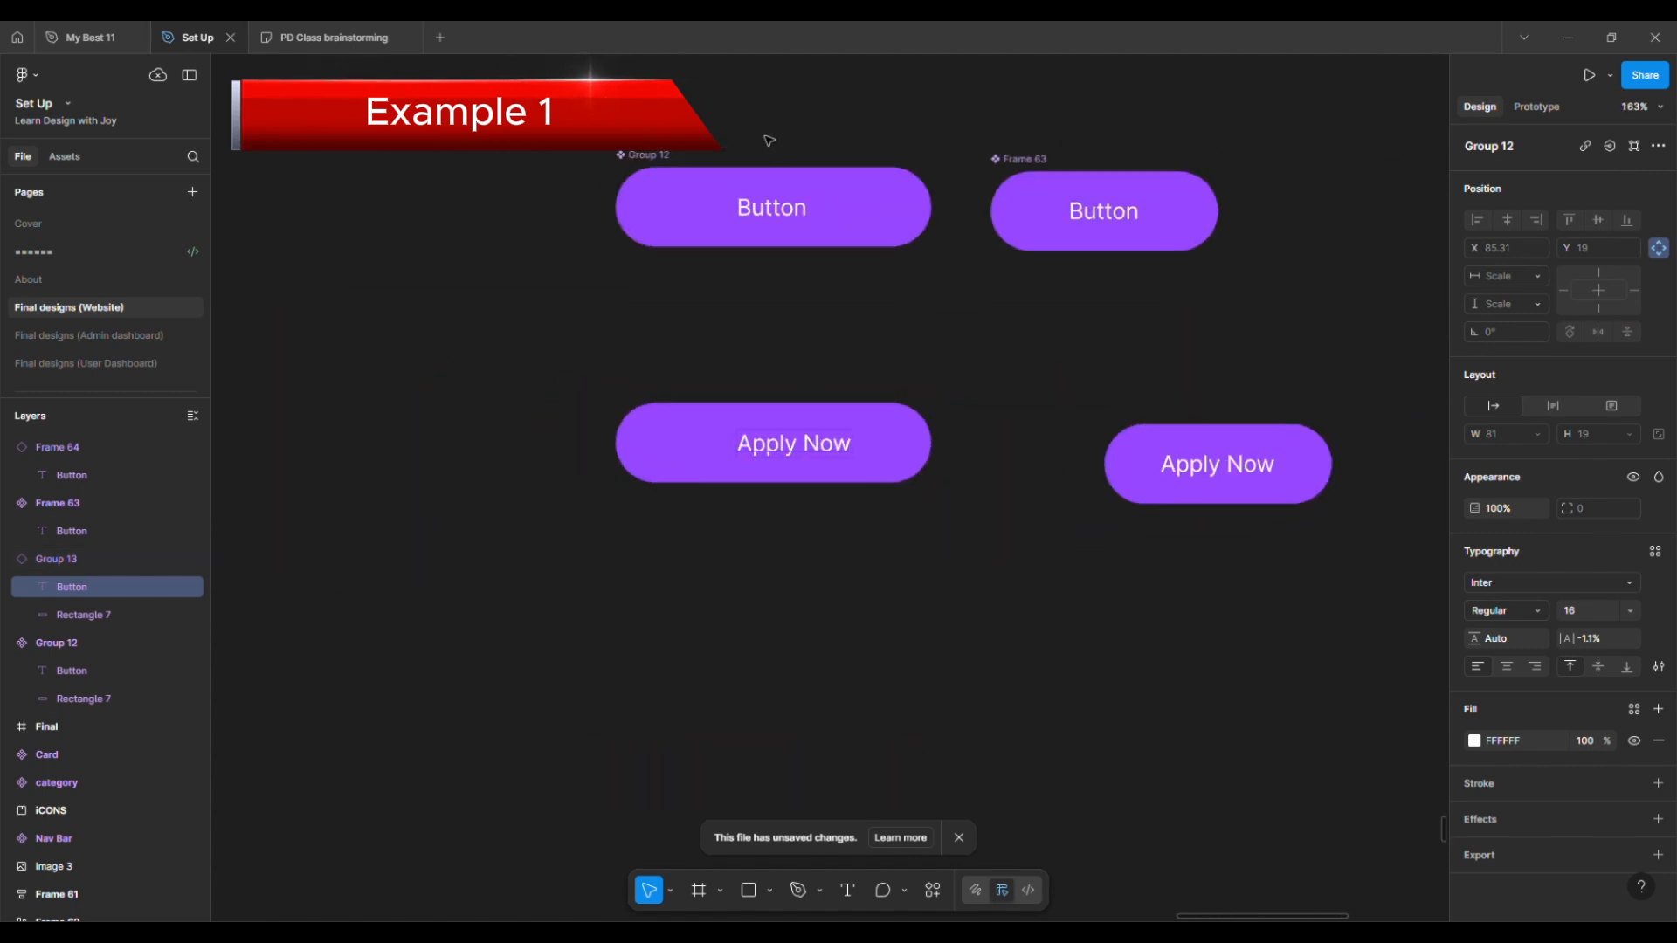
{"action": "left_click", "coordinate": [650, 157]}
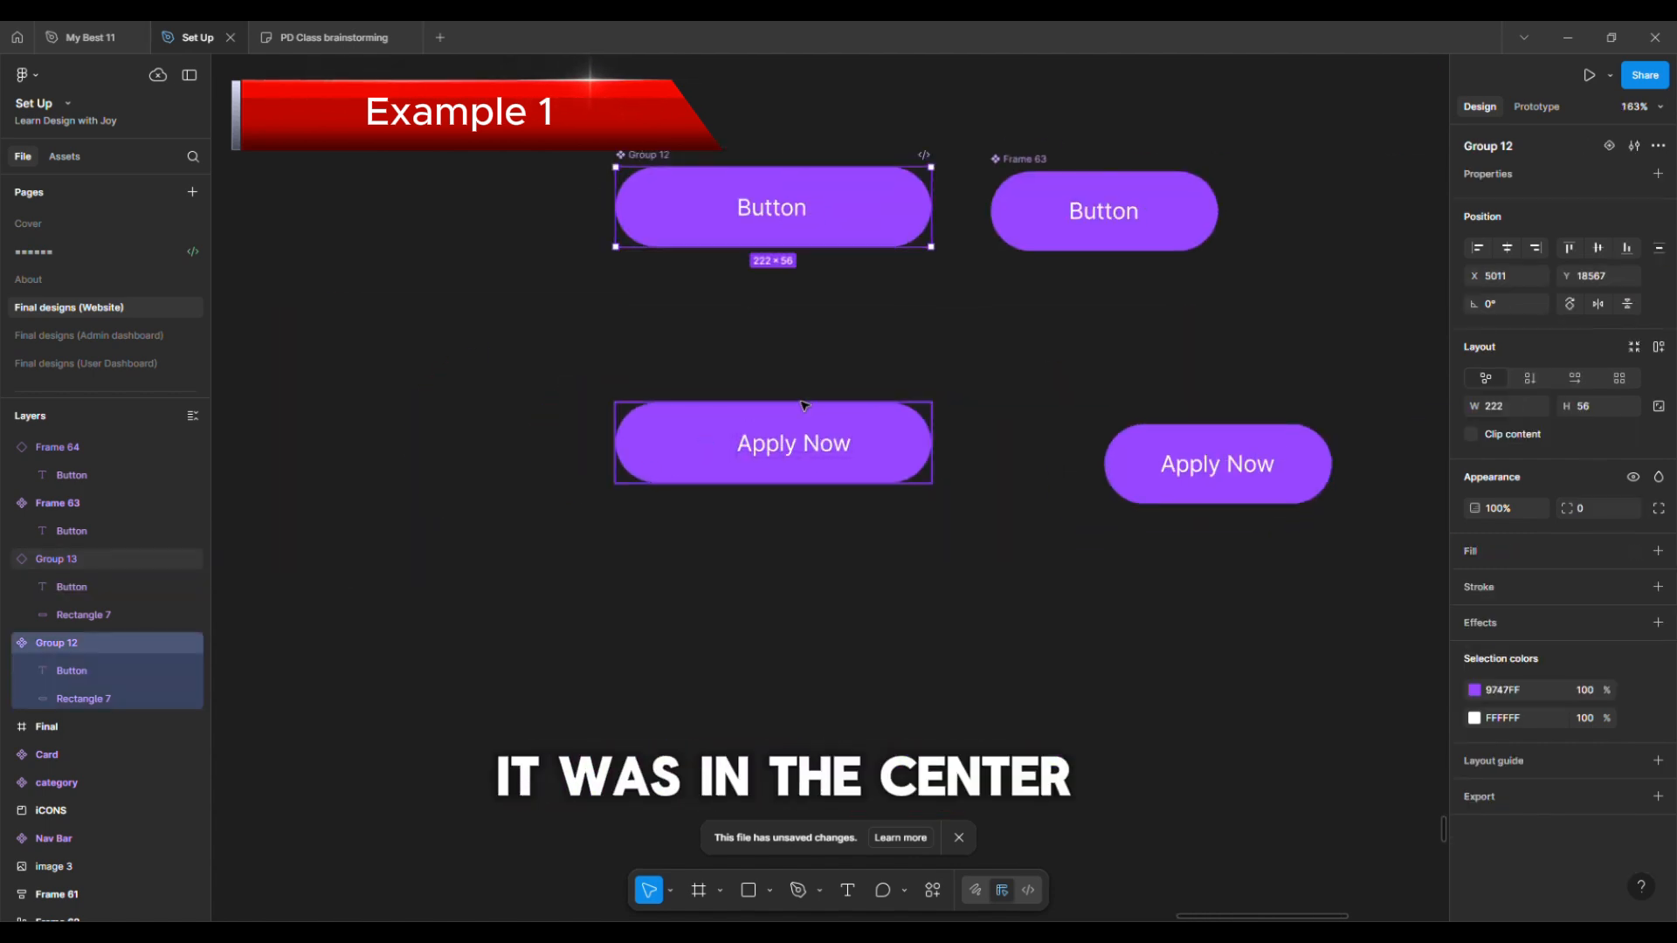
{"action": "scroll", "coordinate": [716, 203], "scroll_direction": "up", "scroll_amount": 3}
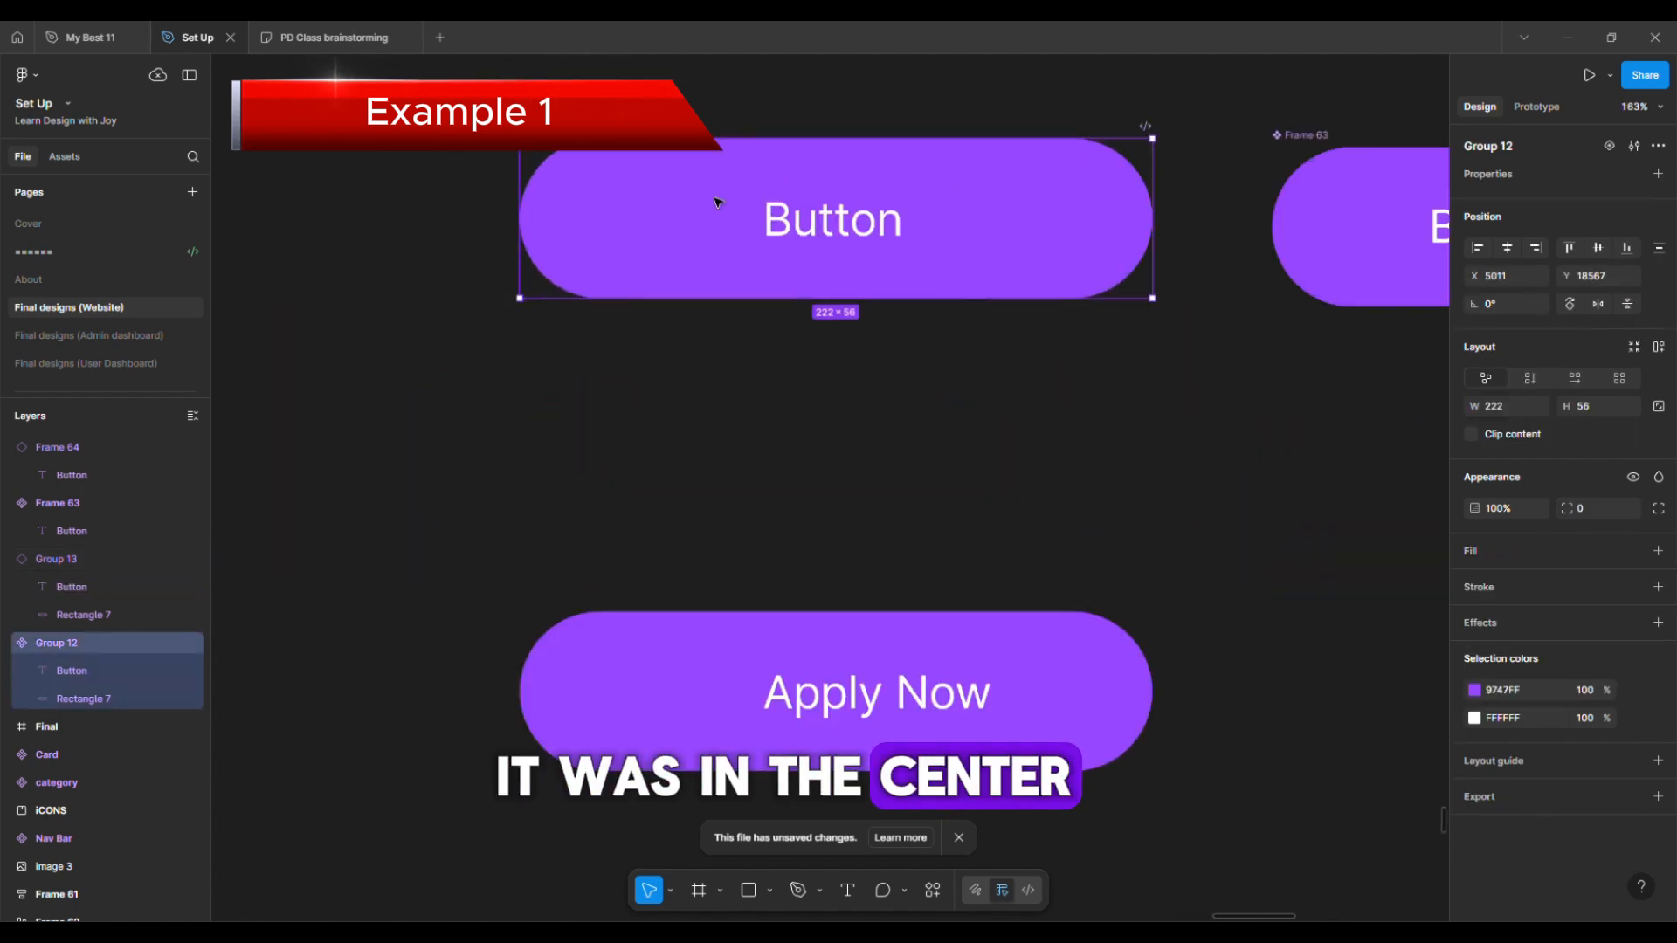
{"action": "double_click", "coordinate": [782, 218]}
{"action": "key", "text": "alt"}
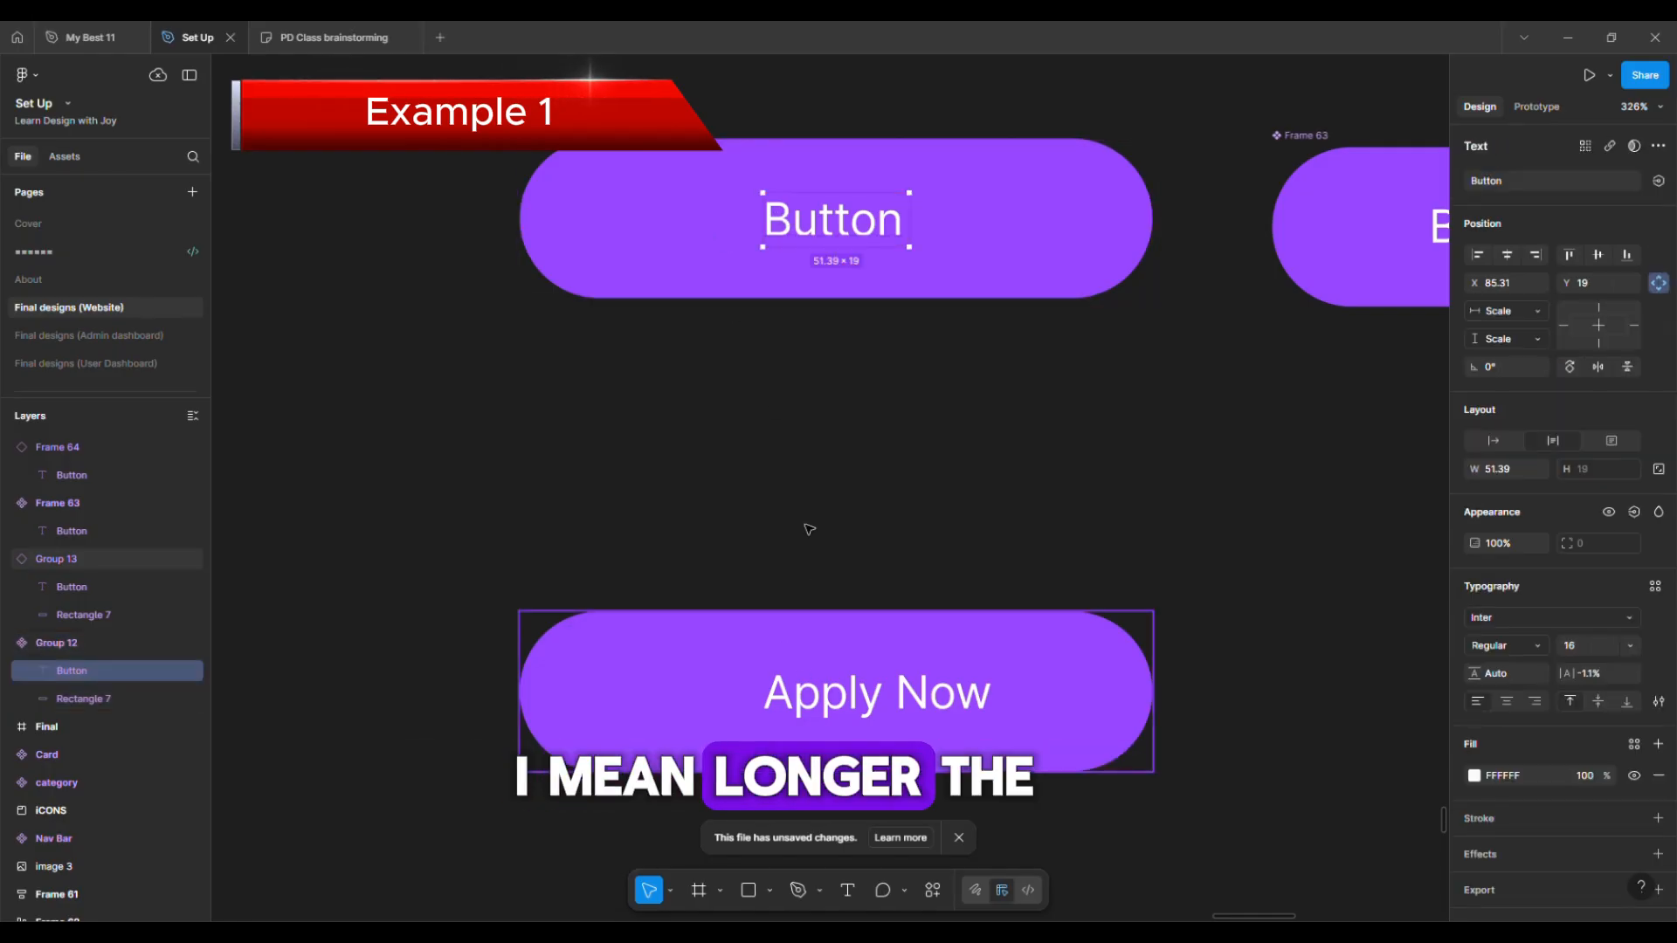
{"action": "left_click", "coordinate": [767, 694]}
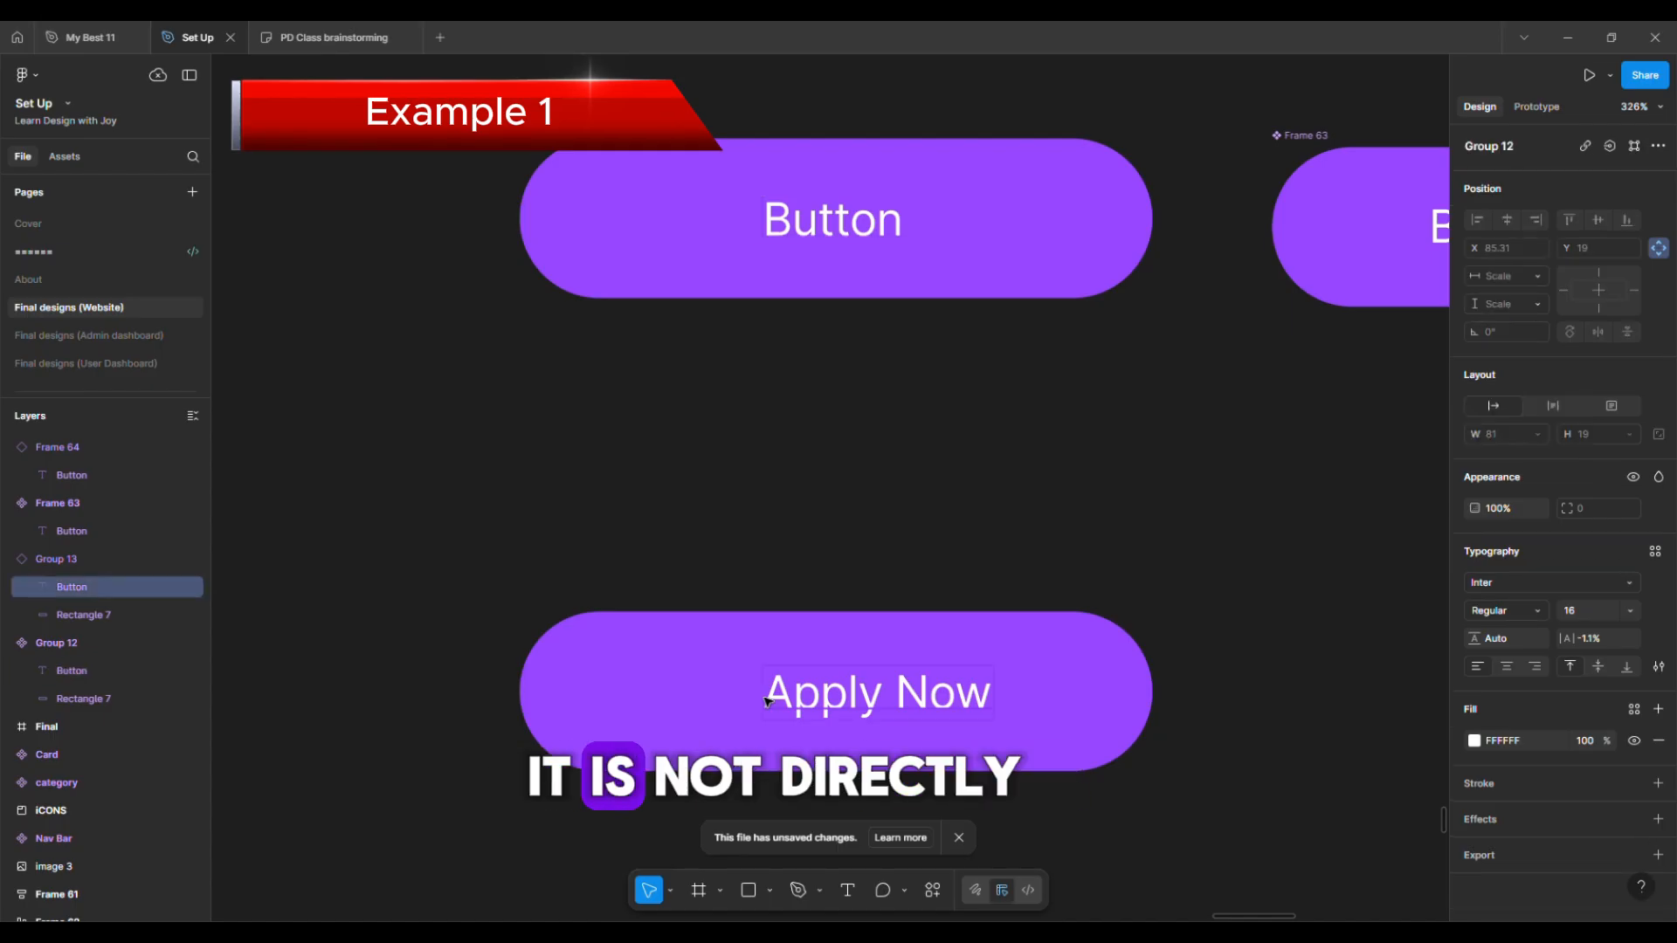
{"action": "scroll", "coordinate": [716, 693], "scroll_direction": "down", "scroll_amount": 5}
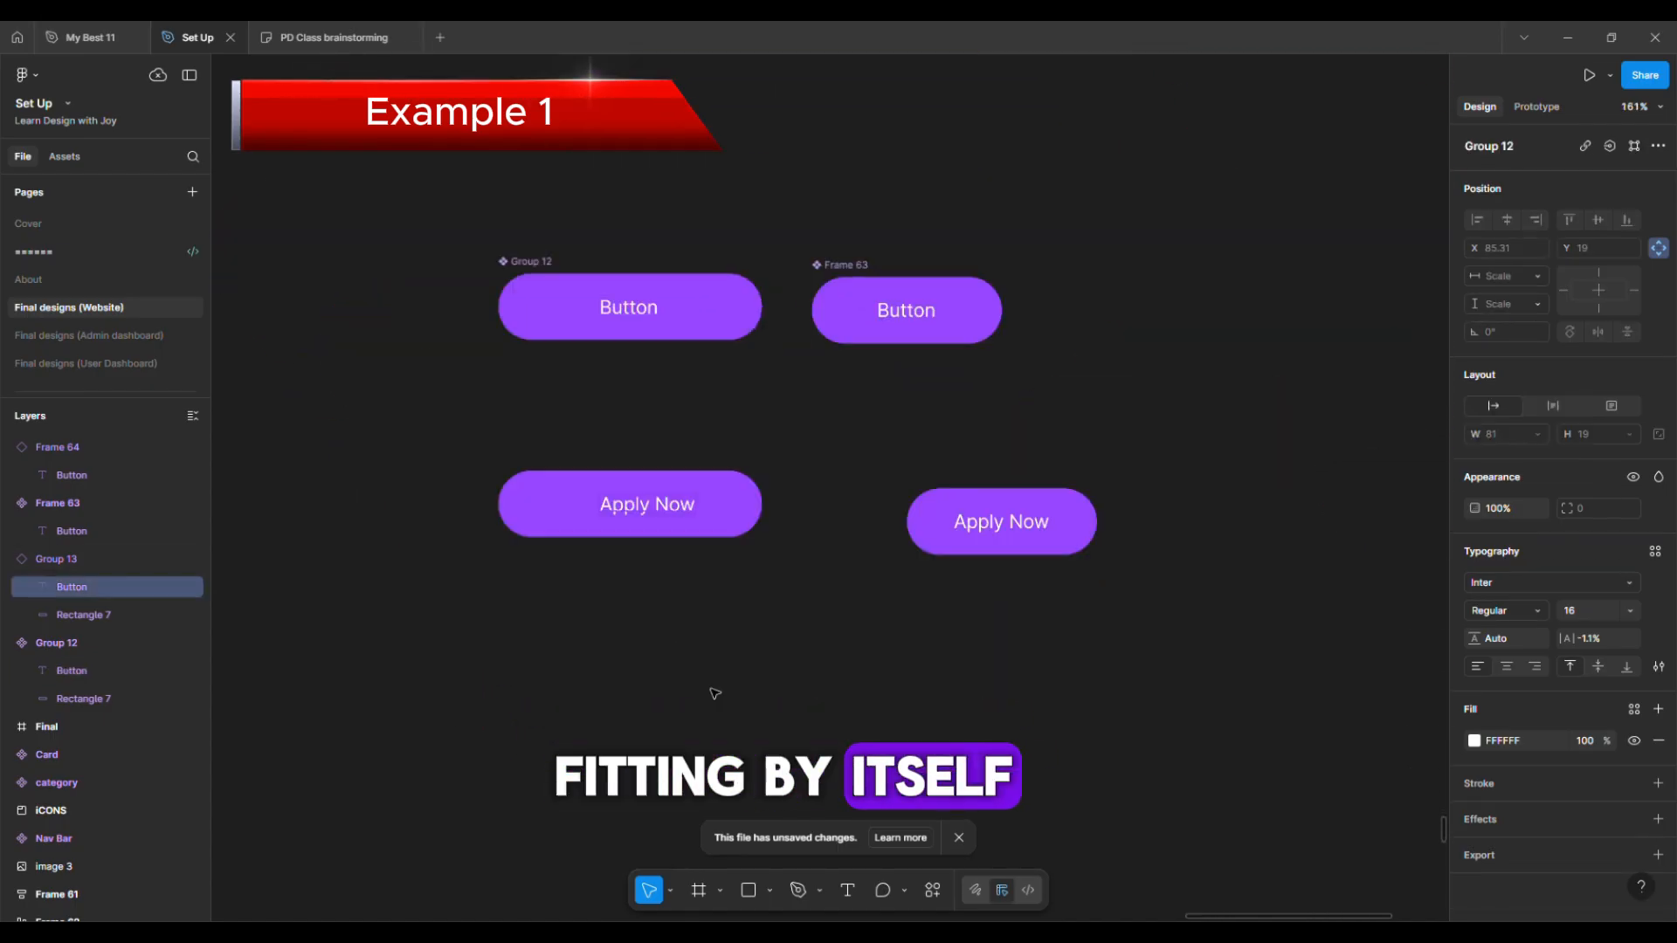
{"action": "scroll", "coordinate": [1051, 569], "scroll_direction": "up", "scroll_amount": 5}
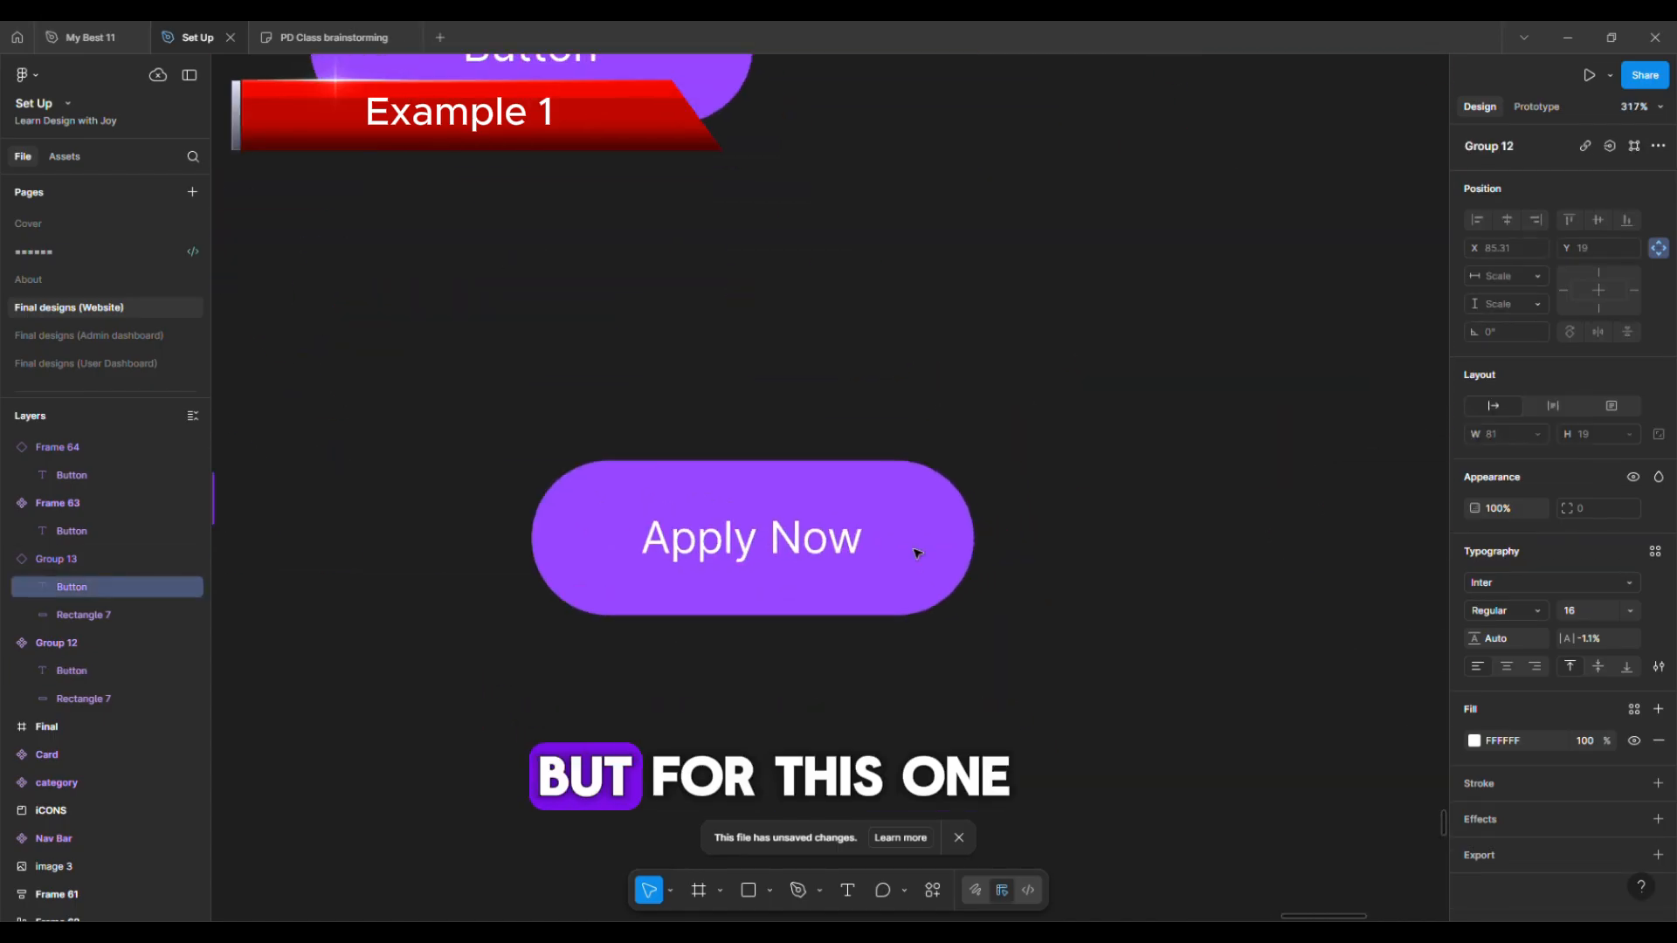
Stretch the lower right Apply Now frame to 326 × 56 with its label still centred
{"action": "left_click", "coordinate": [707, 548]}
{"action": "double_click", "coordinate": [708, 549]}
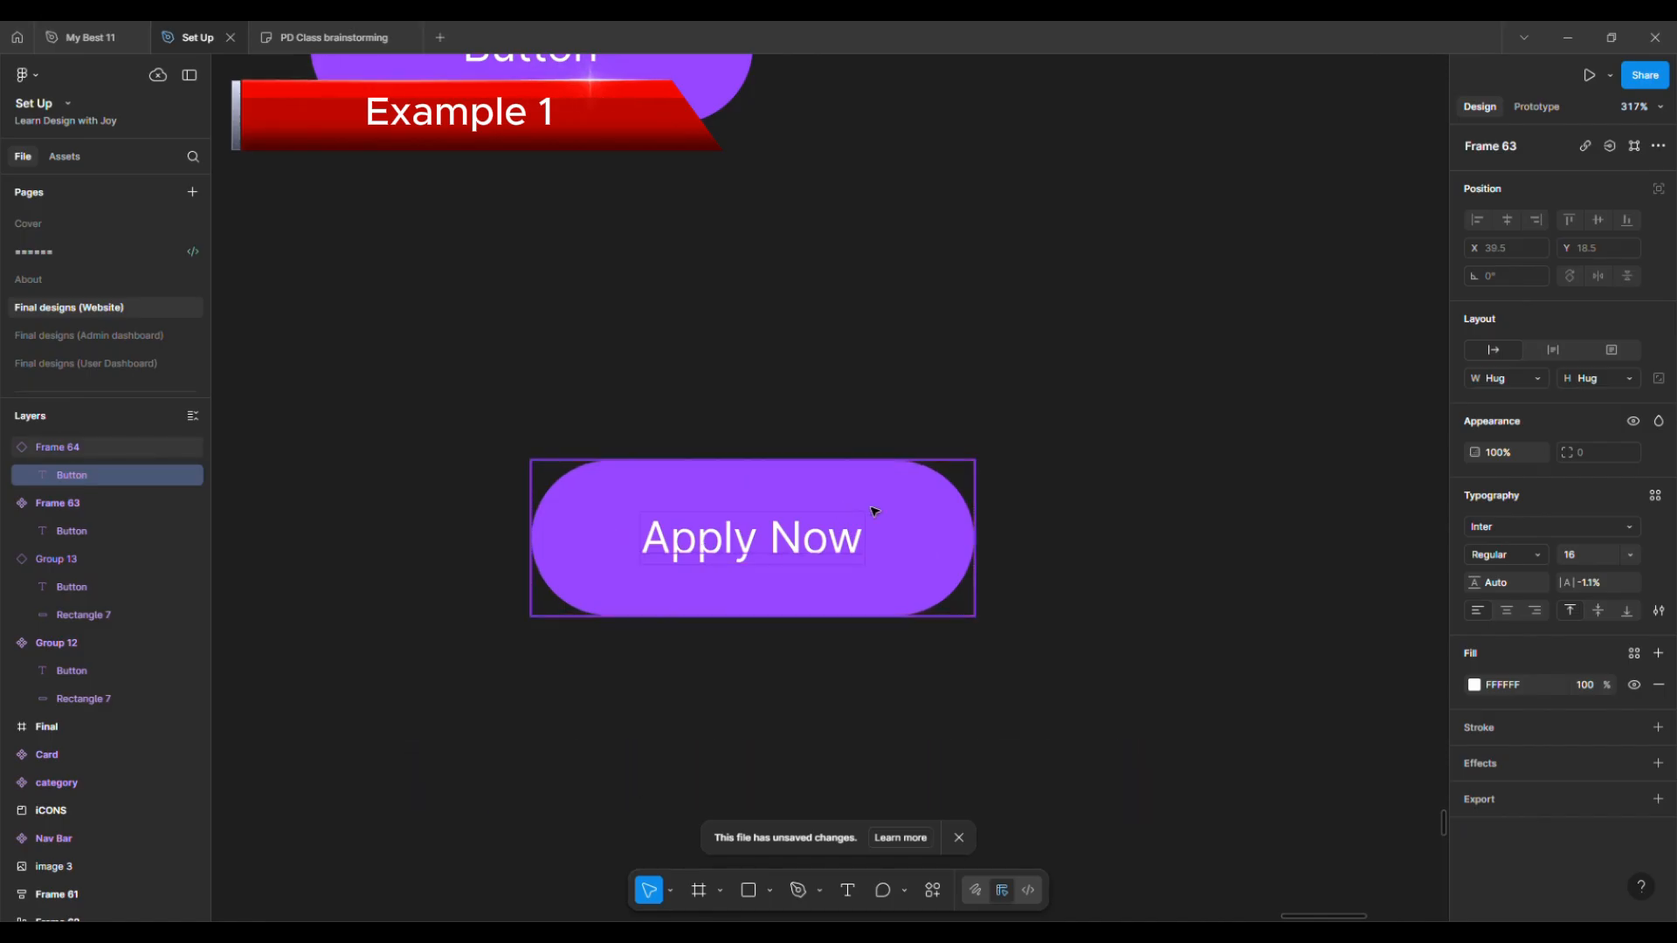
{"action": "key", "text": "Escape"}
{"action": "left_click_drag", "start_coordinate": [990, 513], "coordinate": [1439, 532]}
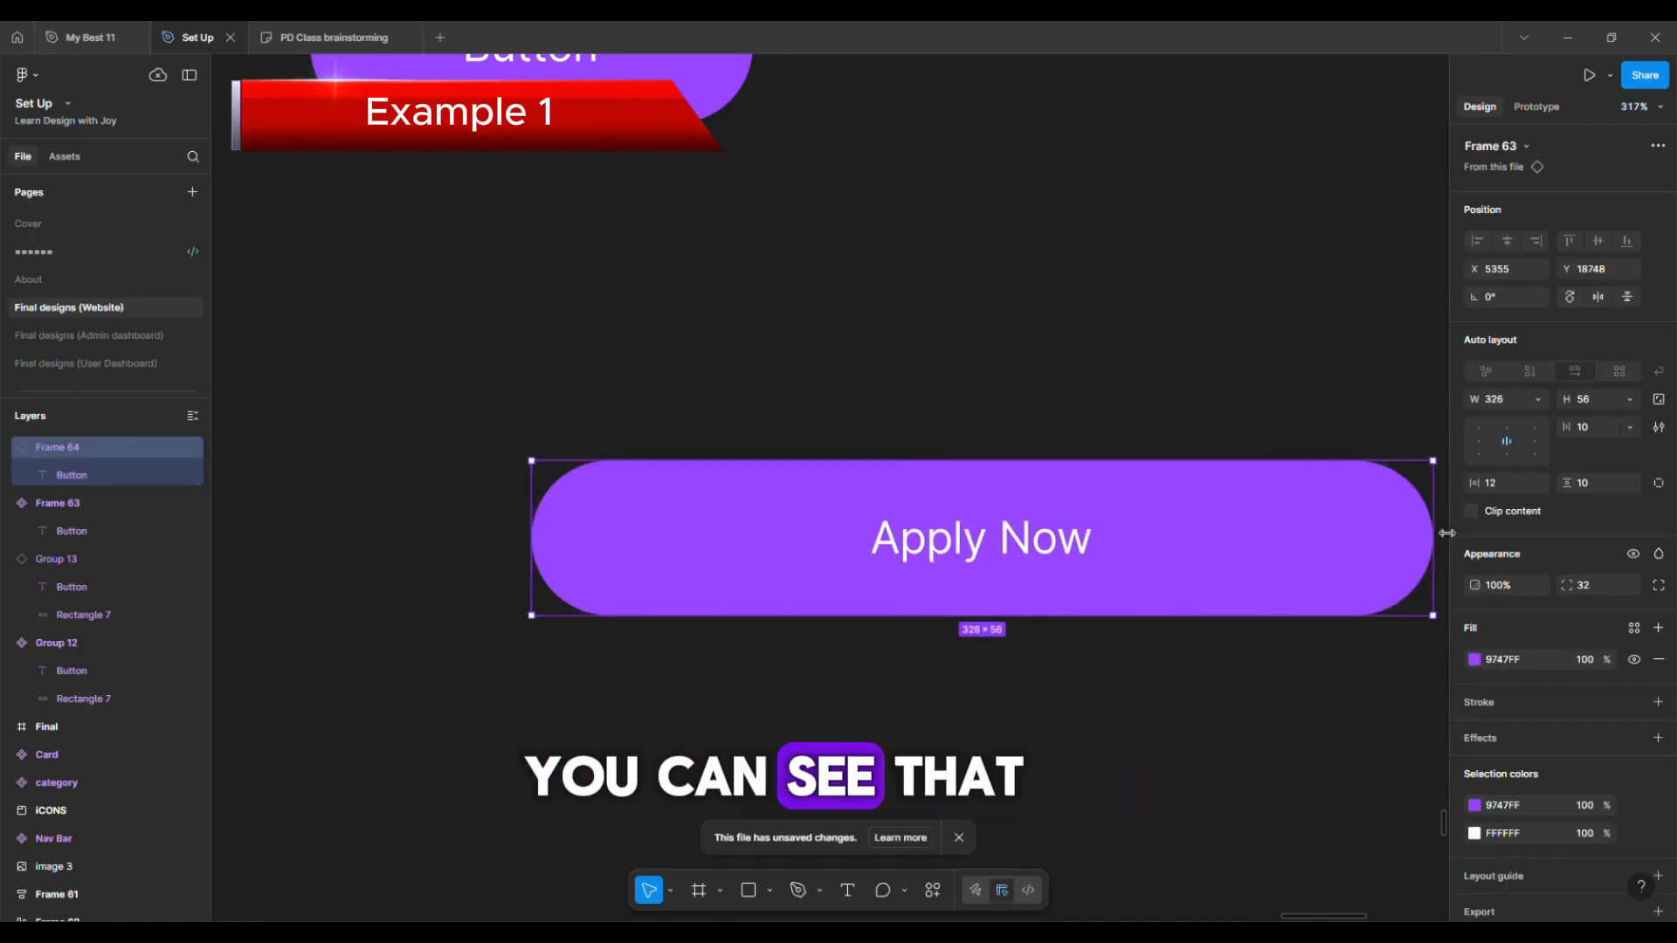
{"action": "left_click", "coordinate": [978, 539]}
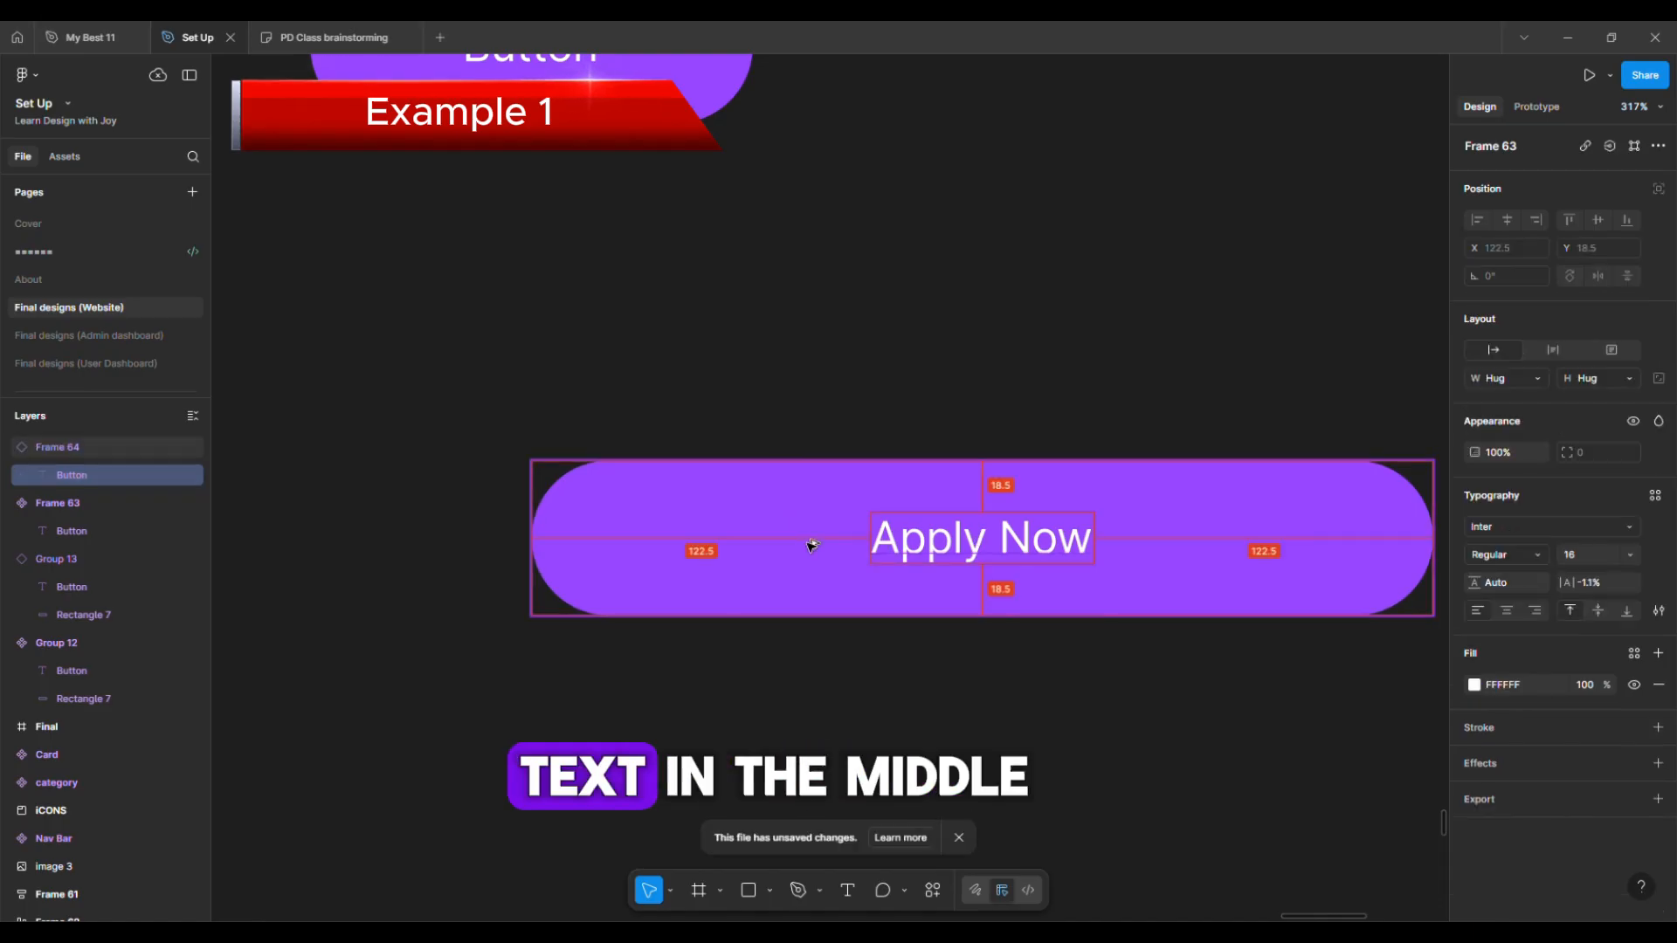
{"action": "scroll", "coordinate": [768, 542], "scroll_direction": "down", "scroll_amount": 5}
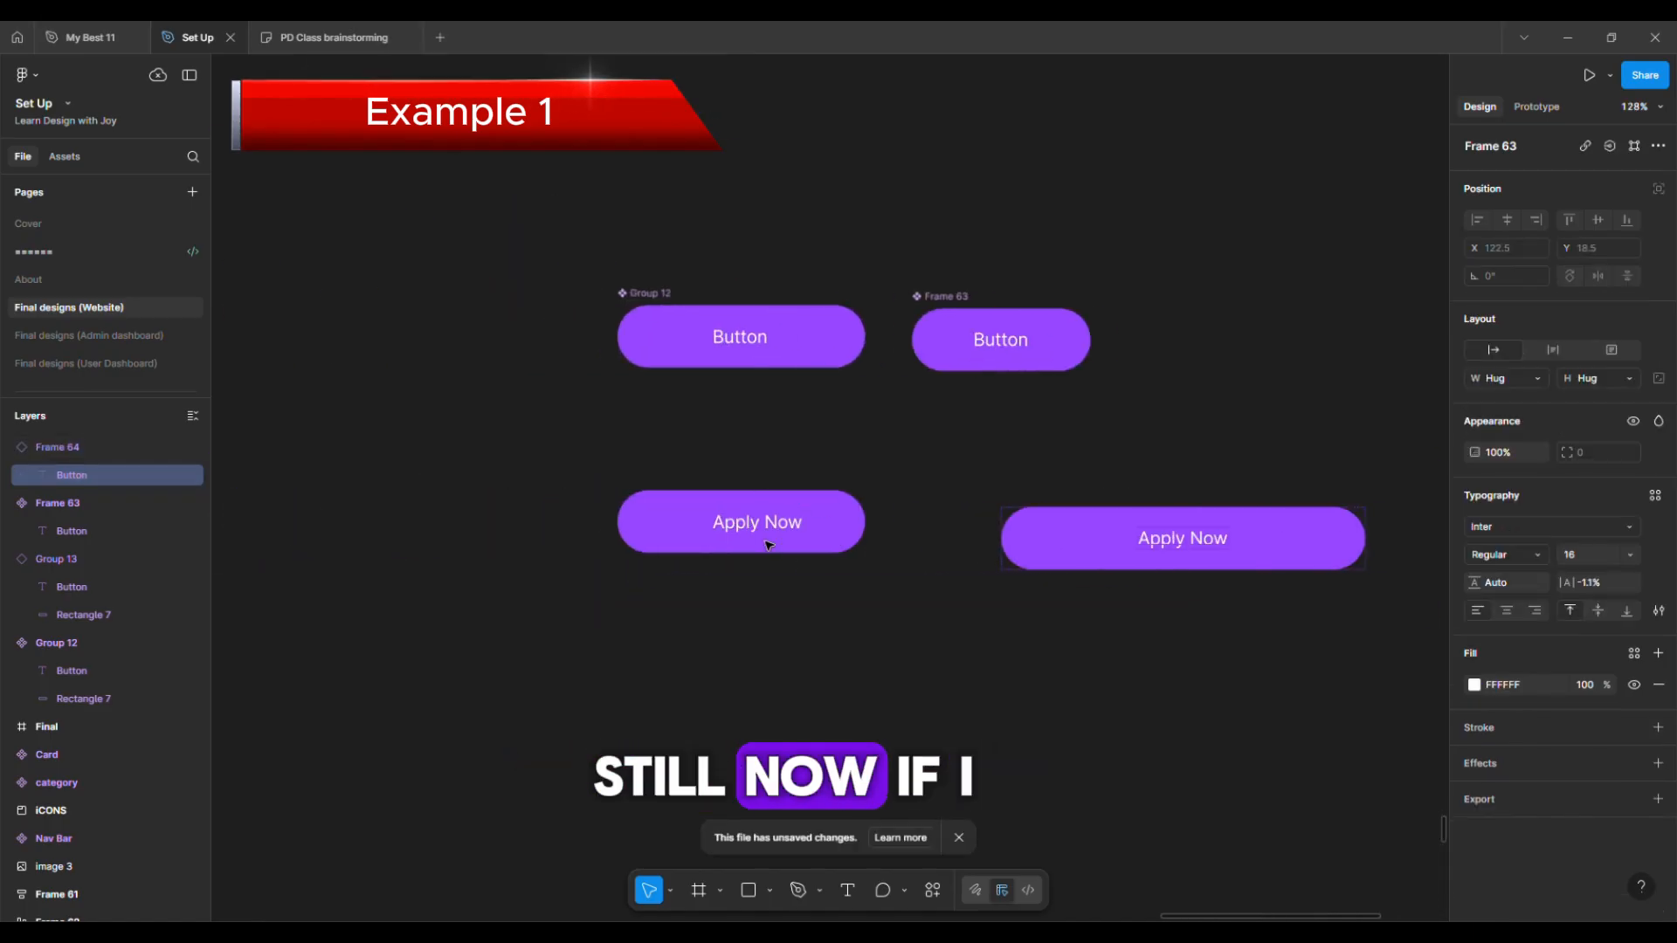
{"action": "scroll", "coordinate": [677, 532], "scroll_direction": "left", "scroll_amount": 1}
Move the grouped Apply Now button lower and stretch it much wider
{"action": "left_click", "coordinate": [773, 524]}
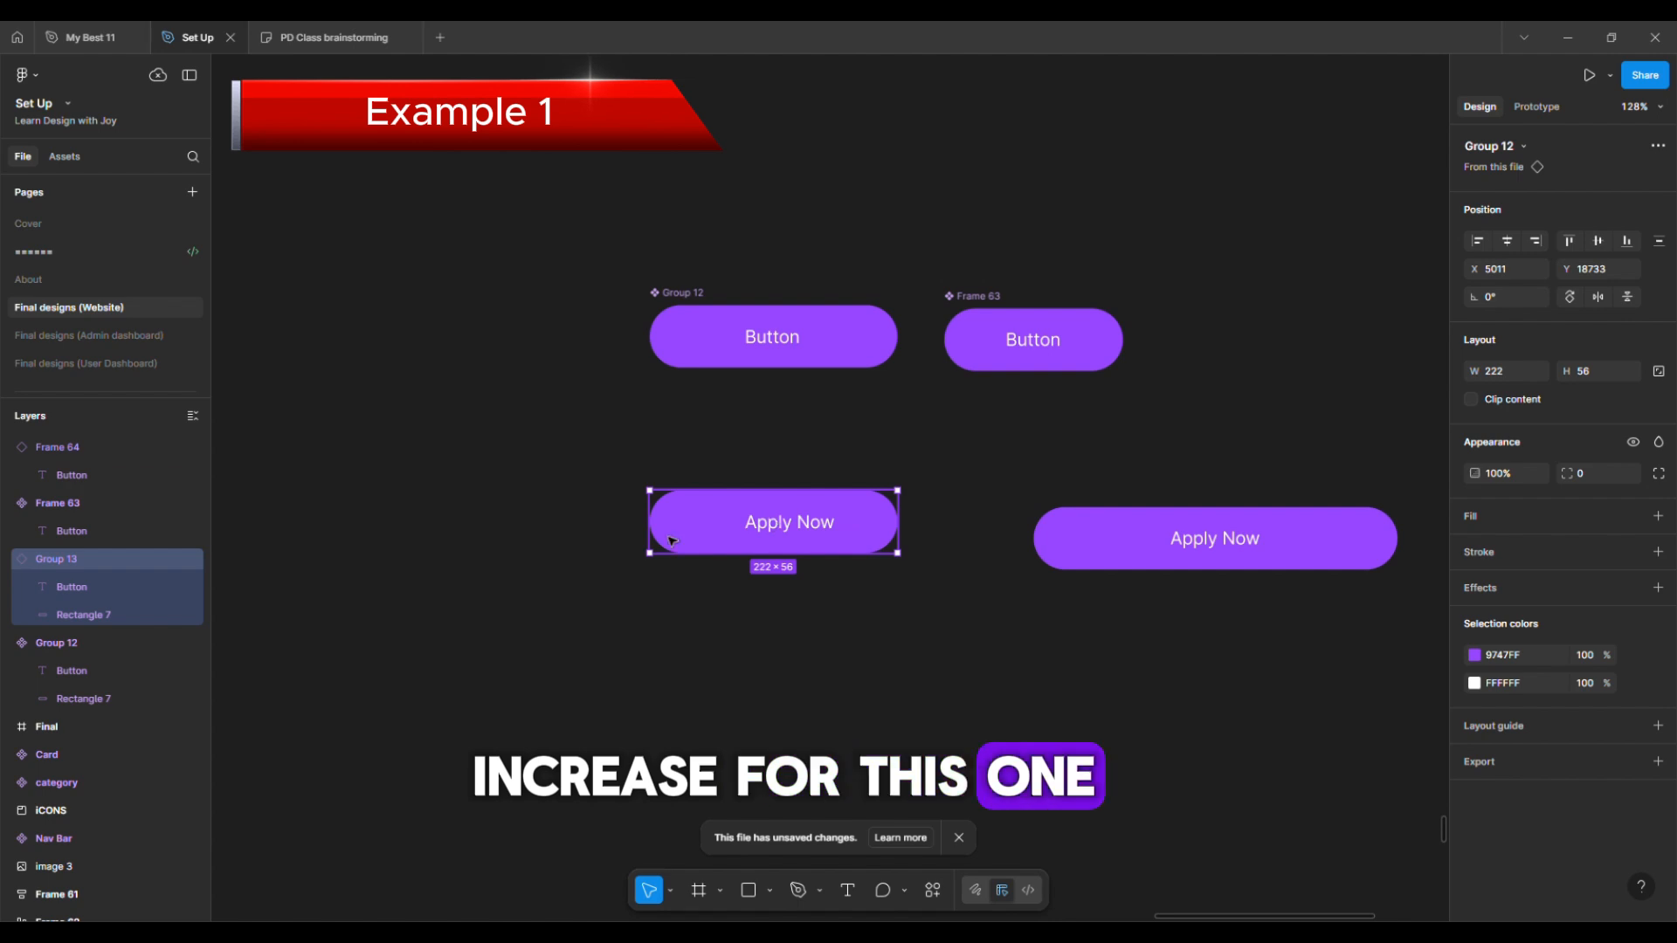
{"action": "left_click_drag", "start_coordinate": [772, 524], "coordinate": [629, 541]}
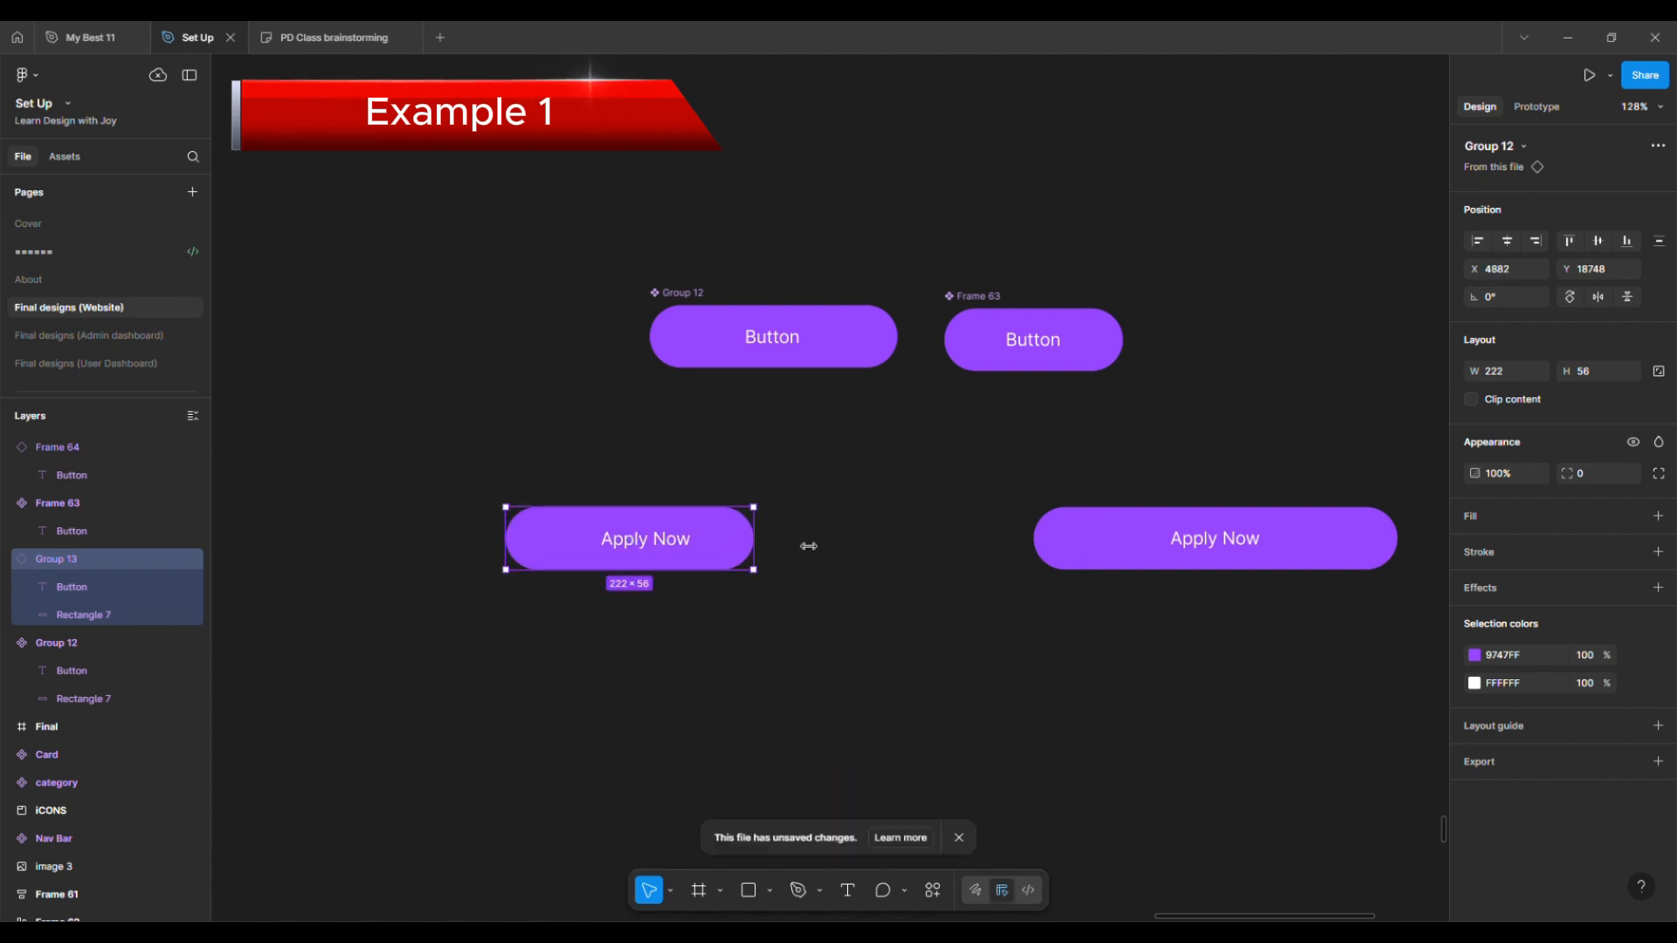
{"action": "left_click_drag", "start_coordinate": [809, 546], "coordinate": [929, 546]}
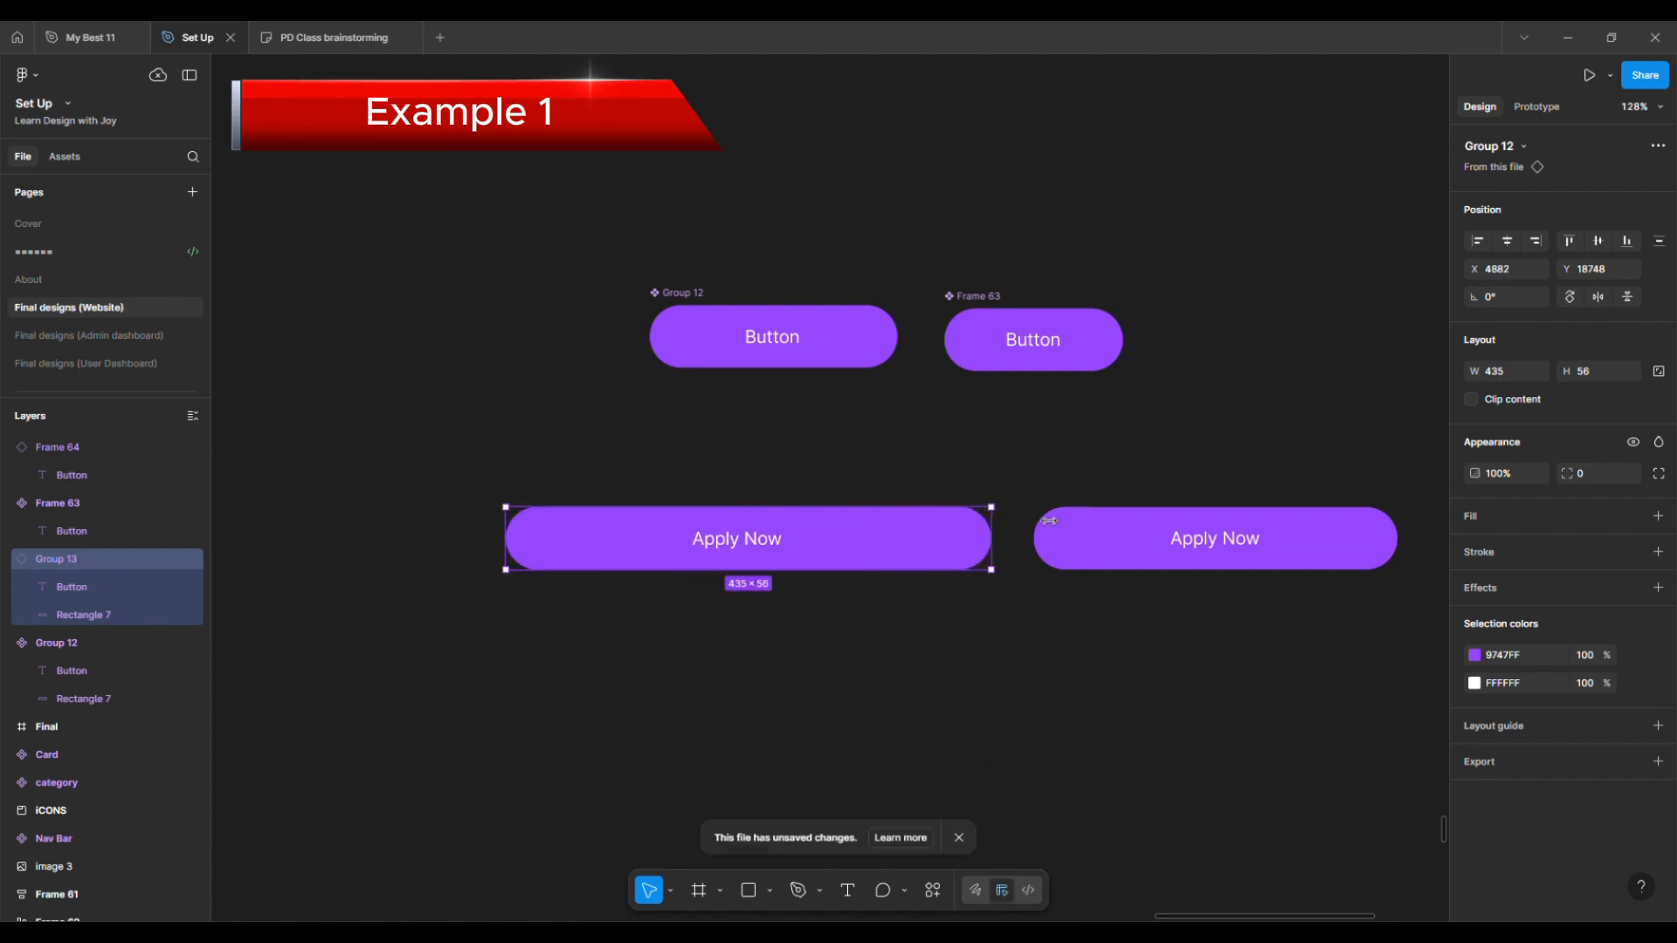
{"action": "left_click_drag", "start_coordinate": [1113, 519], "coordinate": [910, 554]}
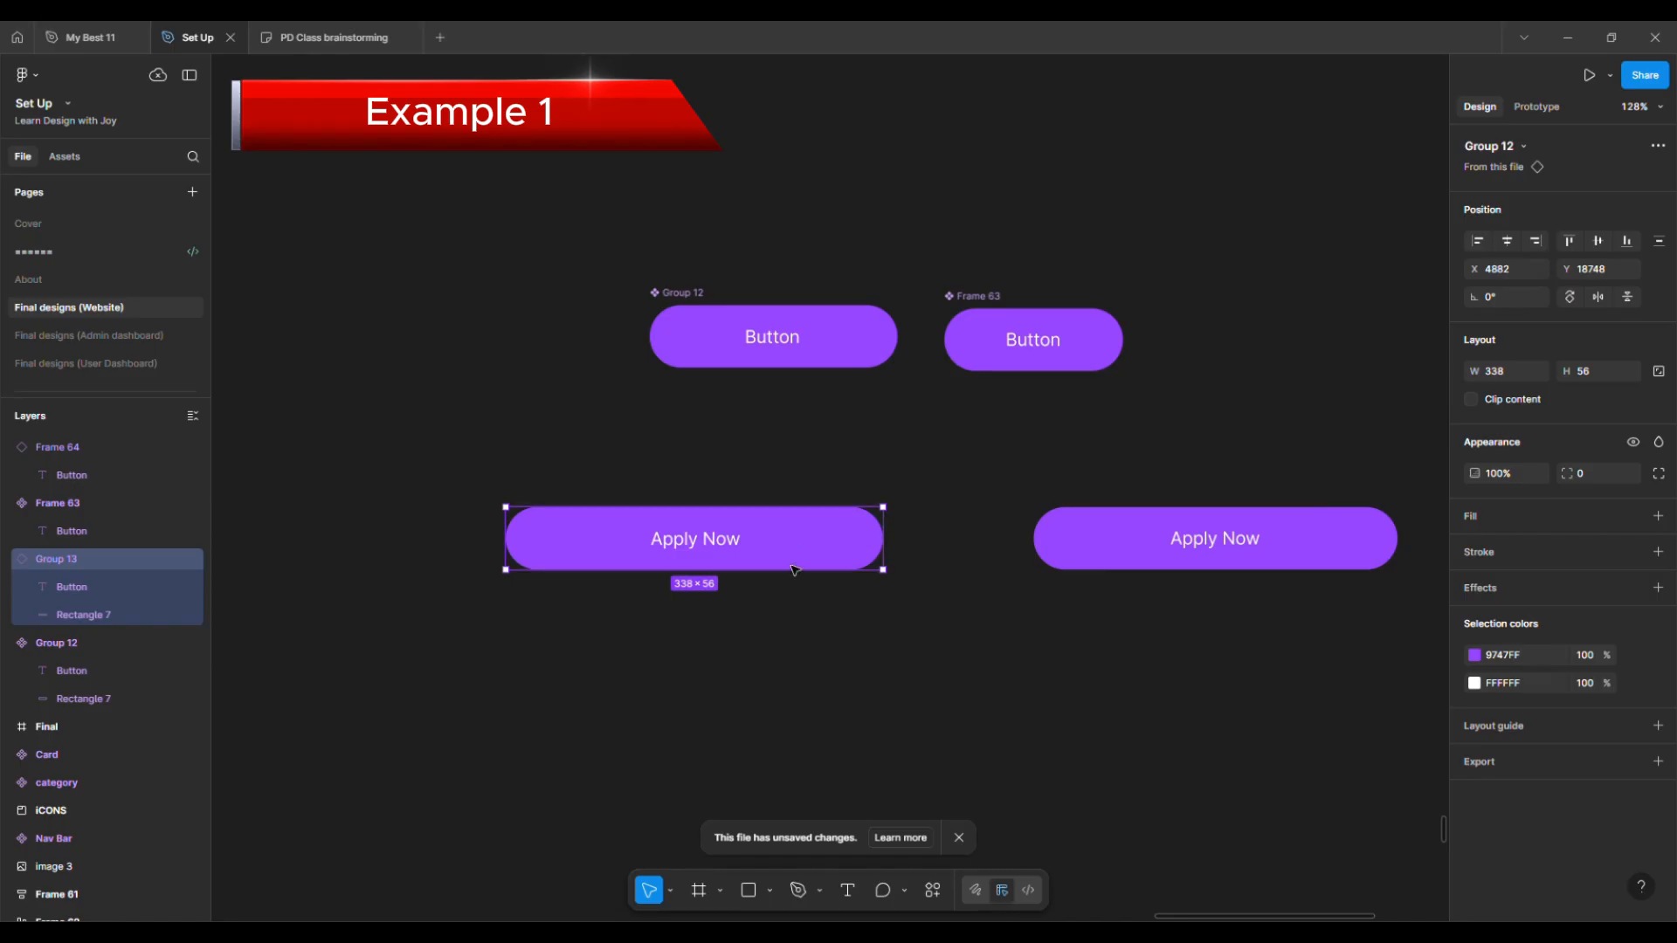
{"action": "left_click_drag", "start_coordinate": [793, 538], "coordinate": [786, 628]}
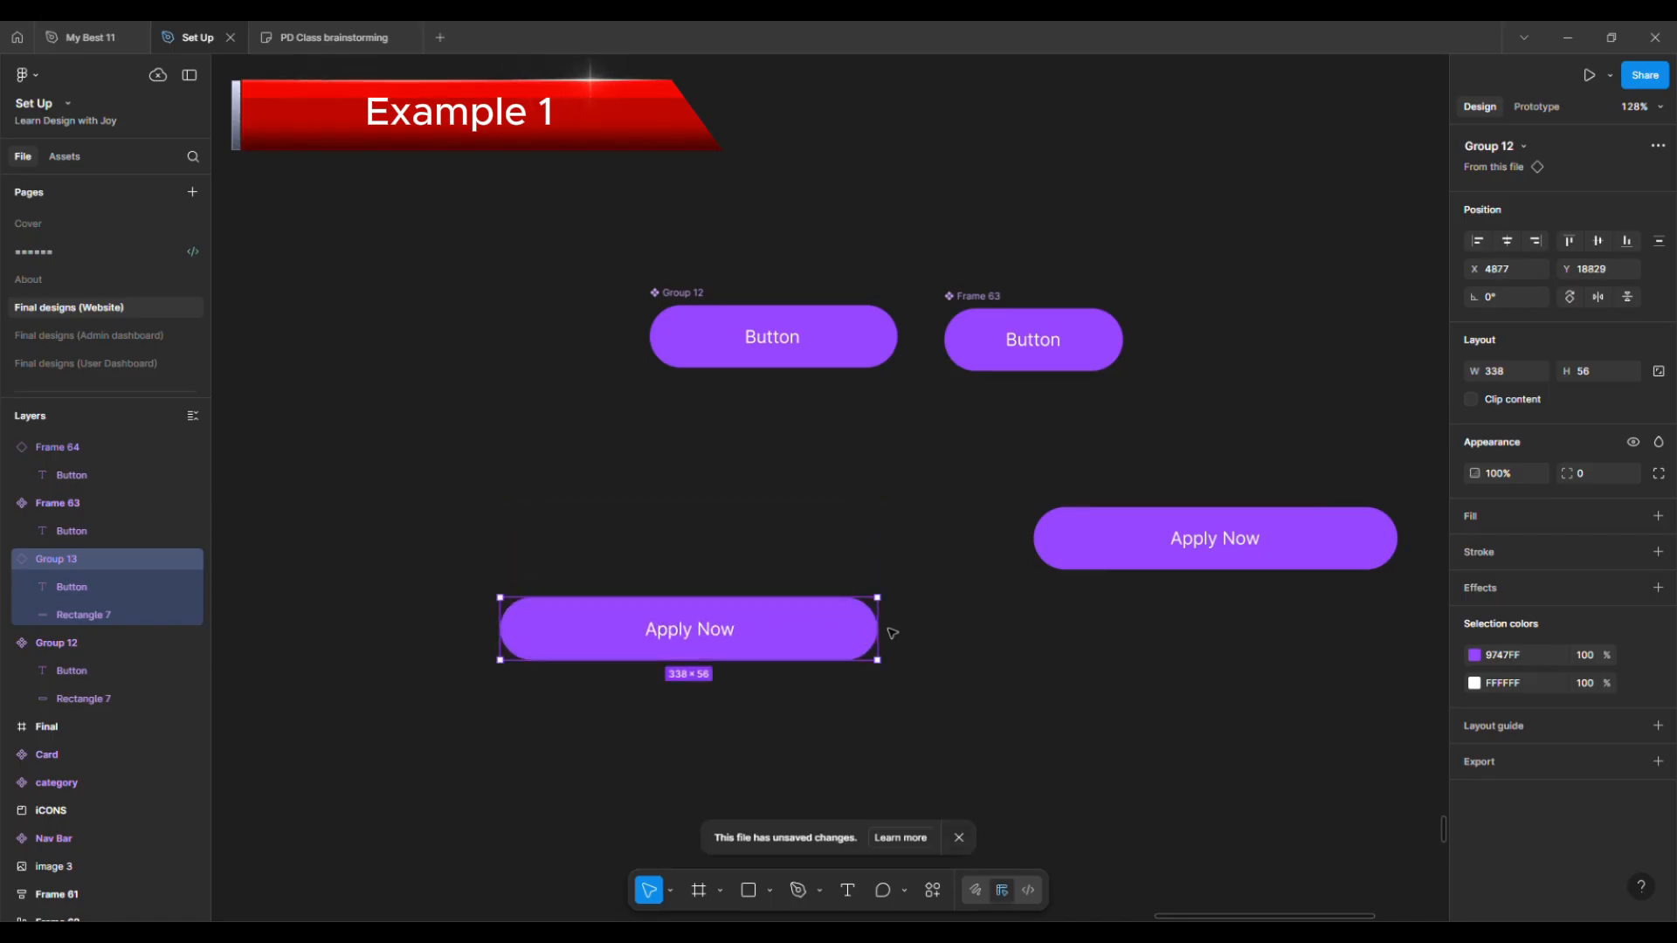
{"action": "left_click_drag", "start_coordinate": [1077, 667], "coordinate": [1308, 655]}
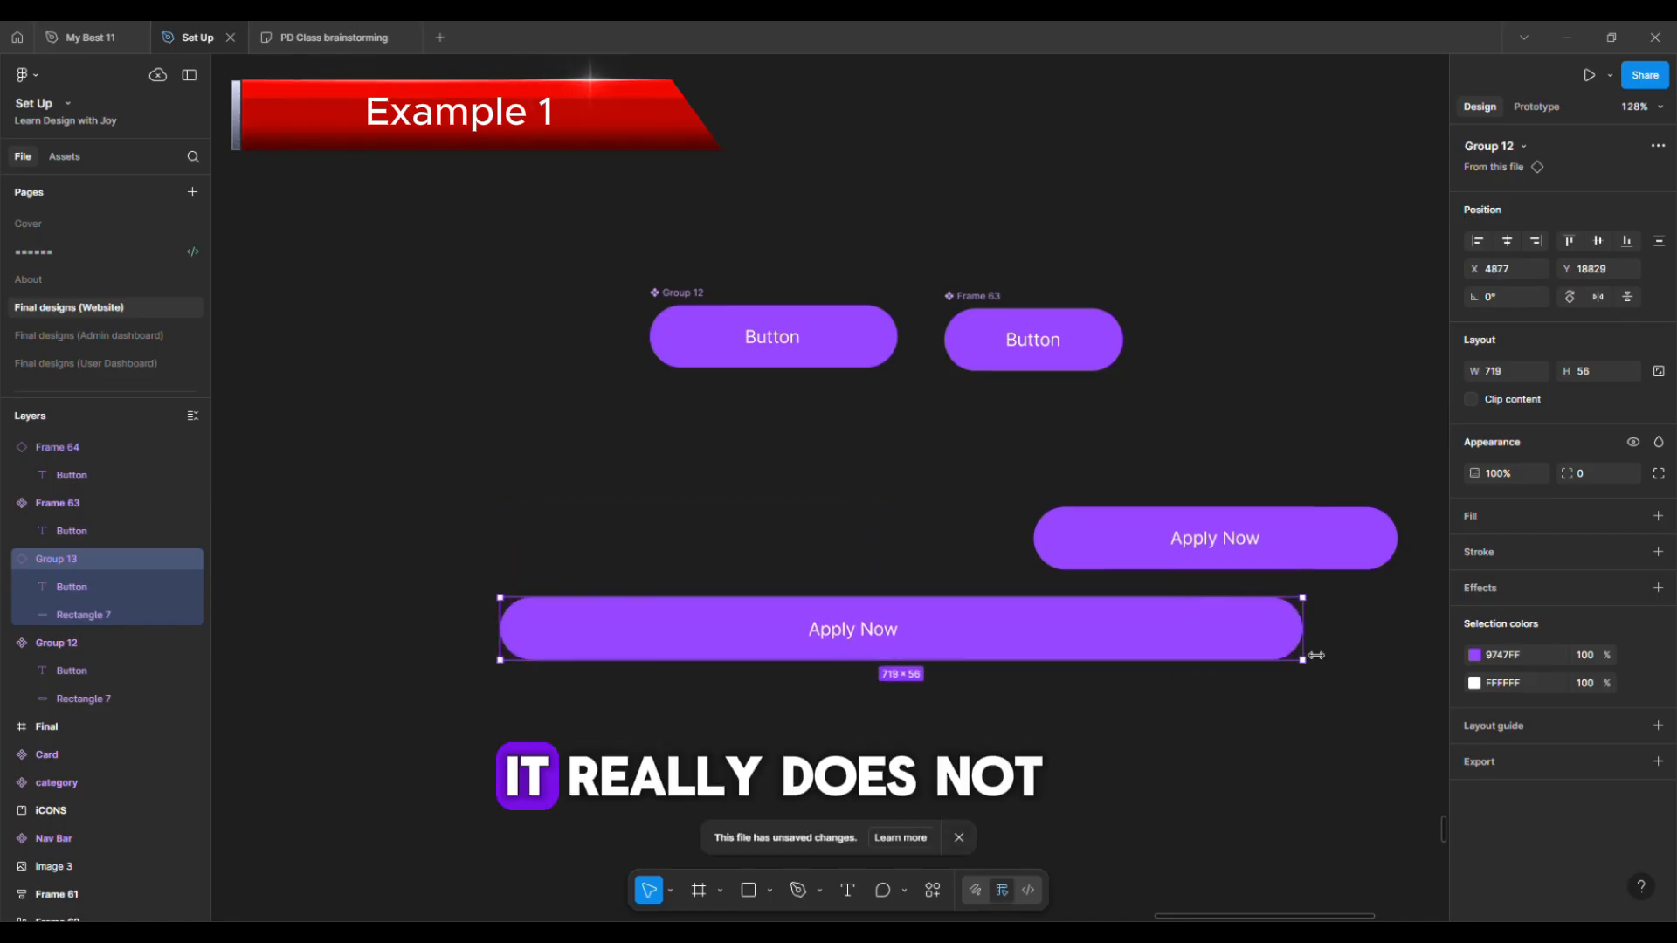
{"action": "double_click", "coordinate": [870, 640]}
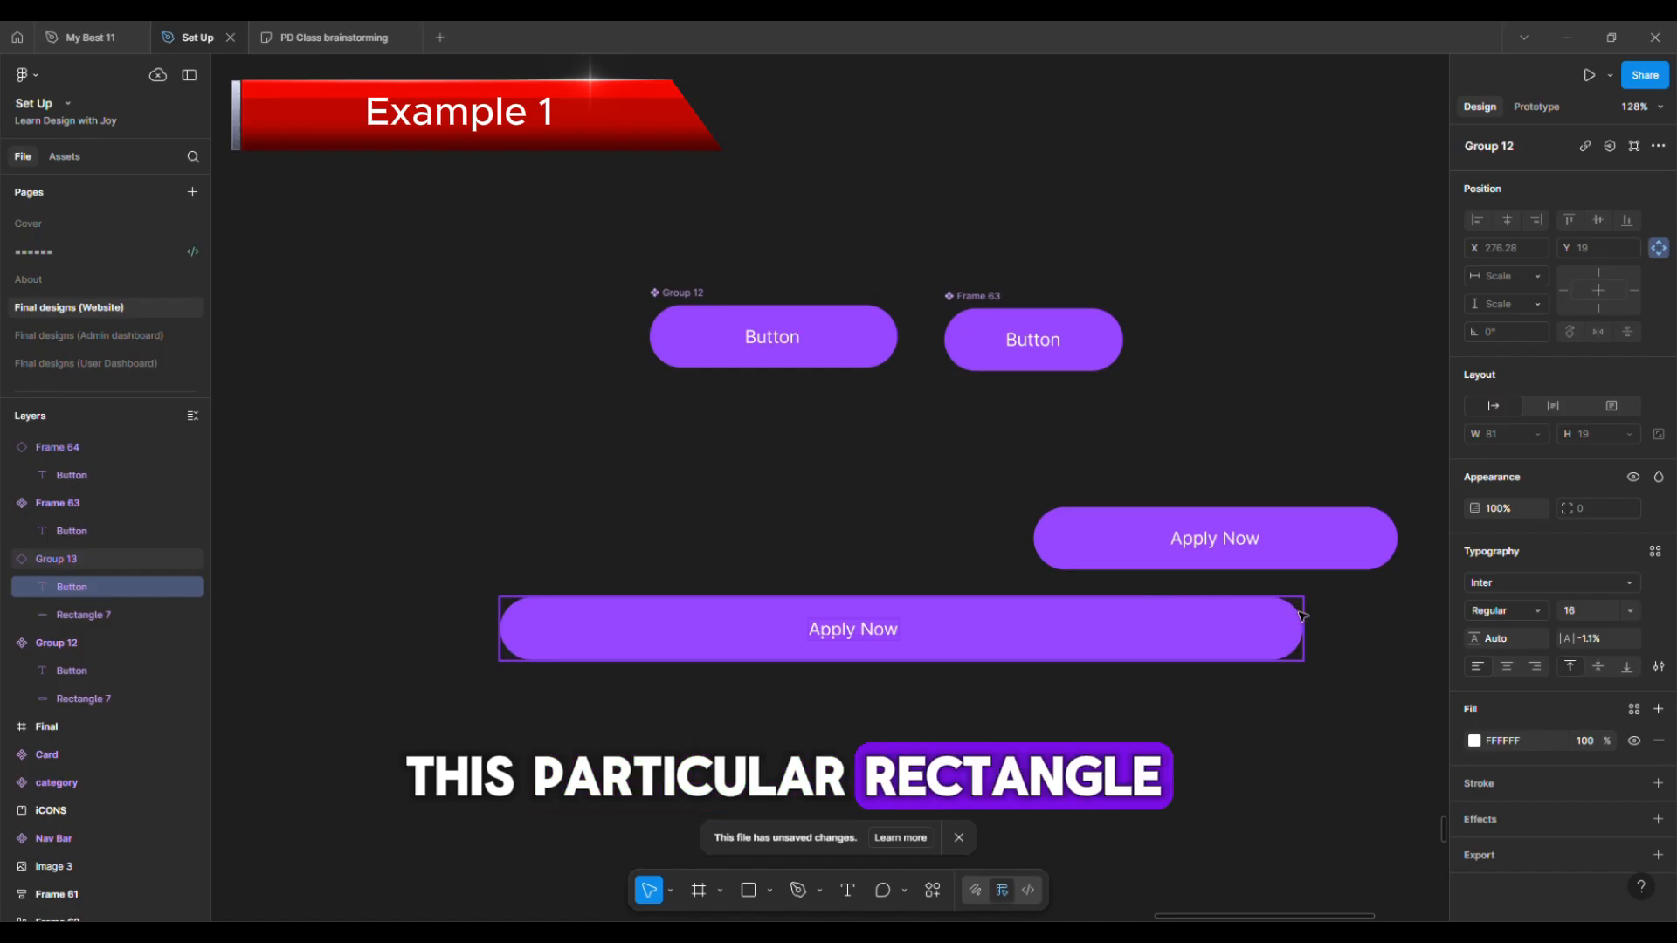
{"action": "left_click", "coordinate": [1300, 637]}
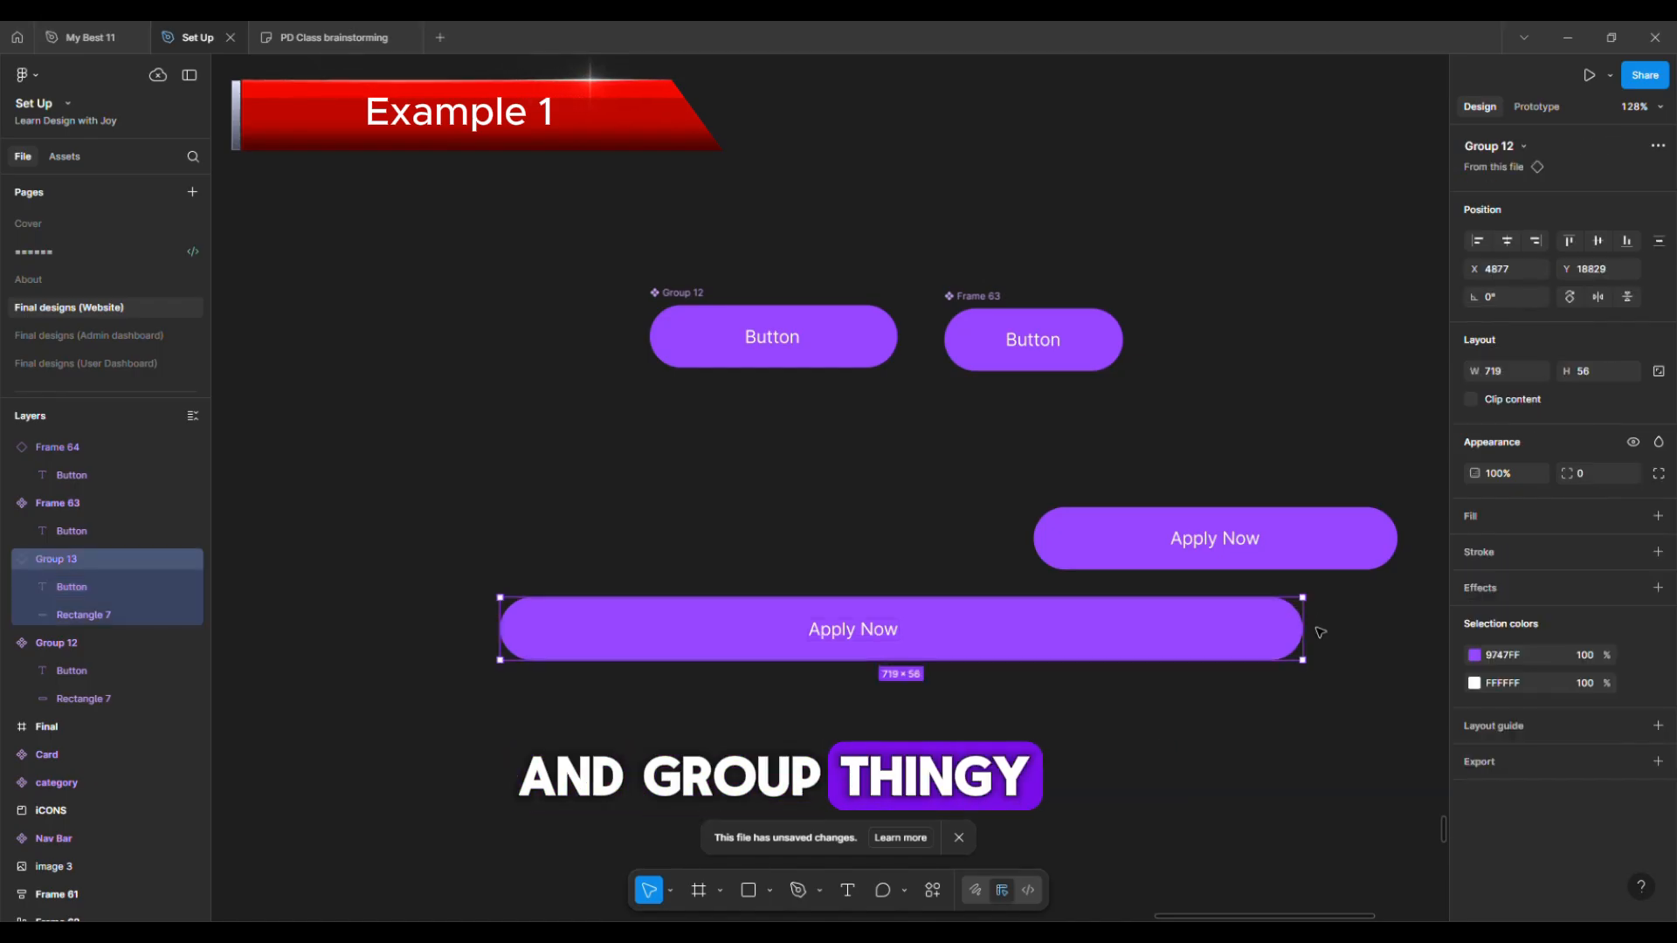
{"action": "left_click", "coordinate": [1320, 631]}
{"action": "left_click", "coordinate": [1235, 636]}
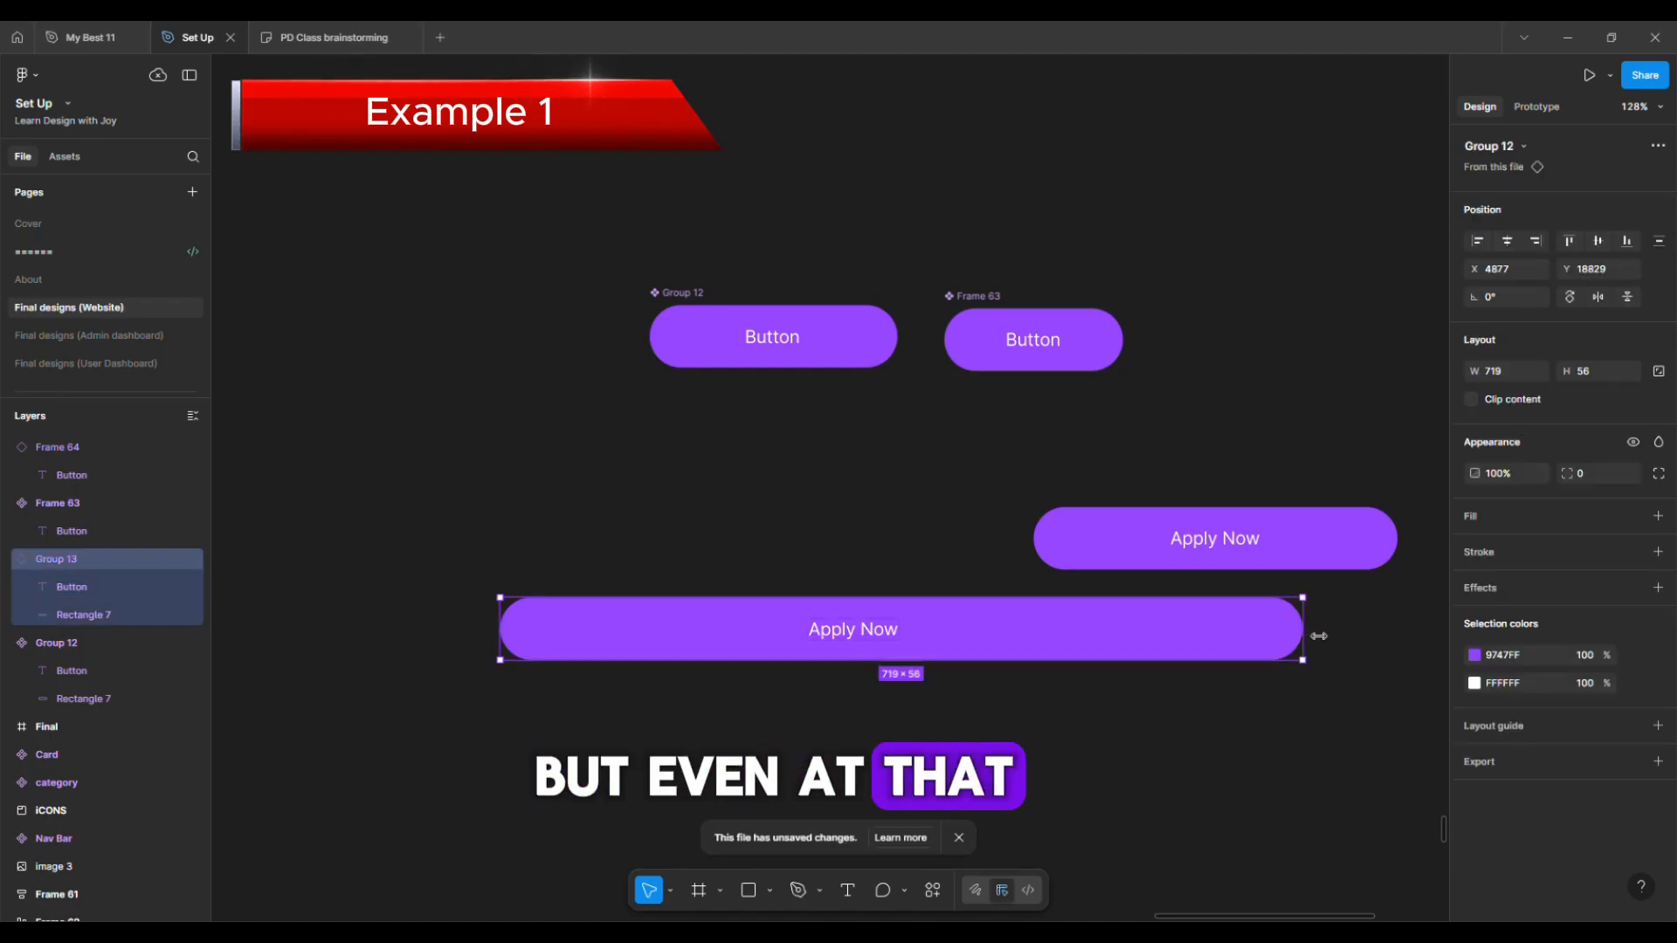
Shrink the grouped Apply Now button to 288 wide and line both Apply Now buttons up under Group 12
{"action": "left_click_drag", "start_coordinate": [1318, 636], "coordinate": [835, 681]}
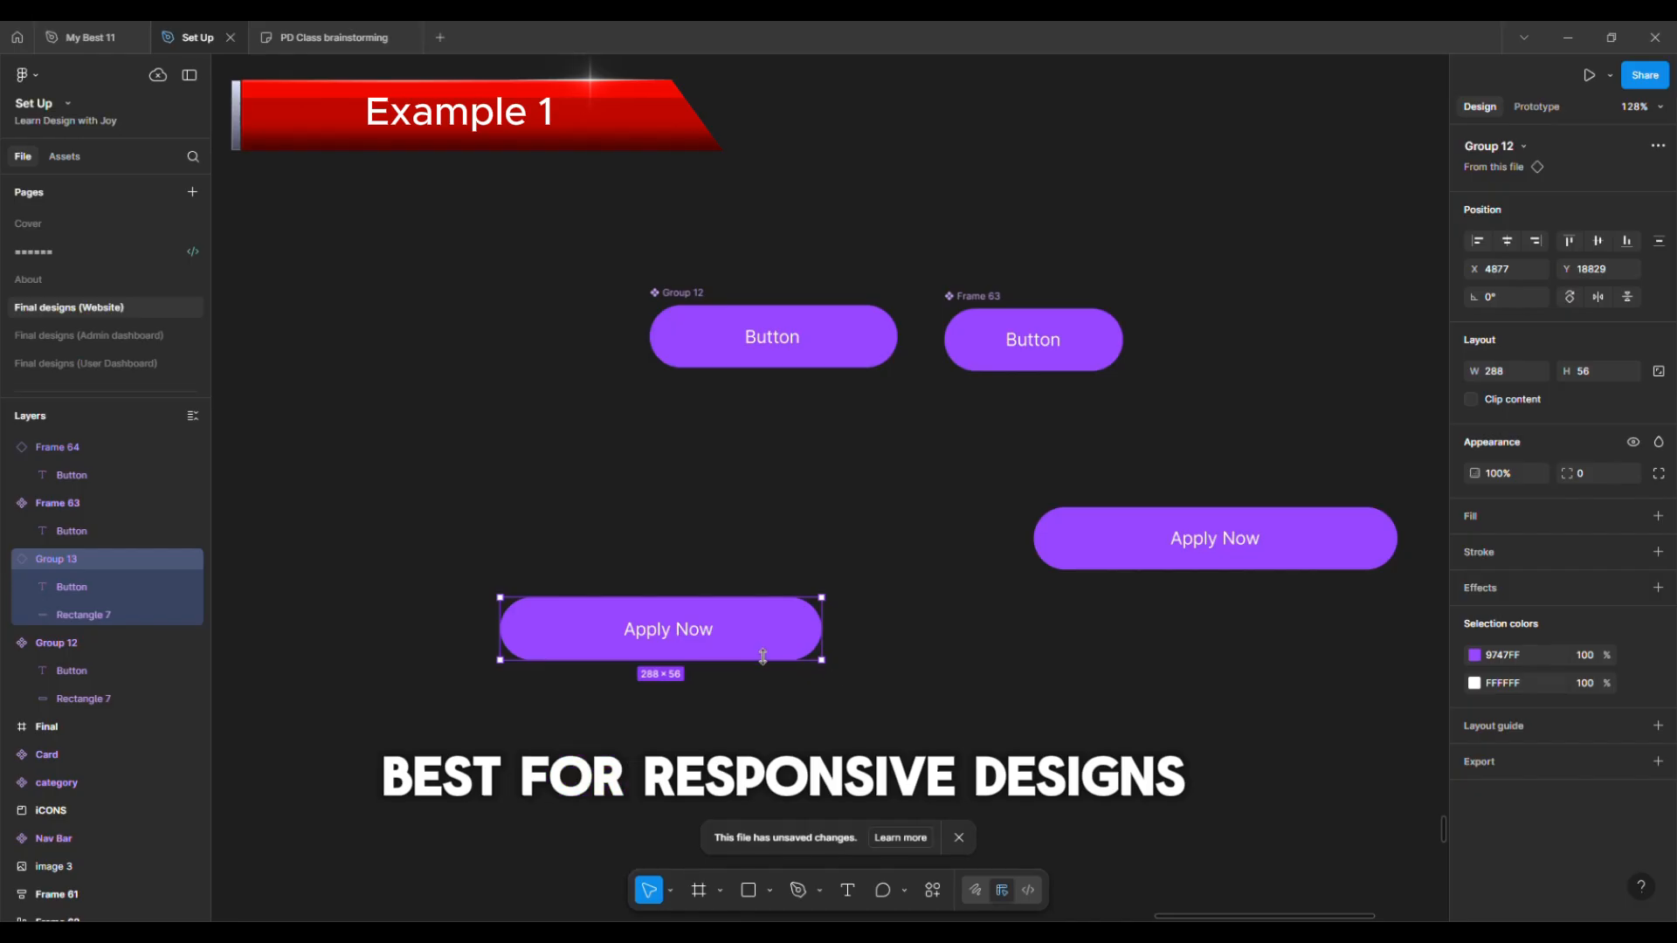
{"action": "left_click_drag", "start_coordinate": [756, 628], "coordinate": [853, 448]}
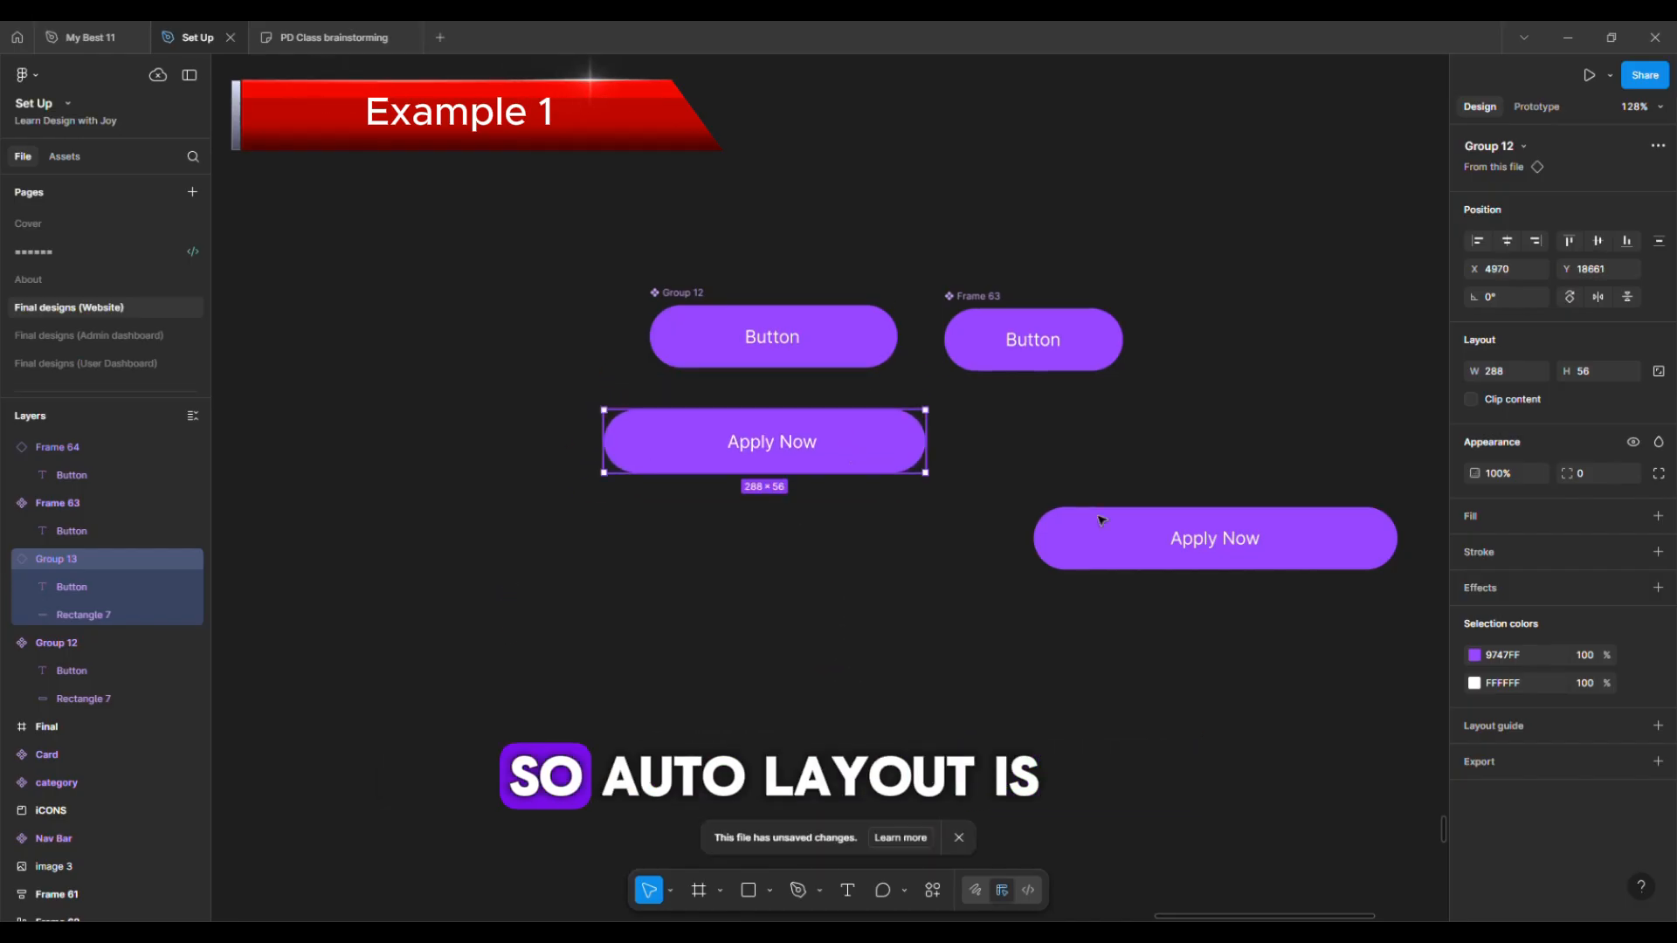
{"action": "scroll", "coordinate": [1098, 519], "scroll_direction": "right", "scroll_amount": 3}
{"action": "scroll", "coordinate": [1099, 519], "scroll_direction": "up", "scroll_amount": 5}
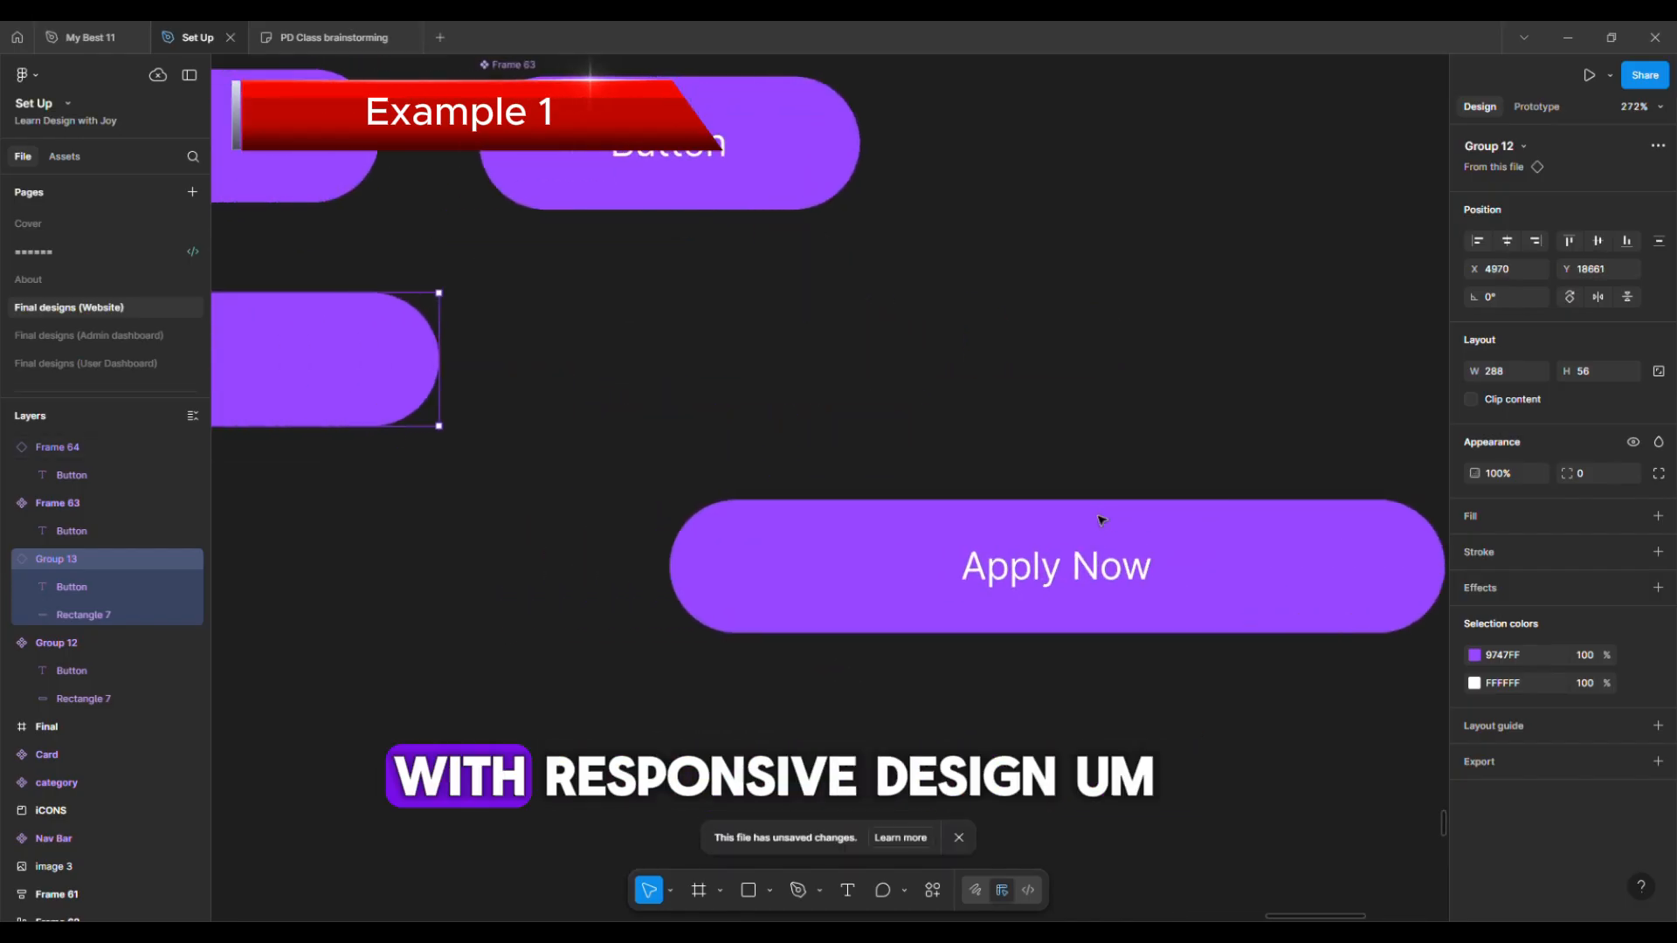
{"action": "scroll", "coordinate": [1098, 520], "scroll_direction": "down", "scroll_amount": 5}
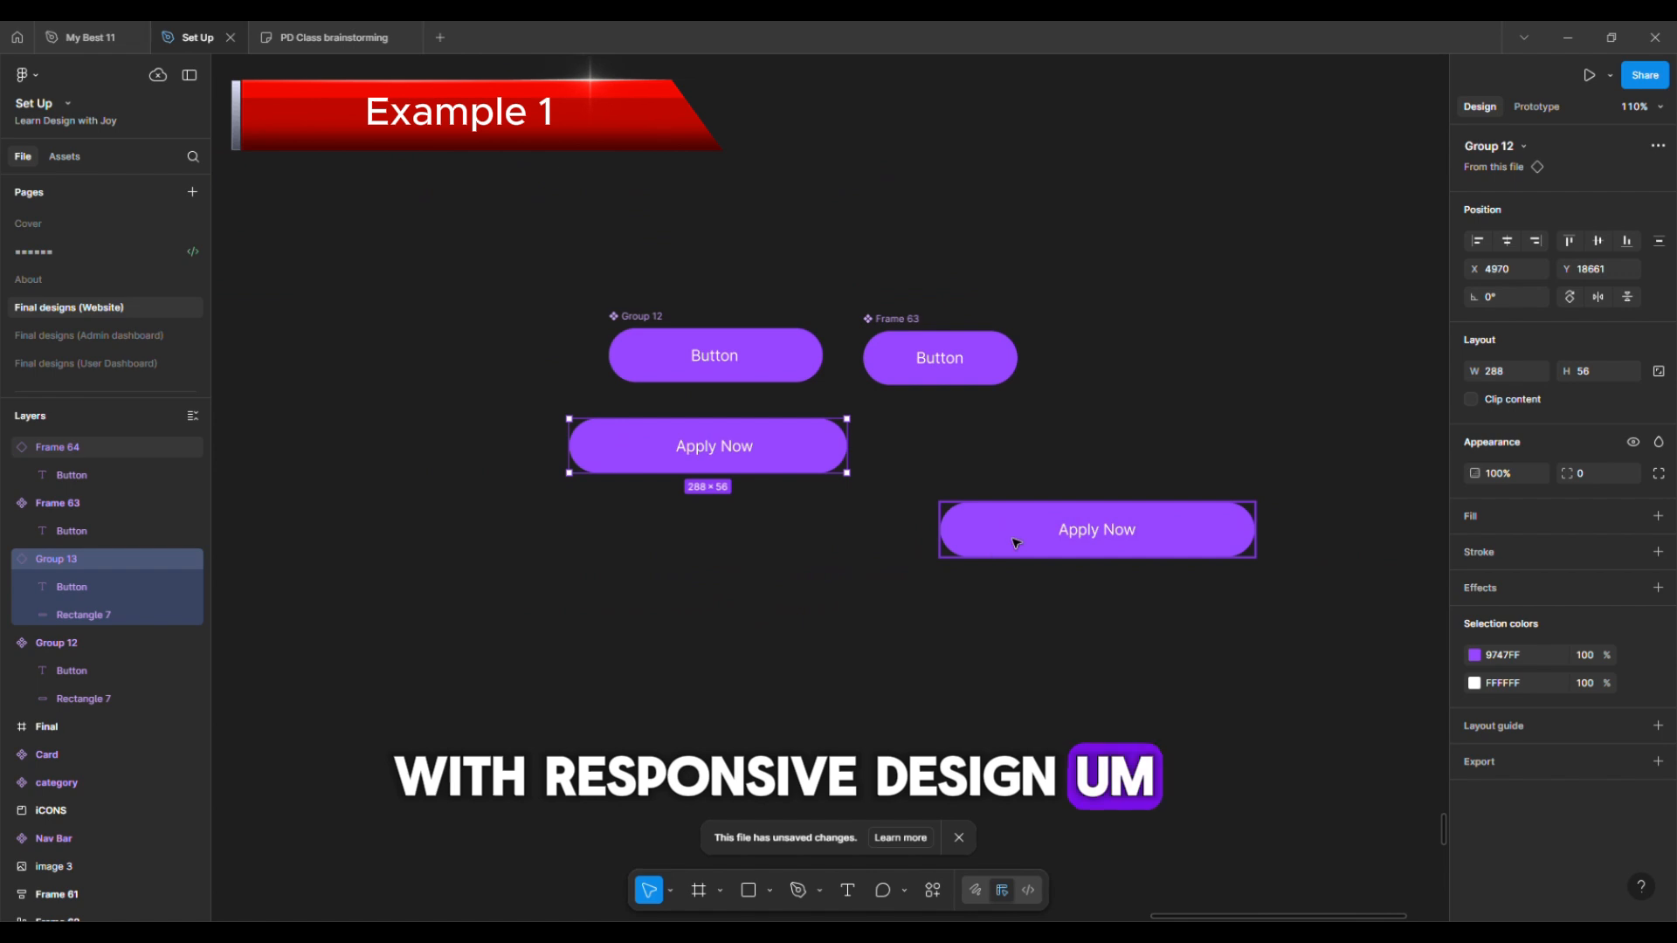
{"action": "left_click_drag", "start_coordinate": [1015, 543], "coordinate": [932, 450]}
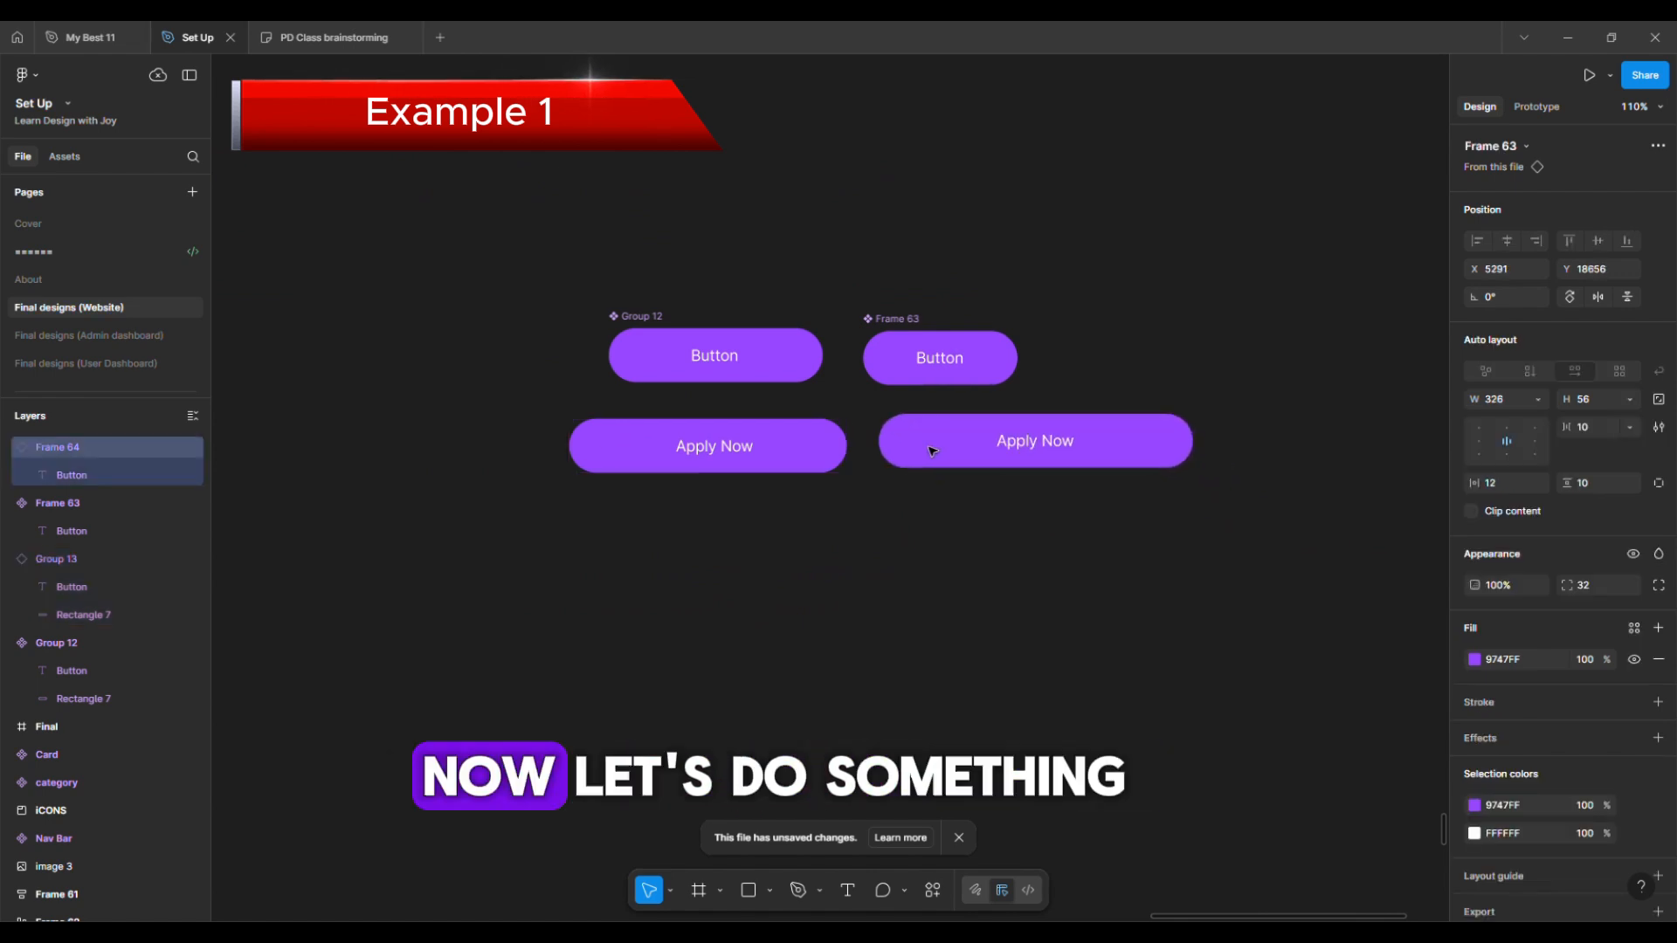
{"action": "scroll", "coordinate": [930, 450], "scroll_direction": "down", "scroll_amount": 4}
Pull a copy of the profile card's name text out onto the canvas
{"action": "left_click", "coordinate": [610, 411]}
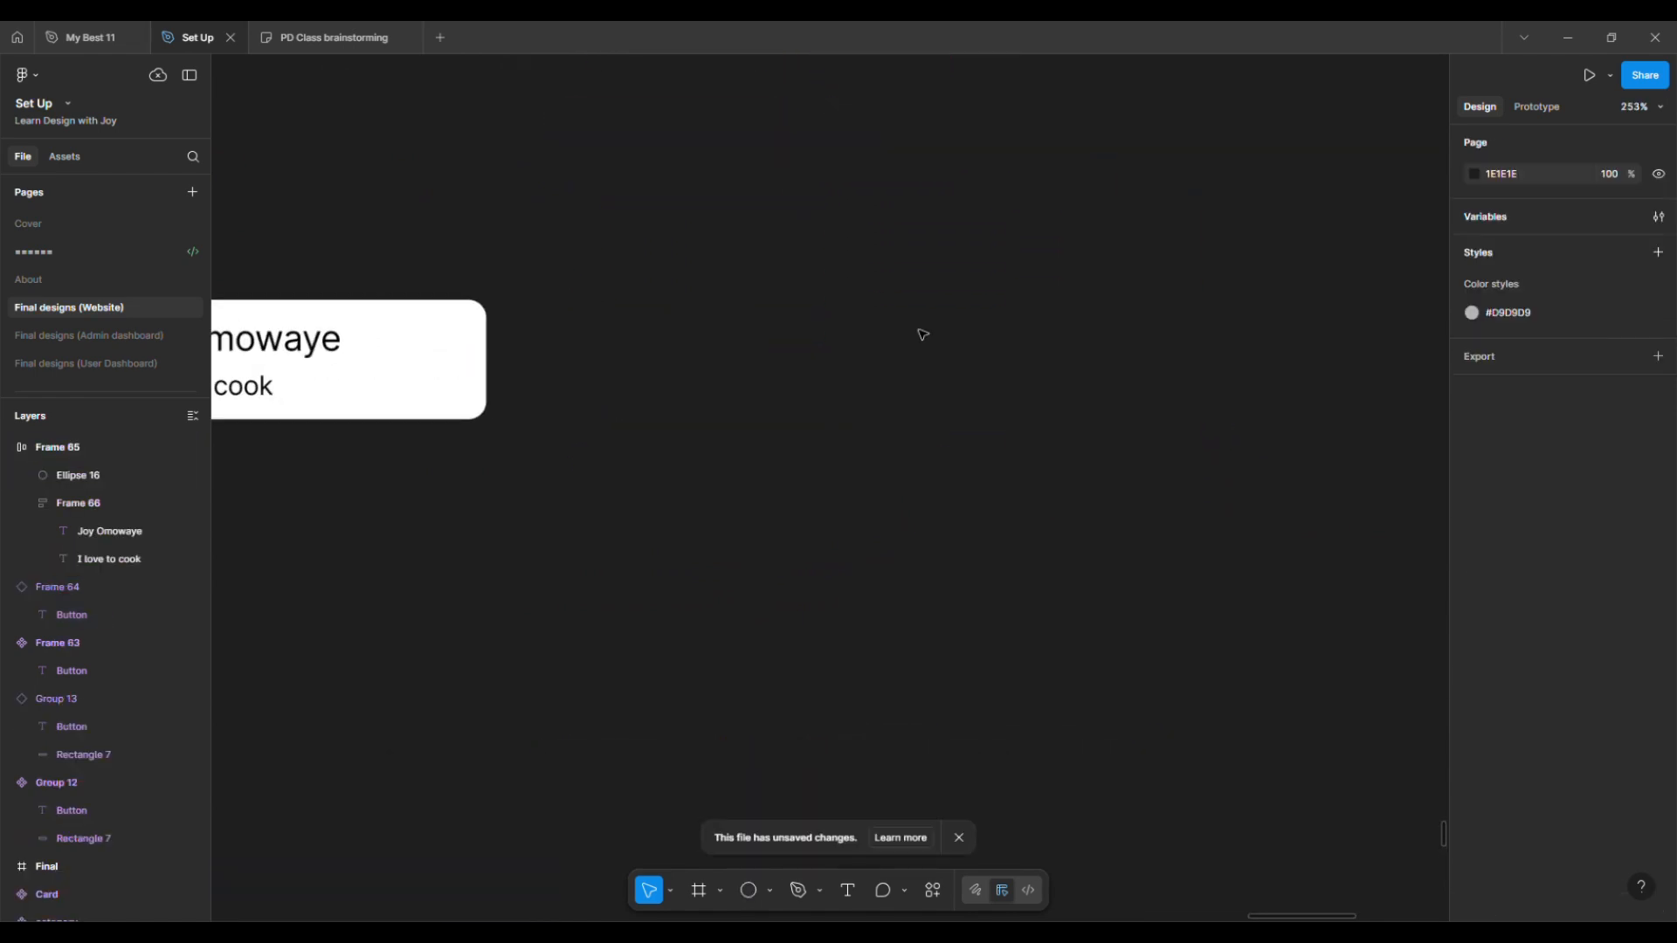
{"action": "double_click", "coordinate": [298, 343]}
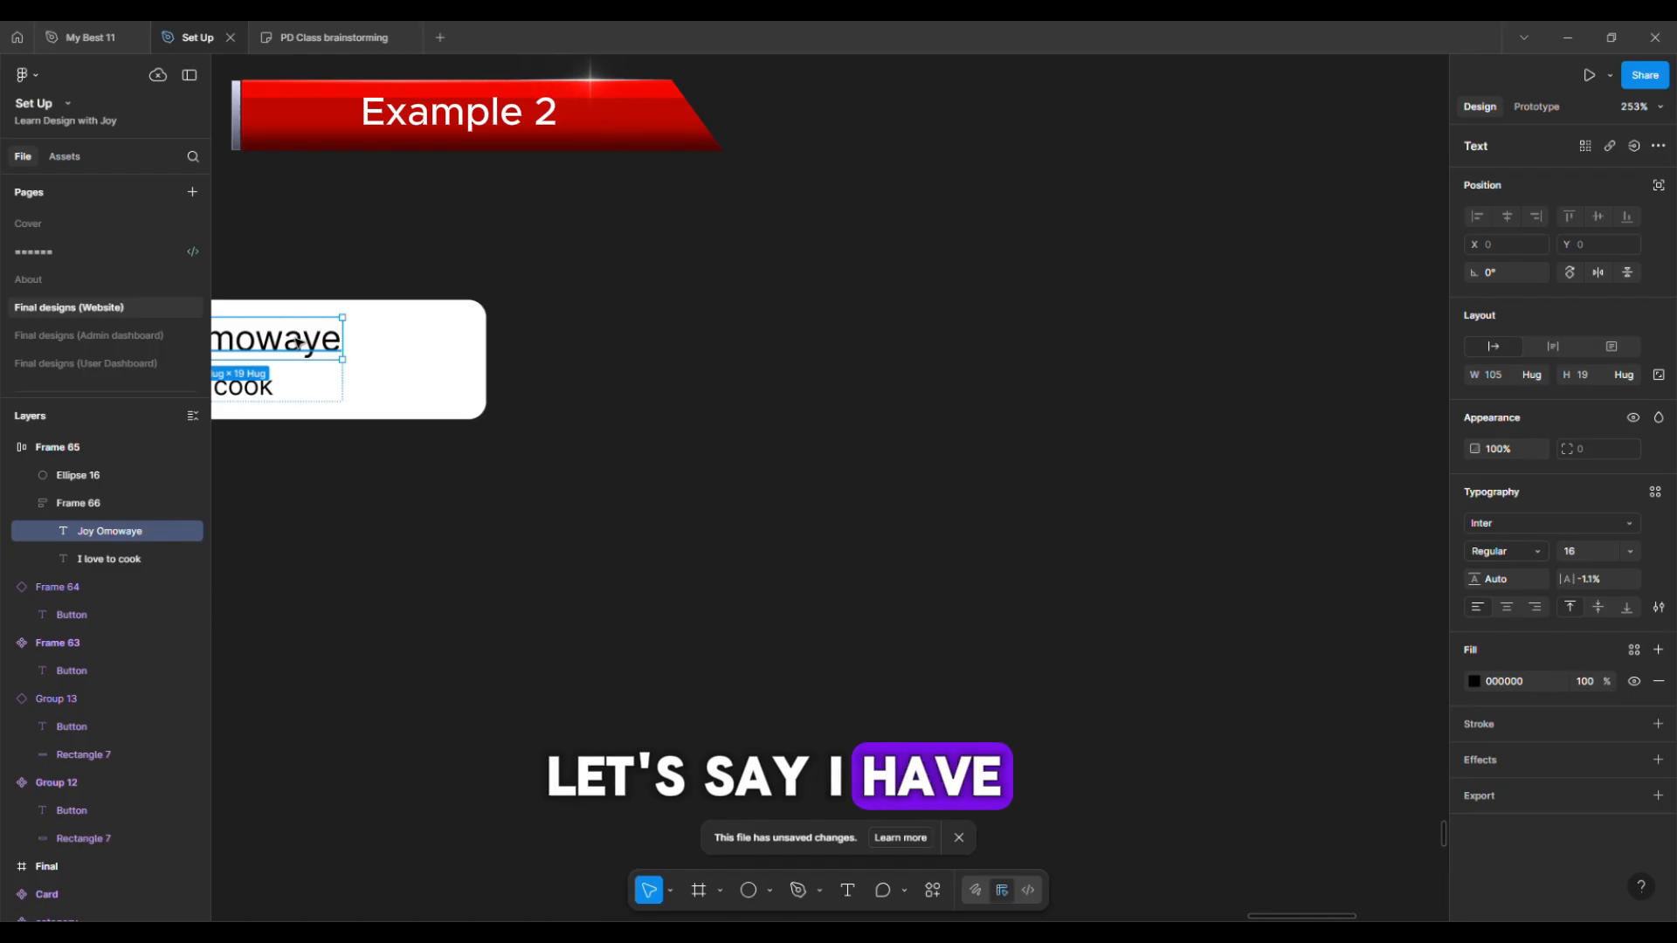
{"action": "left_click_drag", "start_coordinate": [1100, 337], "coordinate": [1002, 361]}
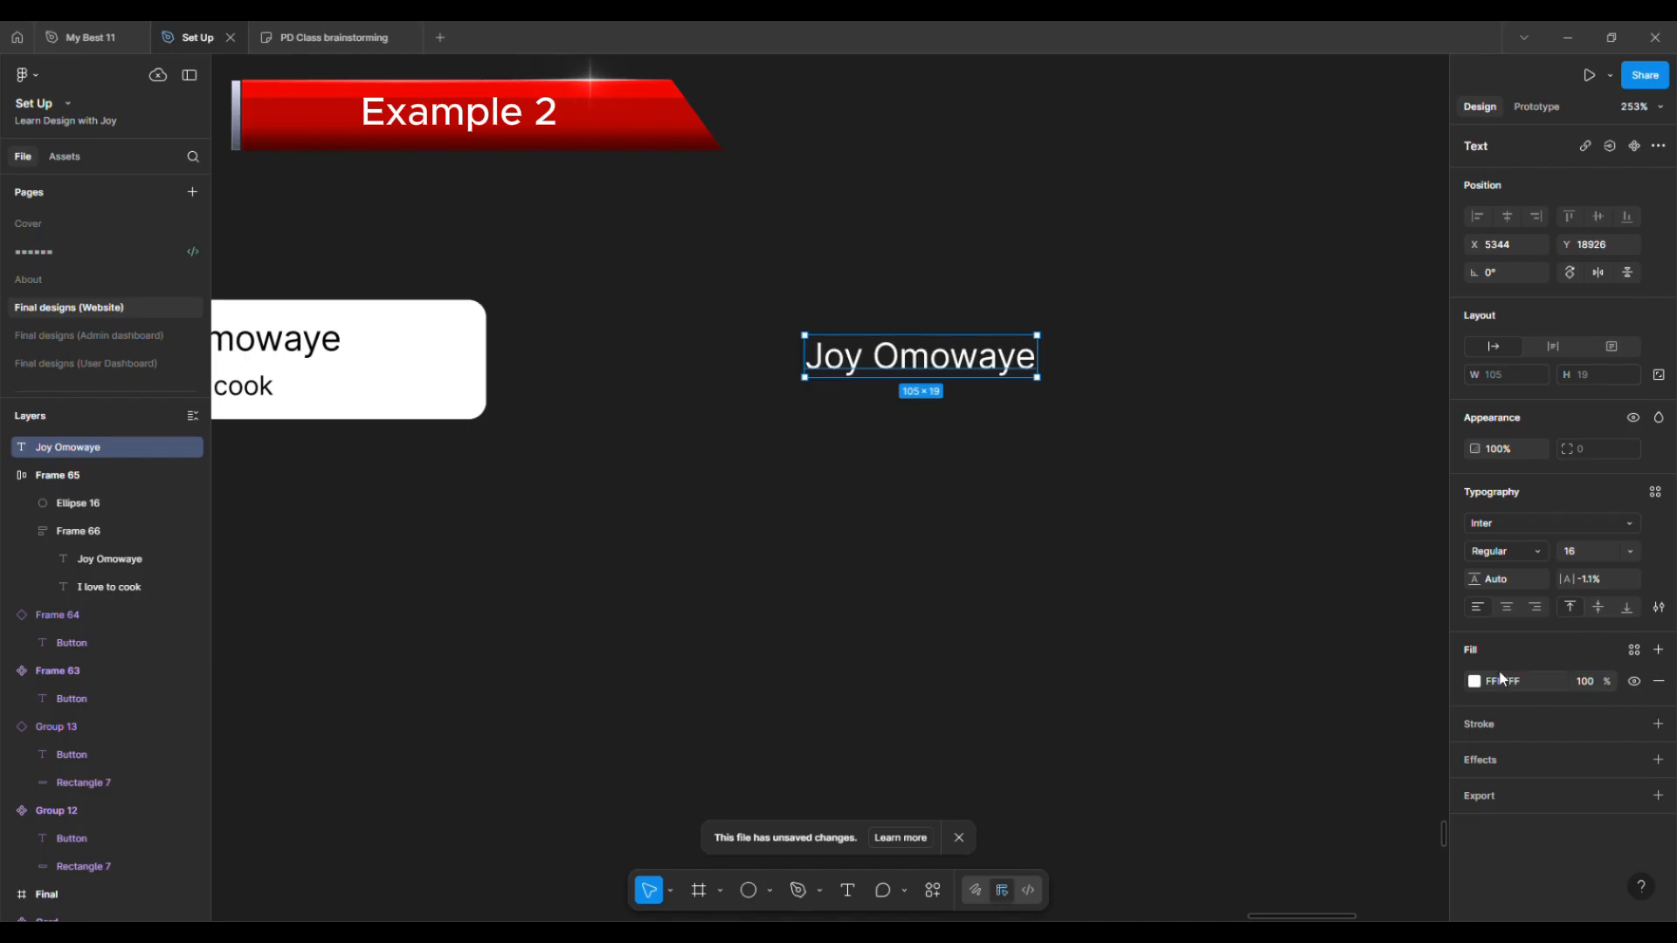
{"action": "scroll", "coordinate": [1032, 364], "scroll_direction": "up", "scroll_amount": 4}
{"action": "scroll", "coordinate": [1032, 362], "scroll_direction": "down", "scroll_amount": 2}
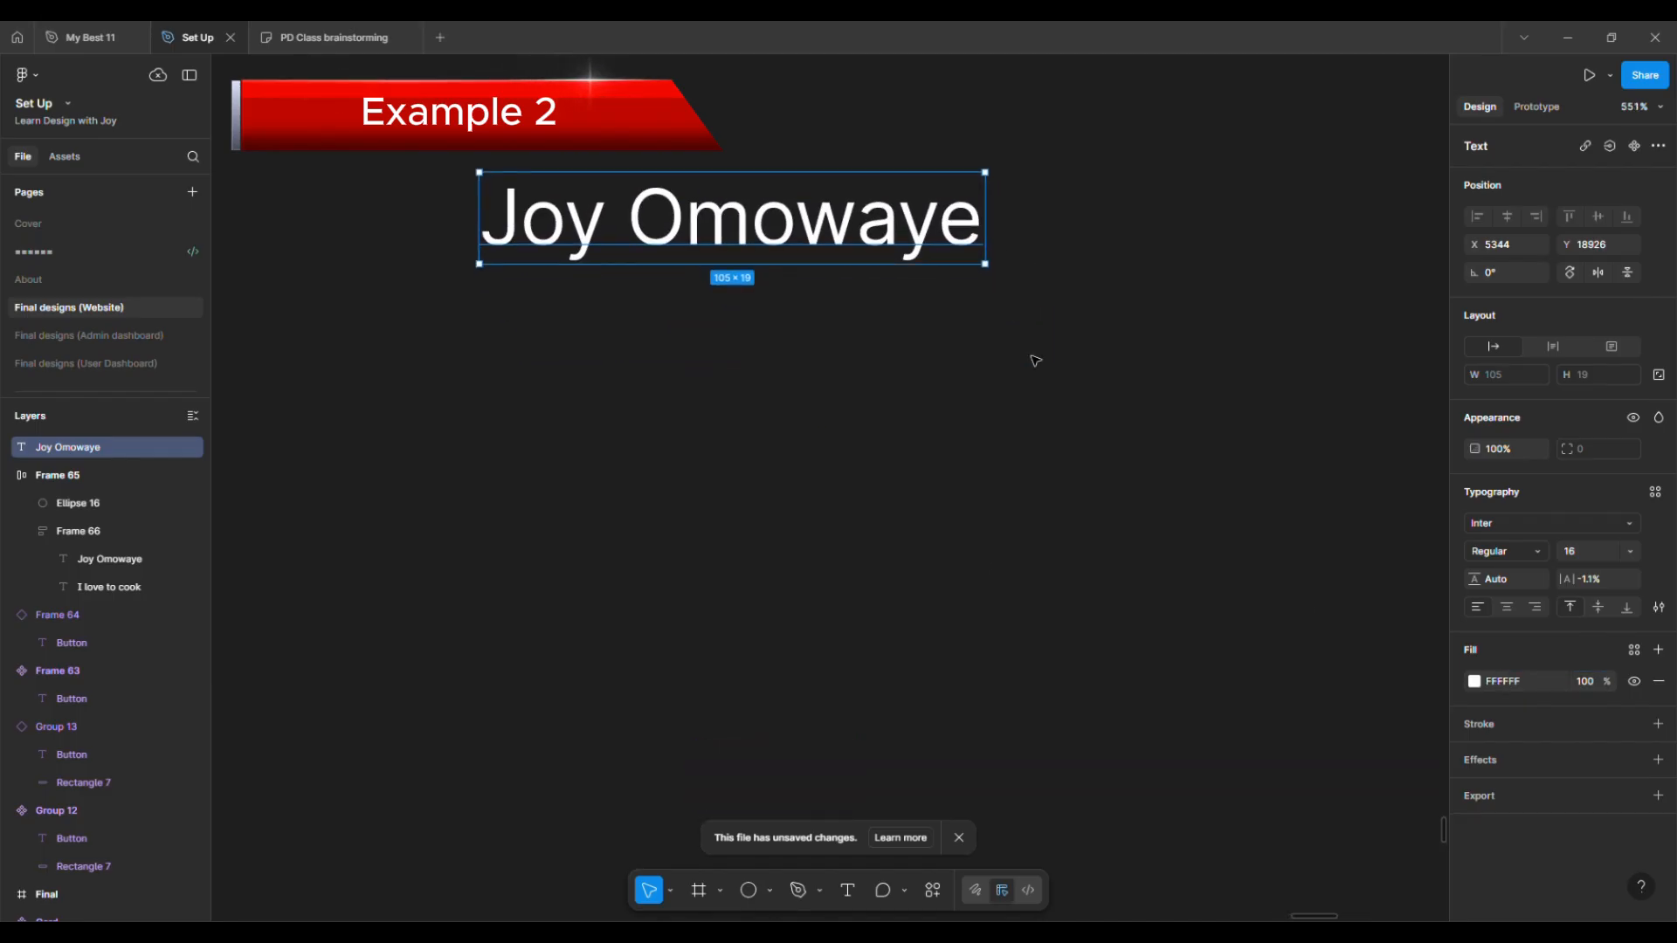
{"action": "scroll", "coordinate": [1032, 360], "scroll_direction": "down", "scroll_amount": 4}
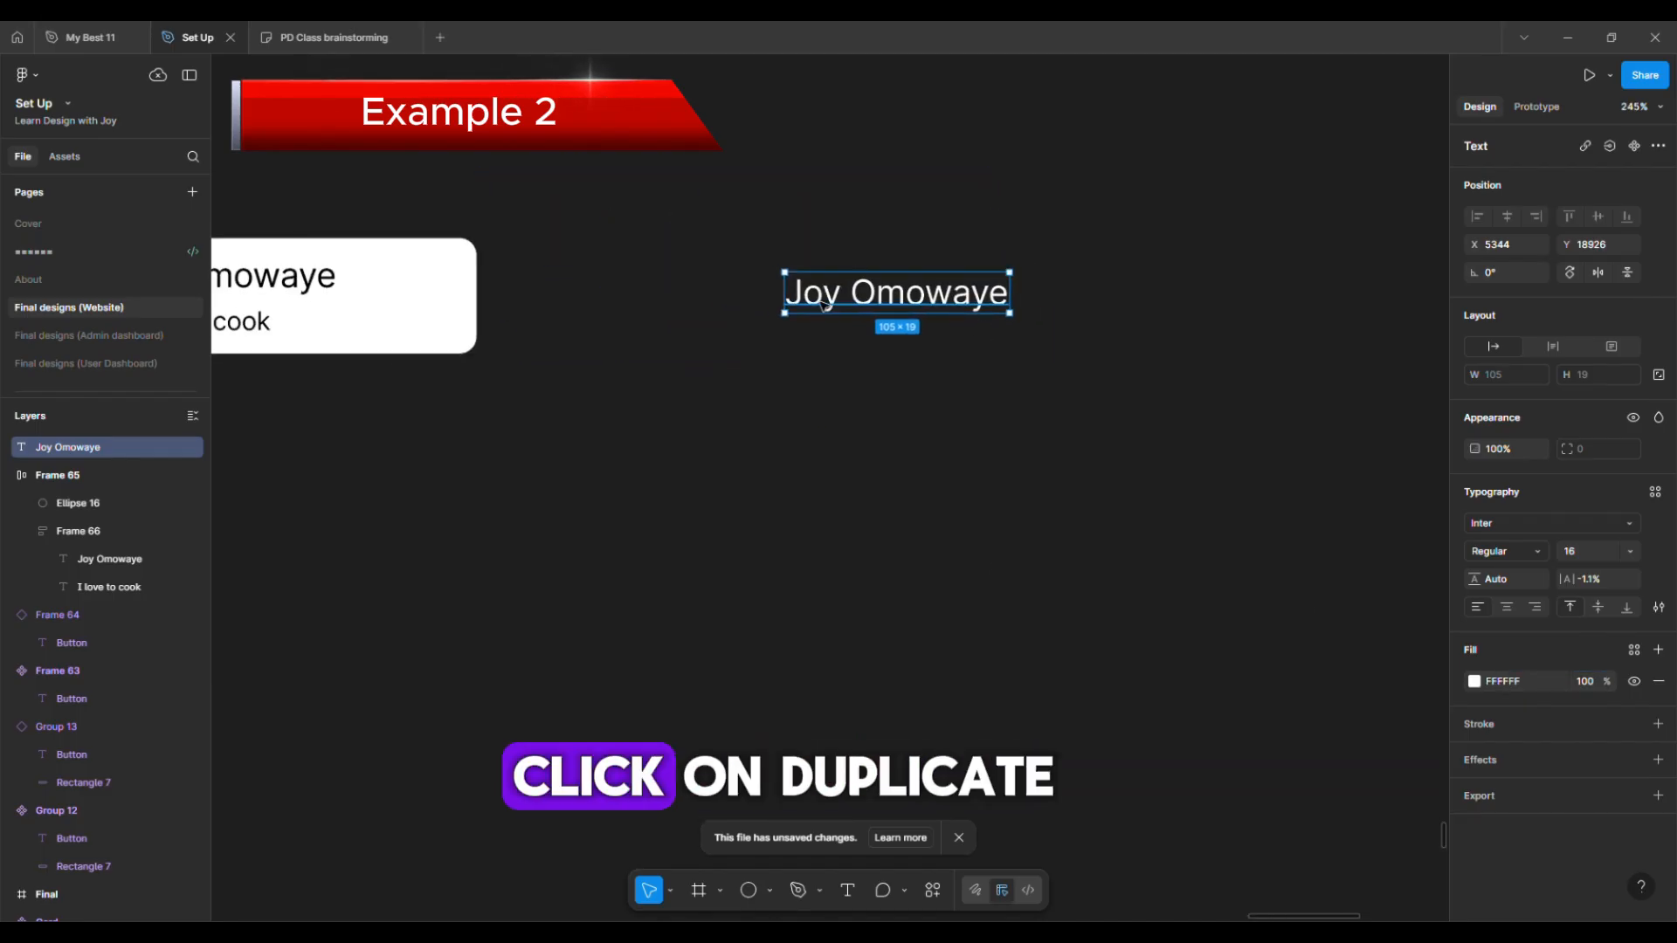
Duplicate the name text with Ctrl+D and spread the copies until five sit across the canvas
{"action": "key", "text": "ctrl+d"}
{"action": "left_click_drag", "start_coordinate": [867, 316], "coordinate": [398, 692]}
{"action": "key", "text": "ctrl+d"}
{"action": "key", "text": "ctrl+d"}
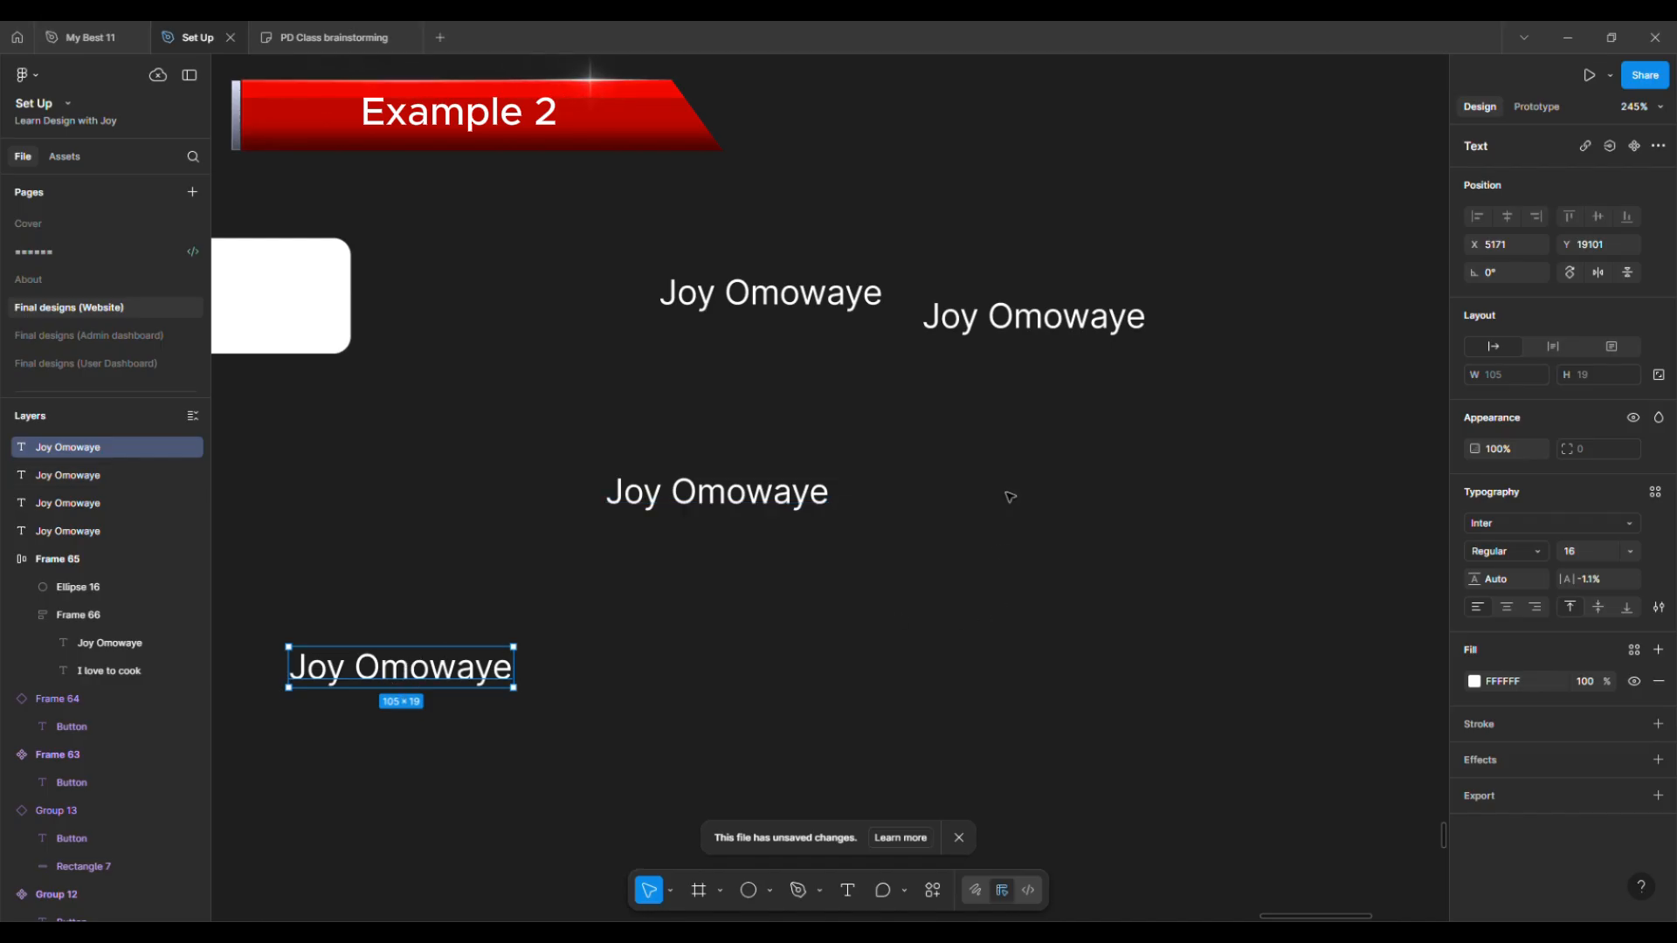
{"action": "left_click_drag", "start_coordinate": [462, 669], "coordinate": [1074, 441]}
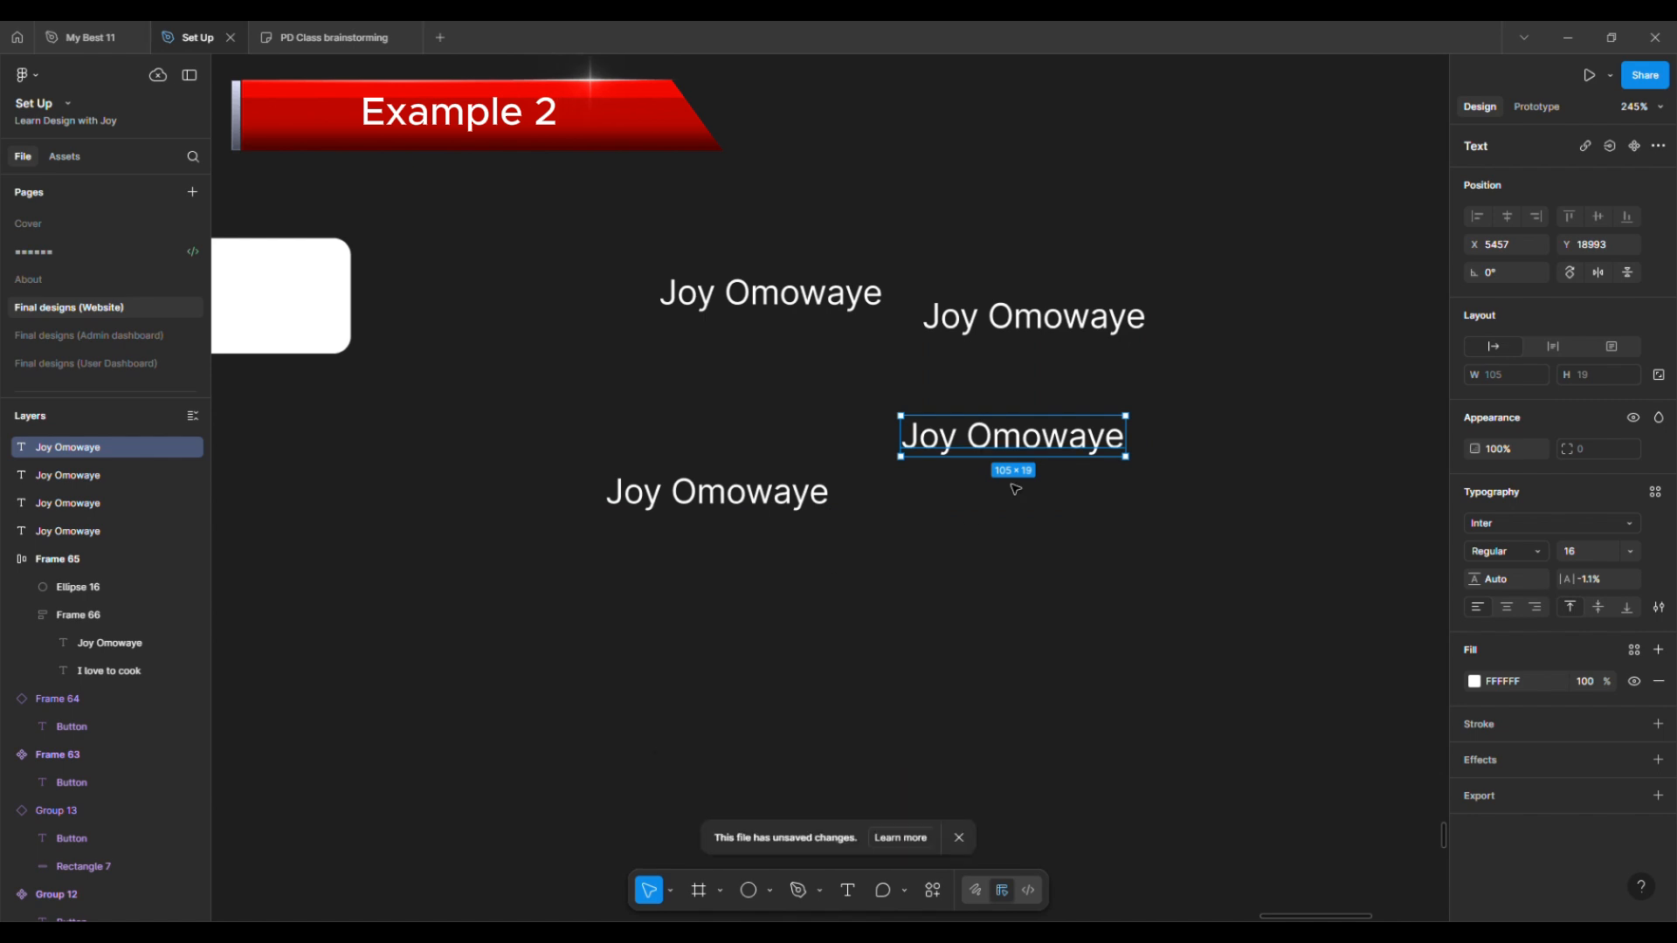
{"action": "key", "text": "ctrl+d"}
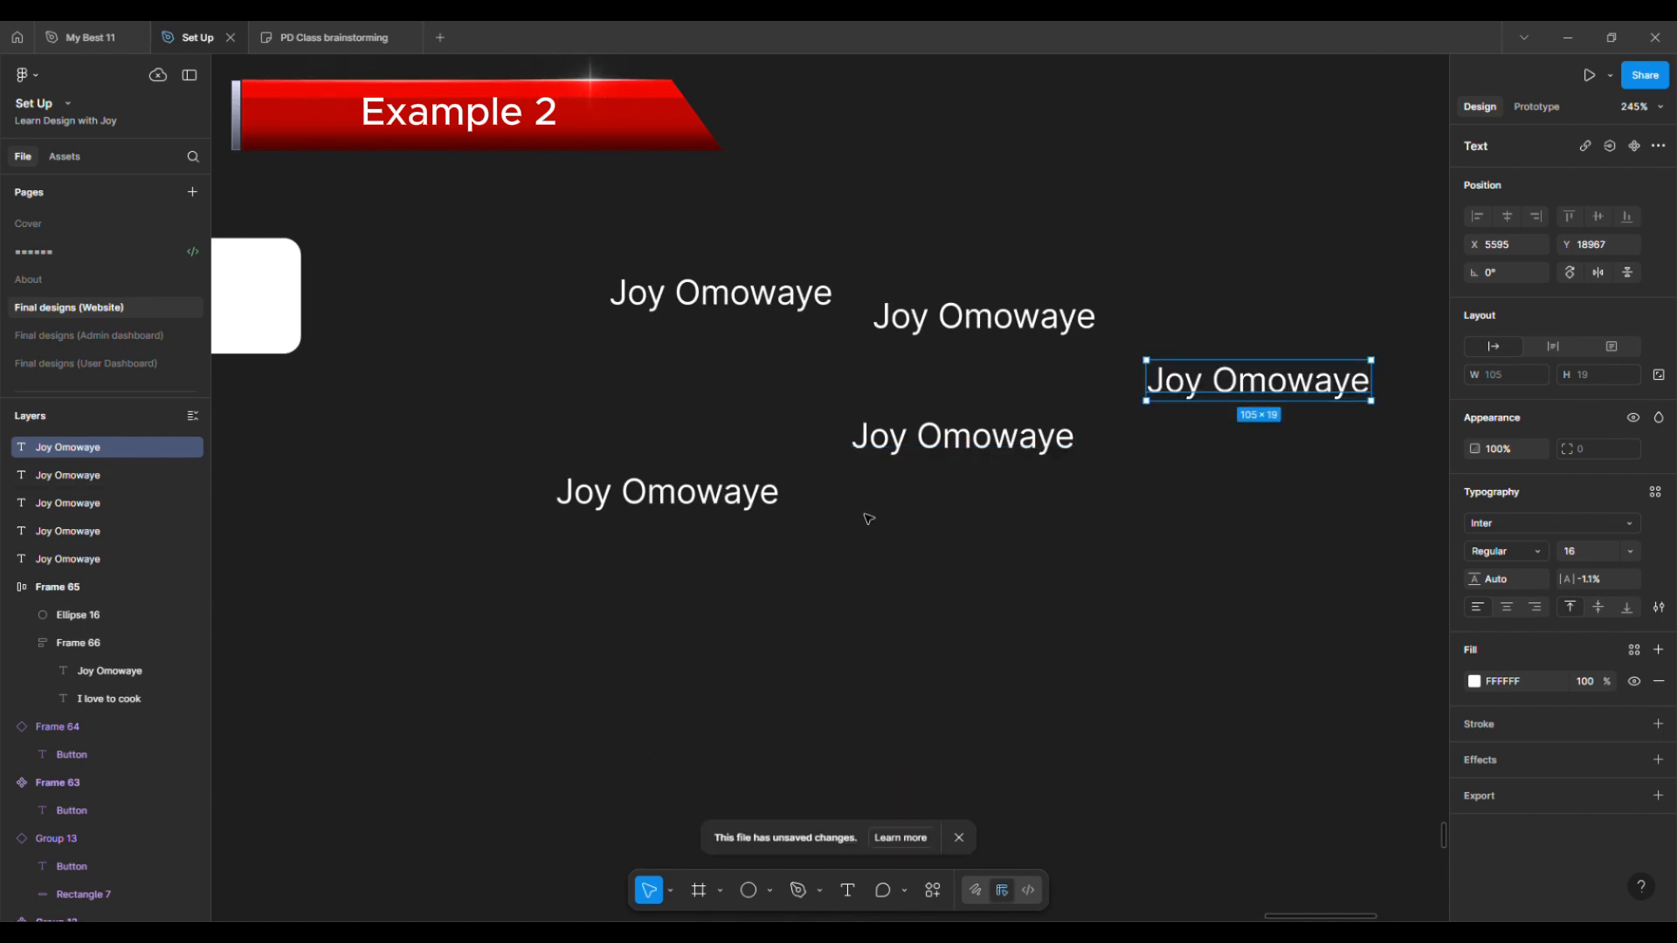
Group the five name texts and stretch the group to 623 wide
{"action": "left_click", "coordinate": [868, 519]}
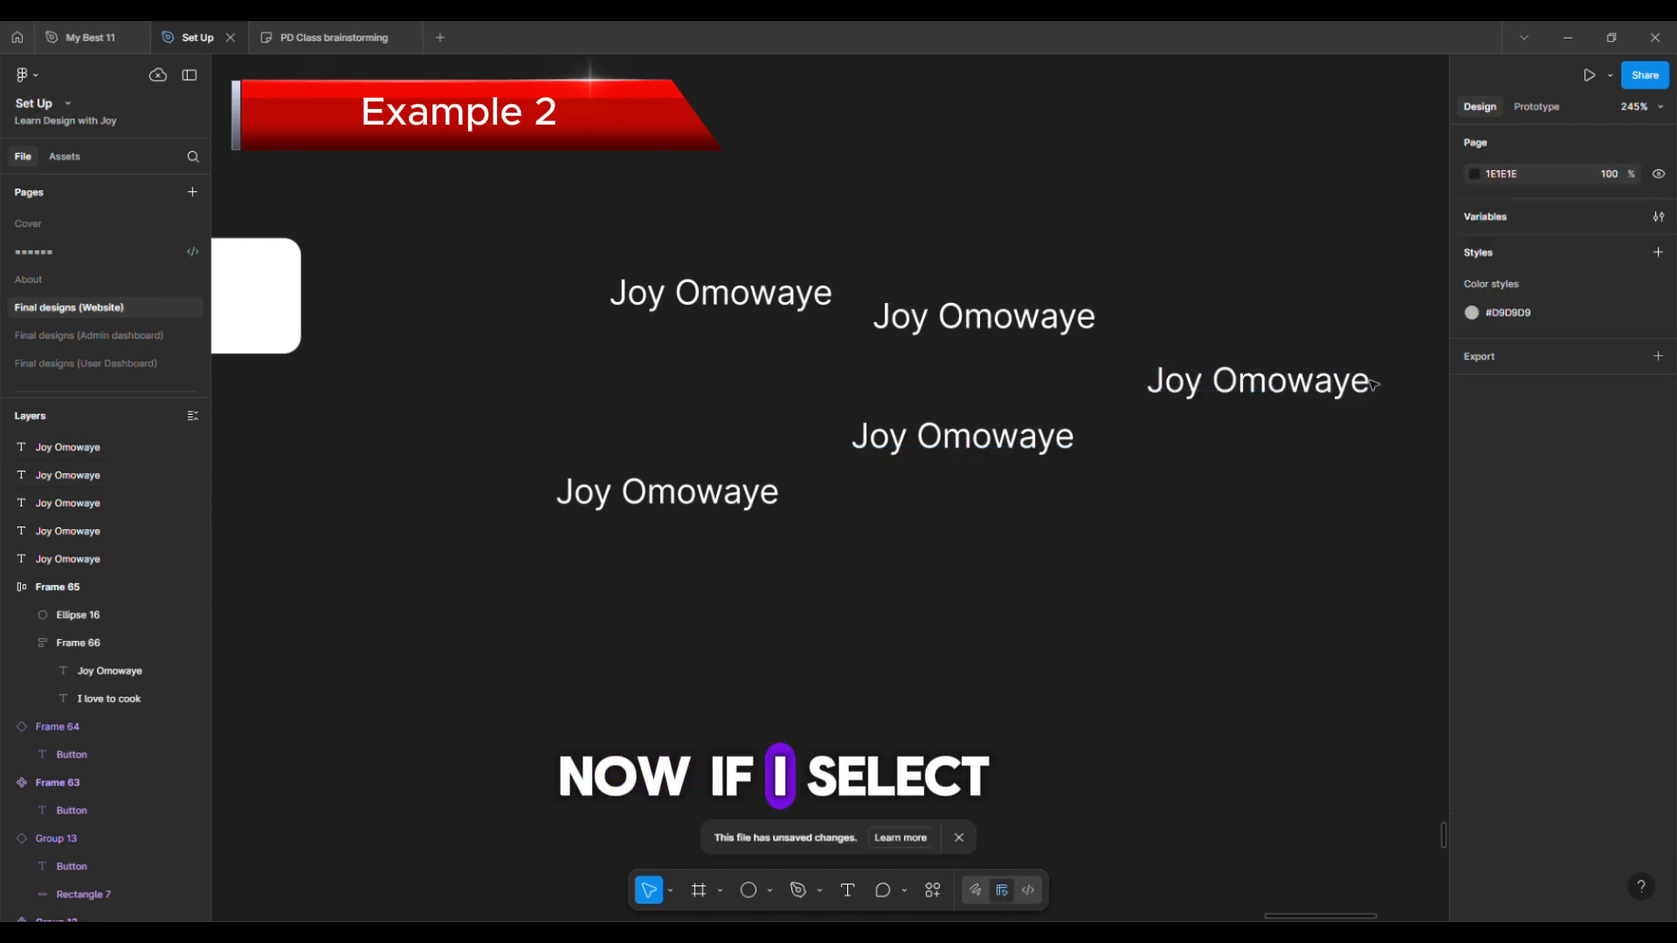
{"action": "left_click_drag", "start_coordinate": [509, 254], "coordinate": [1394, 600]}
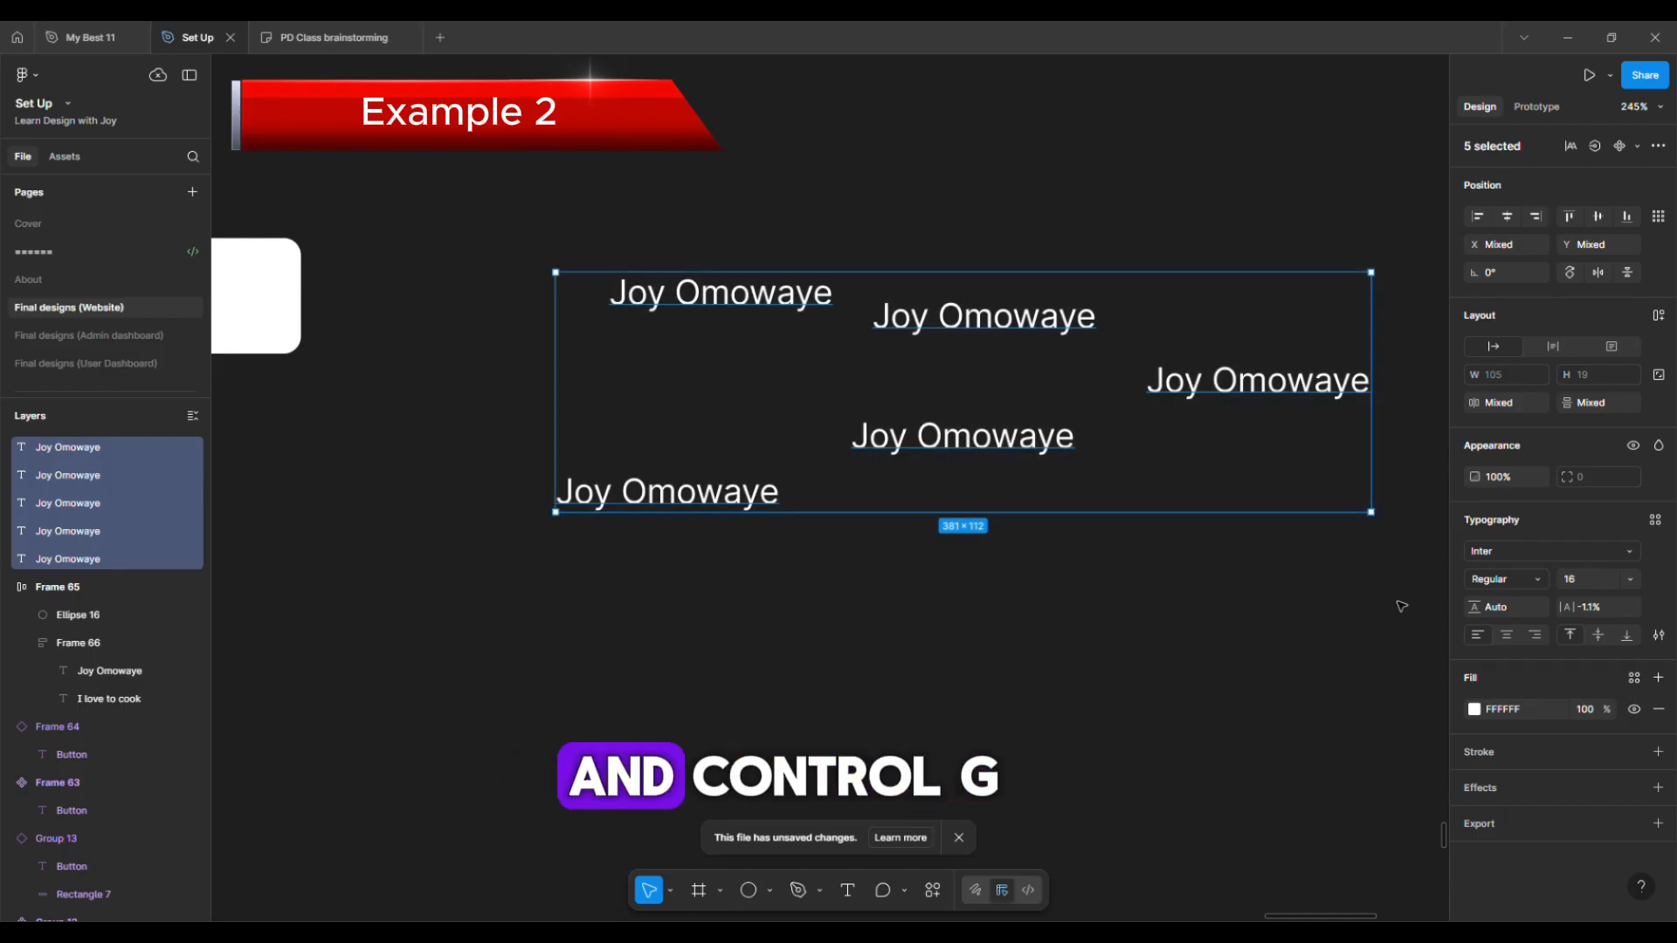
{"action": "key", "text": "ctrl+g"}
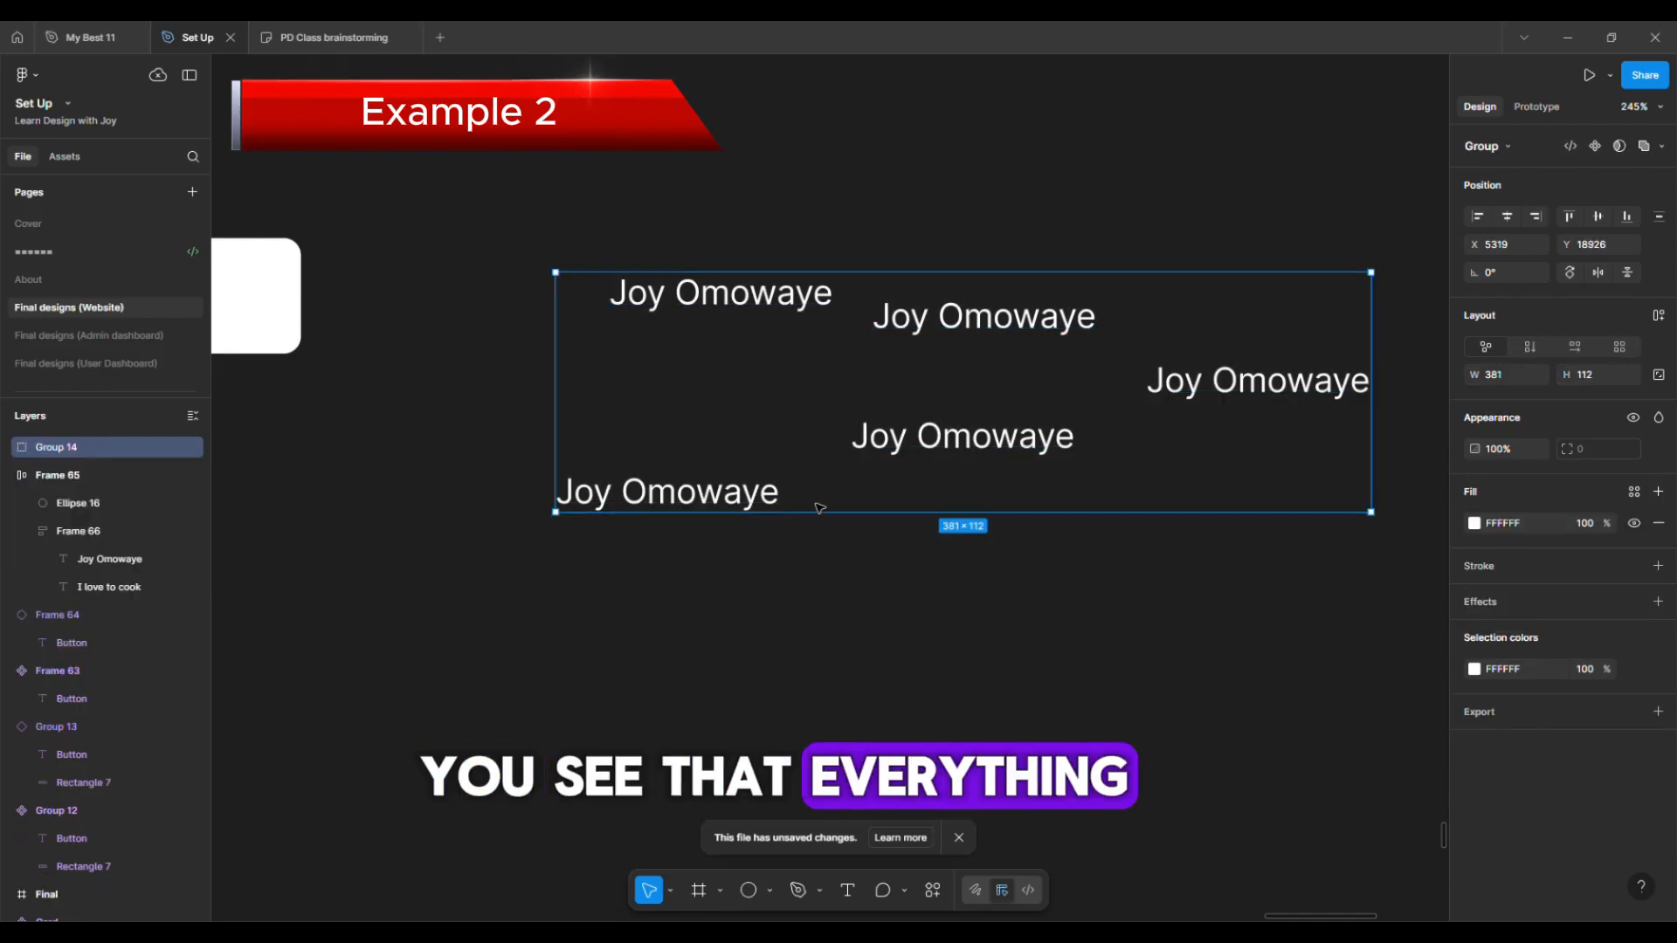
{"action": "left_click_drag", "start_coordinate": [819, 507], "coordinate": [706, 542]}
Ungroup them back into five separate text layers and reselect all five
{"action": "scroll", "coordinate": [1000, 391], "scroll_direction": "down", "scroll_amount": 5}
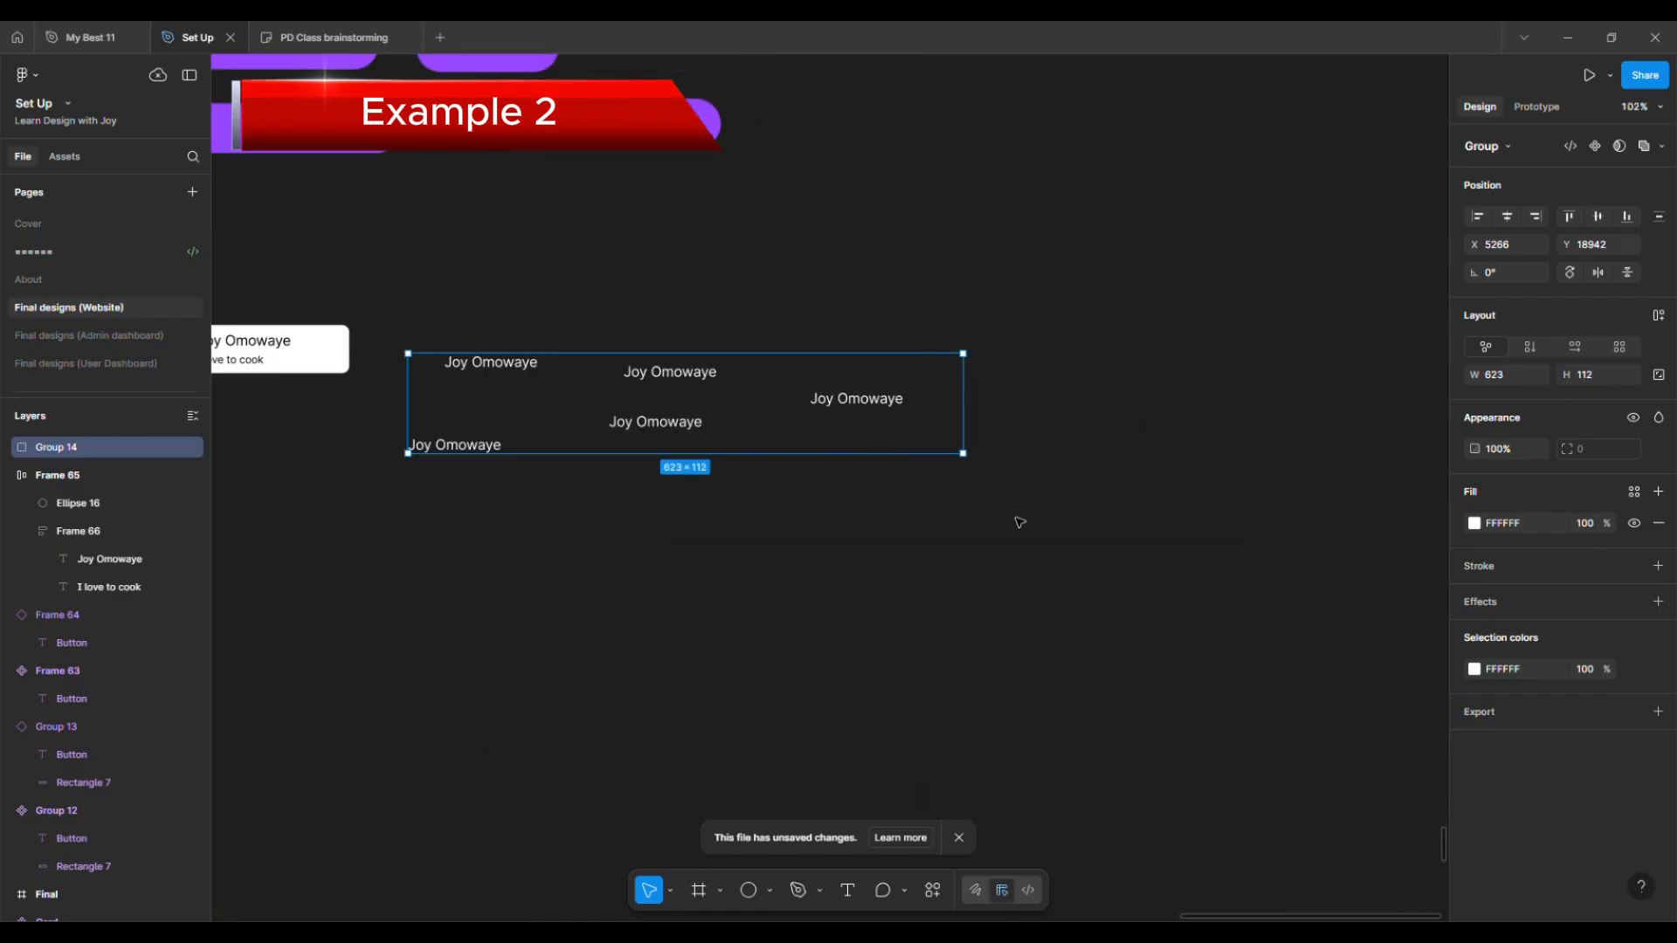
{"action": "scroll", "coordinate": [1013, 520], "scroll_direction": "down", "scroll_amount": 2}
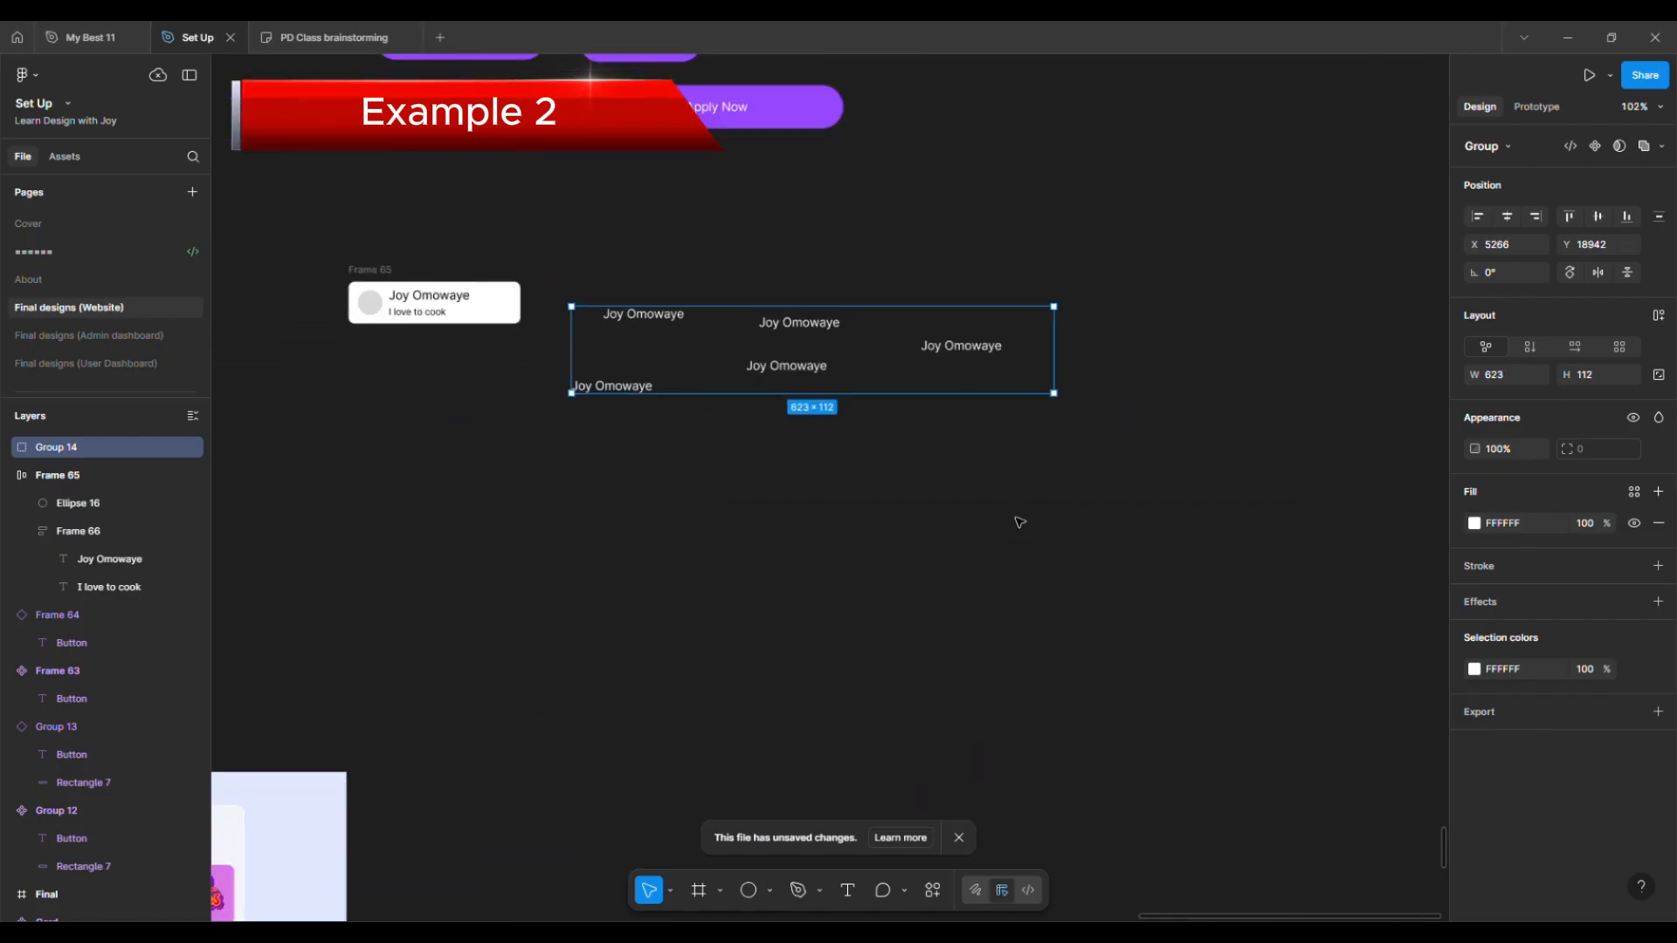
{"action": "scroll", "coordinate": [1013, 515], "scroll_direction": "down", "scroll_amount": 3}
{"action": "scroll", "coordinate": [878, 437], "scroll_direction": "up", "scroll_amount": 5}
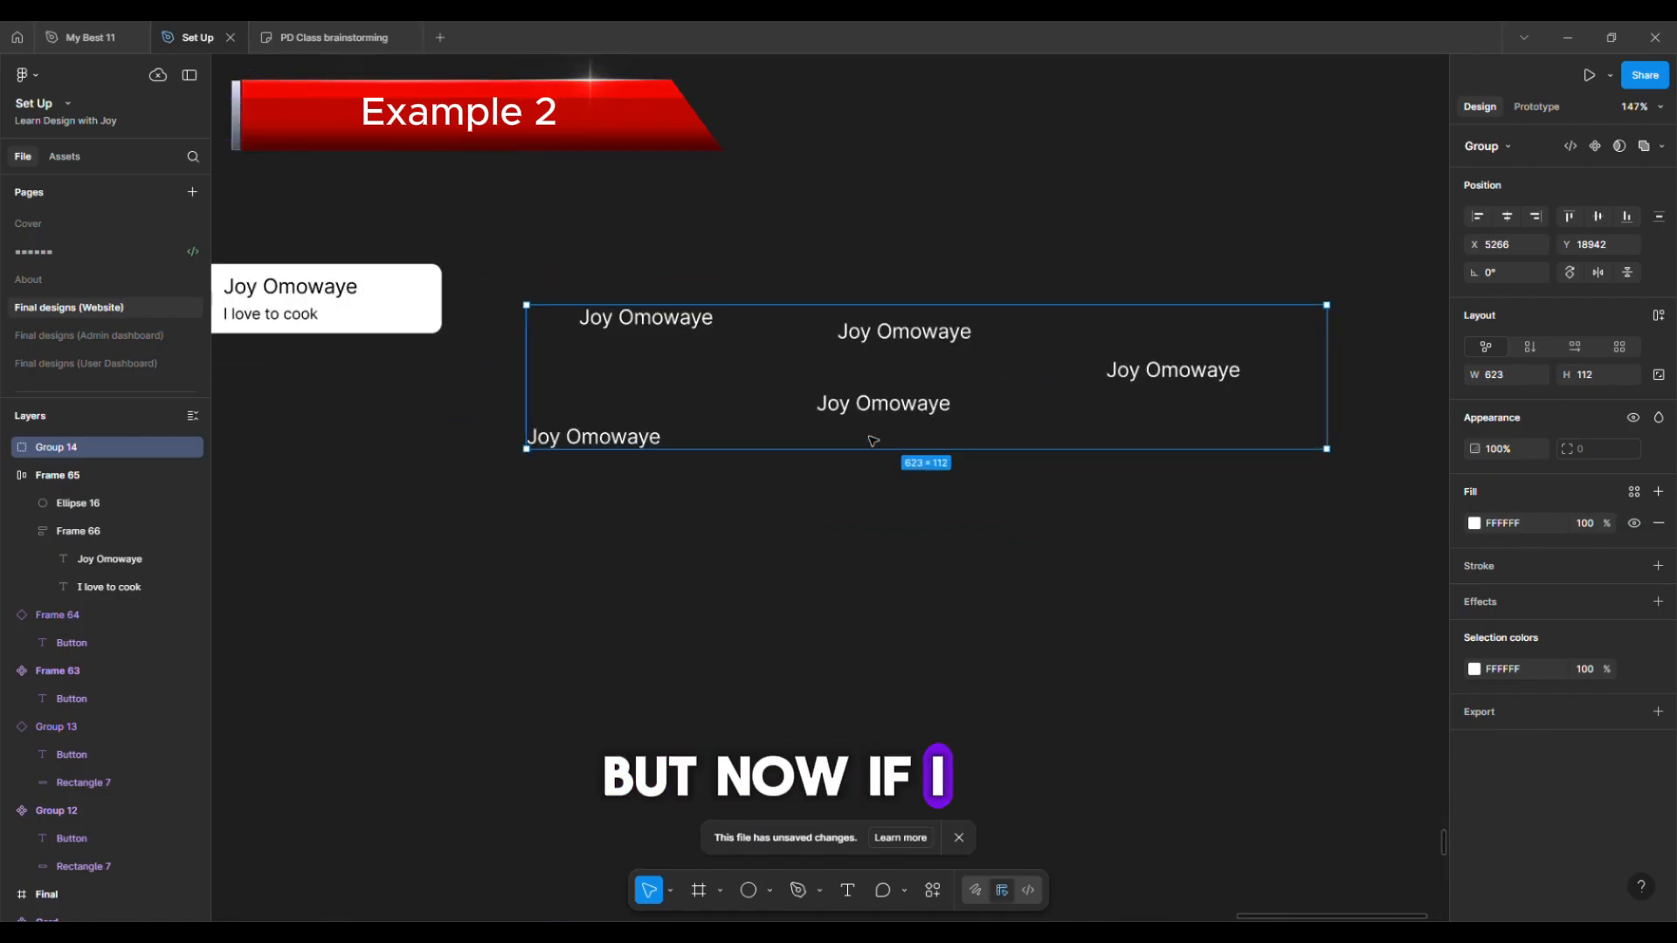
{"action": "key", "text": "ctrl+shift+g"}
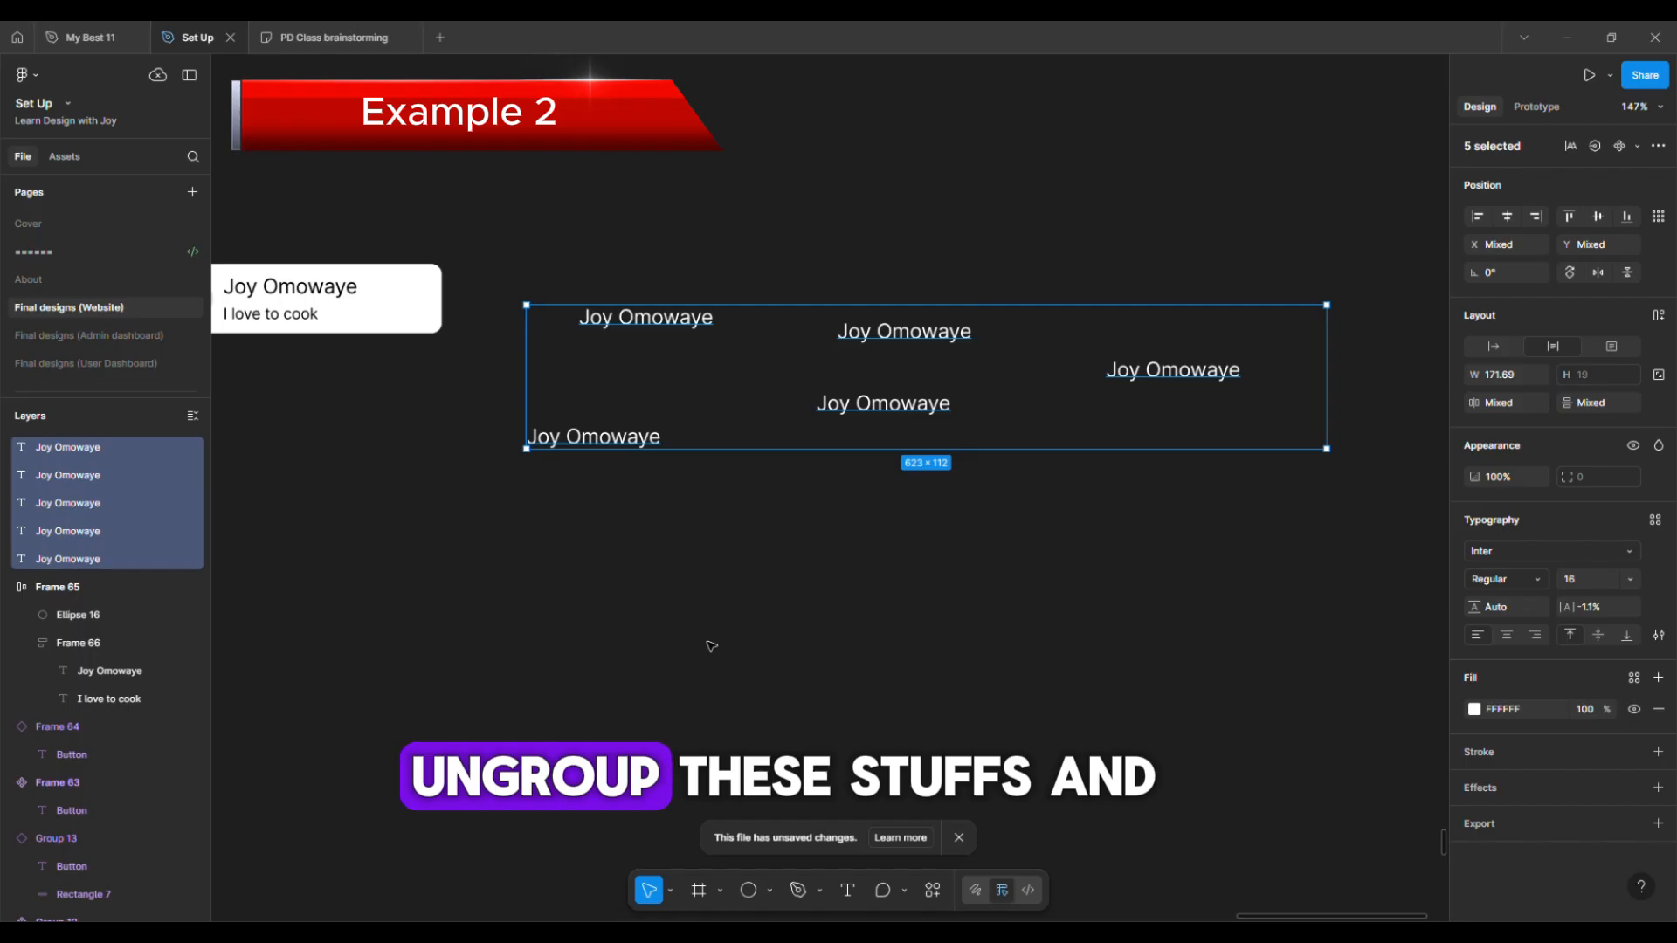
{"action": "left_click", "coordinate": [711, 646]}
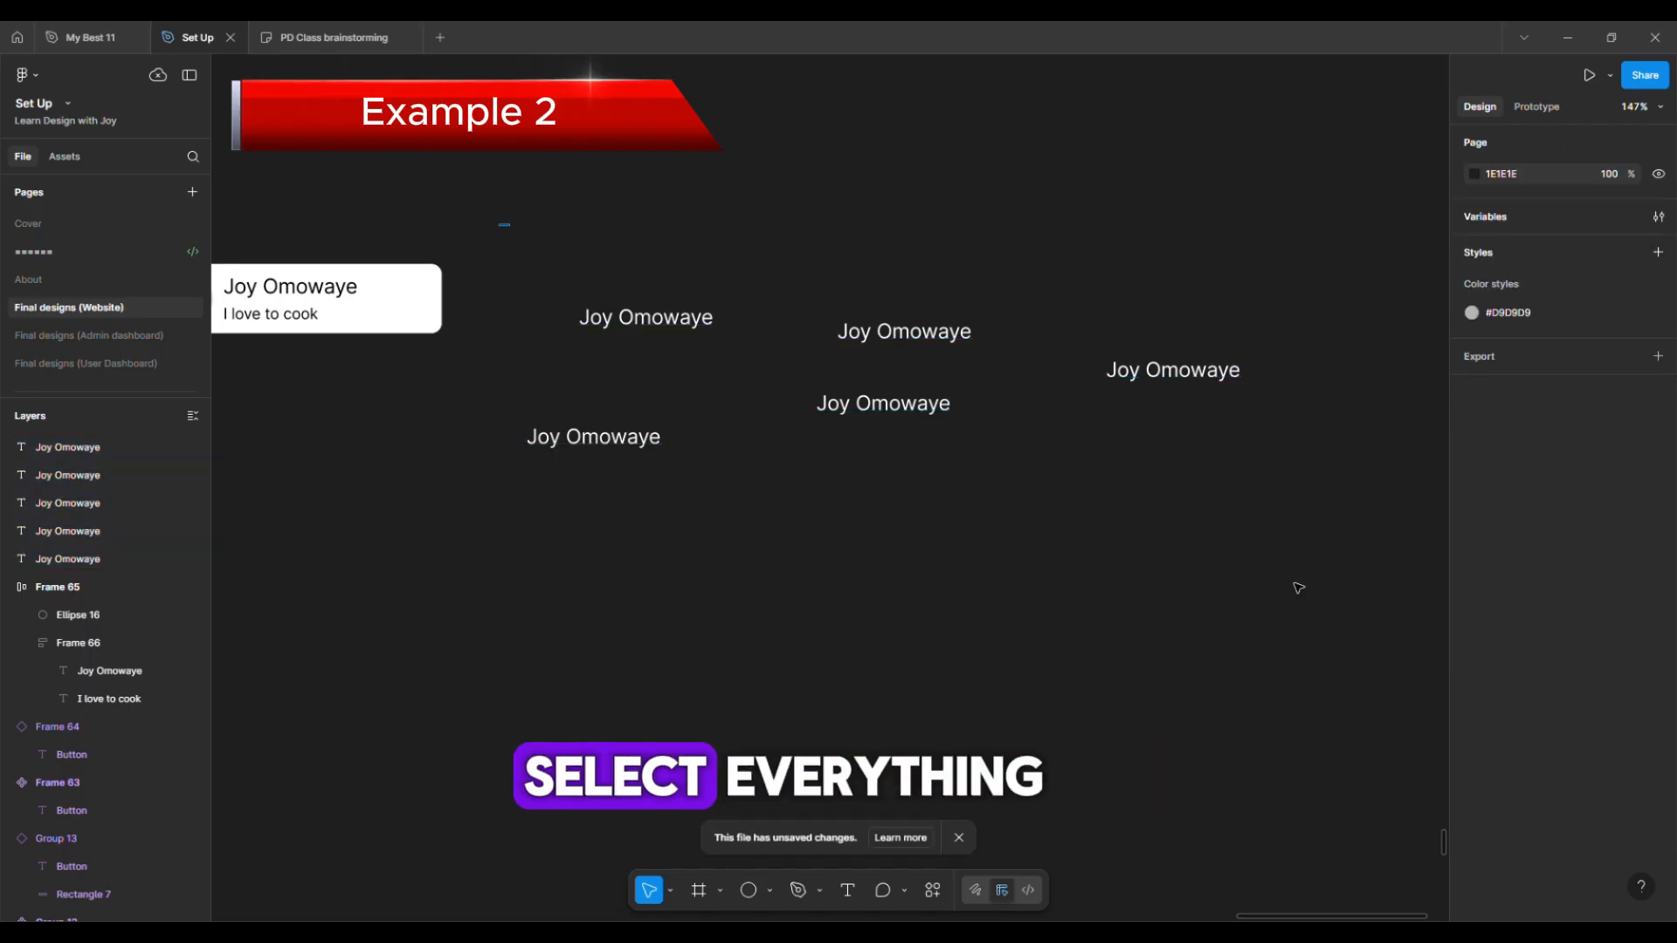
{"action": "left_click_drag", "start_coordinate": [505, 234], "coordinate": [1313, 643]}
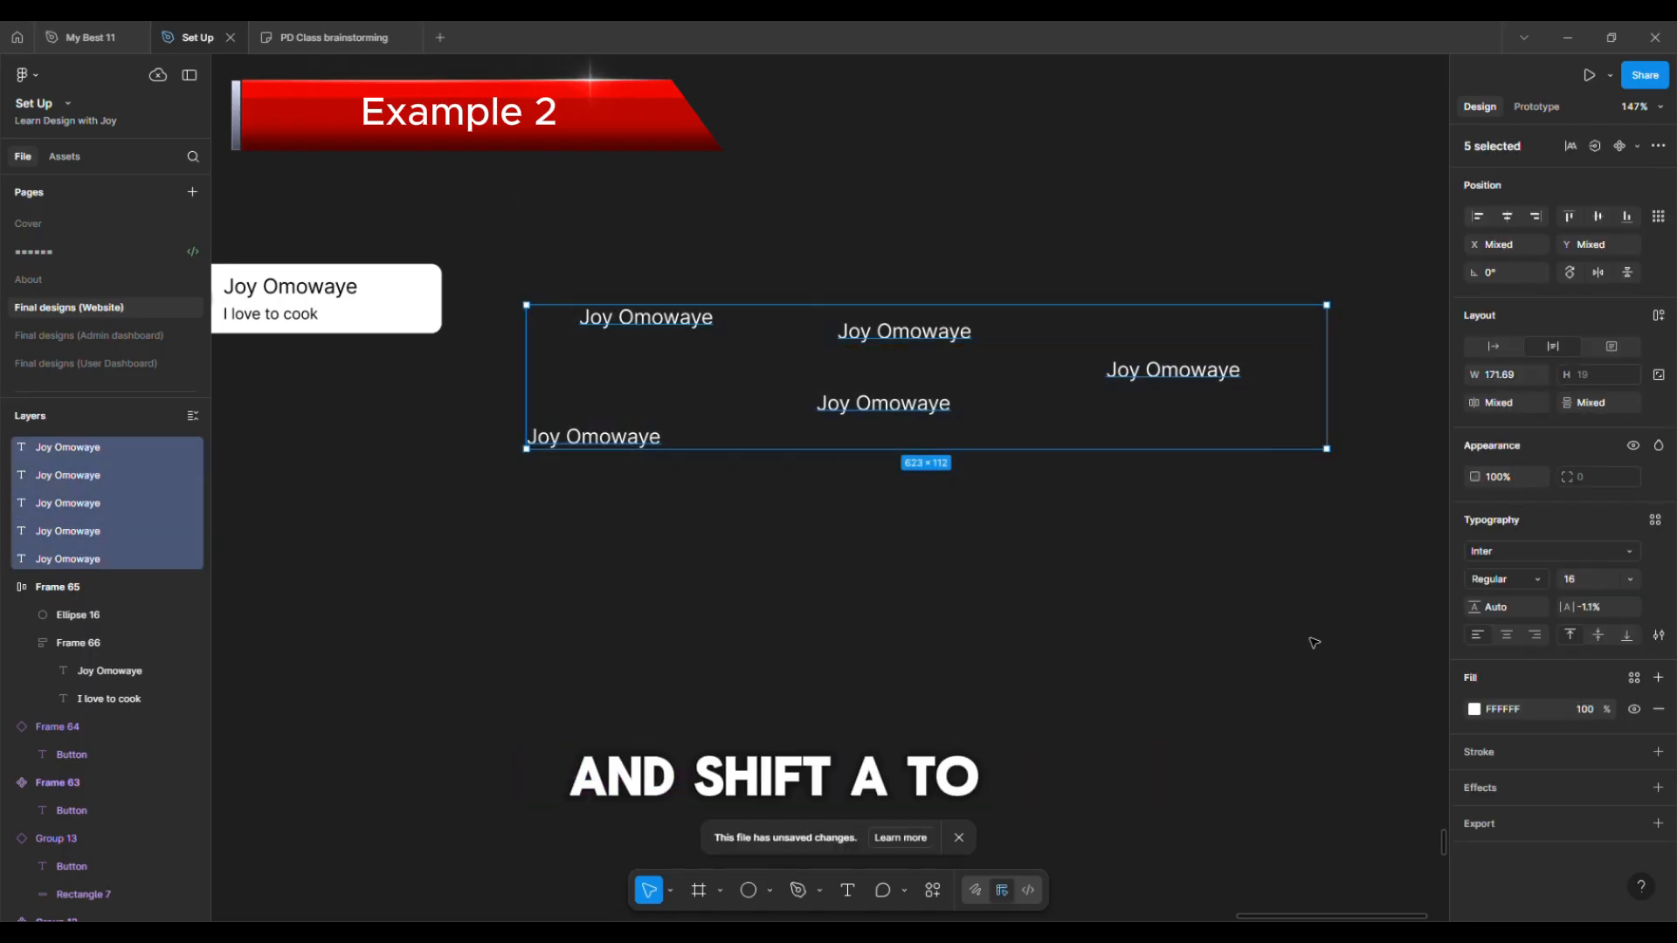
Wrap the five name texts in auto-layout Frame 67 with vertical direction
{"action": "key", "text": "shift+a"}
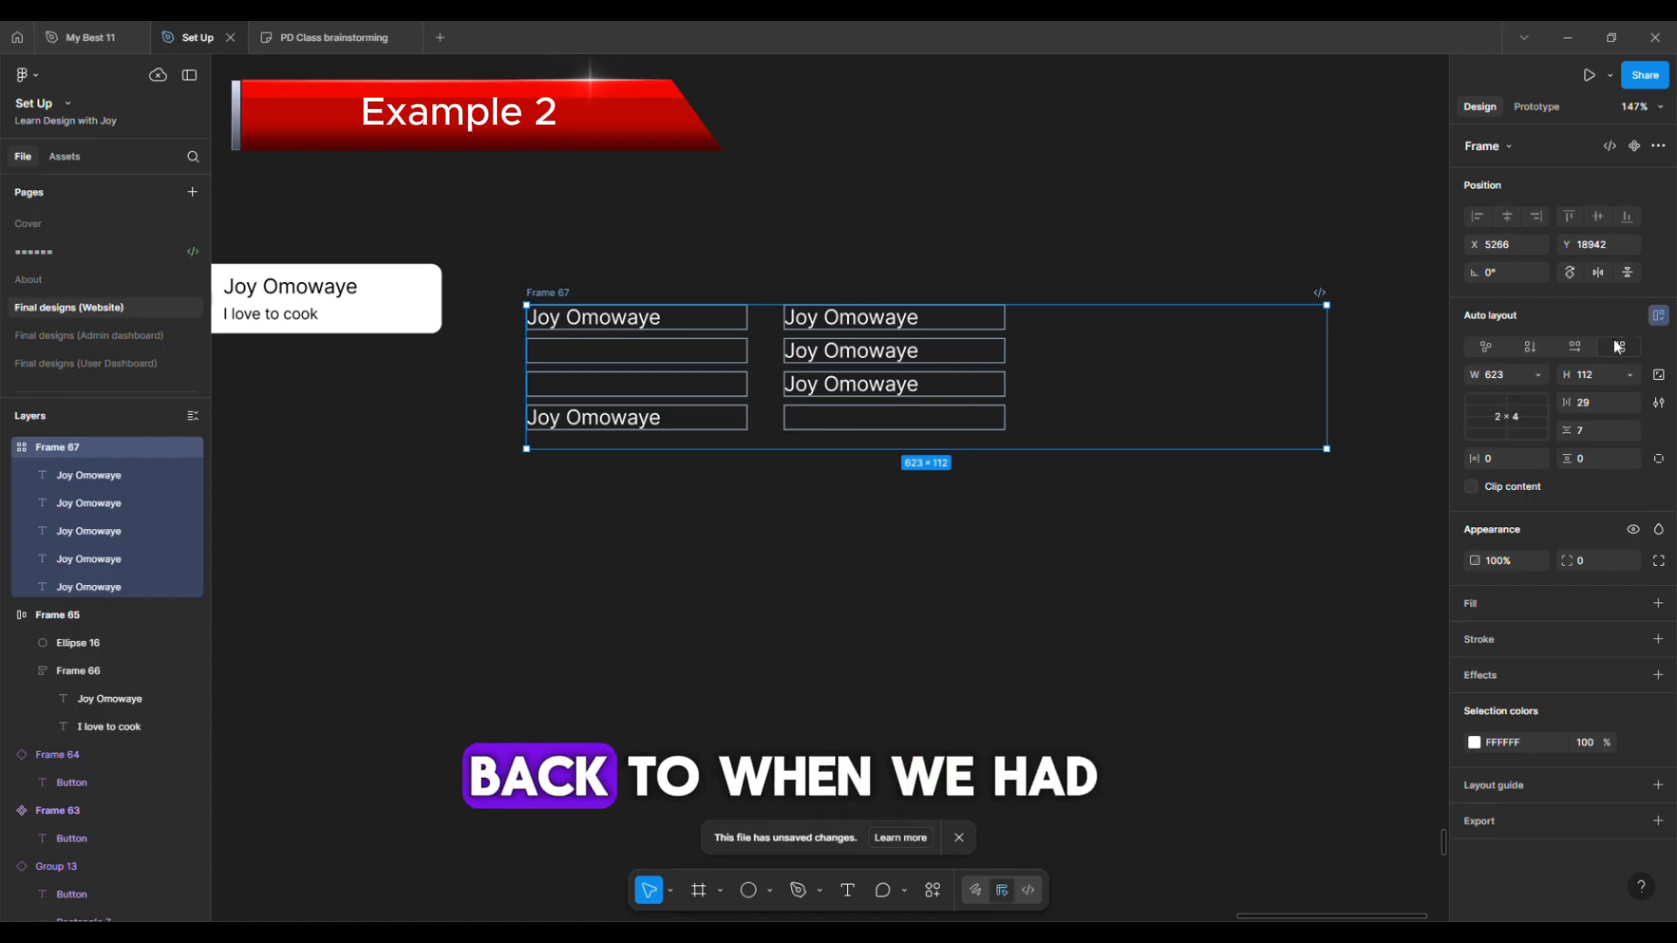
{"action": "left_click", "coordinate": [1526, 349]}
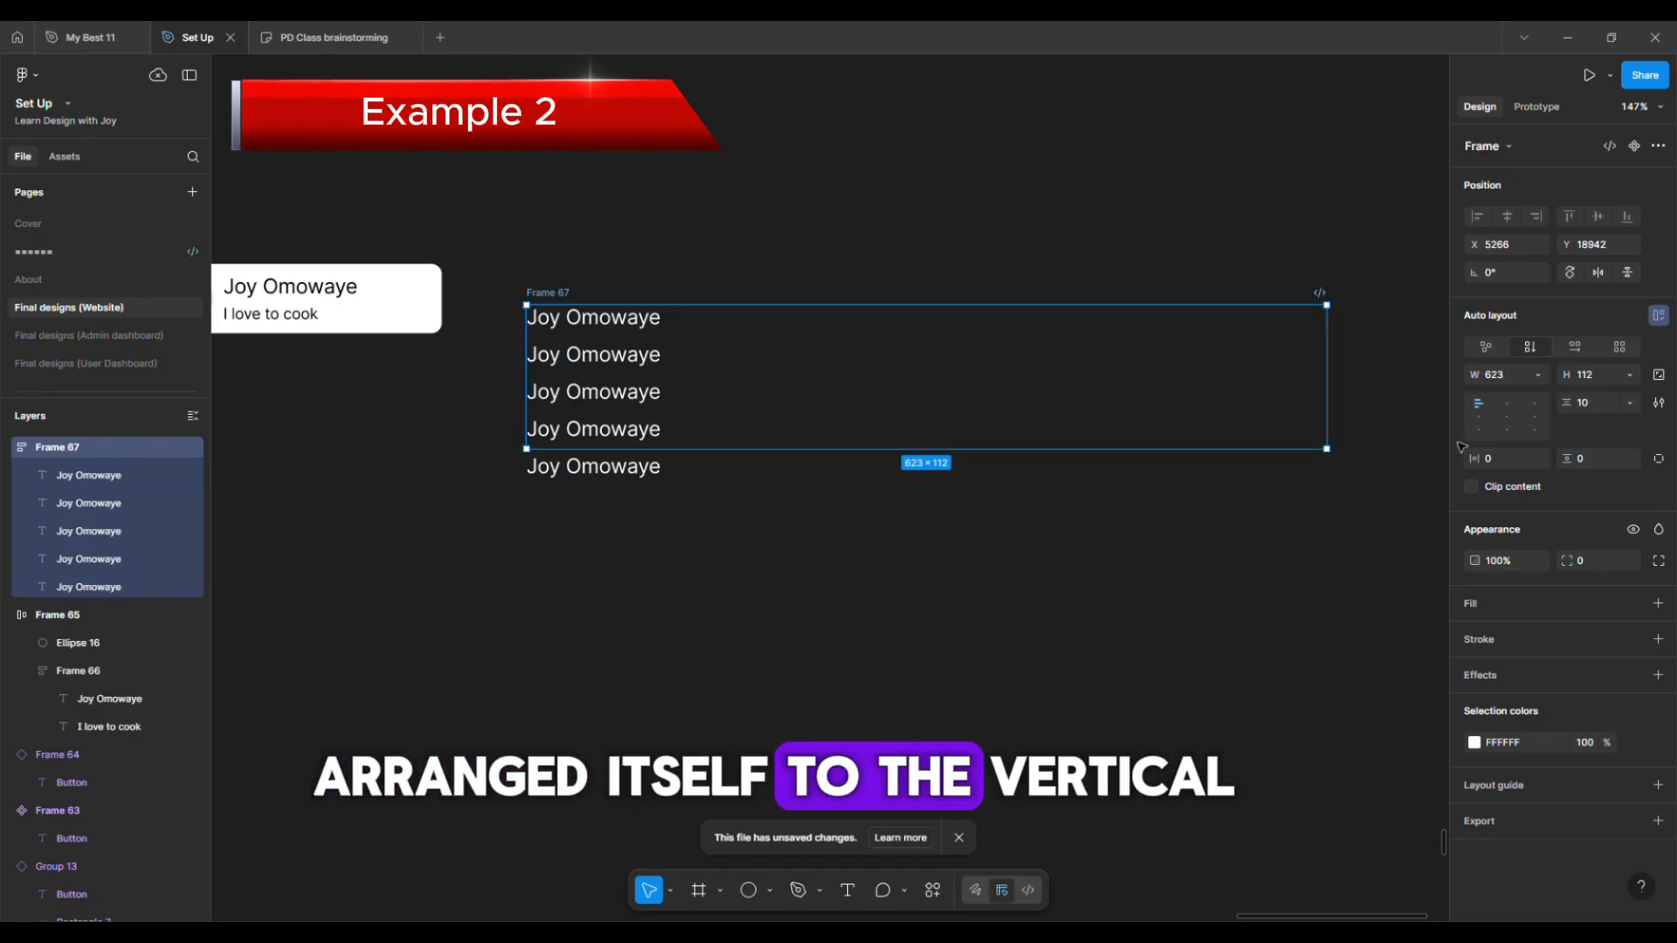
Set Frame 67's height and width to Hug contents
{"action": "left_click", "coordinate": [1535, 377]}
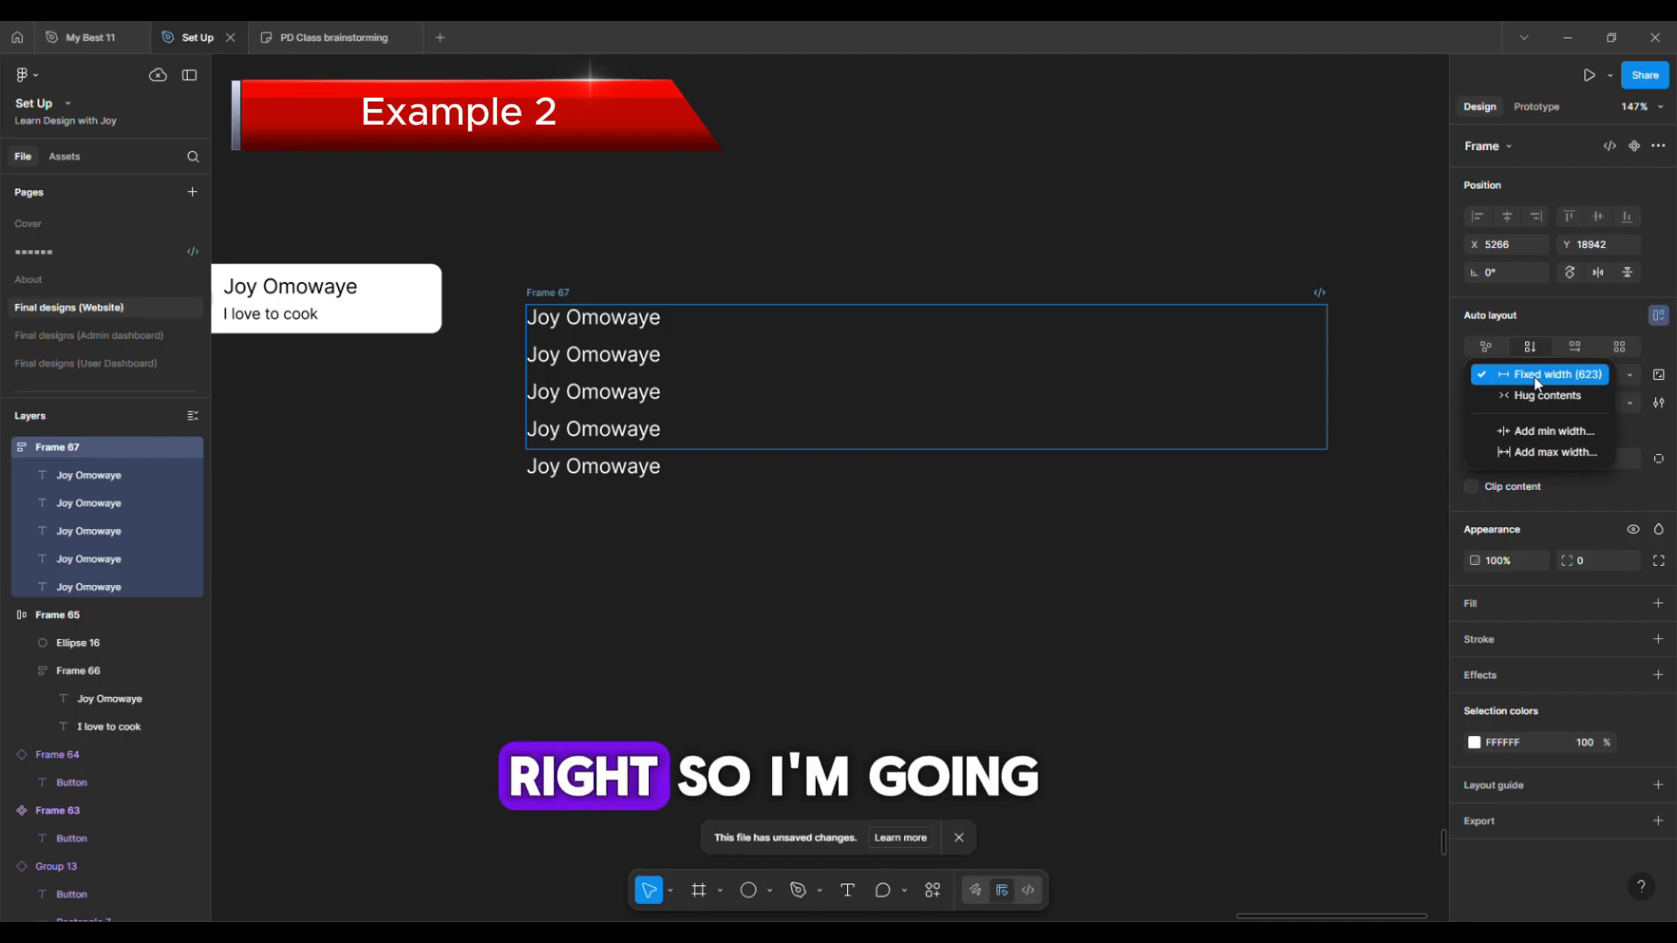
{"action": "left_click", "coordinate": [1632, 373]}
{"action": "left_click", "coordinate": [1631, 373]}
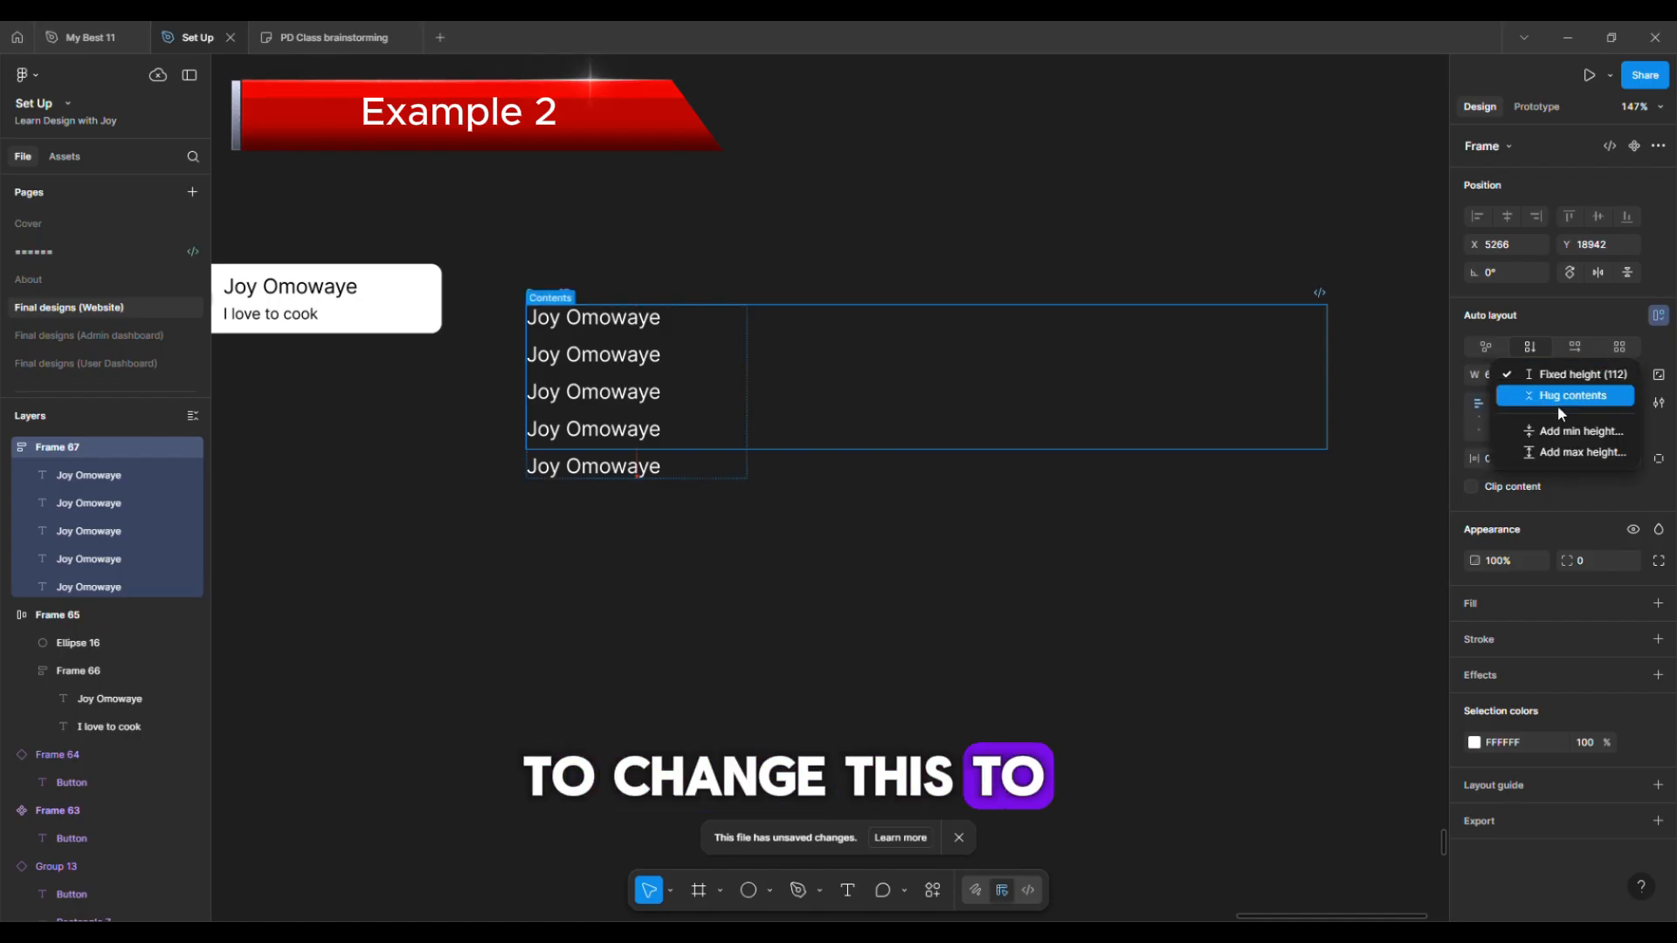
{"action": "left_click", "coordinate": [1563, 396]}
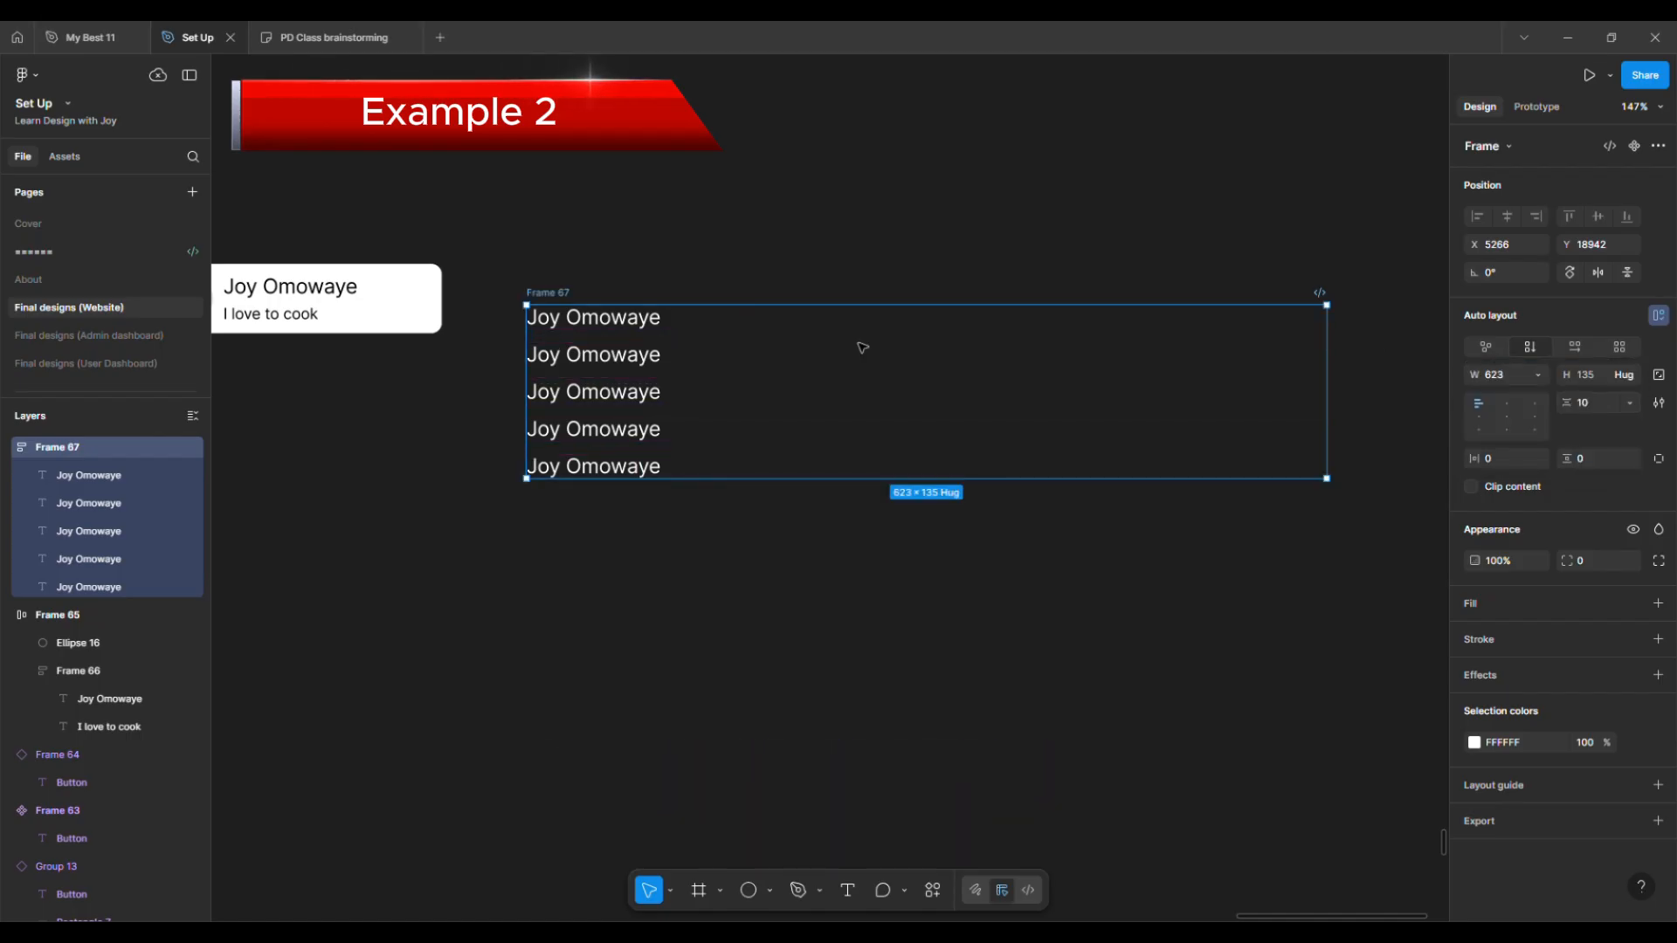
{"action": "scroll", "coordinate": [442, 343], "scroll_direction": "up", "scroll_amount": 5}
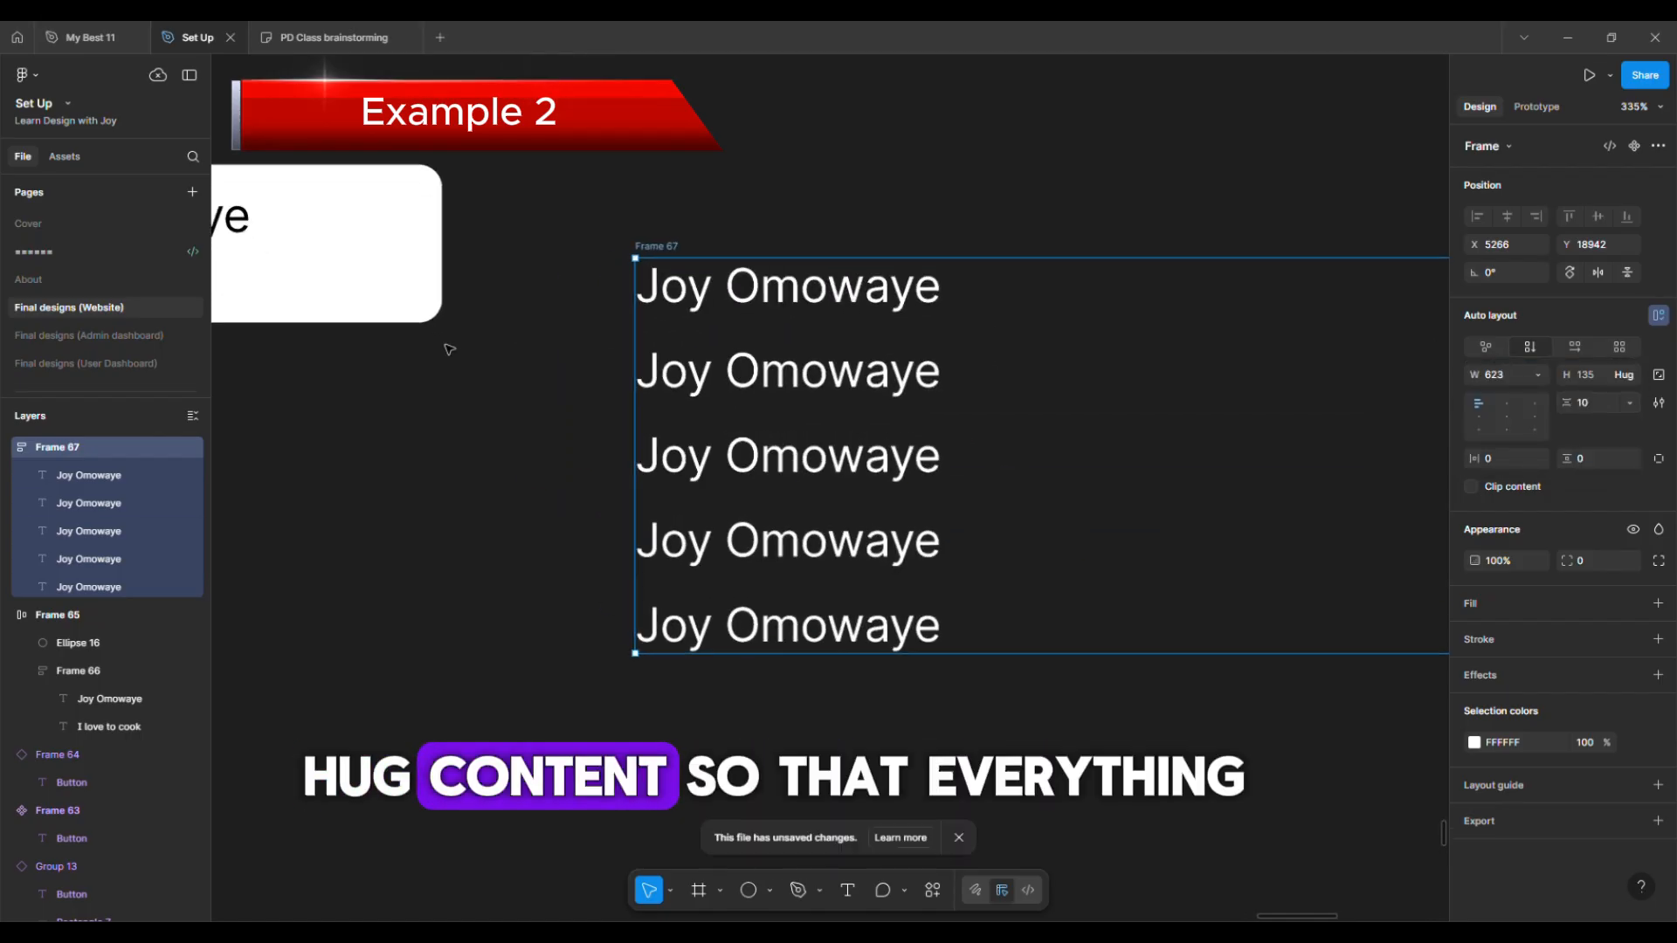
{"action": "left_click", "coordinate": [879, 365]}
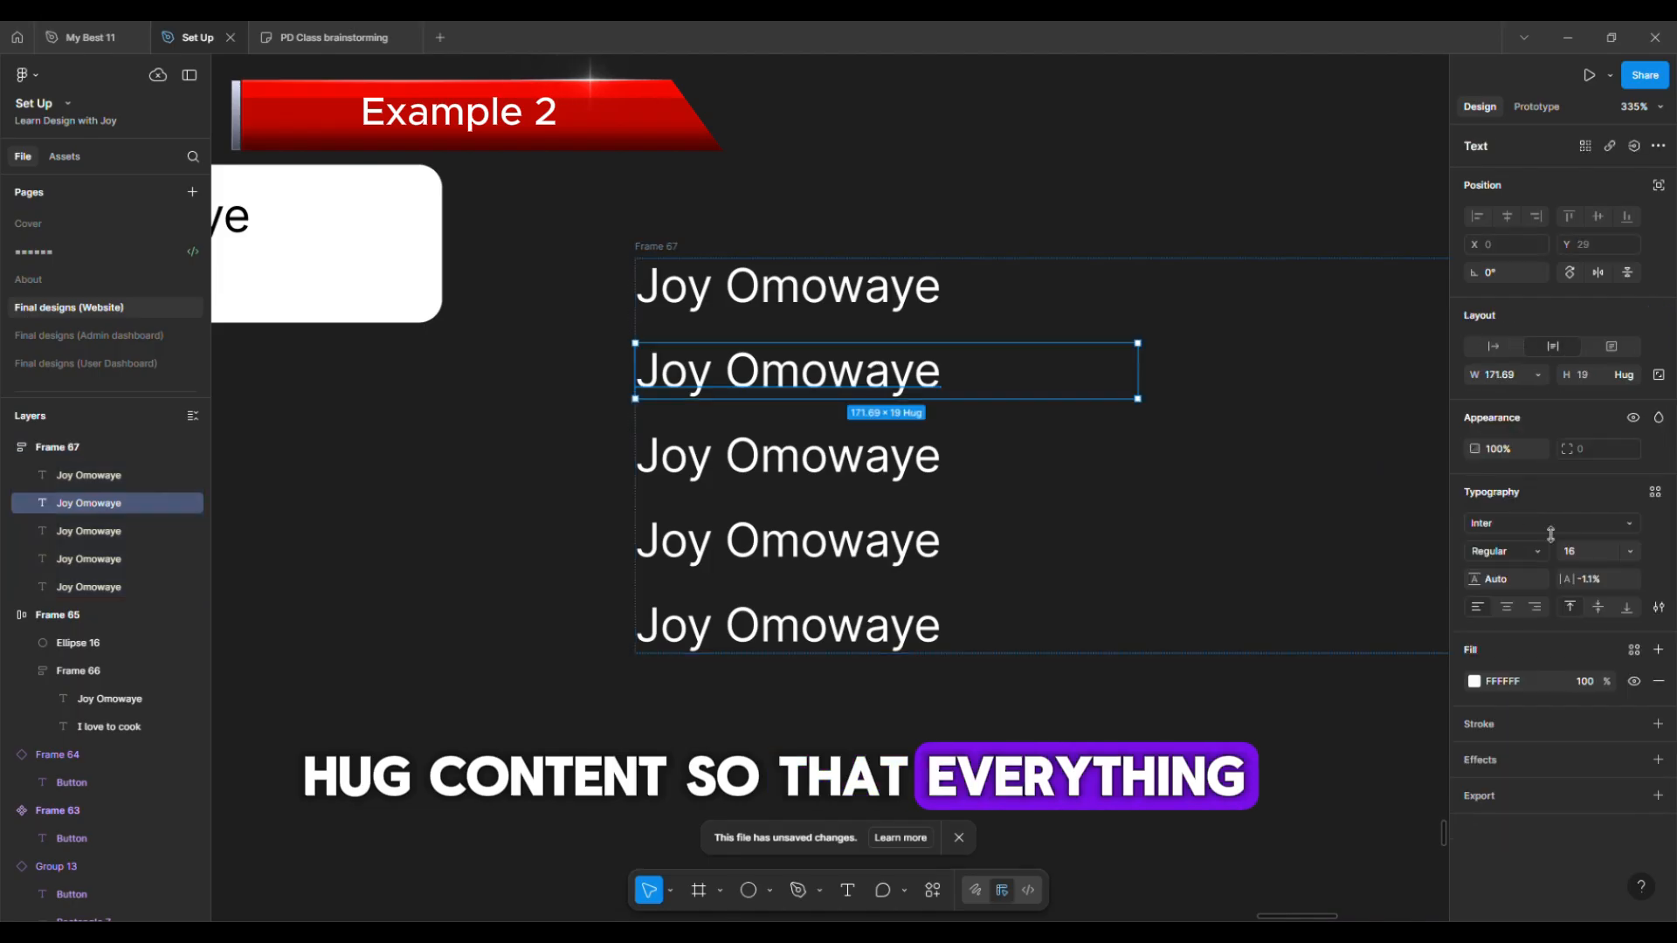
{"action": "left_click", "coordinate": [658, 249]}
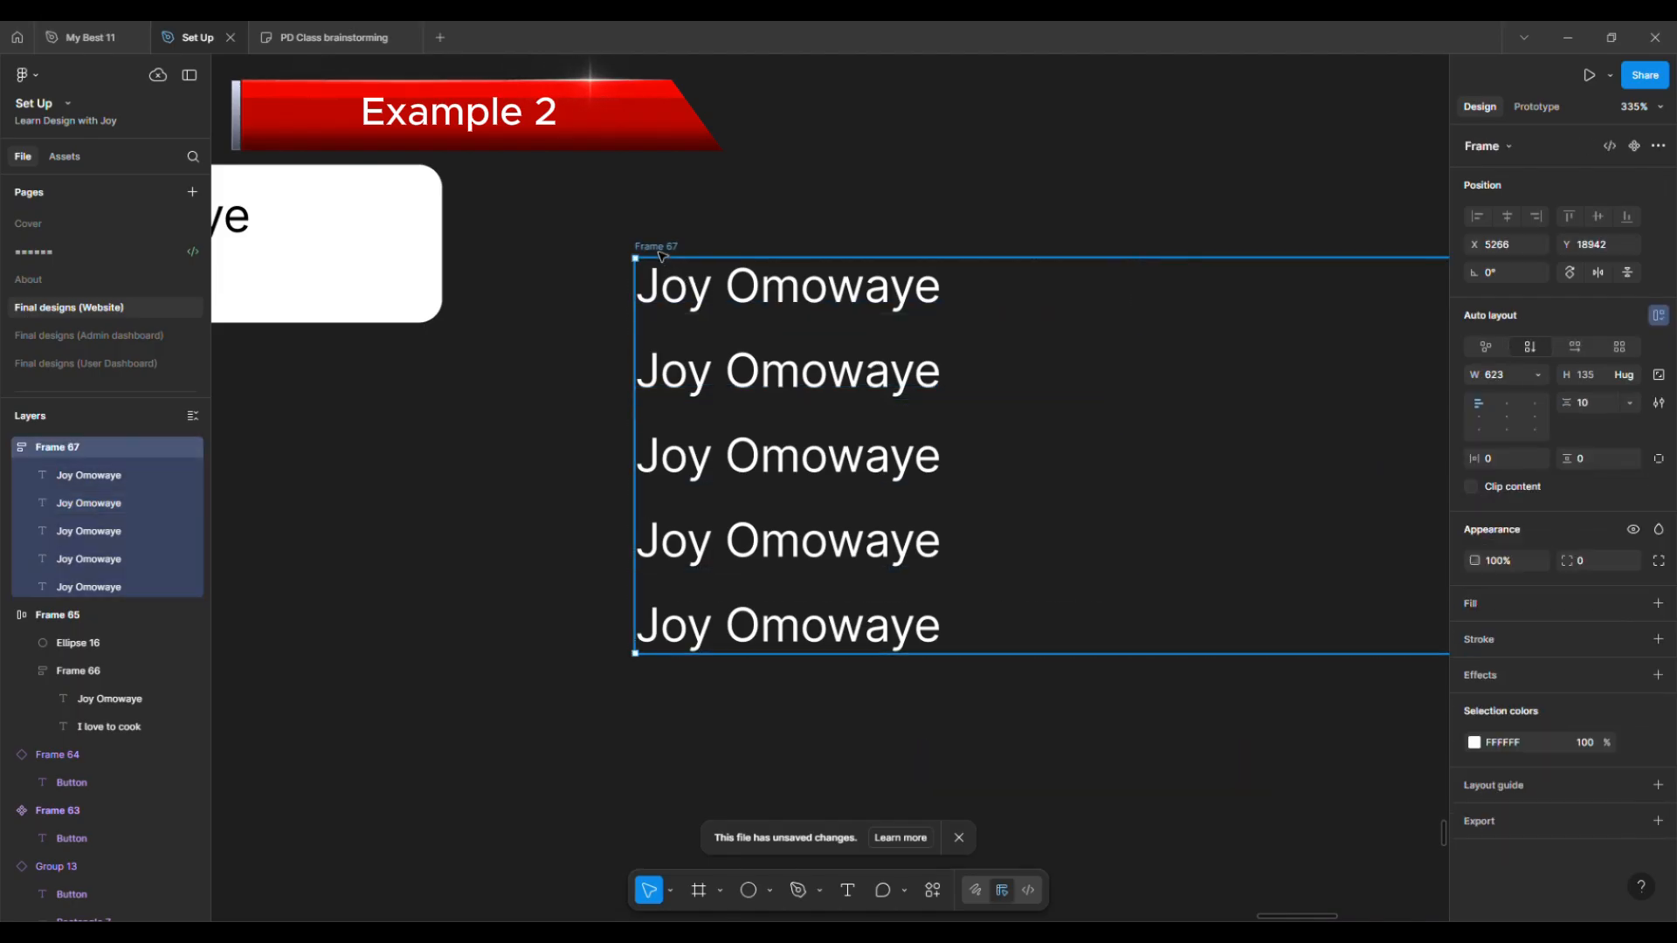
{"action": "left_click", "coordinate": [1538, 375]}
{"action": "left_click", "coordinate": [1534, 400]}
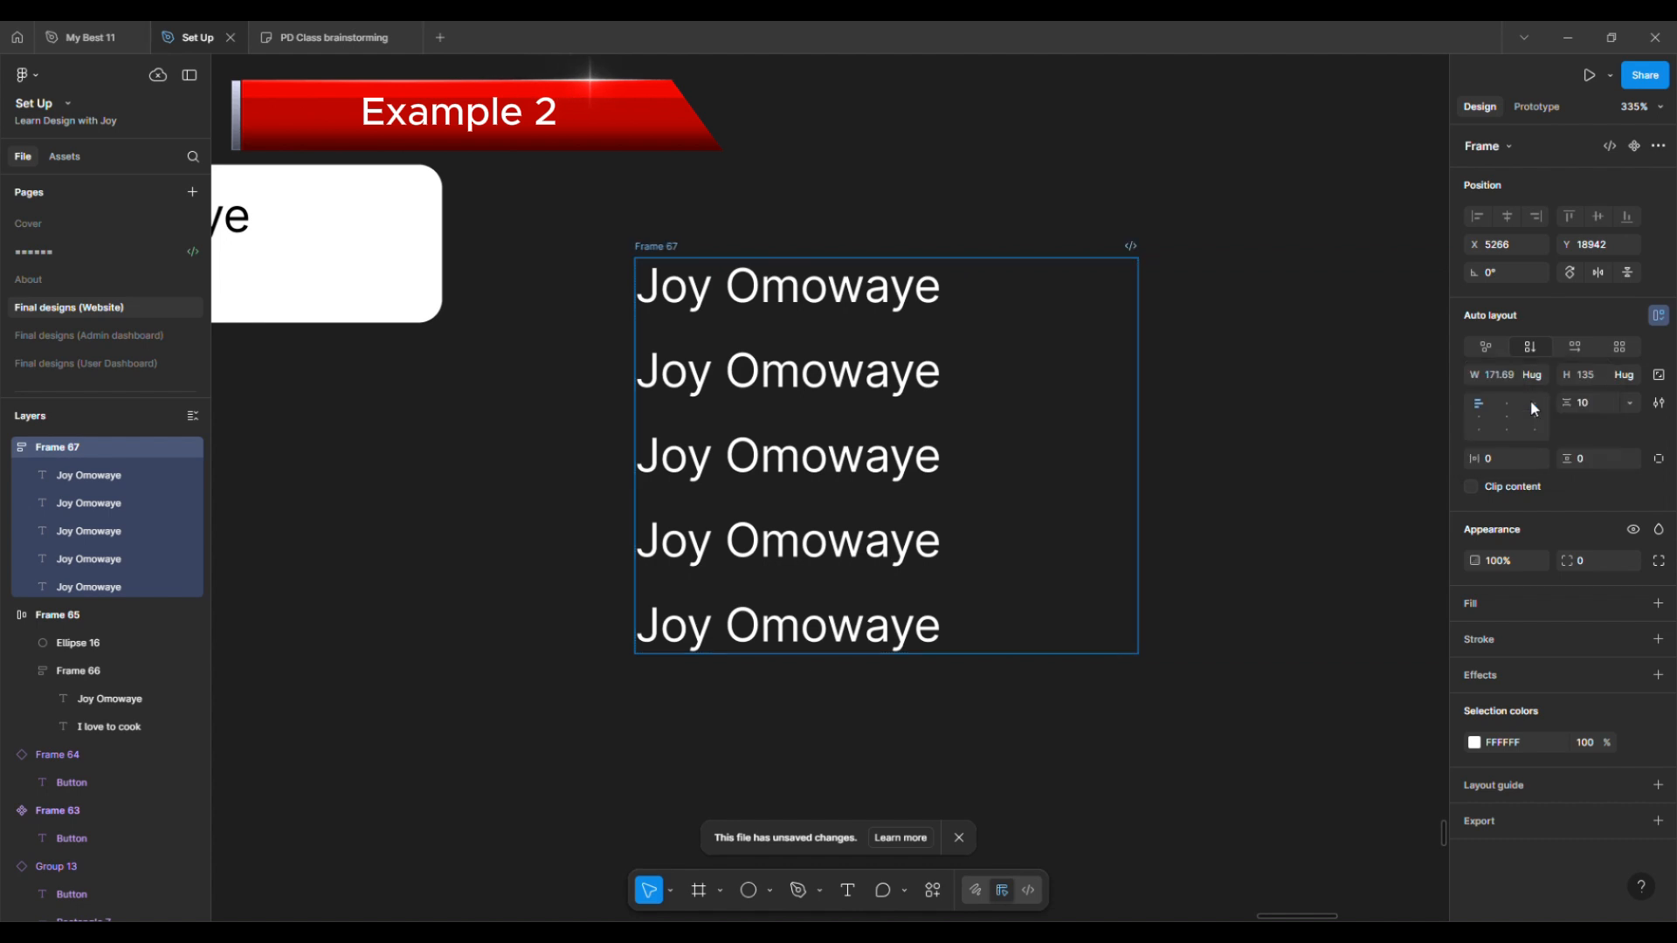
Set the five name texts' width to Hug contents, shrinking the frame to 105 × 135
{"action": "key", "text": "Return"}
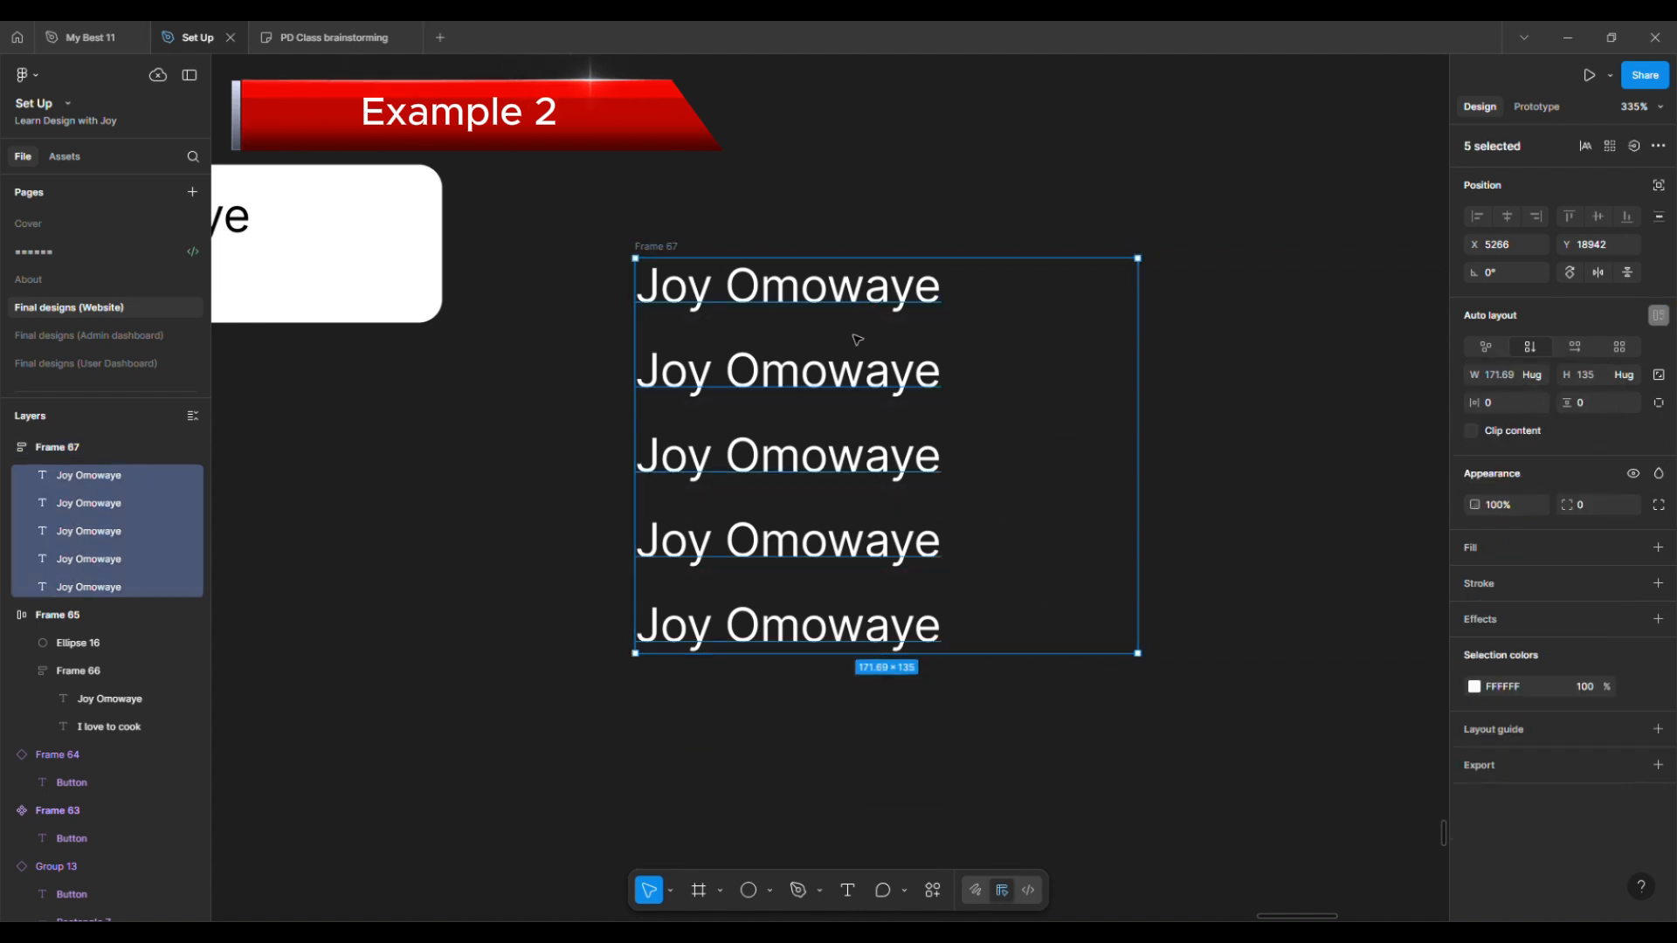
{"action": "left_click", "coordinate": [1540, 373]}
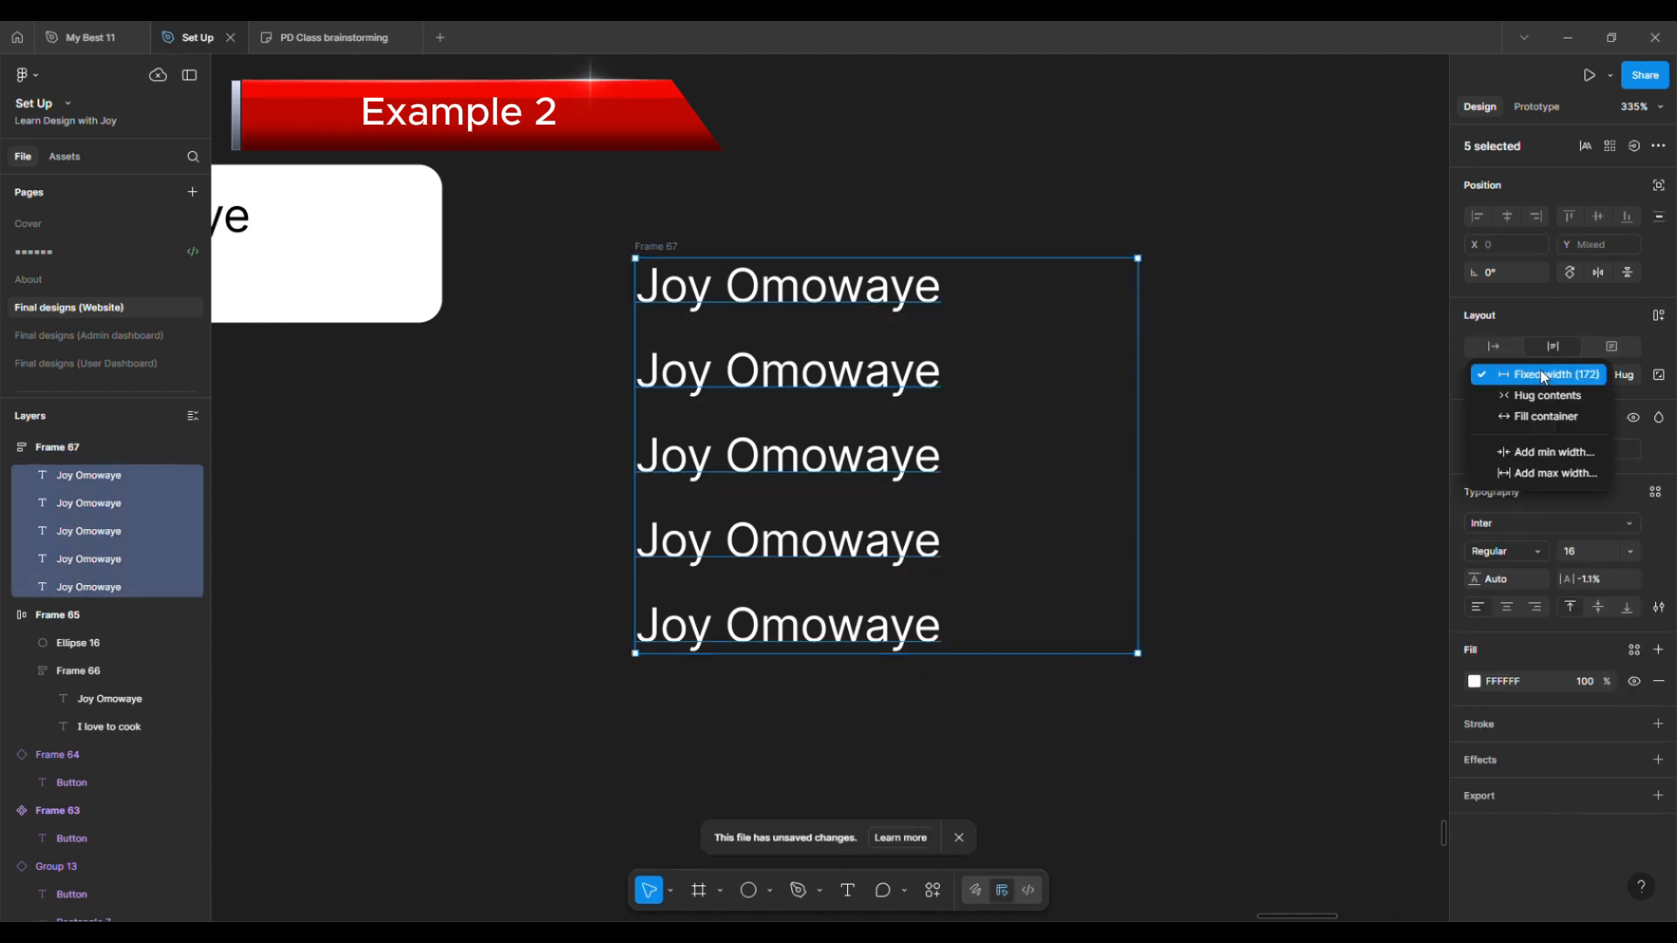
{"action": "left_click", "coordinate": [1533, 397]}
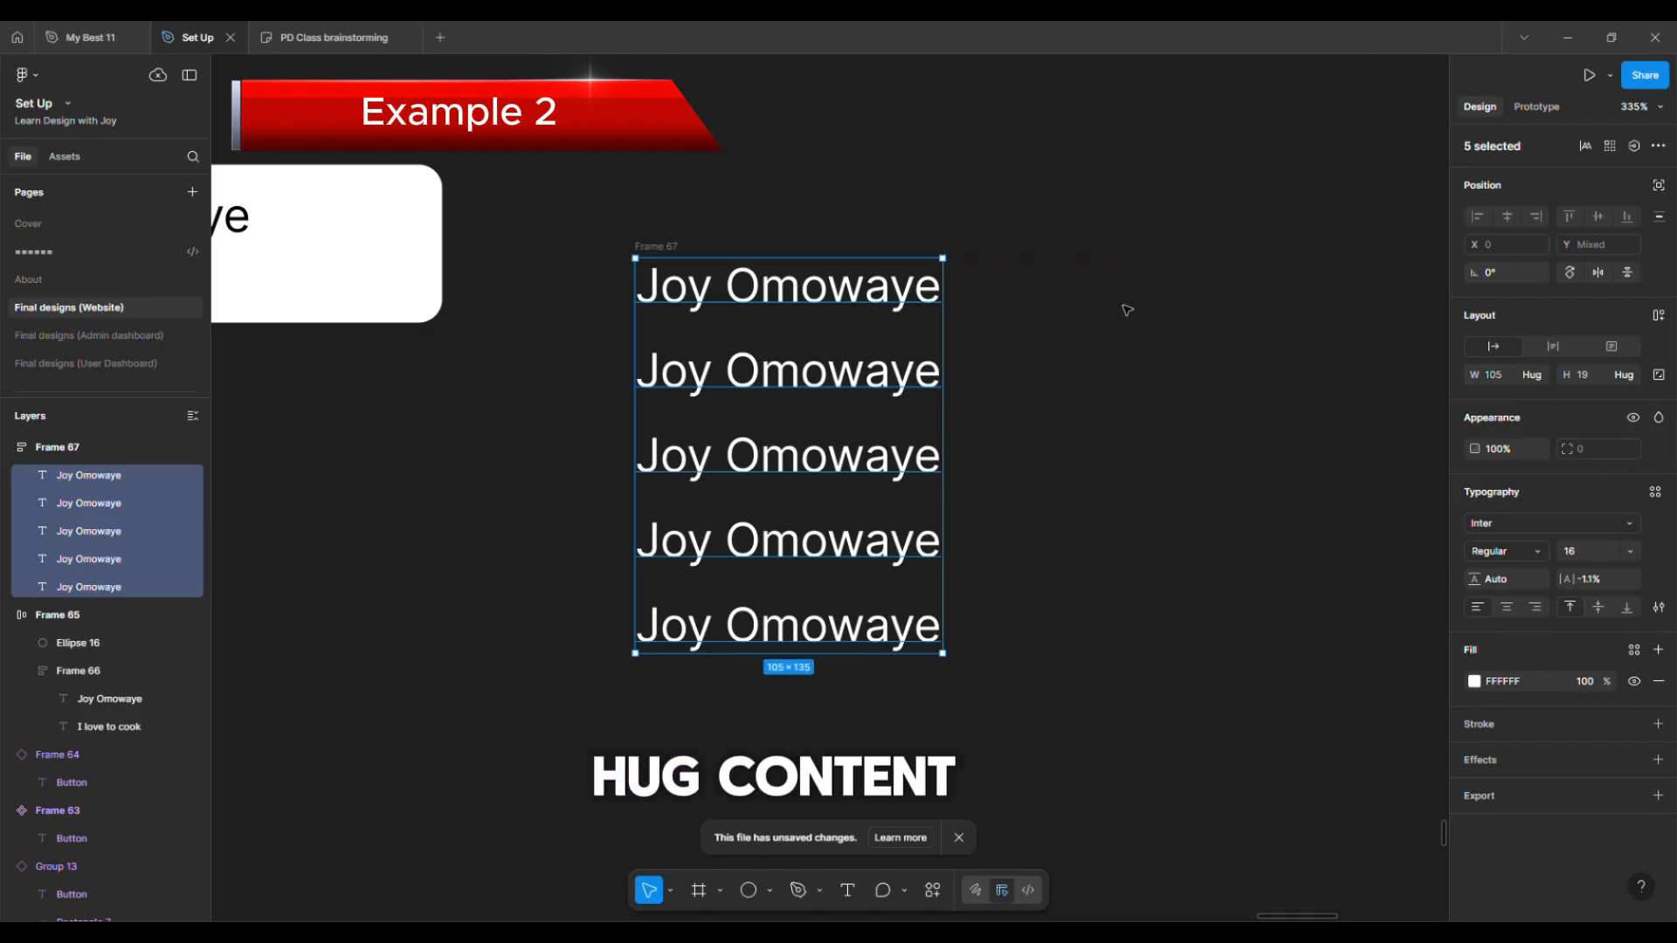
{"action": "left_click", "coordinate": [1354, 347]}
{"action": "left_click", "coordinate": [665, 247]}
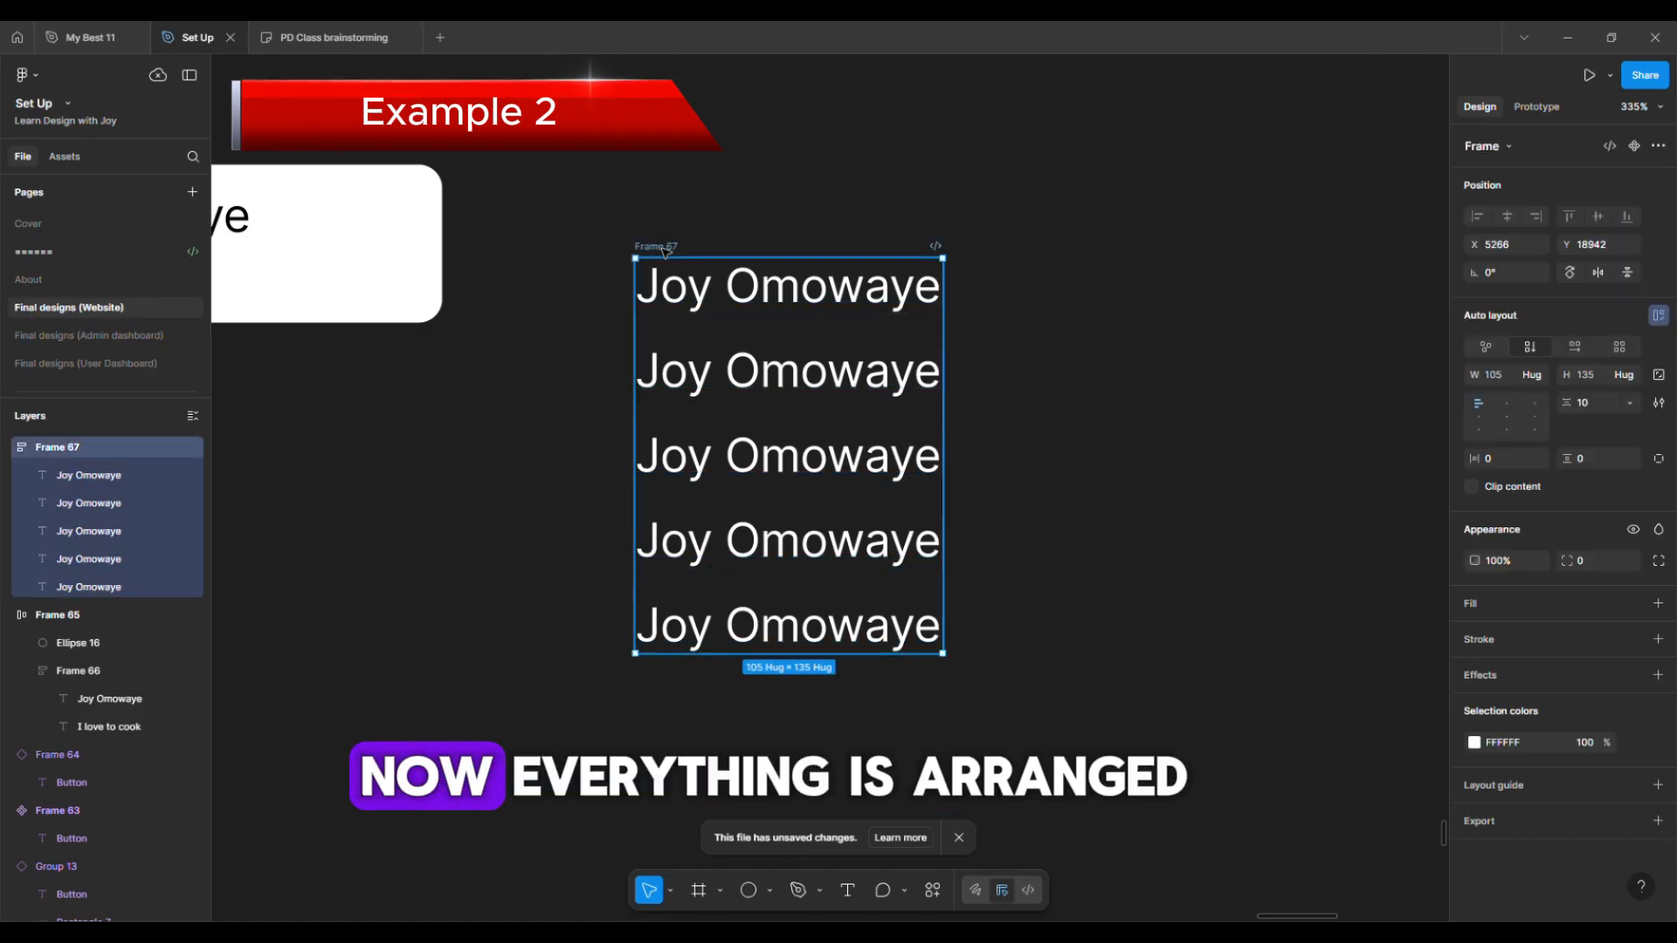
{"action": "scroll", "coordinate": [665, 247], "scroll_direction": "down", "scroll_amount": 3}
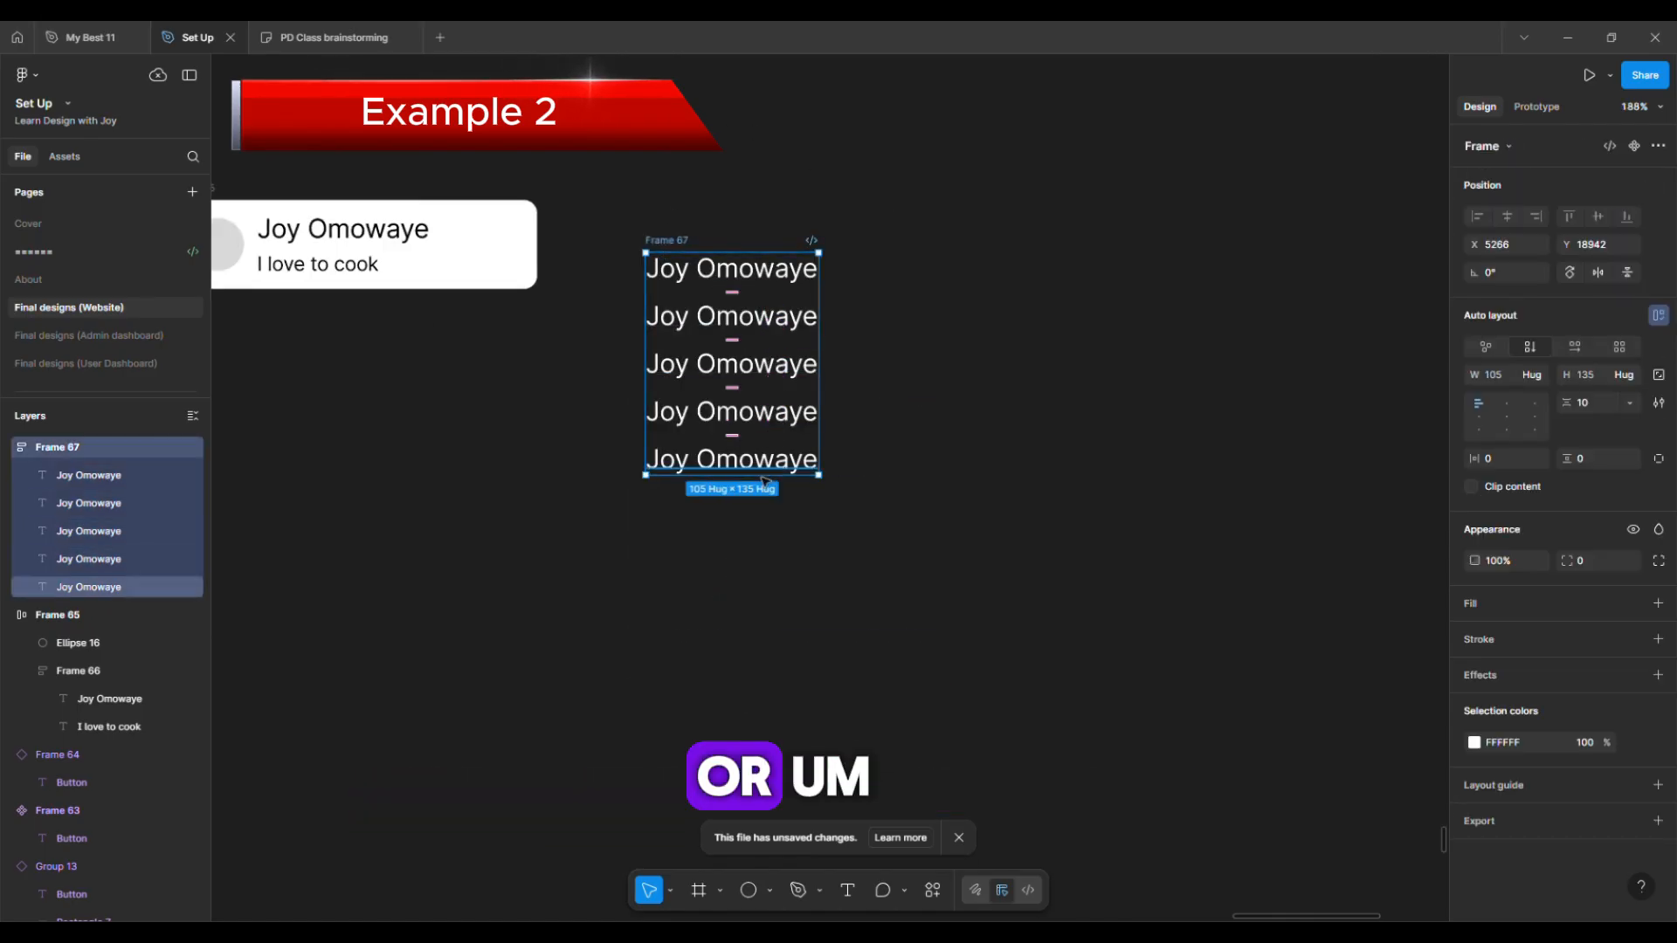
Set the auto-layout gap between the names to 24
{"action": "left_click", "coordinate": [1587, 403]}
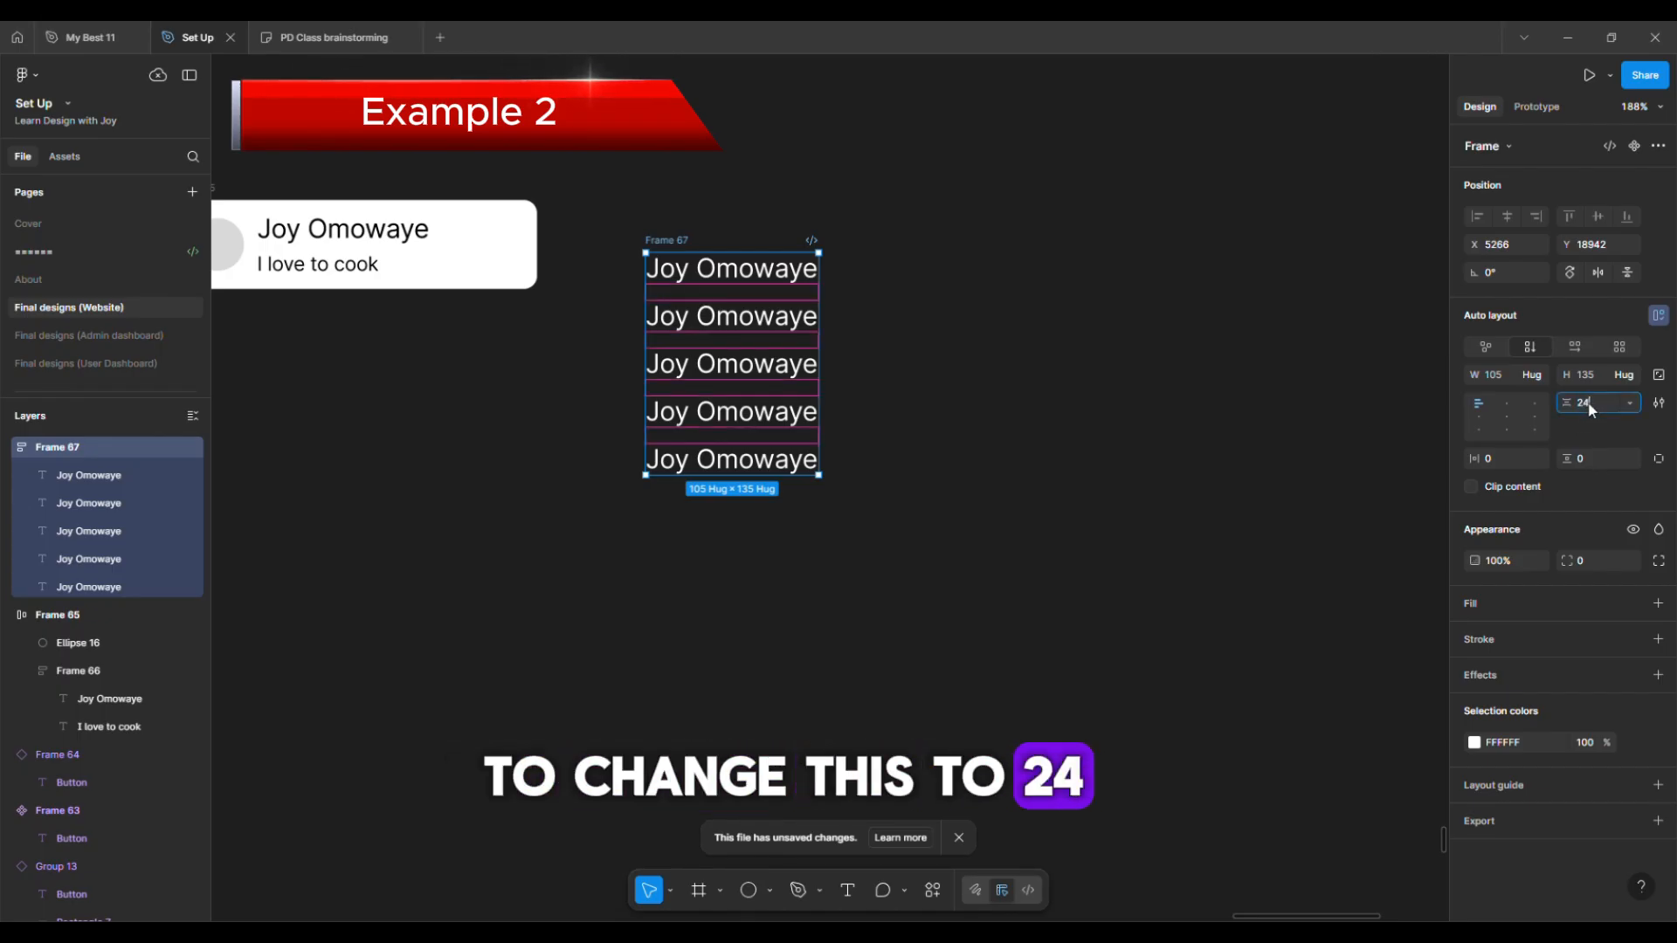
{"action": "type", "text": "24"}
{"action": "key", "text": "Return"}
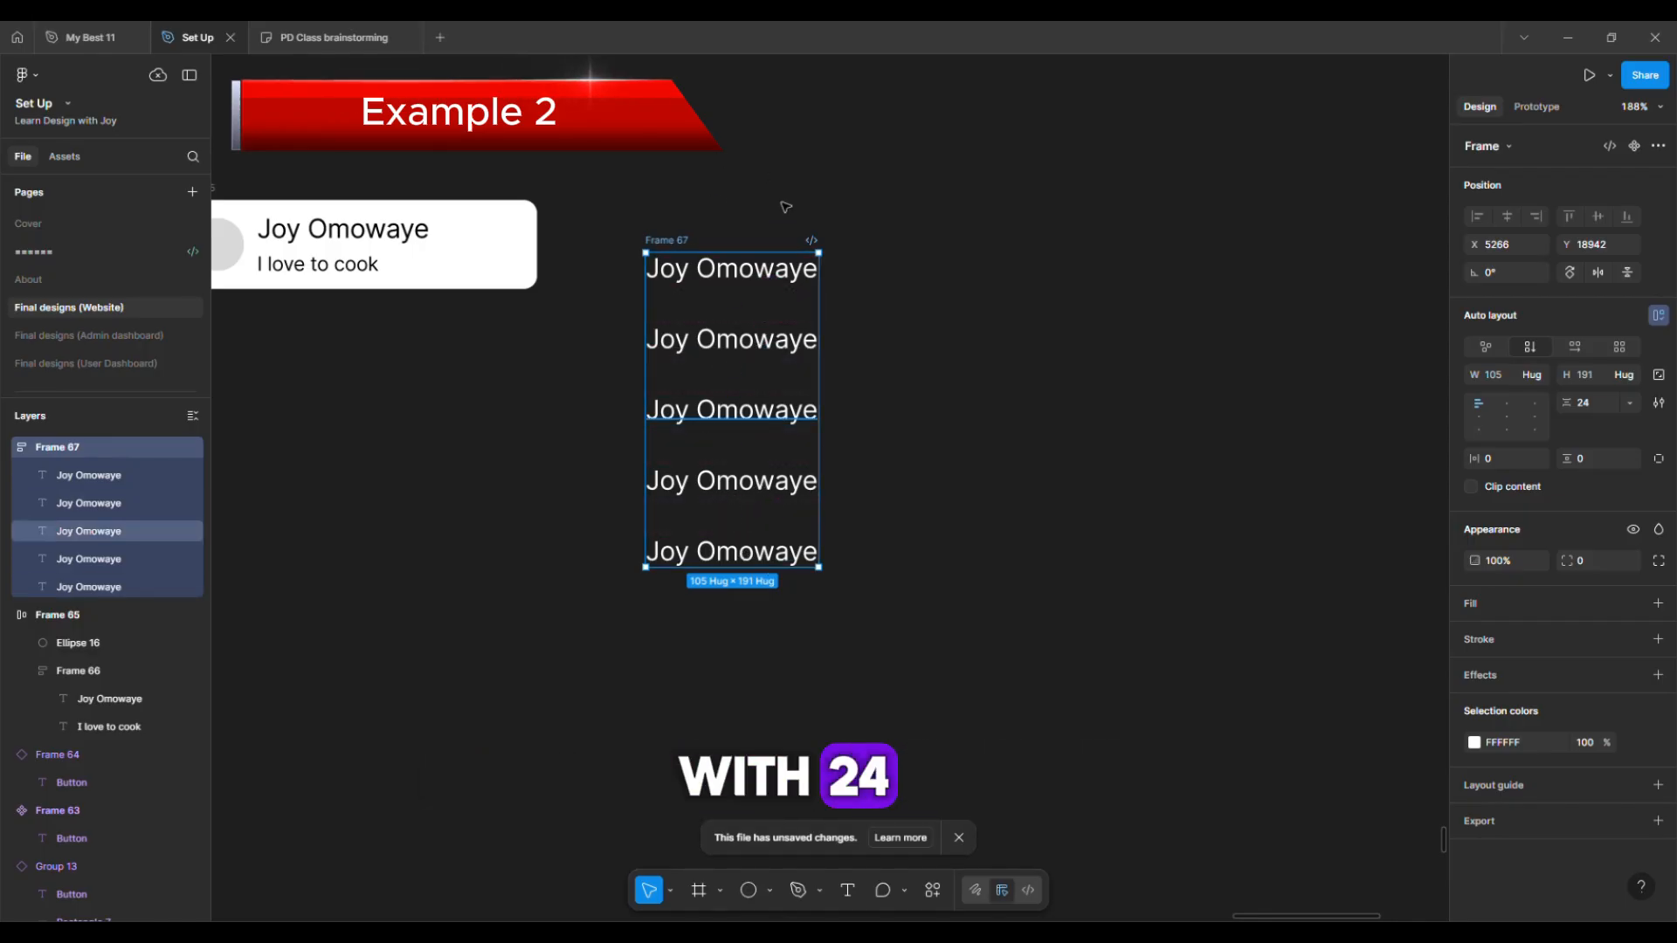
Preview a horizontal layout, then switch Frame 67 back to vertical
{"action": "left_click", "coordinate": [1597, 407]}
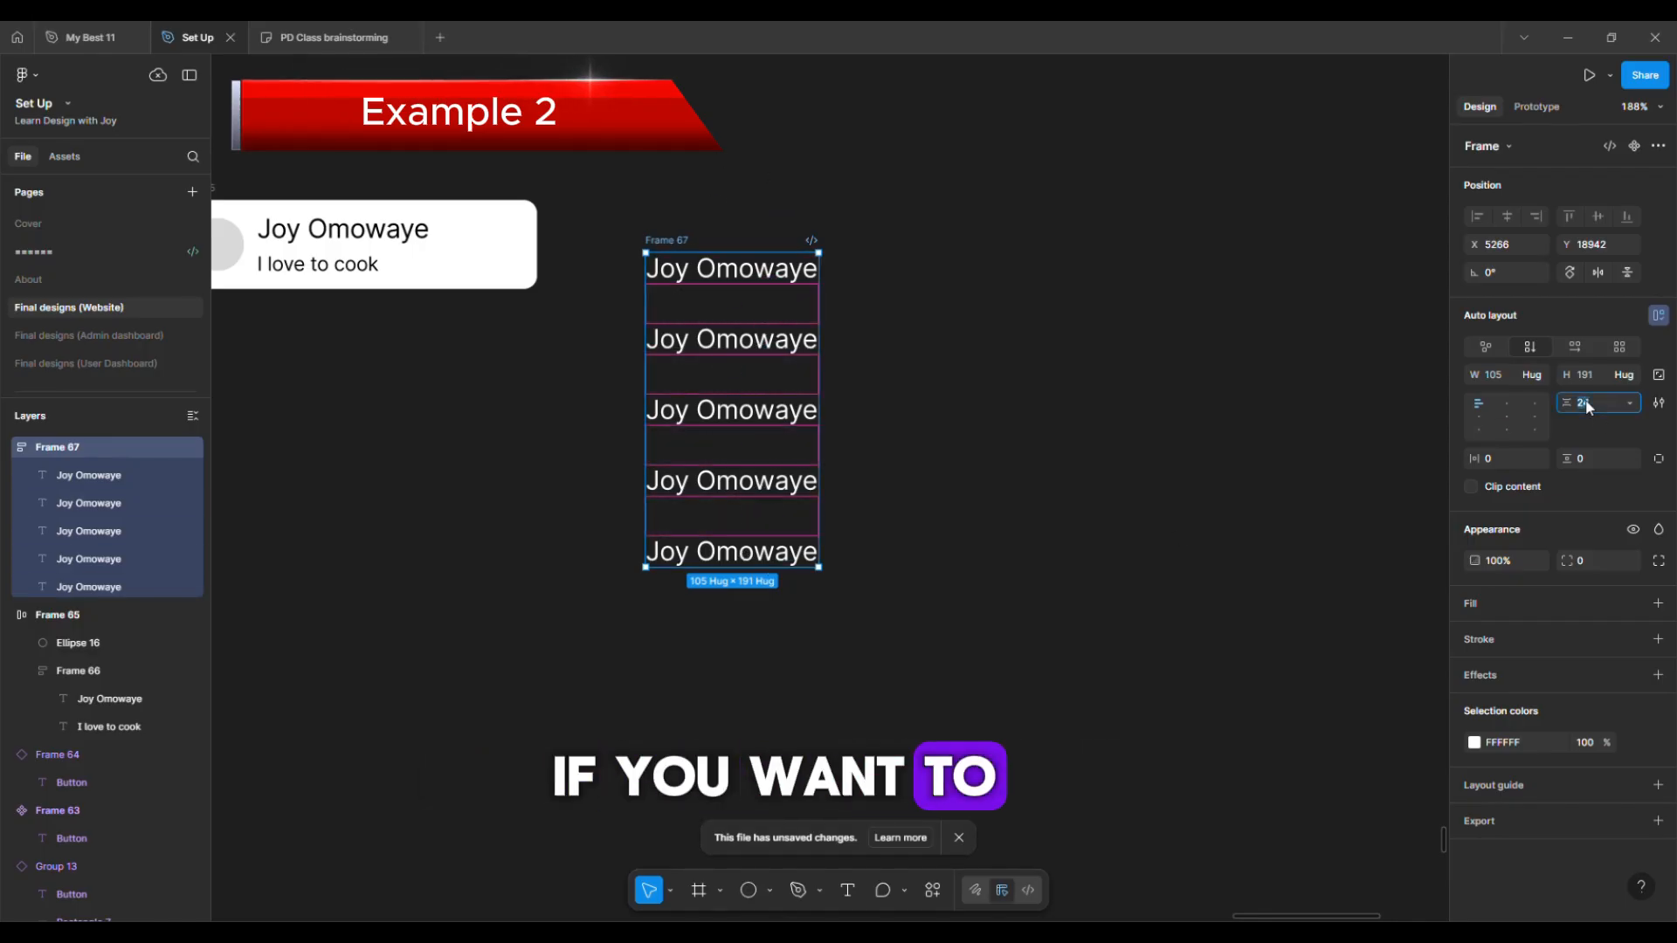
{"action": "left_click", "coordinate": [1579, 345]}
{"action": "scroll", "coordinate": [926, 406], "scroll_direction": "down", "scroll_amount": 5}
{"action": "scroll", "coordinate": [928, 407], "scroll_direction": "right", "scroll_amount": 2}
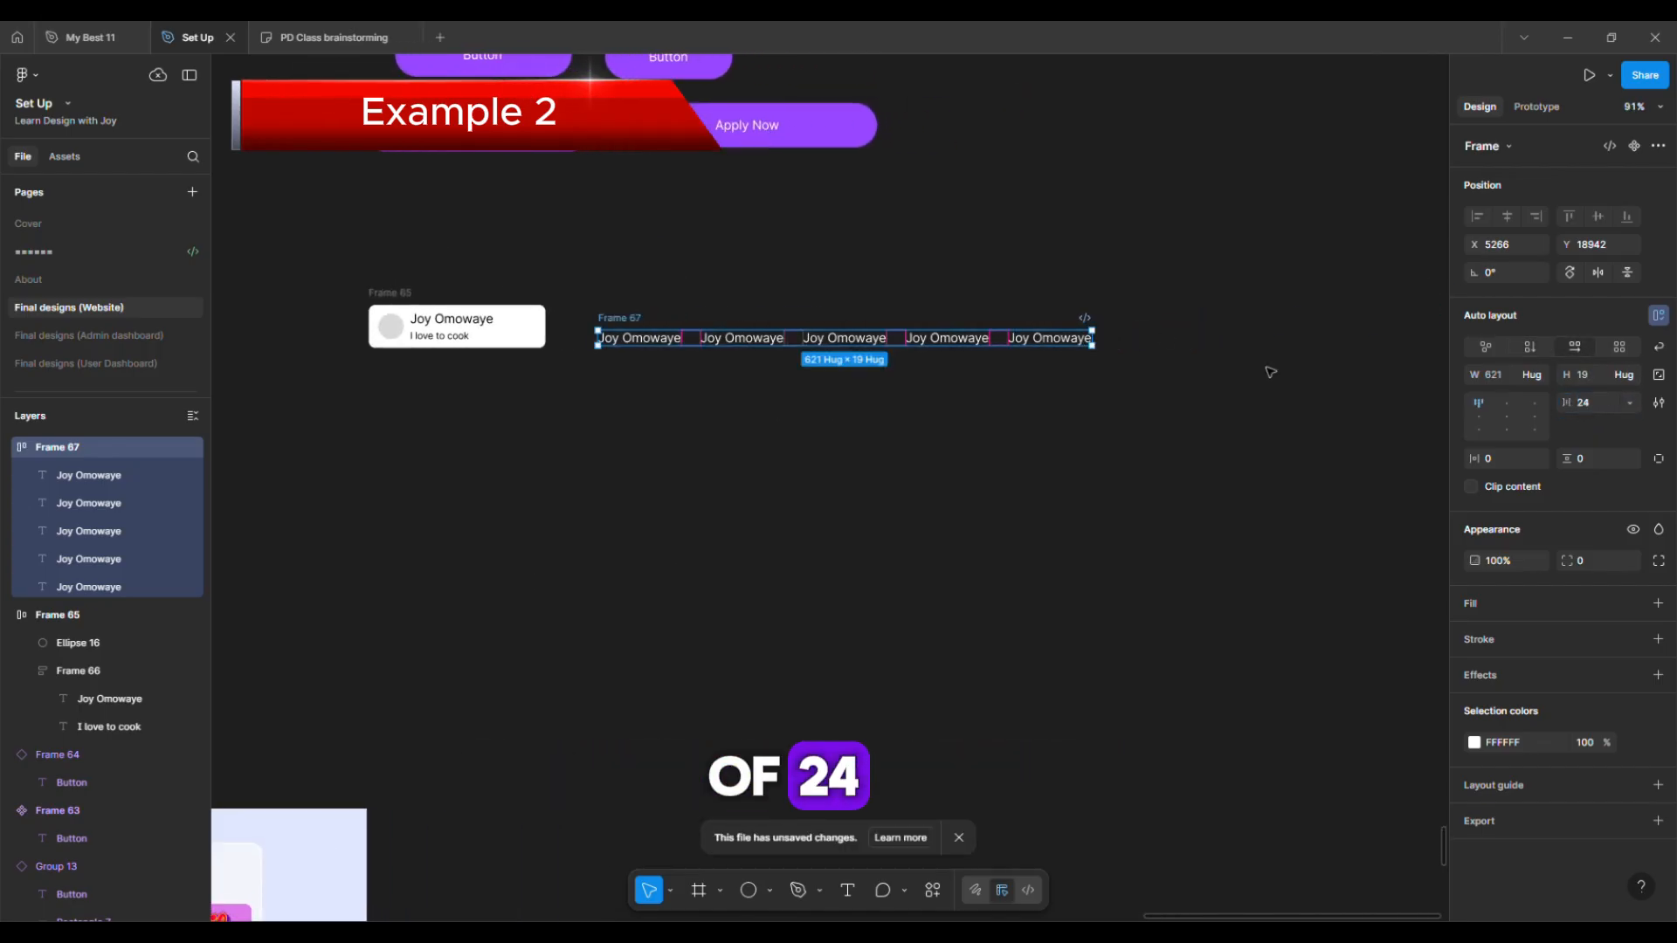
{"action": "scroll", "coordinate": [647, 364], "scroll_direction": "up", "scroll_amount": 4}
{"action": "scroll", "coordinate": [316, 412], "scroll_direction": "right", "scroll_amount": 3}
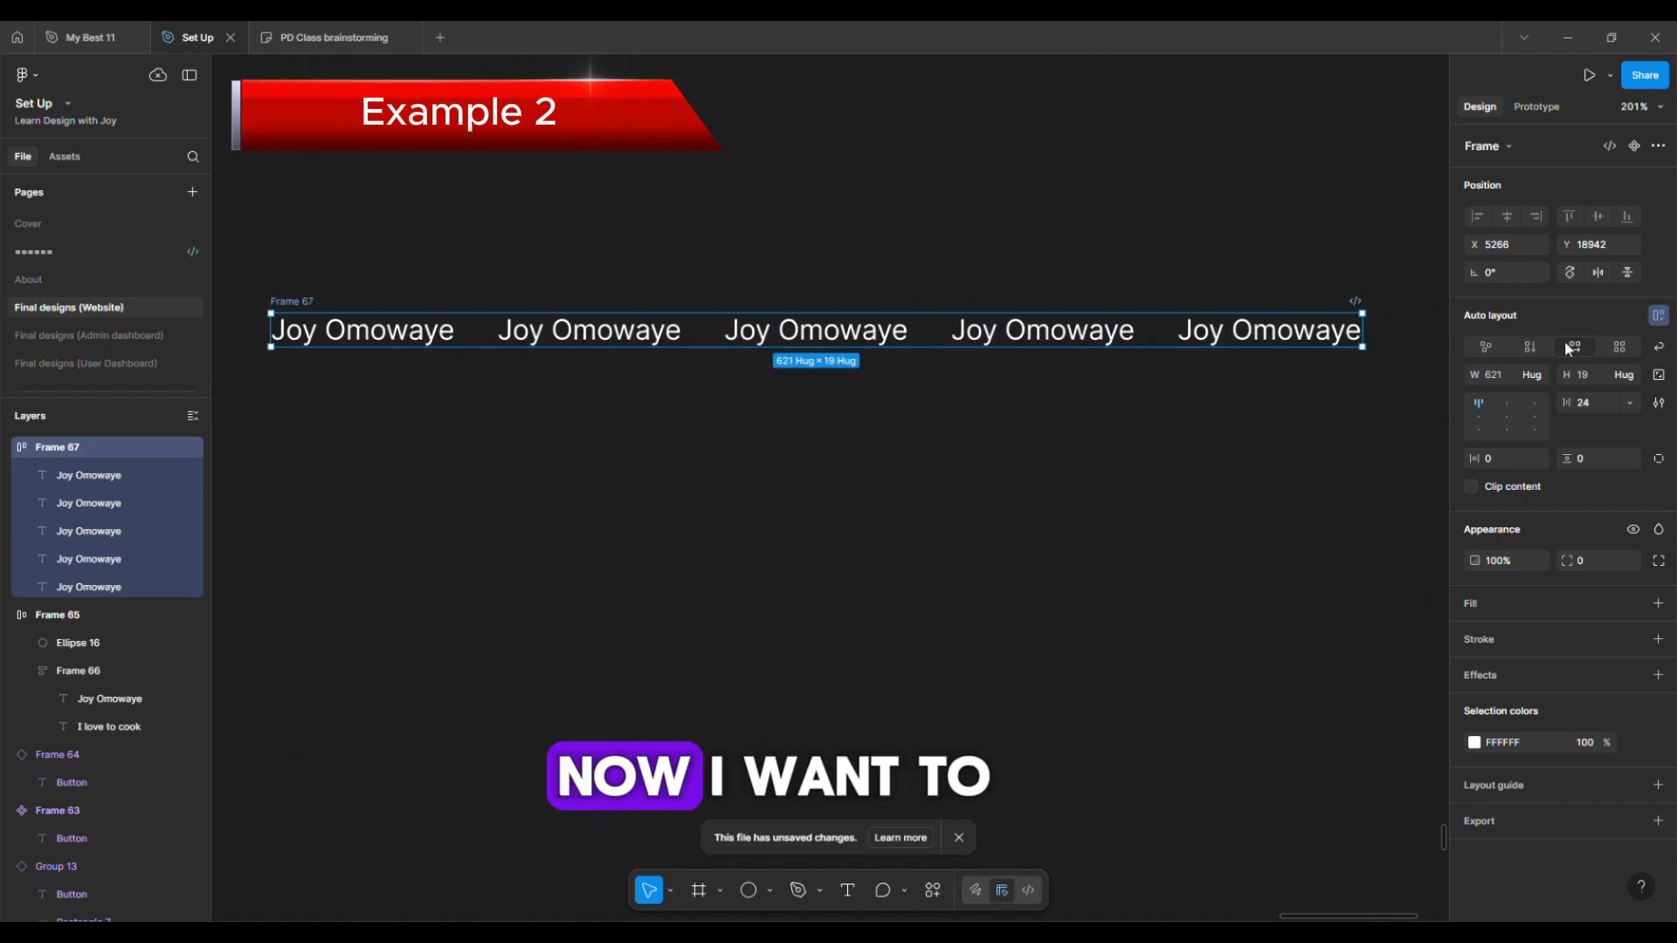
{"action": "left_click", "coordinate": [1528, 346]}
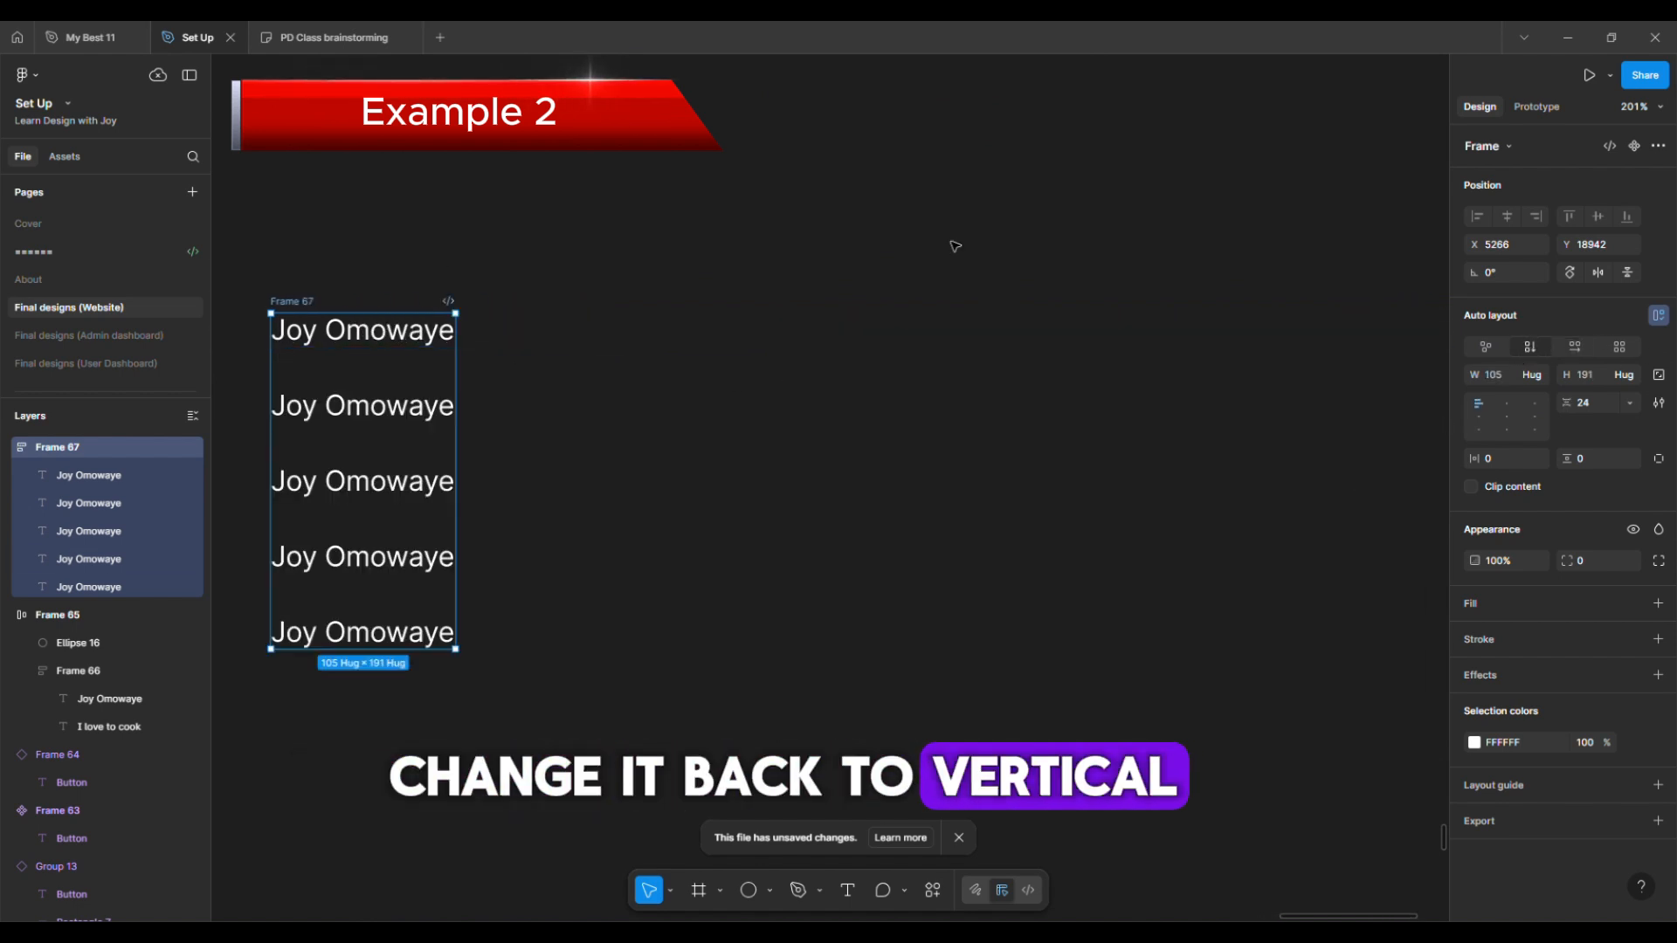
{"action": "scroll", "coordinate": [630, 592], "scroll_direction": "left", "scroll_amount": 3}
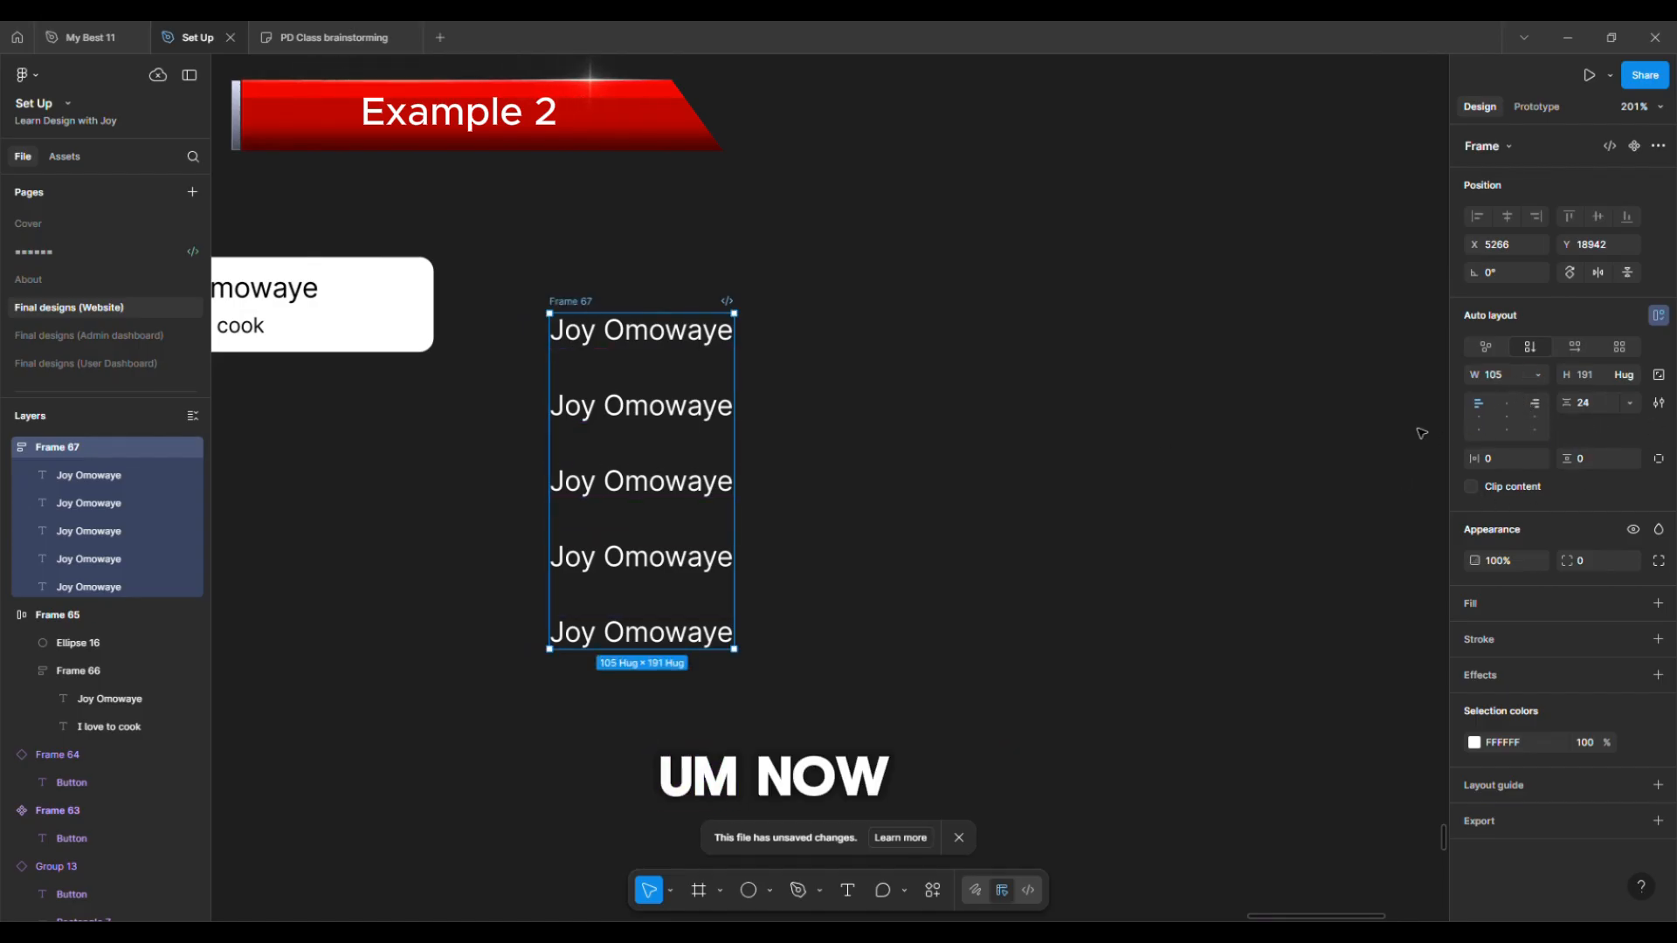
{"action": "scroll", "coordinate": [1324, 473], "scroll_direction": "down", "scroll_amount": 2}
{"action": "scroll", "coordinate": [1324, 474], "scroll_direction": "right", "scroll_amount": 2}
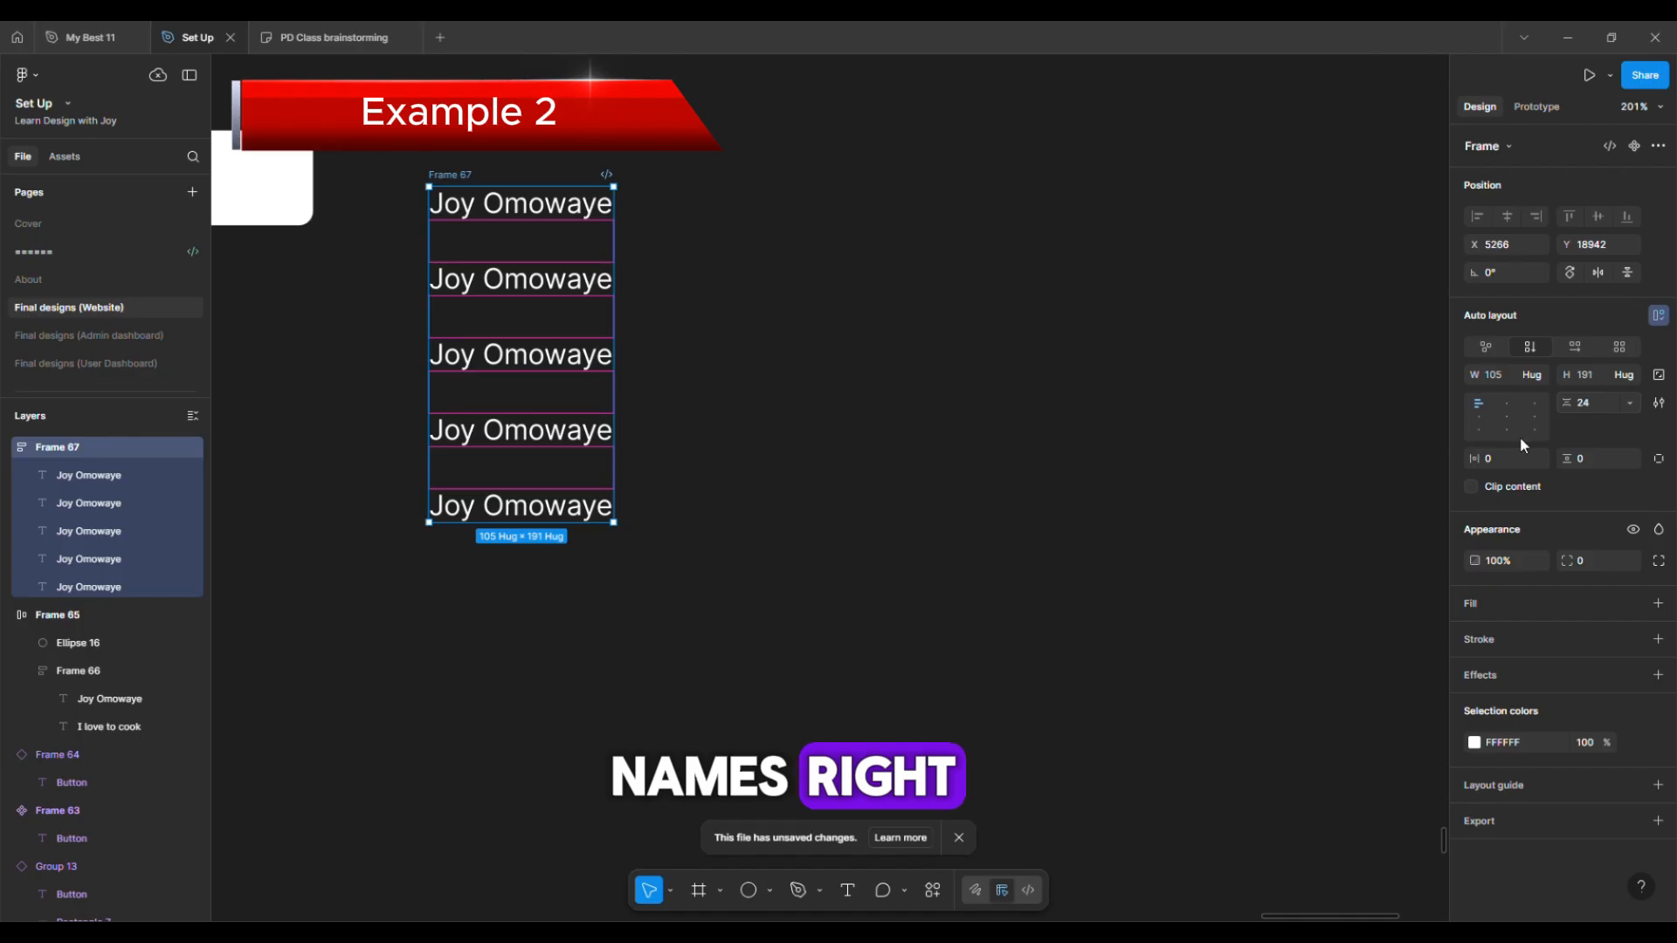
Set horizontal padding to 24 and vertical padding to 32, making the frame 153 × 255
{"action": "left_click", "coordinate": [1488, 459]}
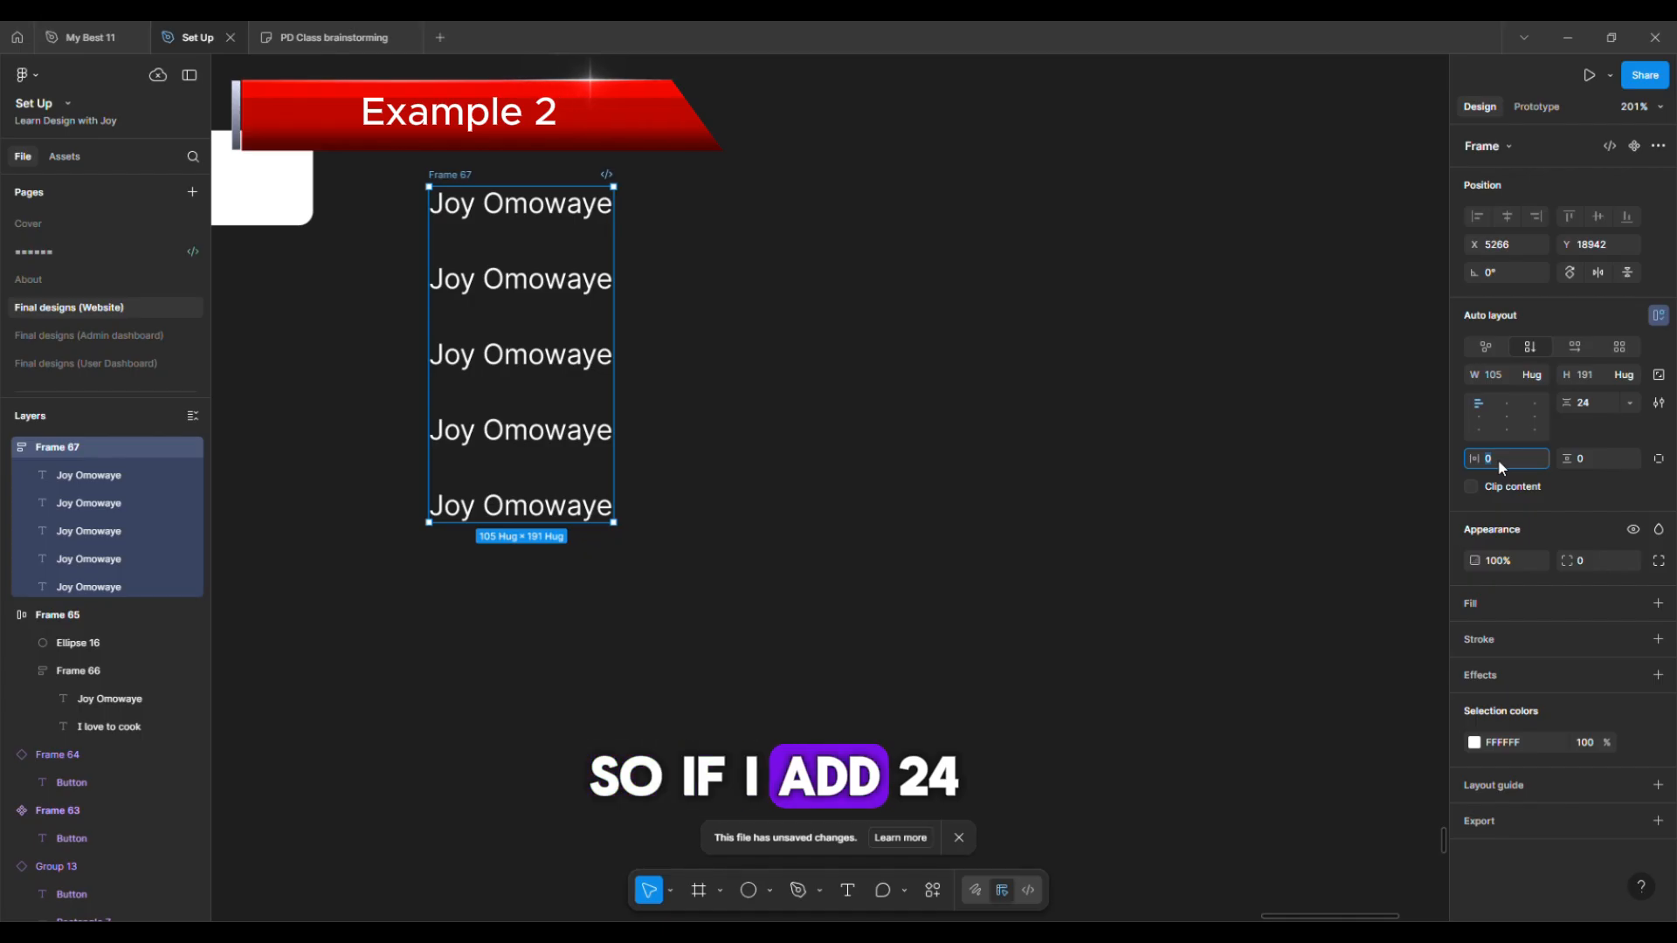
{"action": "type", "text": "4"}
{"action": "key", "text": "Return"}
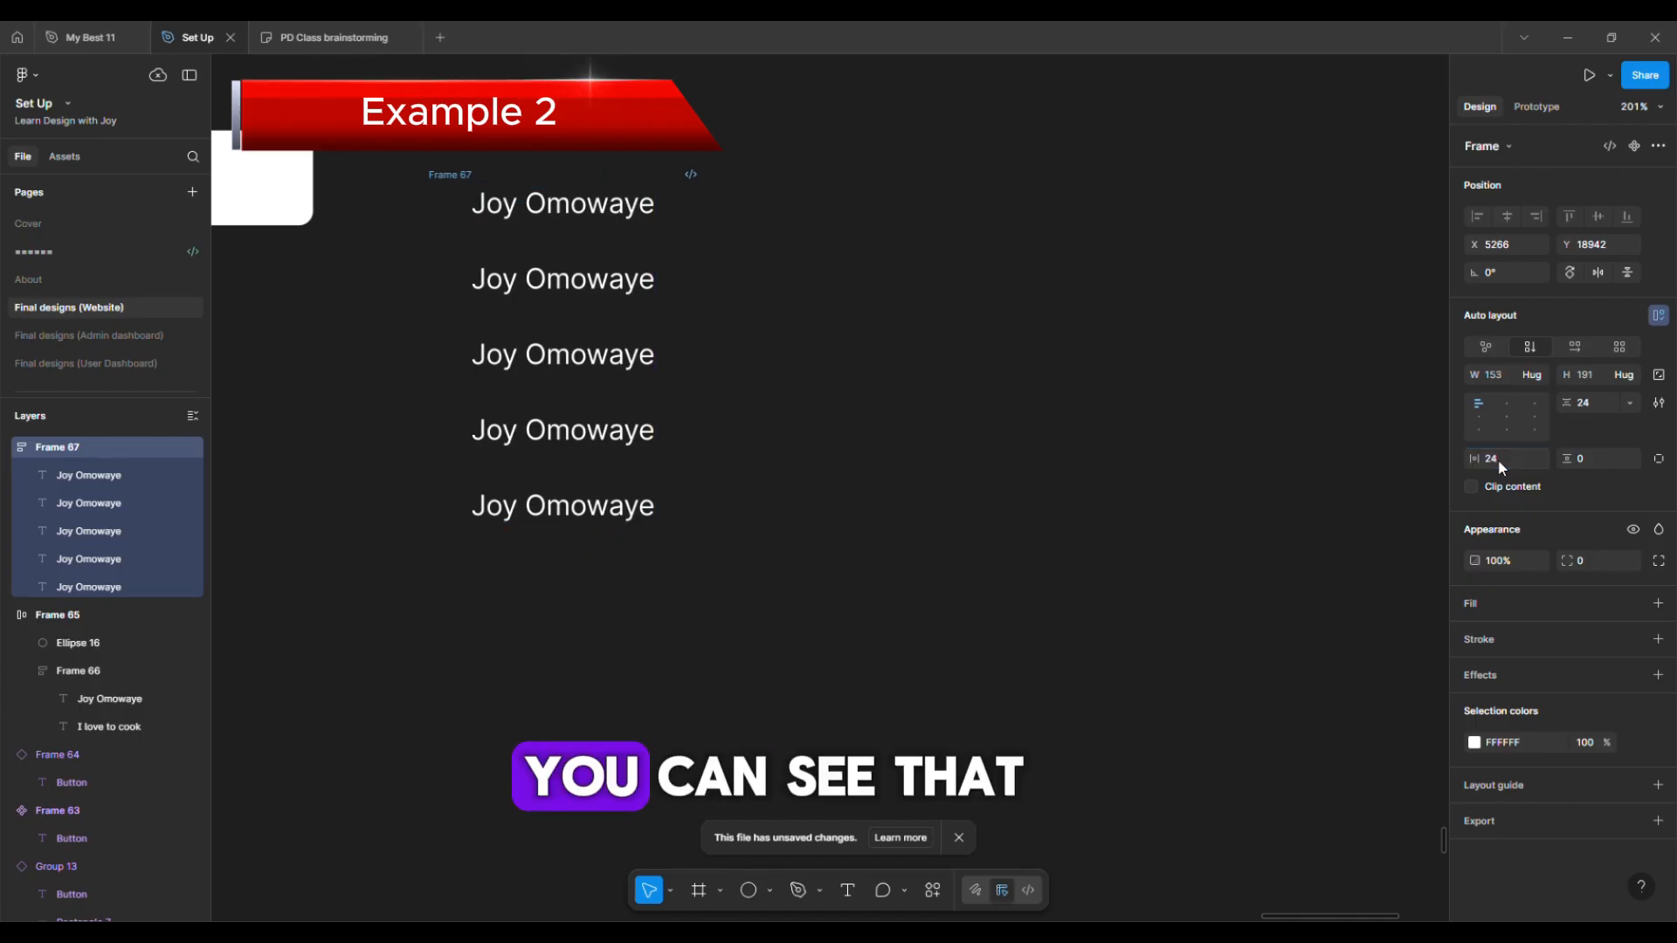
{"action": "mouse_move", "coordinate": [512, 254]}
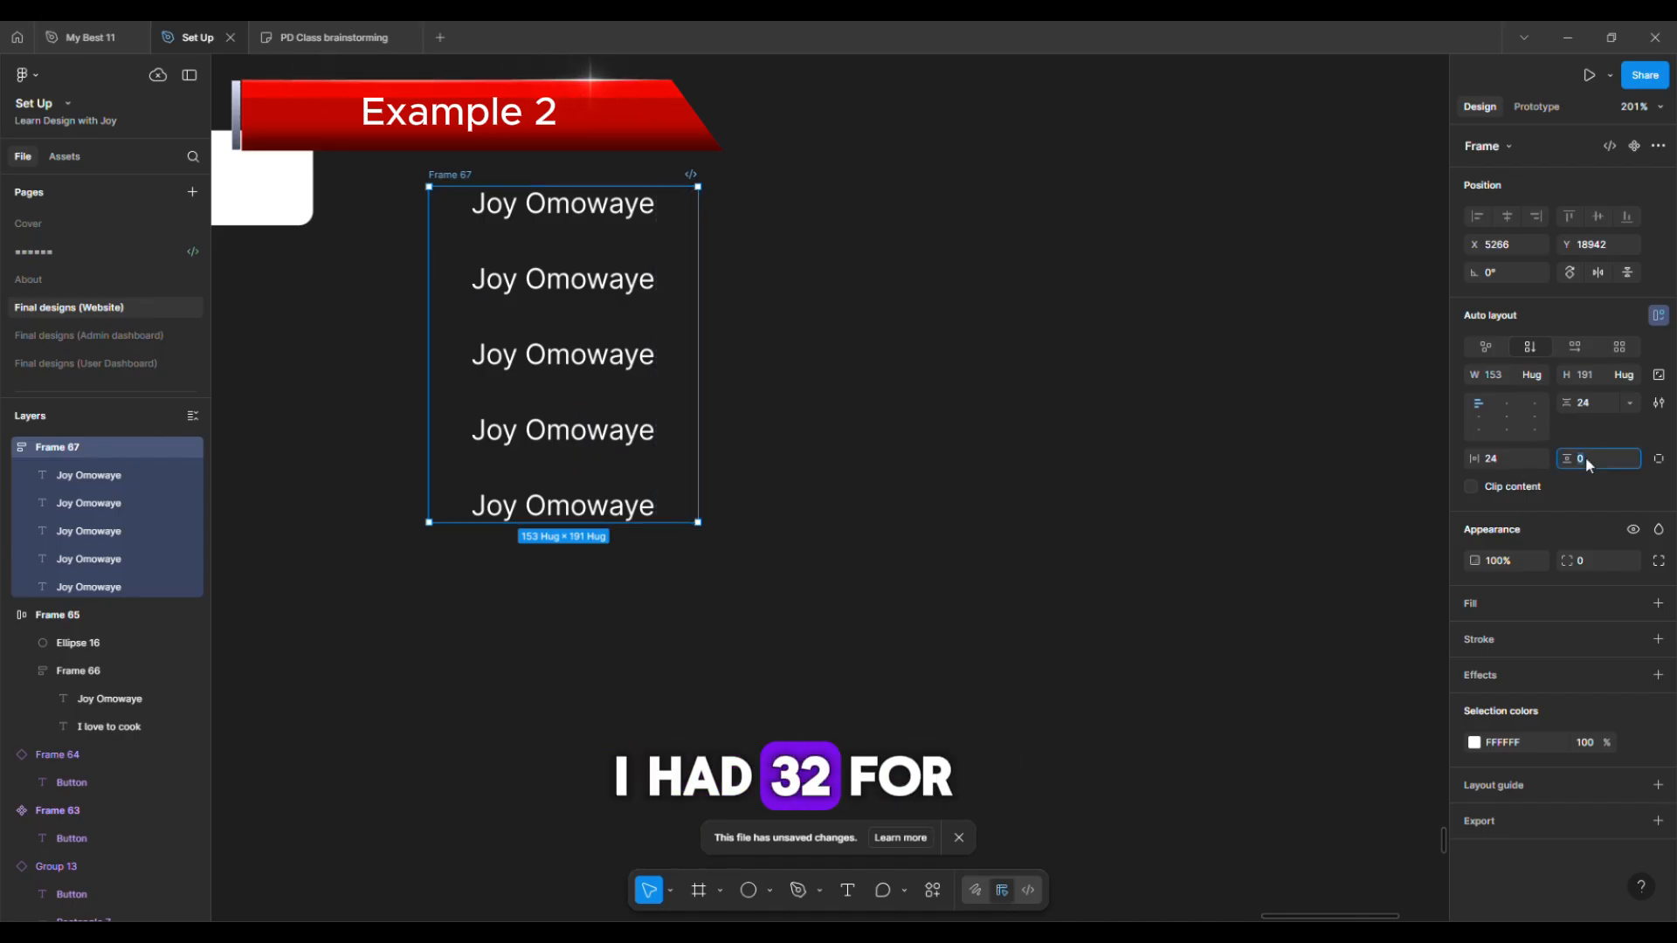
{"action": "key", "text": "Return"}
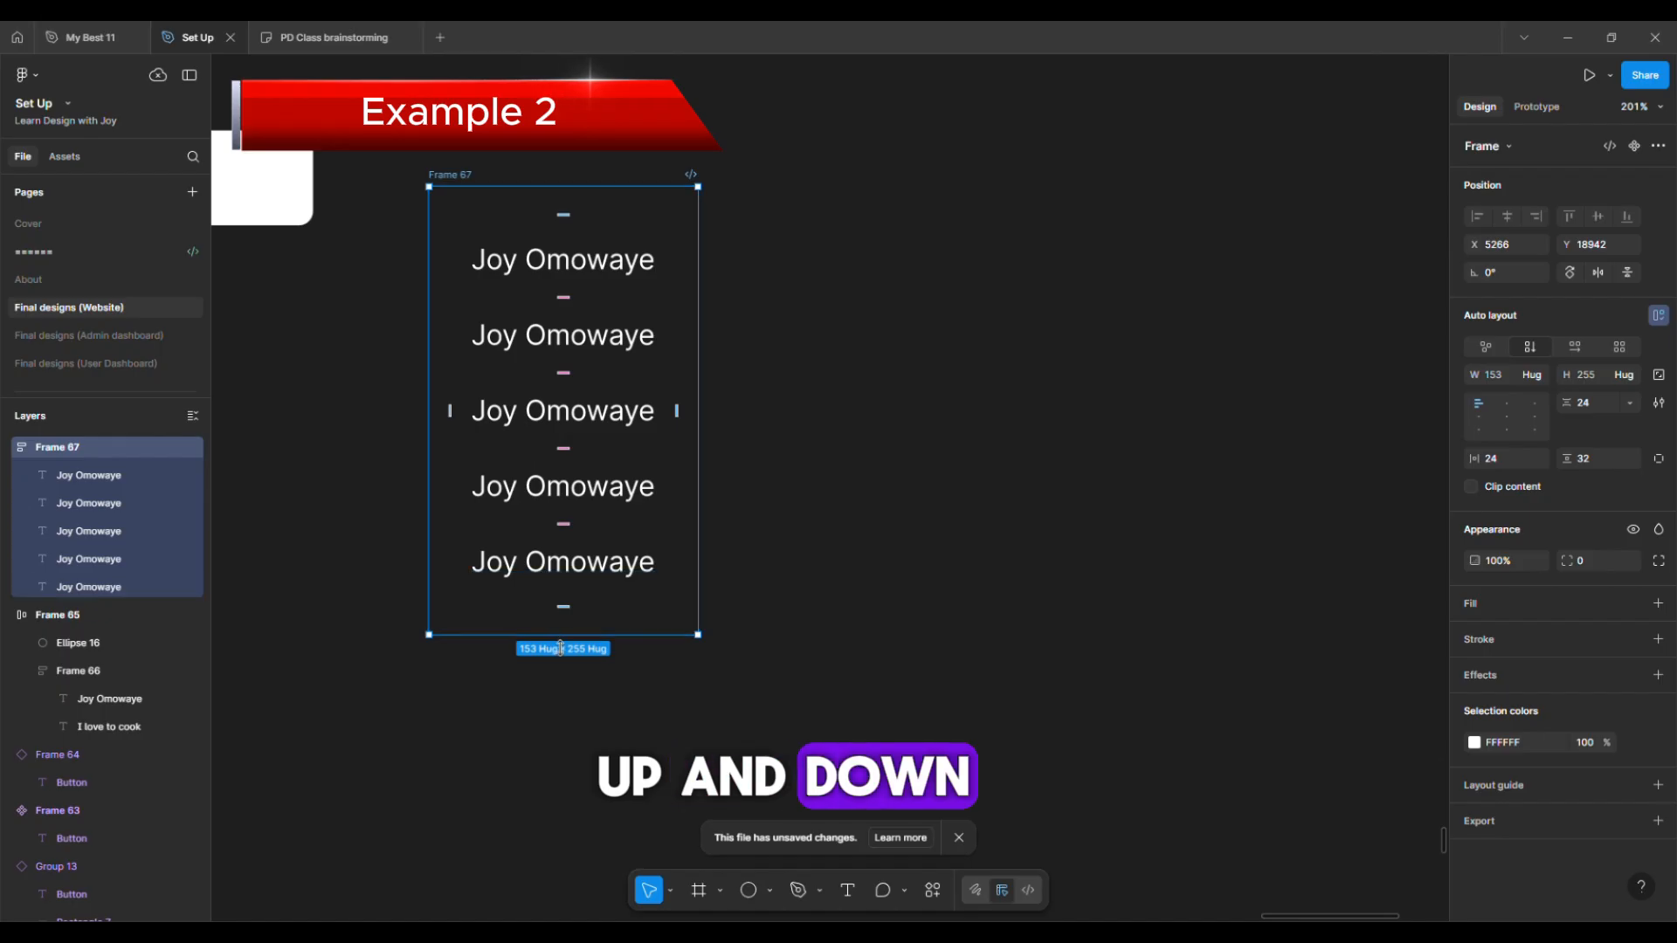
Add a black 000000 fill to Frame 67
{"action": "left_click", "coordinate": [1658, 603]}
{"action": "left_click", "coordinate": [1506, 635]}
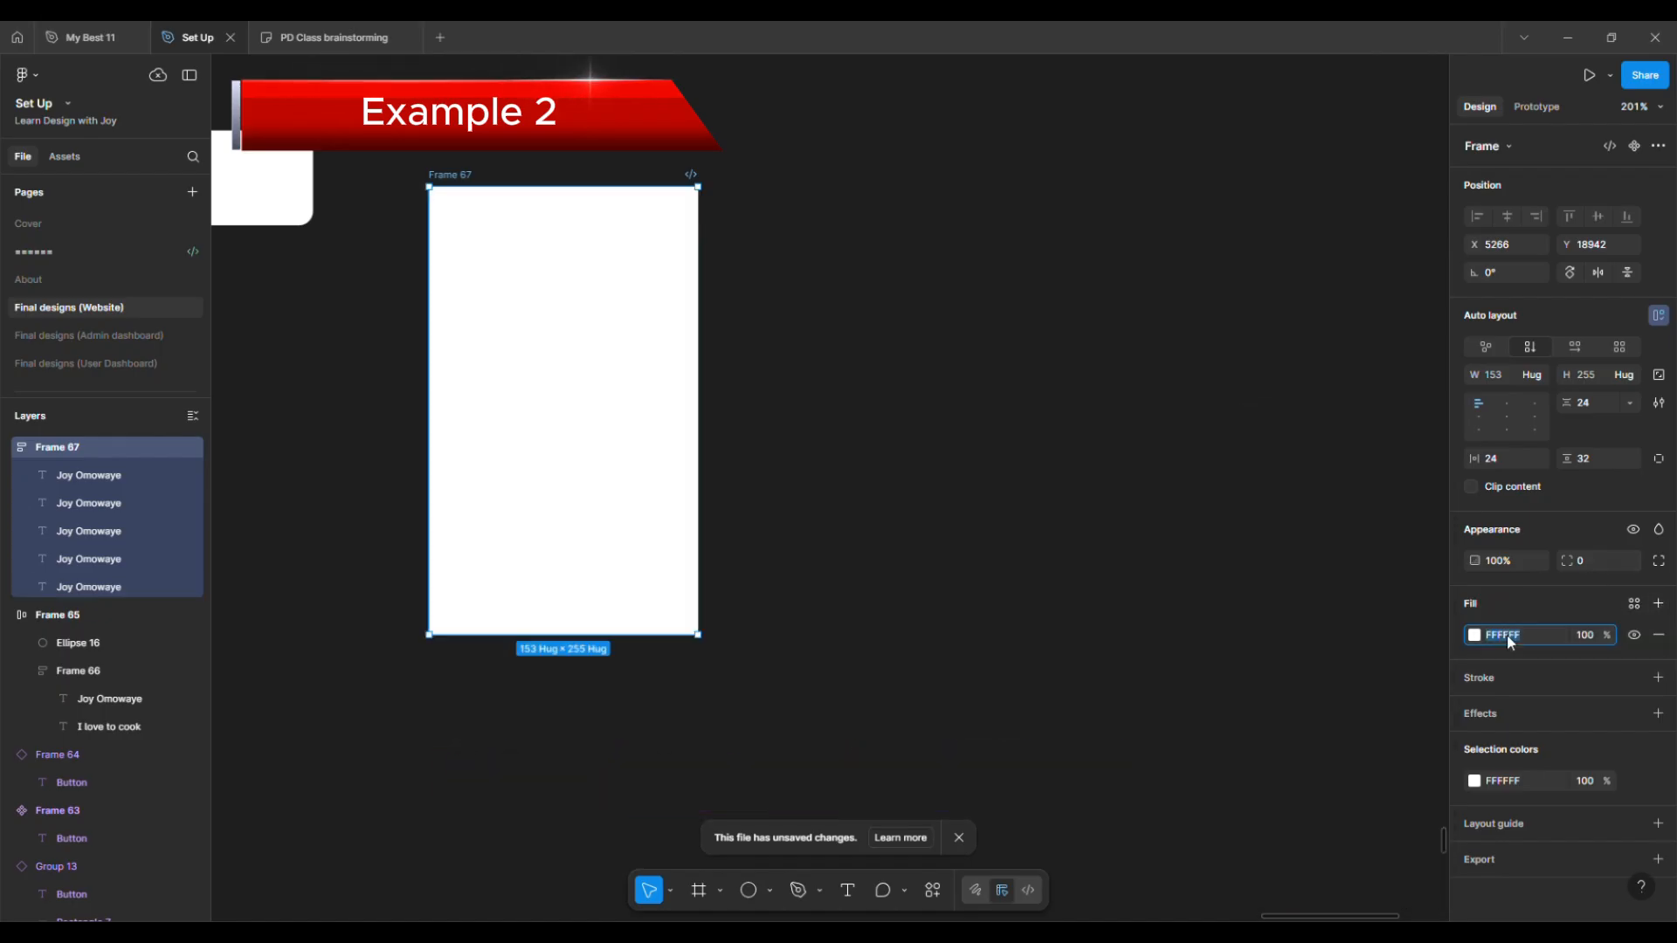
{"action": "type", "text": "000000"}
{"action": "key", "text": "Return"}
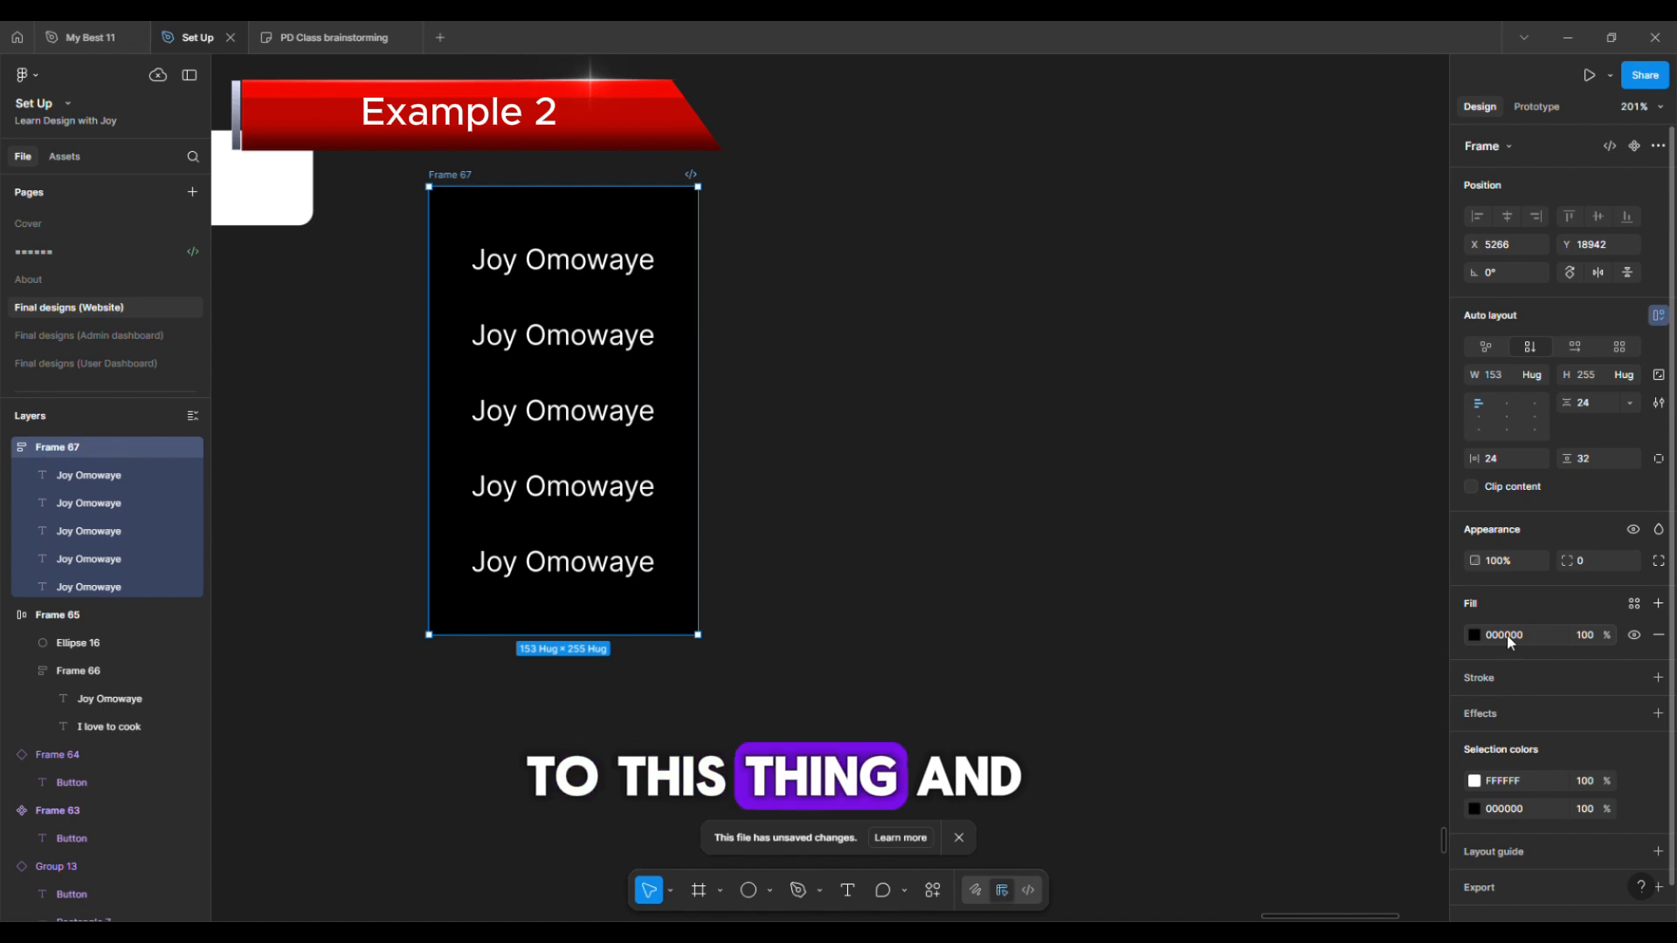
Round Frame 67's corners to a radius of 12
{"action": "left_click", "coordinate": [1598, 570]}
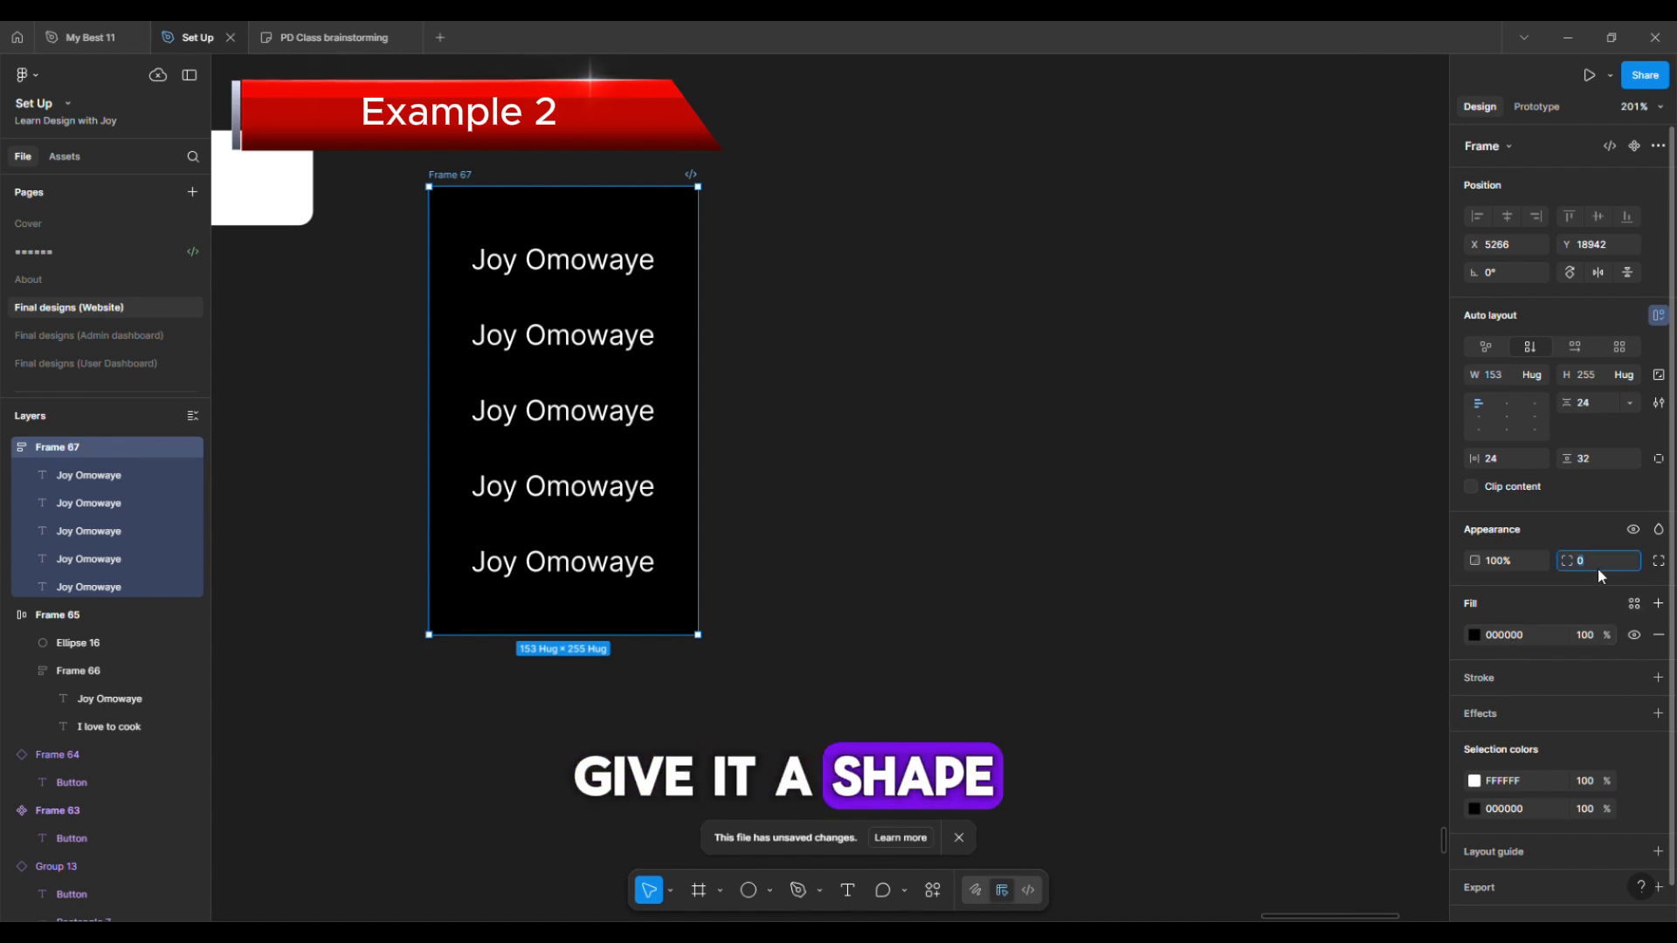
{"action": "type", "text": "8"}
{"action": "key", "text": "Return"}
{"action": "left_click", "coordinate": [1598, 571]}
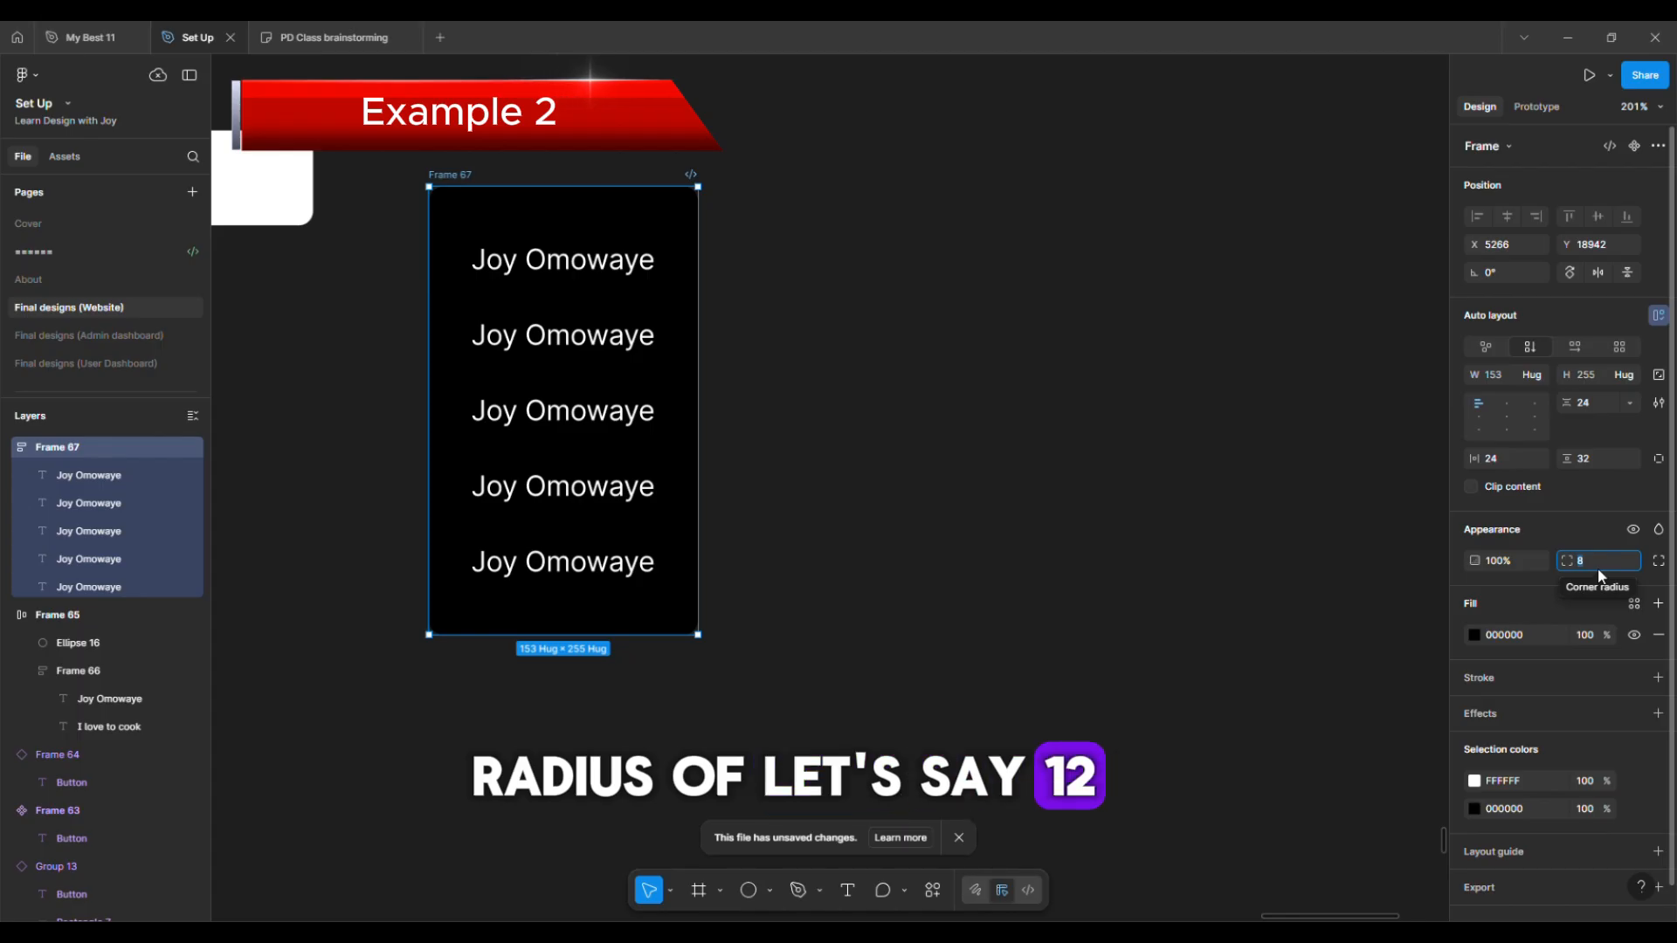
{"action": "type", "text": "12"}
{"action": "key", "text": "Return"}
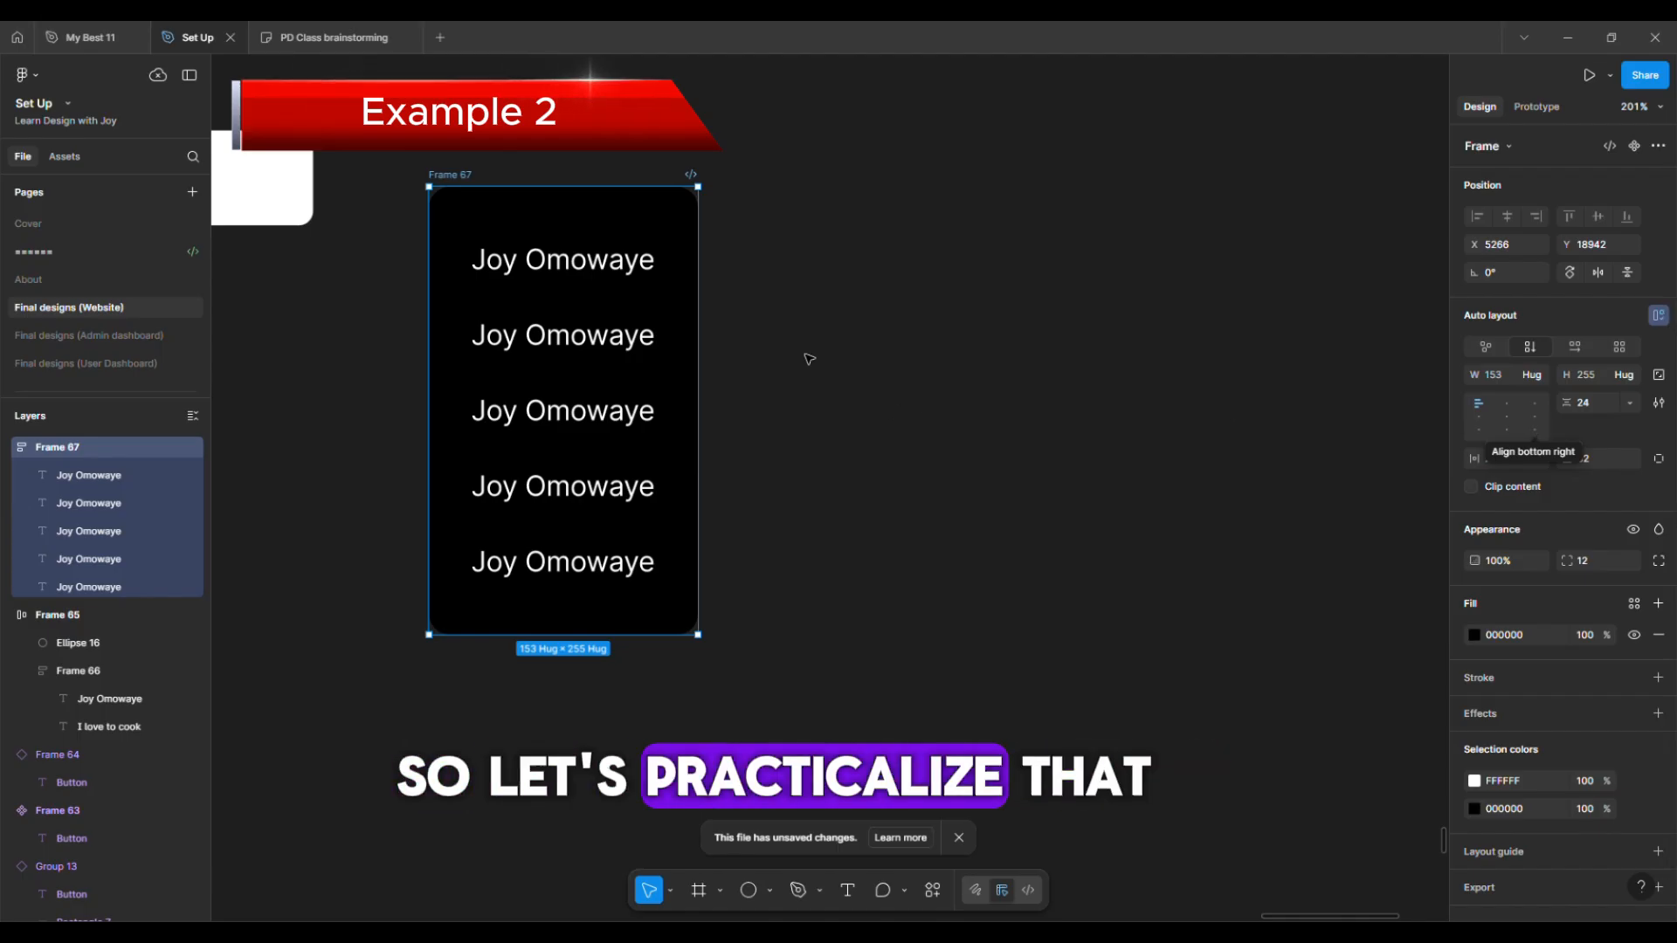
{"action": "scroll", "coordinate": [804, 355], "scroll_direction": "left", "scroll_amount": 5}
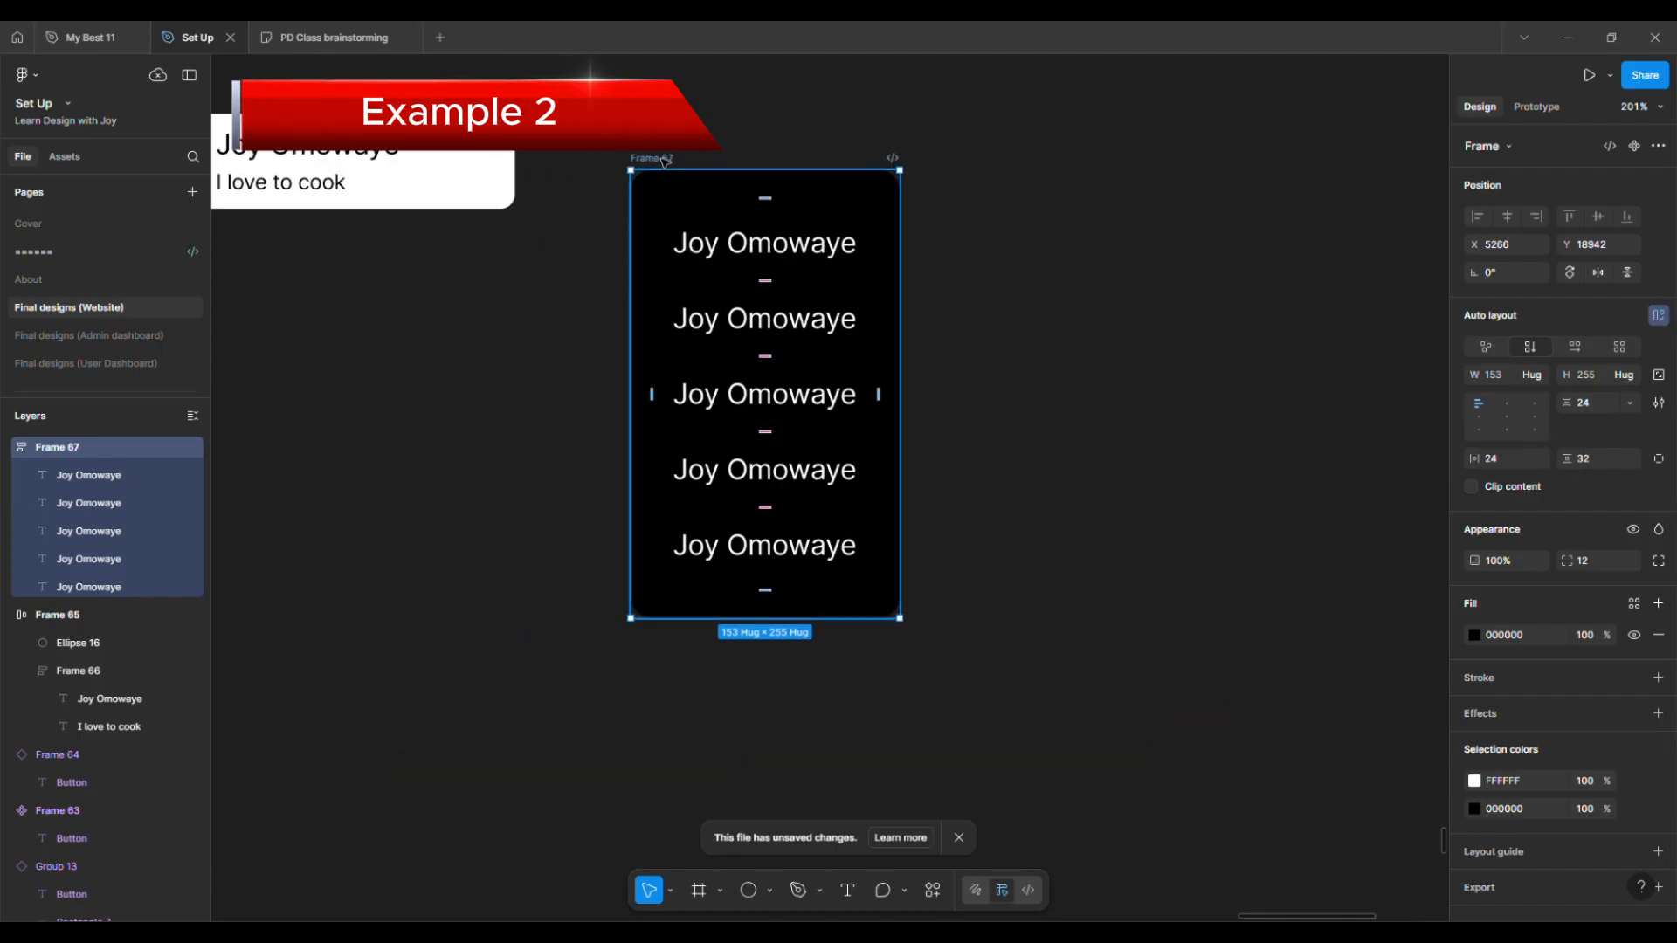
Stretch Frame 67 taller and wider to see the names stay top-left, then undo the width
{"action": "left_click_drag", "start_coordinate": [669, 158], "coordinate": [675, 258]}
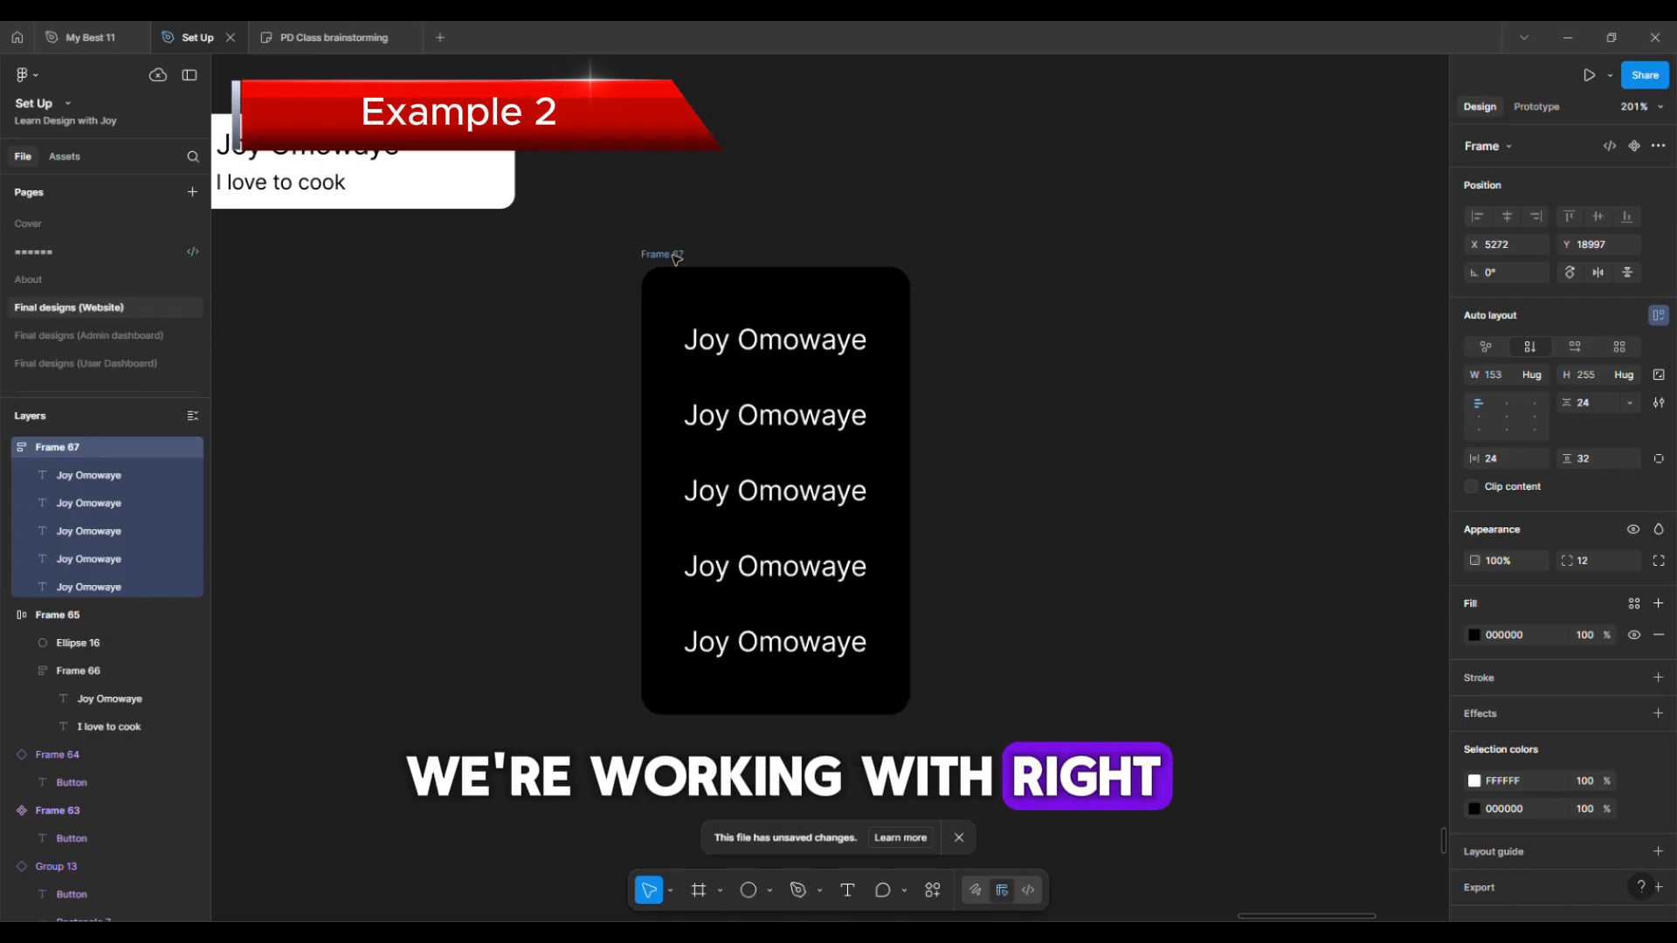
{"action": "scroll", "coordinate": [675, 259], "scroll_direction": "down", "scroll_amount": 2}
{"action": "scroll", "coordinate": [675, 258], "scroll_direction": "down", "scroll_amount": 2}
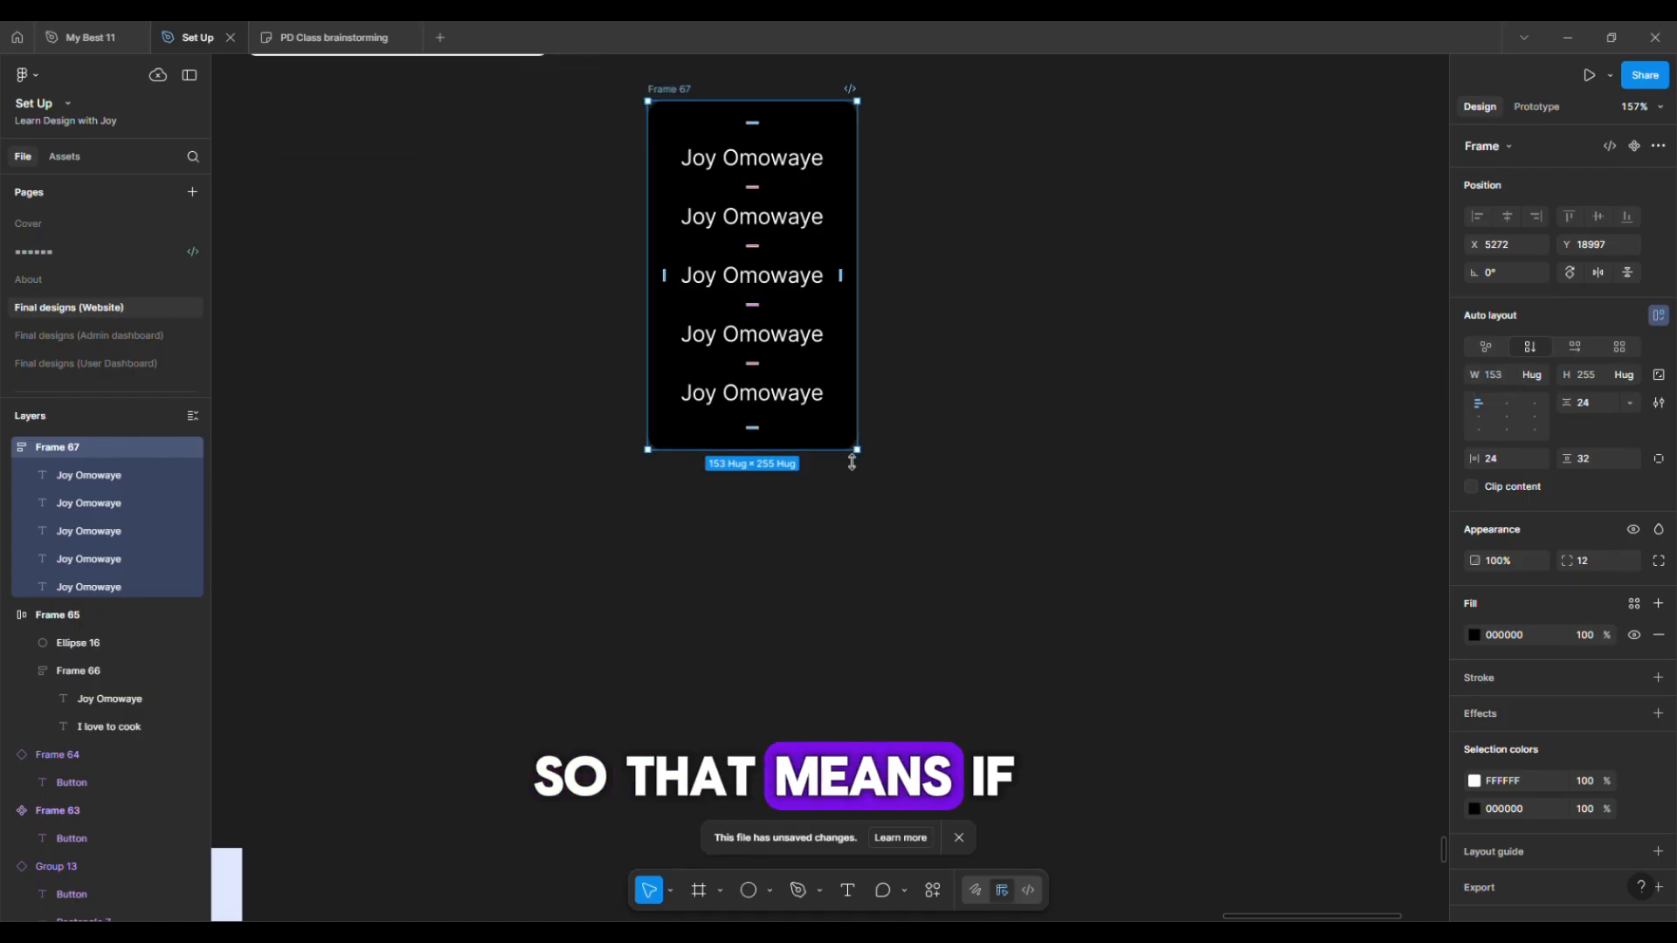
{"action": "left_click_drag", "start_coordinate": [856, 639], "coordinate": [855, 755]}
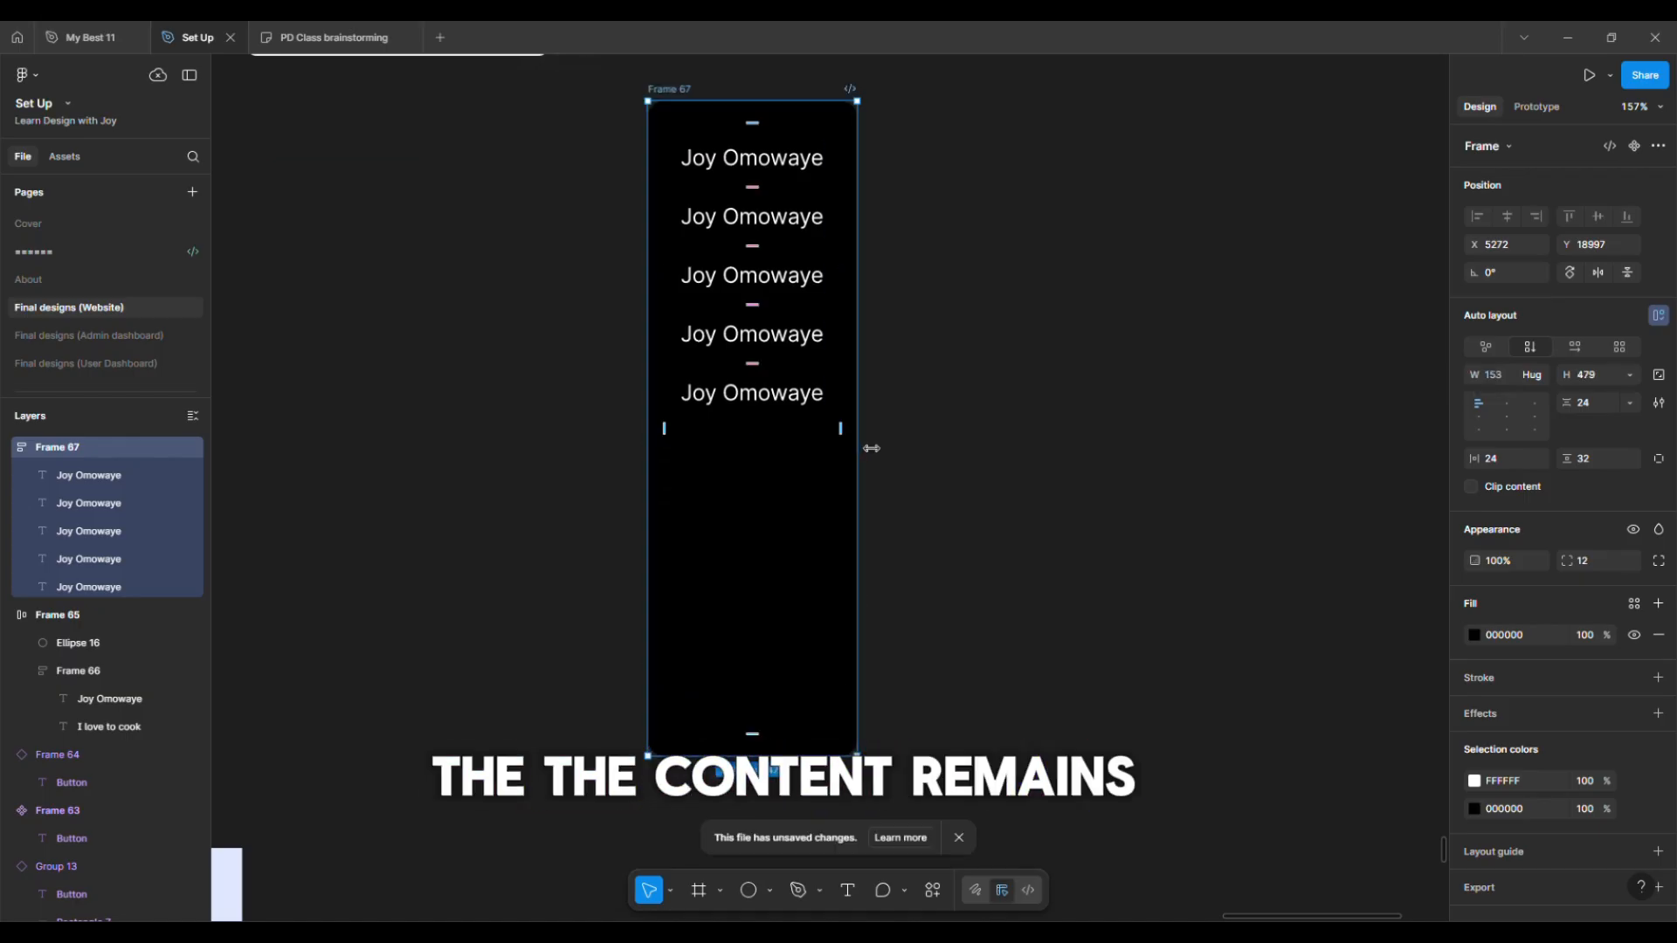
{"action": "left_click_drag", "start_coordinate": [864, 449], "coordinate": [1297, 461]}
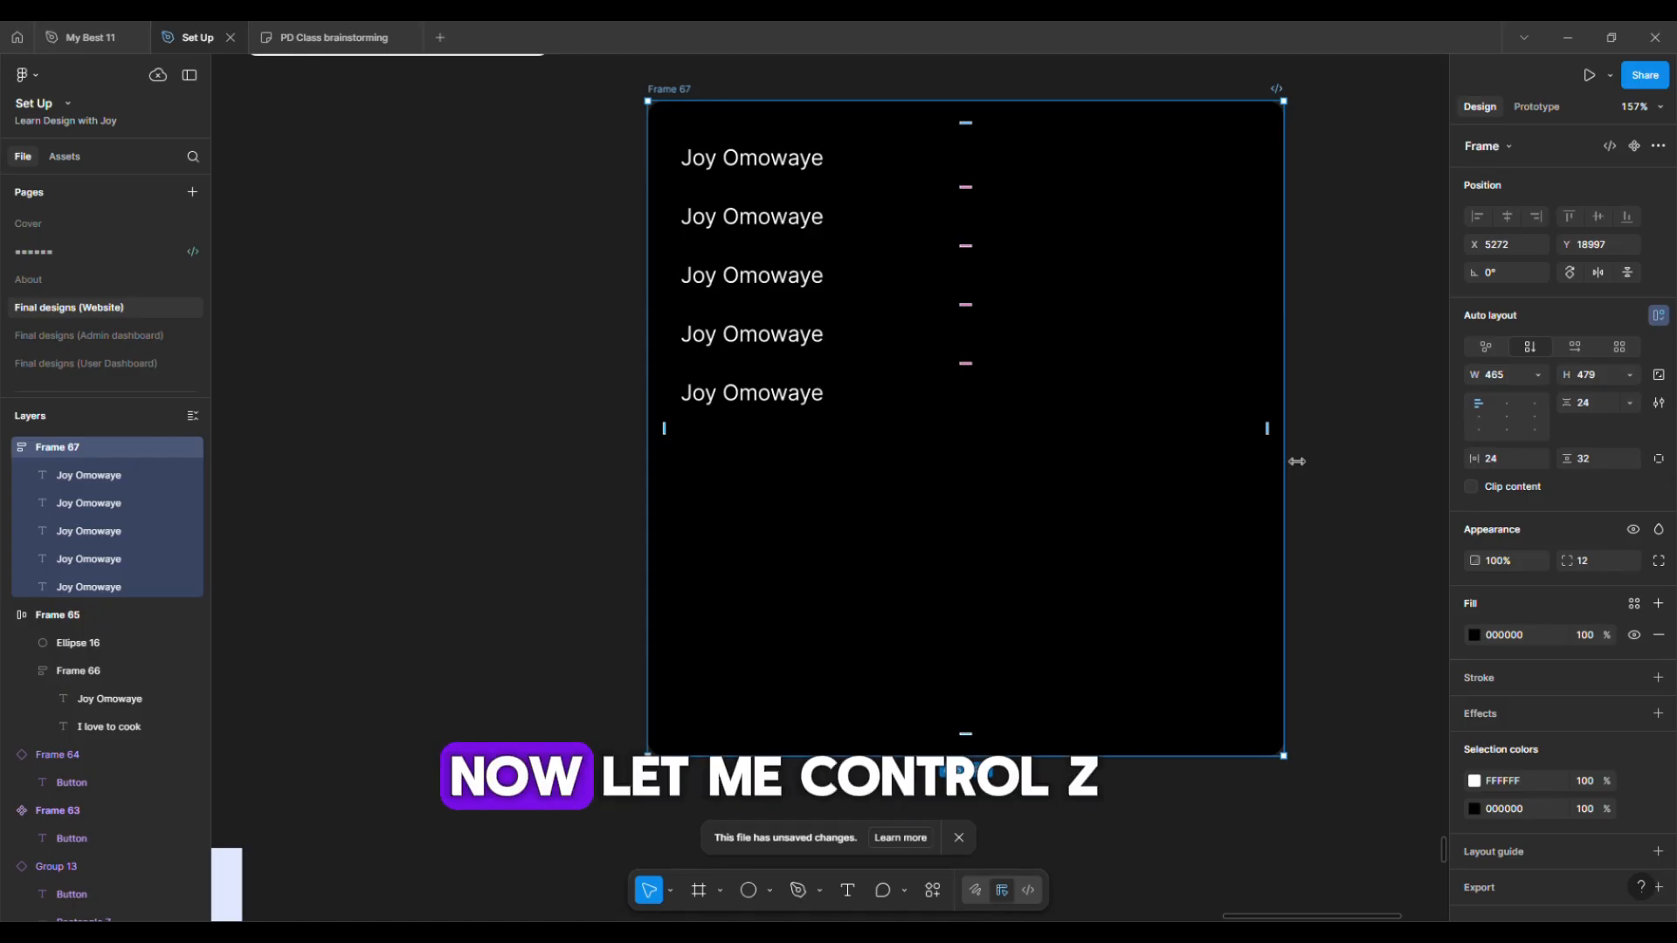
{"action": "key", "text": "ctrl+z"}
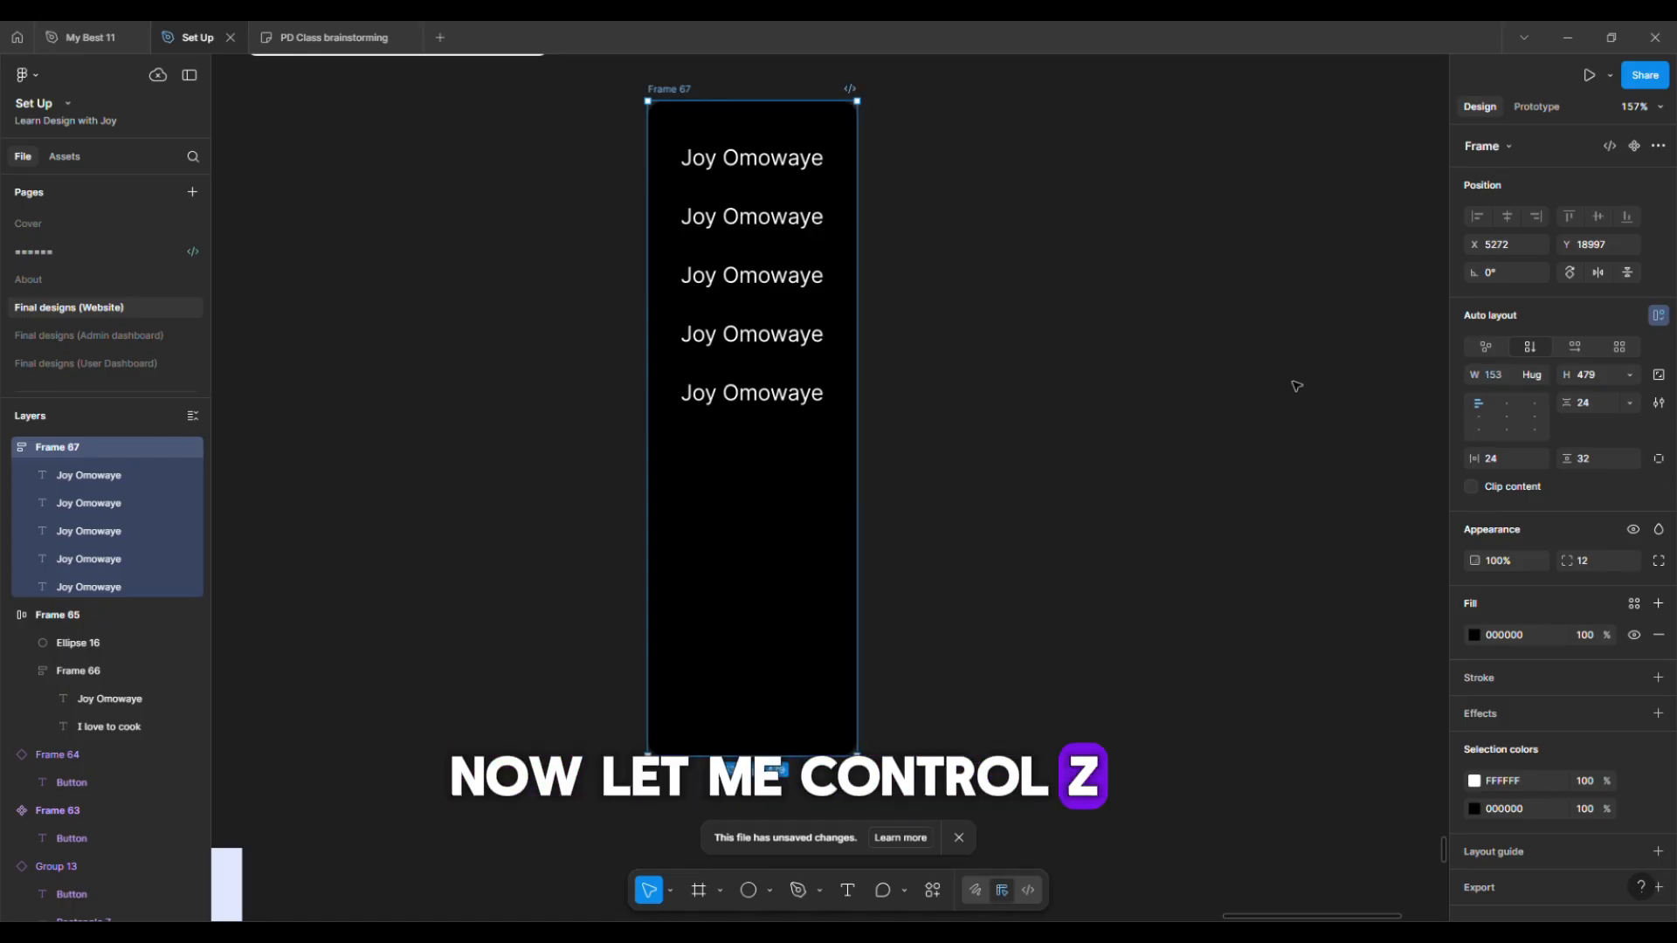
Undo the height stretch, align contents to center, and stretch the frame to check centring
{"action": "key", "text": "ctrl+z"}
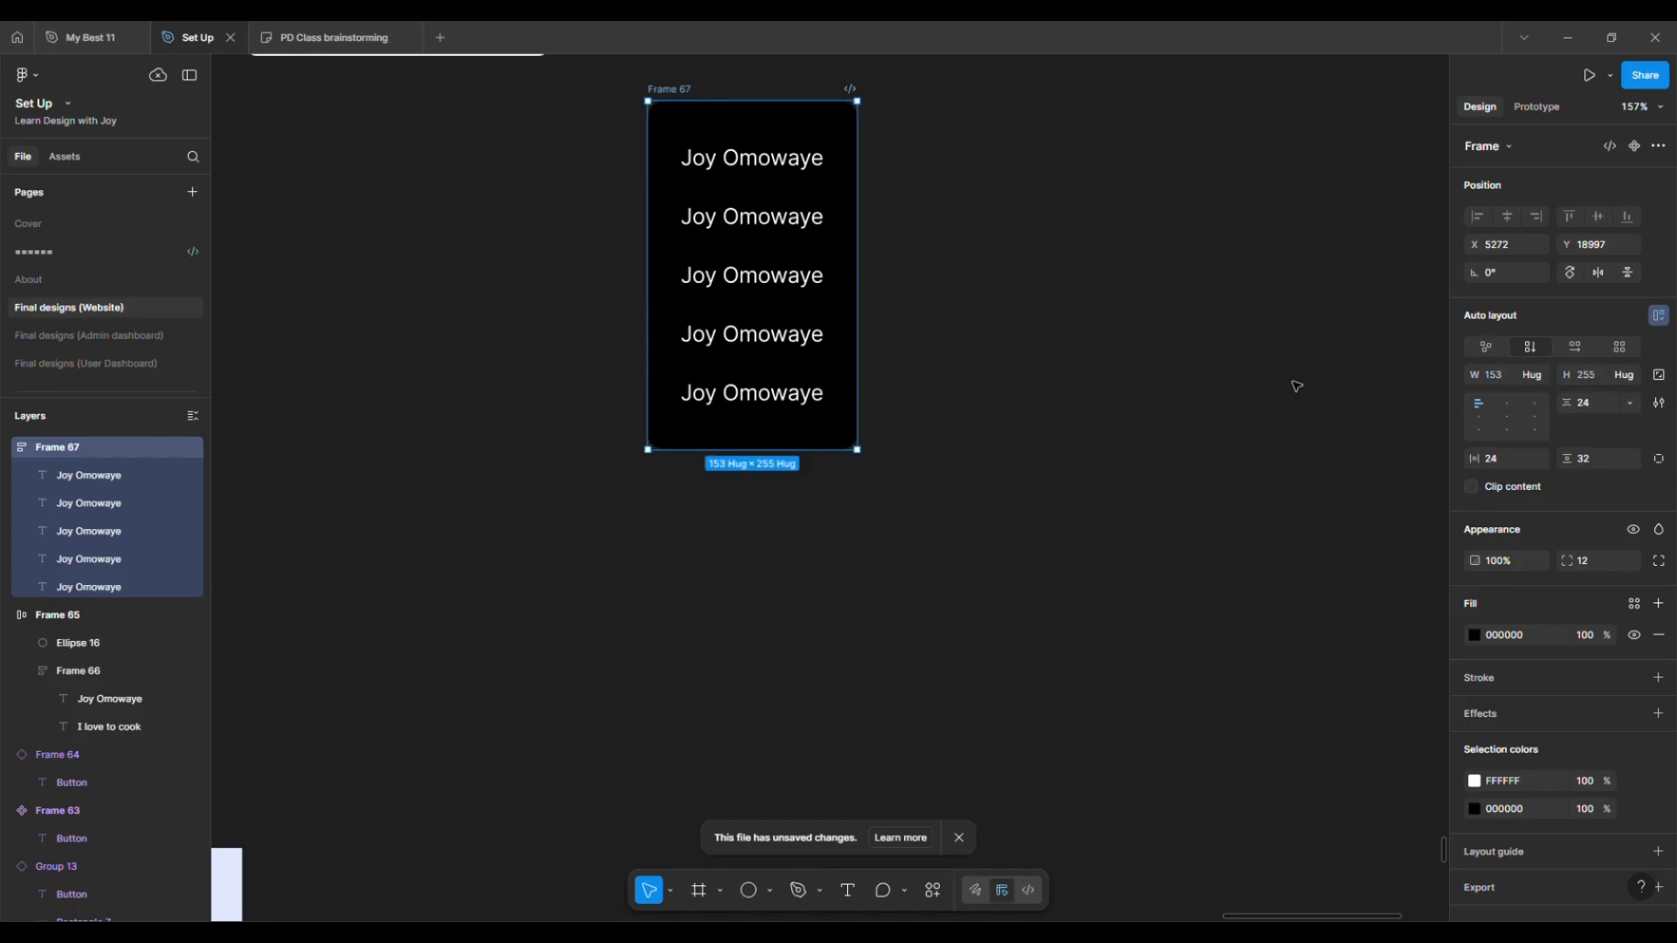
{"action": "left_click", "coordinate": [1507, 418]}
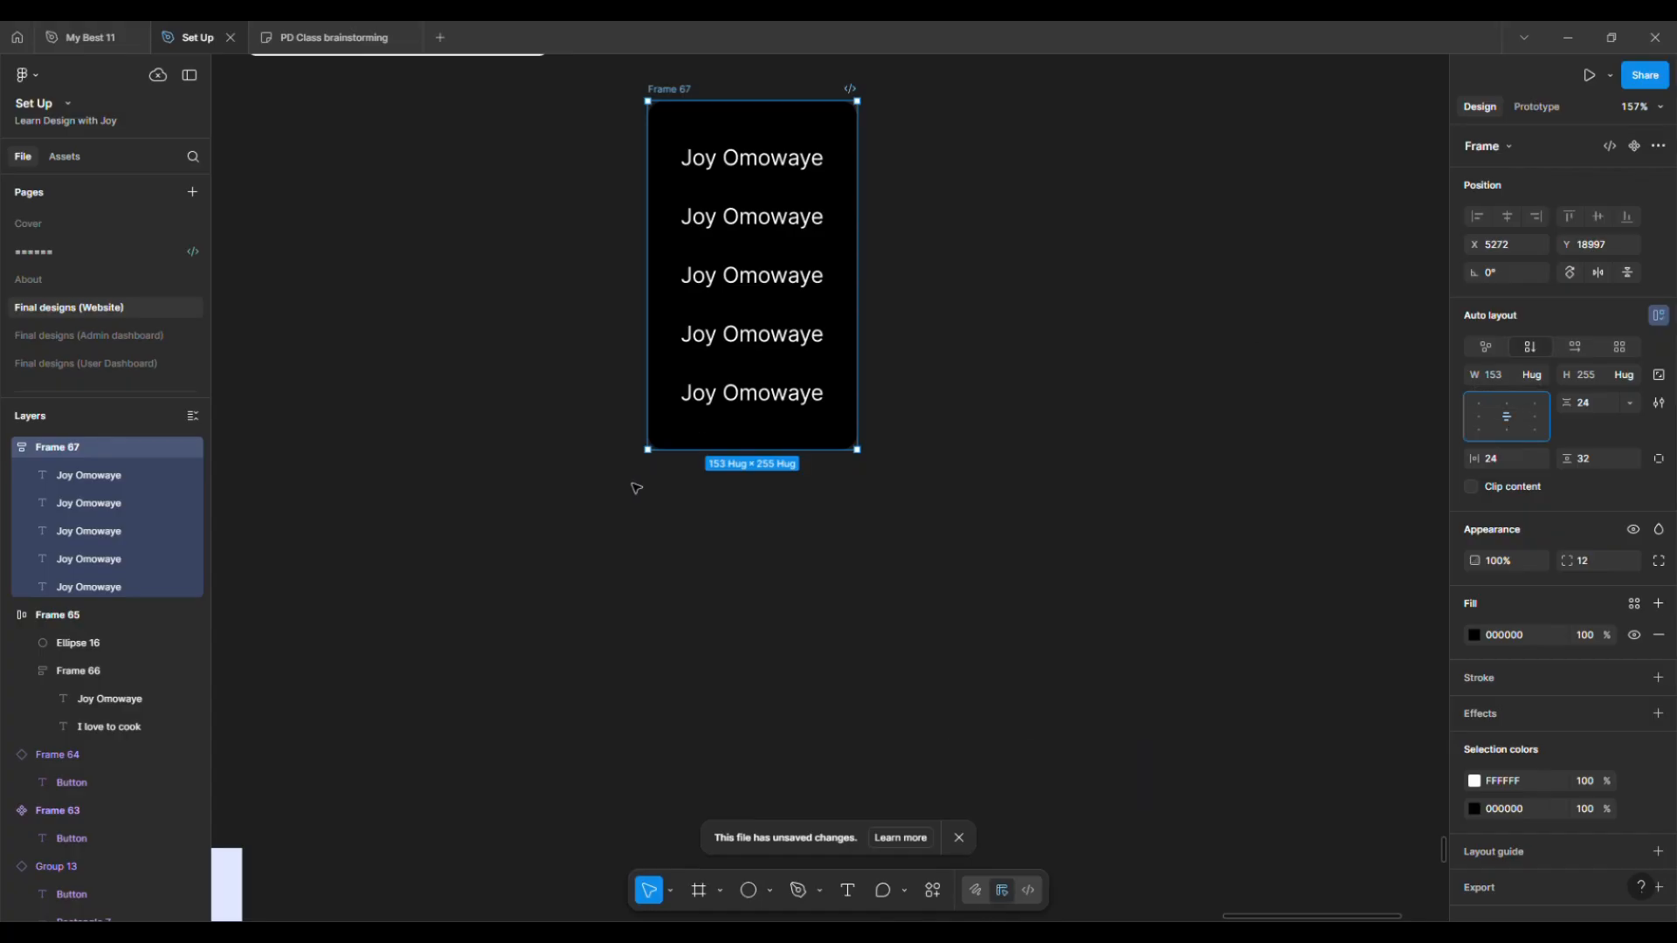
{"action": "left_click_drag", "start_coordinate": [798, 469], "coordinate": [873, 710]}
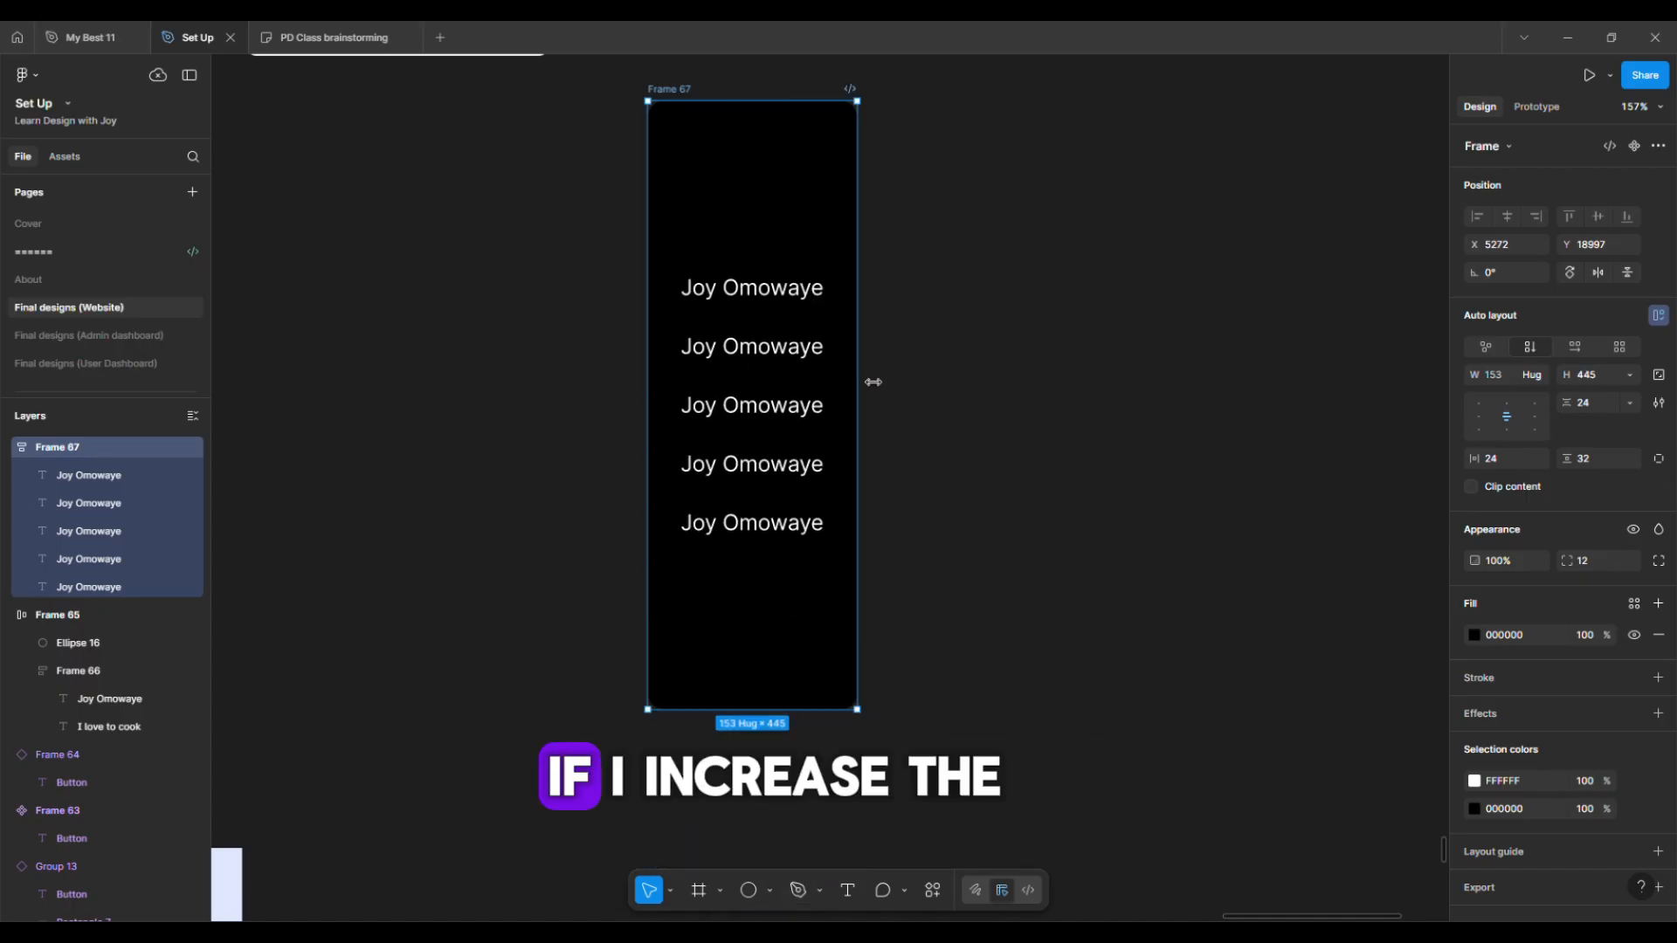
{"action": "left_click_drag", "start_coordinate": [860, 382], "coordinate": [1324, 445]}
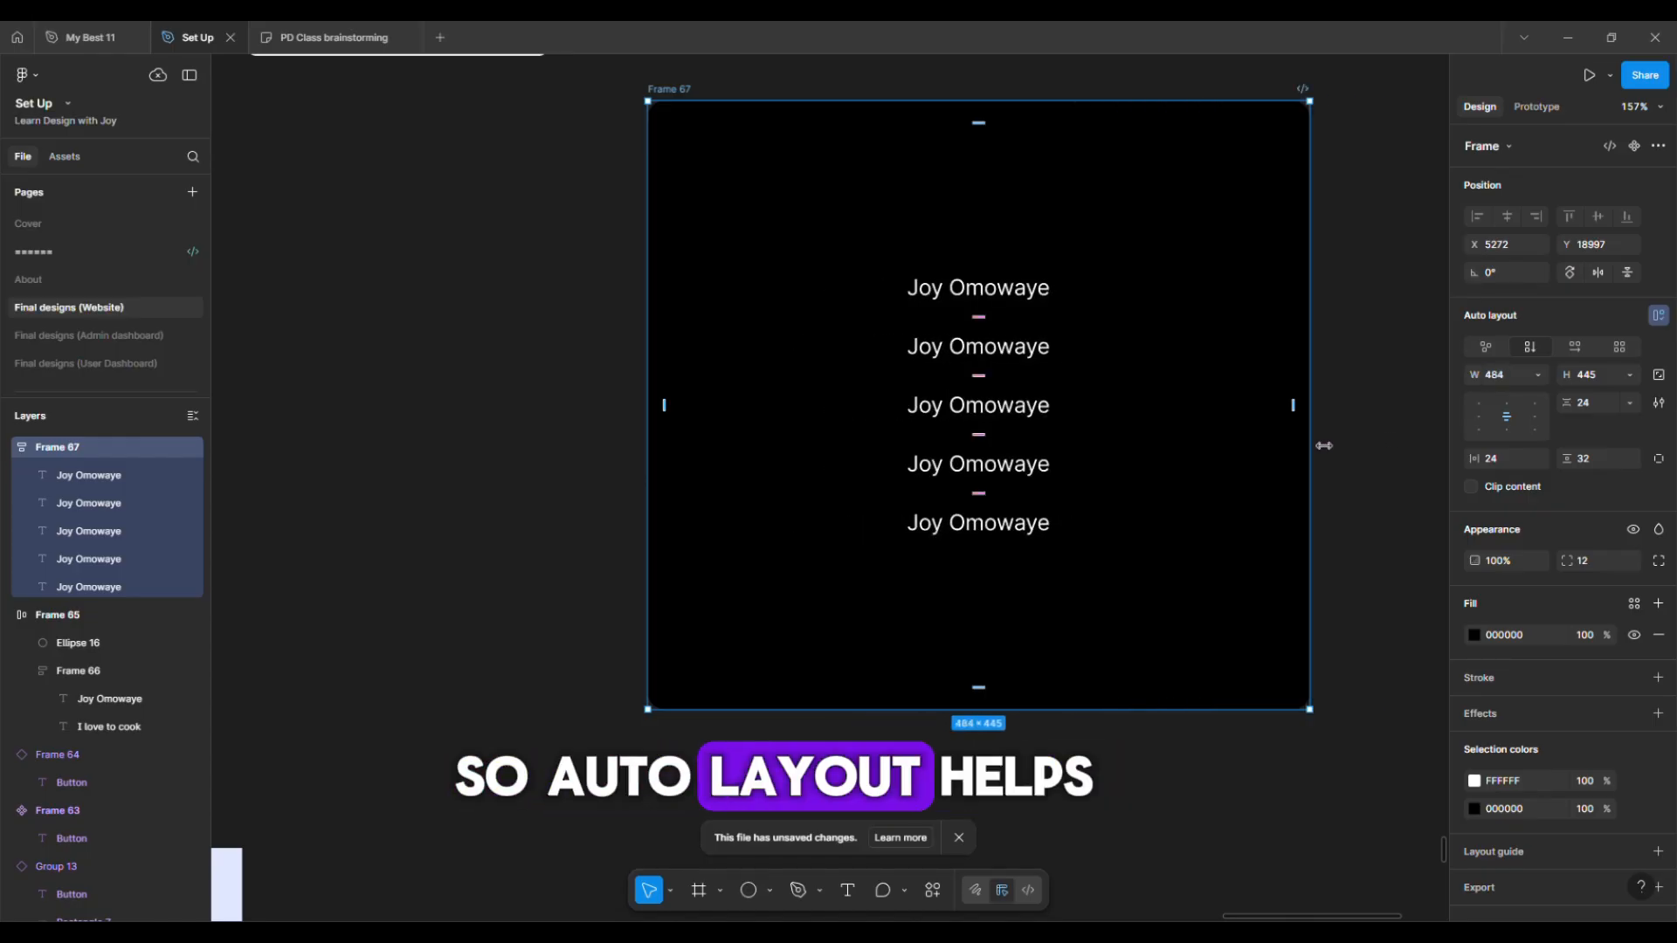
Return Frame 67 to hugging its content at 153 × 255
{"action": "double_click", "coordinate": [1310, 445]}
{"action": "key", "text": "ctrl+z"}
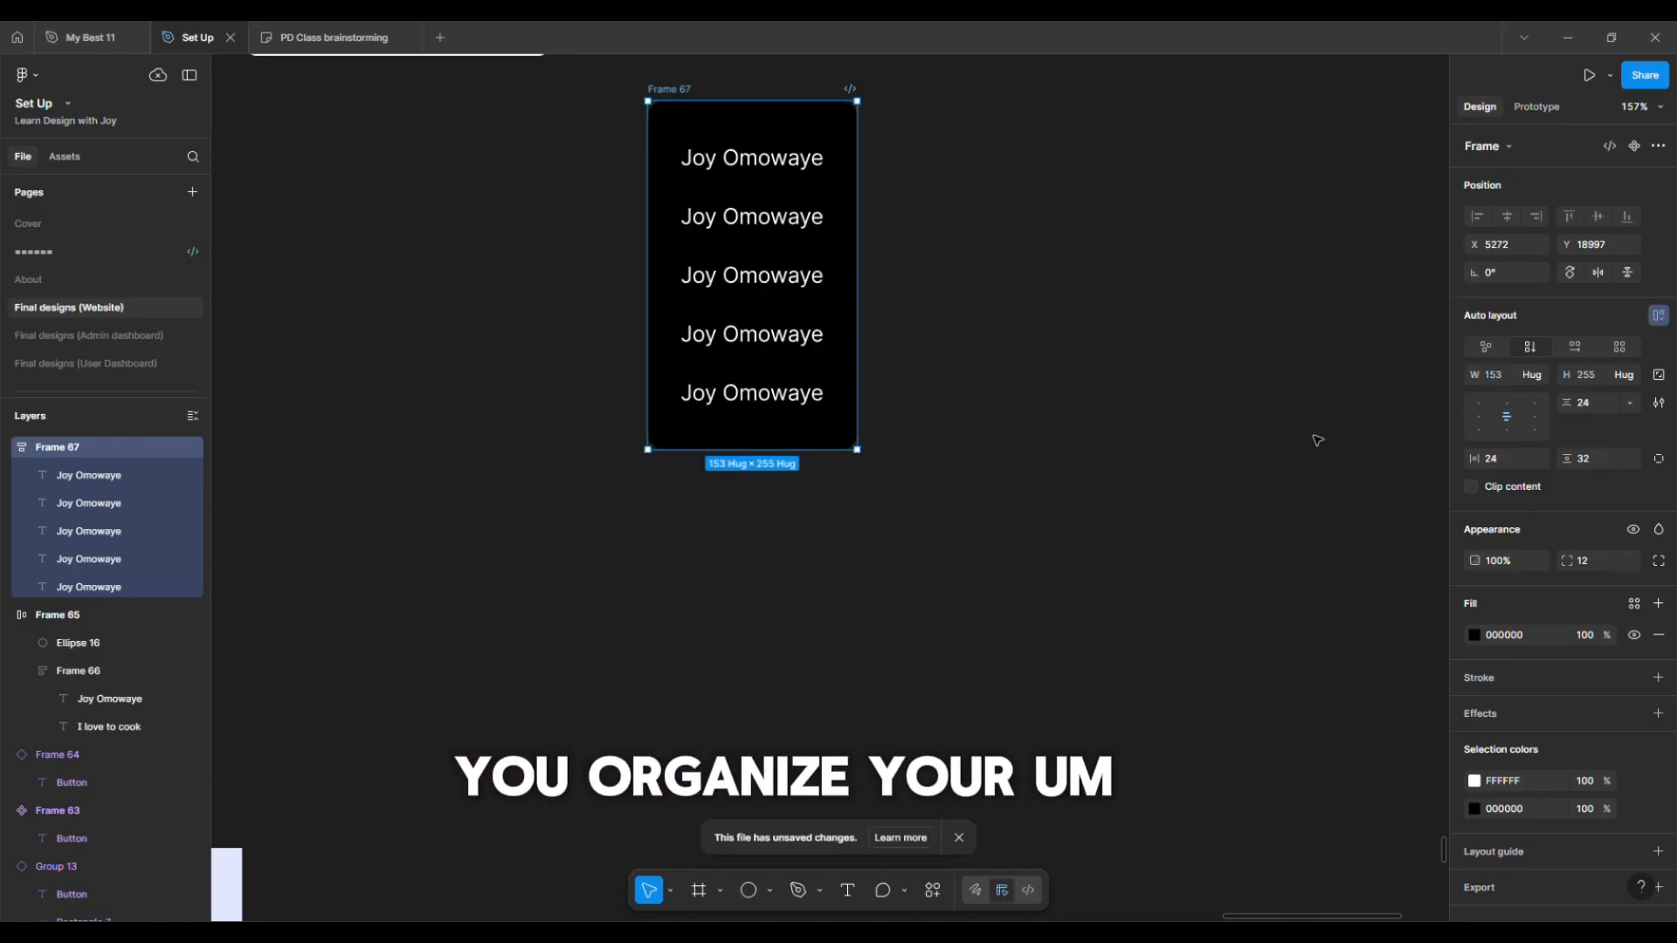
{"action": "scroll", "coordinate": [724, 255], "scroll_direction": "up", "scroll_amount": 2}
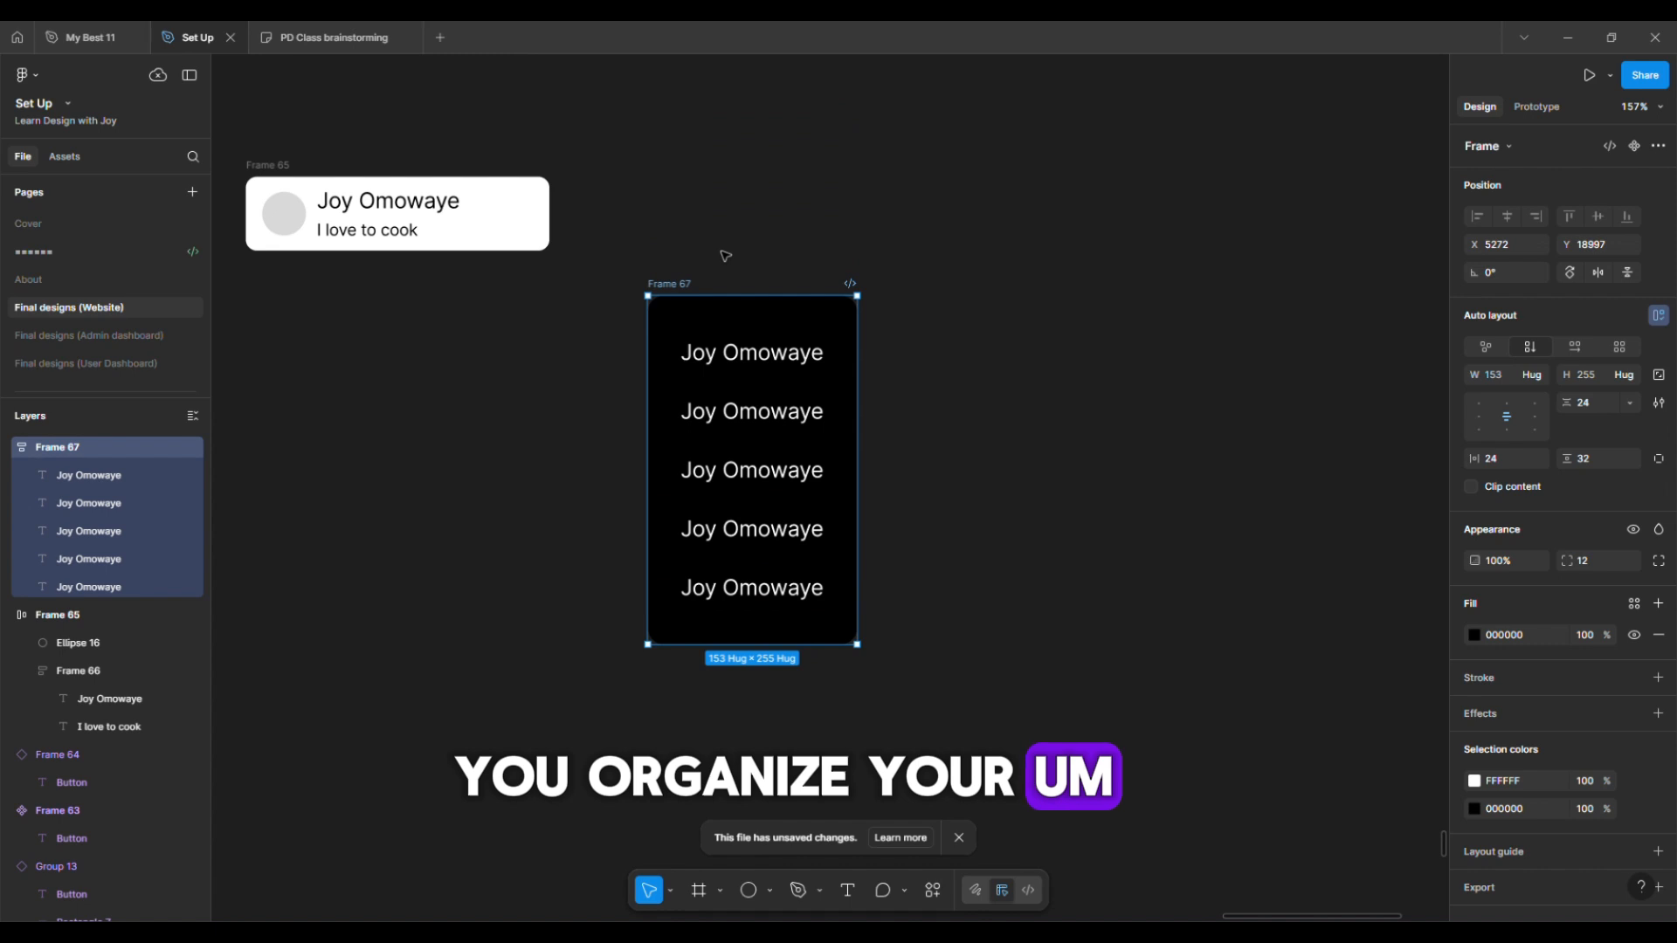
{"action": "scroll", "coordinate": [711, 475], "scroll_direction": "up", "scroll_amount": 5}
{"action": "scroll", "coordinate": [731, 482], "scroll_direction": "down", "scroll_amount": 2}
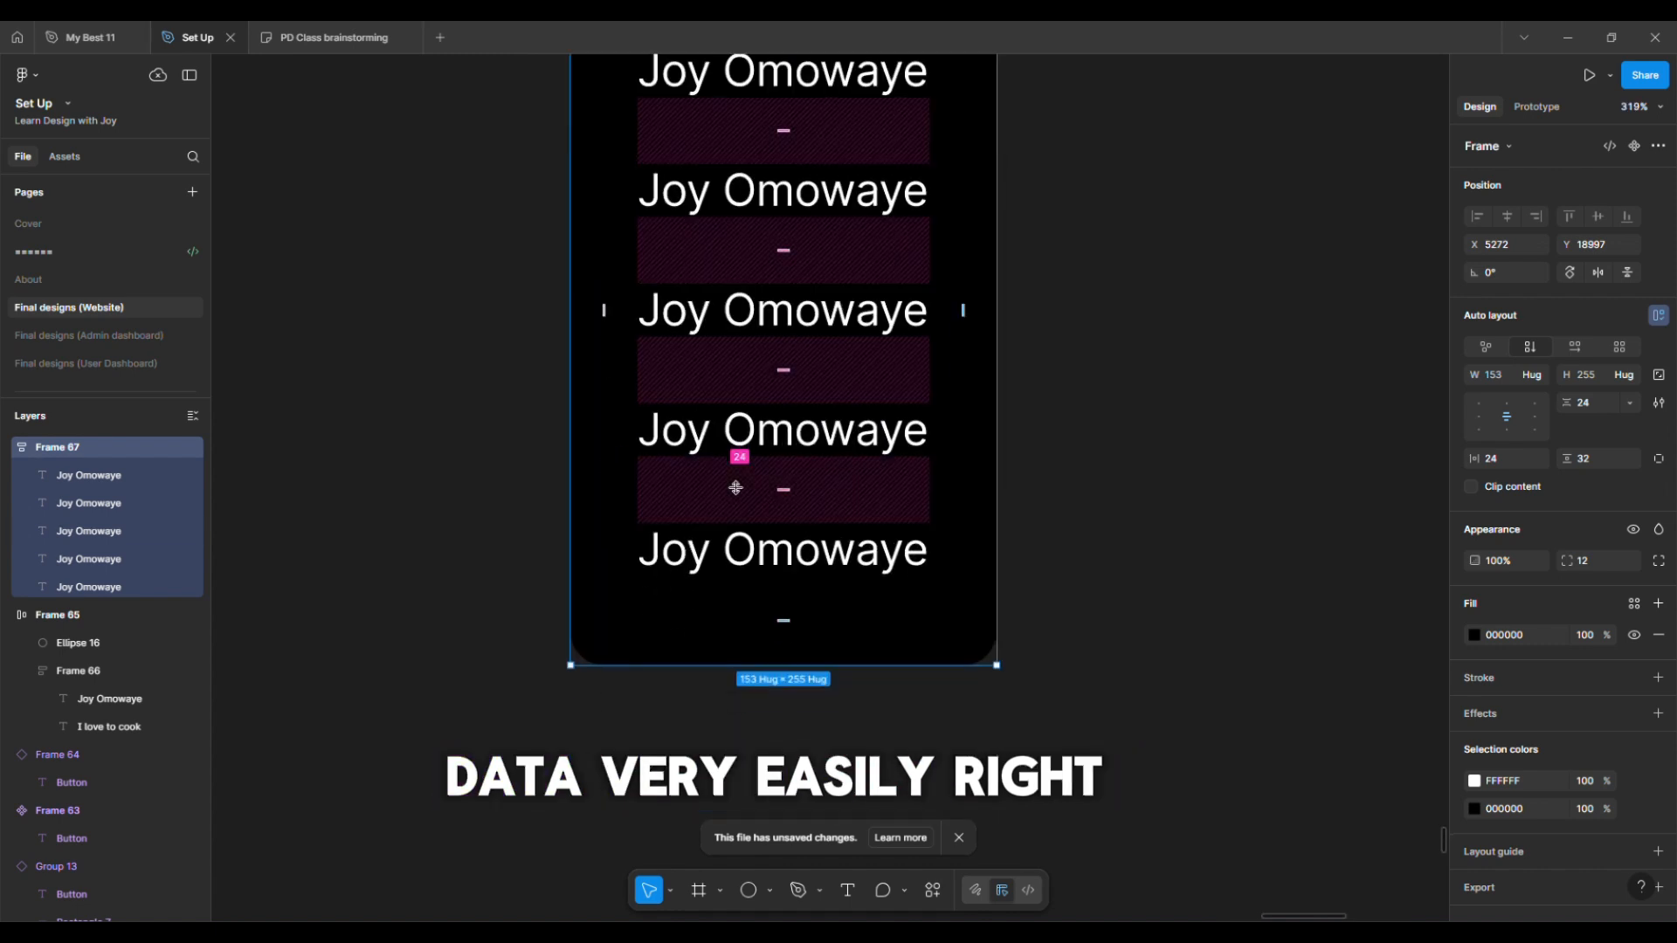
{"action": "scroll", "coordinate": [735, 487], "scroll_direction": "down", "scroll_amount": 3}
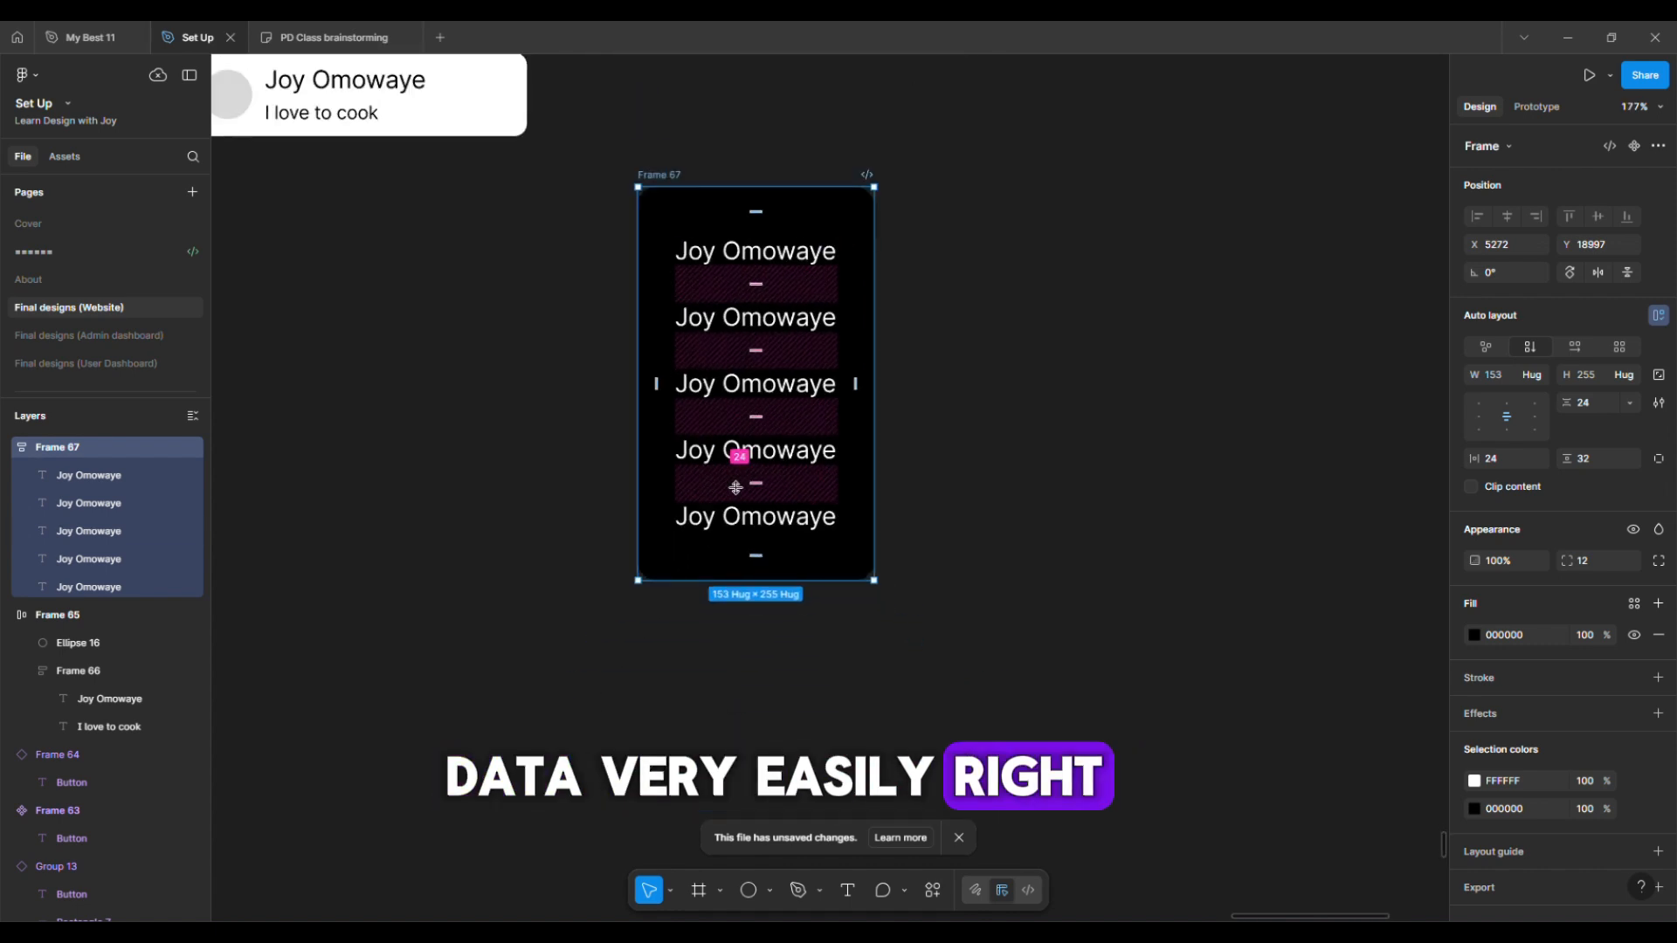
Align contents bottom right, stretch the frame to preview, then undo back to hugging
{"action": "left_click", "coordinate": [1537, 428]}
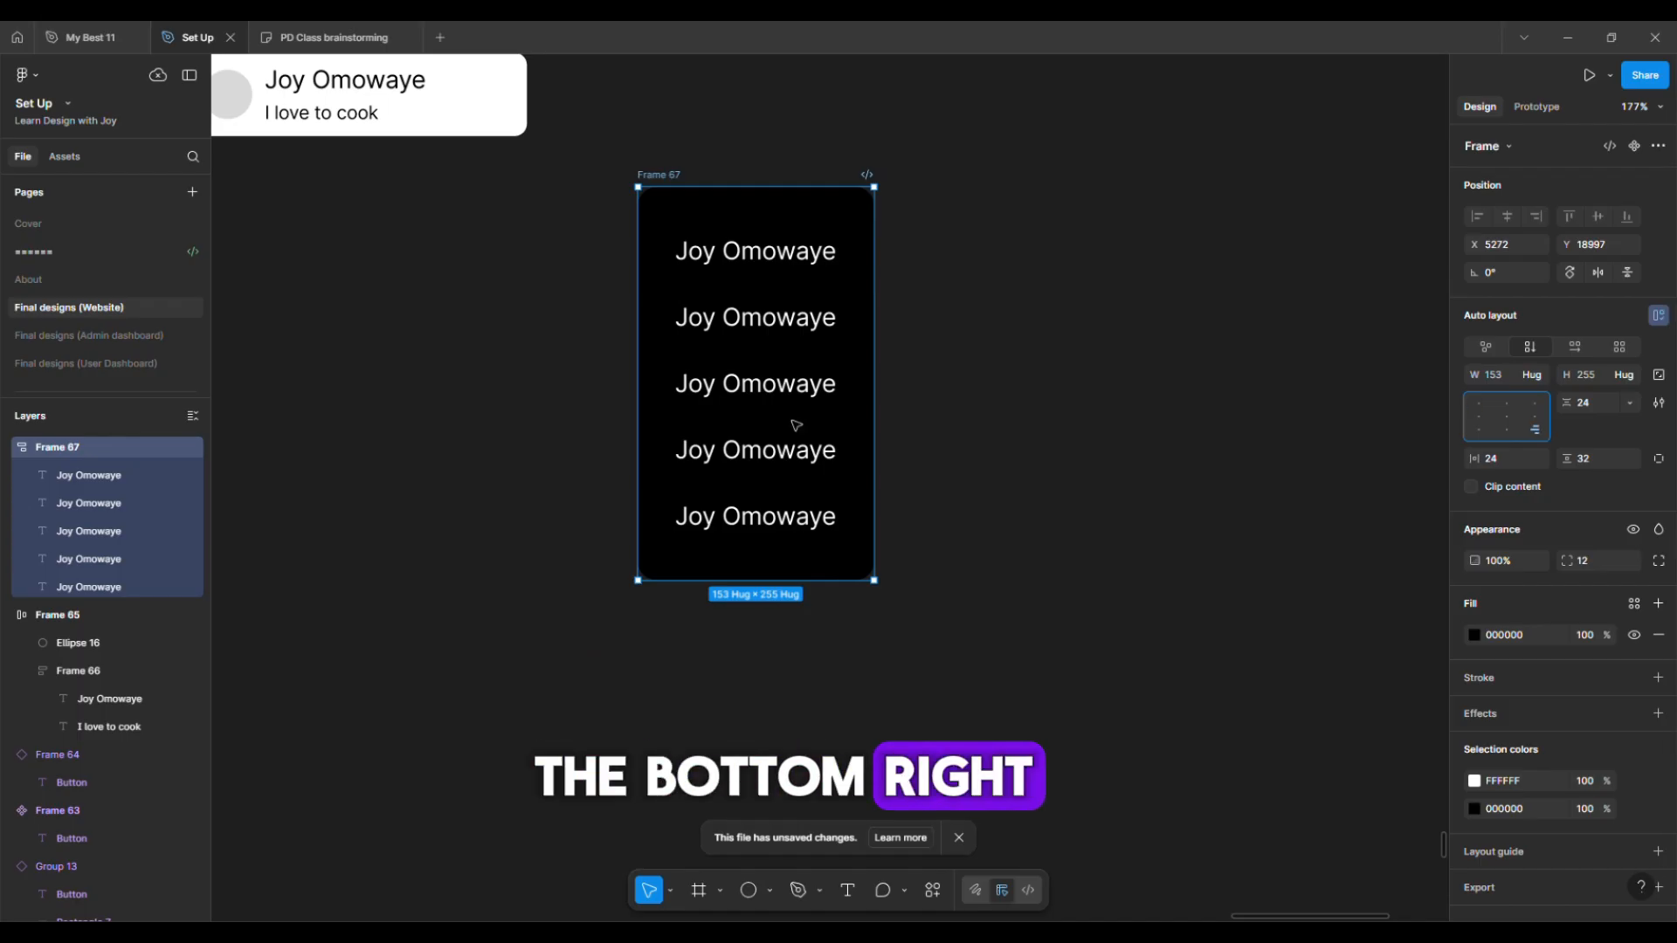
{"action": "left_click_drag", "start_coordinate": [828, 579], "coordinate": [827, 805]}
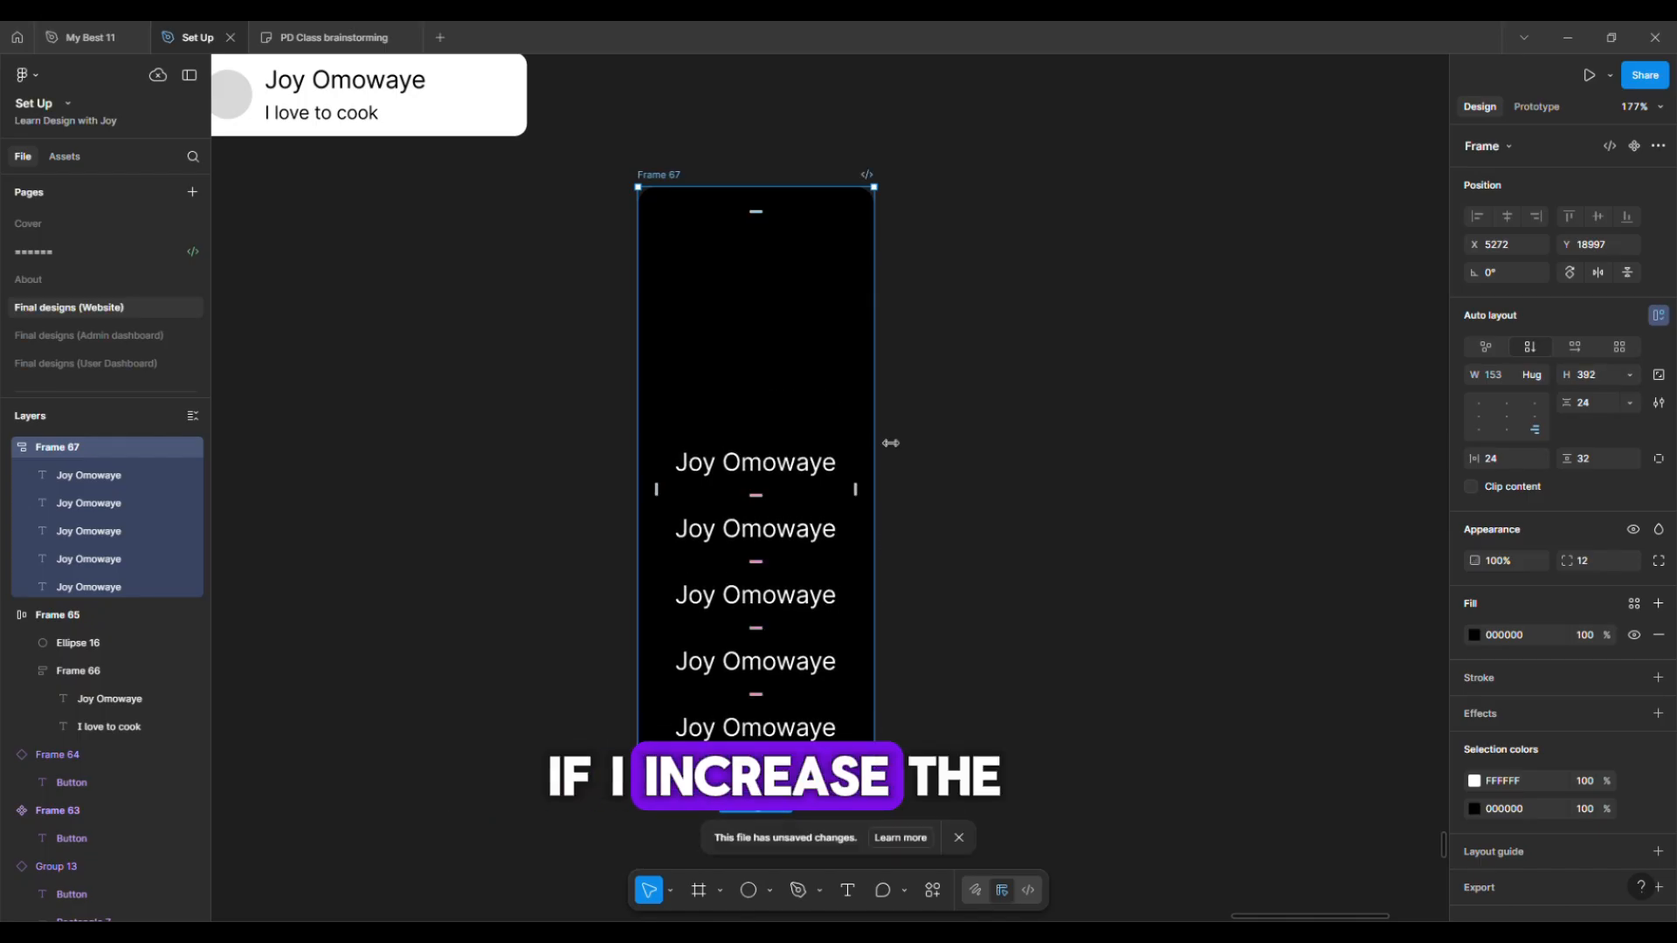
{"action": "left_click_drag", "start_coordinate": [887, 445], "coordinate": [1070, 445]}
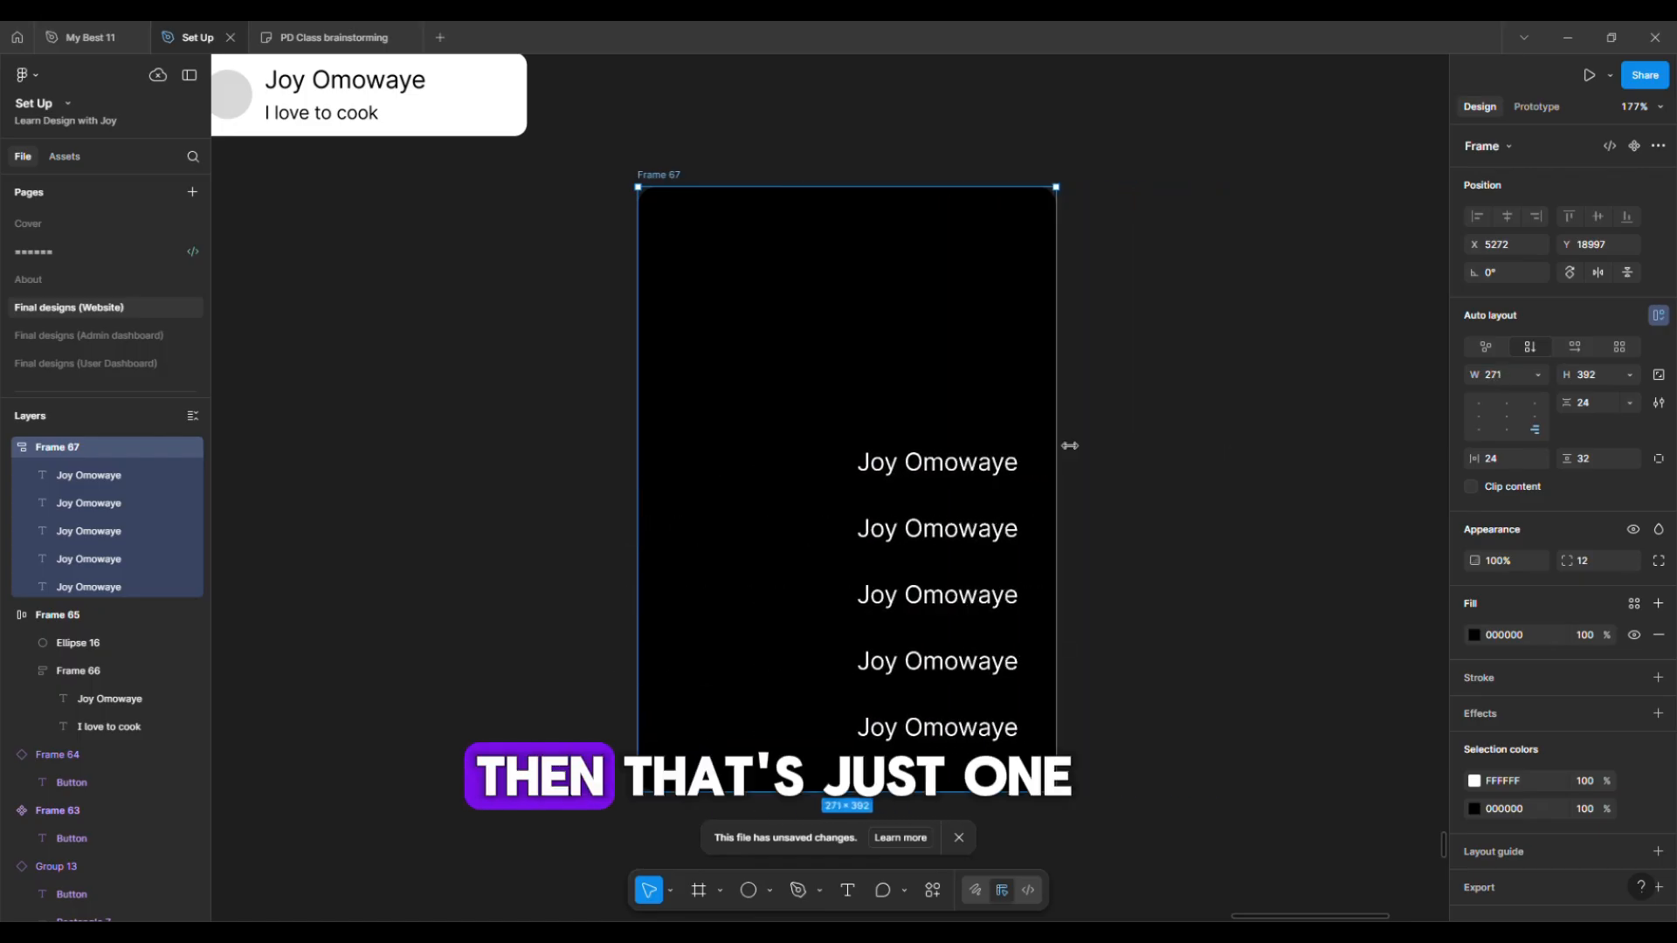
{"action": "key", "text": "ctrl+z"}
{"action": "key", "text": "ctrl+z"}
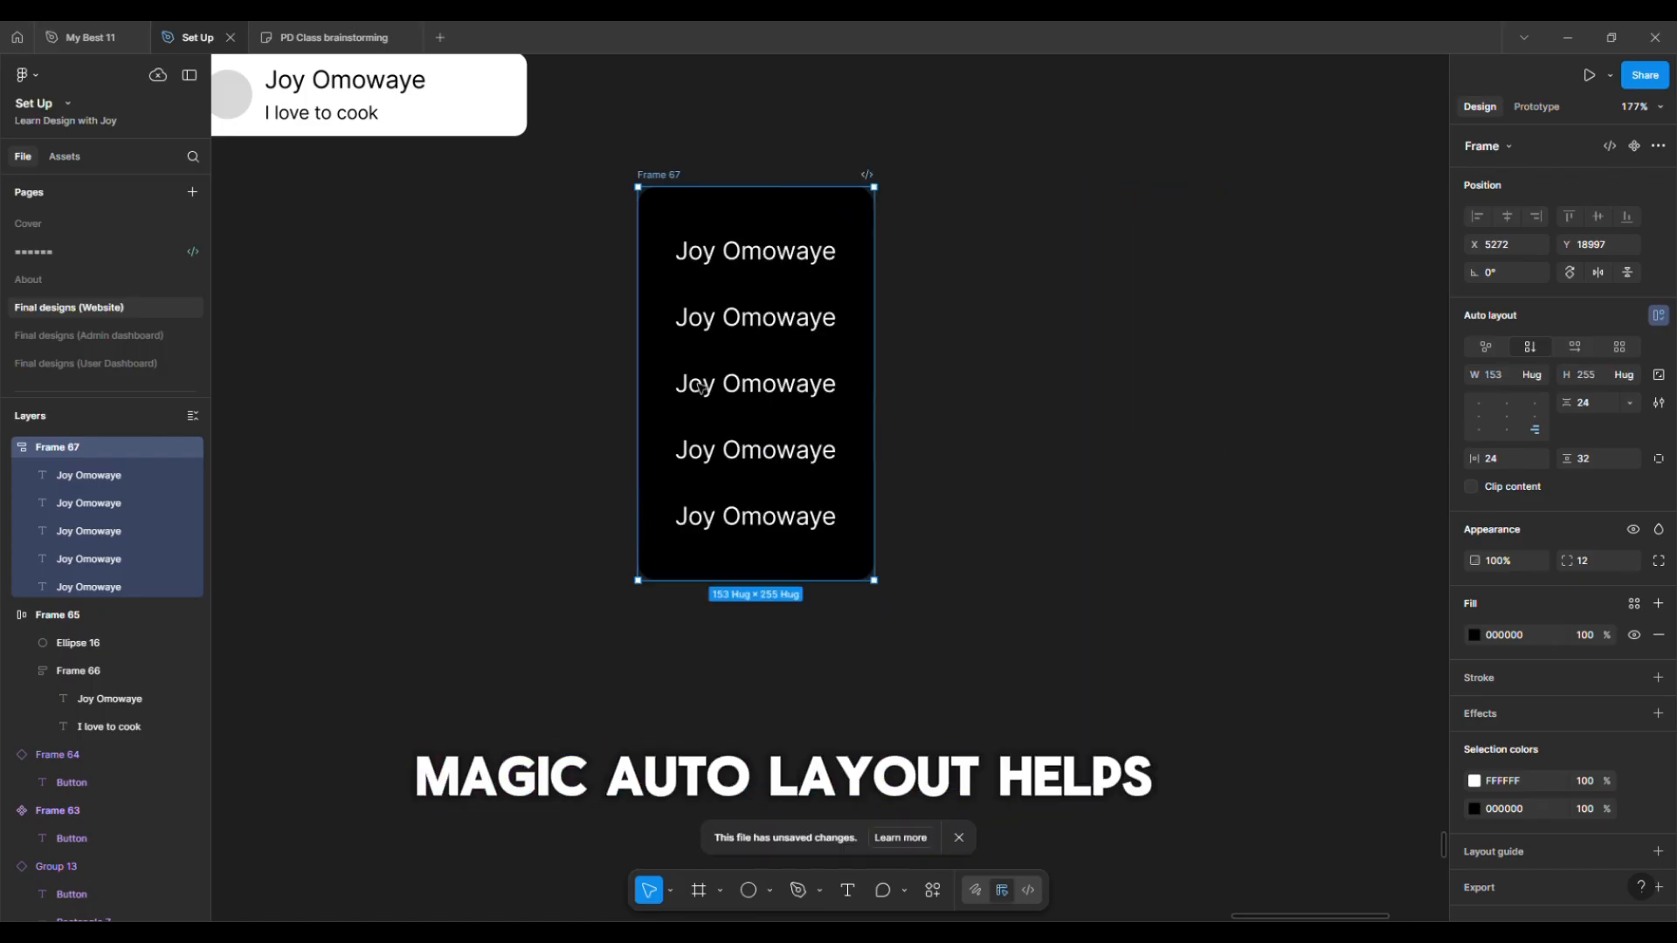
Set the five name texts' width to Fill container
{"action": "mouse_move", "coordinate": [749, 350]}
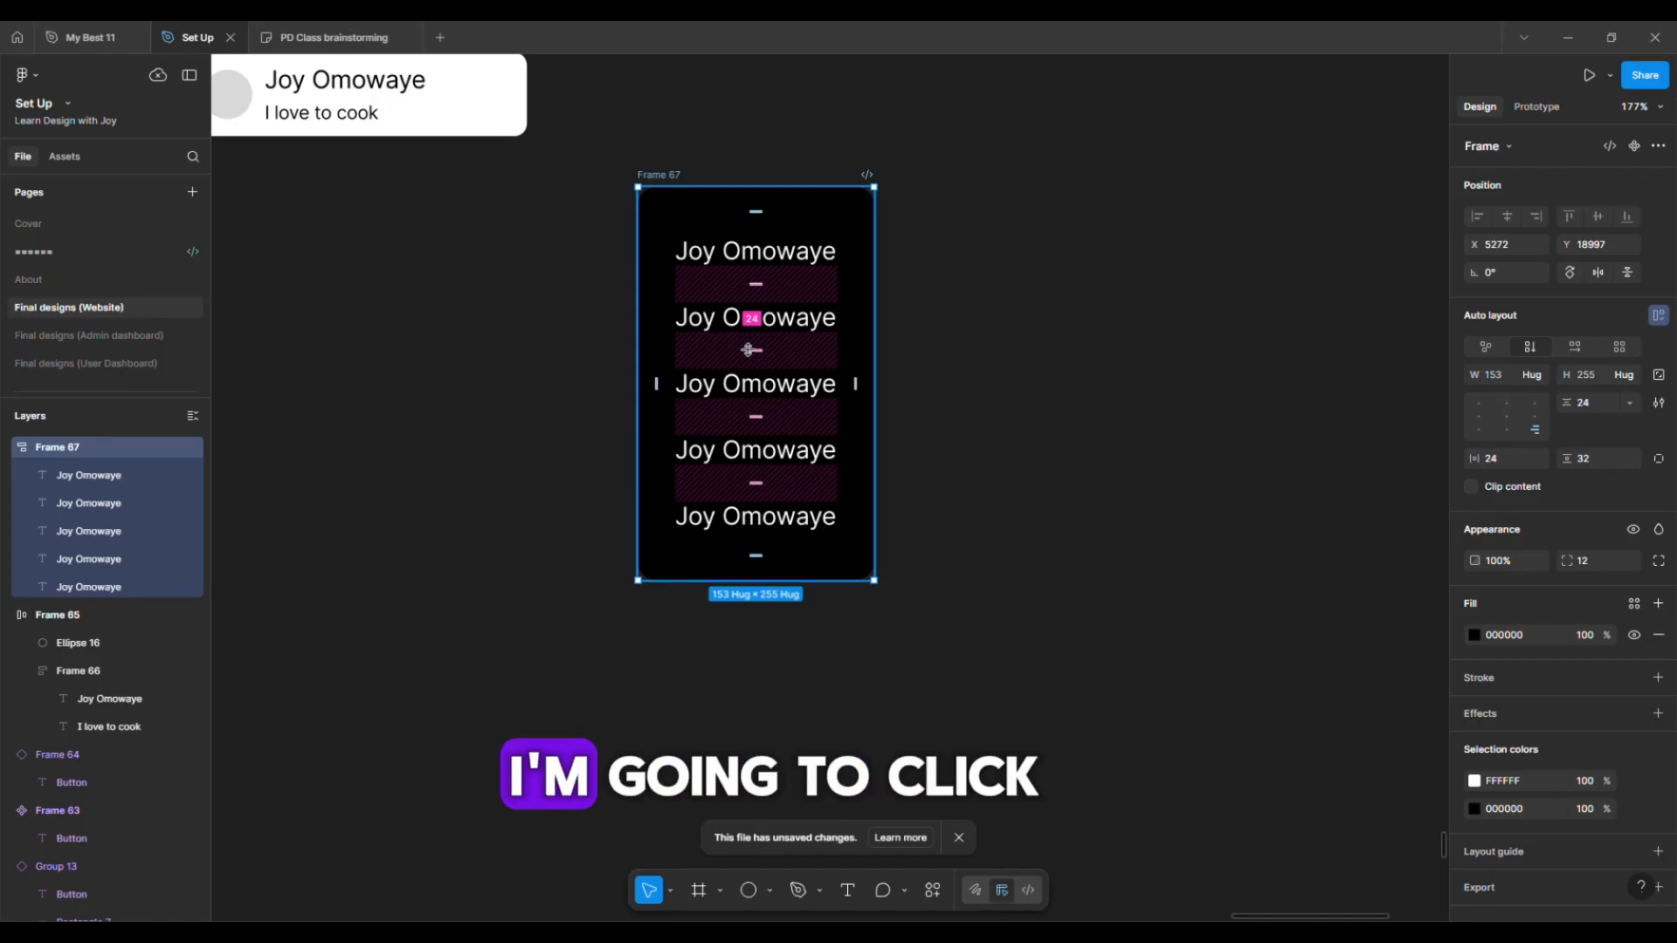
{"action": "key", "text": "Return"}
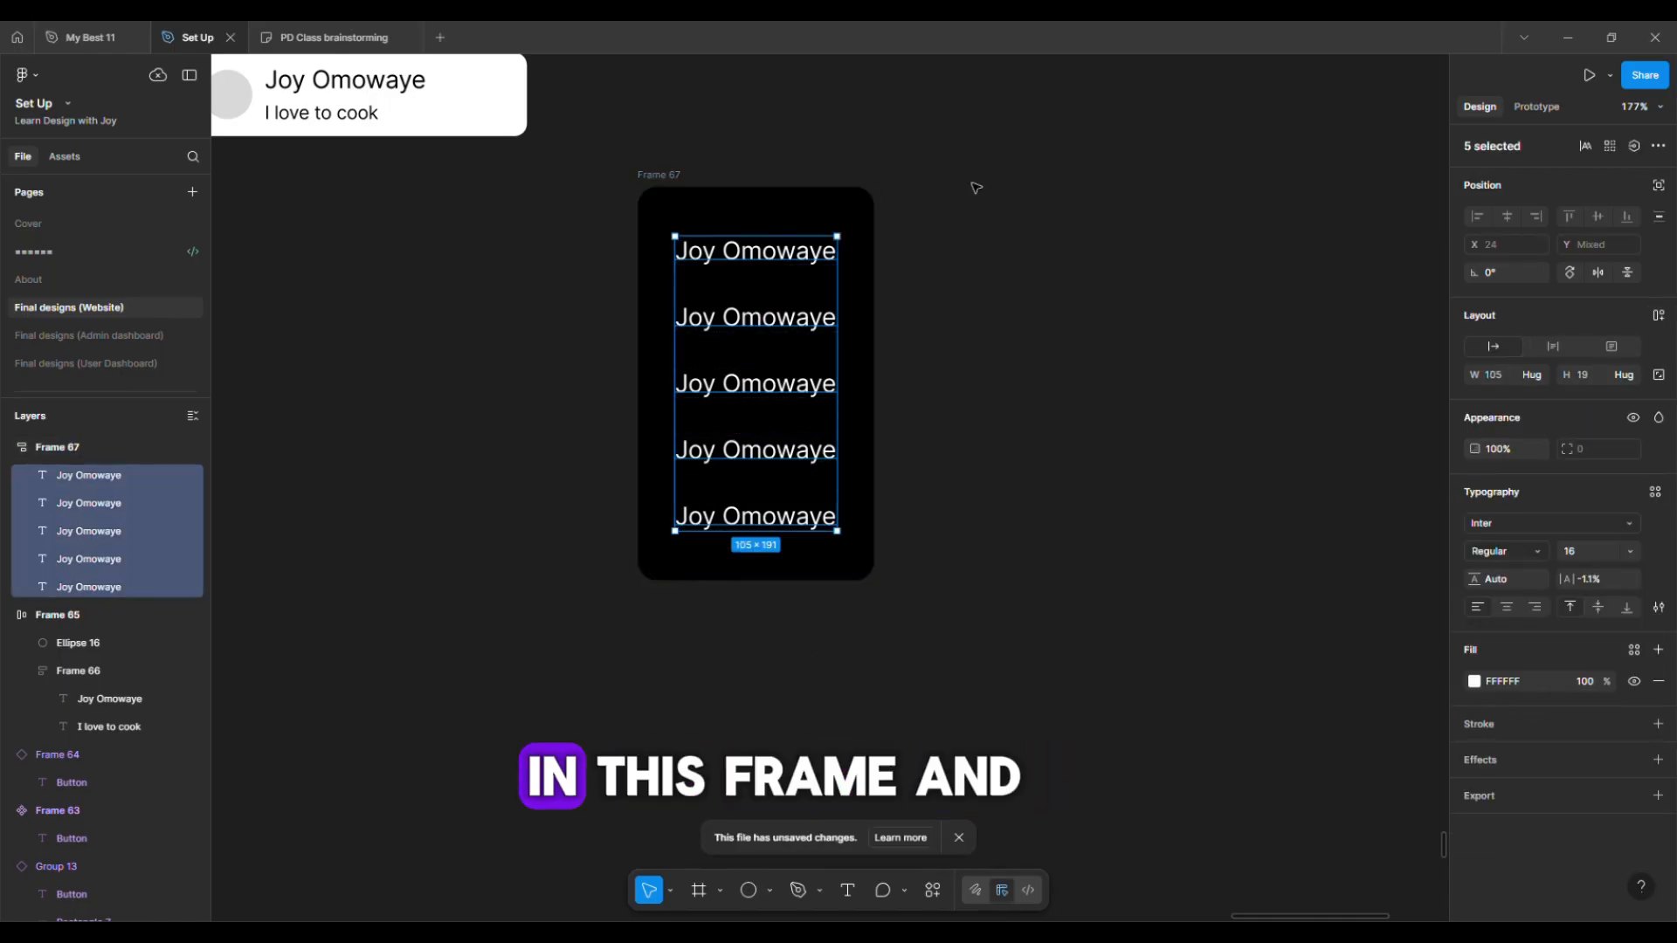
{"action": "left_click", "coordinate": [1537, 373]}
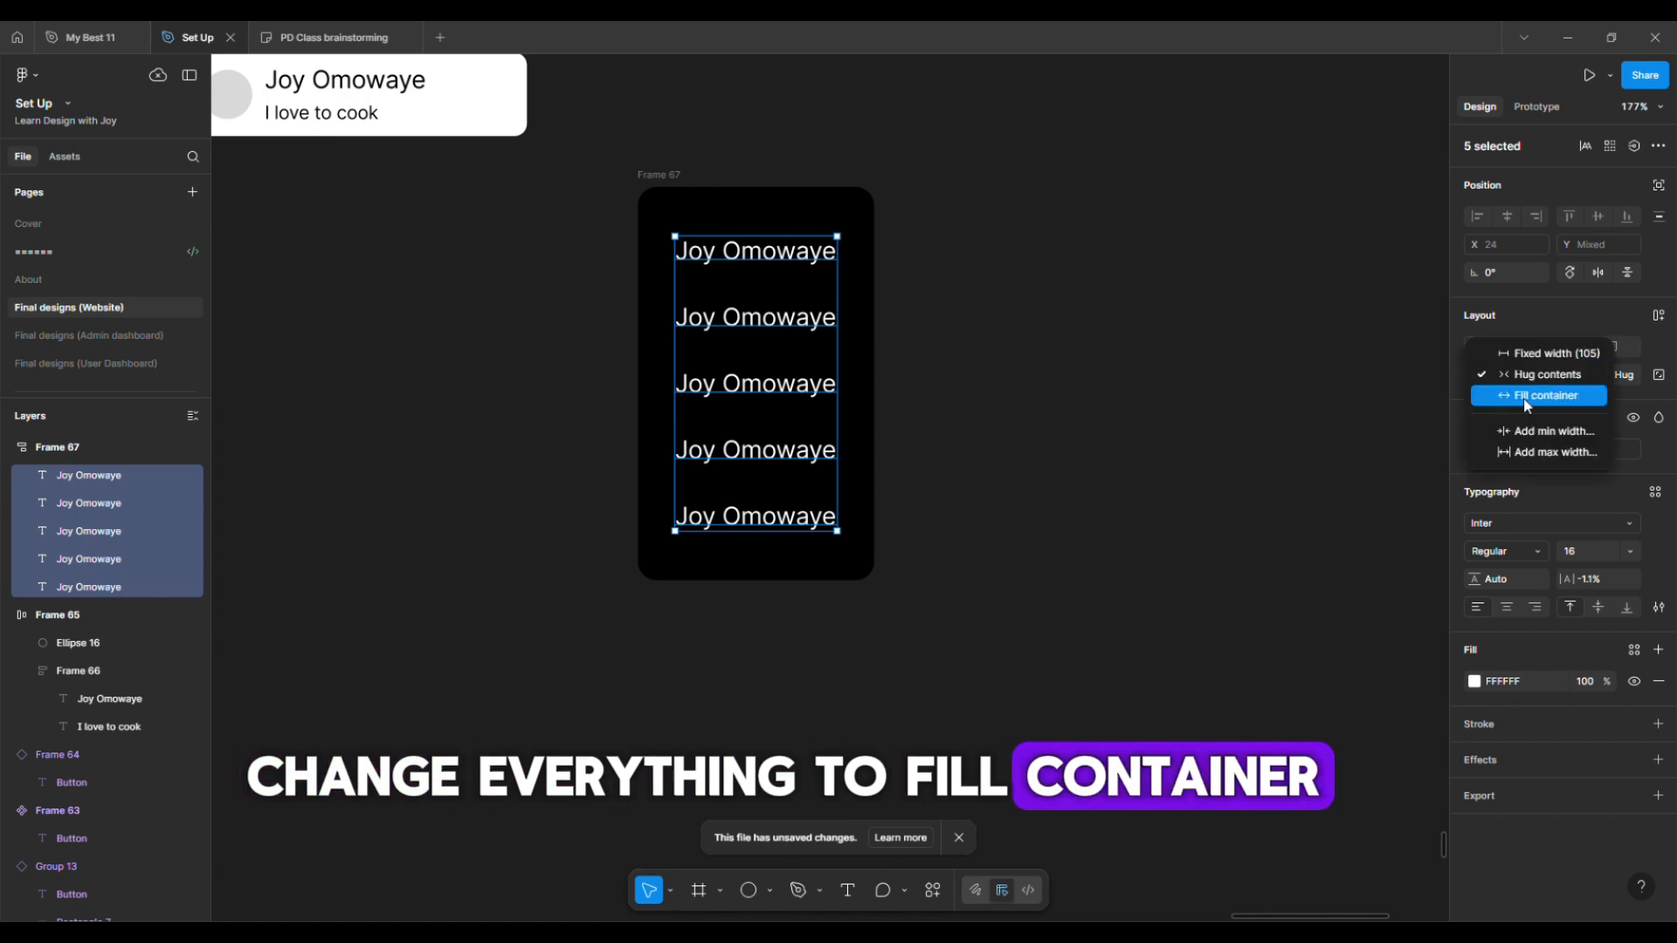
{"action": "left_click", "coordinate": [1526, 404]}
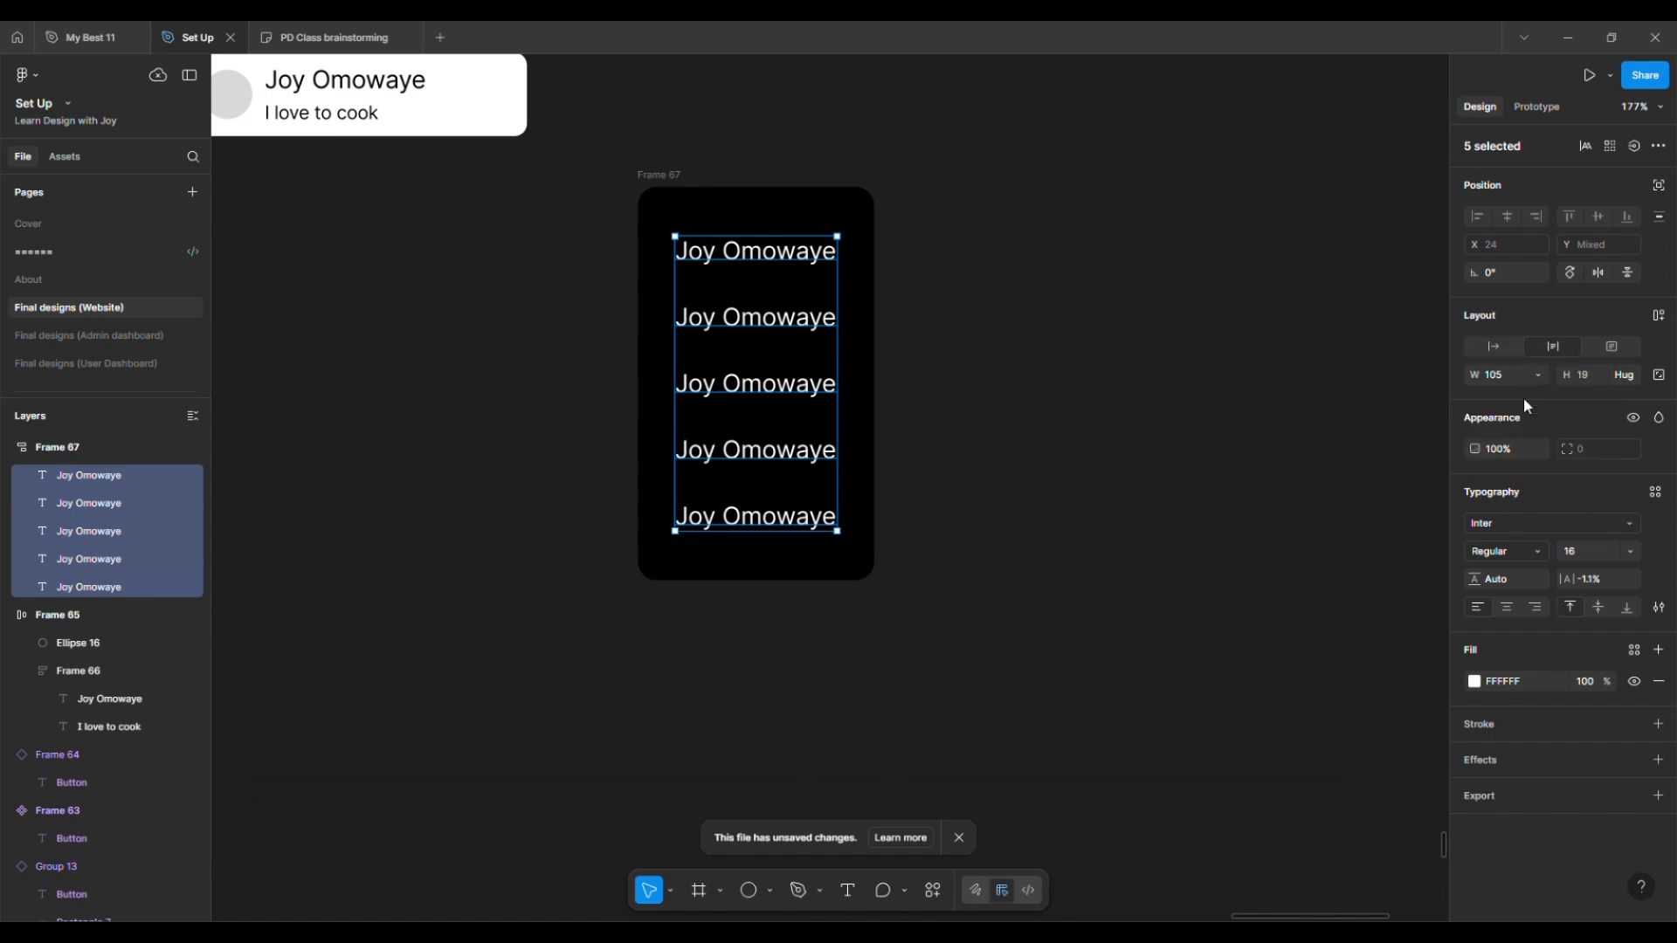
Retype the second, third and fourth name texts with new full names
{"action": "left_click", "coordinate": [757, 314]}
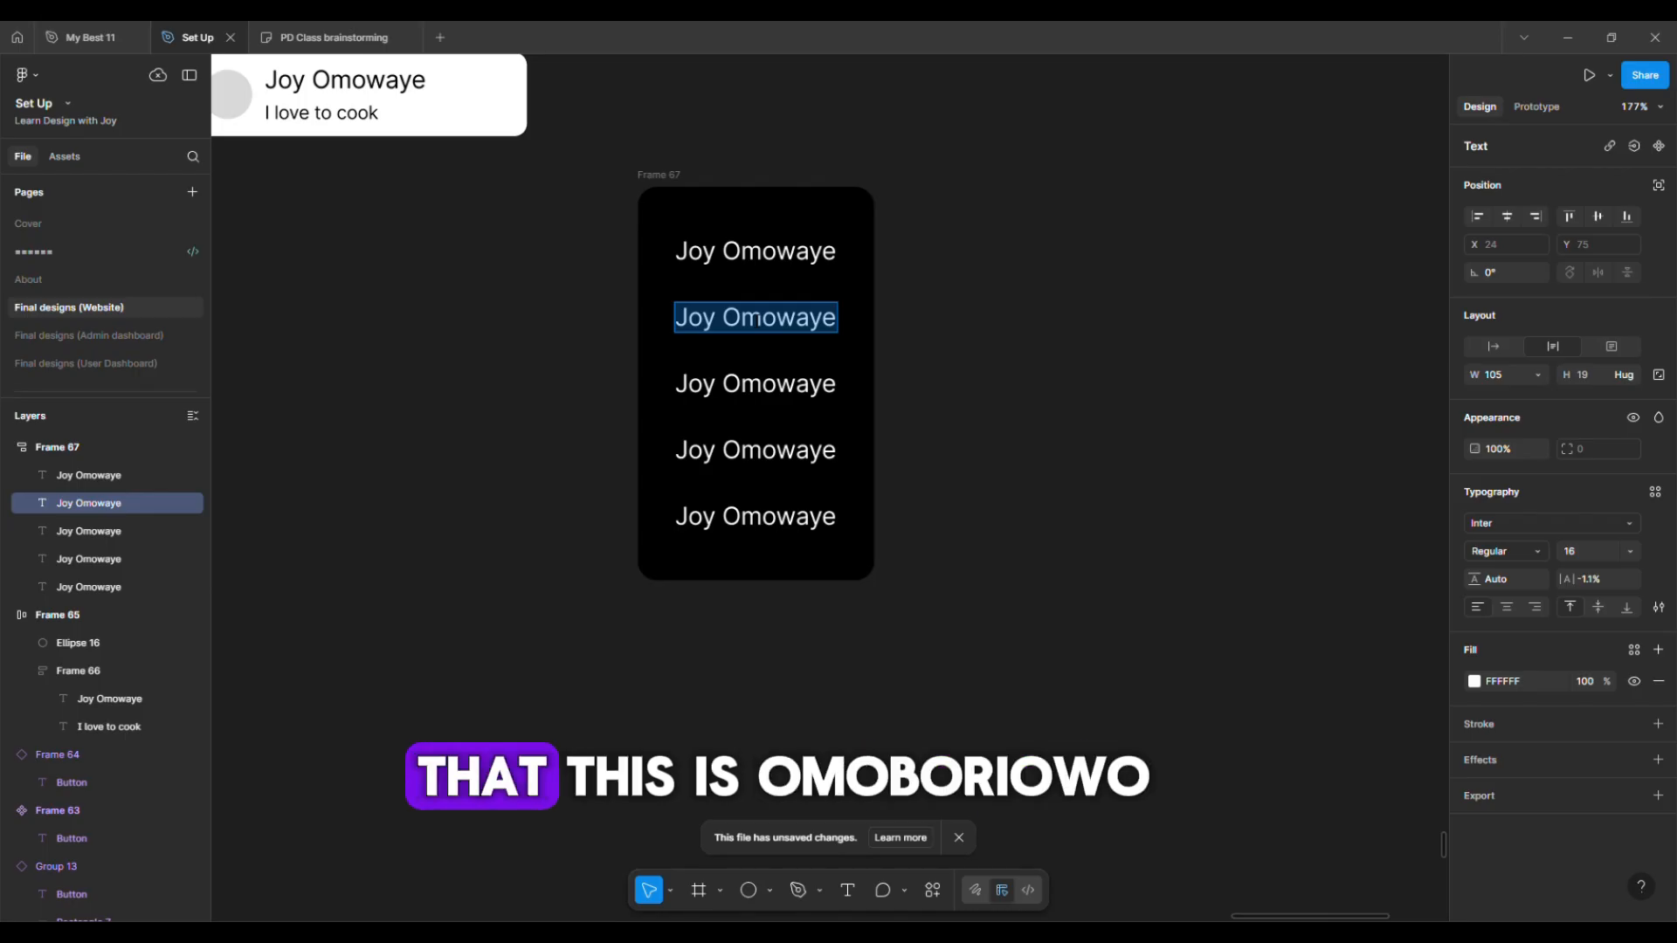
{"action": "type", "text": "Om"}
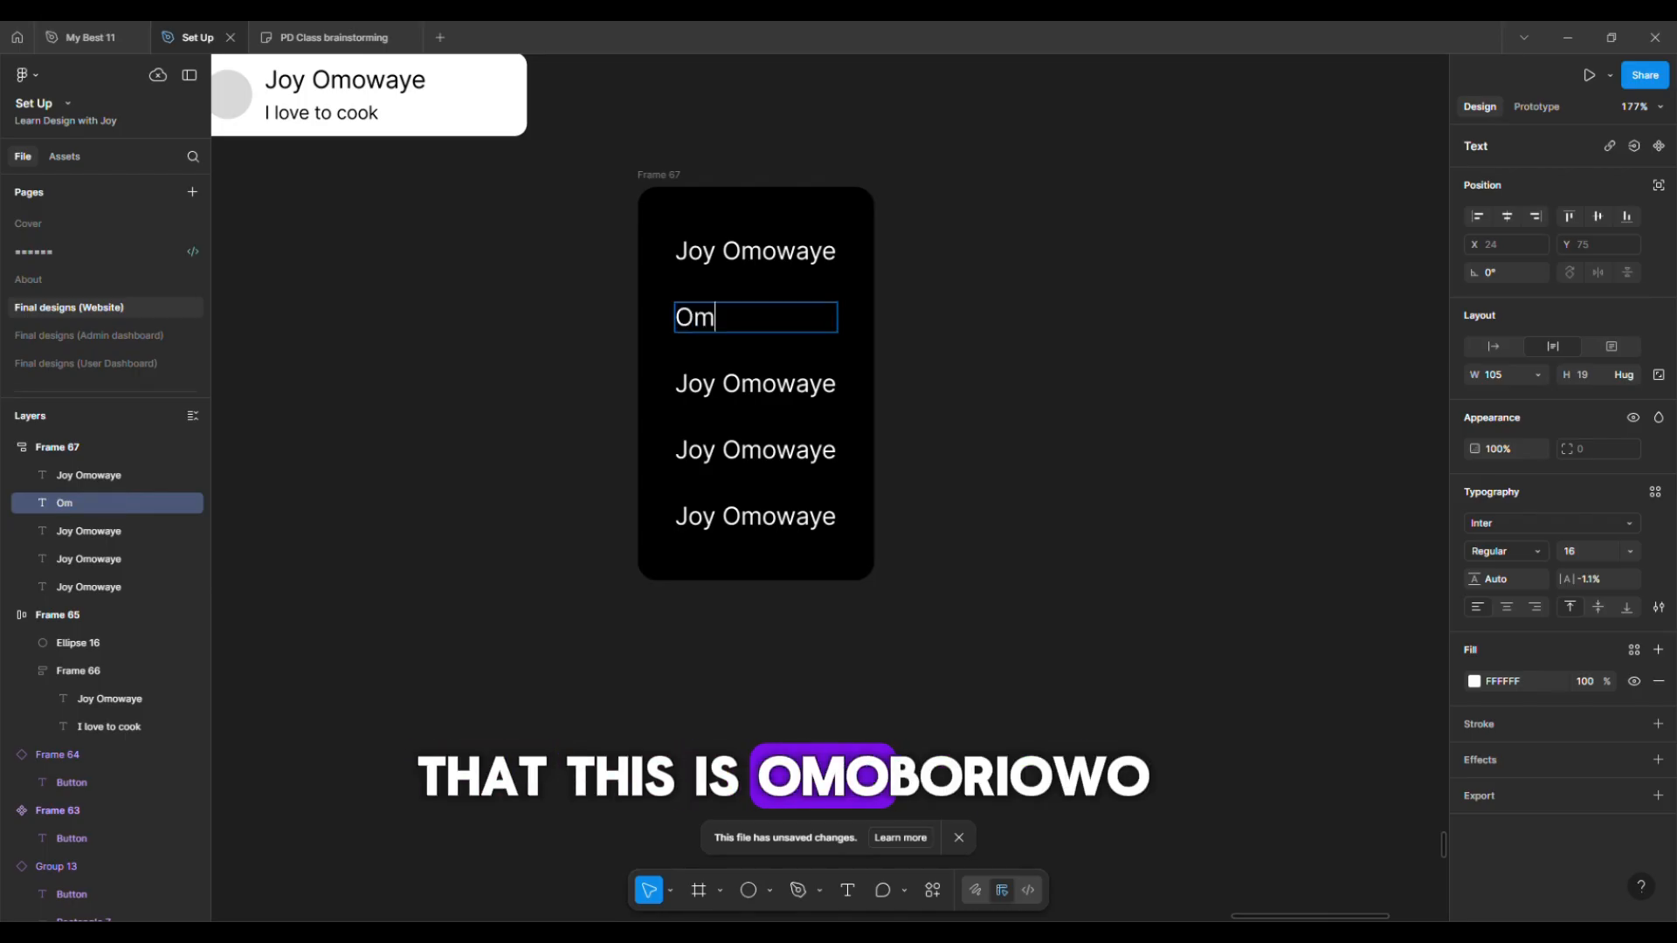
{"action": "type", "text": "oborio"}
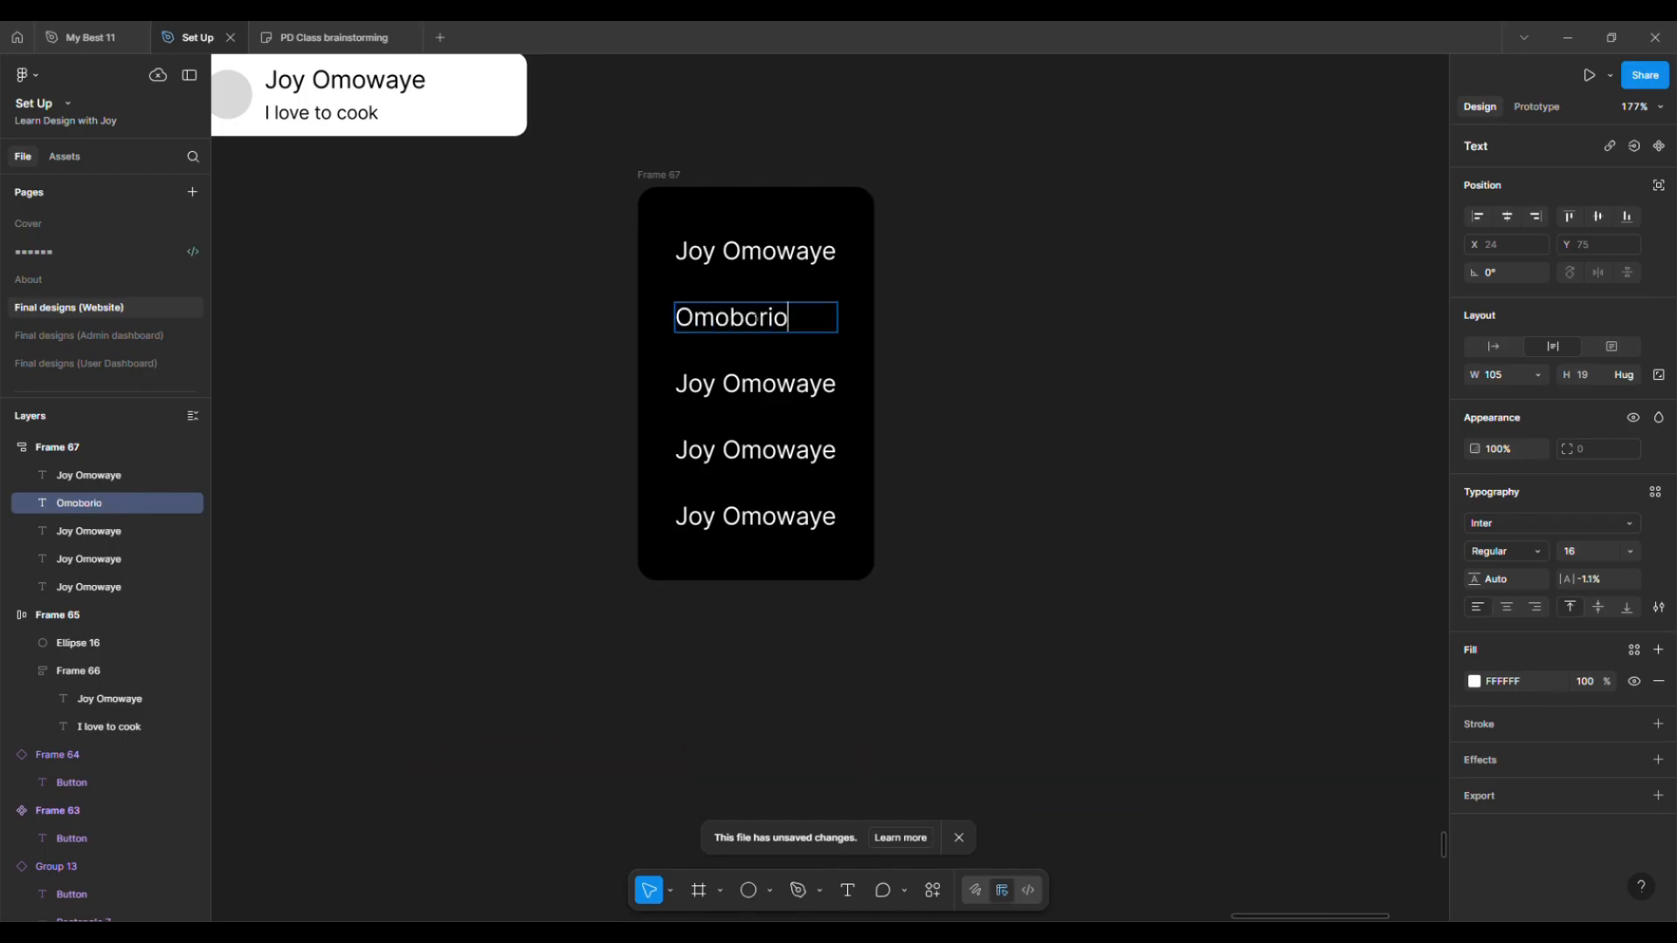
{"action": "type", "text": "wo Jane"}
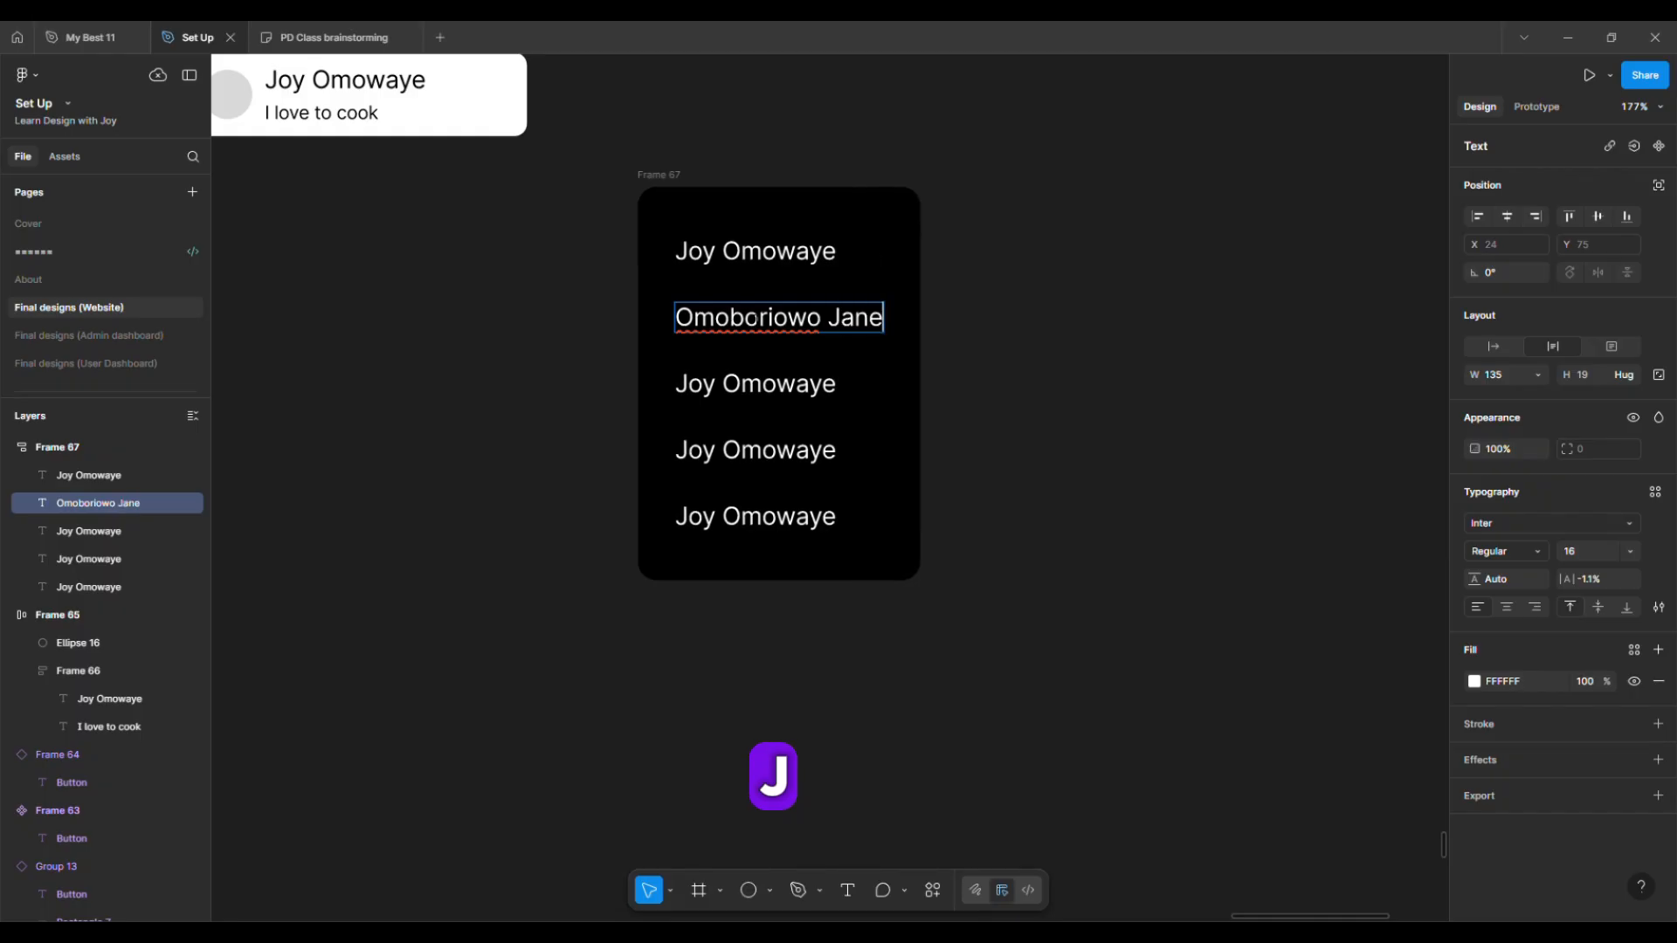
{"action": "type", "text": "t"}
{"action": "key", "text": "Right"}
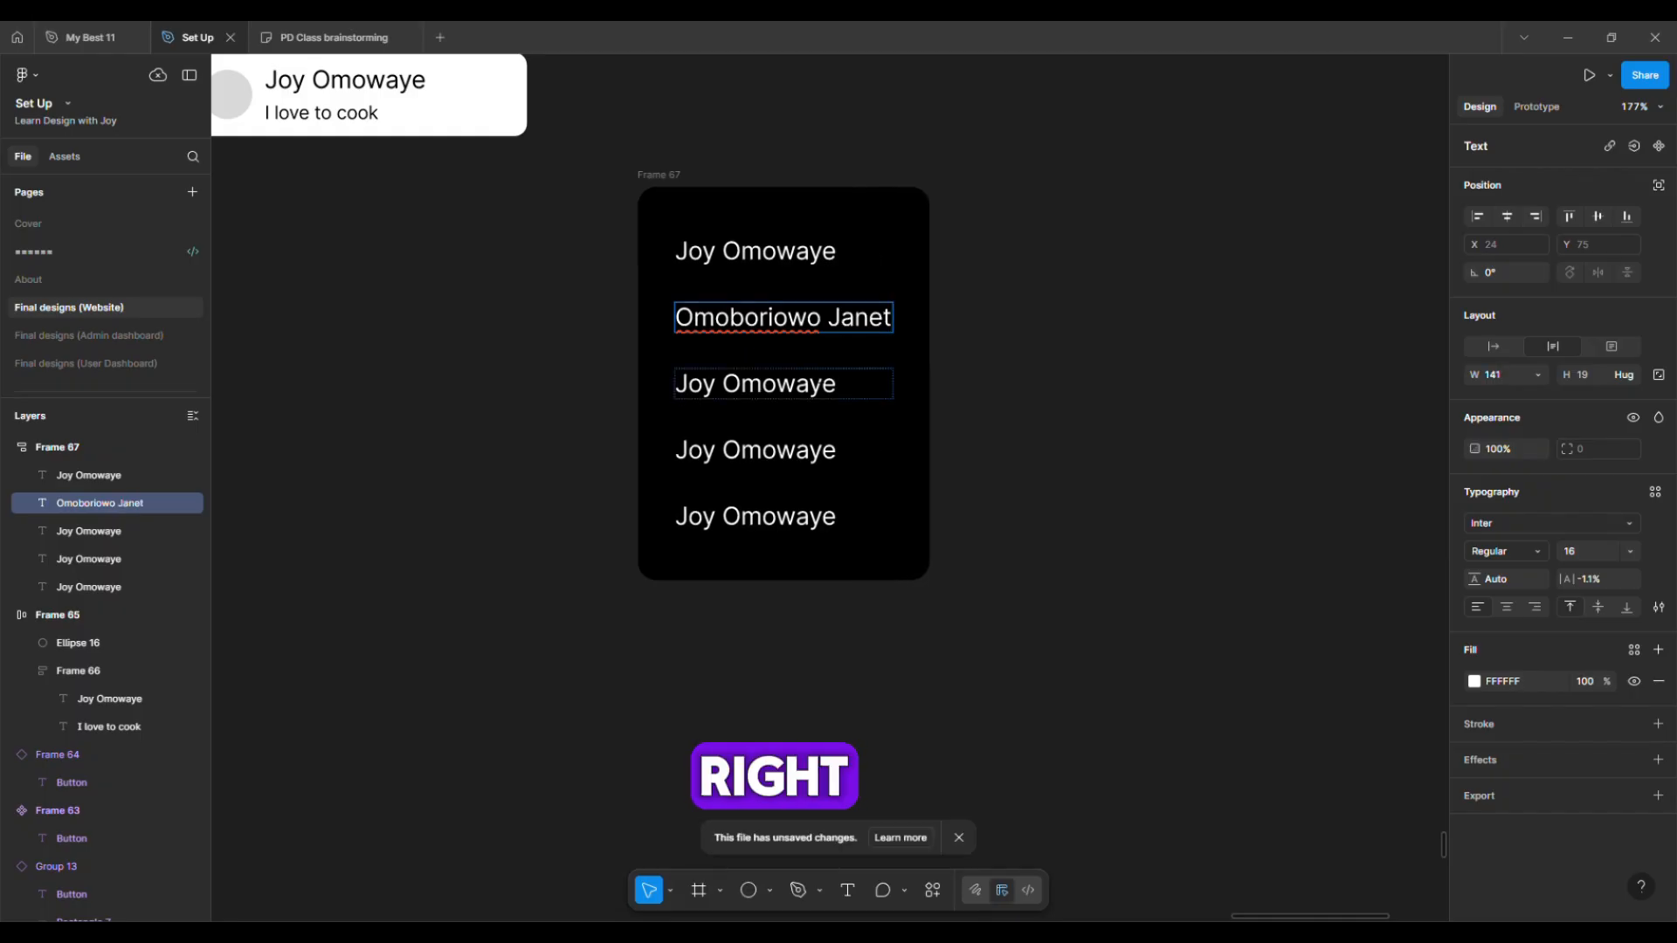
{"action": "double_click", "coordinate": [800, 387]}
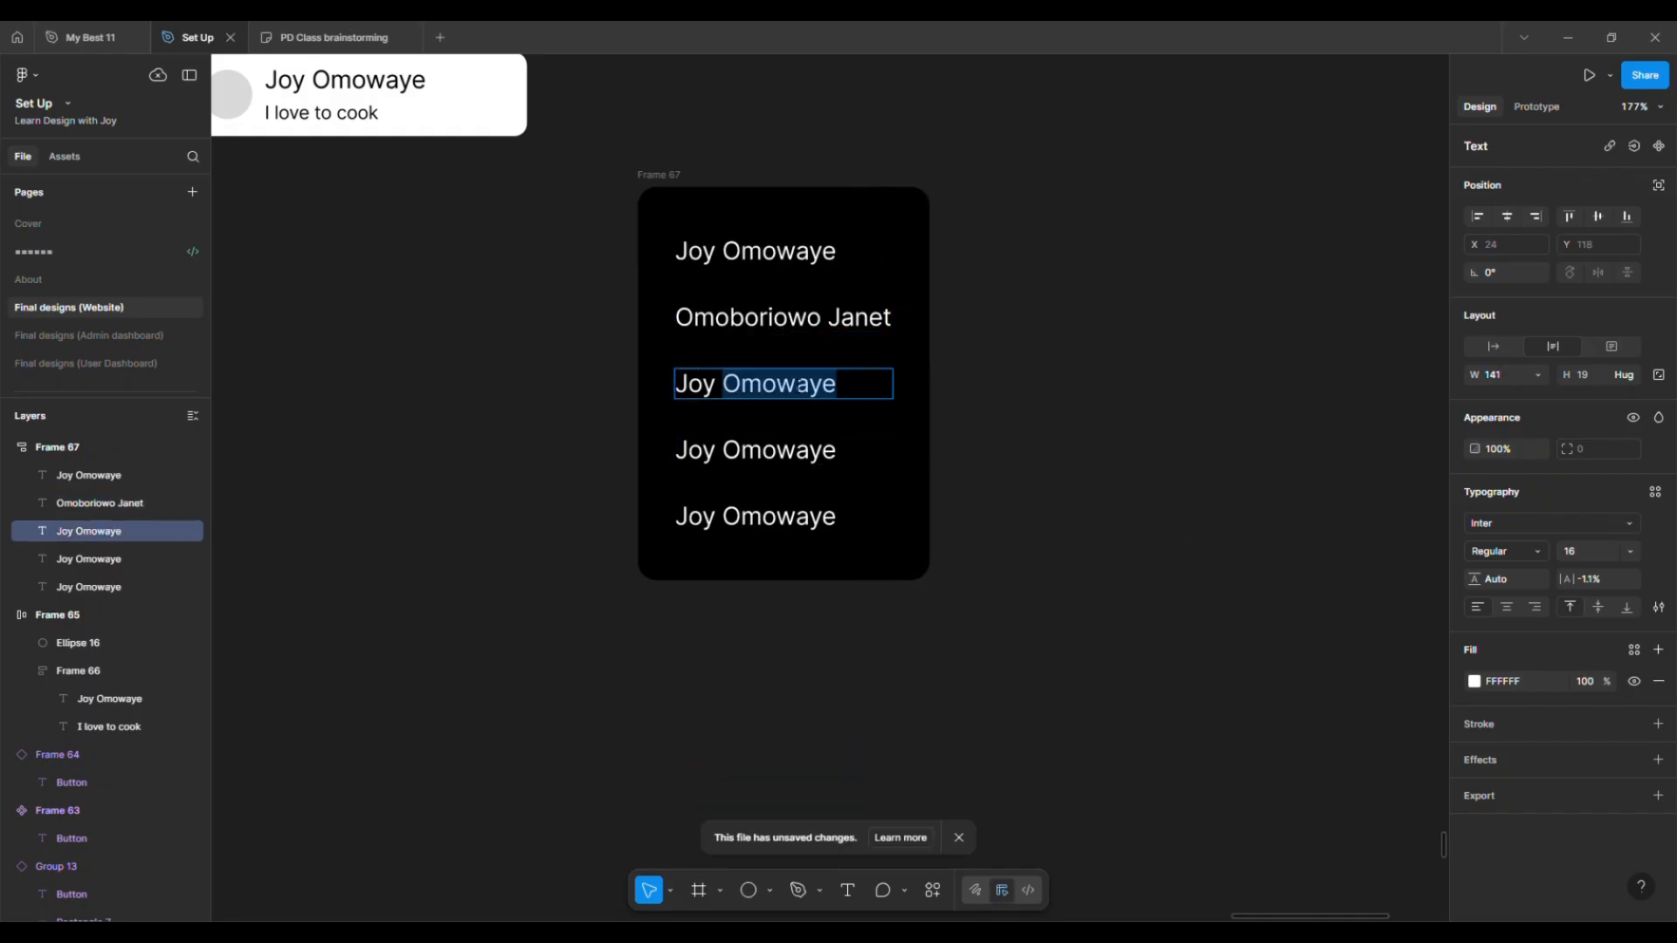
{"action": "type", "text": "Char"}
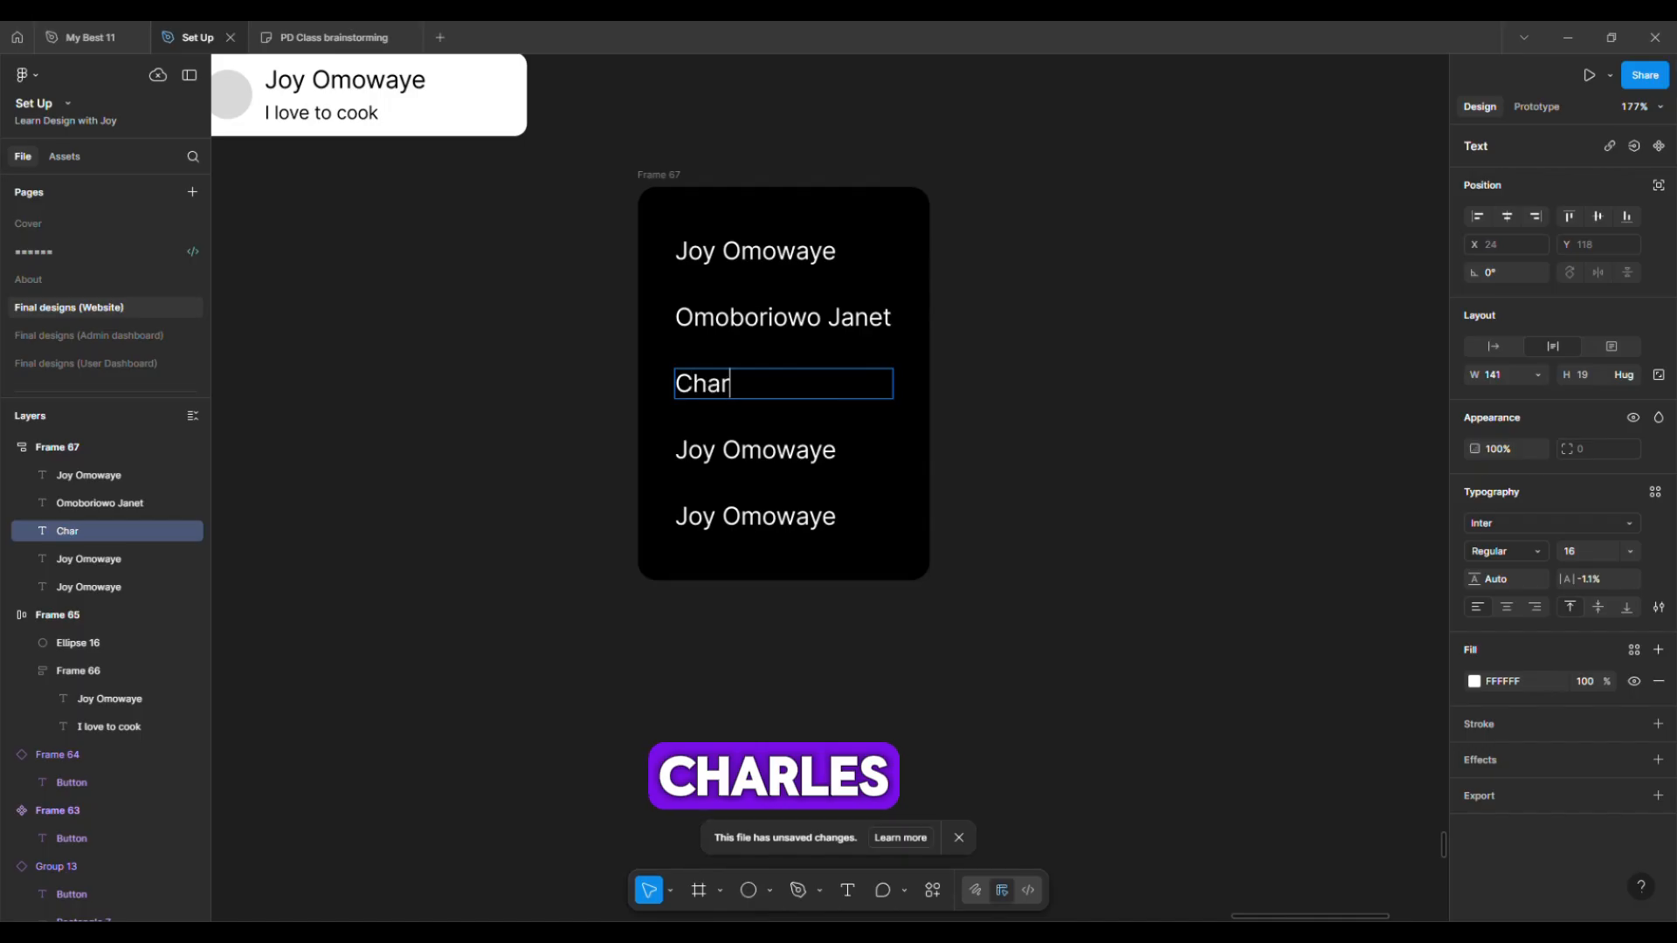
{"action": "type", "text": "l"}
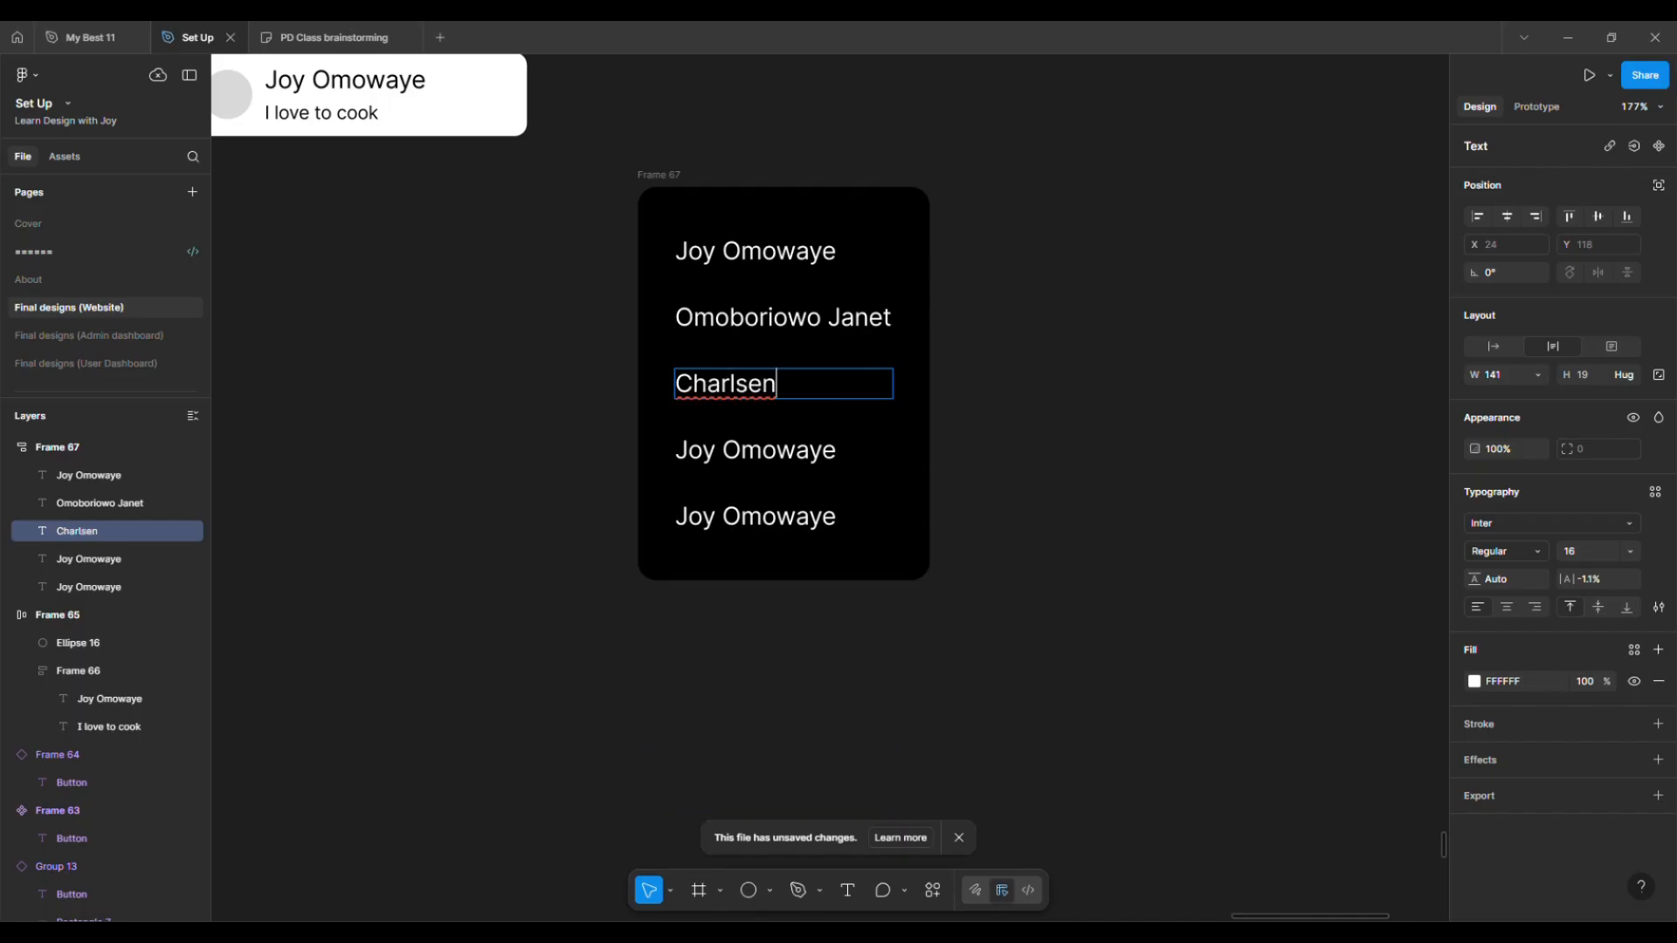
{"action": "type", "text": "se darwi"}
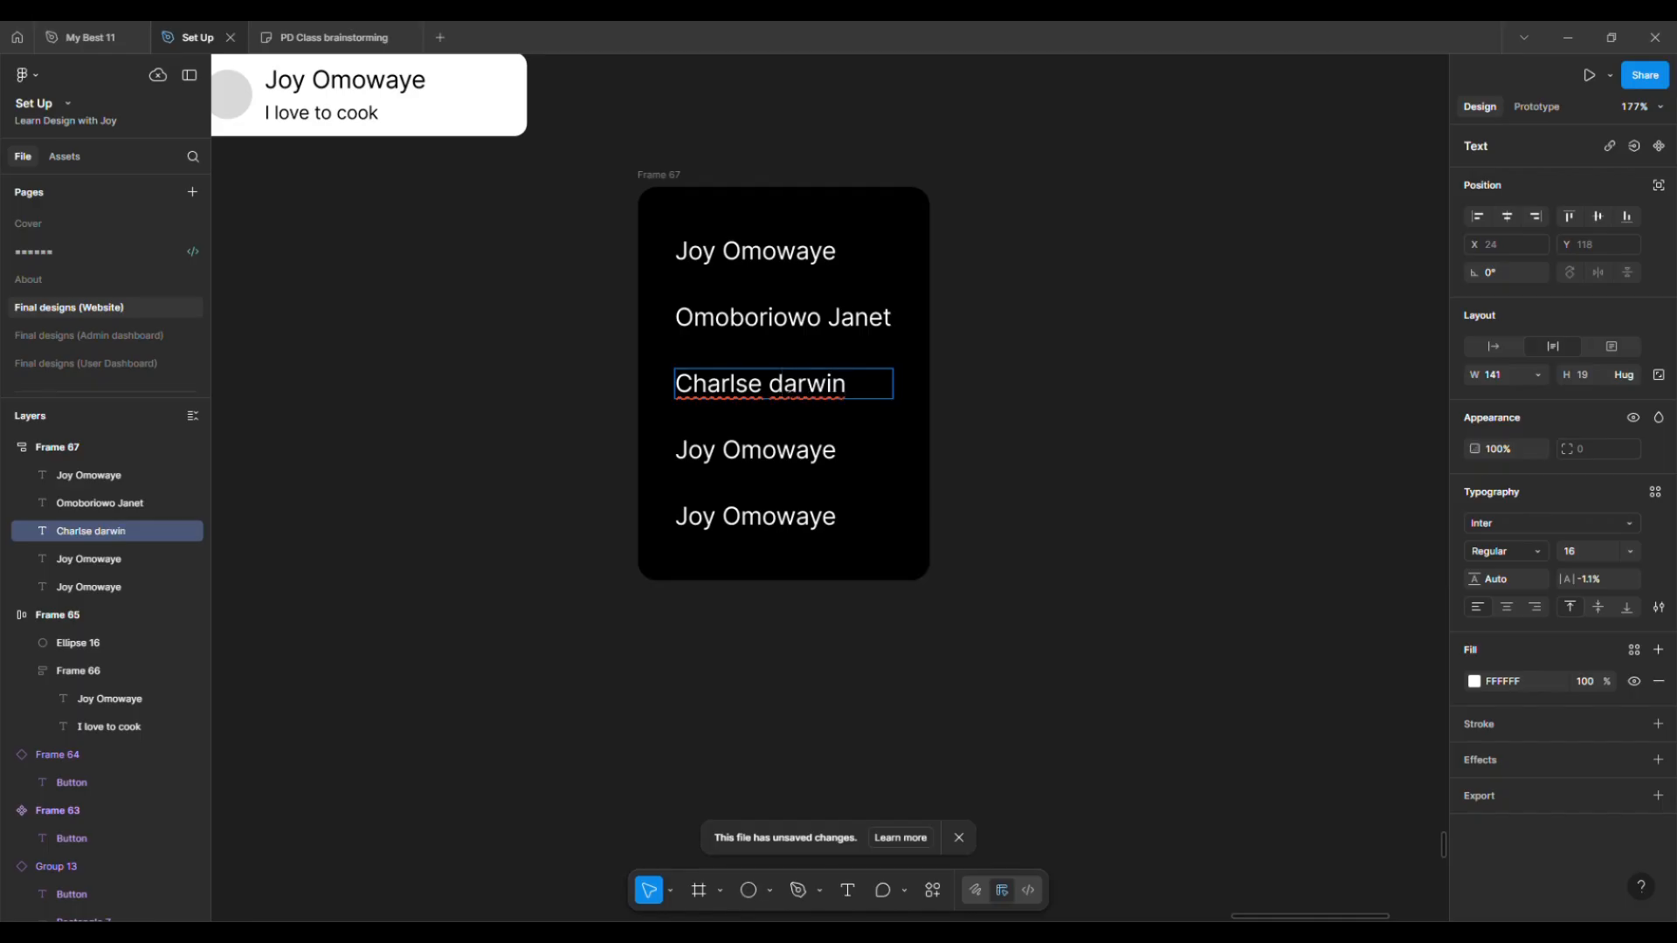
{"action": "double_click", "coordinate": [771, 450]}
{"action": "type", "text": "T"}
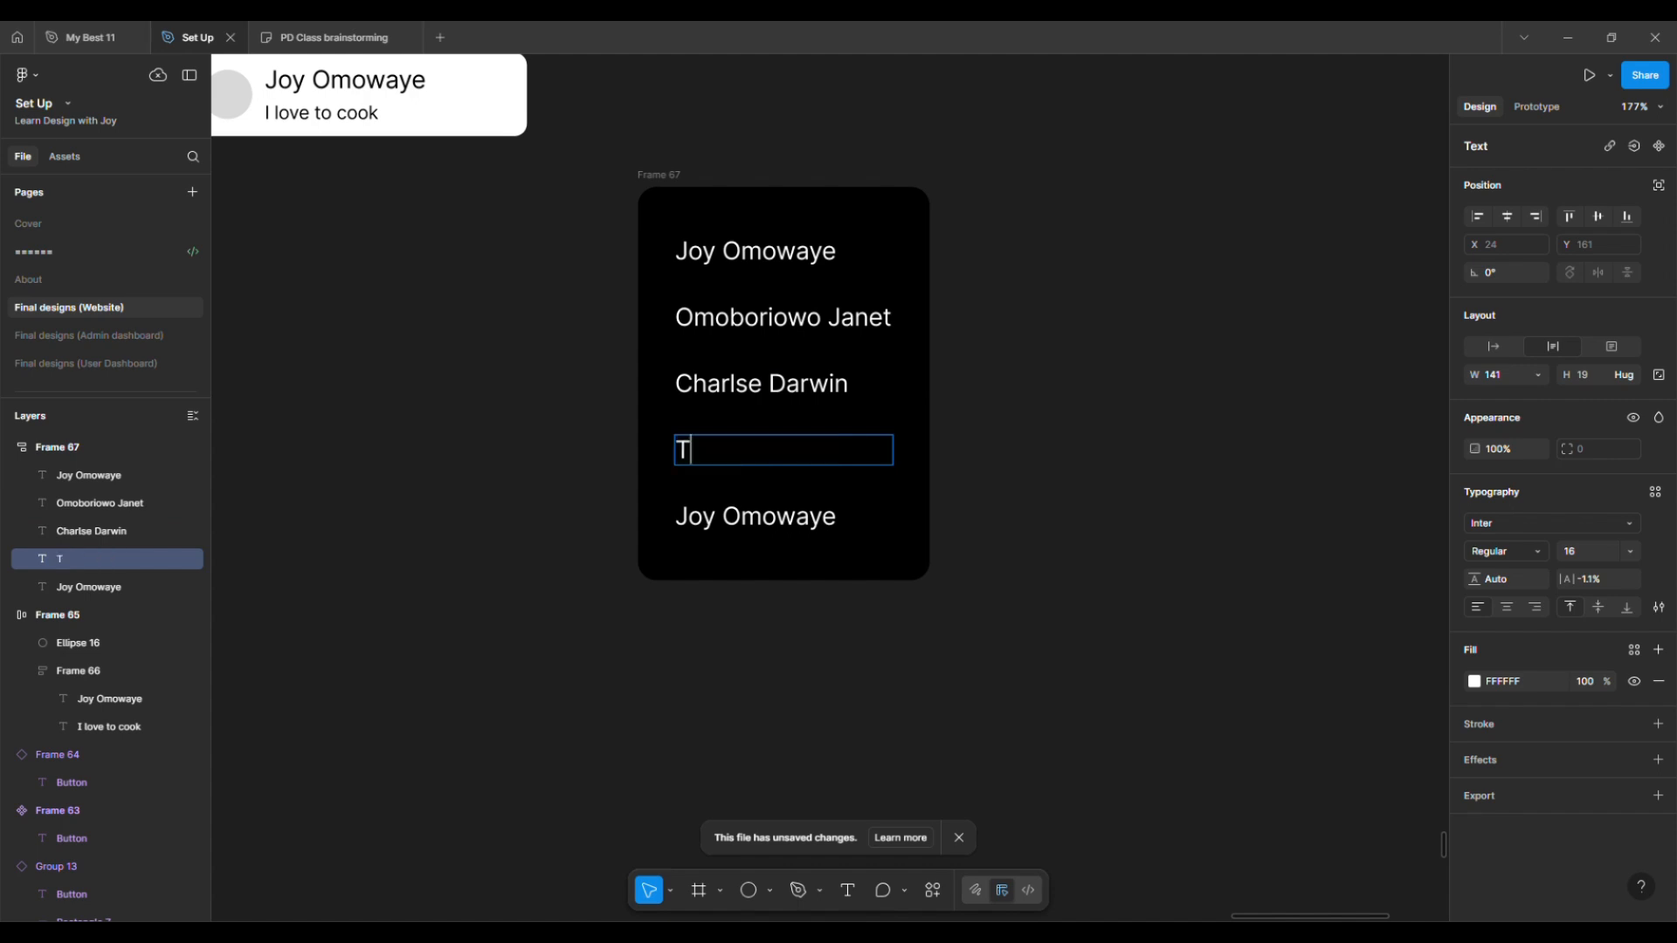
{"action": "type", "text": "ony"}
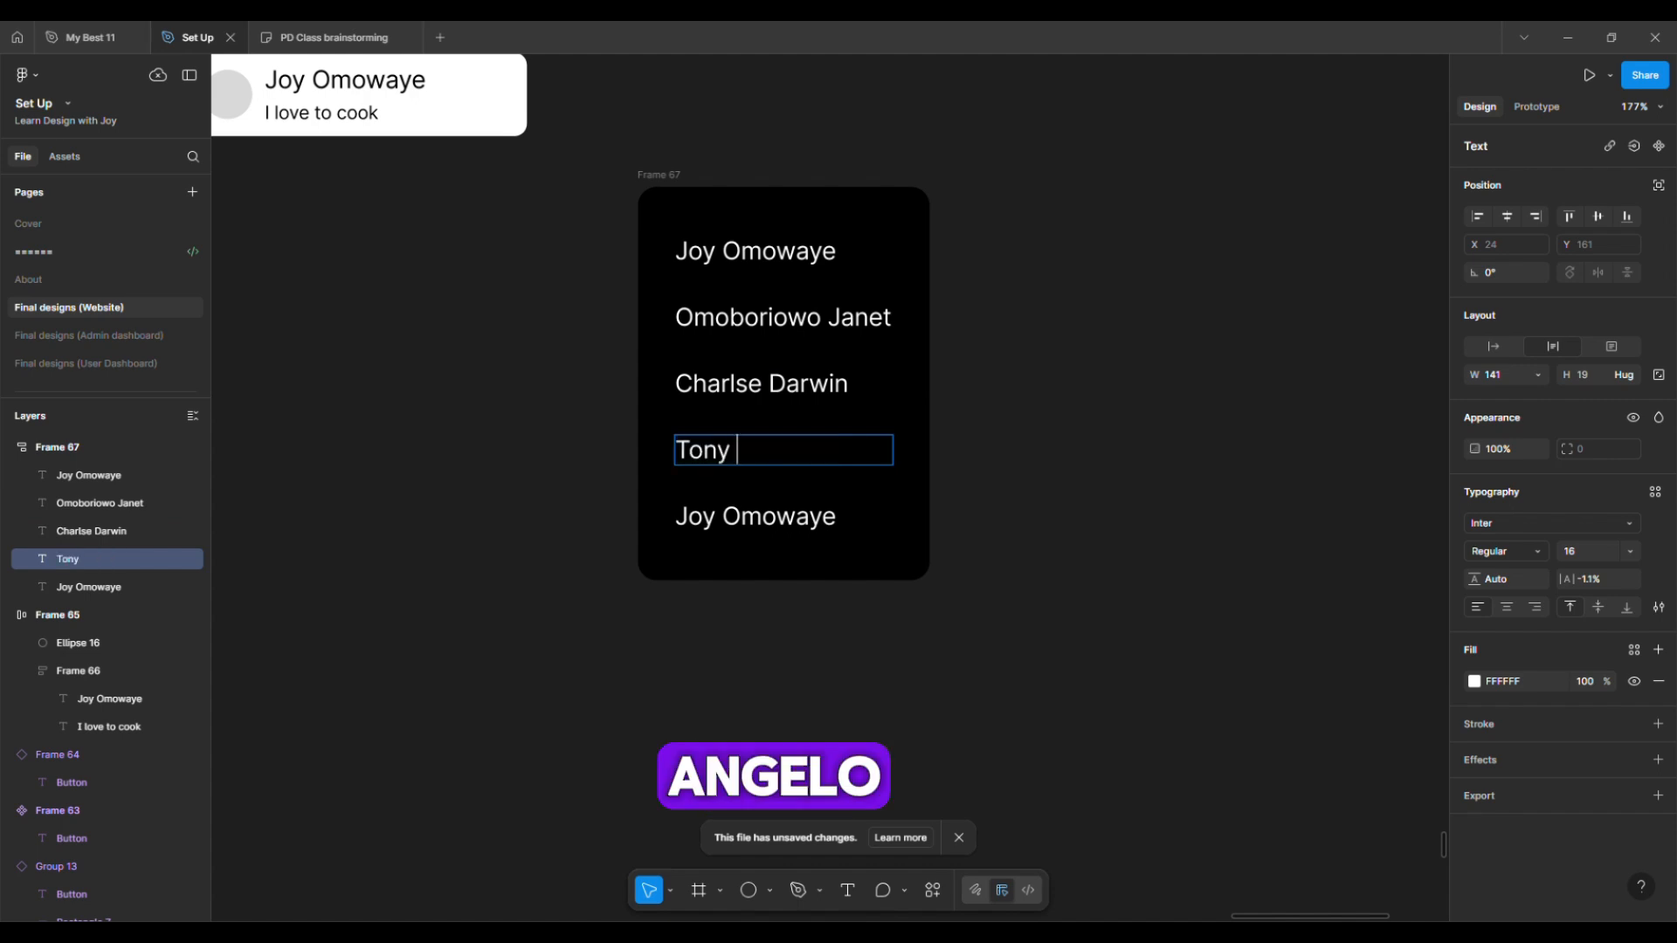
{"action": "type", "text": " Angelo"}
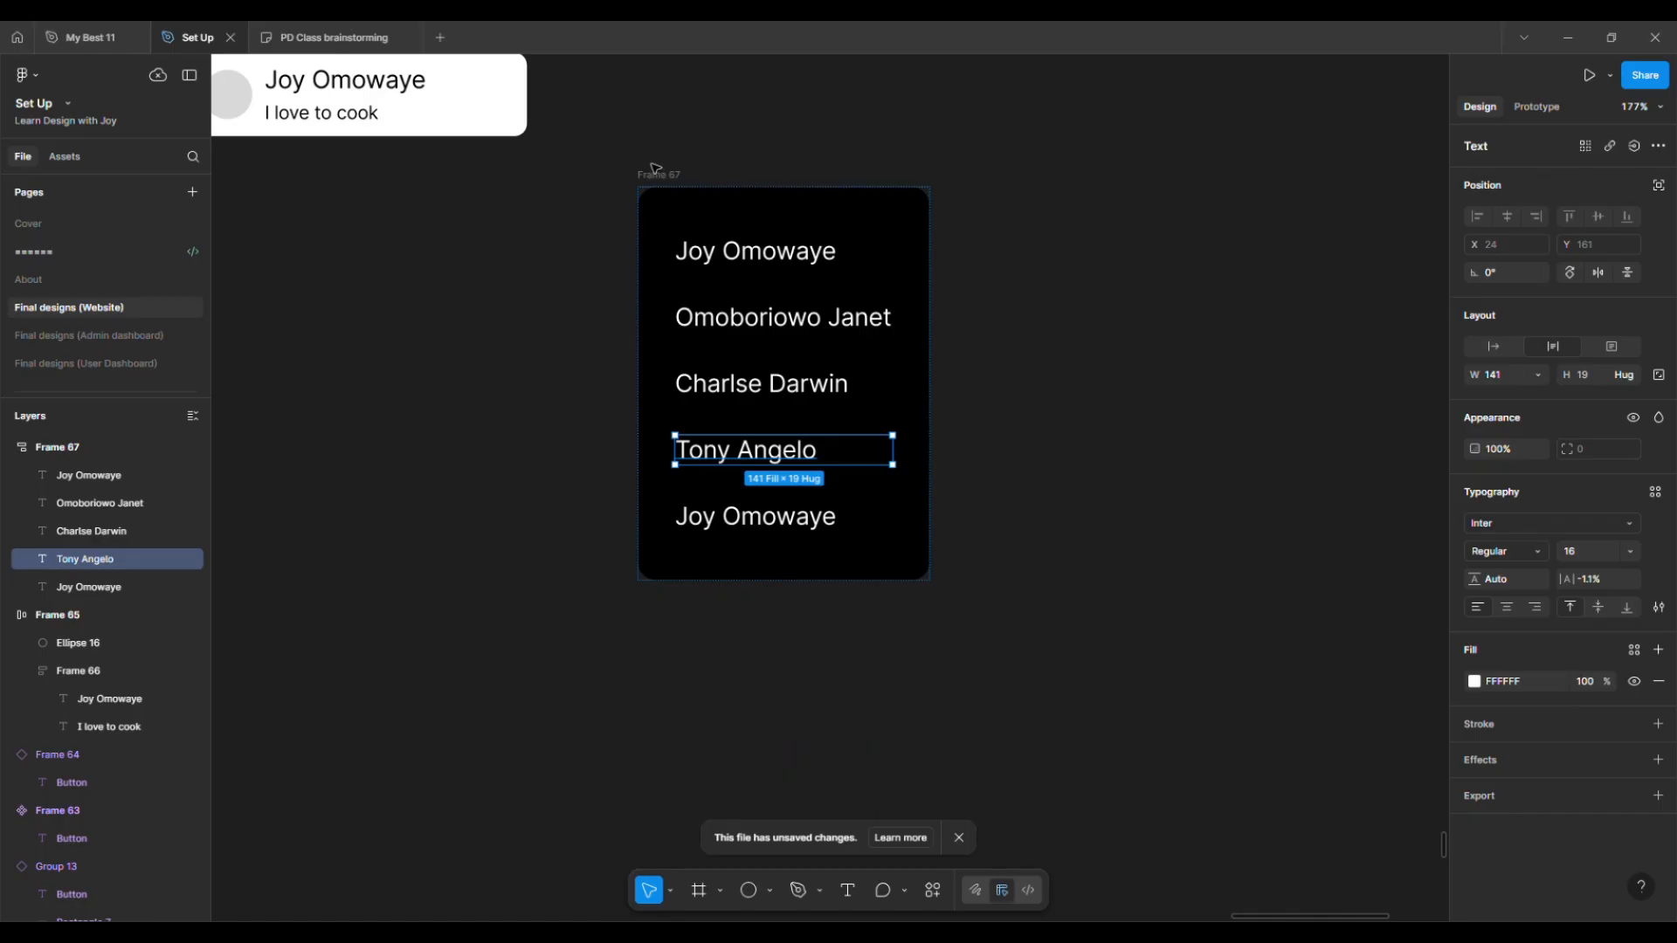
Left-align Frame 67's names and set the frame width to 120 px so they wrap
{"action": "left_click", "coordinate": [659, 201]}
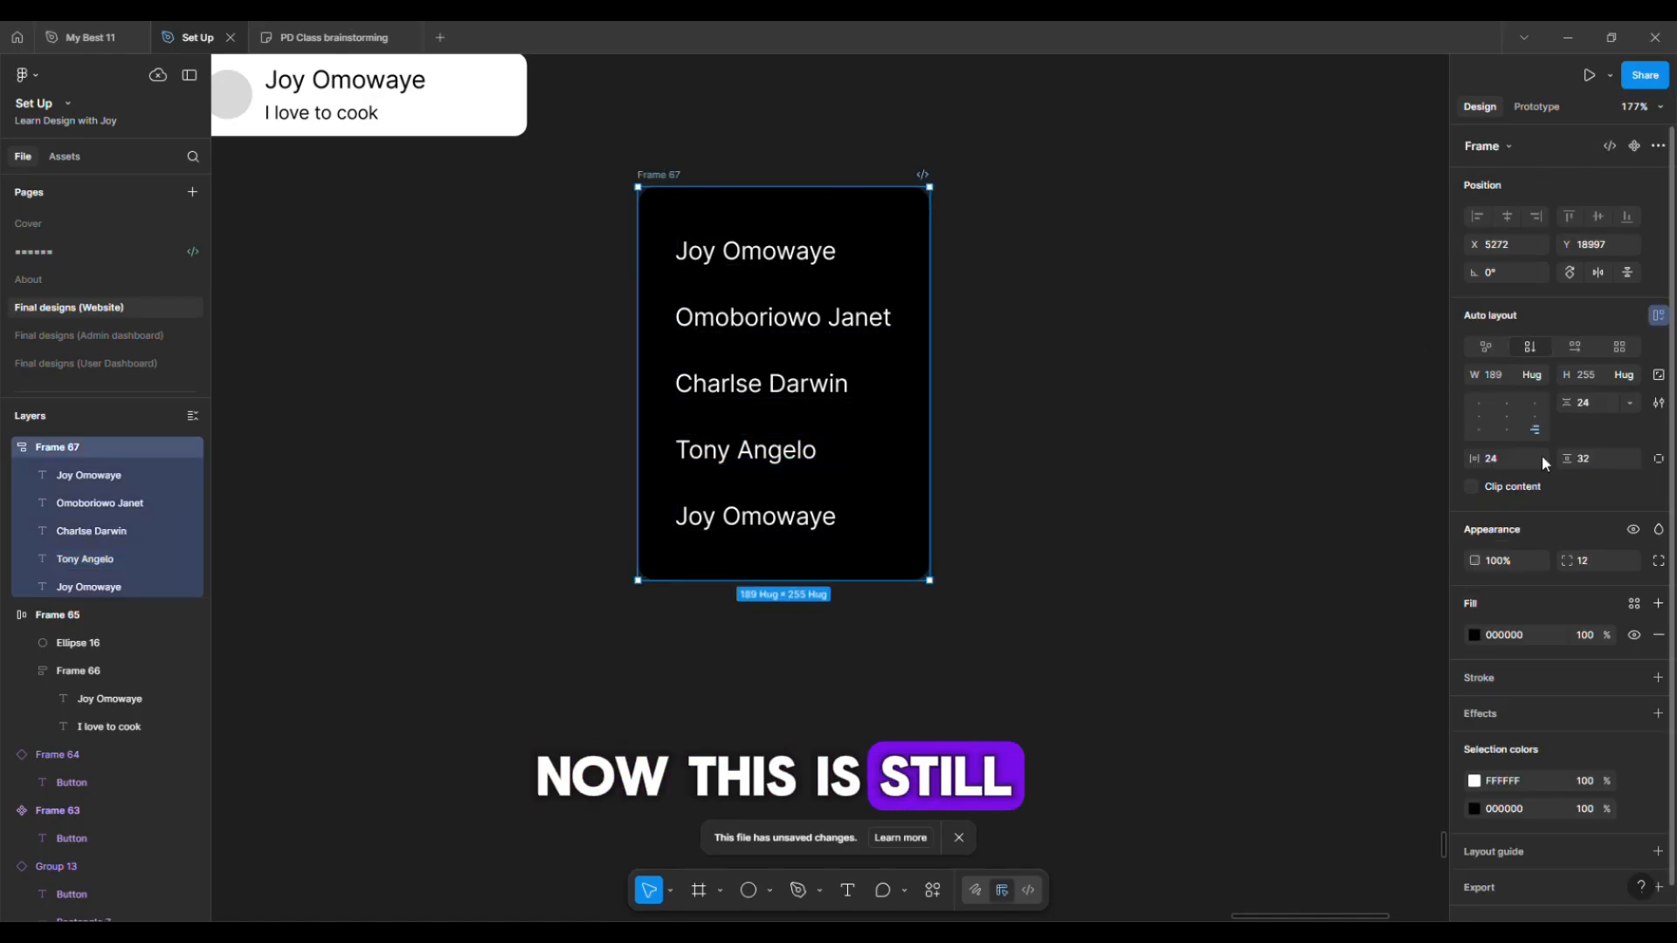
{"action": "left_click", "coordinate": [1470, 411]}
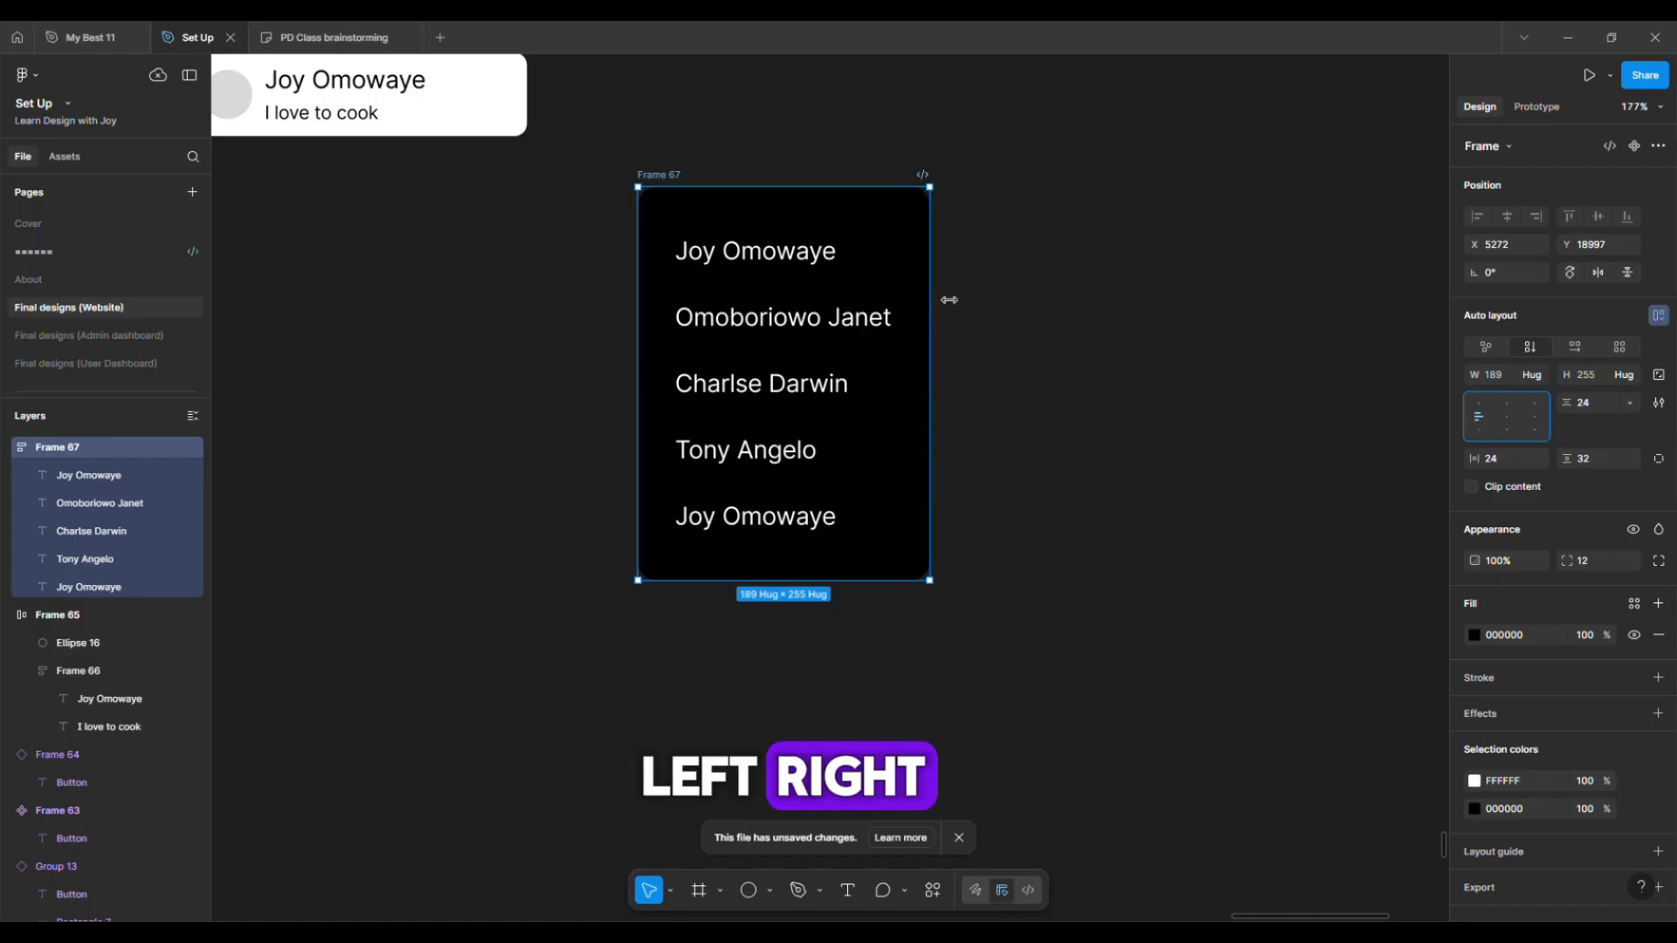
{"action": "left_click", "coordinate": [1495, 375]}
{"action": "type", "text": "120"}
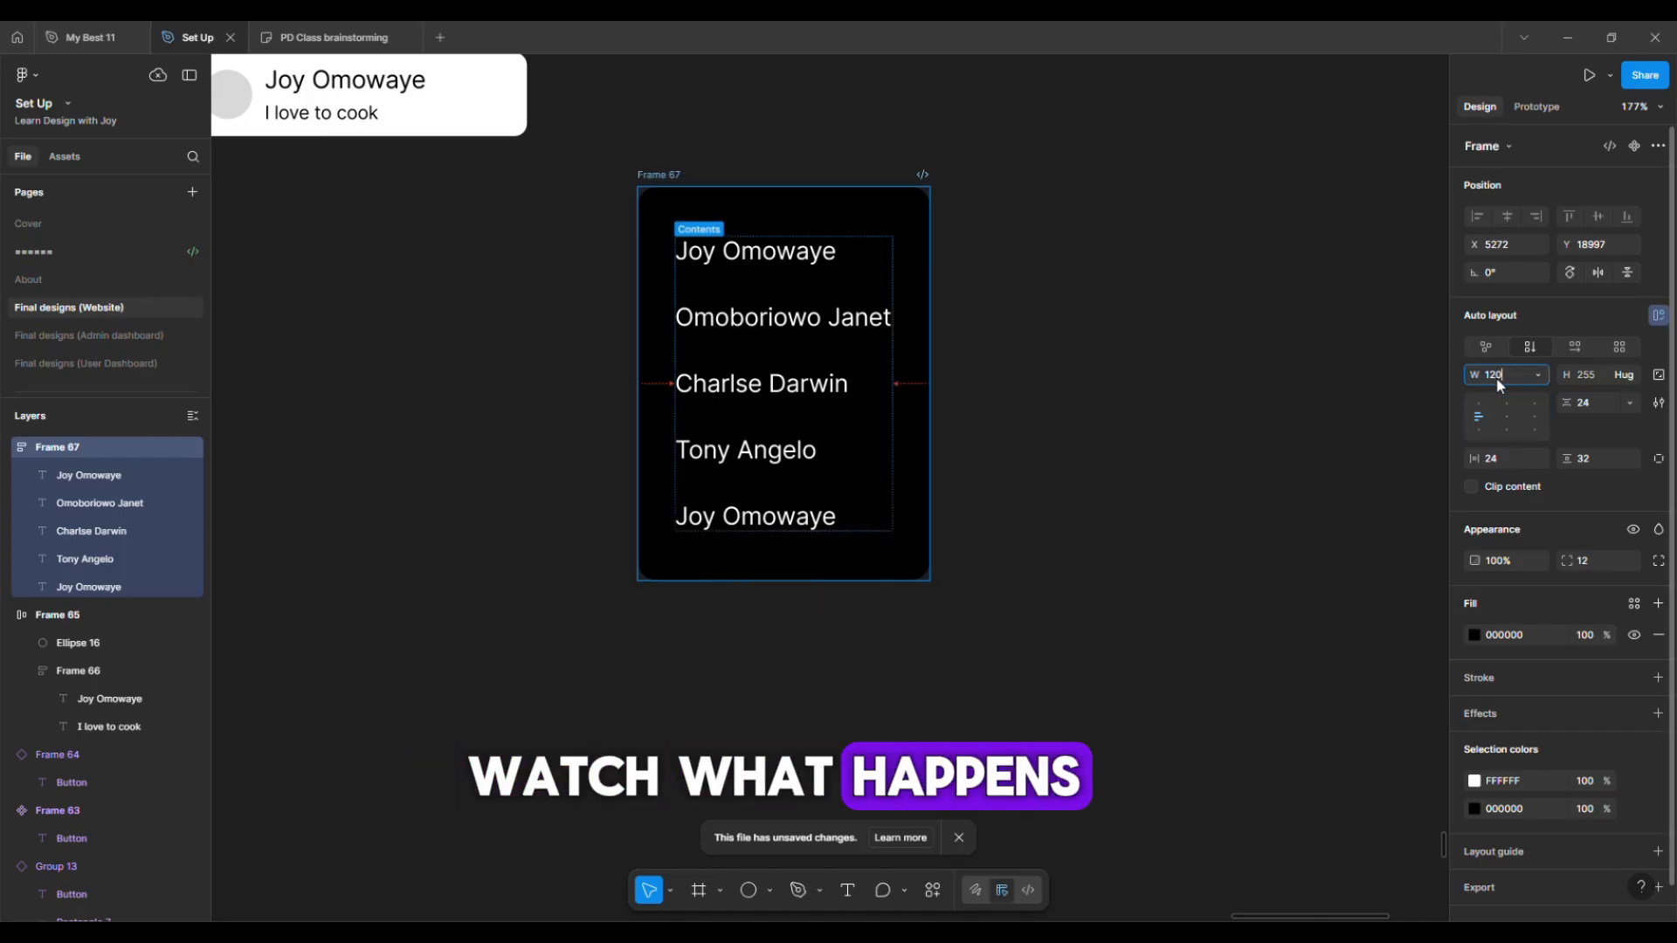
{"action": "key", "text": "Return"}
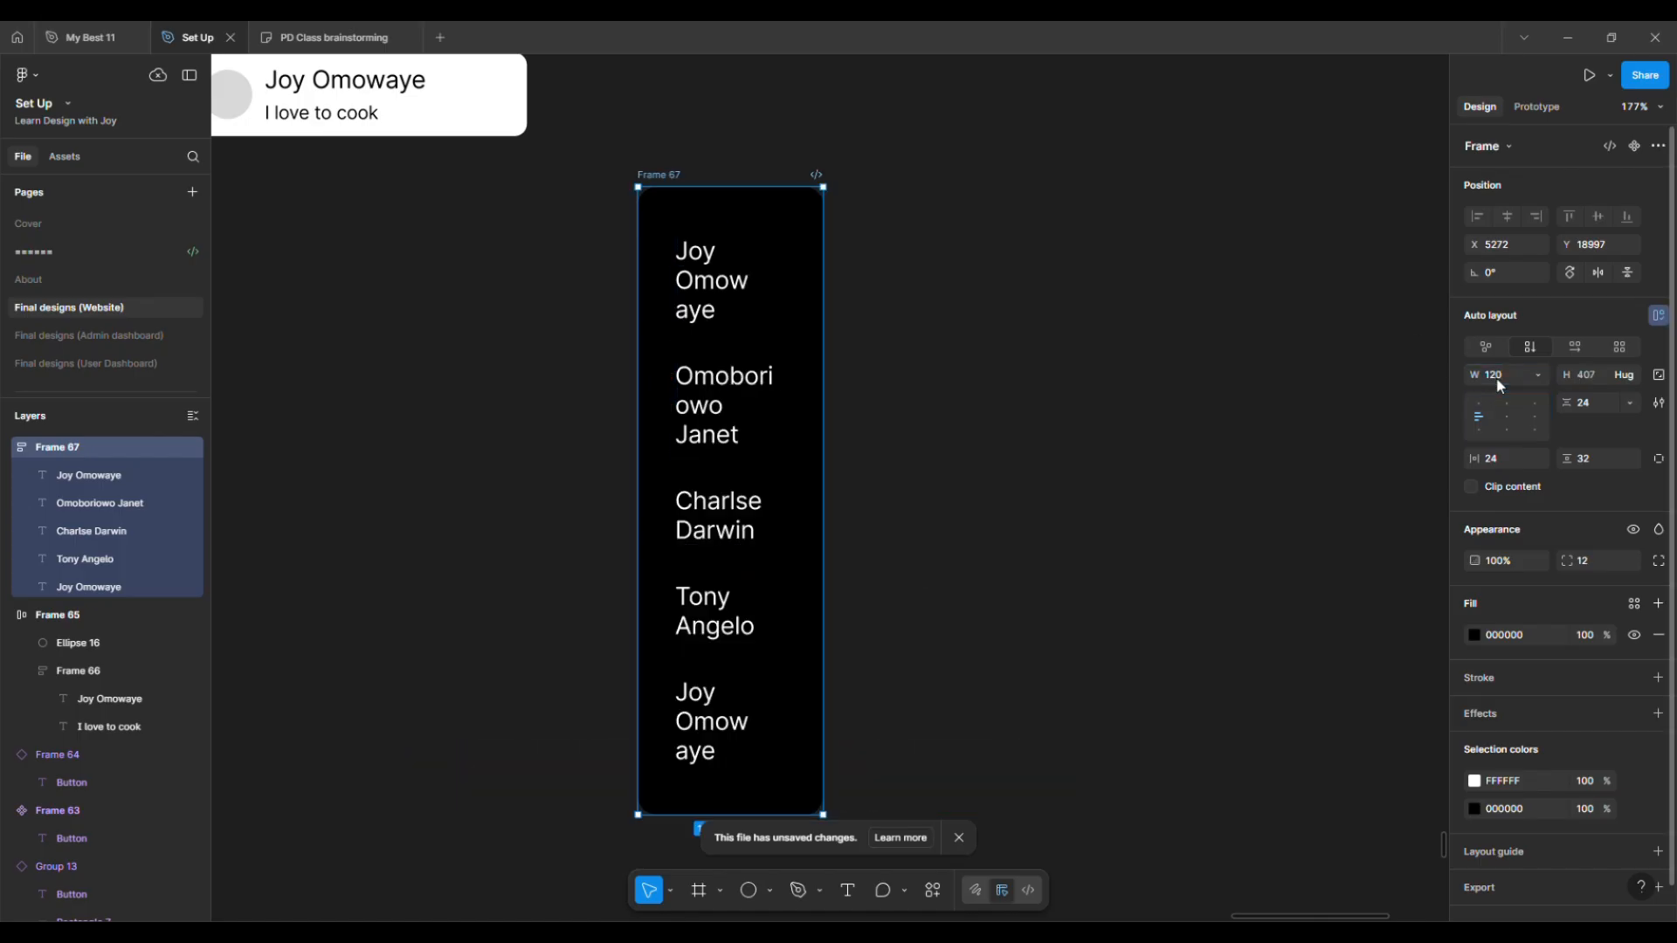
{"action": "scroll", "coordinate": [821, 337], "scroll_direction": "down", "scroll_amount": 3}
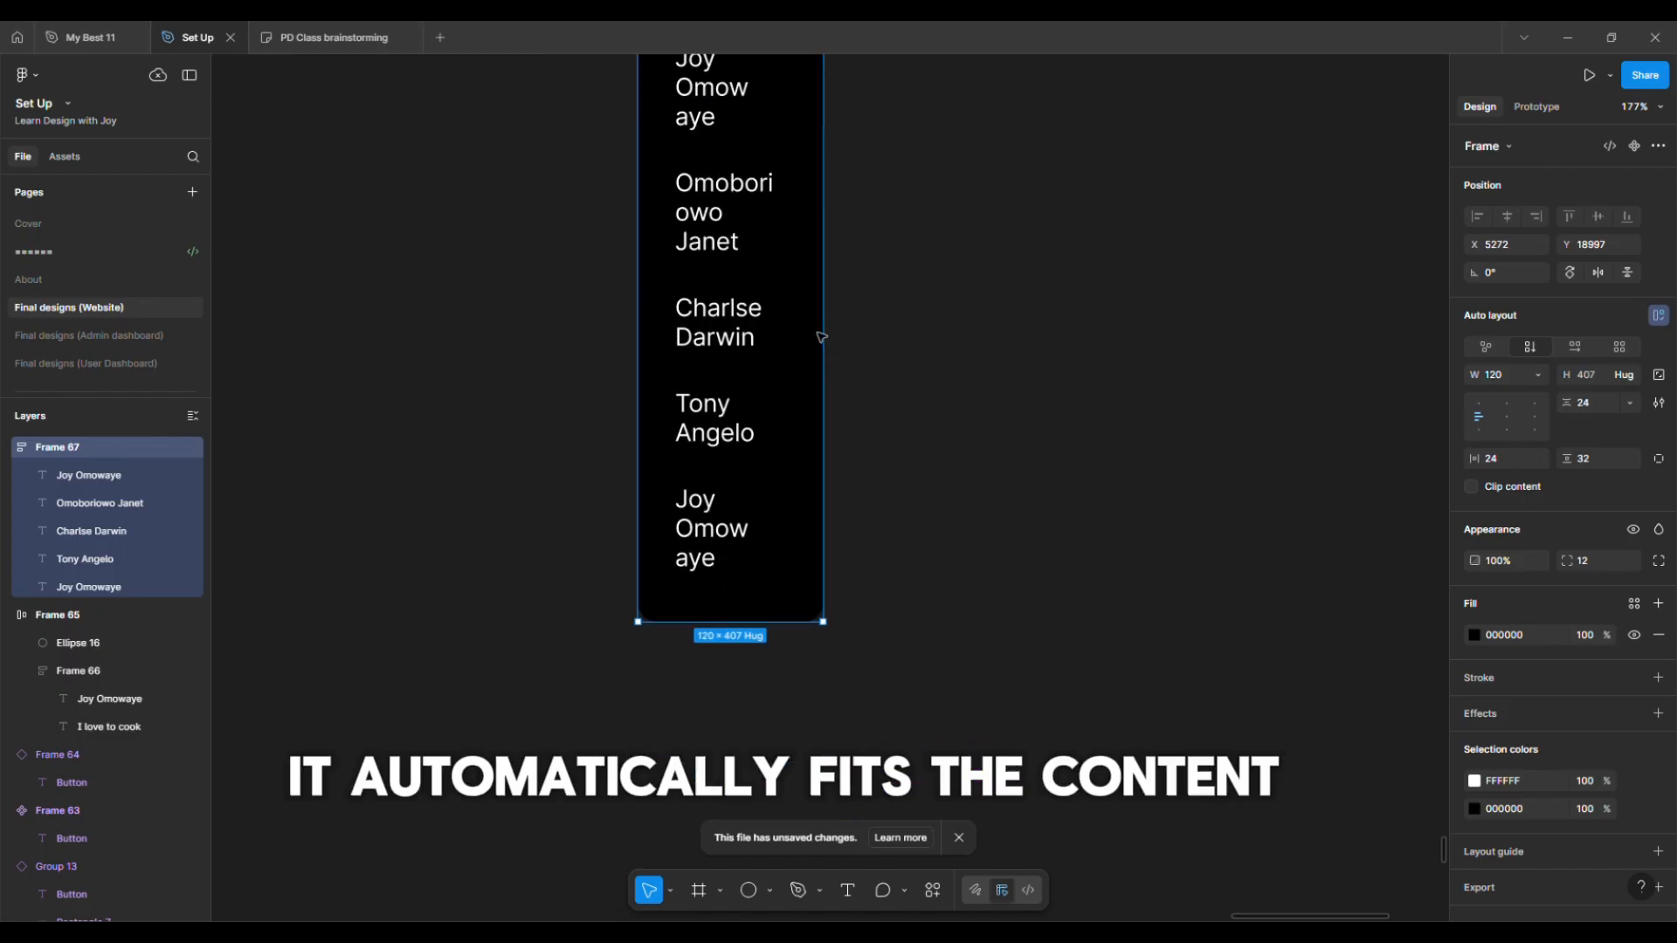
{"action": "scroll", "coordinate": [821, 337], "scroll_direction": "up", "scroll_amount": 3}
{"action": "scroll", "coordinate": [821, 337], "scroll_direction": "up", "scroll_amount": 1}
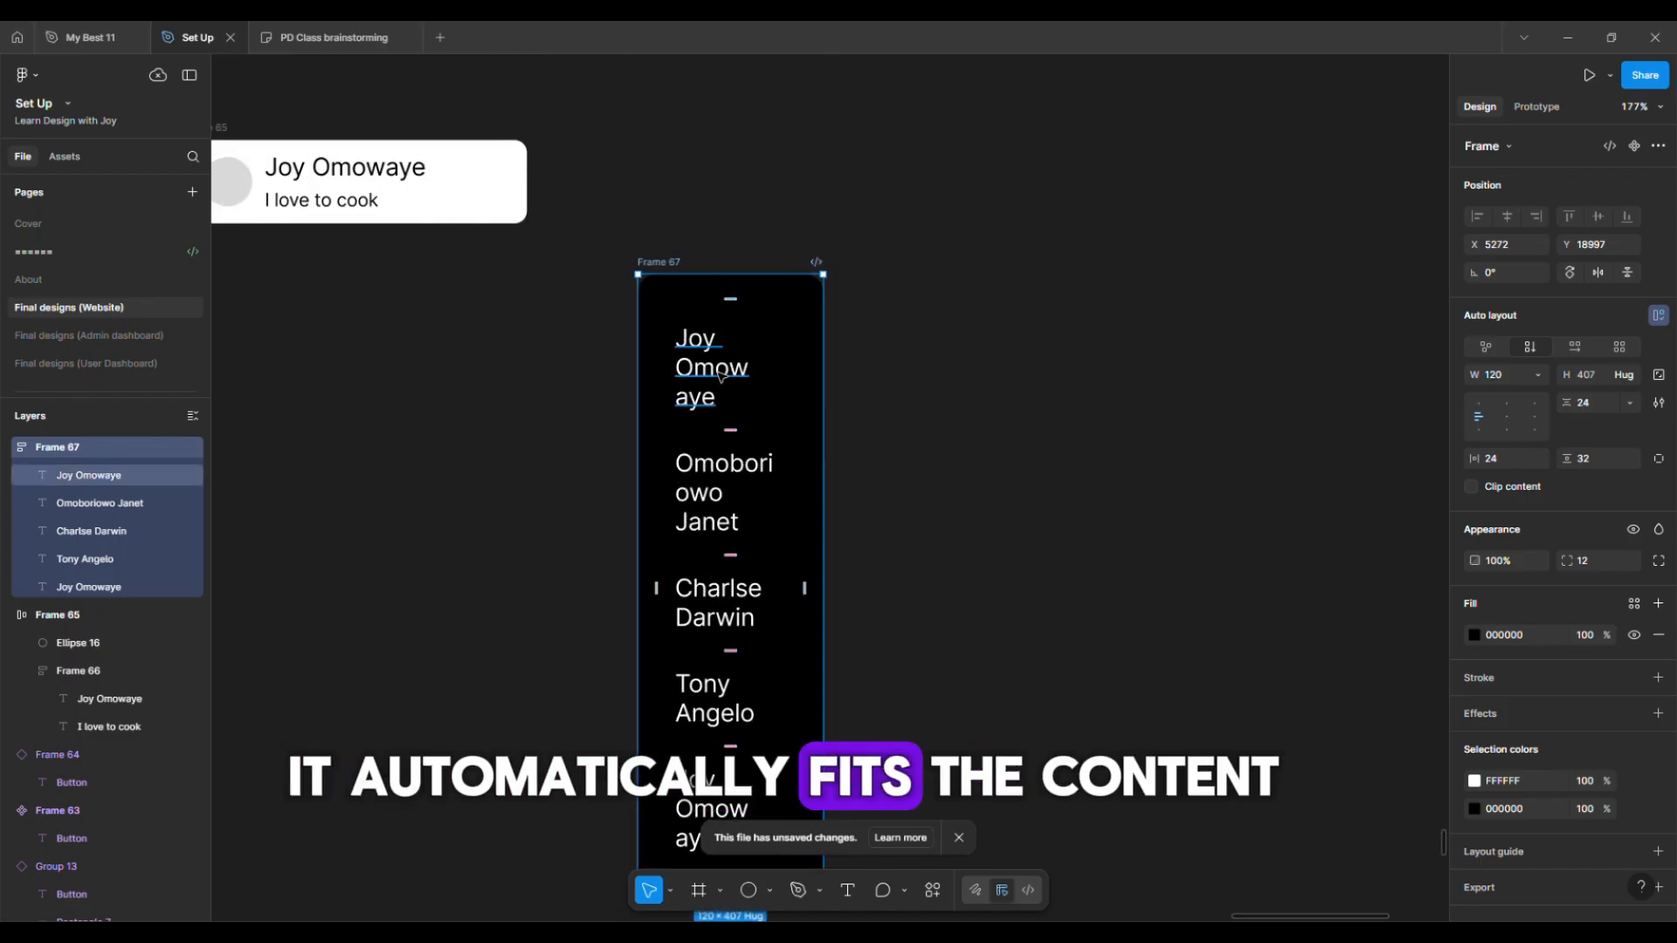
{"action": "scroll", "coordinate": [690, 559], "scroll_direction": "down", "scroll_amount": 4}
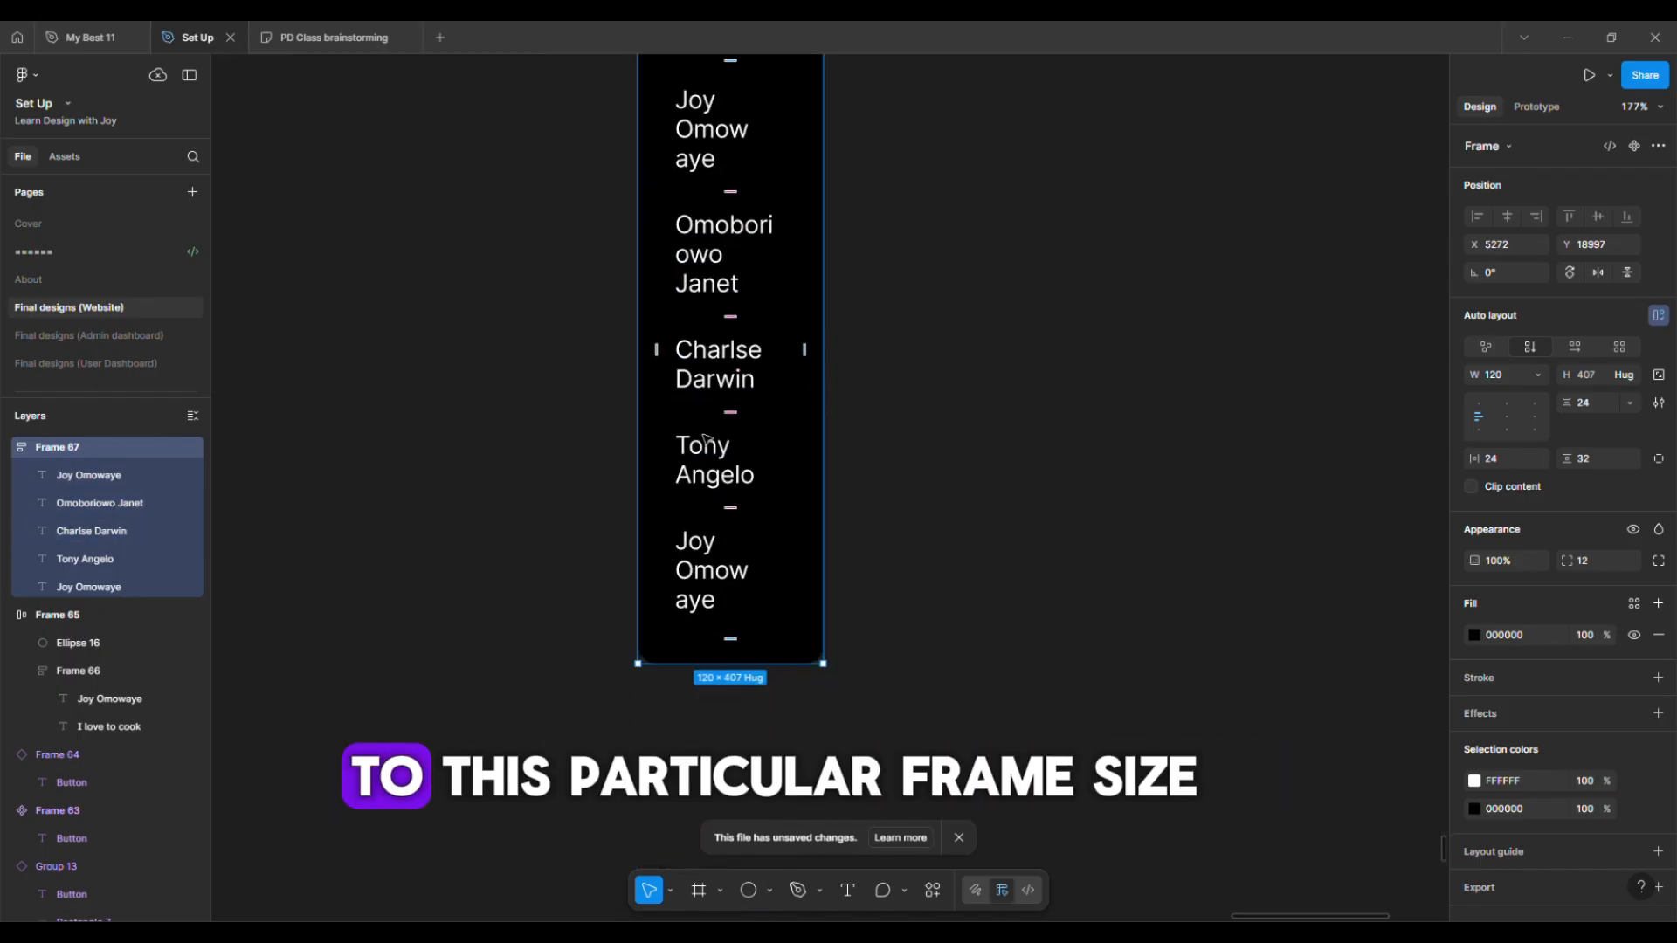
{"action": "scroll", "coordinate": [665, 604], "scroll_direction": "up", "scroll_amount": 1}
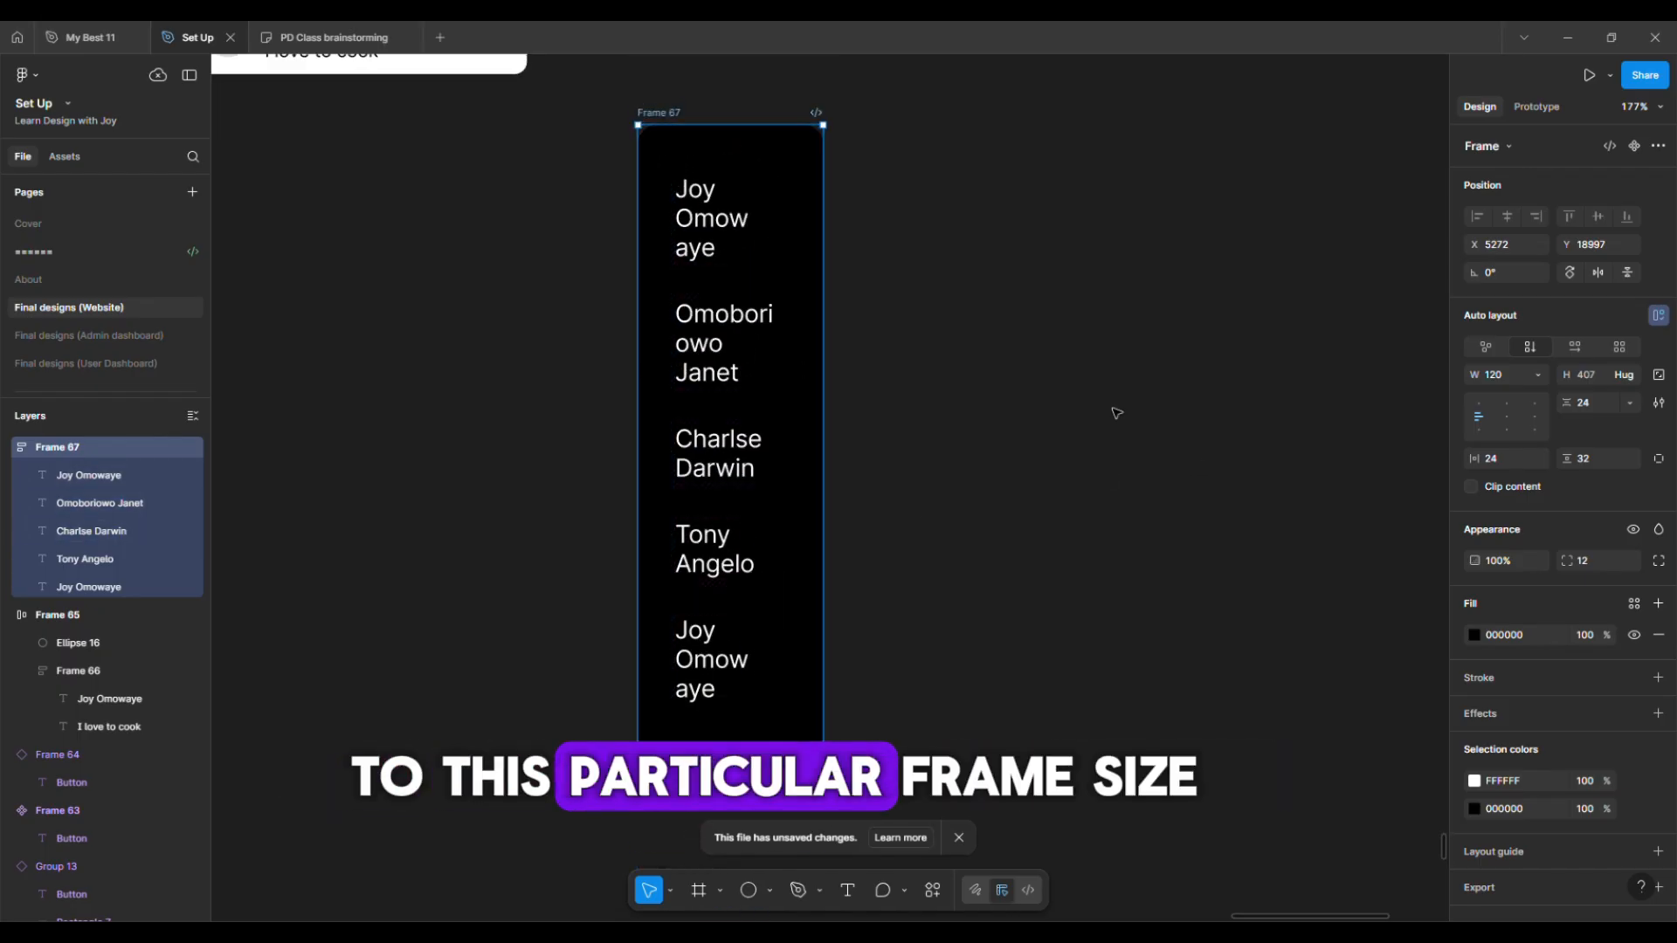
Reduce Frame 67's left and right padding from 24 to 8 px
{"action": "left_click", "coordinate": [1499, 458]}
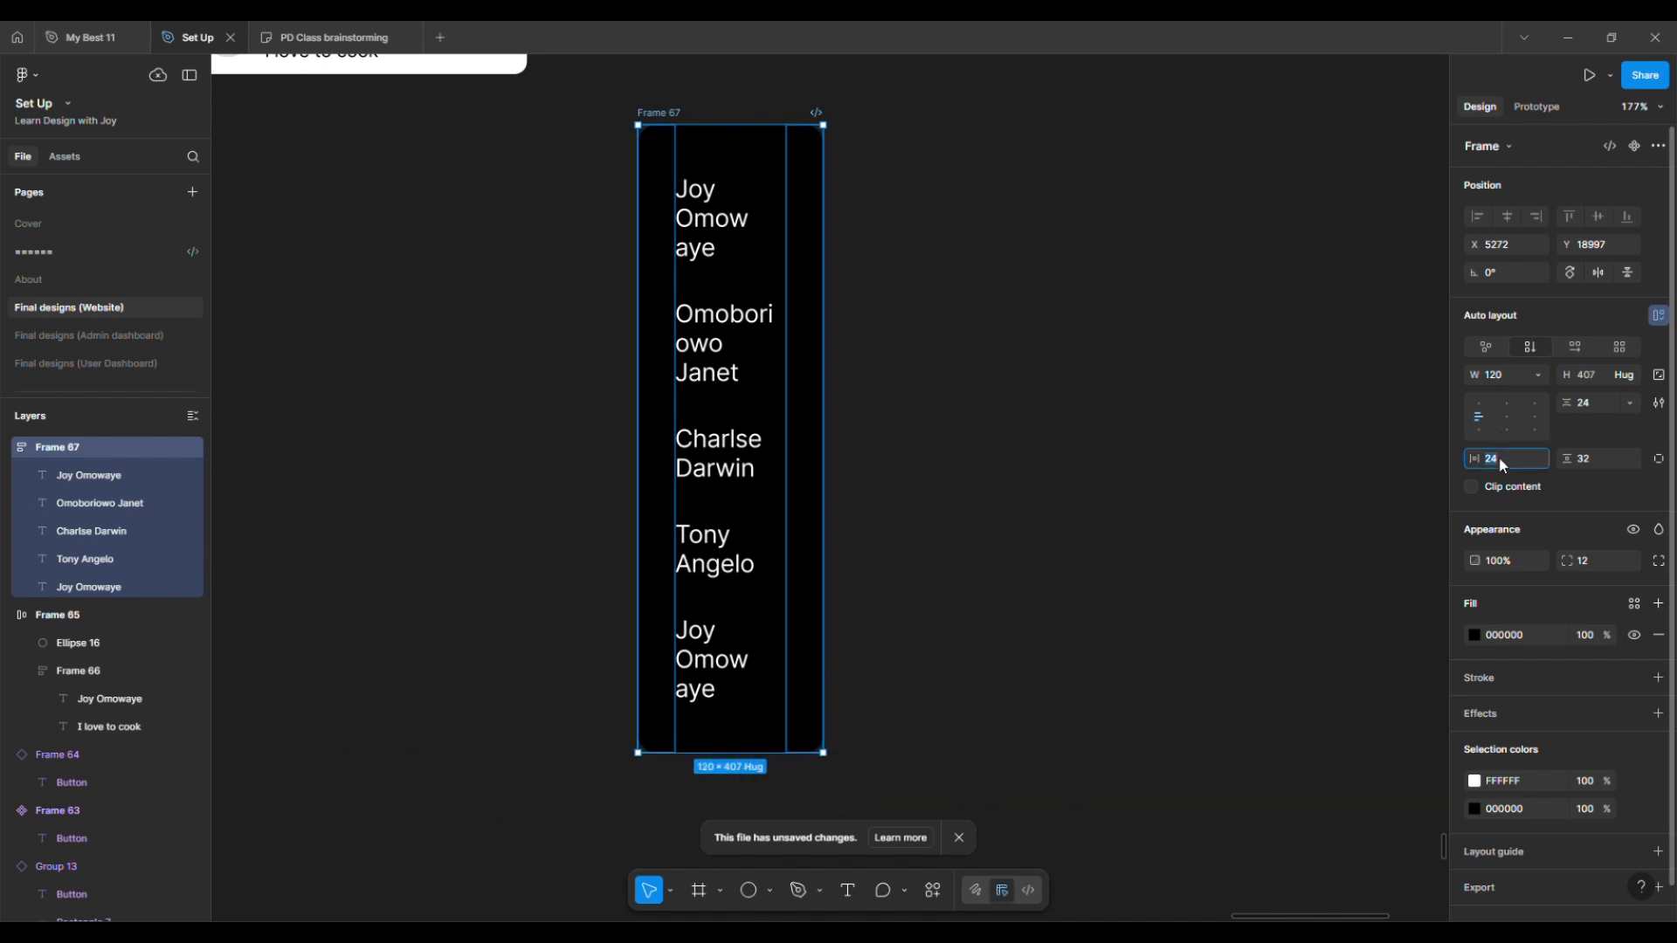
{"action": "type", "text": "8"}
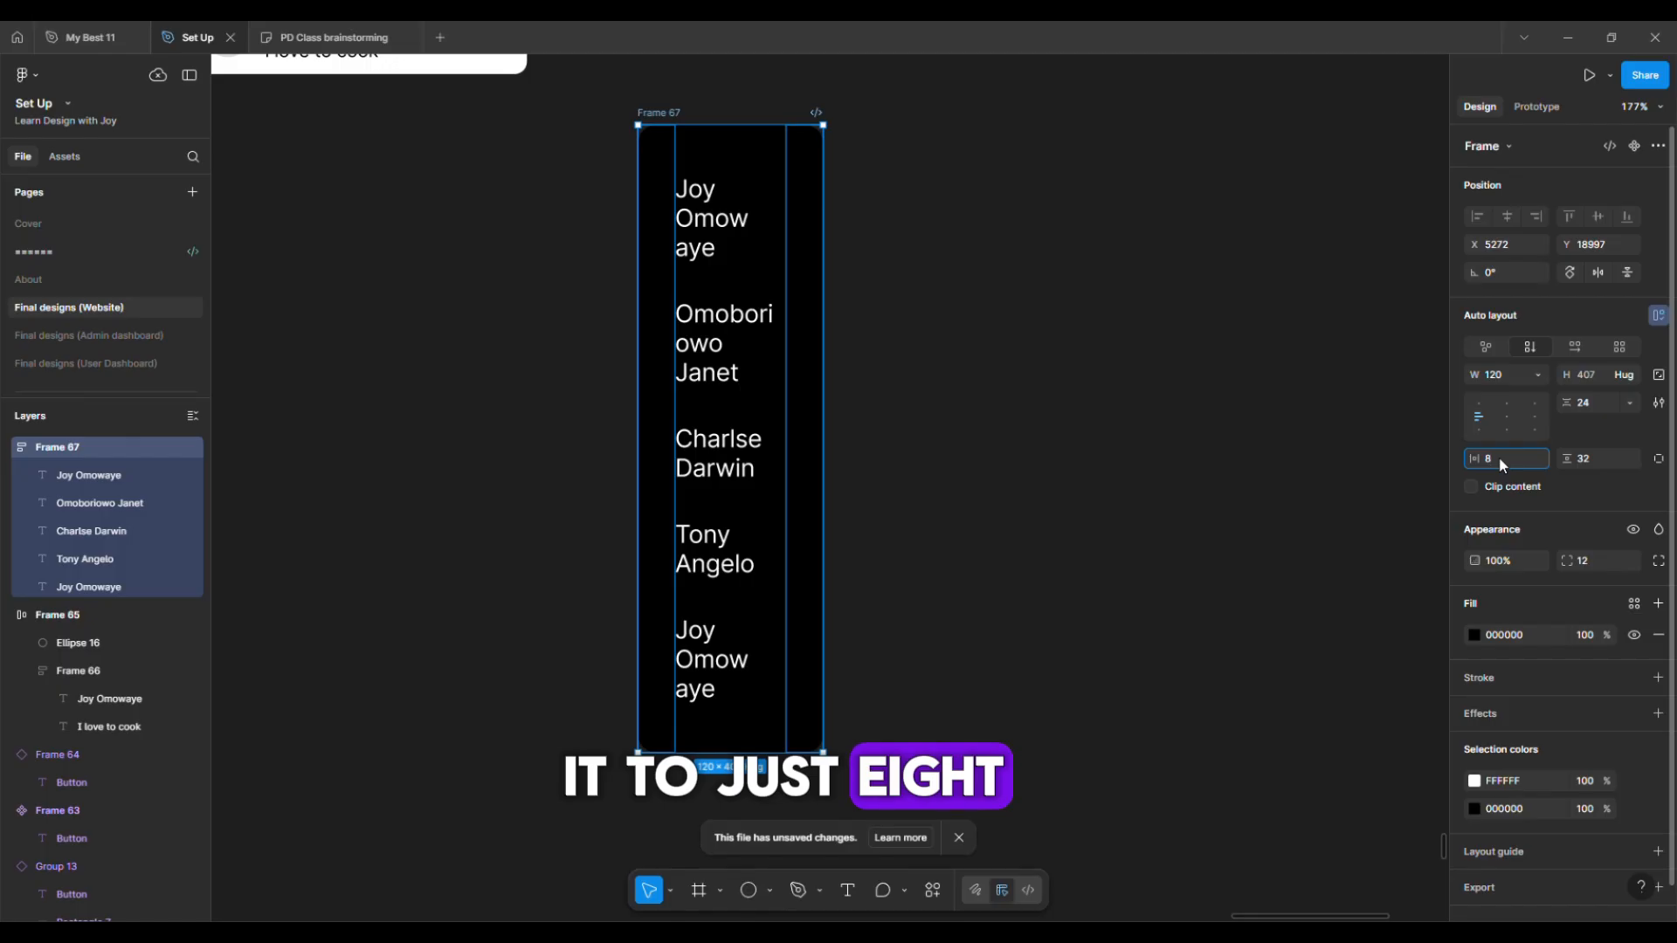
{"action": "key", "text": "Return"}
{"action": "scroll", "coordinate": [772, 427], "scroll_direction": "up", "scroll_amount": 3}
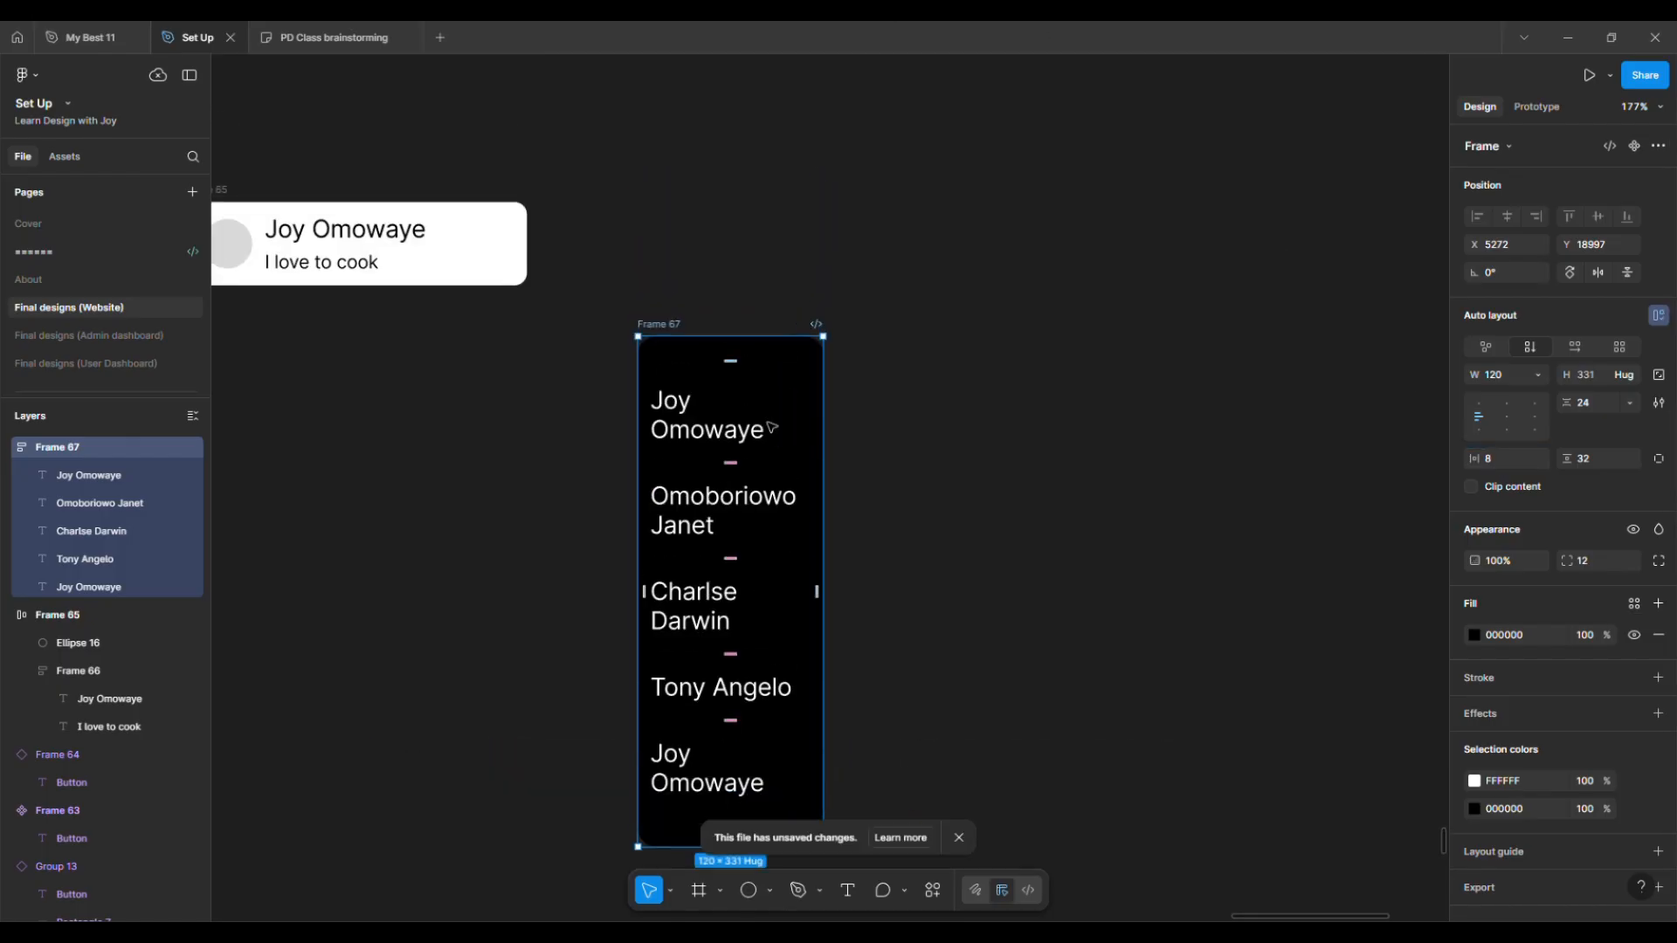
{"action": "scroll", "coordinate": [725, 367], "scroll_direction": "down", "scroll_amount": 3}
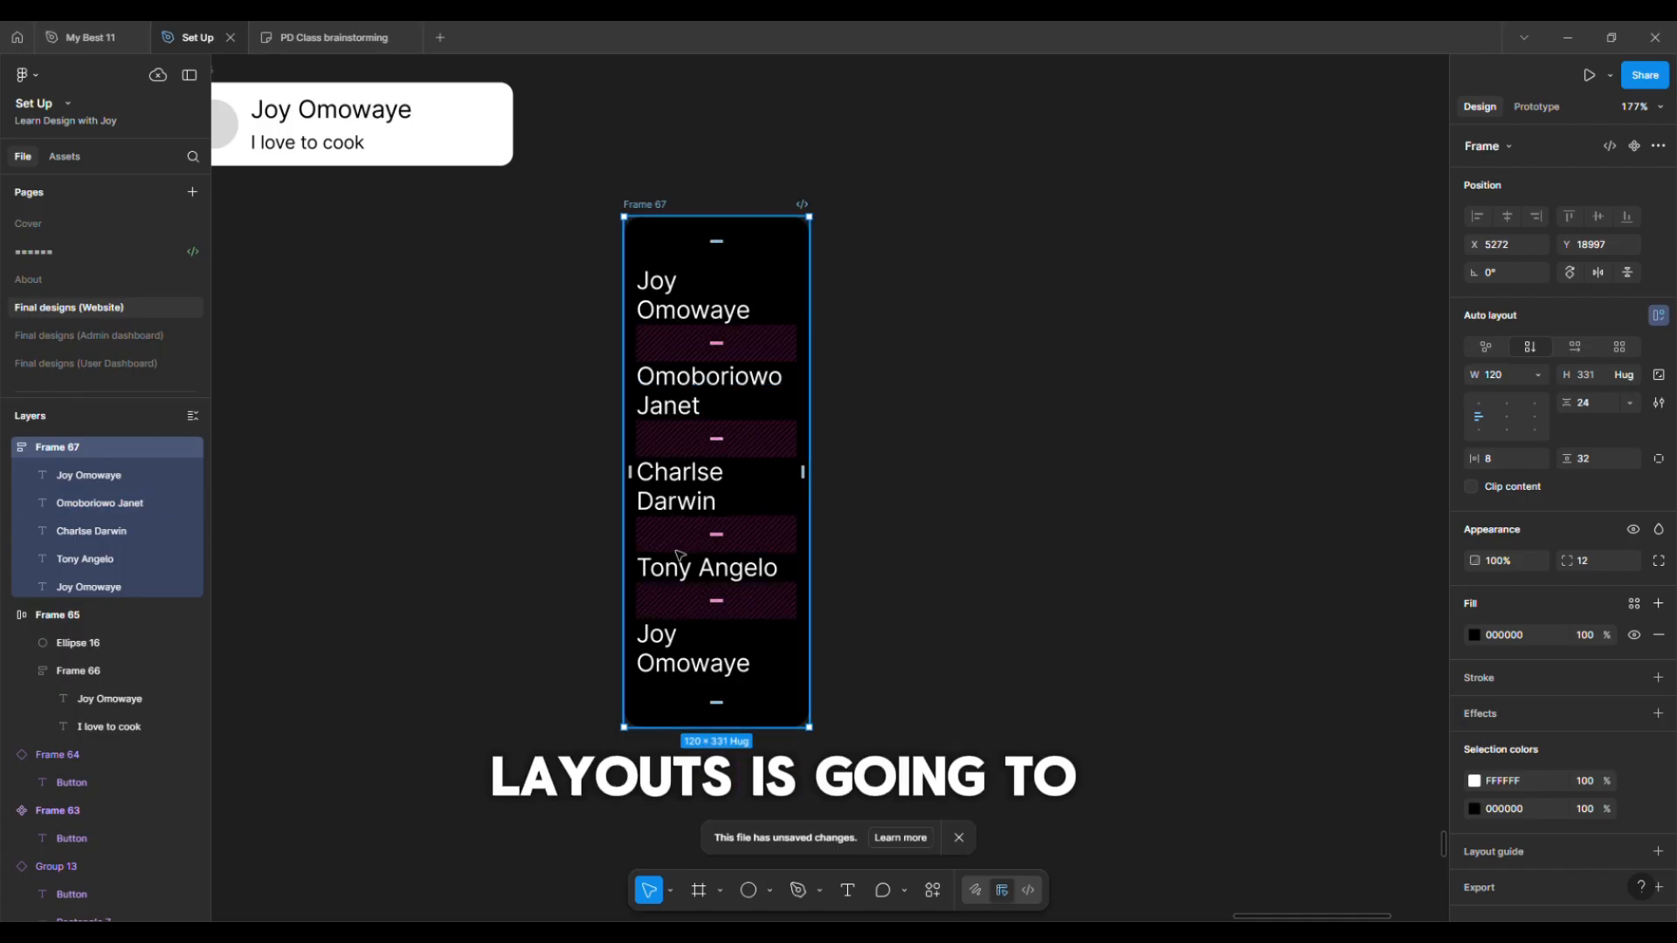
{"action": "scroll", "coordinate": [678, 553], "scroll_direction": "down", "scroll_amount": 3}
{"action": "scroll", "coordinate": [680, 555], "scroll_direction": "up", "scroll_amount": 2}
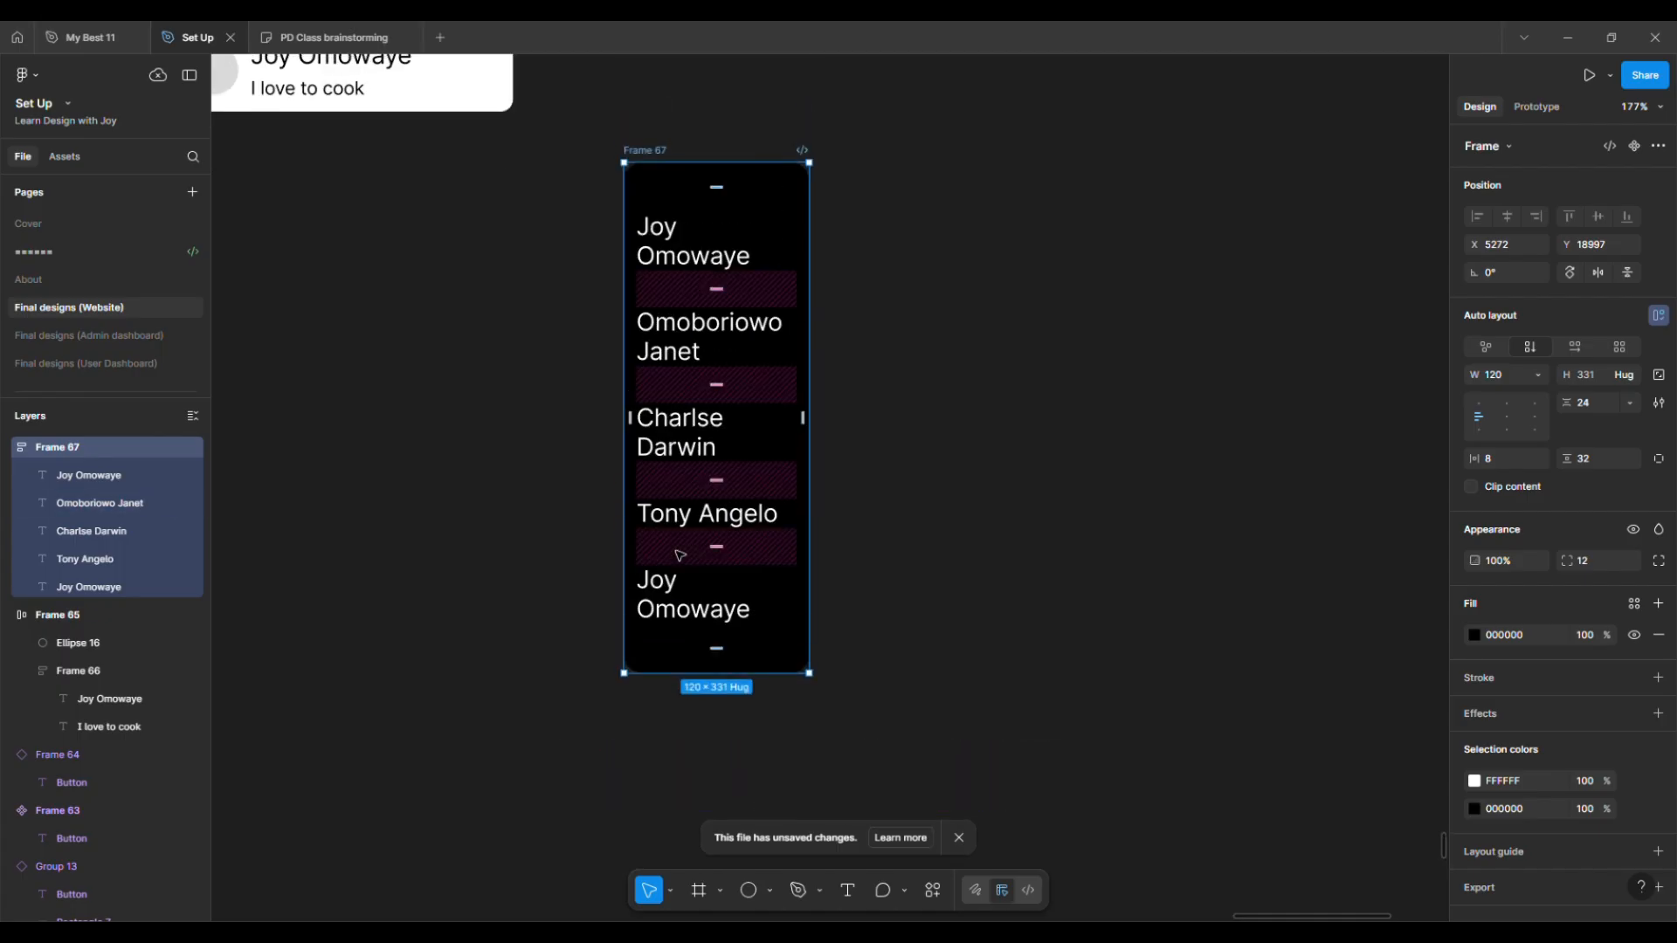
{"action": "scroll", "coordinate": [680, 555], "scroll_direction": "down", "scroll_amount": 4}
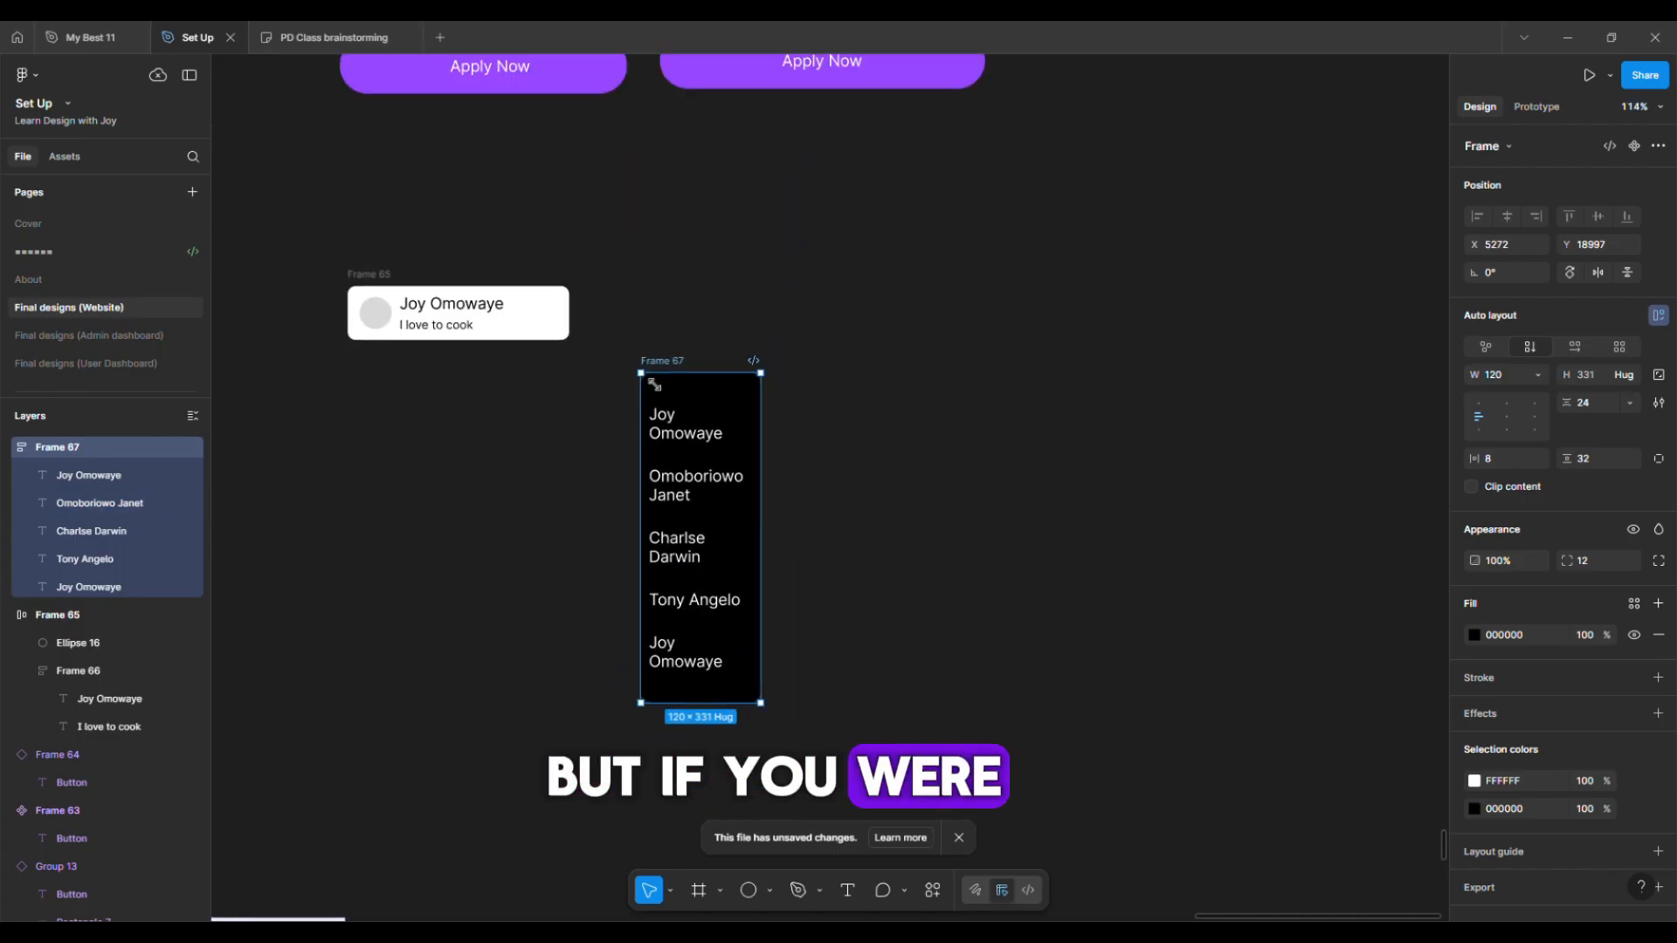
Duplicate Frame 67 with Ctrl+D, creating Frame 68 beside it
{"action": "key", "text": "ctrl+d"}
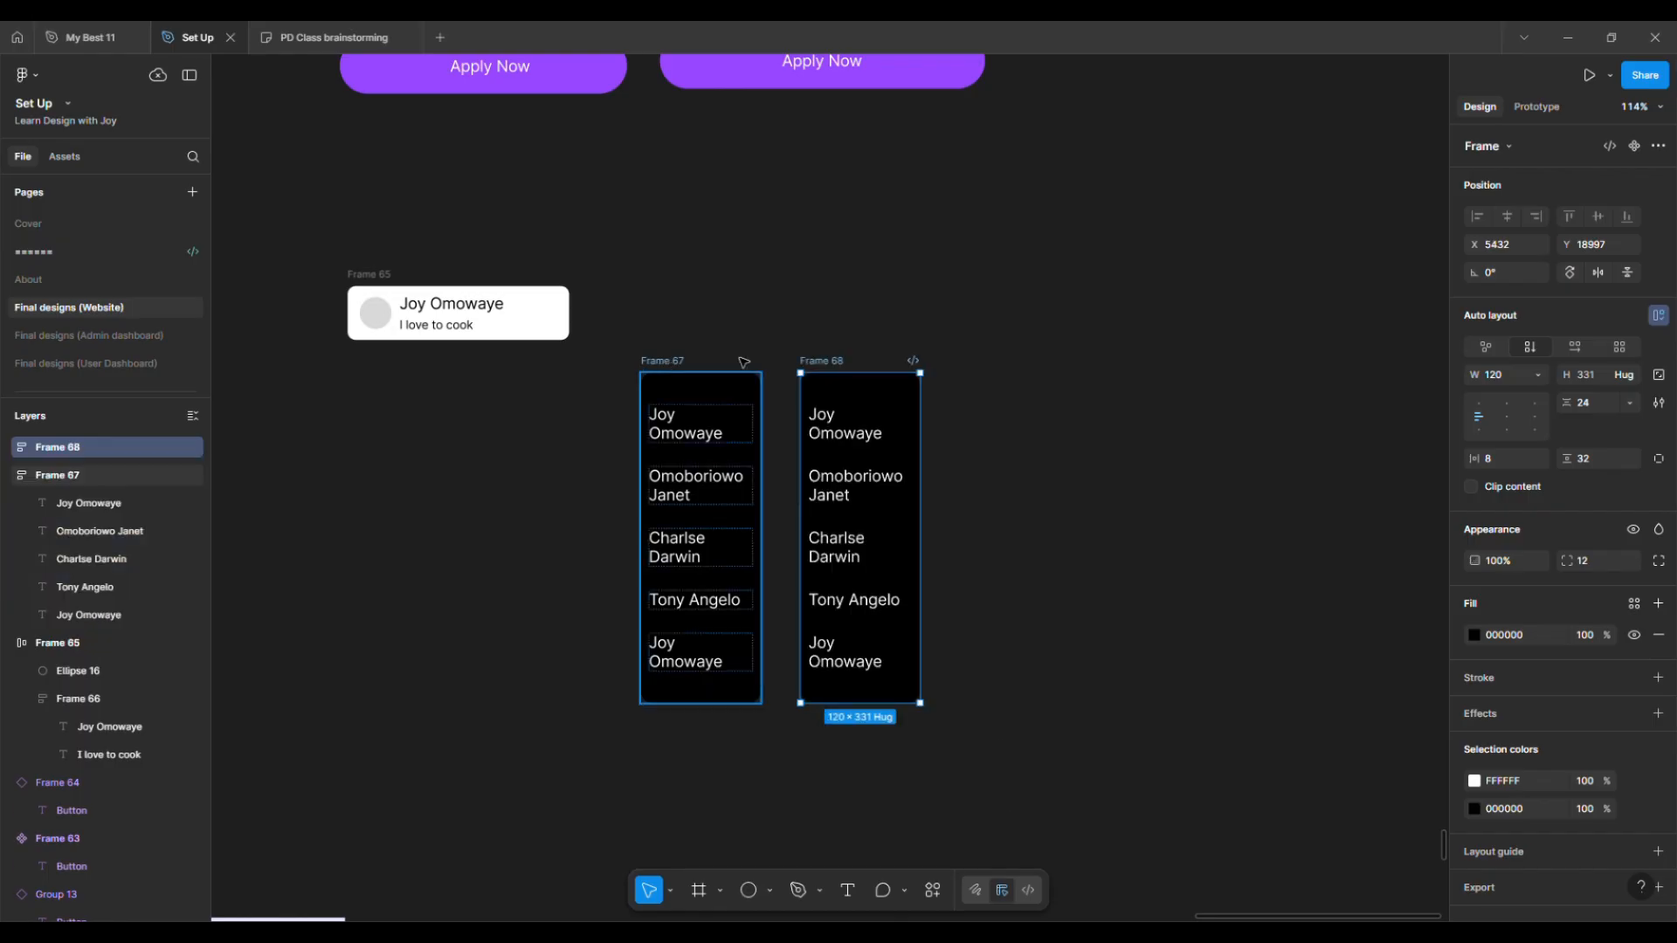
{"action": "scroll", "coordinate": [899, 484], "scroll_direction": "up", "scroll_amount": 5}
{"action": "scroll", "coordinate": [899, 491], "scroll_direction": "down", "scroll_amount": 2}
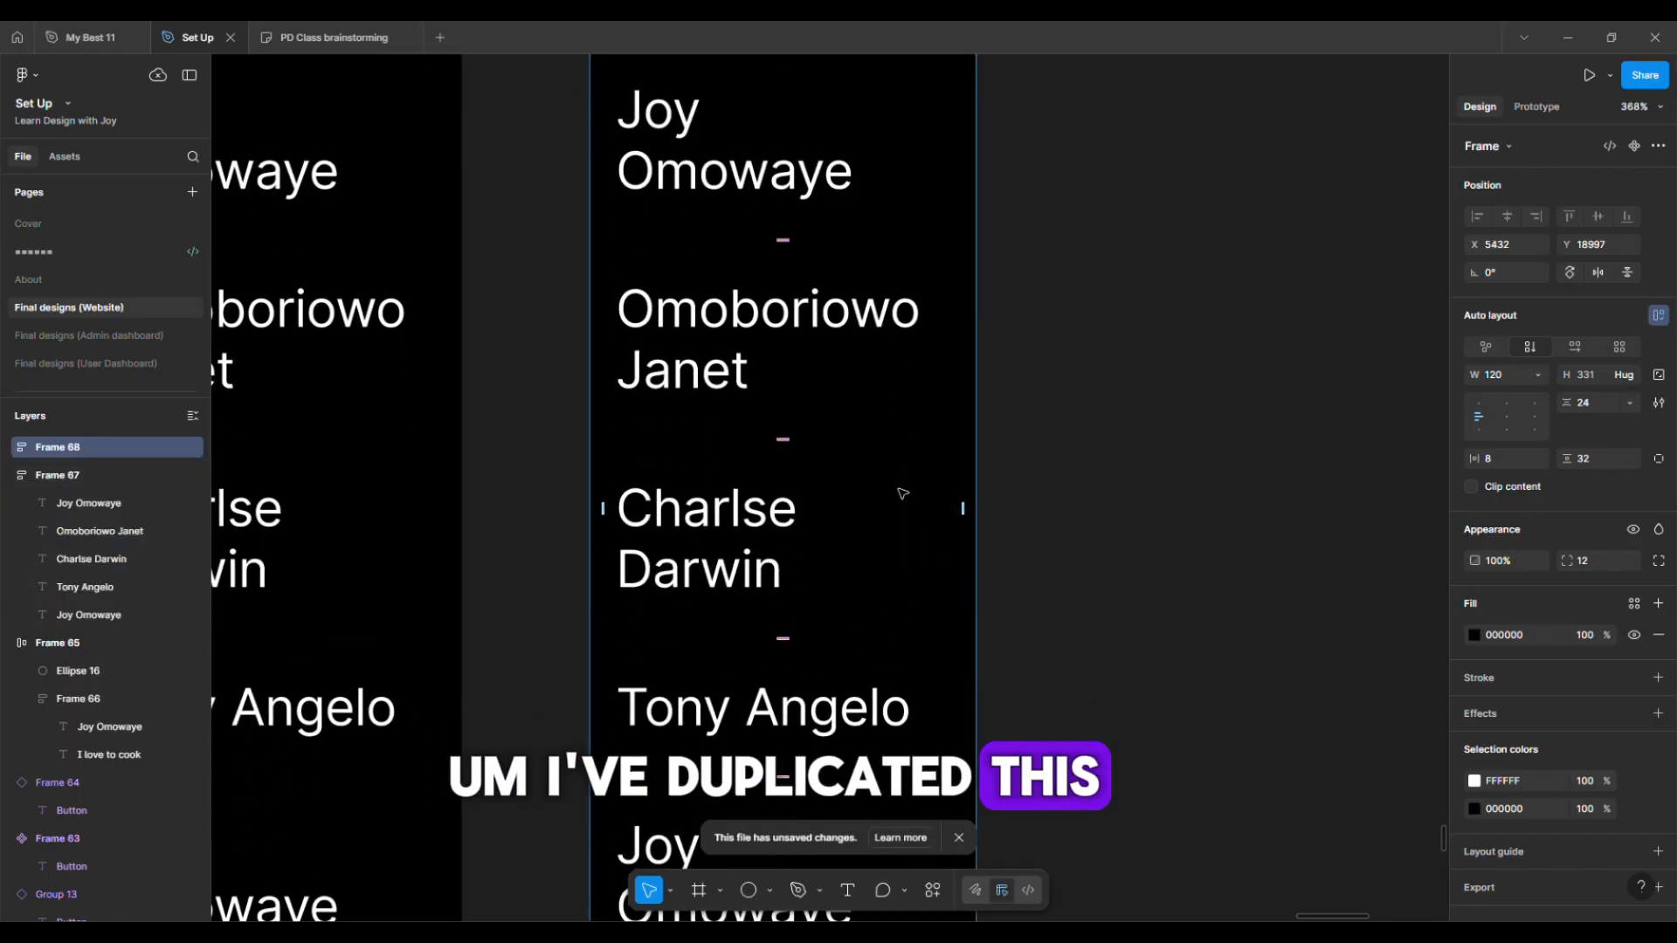
{"action": "scroll", "coordinate": [730, 318], "scroll_direction": "up", "scroll_amount": 2}
{"action": "scroll", "coordinate": [728, 320], "scroll_direction": "down", "scroll_amount": 3}
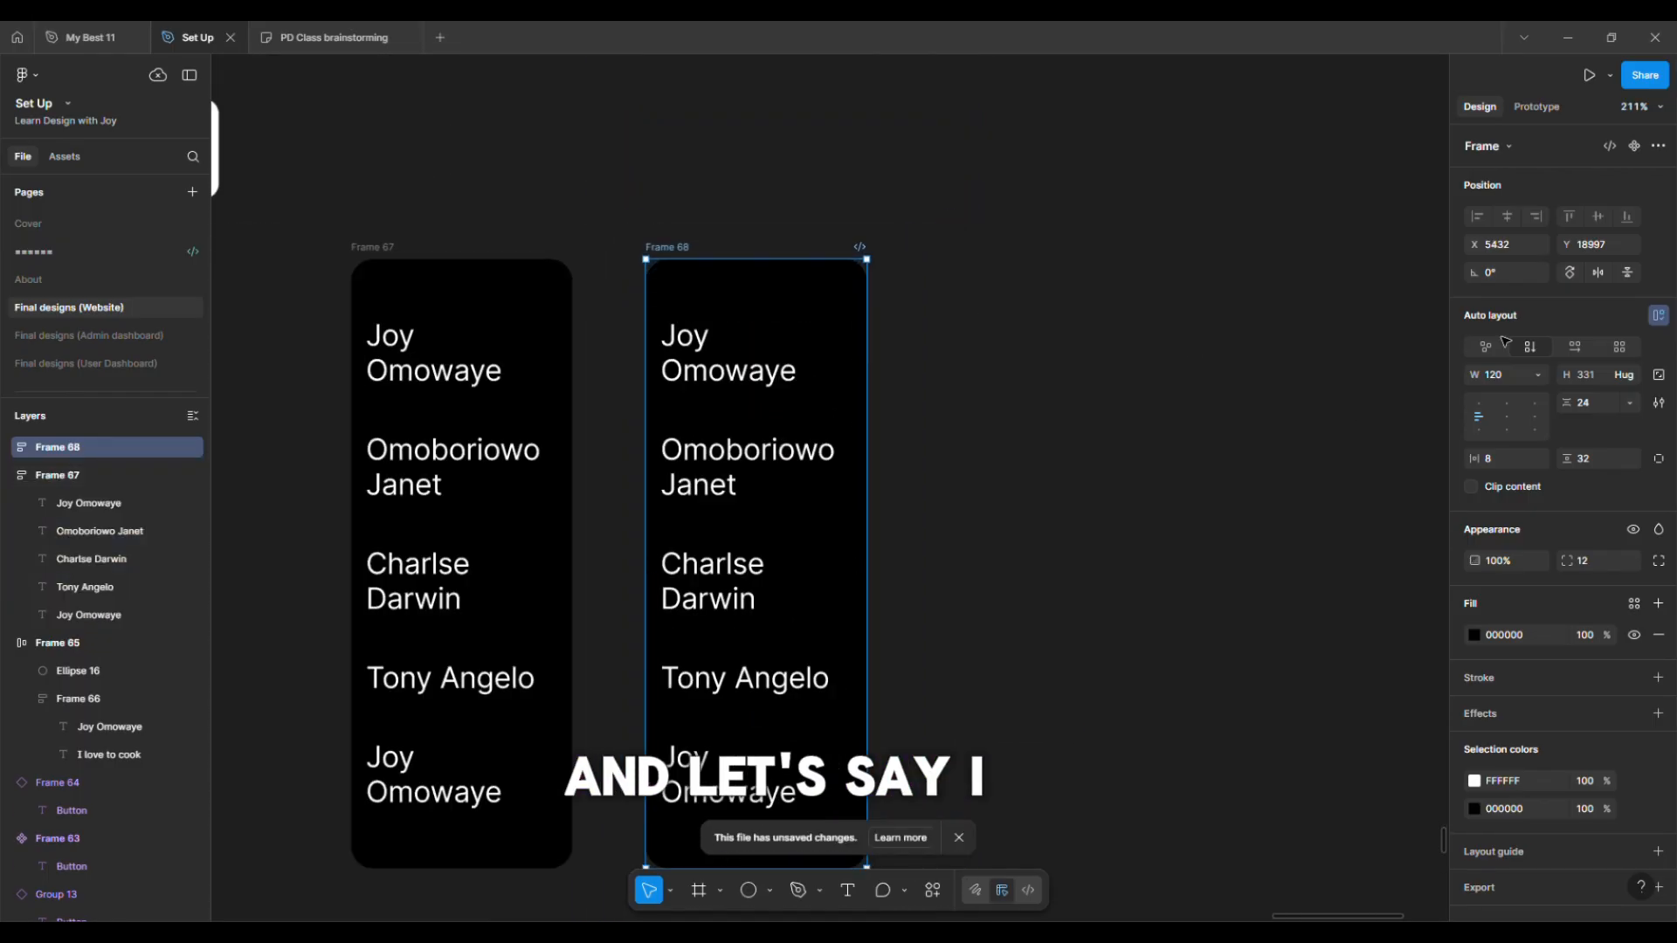
Remove auto layout from Frame 68 and convert it into Group 68
{"action": "left_click", "coordinate": [1657, 318]}
{"action": "scroll", "coordinate": [737, 353], "scroll_direction": "down", "scroll_amount": 2}
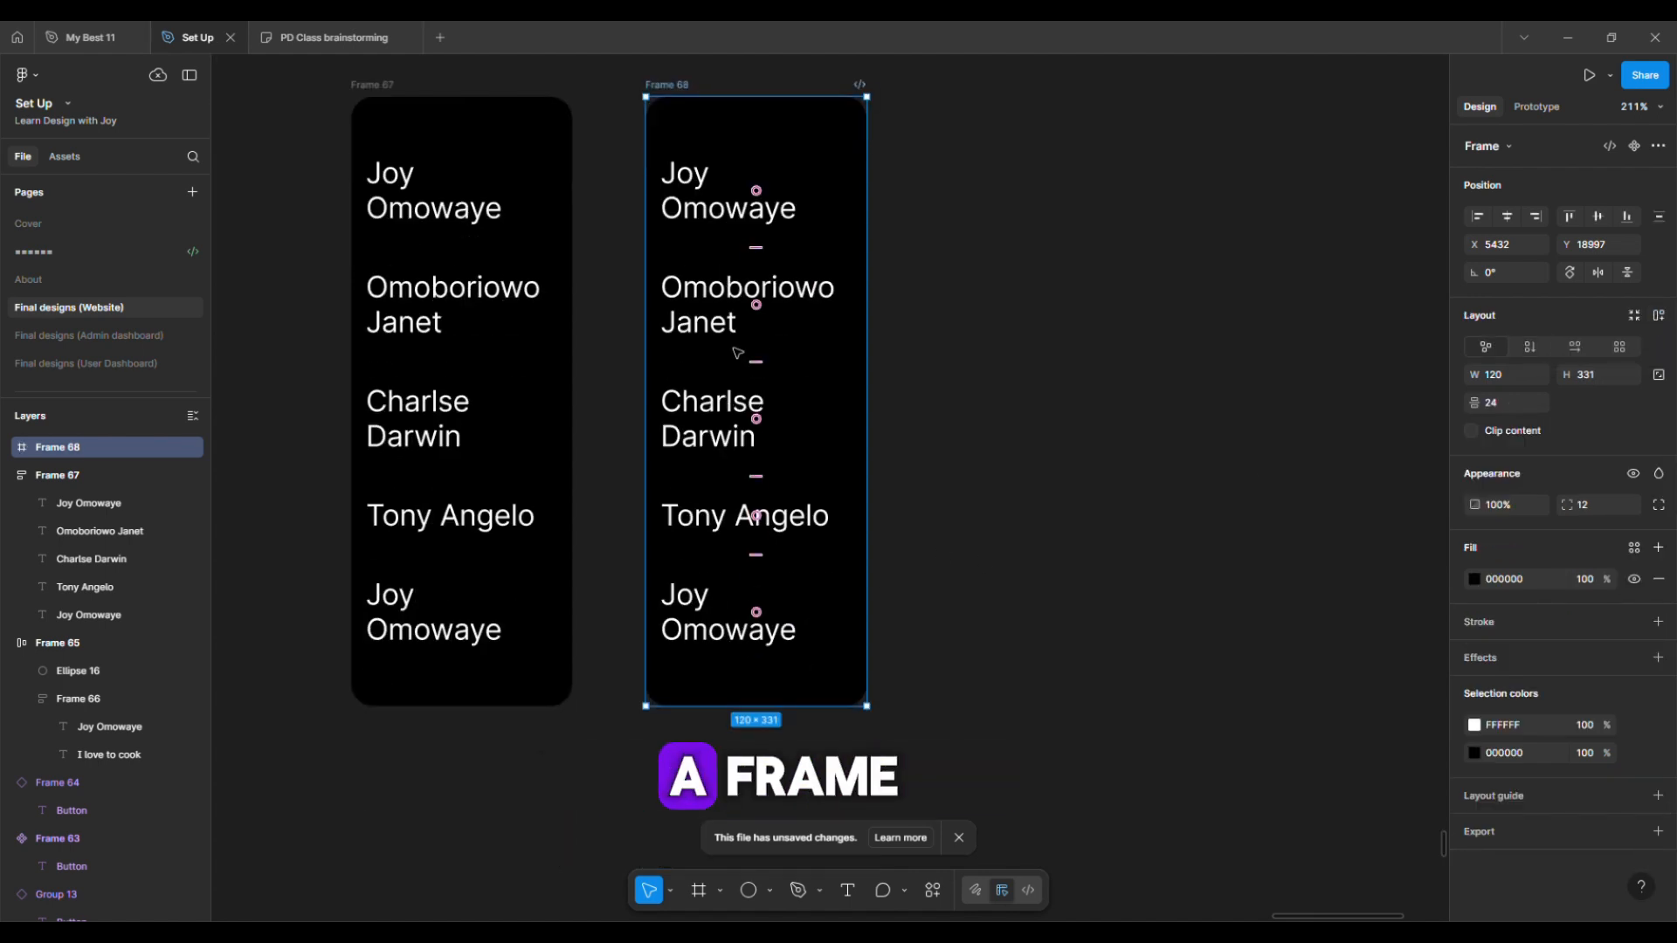
{"action": "scroll", "coordinate": [737, 353], "scroll_direction": "up", "scroll_amount": 2}
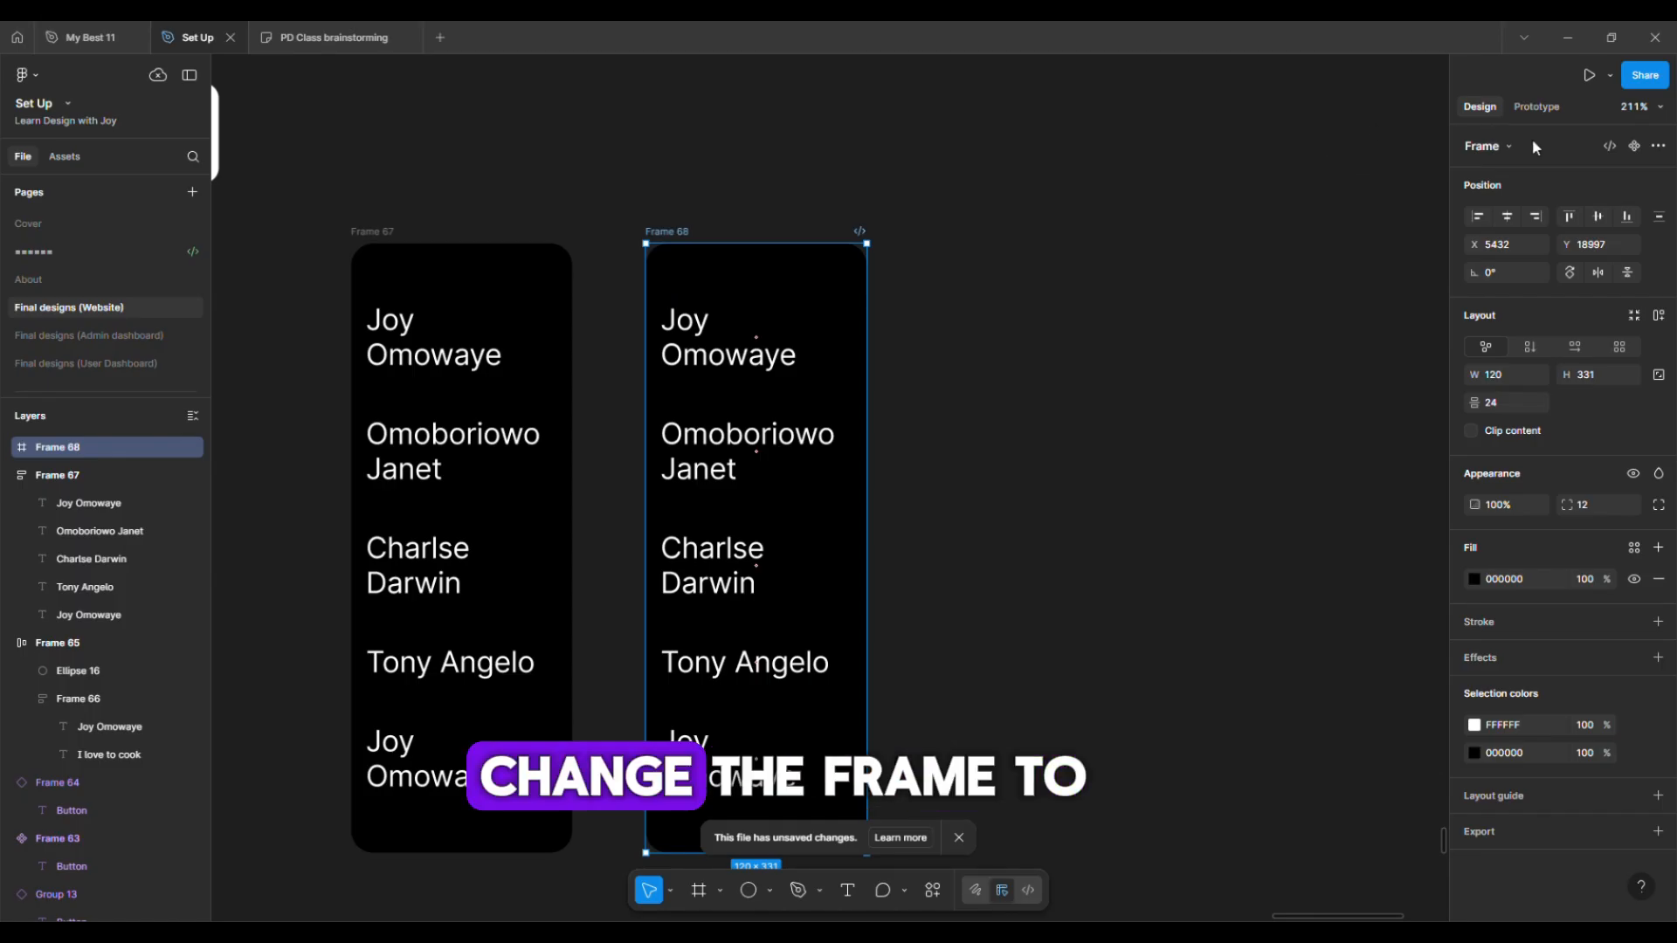
{"action": "left_click", "coordinate": [1507, 145]}
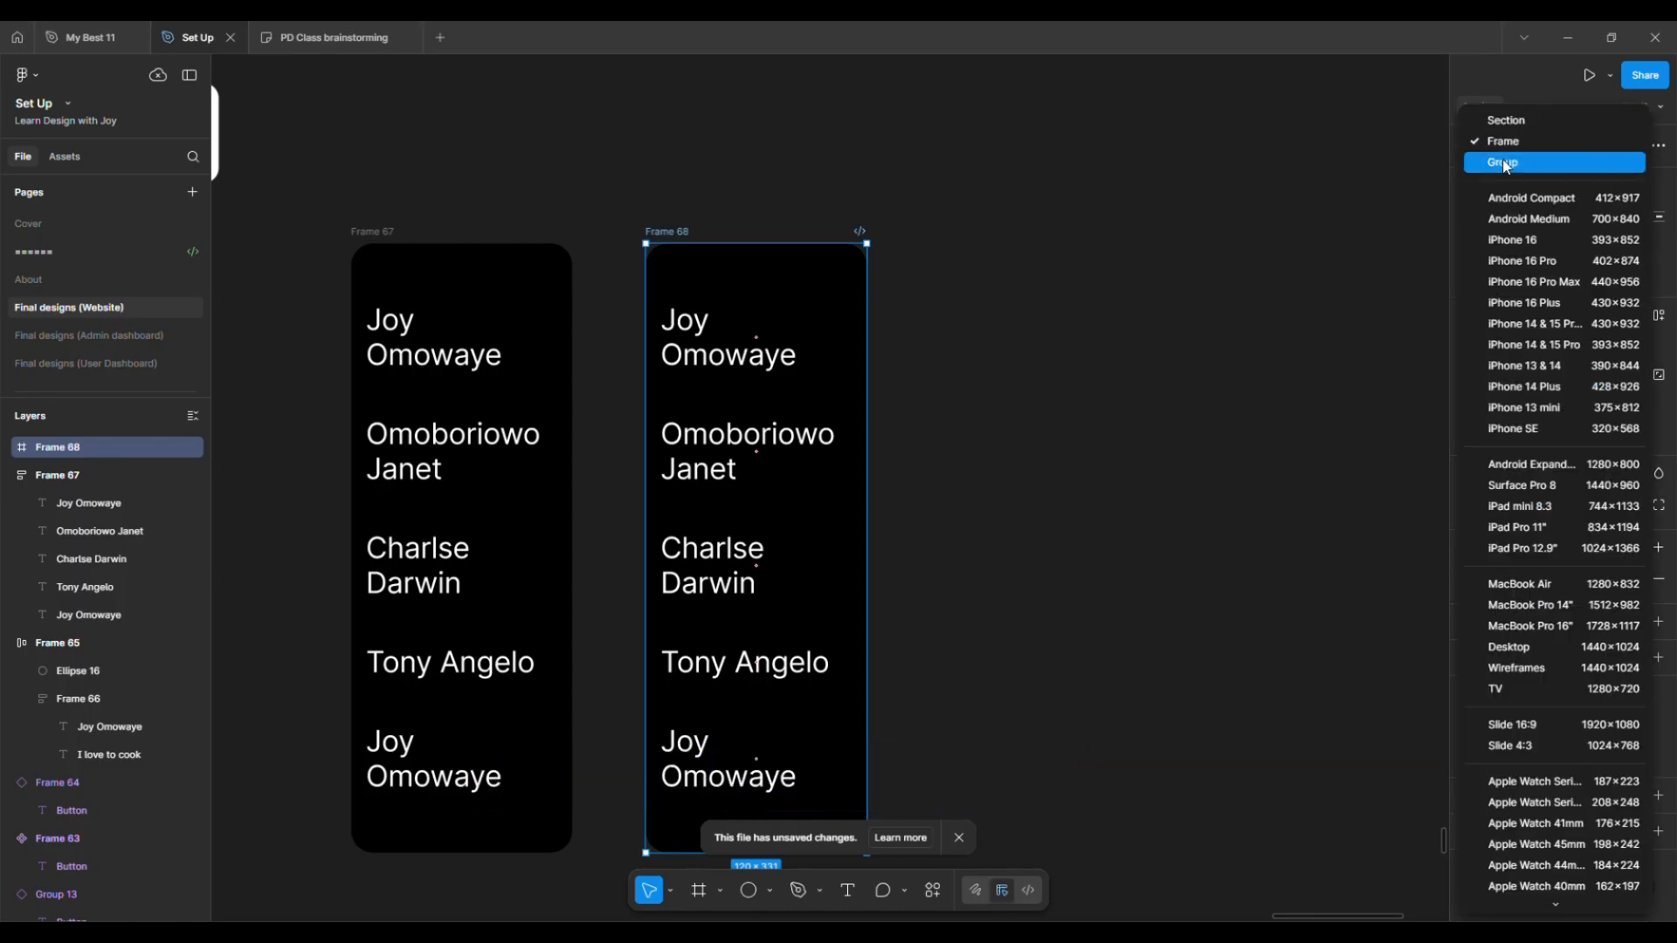
{"action": "left_click", "coordinate": [1505, 163]}
{"action": "scroll", "coordinate": [982, 360], "scroll_direction": "down", "scroll_amount": 3}
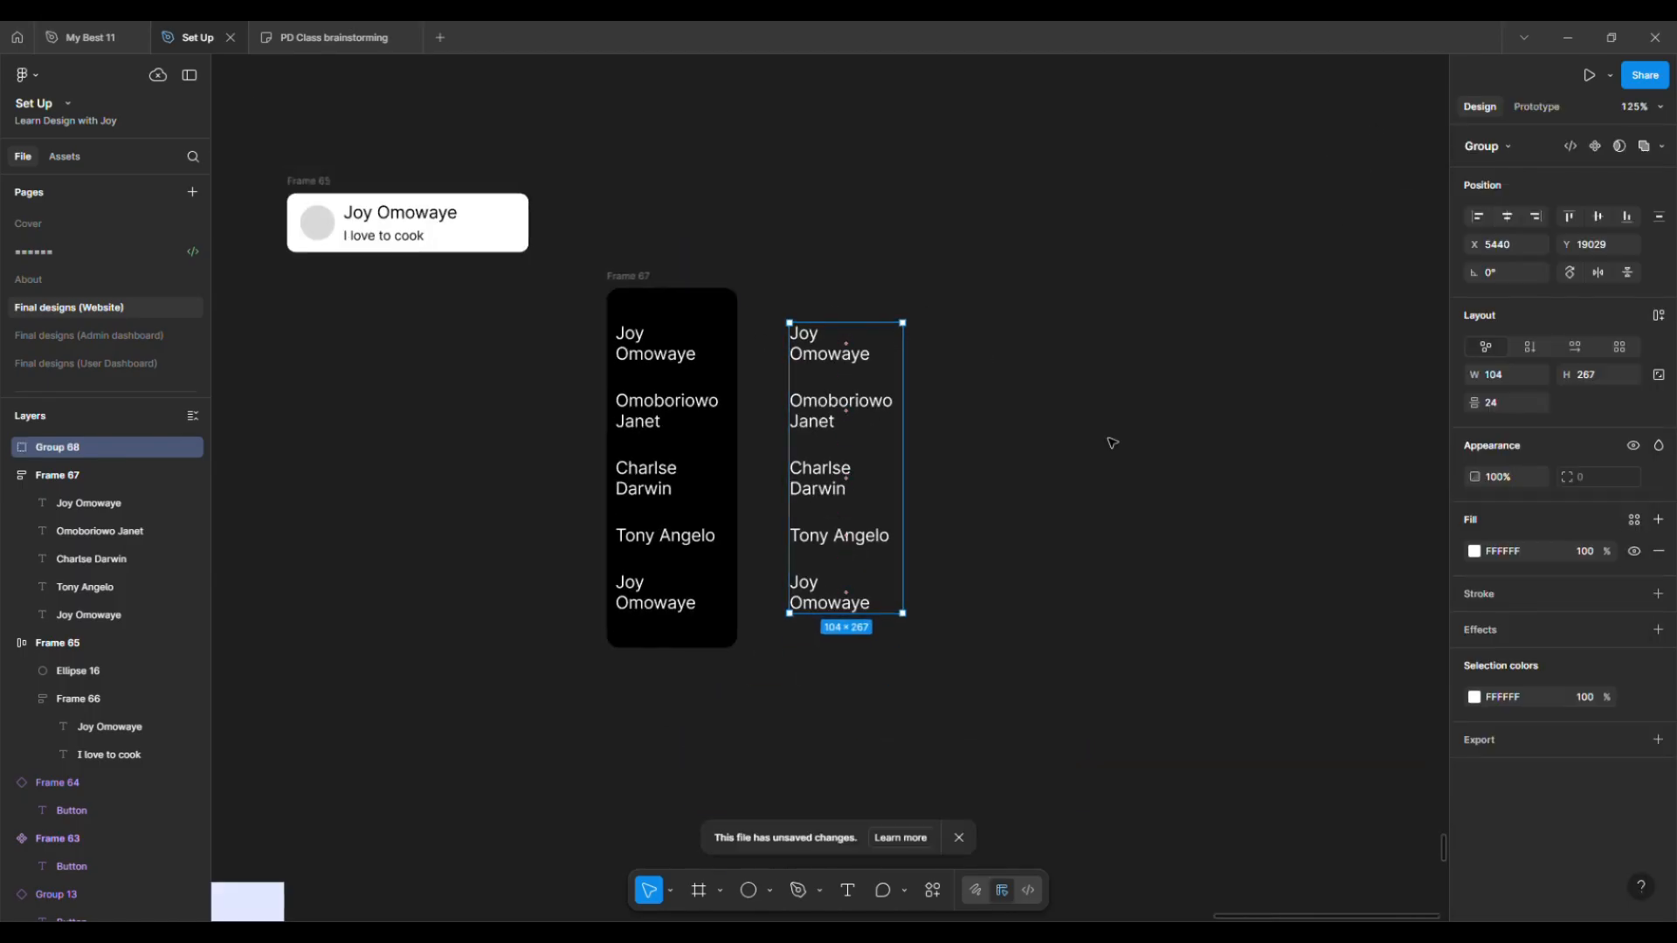
Deselect and reselect Group 68 to inspect its spacing
{"action": "left_click", "coordinate": [954, 432]}
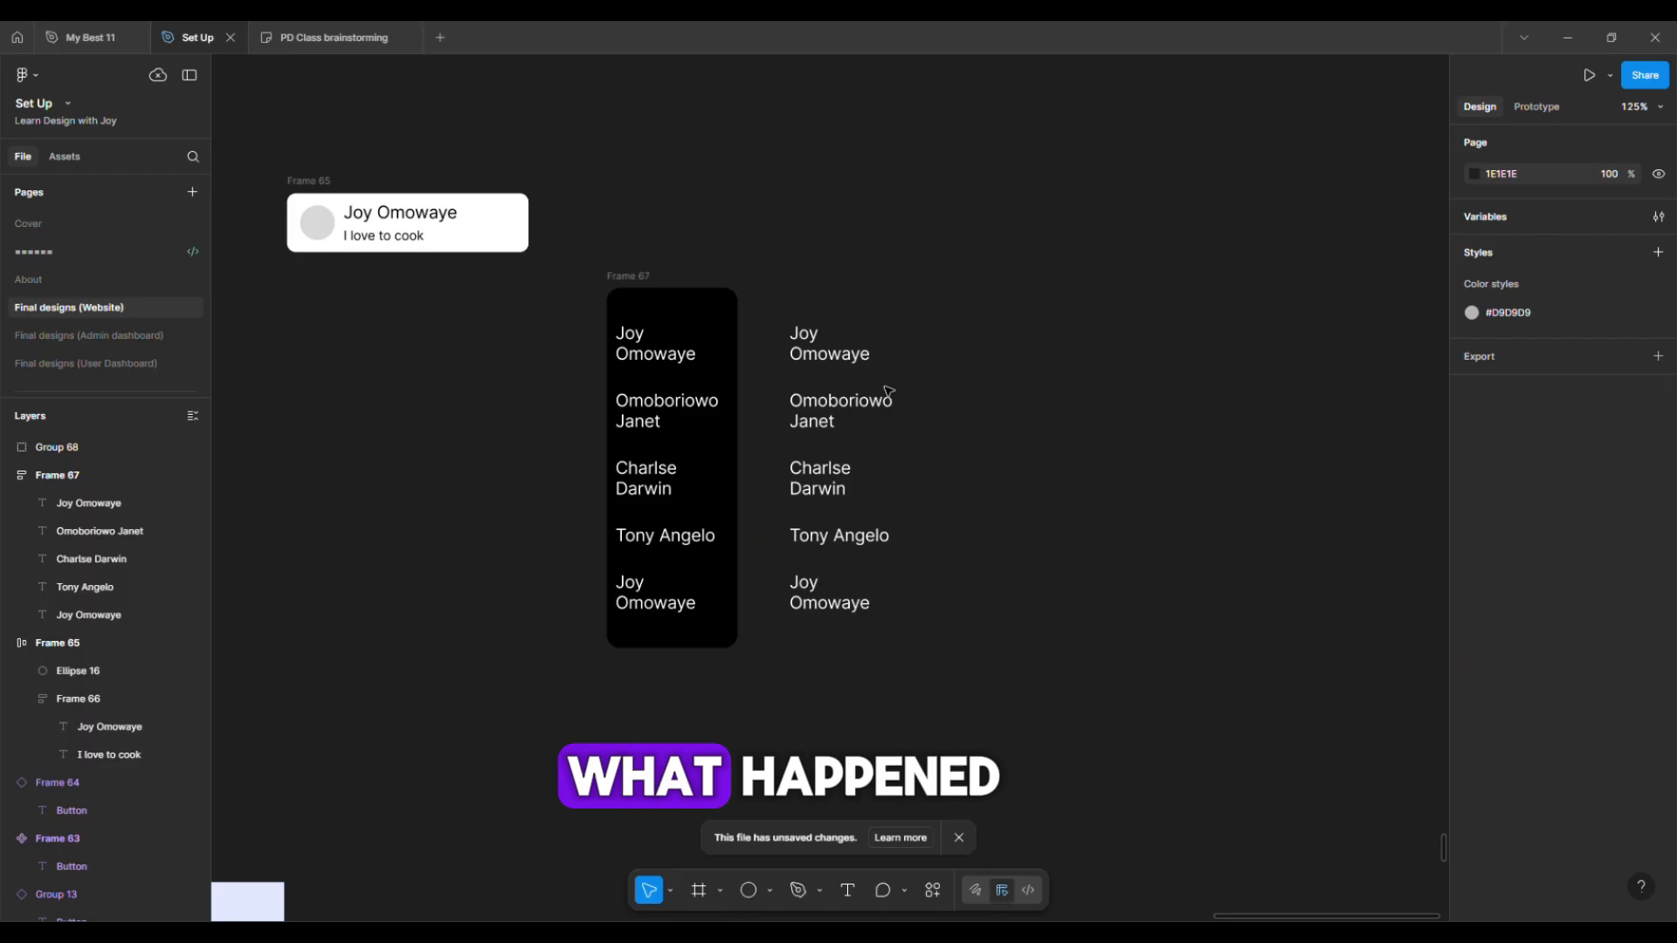
{"action": "left_click", "coordinate": [828, 348]}
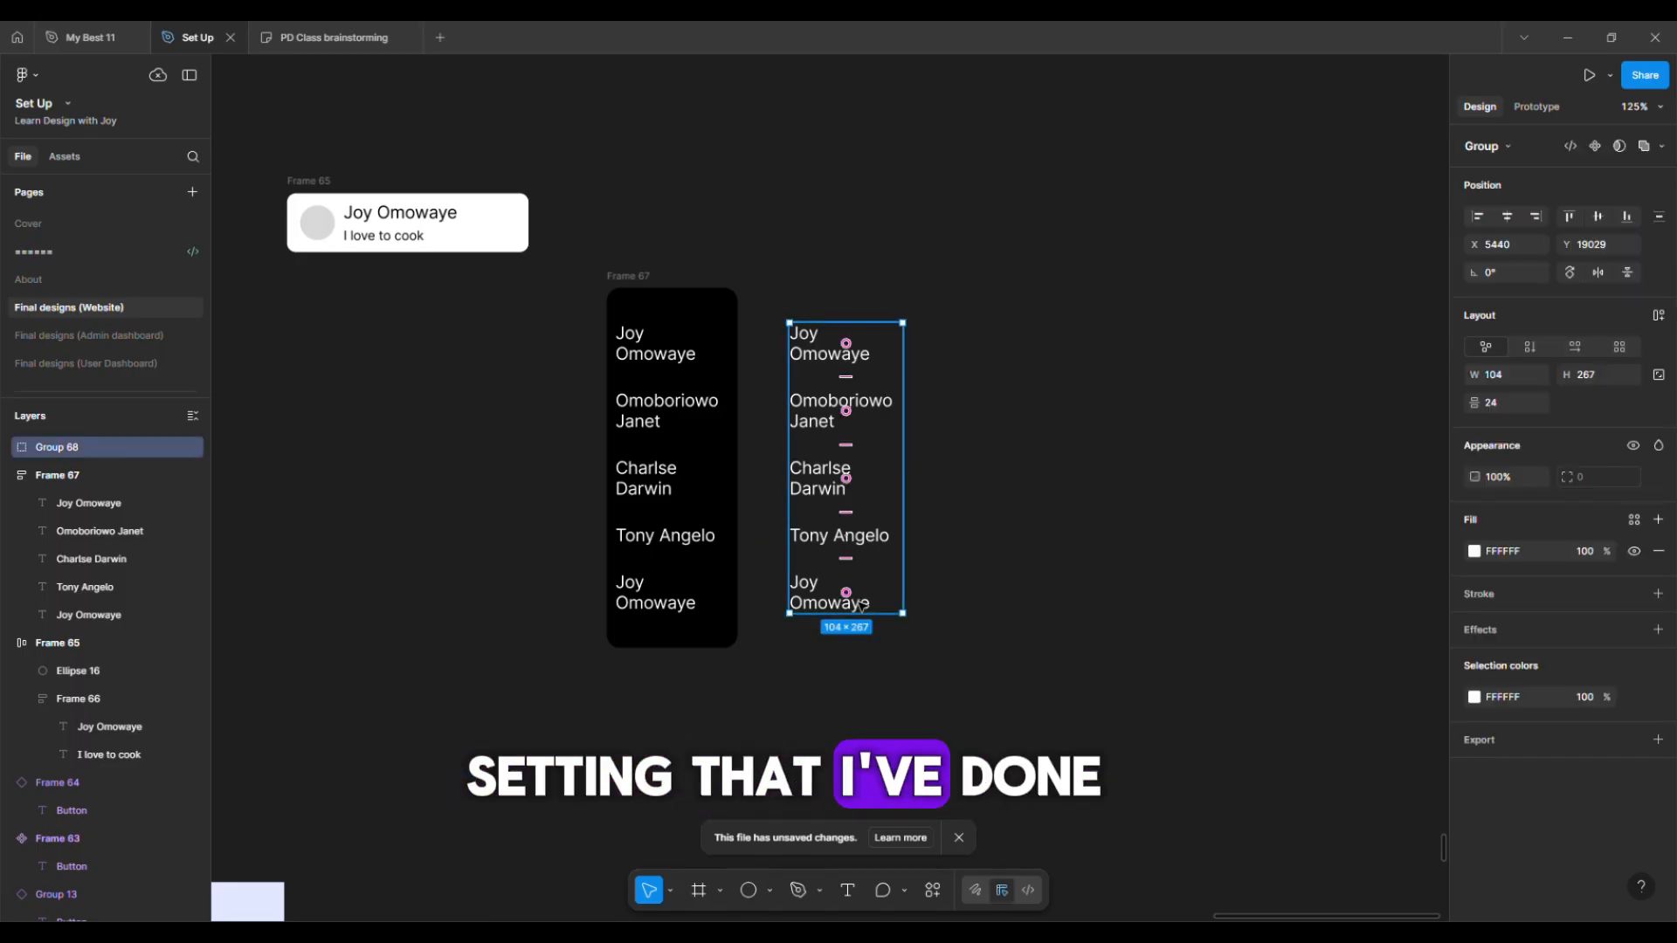
{"action": "scroll", "coordinate": [860, 605], "scroll_direction": "up", "scroll_amount": 3}
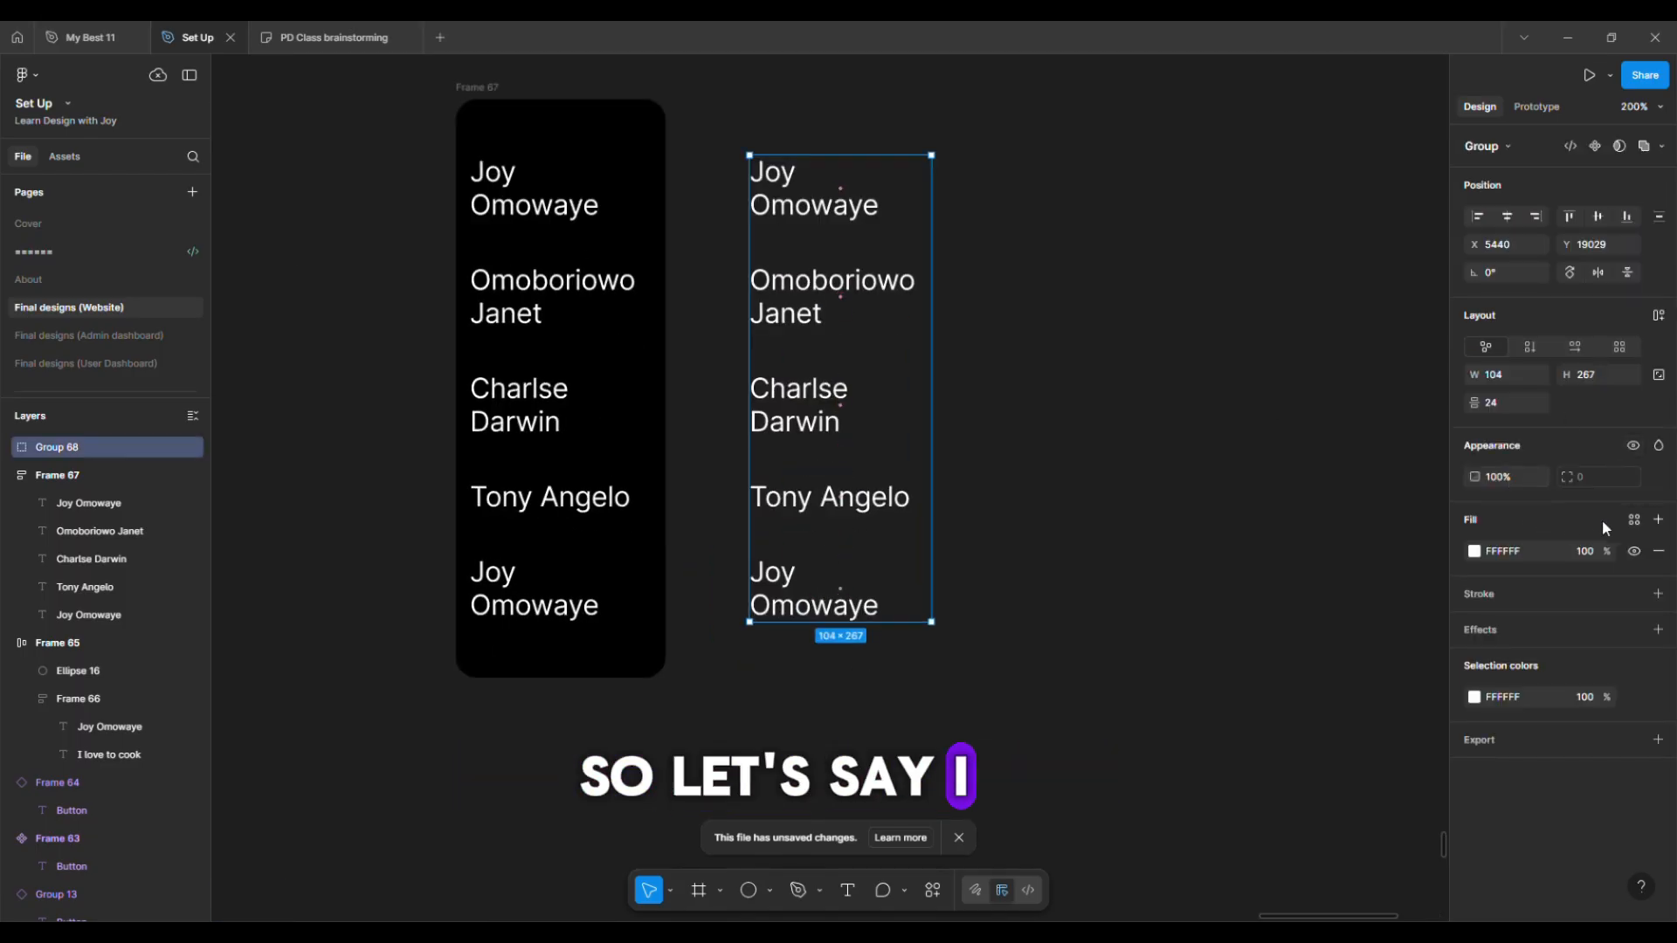
{"action": "left_click", "coordinate": [1367, 450]}
{"action": "left_click", "coordinate": [843, 193]}
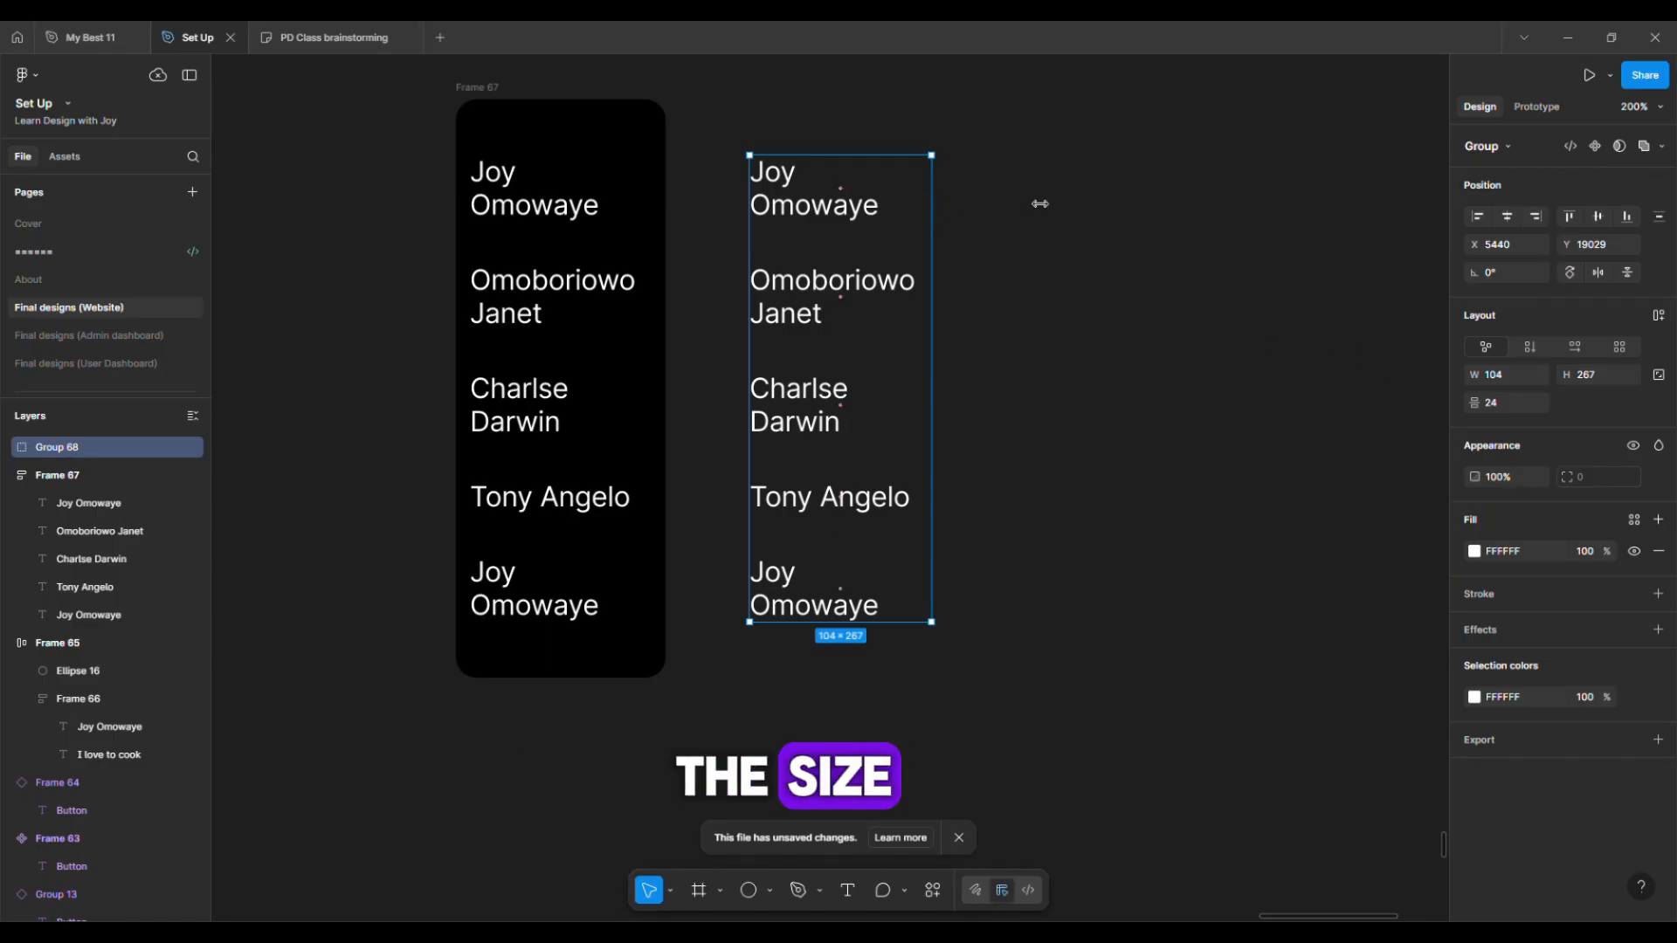
Widen Group 68 so names fit on one line, and resize Frame 67 to 128 px wide
{"action": "left_click_drag", "start_coordinate": [1039, 204], "coordinate": [1165, 208]}
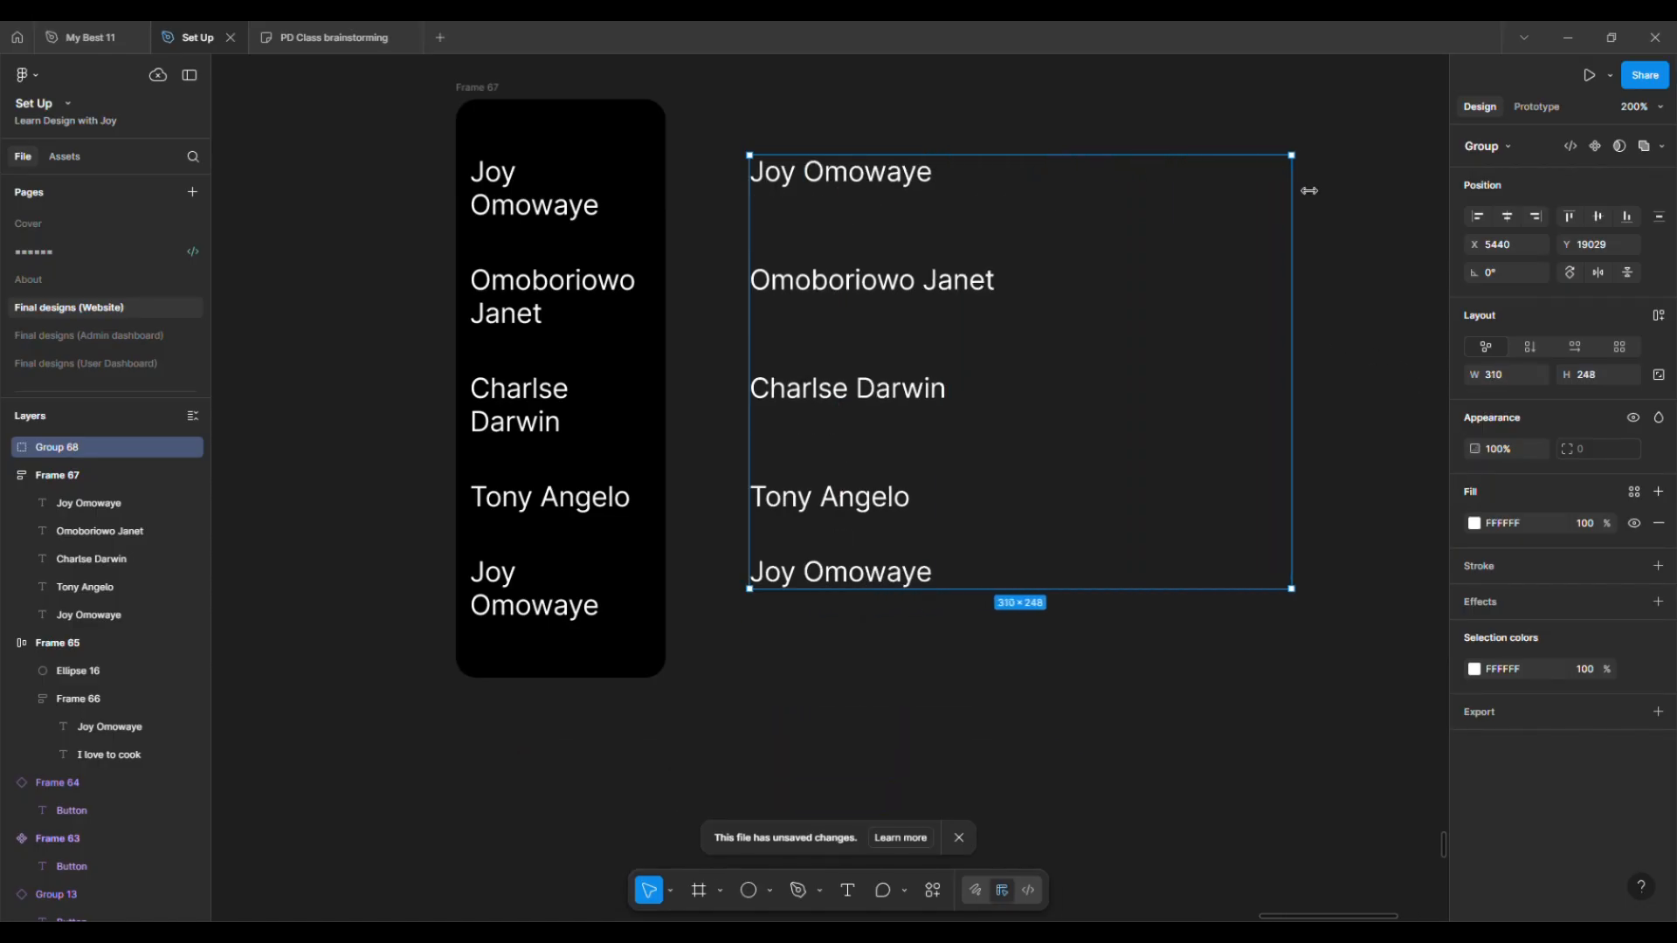
{"action": "left_click_drag", "start_coordinate": [1029, 186], "coordinate": [1045, 237]}
{"action": "left_click", "coordinate": [486, 90]}
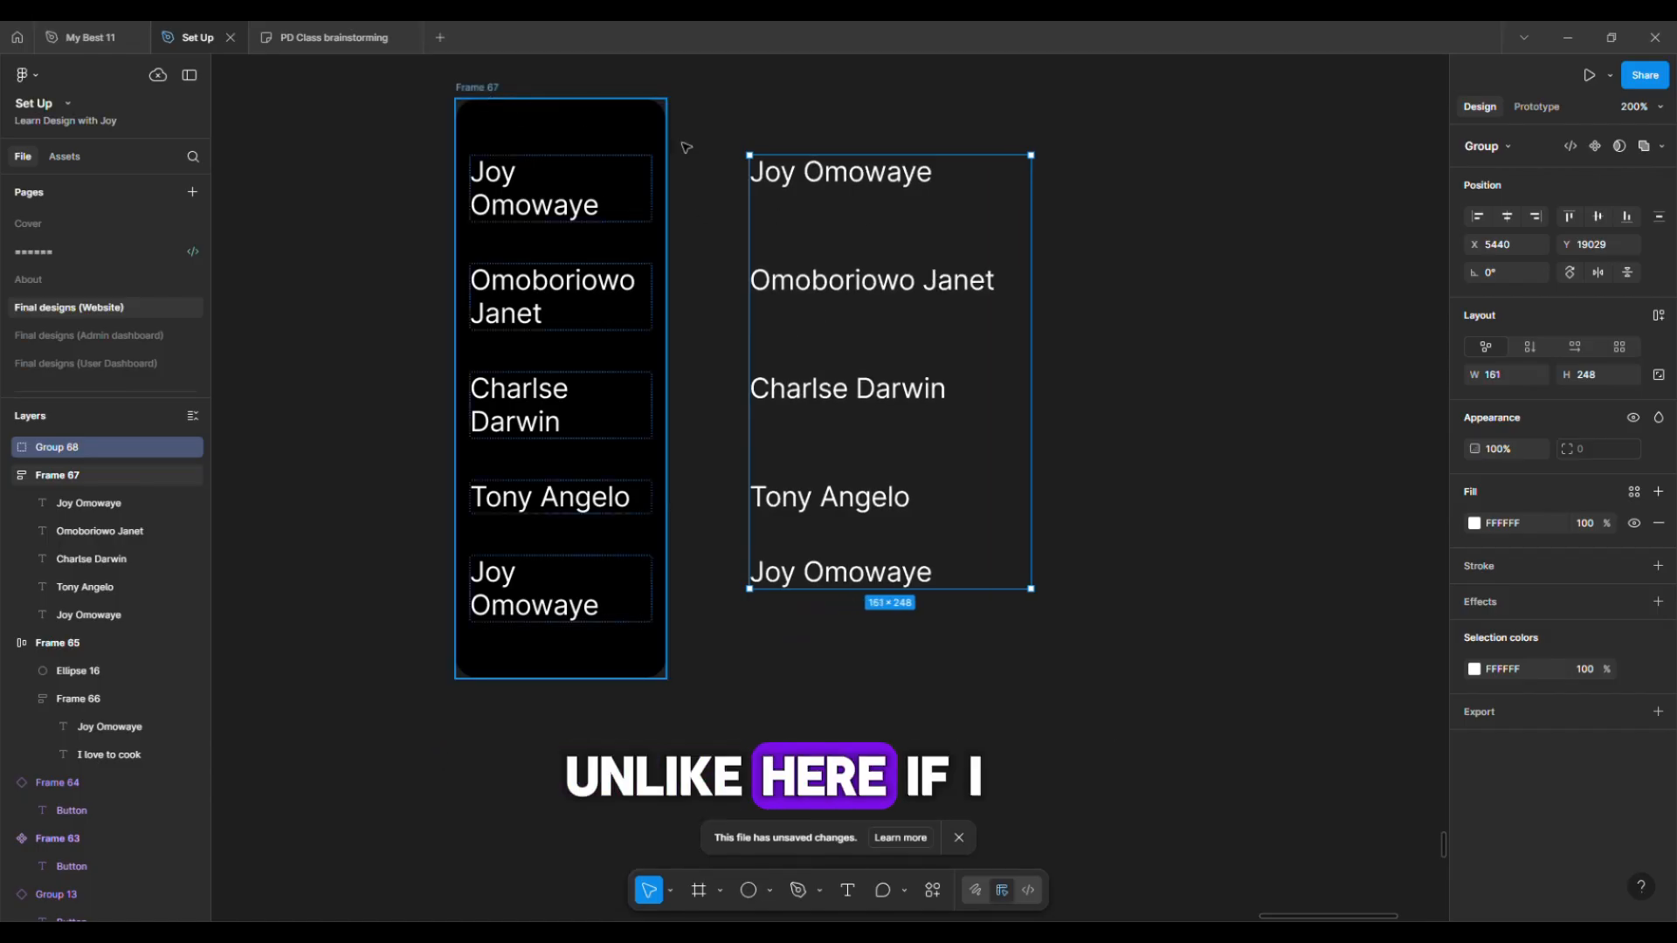
{"action": "left_click_drag", "start_coordinate": [664, 149], "coordinate": [694, 192]}
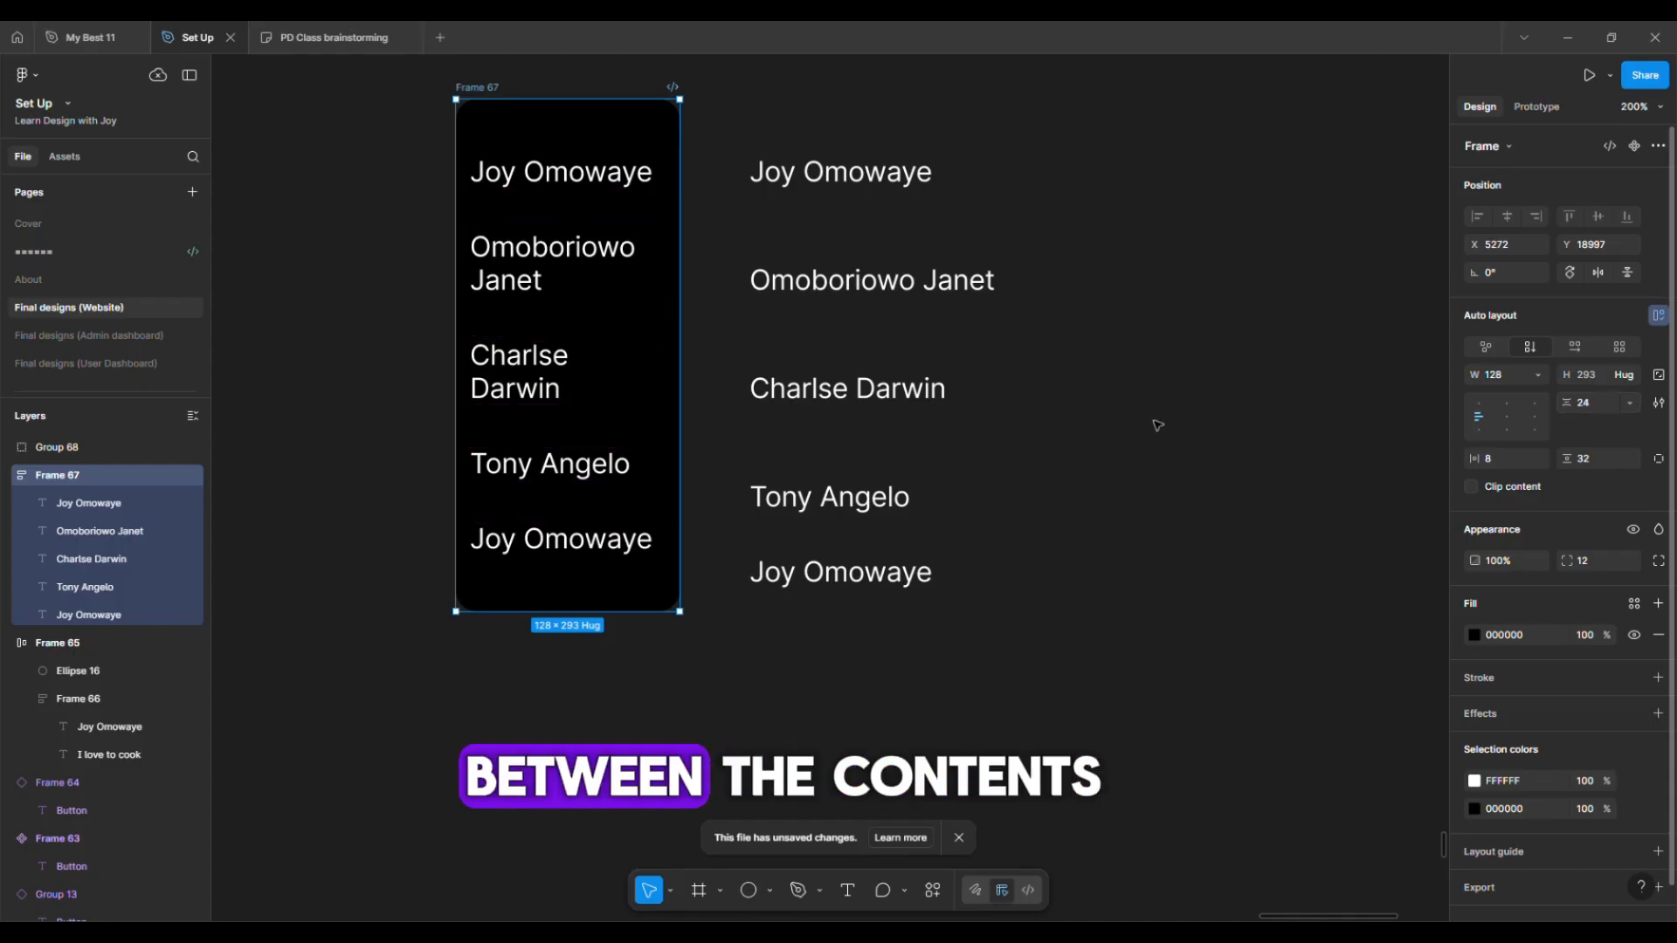
{"action": "left_click", "coordinate": [801, 217]}
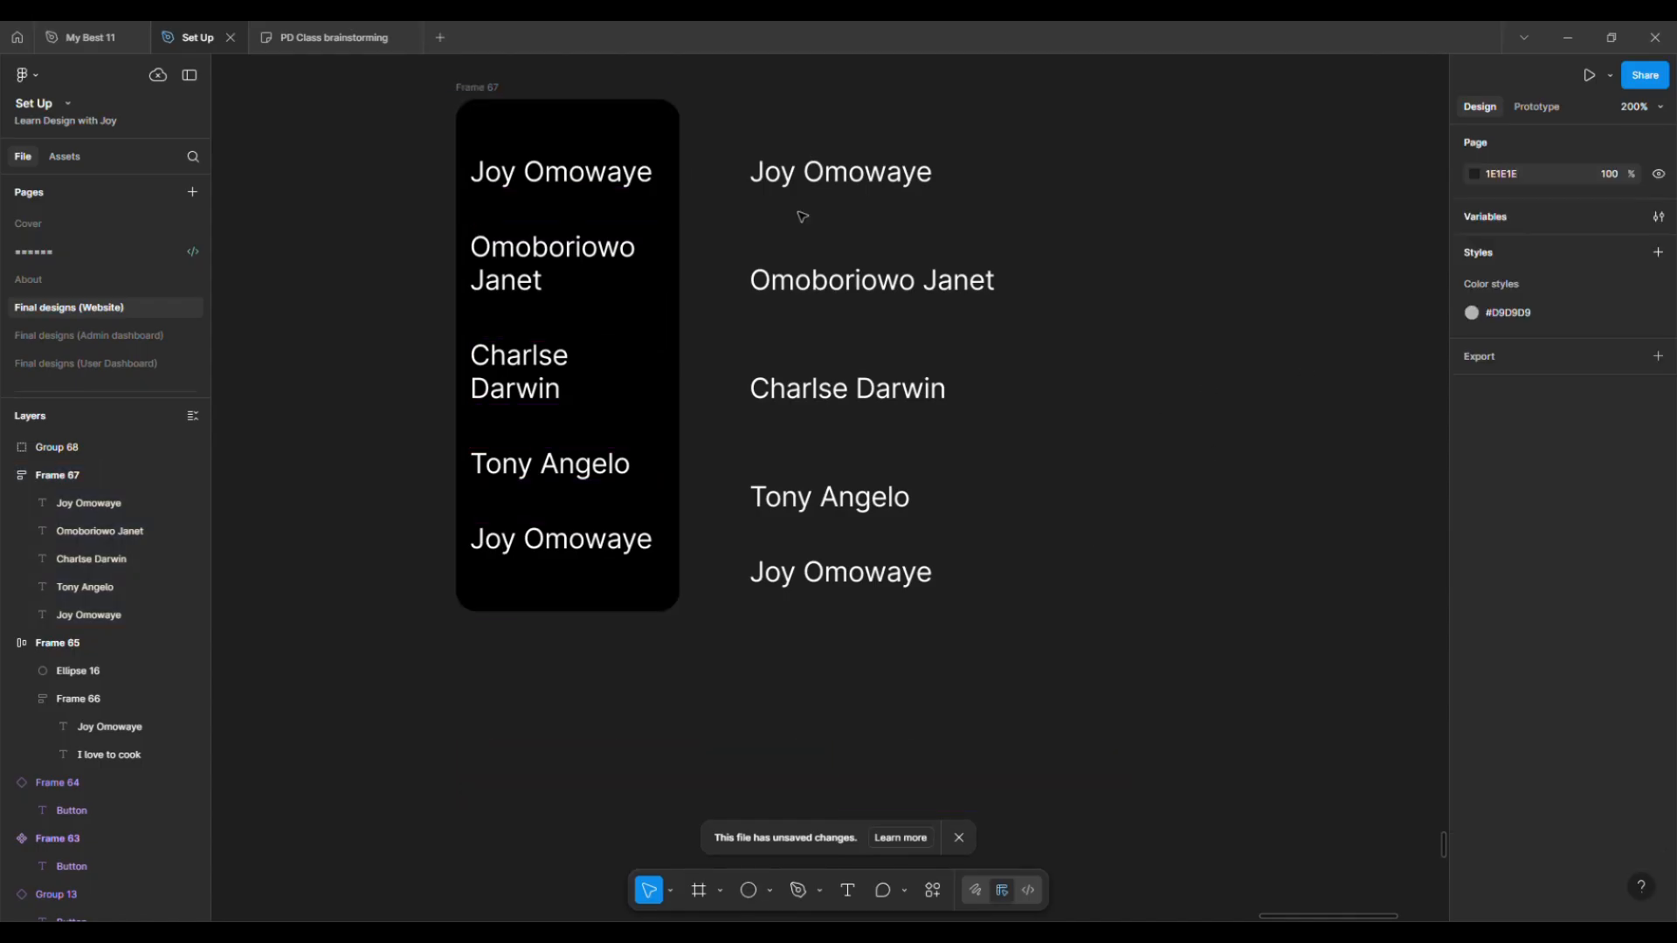
Move the Frame 65 profile card to the right of the name lists
{"action": "scroll", "coordinate": [801, 217], "scroll_direction": "down", "scroll_amount": 5}
{"action": "scroll", "coordinate": [611, 349], "scroll_direction": "up", "scroll_amount": 5}
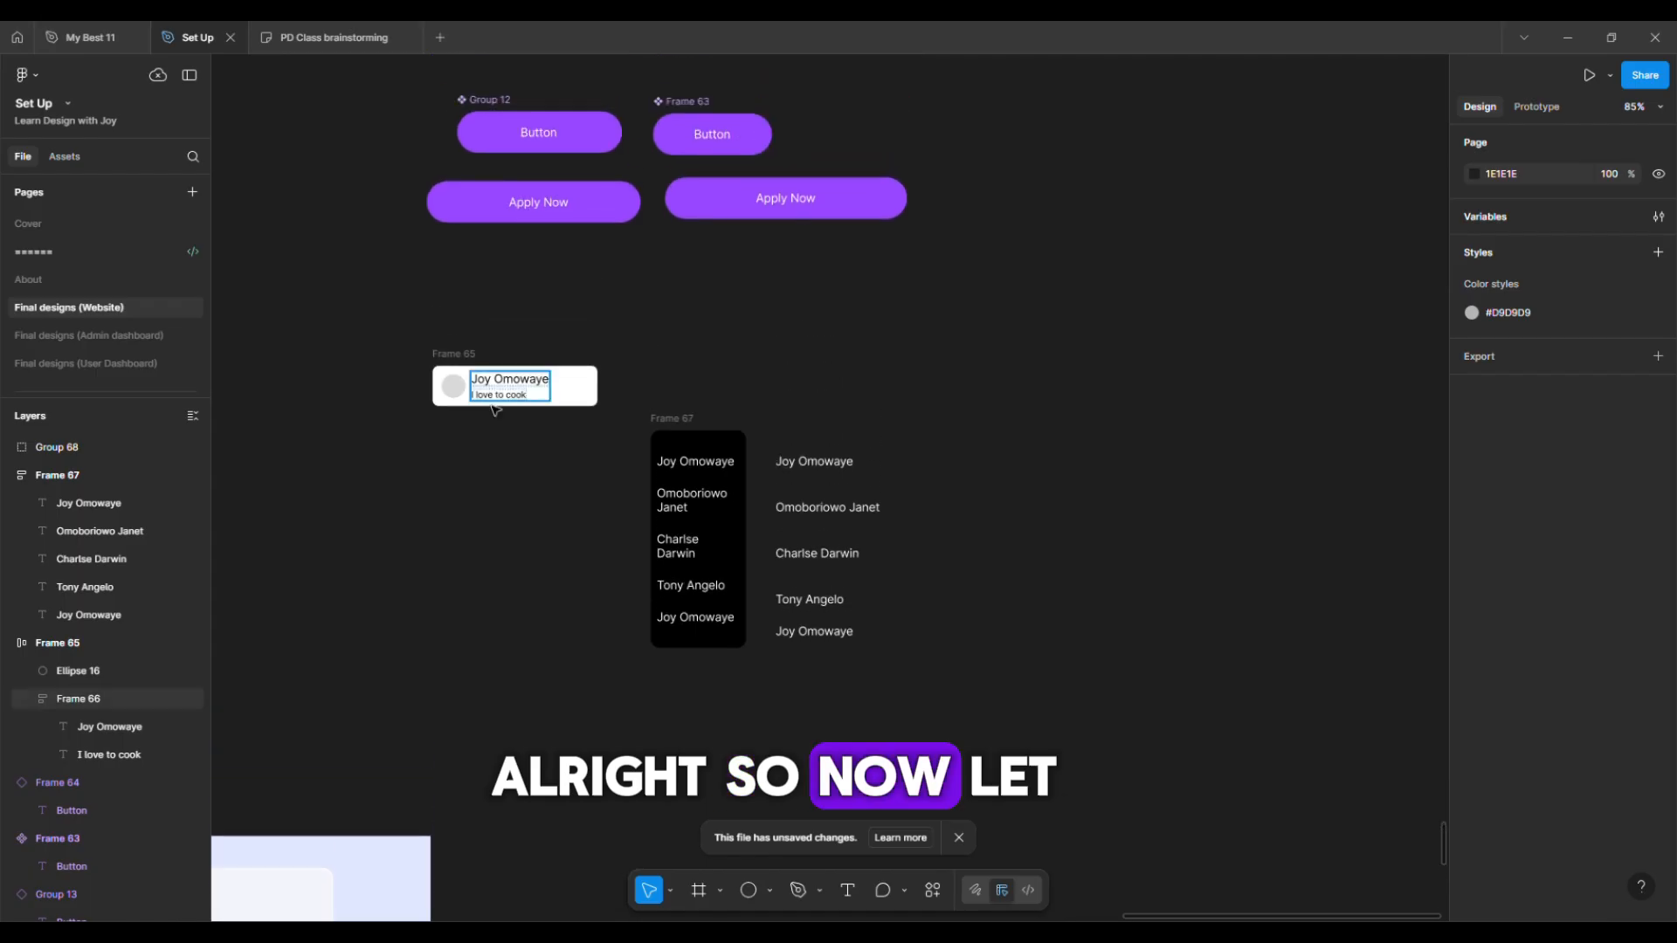
{"action": "scroll", "coordinate": [495, 411], "scroll_direction": "left", "scroll_amount": 2}
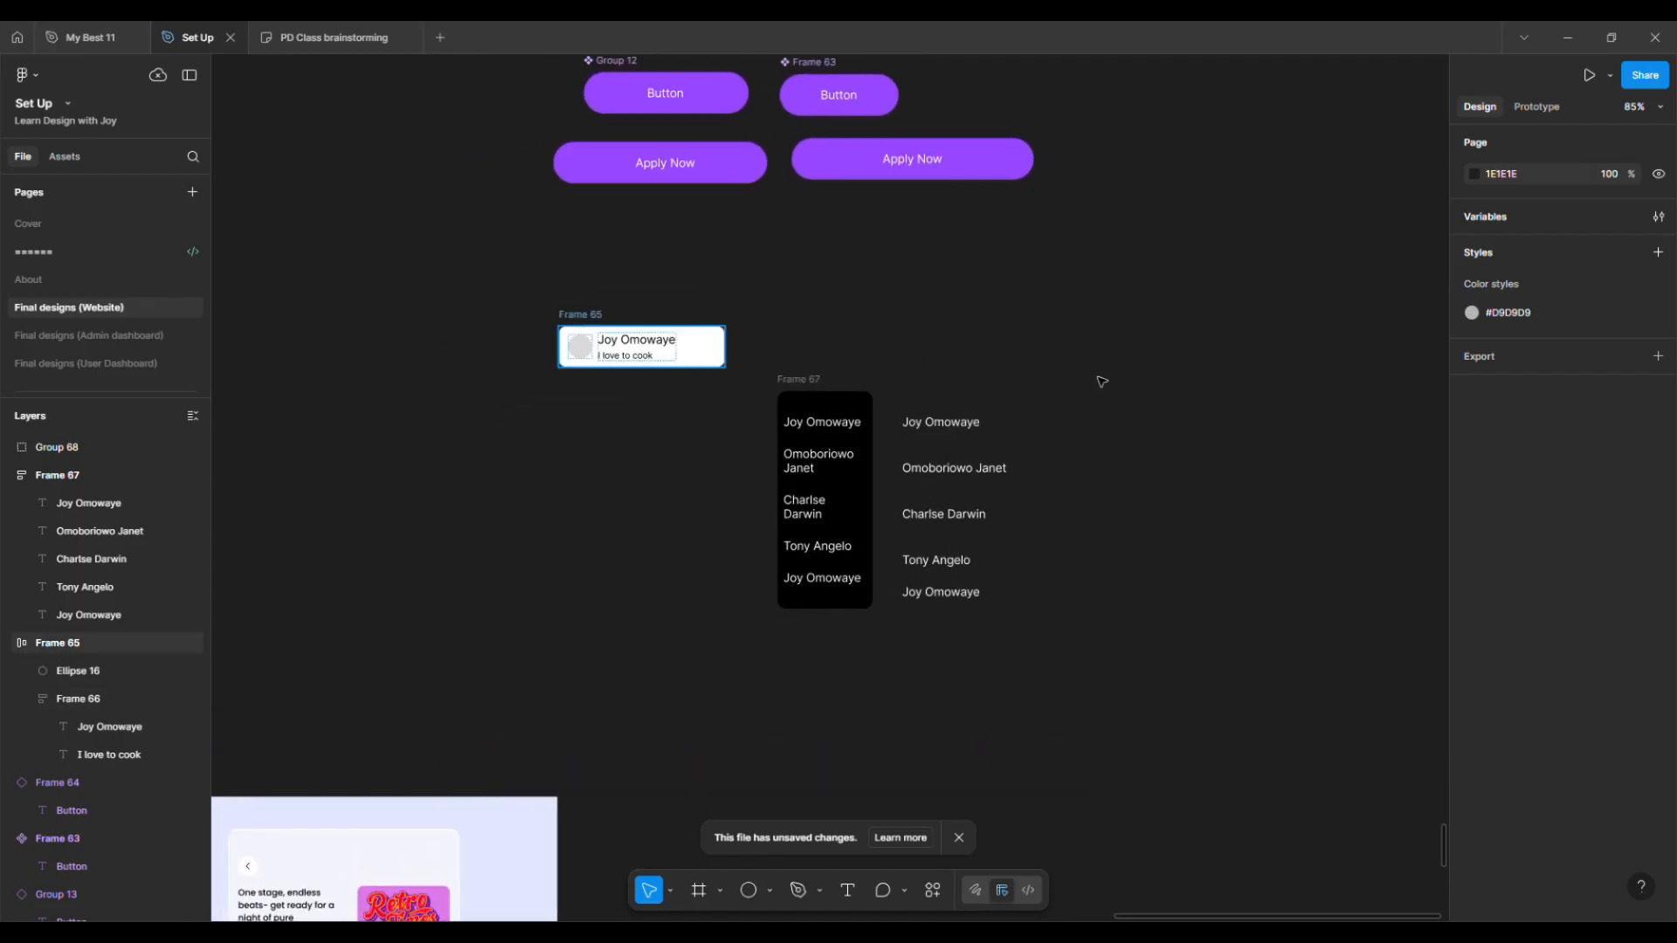
{"action": "left_click_drag", "start_coordinate": [590, 331], "coordinate": [1167, 389]}
{"action": "scroll", "coordinate": [1168, 390], "scroll_direction": "right", "scroll_amount": 2}
{"action": "scroll", "coordinate": [1167, 390], "scroll_direction": "up", "scroll_amount": 5}
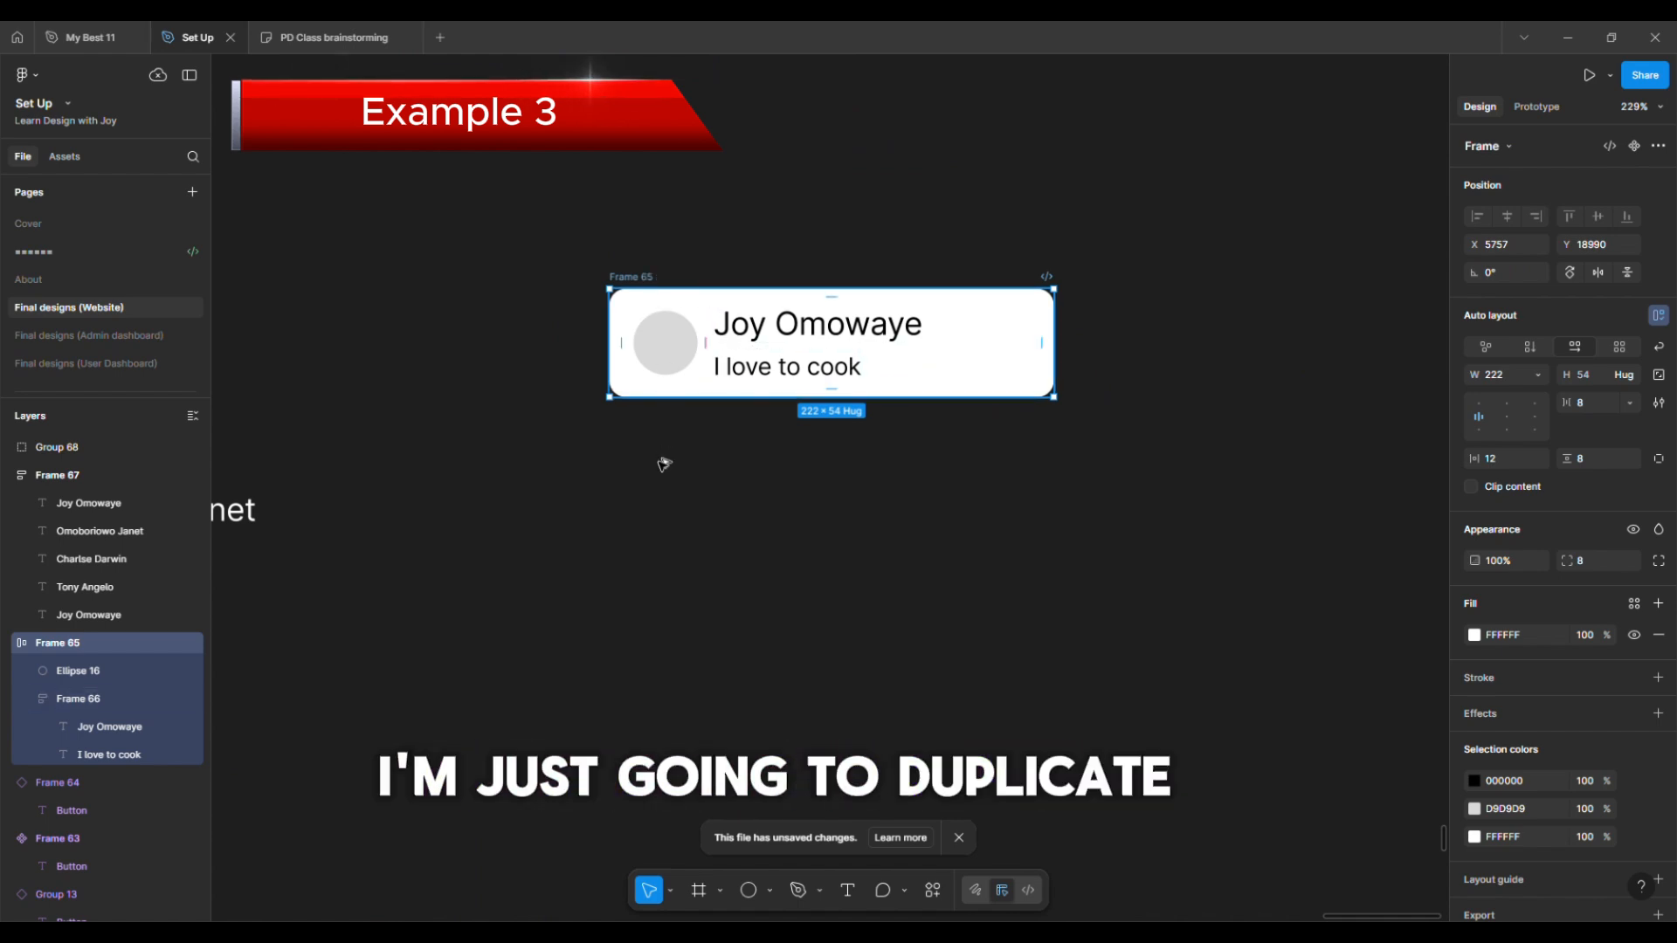
Duplicate the card three times into a vertical stack of four (Frames 68, 69, 70)
{"action": "left_click_drag", "start_coordinate": [648, 282], "coordinate": [657, 461]}
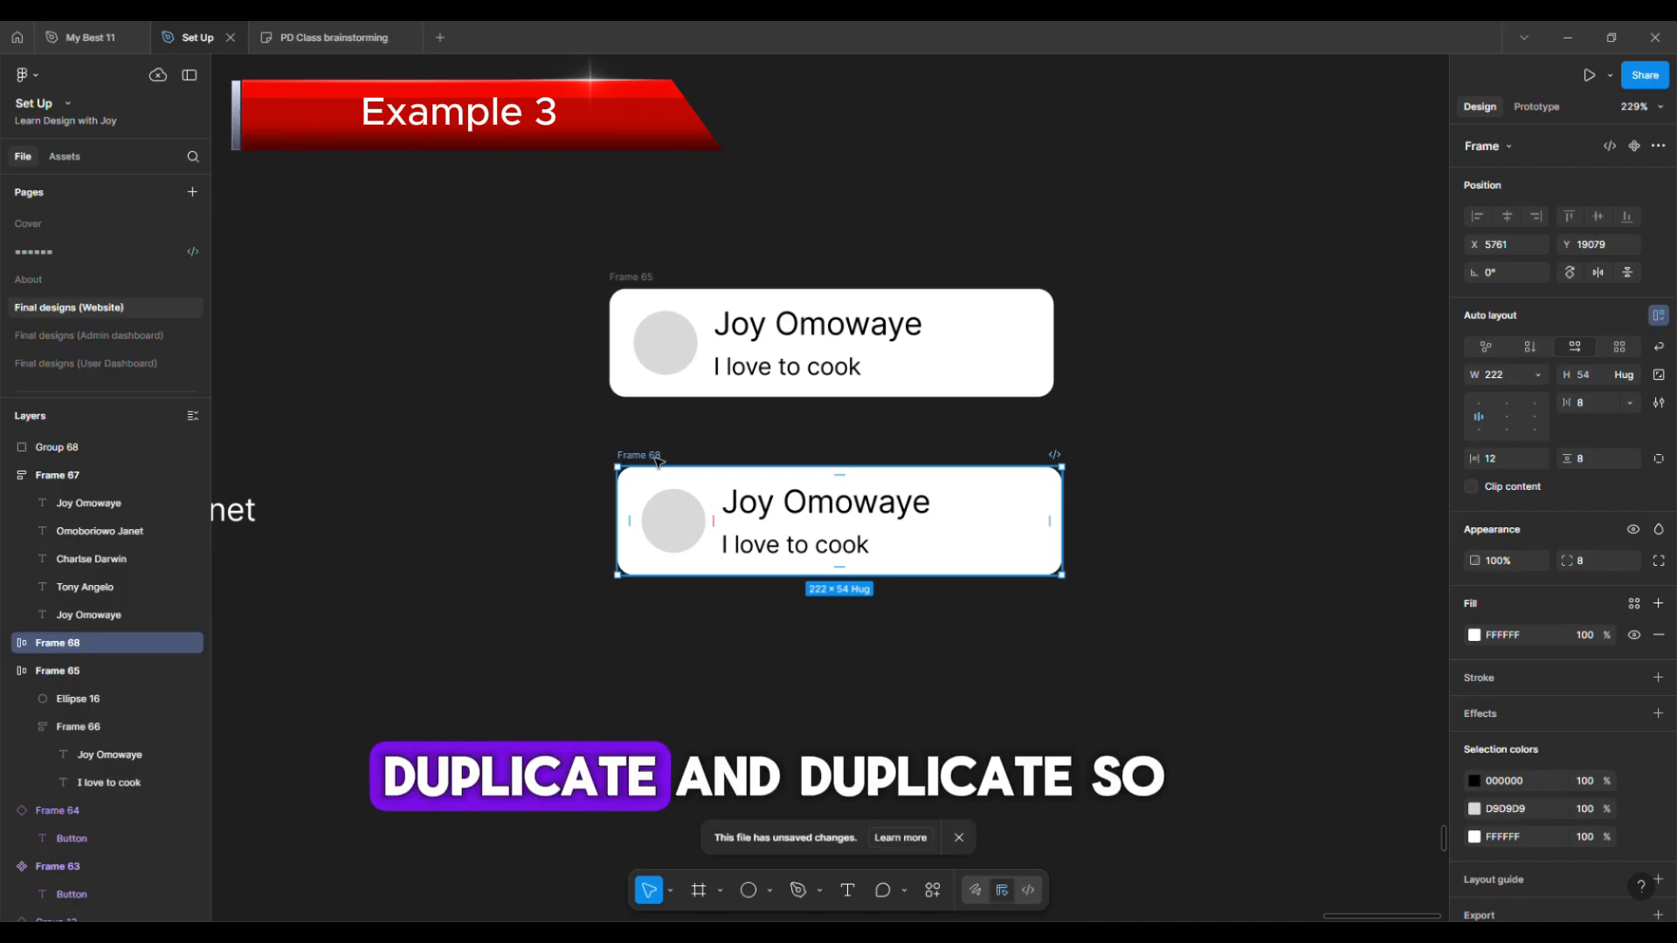
{"action": "key", "text": "ctrl+d"}
{"action": "scroll", "coordinate": [657, 460], "scroll_direction": "down", "scroll_amount": 3}
{"action": "scroll", "coordinate": [656, 460], "scroll_direction": "down", "scroll_amount": 2}
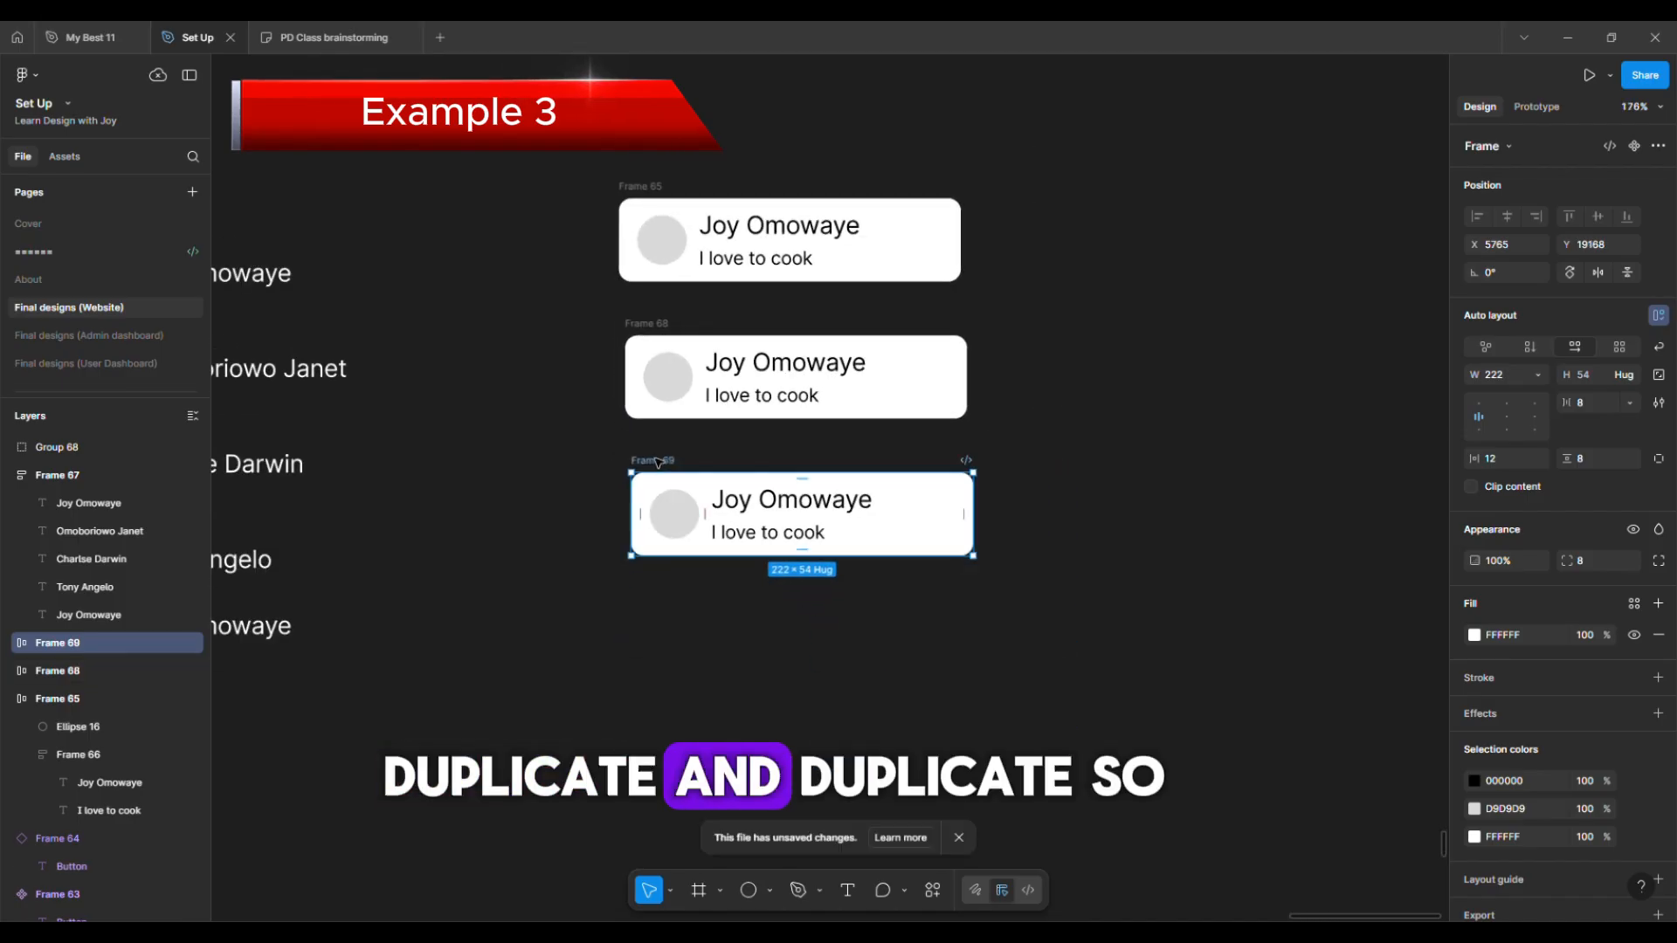
{"action": "key", "text": "ctrl+d"}
{"action": "scroll", "coordinate": [907, 543], "scroll_direction": "down", "scroll_amount": 2}
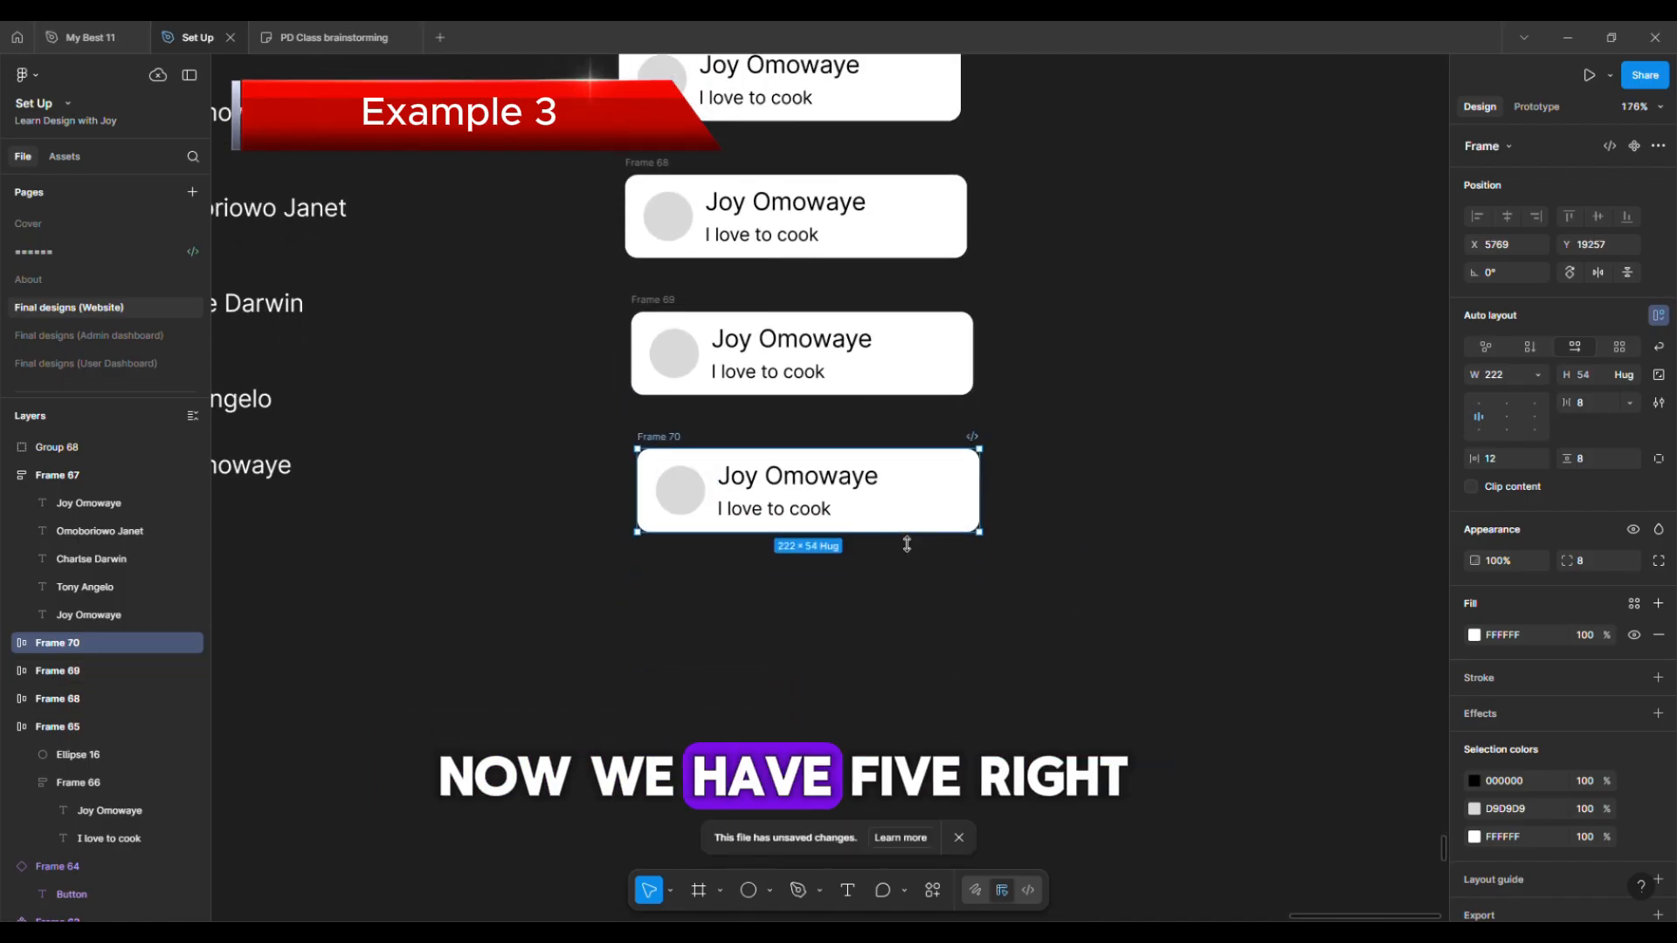
Set the selected card names to size 14 Semi Bold
{"action": "left_click", "coordinate": [764, 476], "text": "ctrl"}
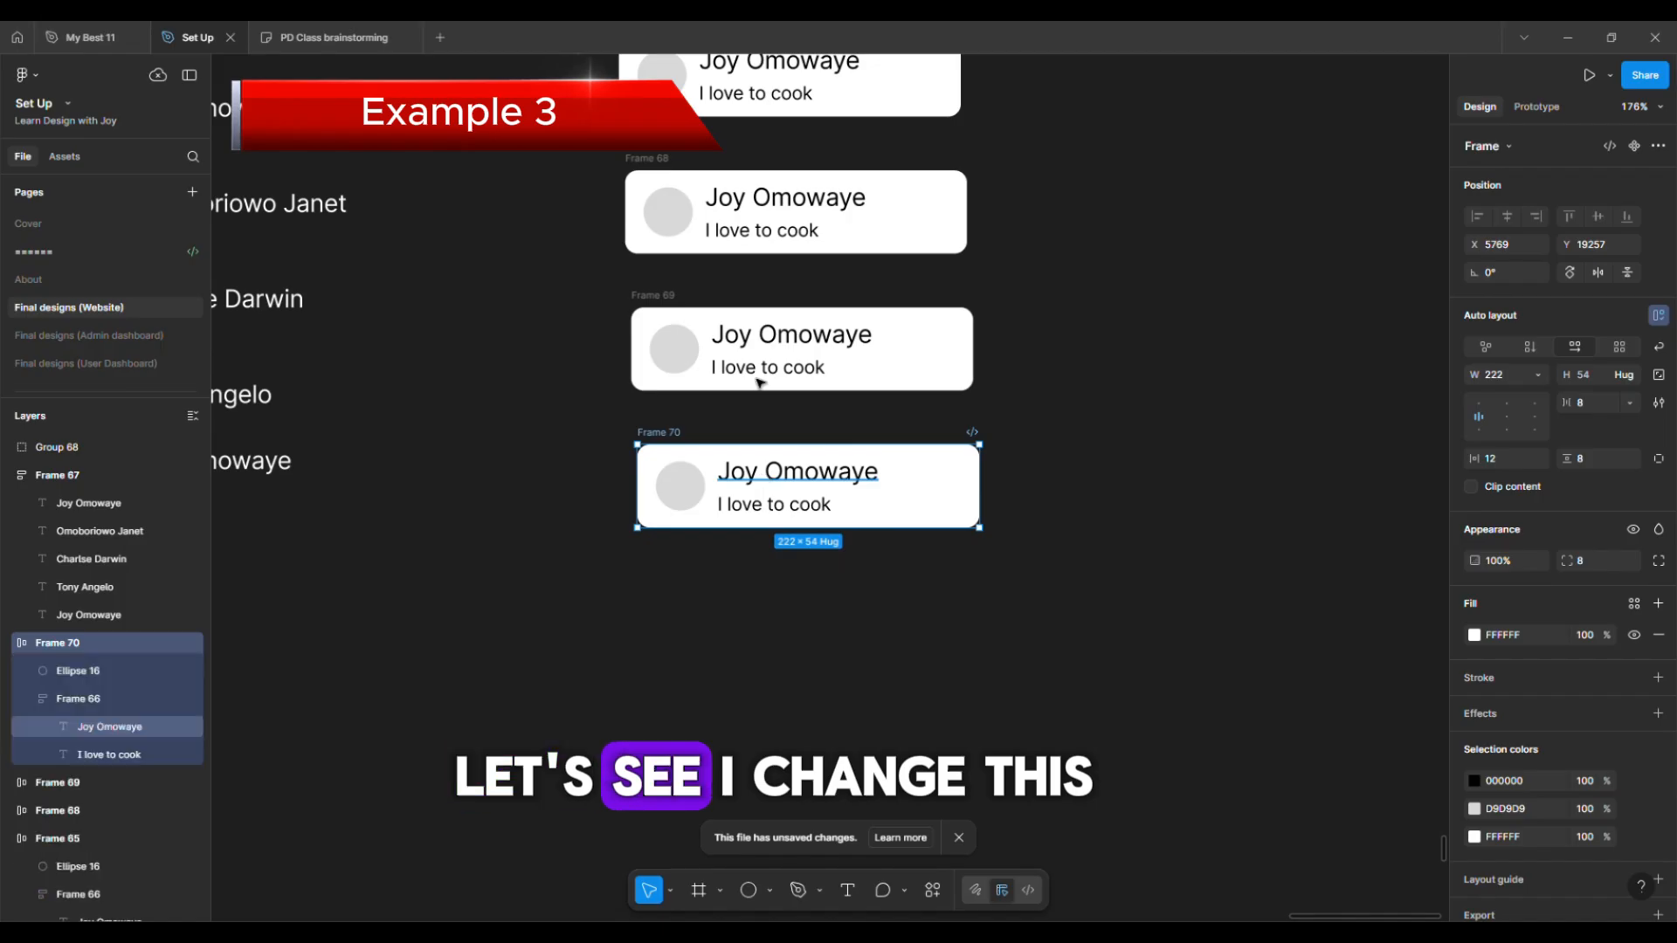
{"action": "left_click", "coordinate": [768, 335], "text": "ctrl+shift"}
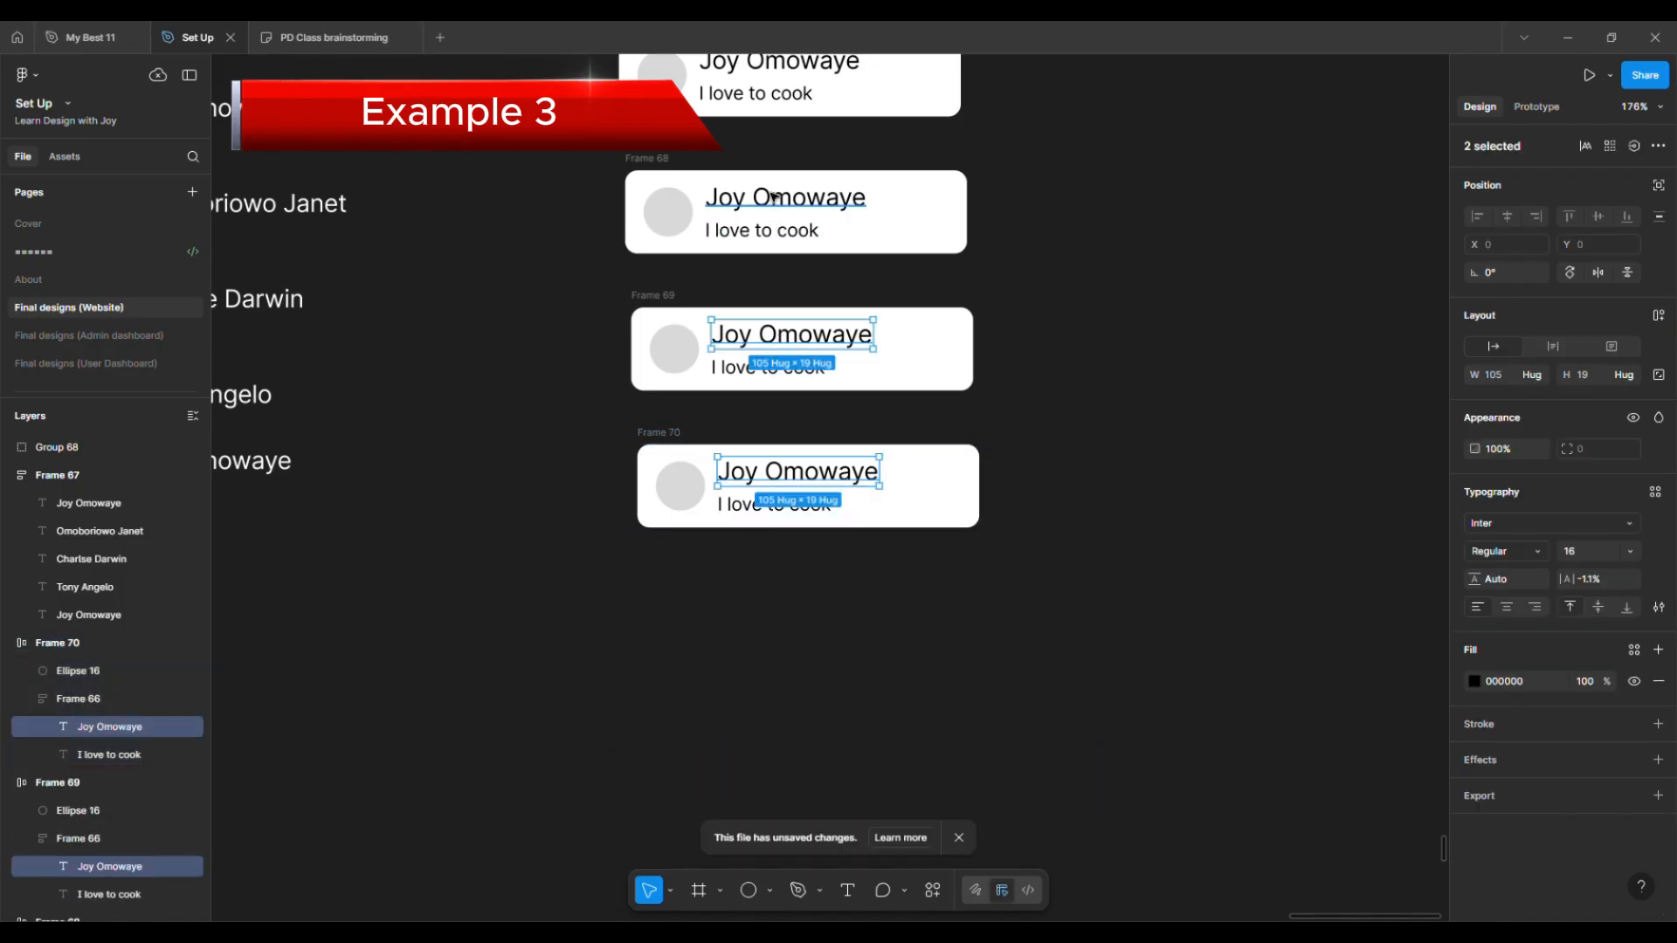
{"action": "left_click", "coordinate": [774, 196], "text": "ctrl+shift"}
{"action": "scroll", "coordinate": [761, 235], "scroll_direction": "up", "scroll_amount": 2}
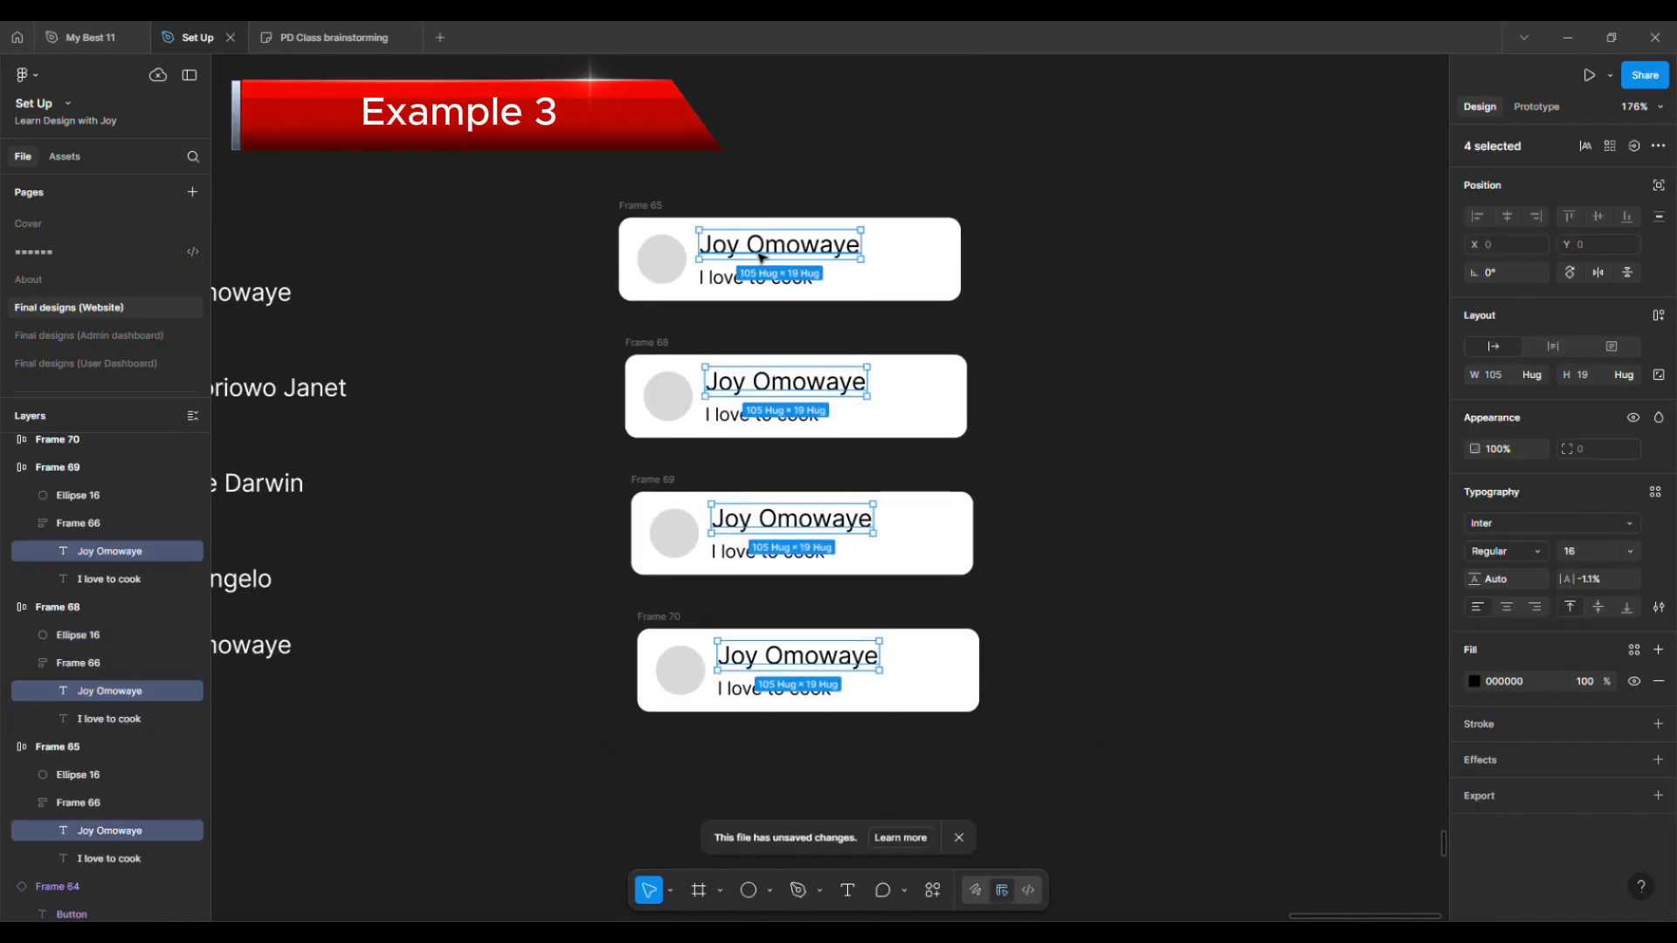
{"action": "left_click", "coordinate": [1565, 556]}
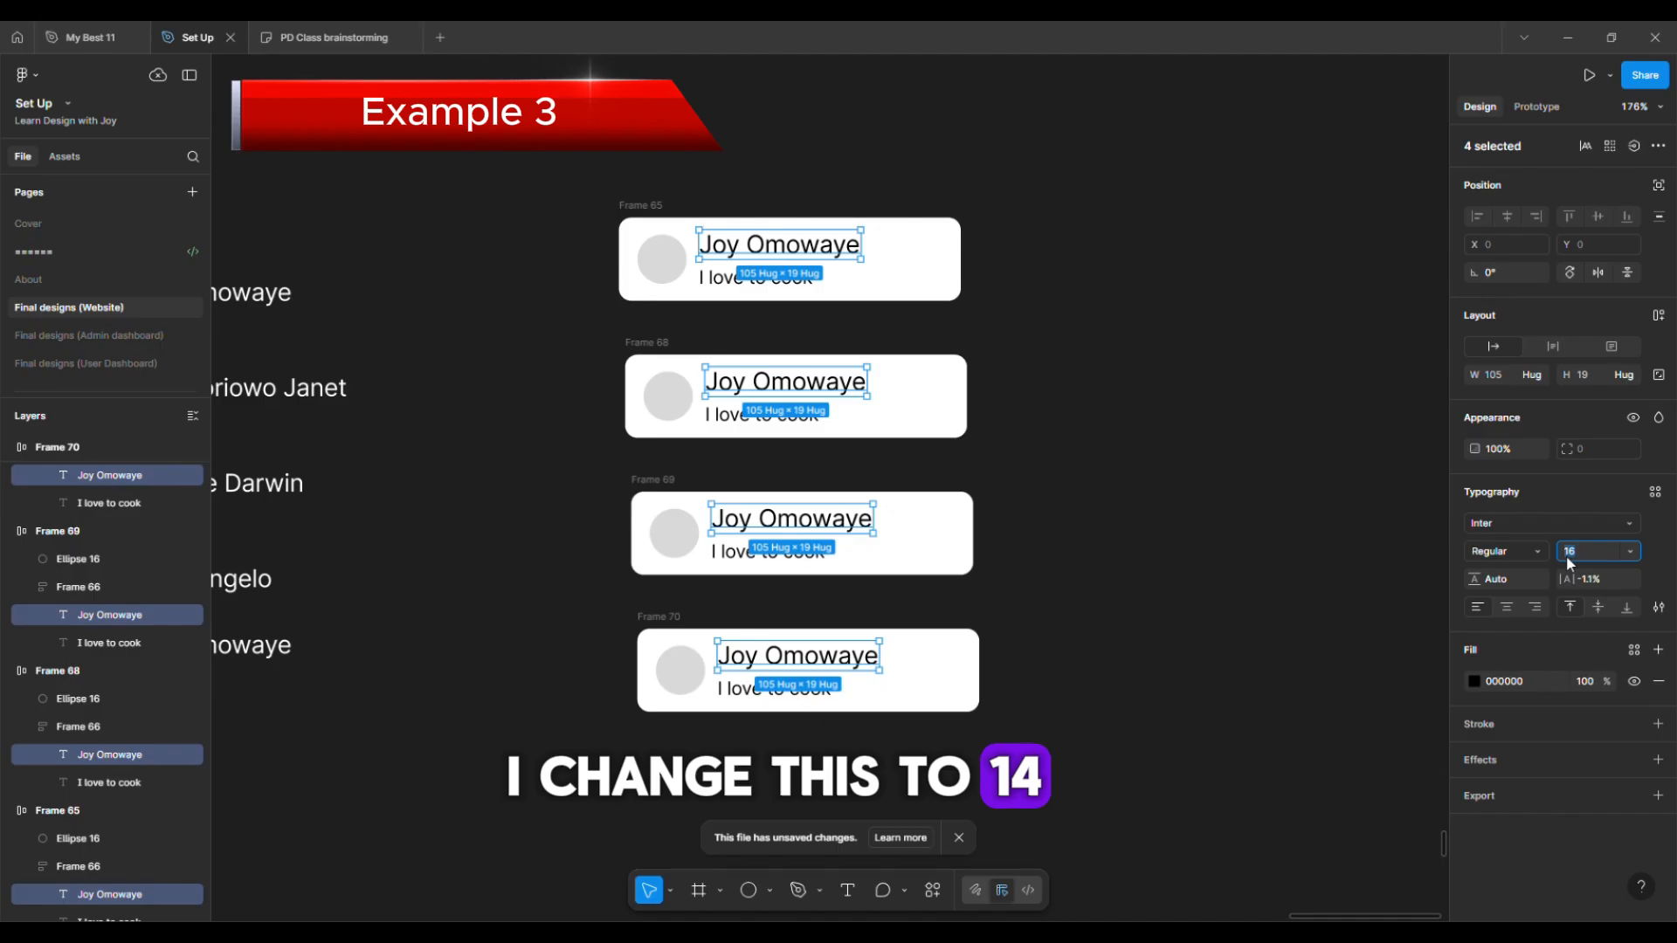
{"action": "type", "text": "14"}
{"action": "key", "text": "Return"}
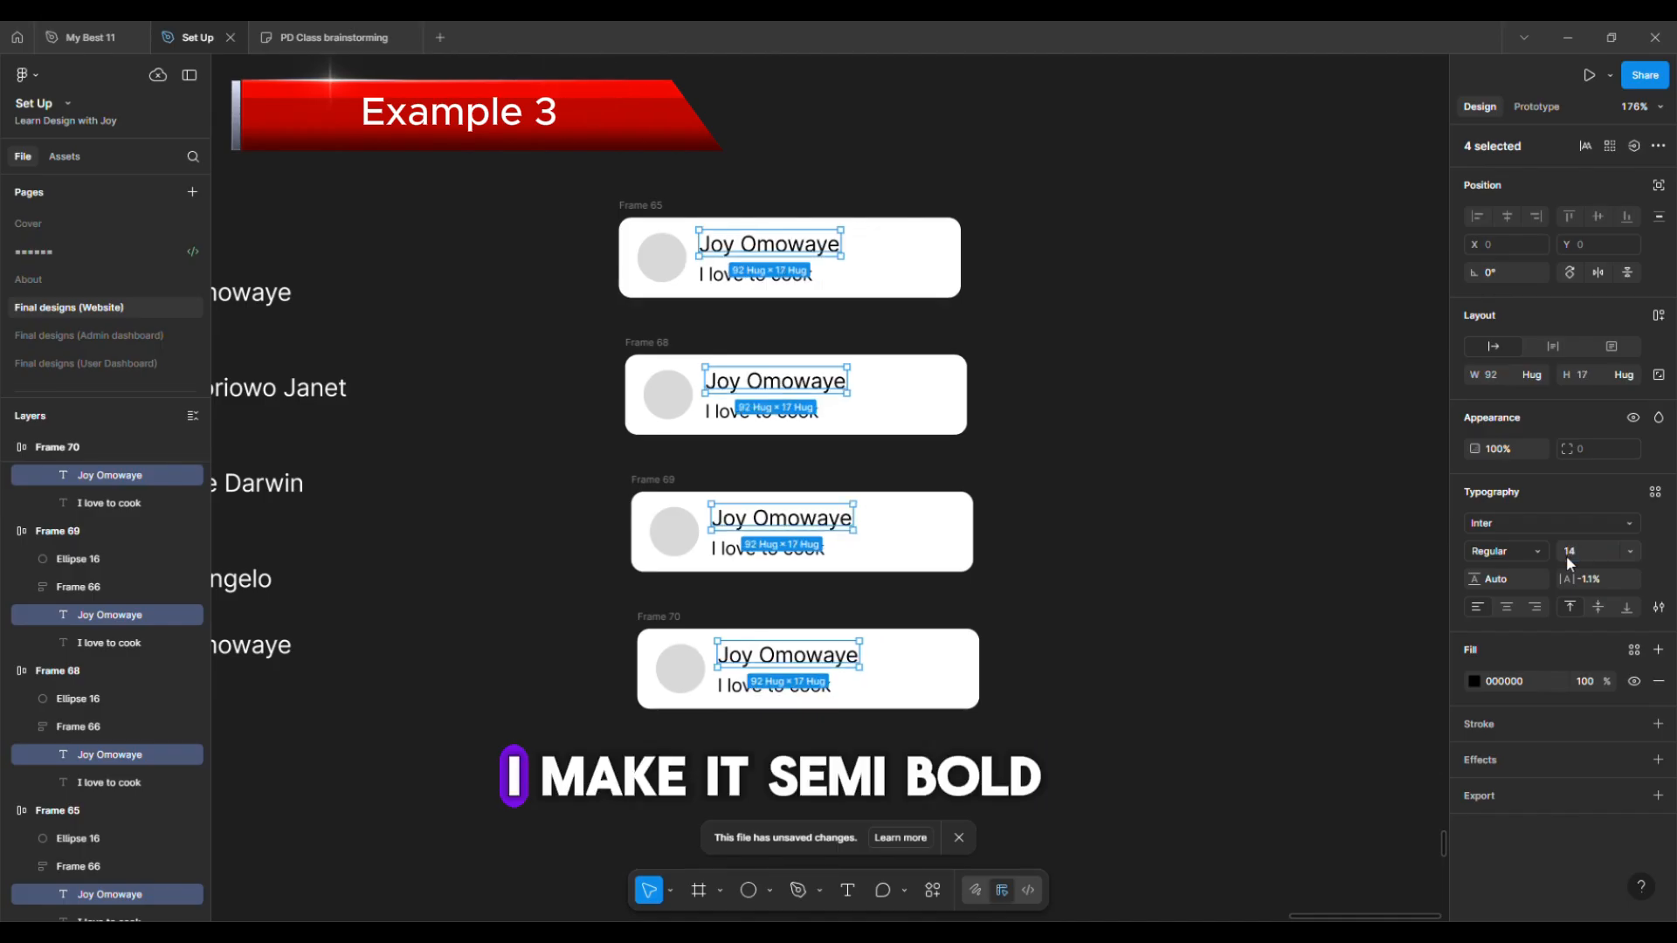
{"action": "left_click", "coordinate": [1500, 562]}
{"action": "left_click", "coordinate": [1499, 587]}
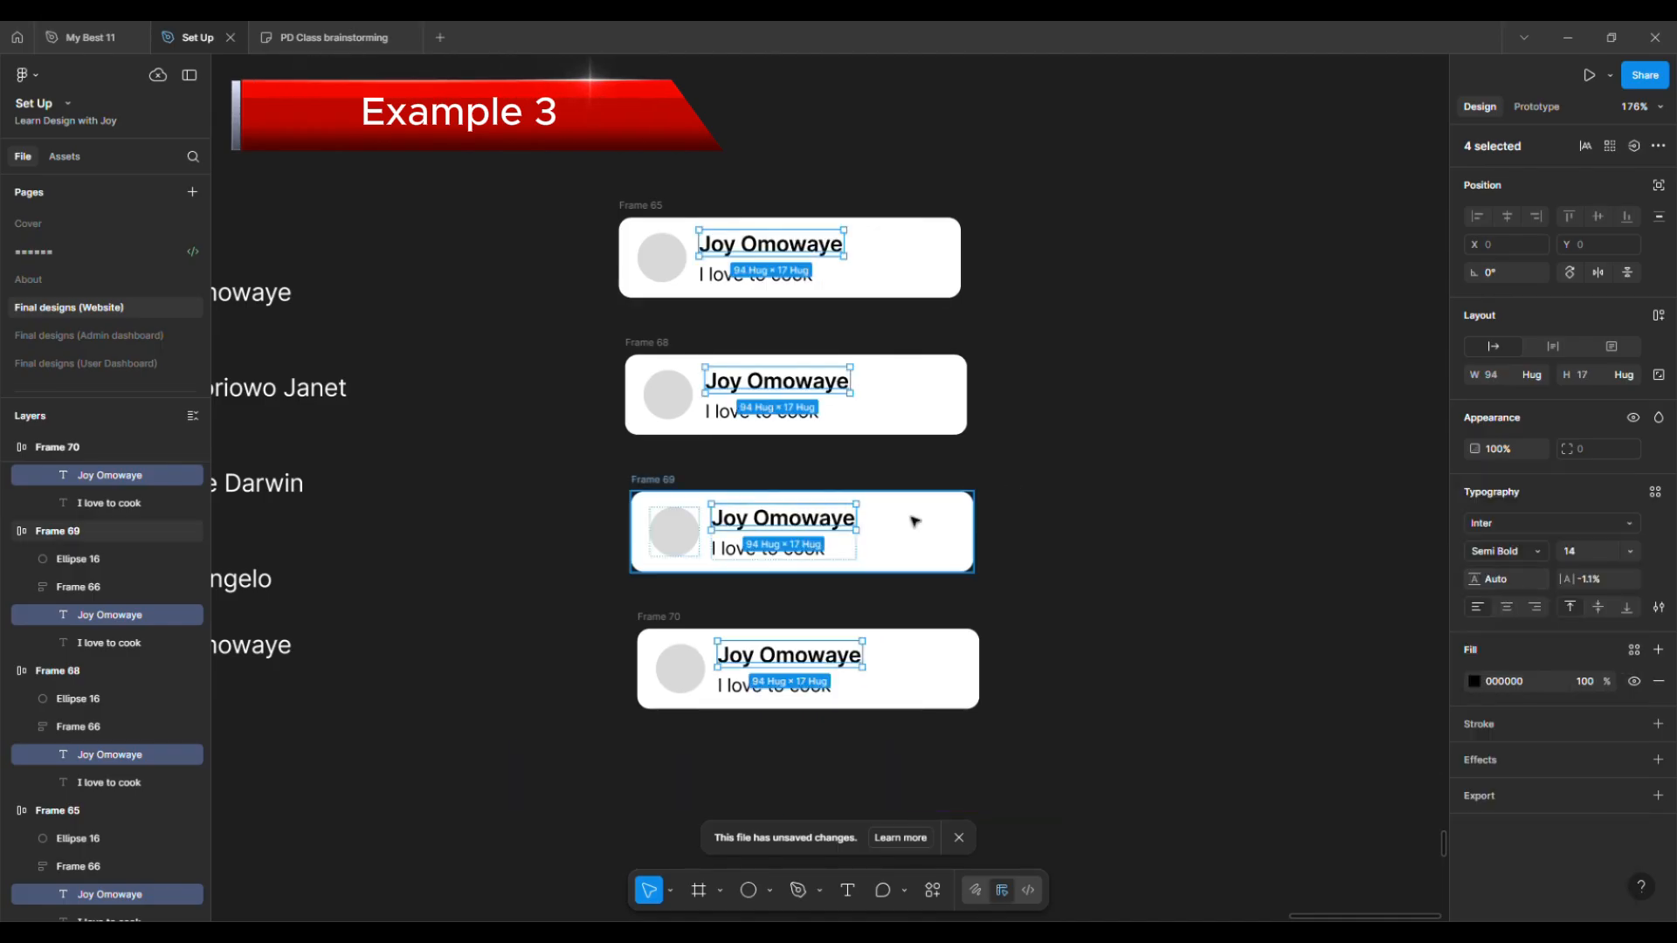
Colour all four card subtitles grey 888888
{"action": "left_click", "coordinate": [809, 690]}
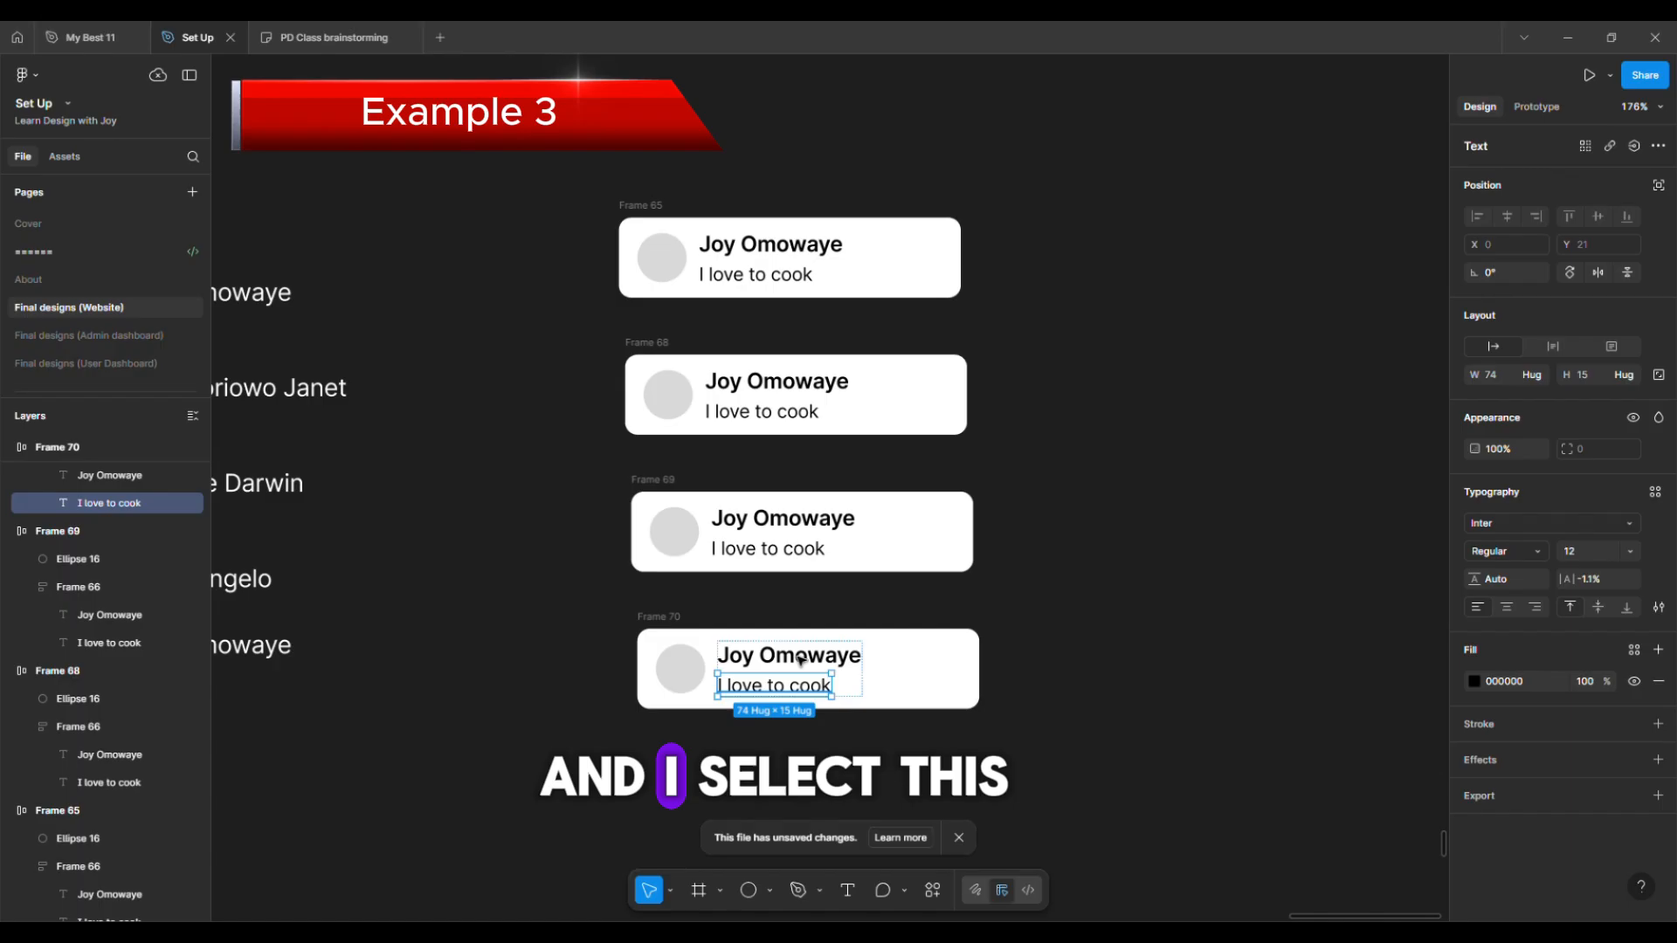
{"action": "left_click", "coordinate": [796, 550], "text": "shift"}
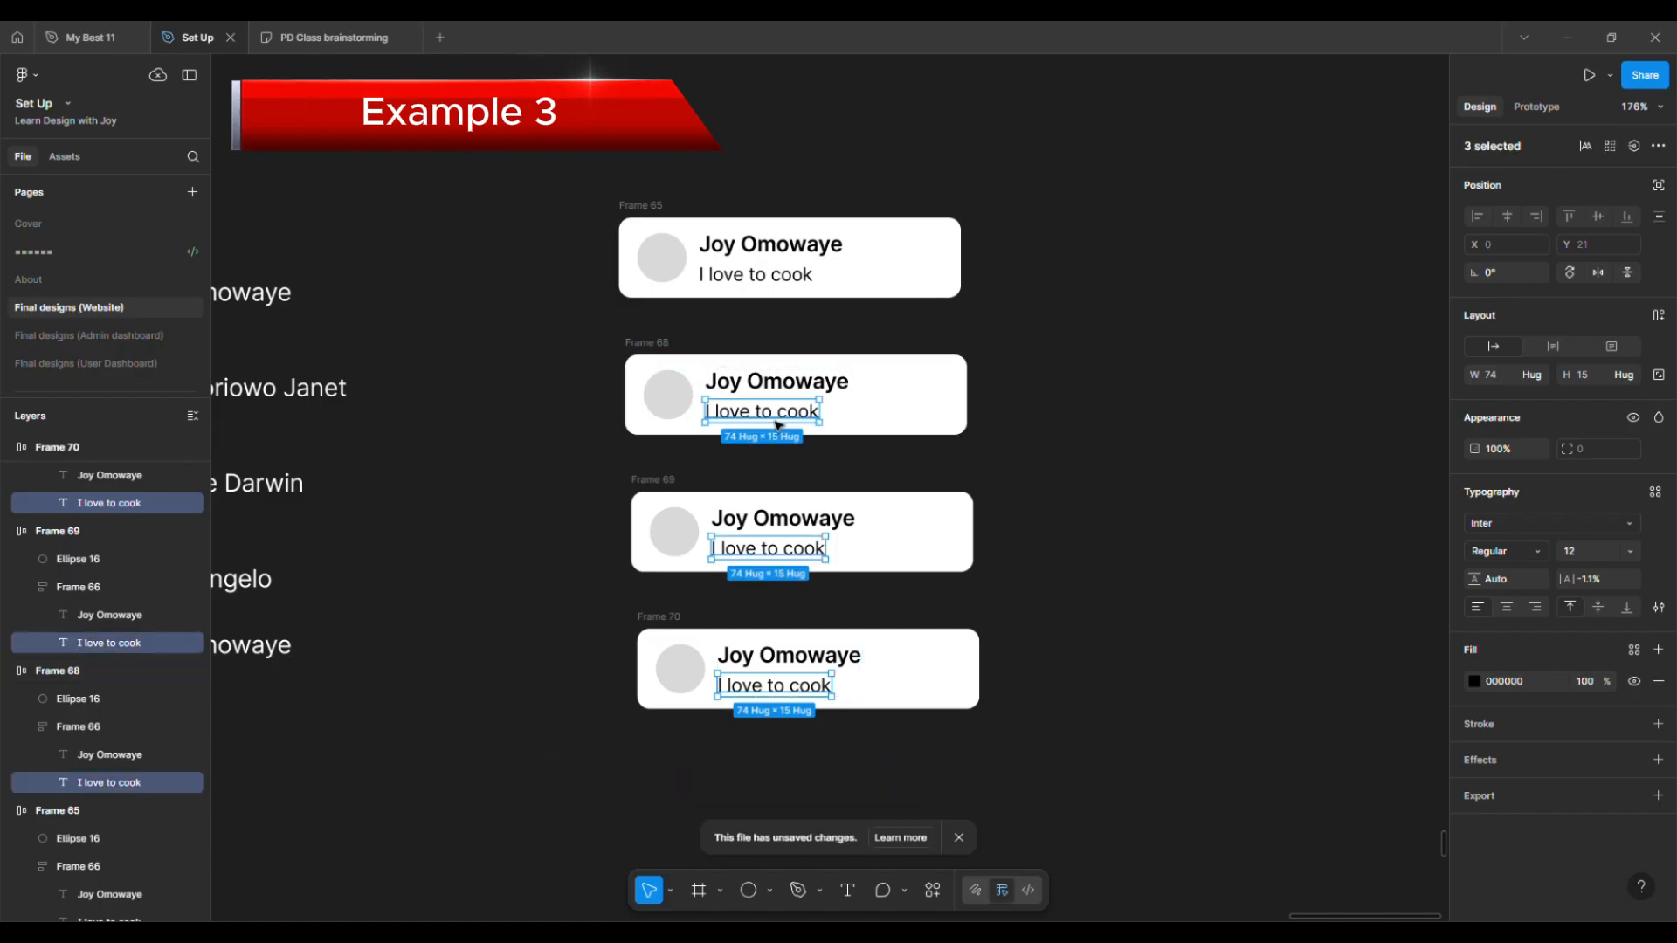
{"action": "left_click", "coordinate": [756, 274], "text": "shift"}
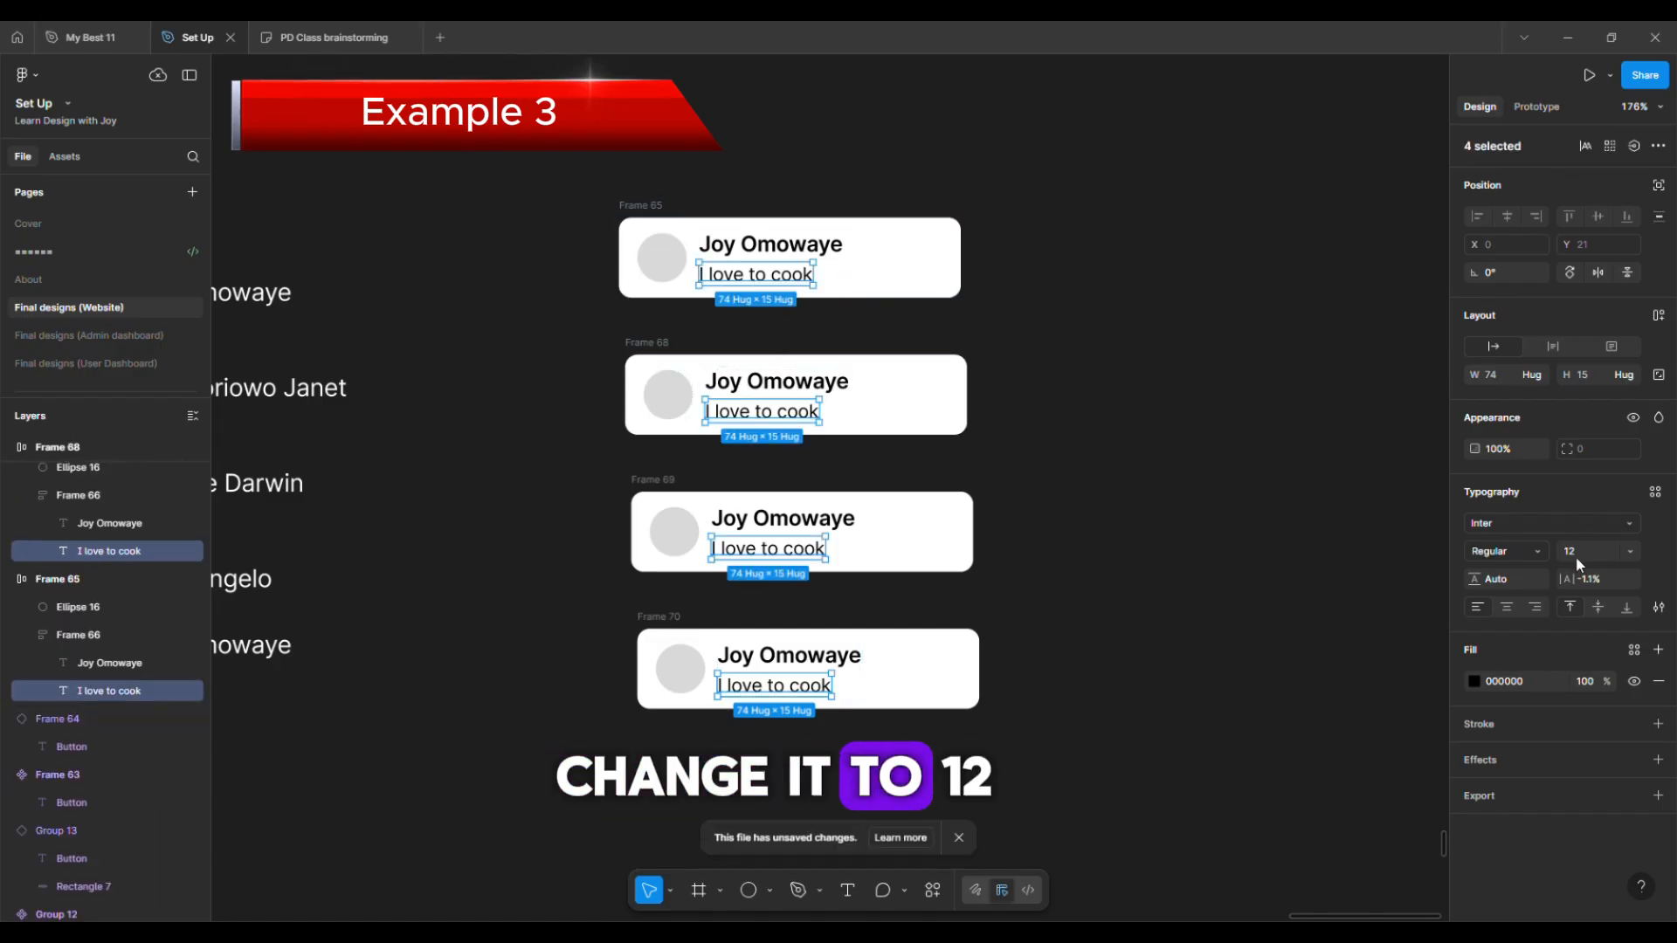
{"action": "left_click", "coordinate": [1506, 681]}
{"action": "type", "text": "8"}
{"action": "key", "text": "Return"}
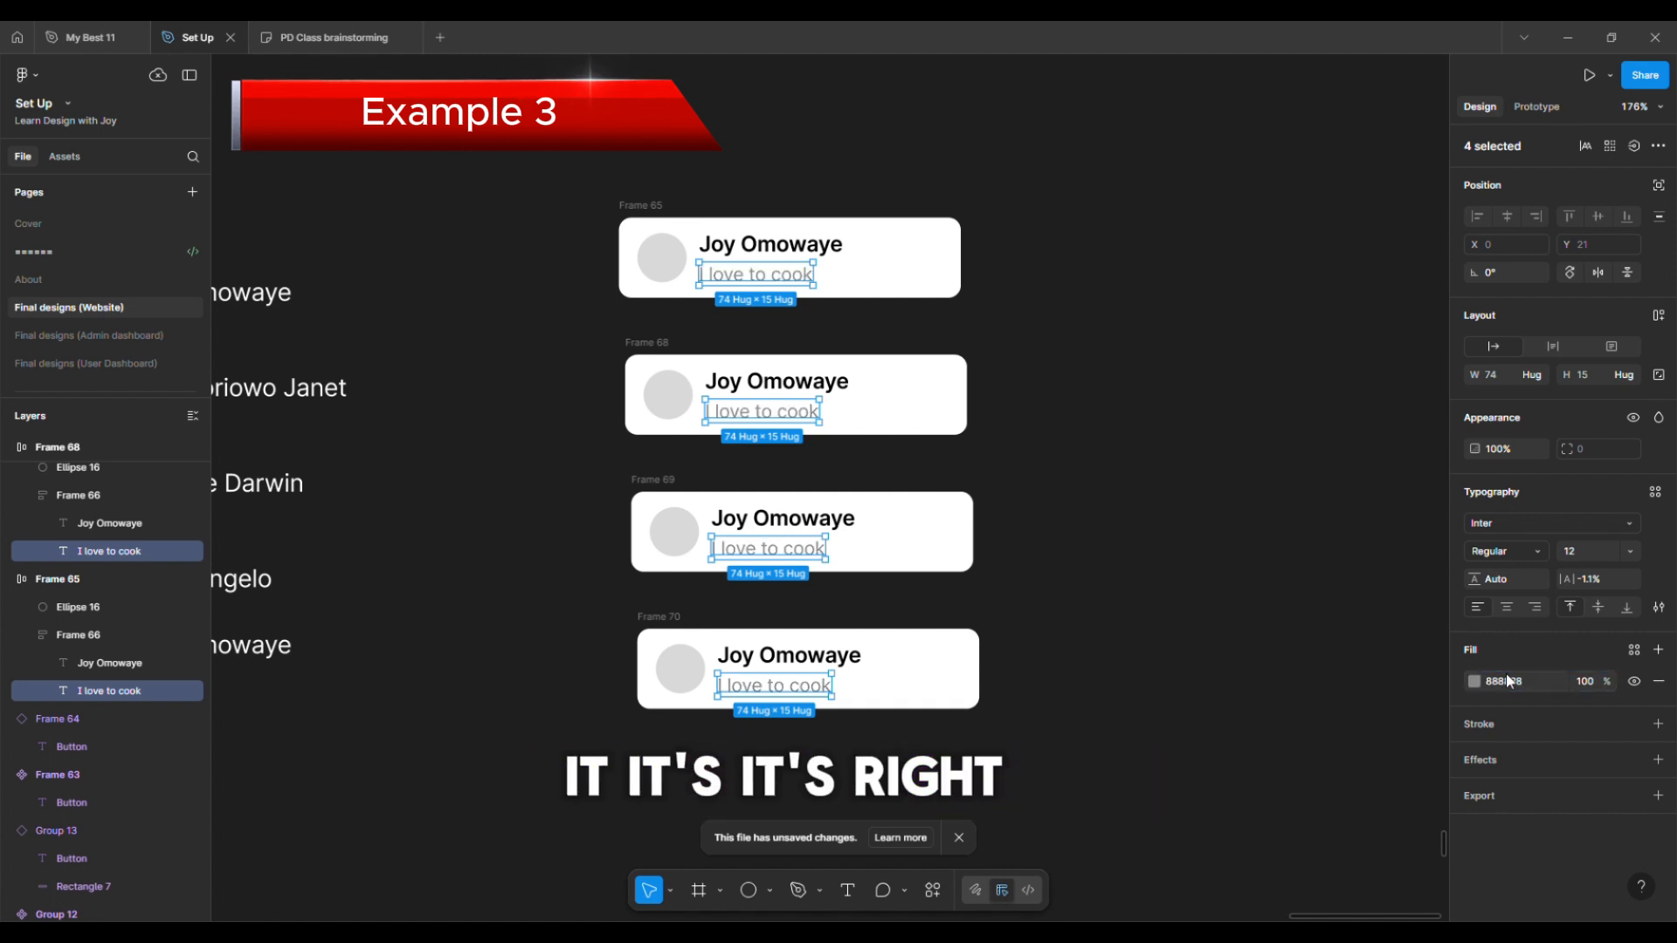
{"action": "scroll", "coordinate": [950, 373], "scroll_direction": "up", "scroll_amount": 5}
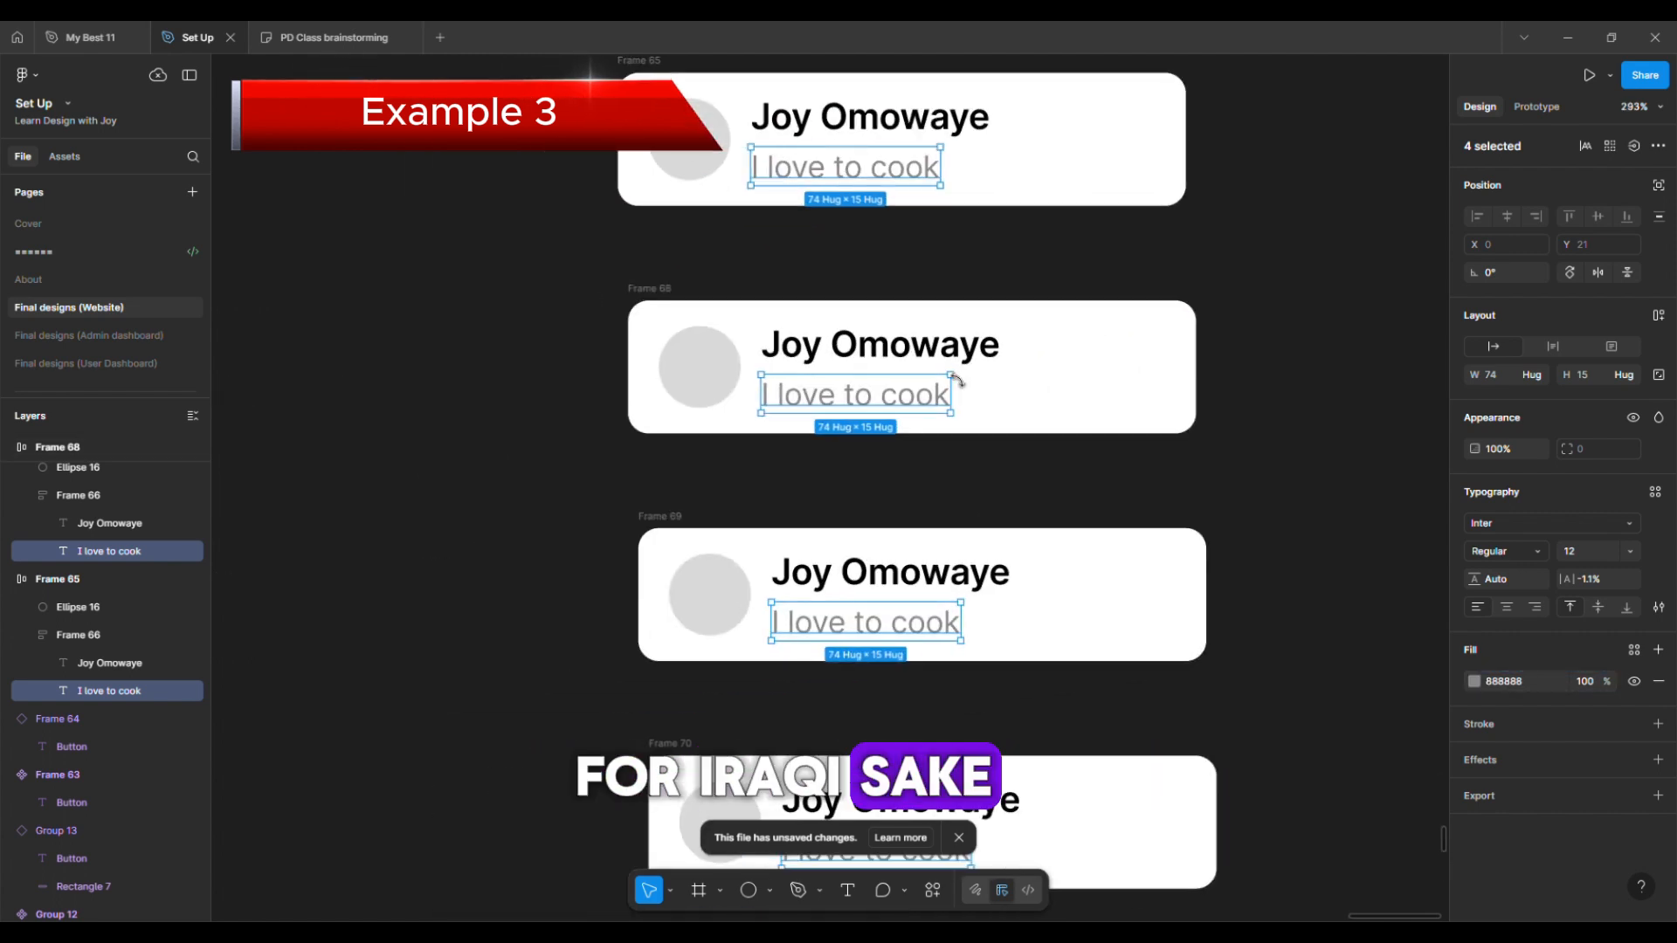
{"action": "scroll", "coordinate": [956, 380], "scroll_direction": "down", "scroll_amount": 3}
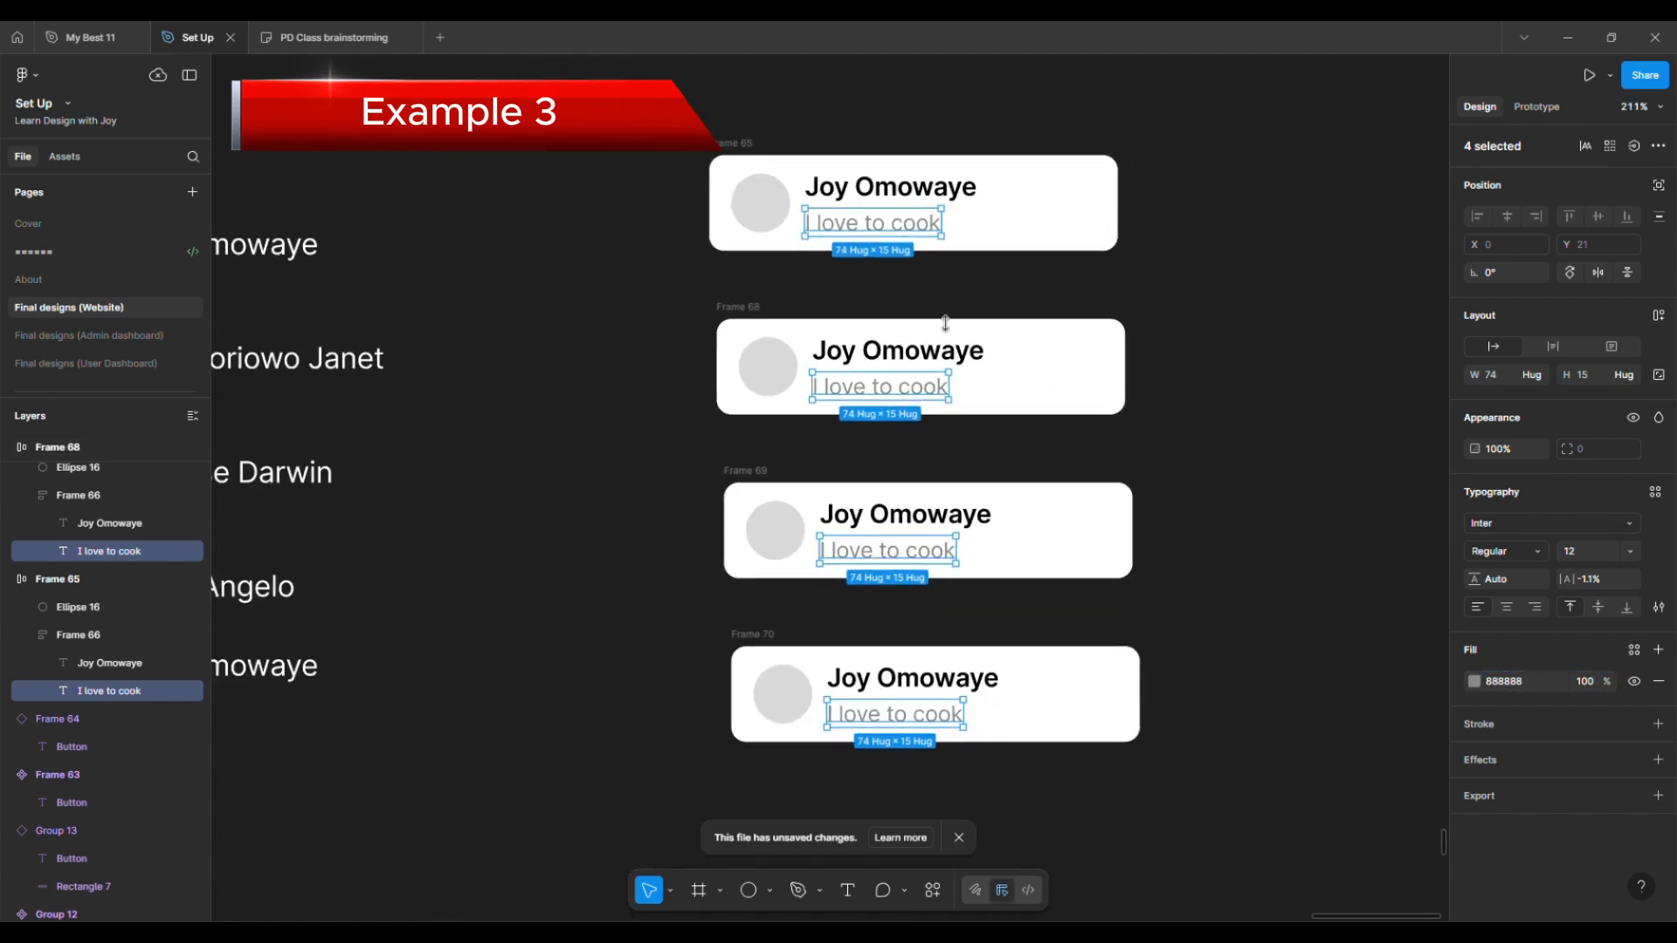
Set all four card names to font size 12
{"action": "left_click", "coordinate": [882, 184]}
{"action": "left_click", "coordinate": [855, 354], "text": "shift"}
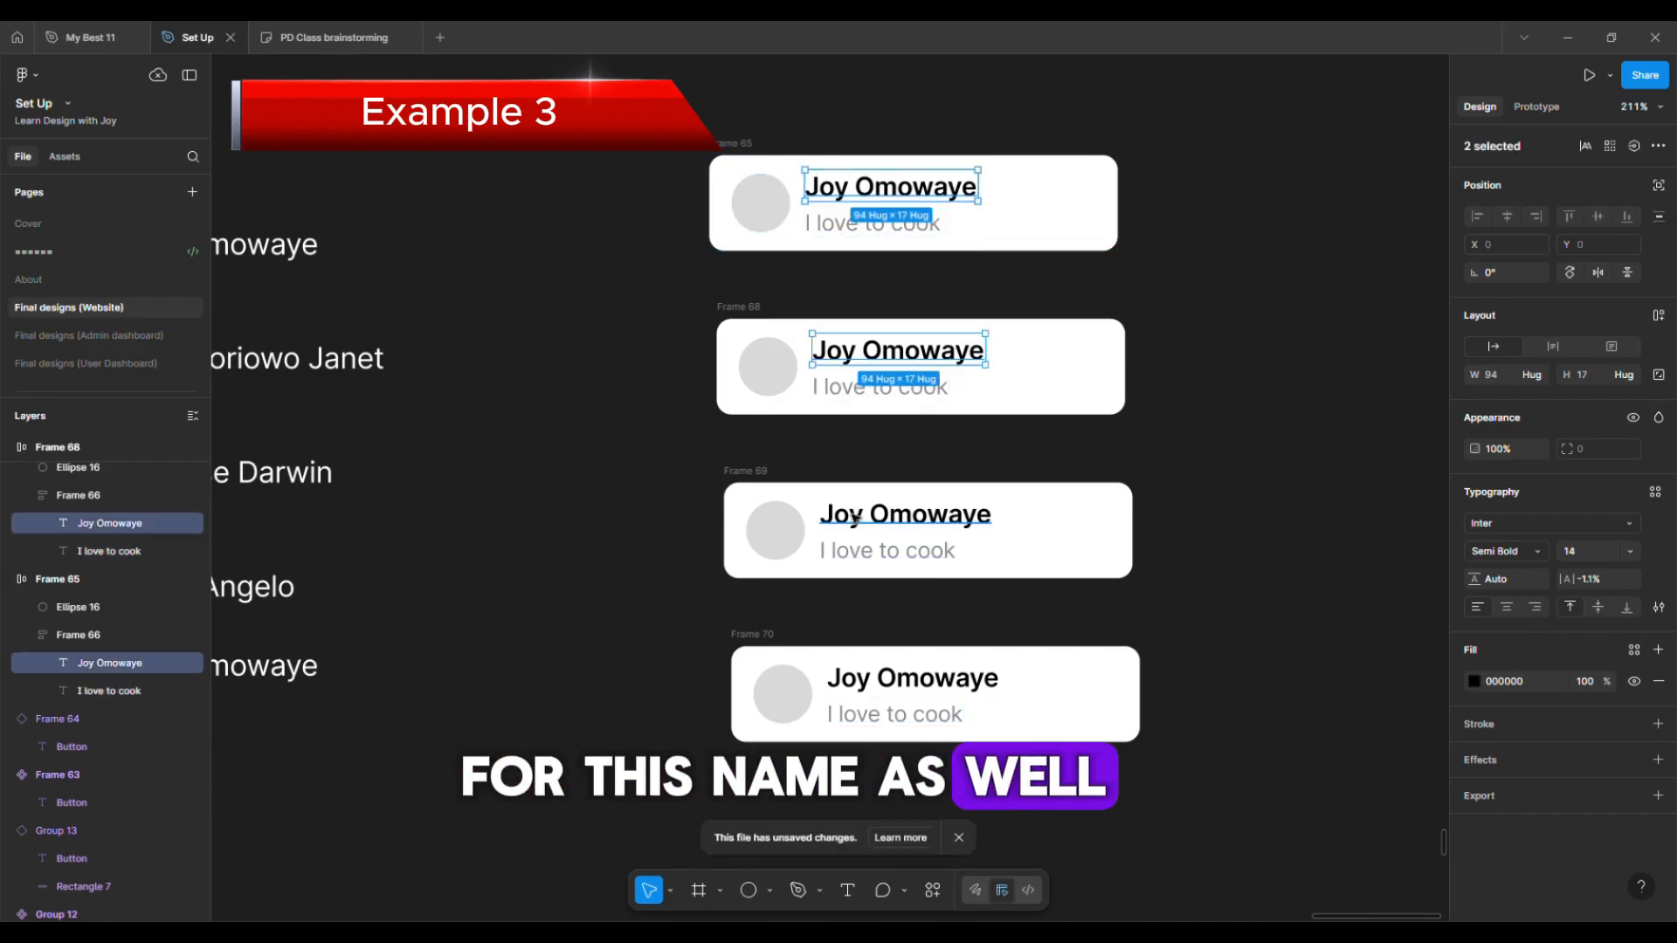
{"action": "left_click", "coordinate": [858, 522], "text": "shift"}
{"action": "left_click", "coordinate": [908, 679], "text": "shift"}
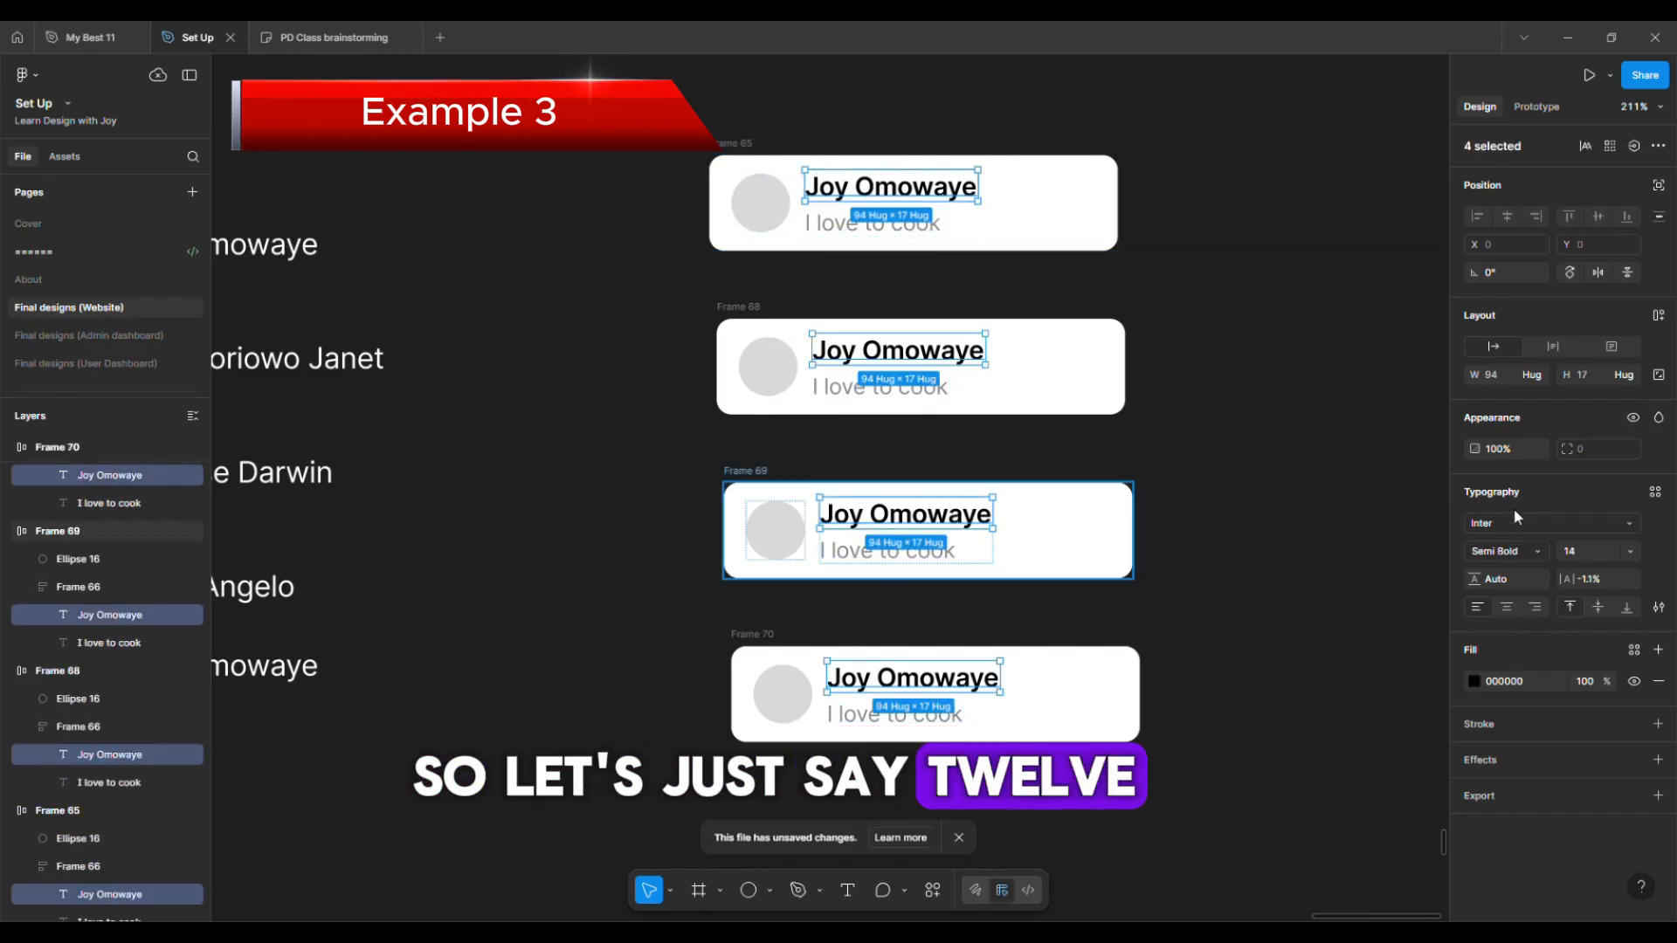
{"action": "type", "text": "12"}
{"action": "key", "text": "Return"}
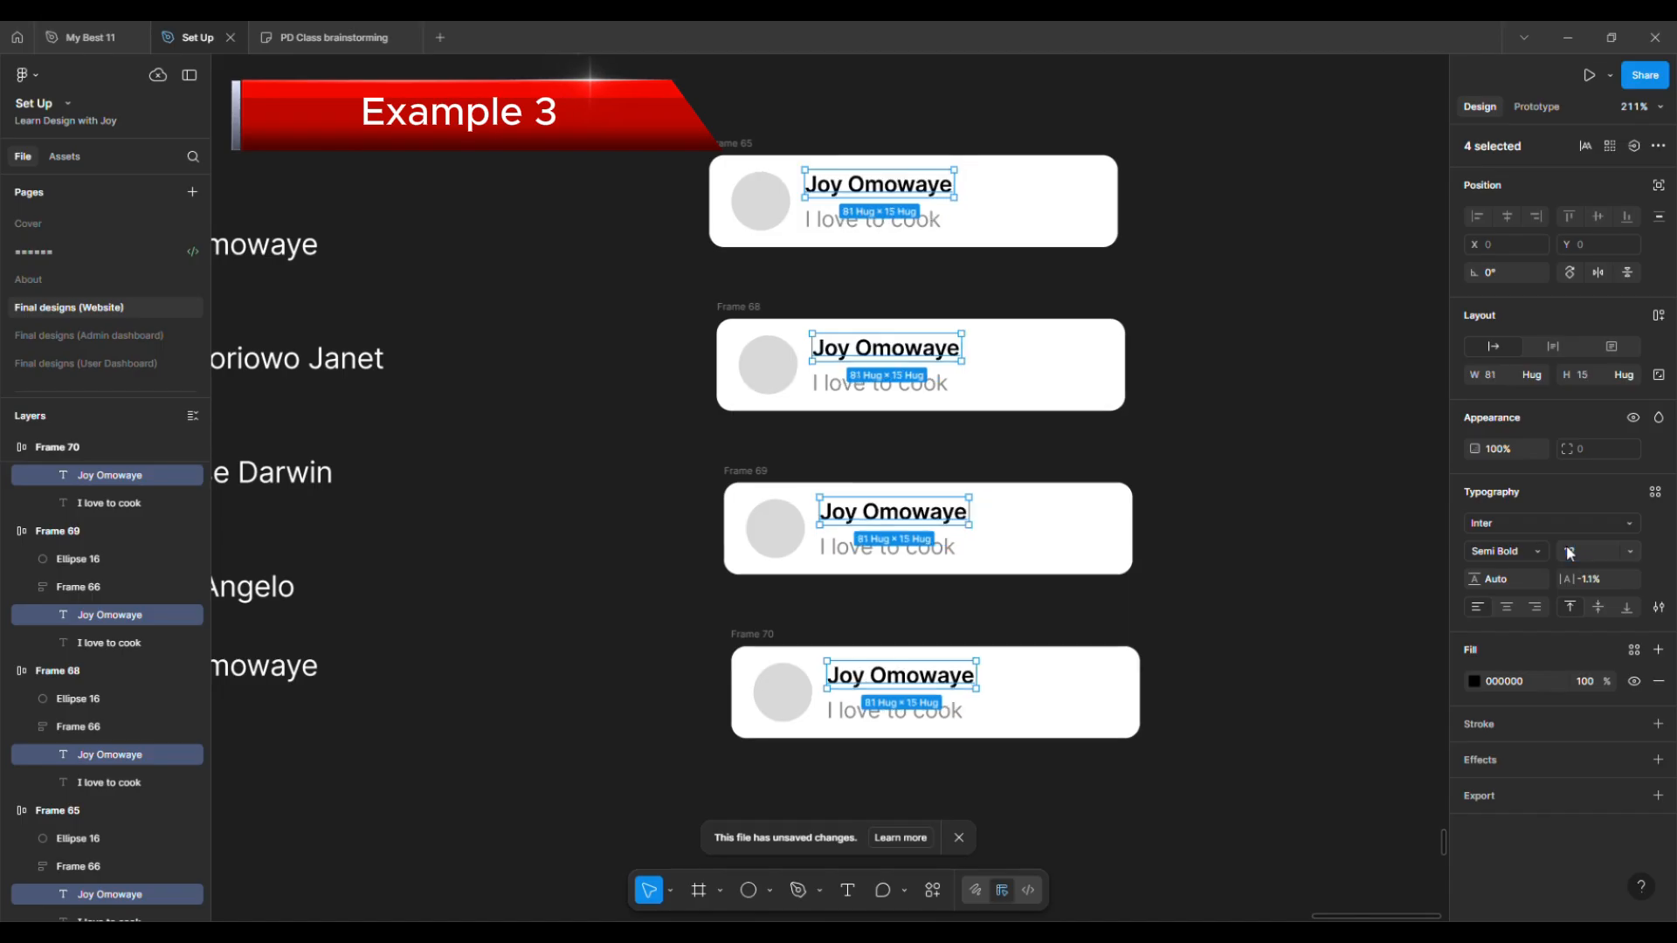
{"action": "left_click", "coordinate": [956, 367]}
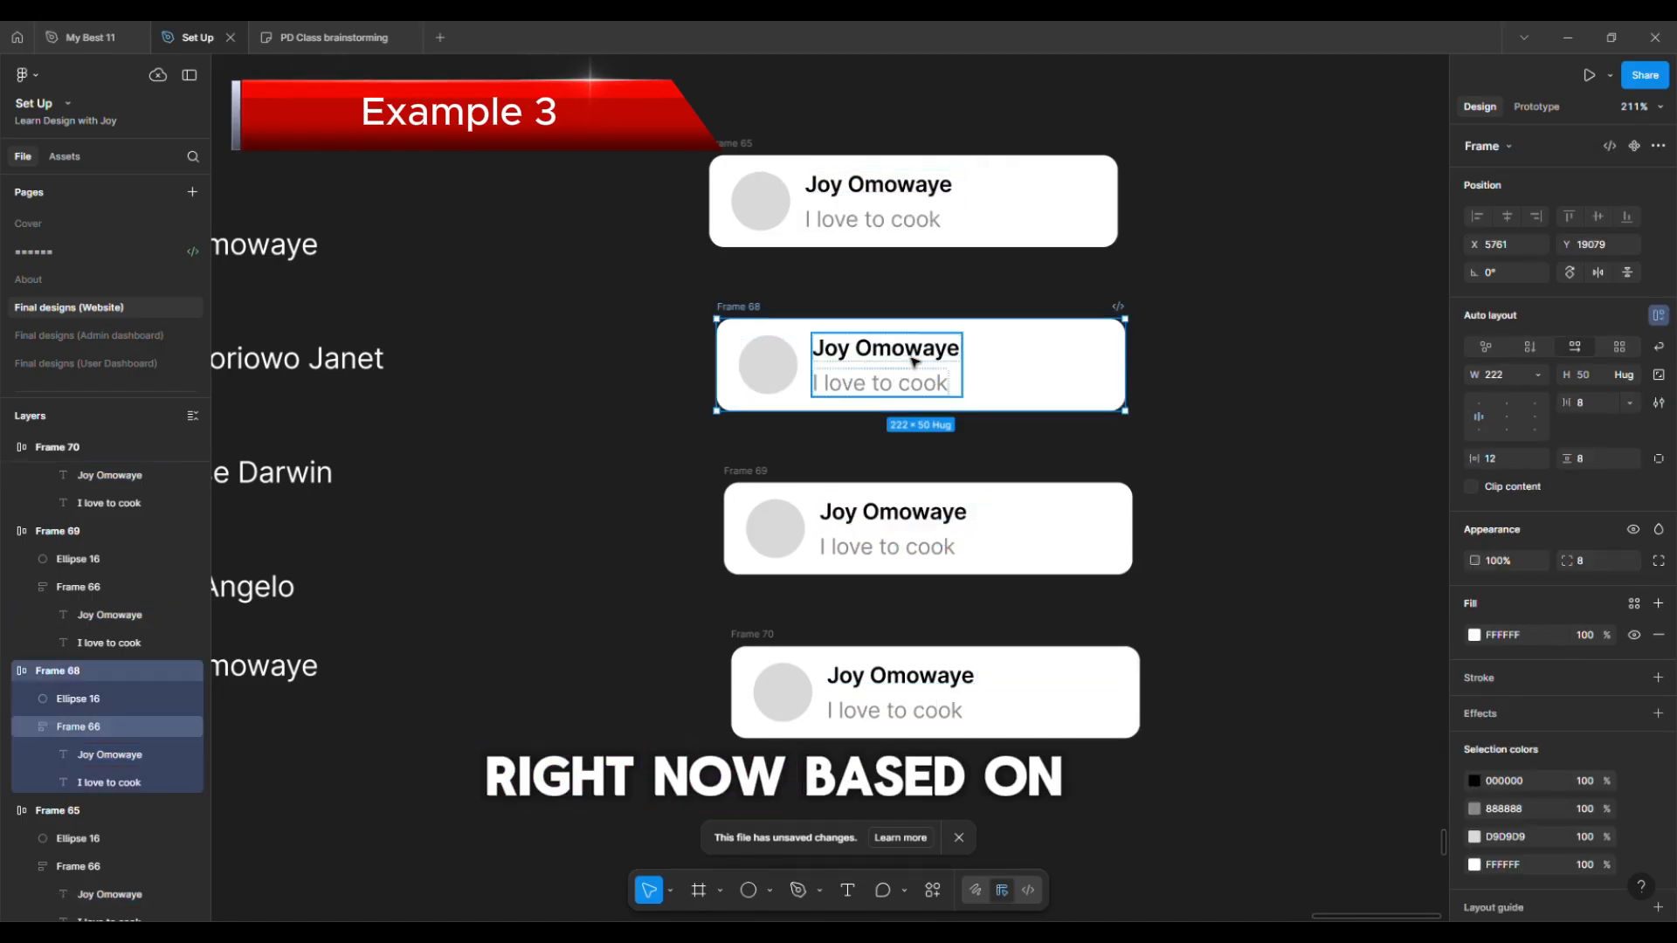
Set the four cards' inner Frame 66 text groups to Fill container width (158)
{"action": "left_click", "coordinate": [905, 221], "text": "shift"}
{"action": "left_click", "coordinate": [895, 539], "text": "shift"}
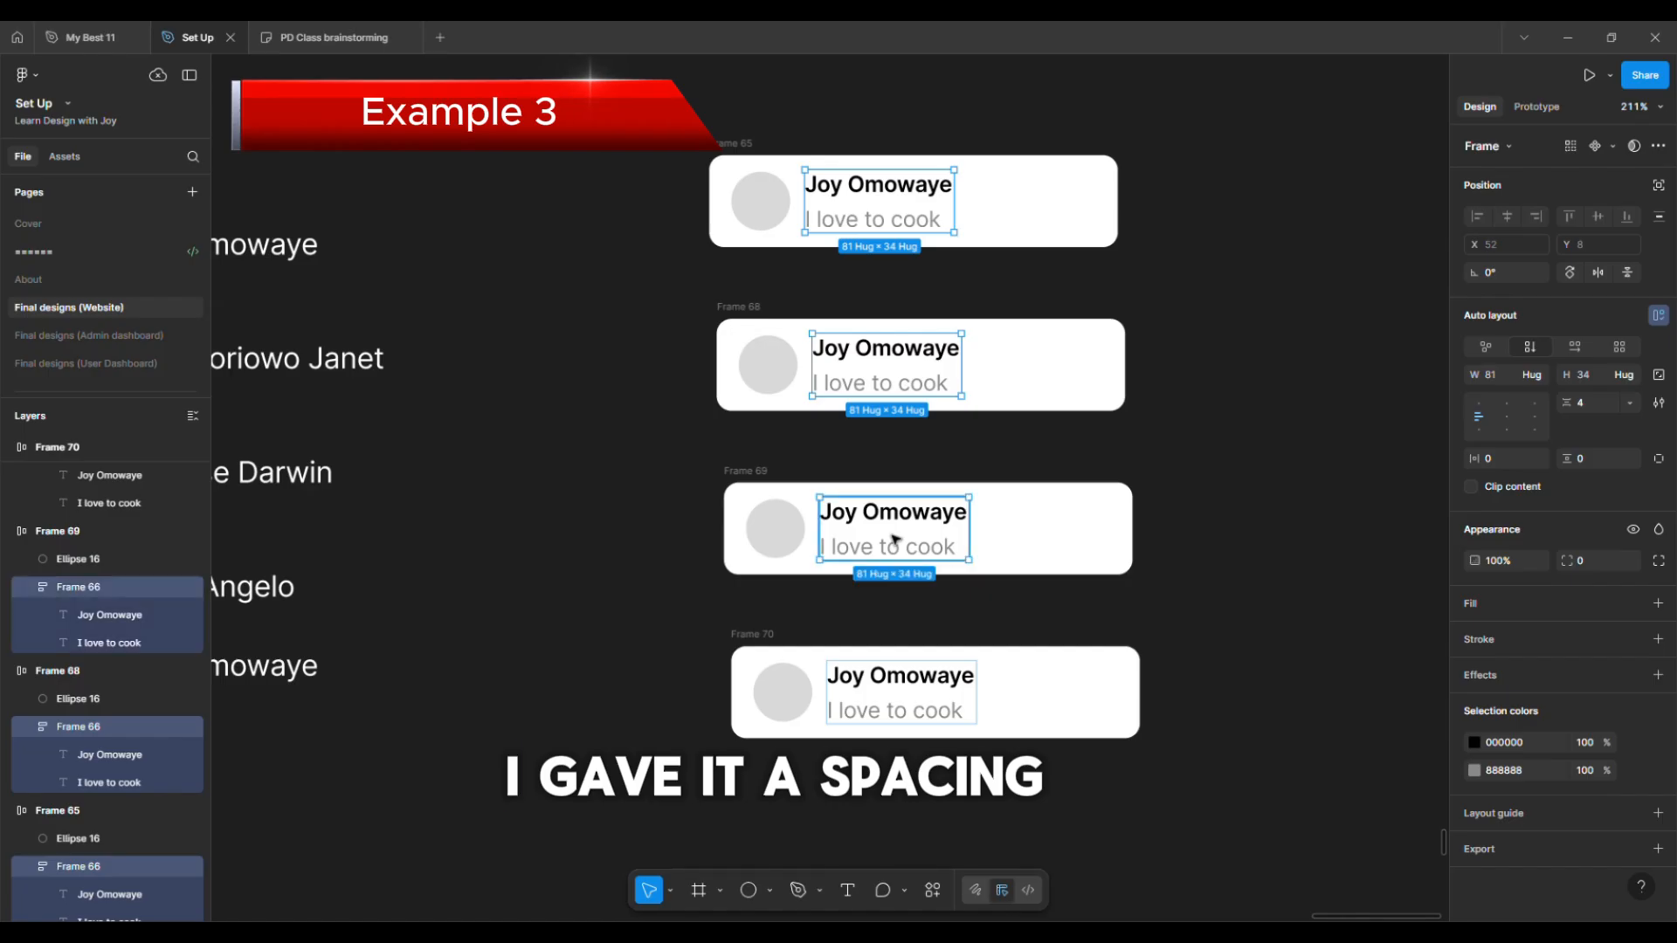
{"action": "left_click", "coordinate": [899, 695], "text": "shift"}
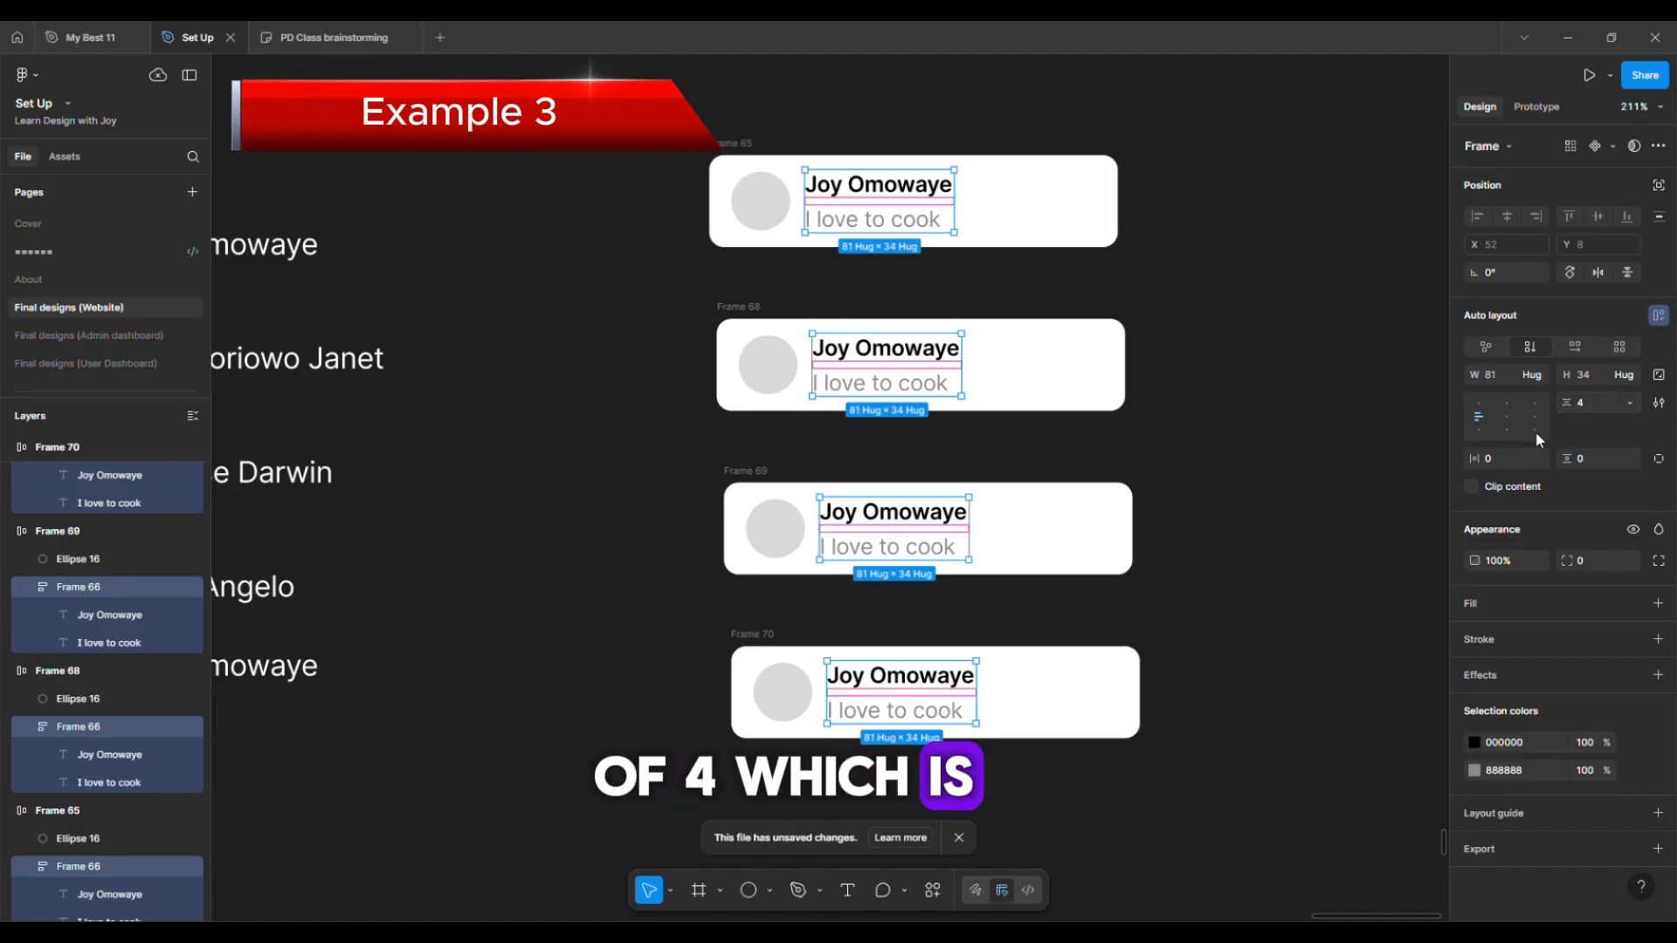
{"action": "scroll", "coordinate": [1081, 212], "scroll_direction": "up", "scroll_amount": 5}
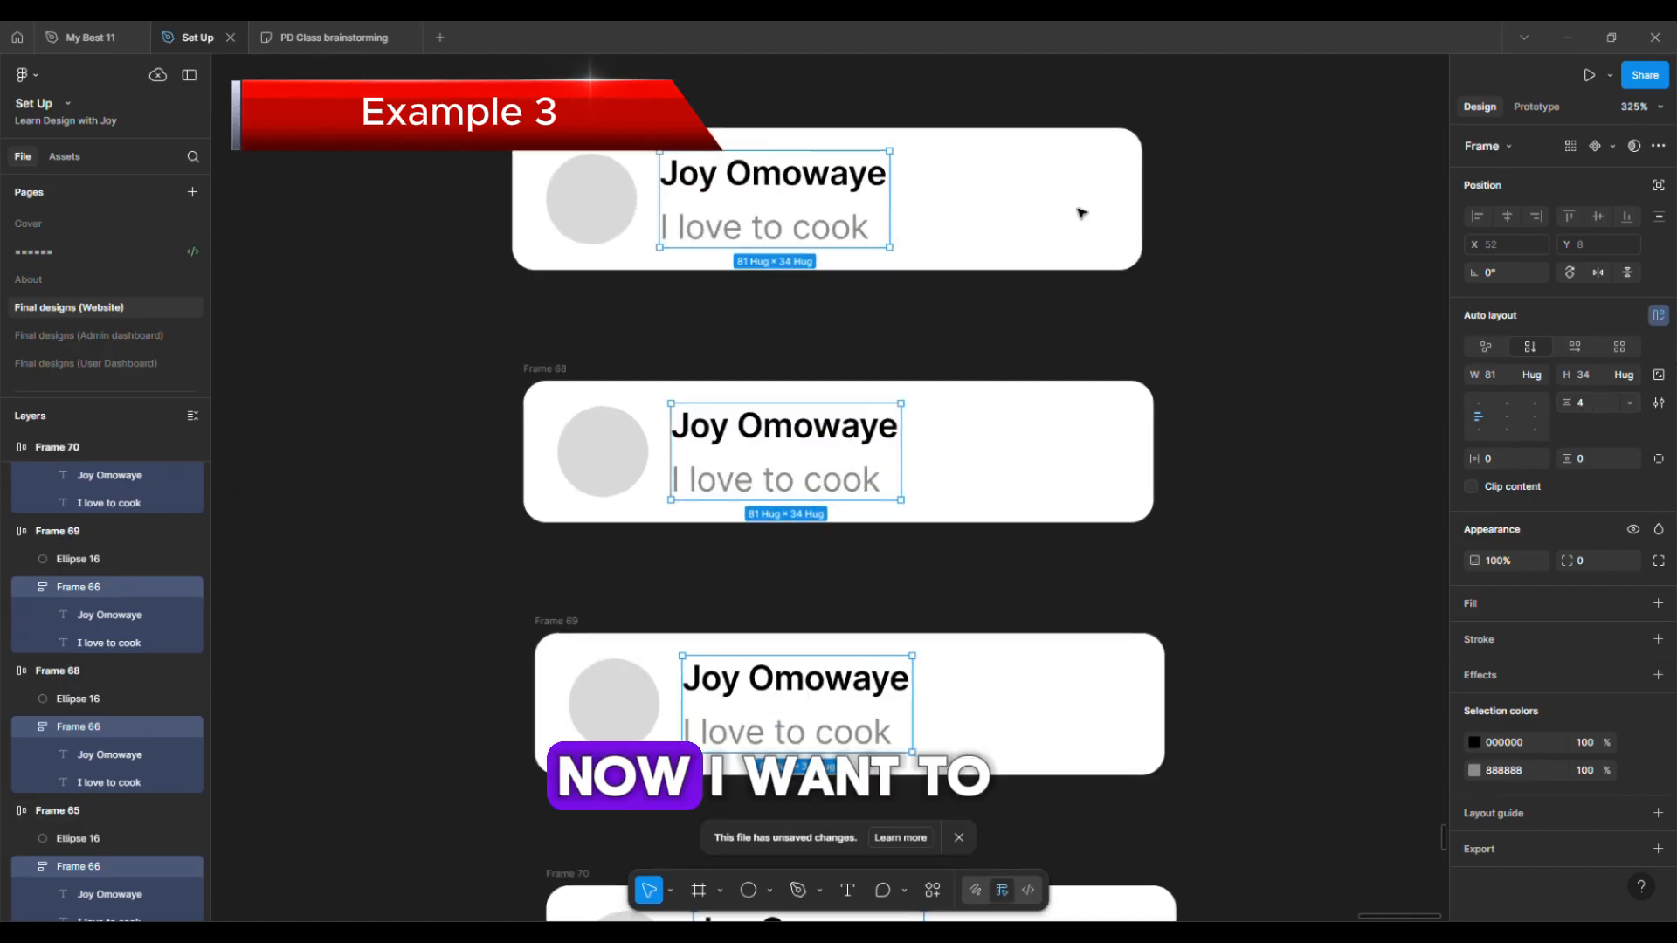
{"action": "scroll", "coordinate": [1081, 212], "scroll_direction": "down", "scroll_amount": 3}
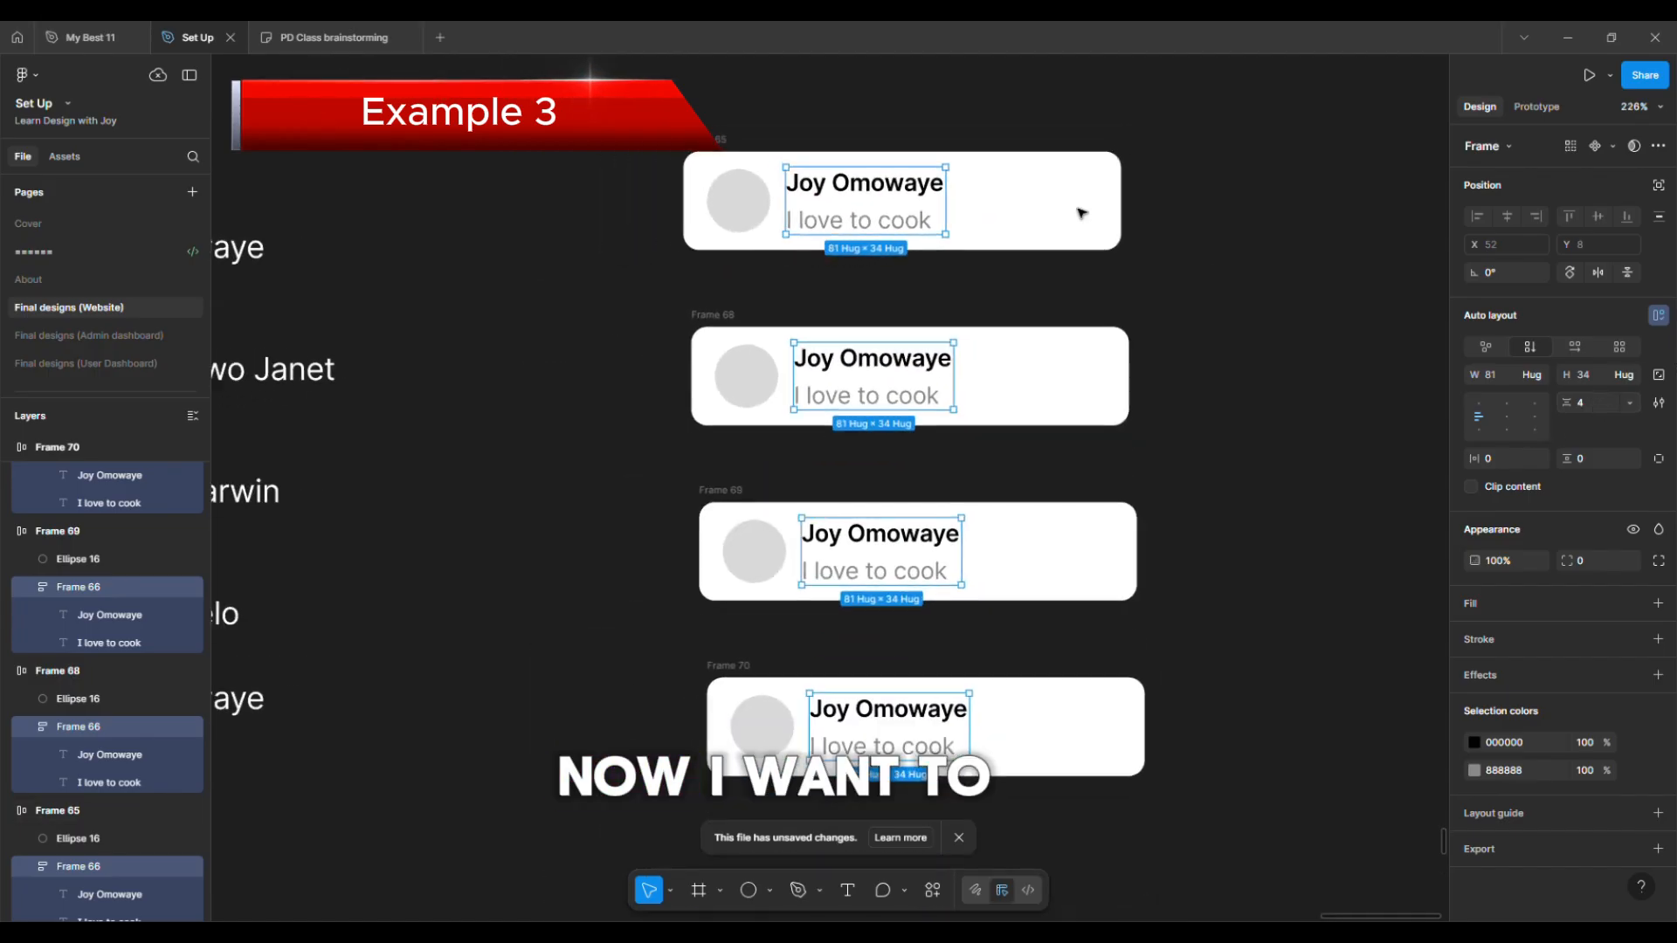
{"action": "left_click", "coordinate": [1533, 377]}
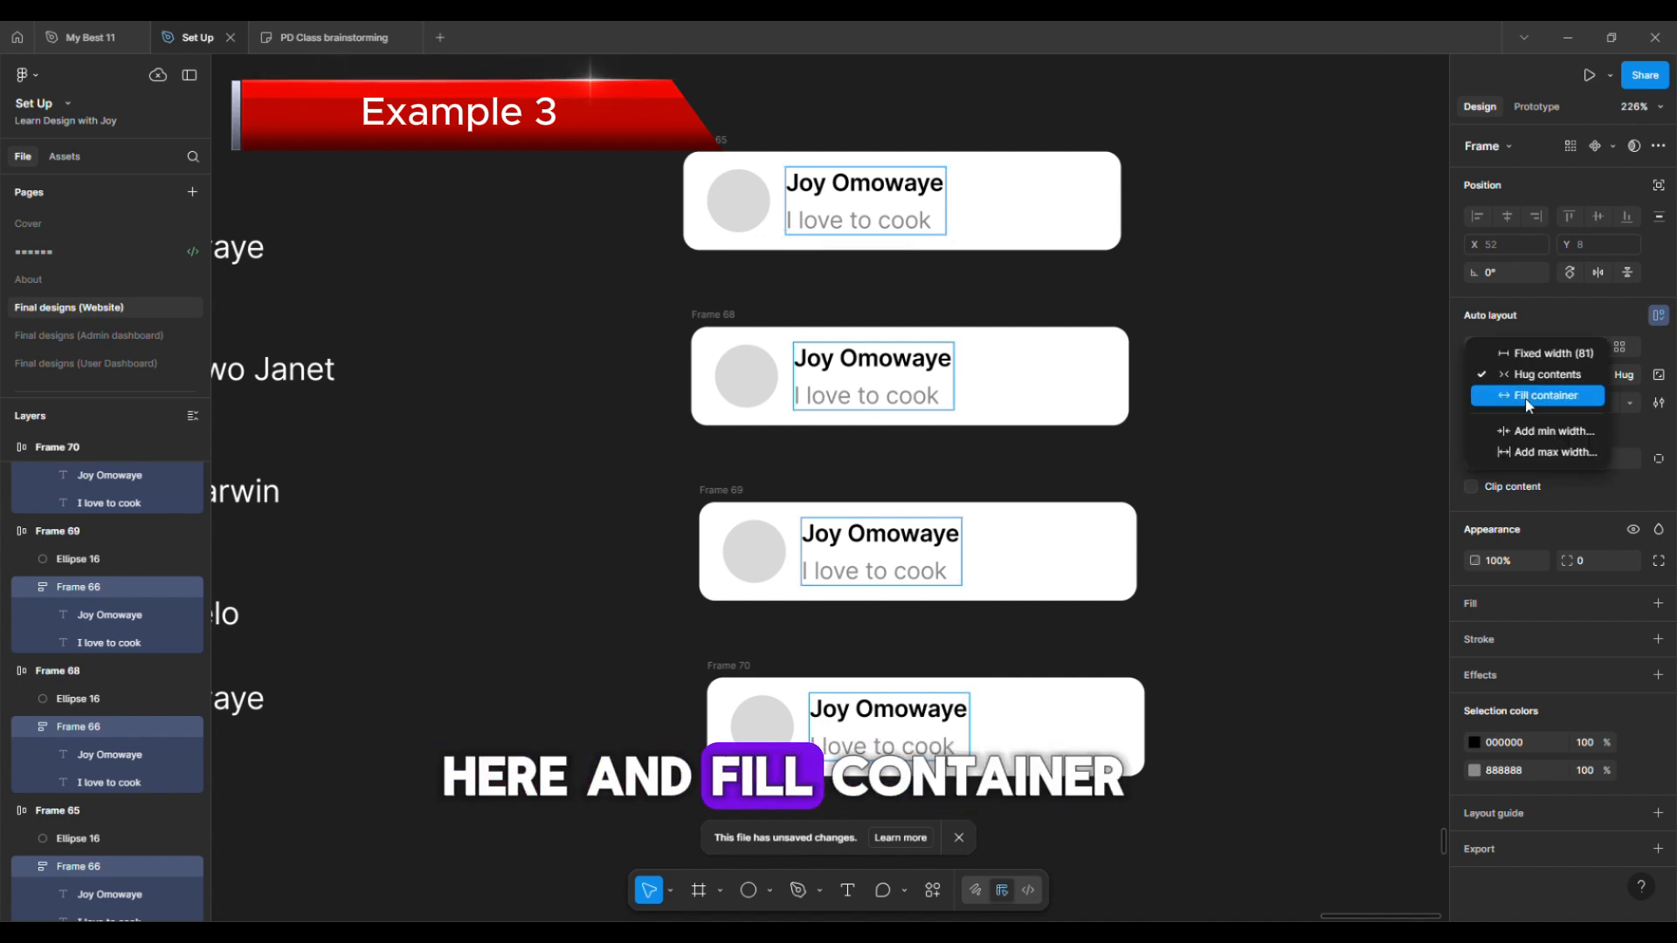
{"action": "left_click", "coordinate": [1533, 395]}
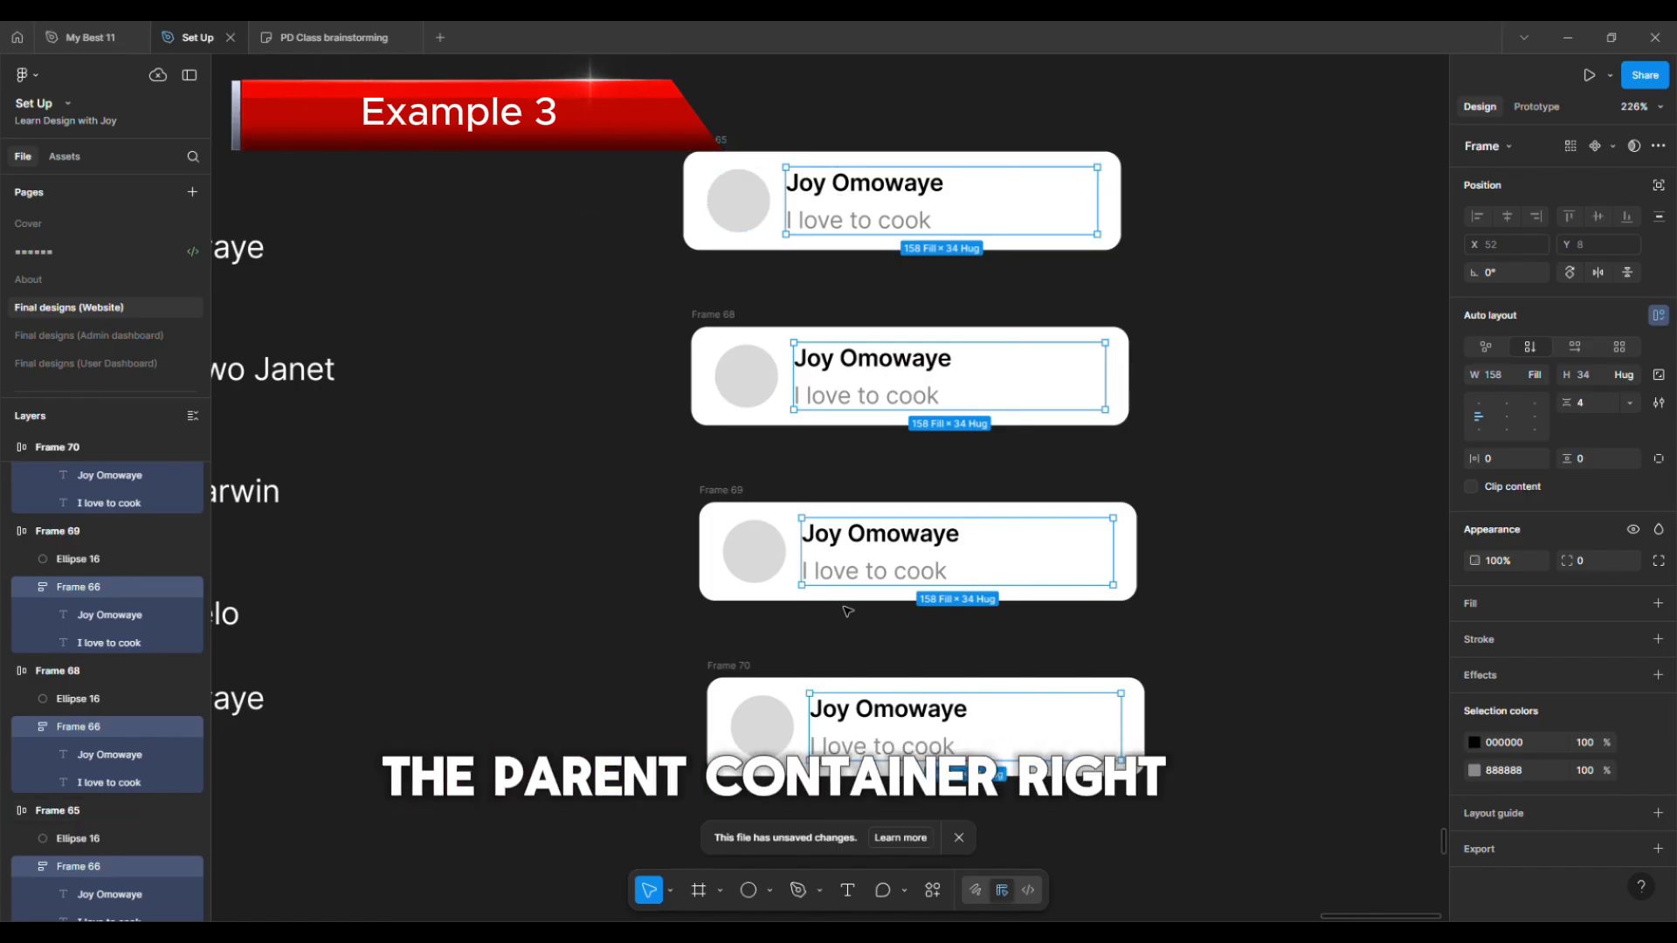
{"action": "scroll", "coordinate": [860, 341], "scroll_direction": "down", "scroll_amount": 1}
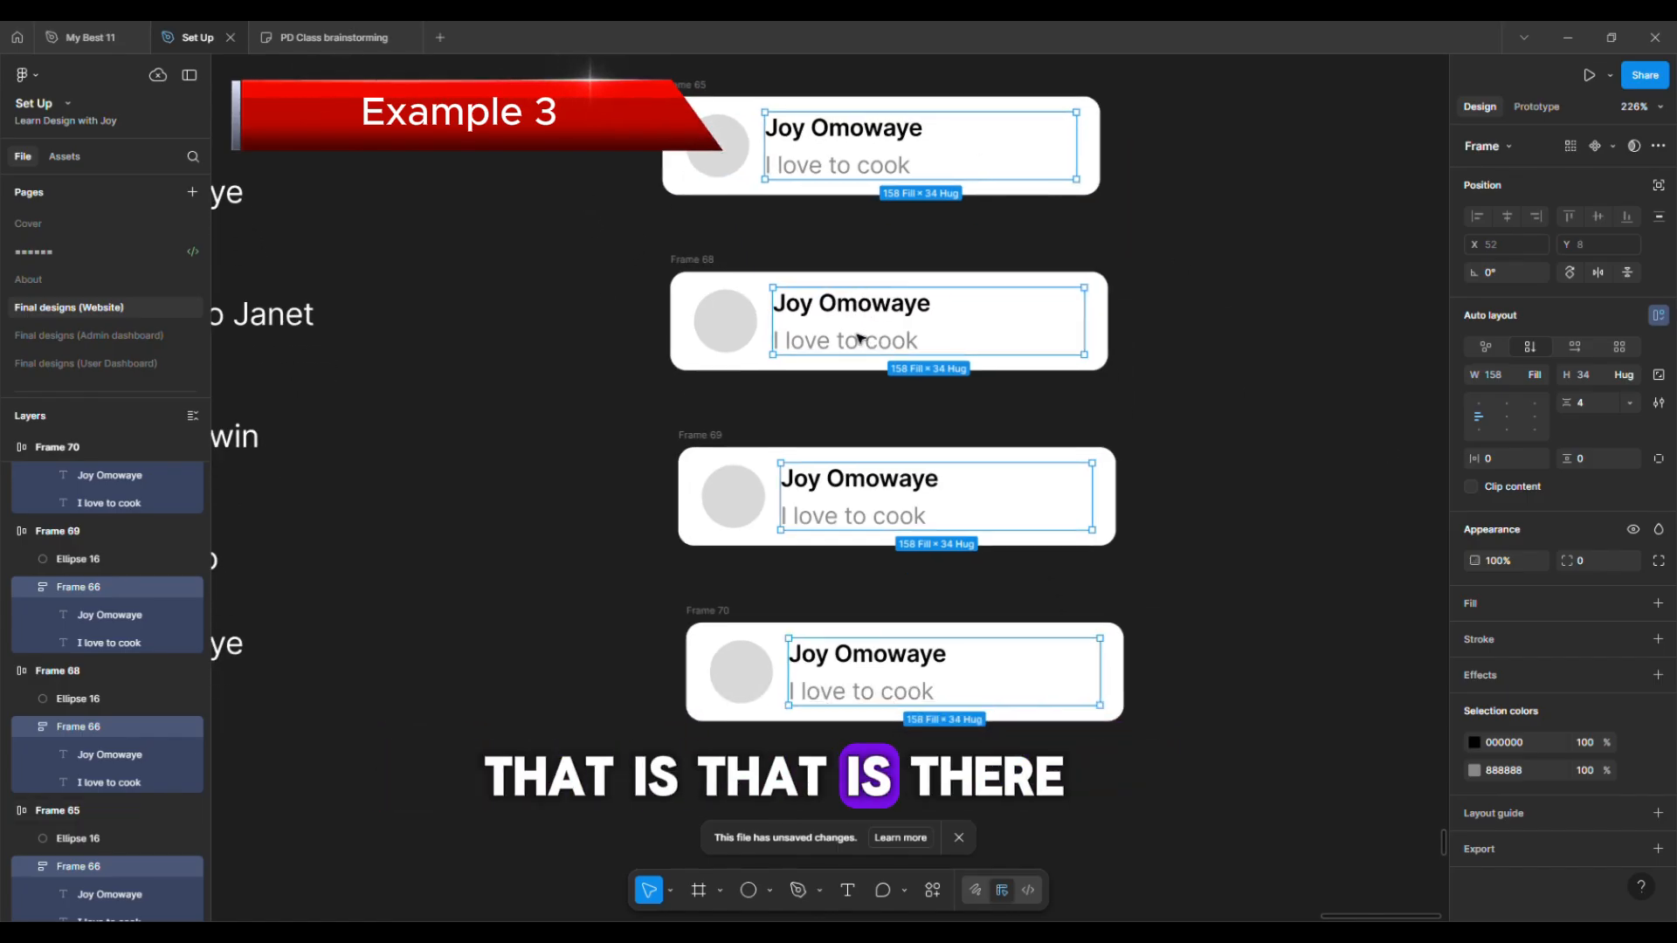
Replace 'cook' in the second card's subtitle with 'sing and watch movies'
{"action": "double_click", "coordinate": [860, 339]}
{"action": "left_click_drag", "start_coordinate": [864, 342], "coordinate": [920, 358]}
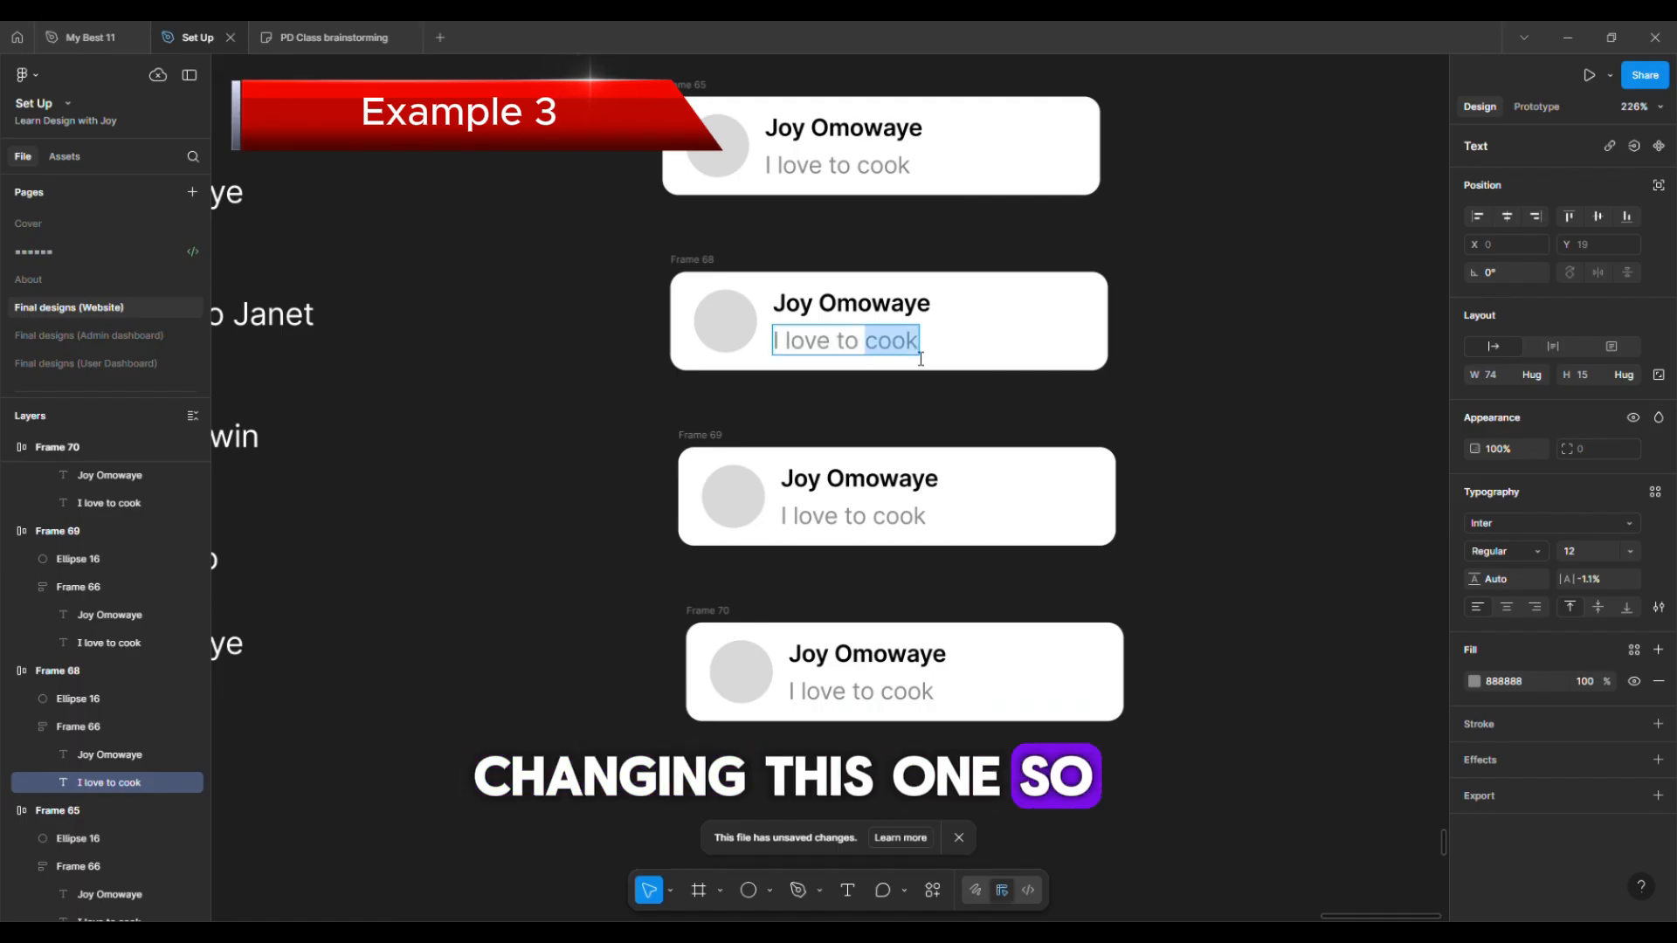
{"action": "type", "text": "si"}
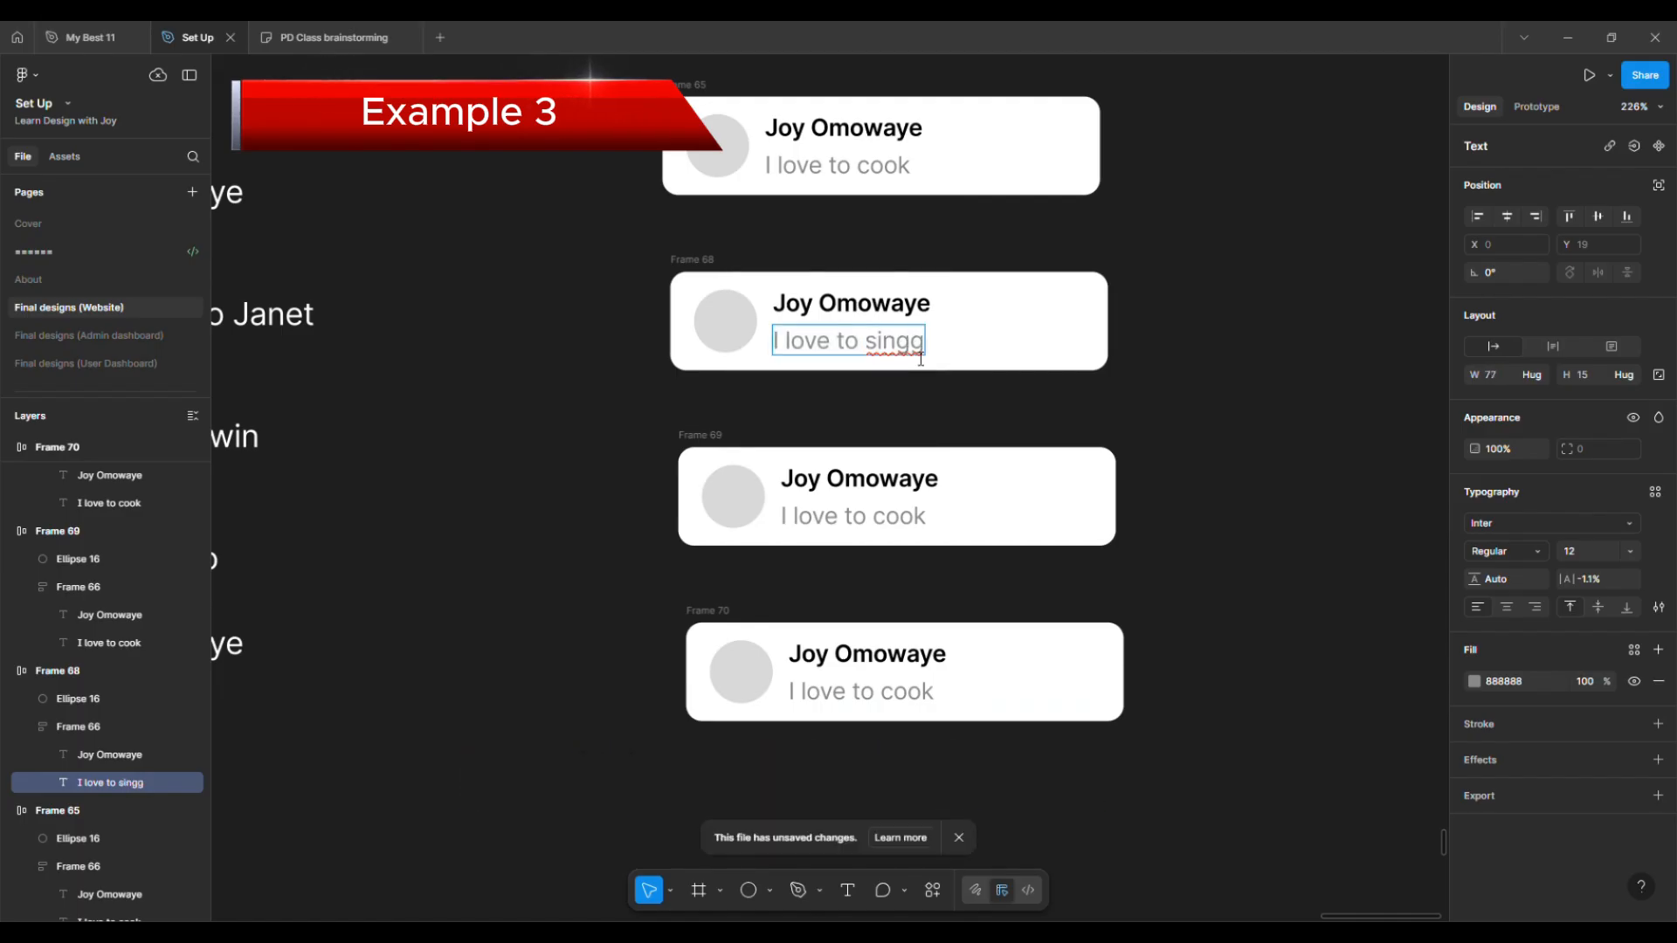
{"action": "type", "text": "ng"}
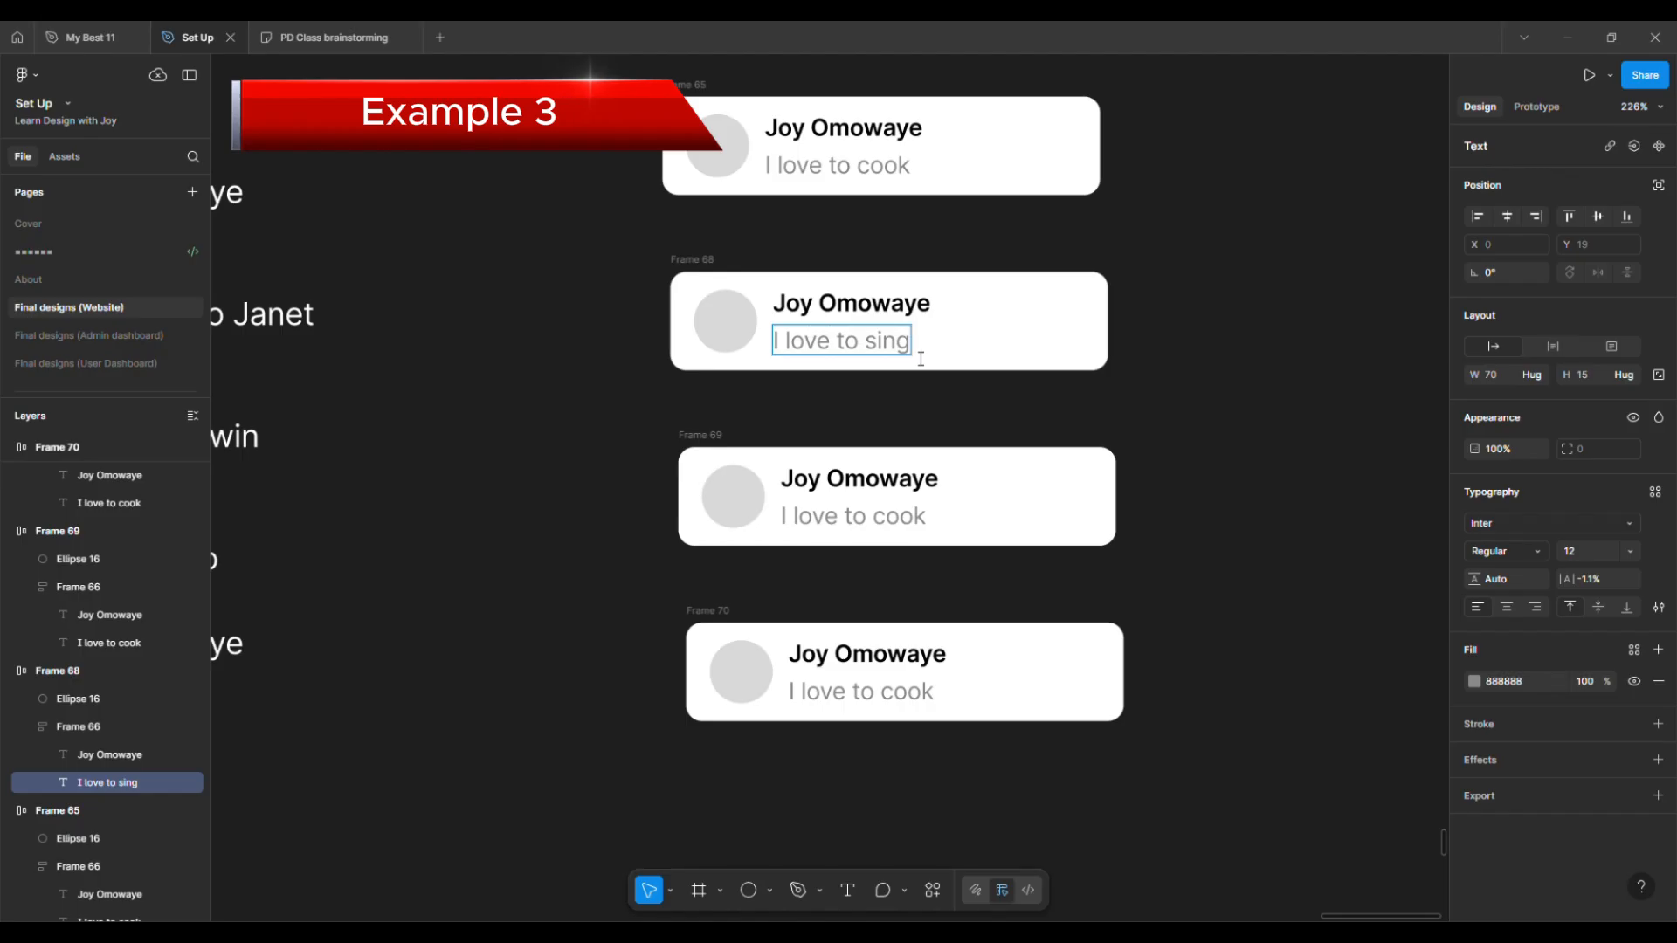
{"action": "type", "text": " and watch "}
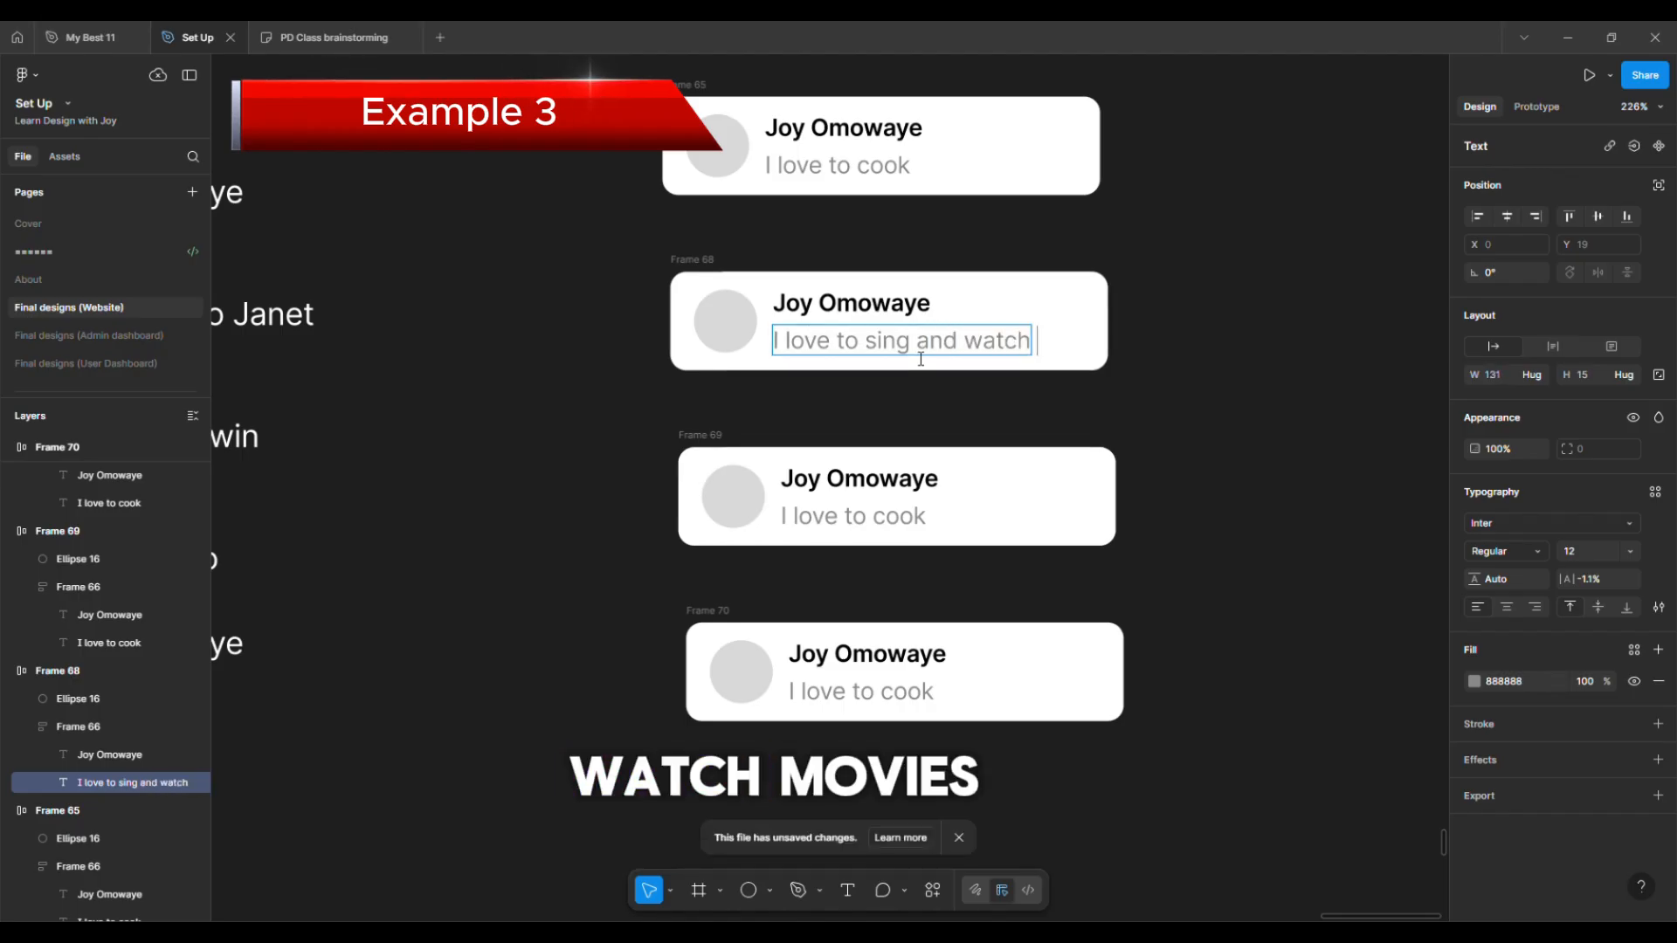
{"action": "type", "text": "mo"}
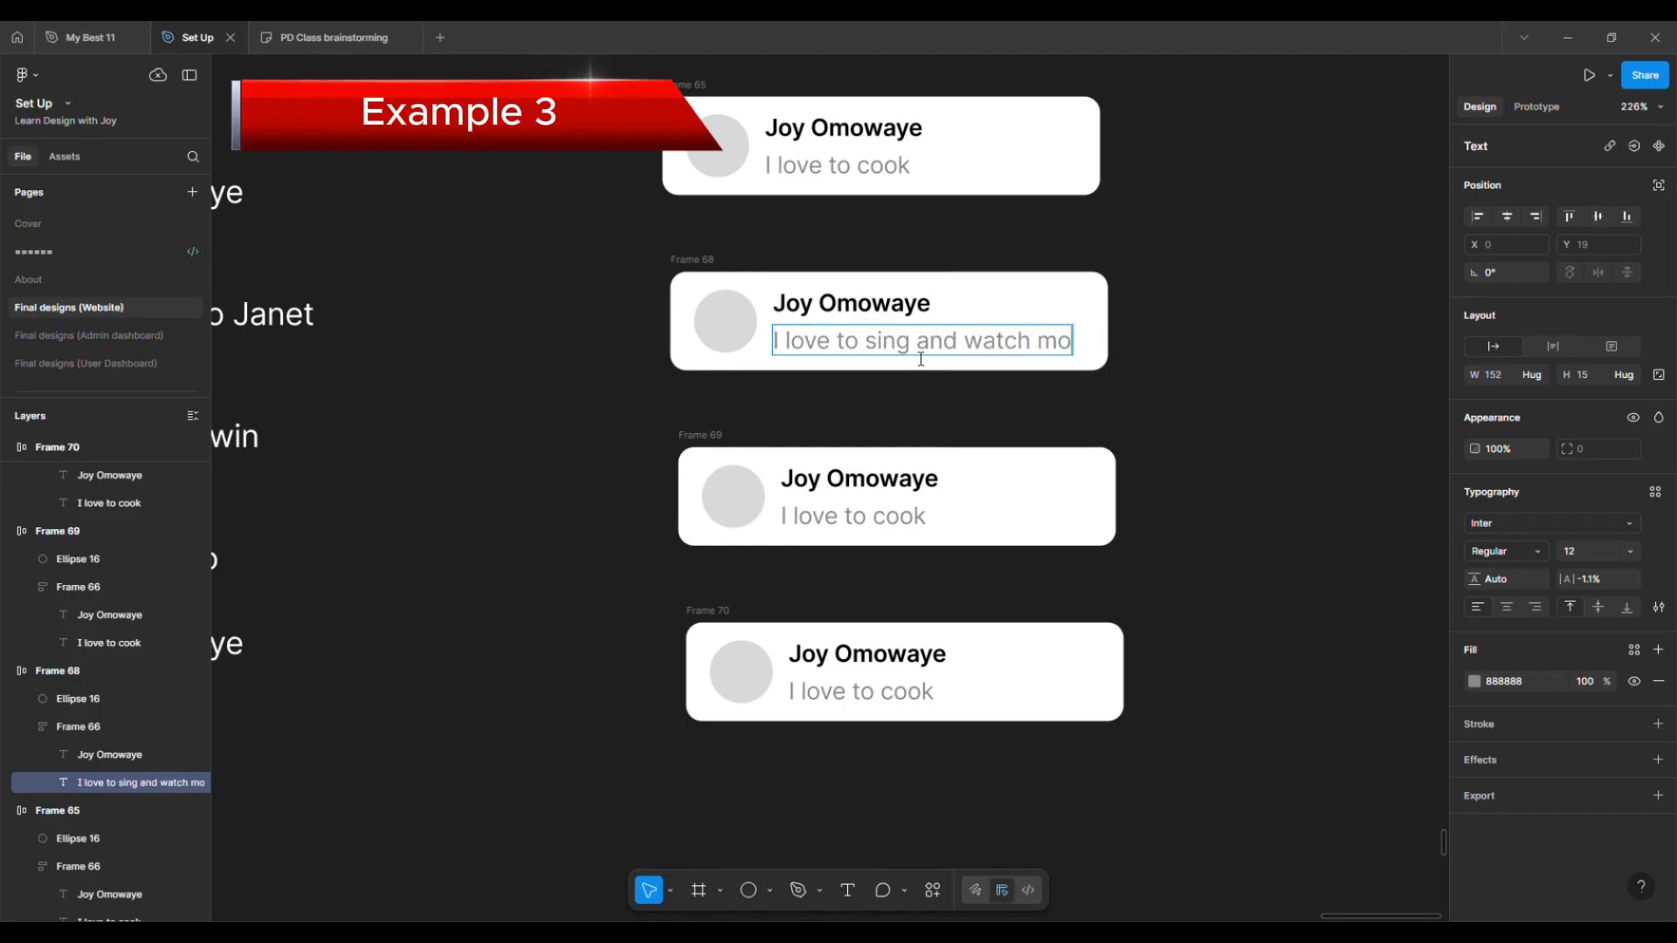
{"action": "type", "text": "vies"}
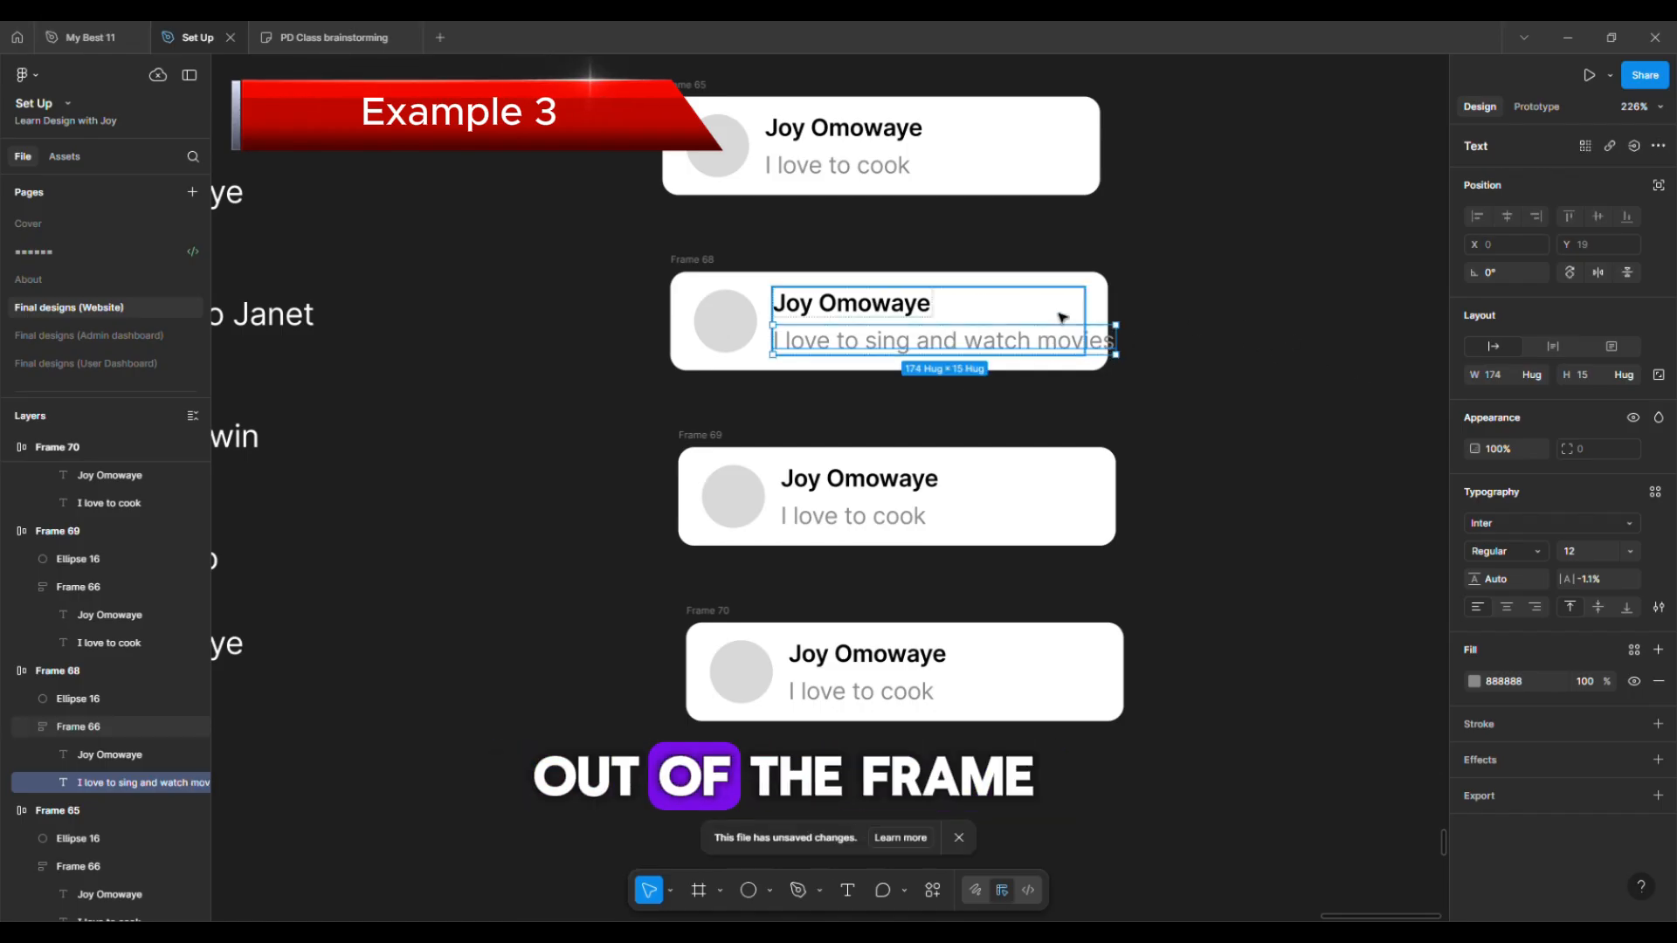
Set all four subtitle text layers to Fill container width so the long one wraps
{"action": "left_click", "coordinate": [872, 521], "text": "shift"}
{"action": "left_click", "coordinate": [869, 695], "text": "shift"}
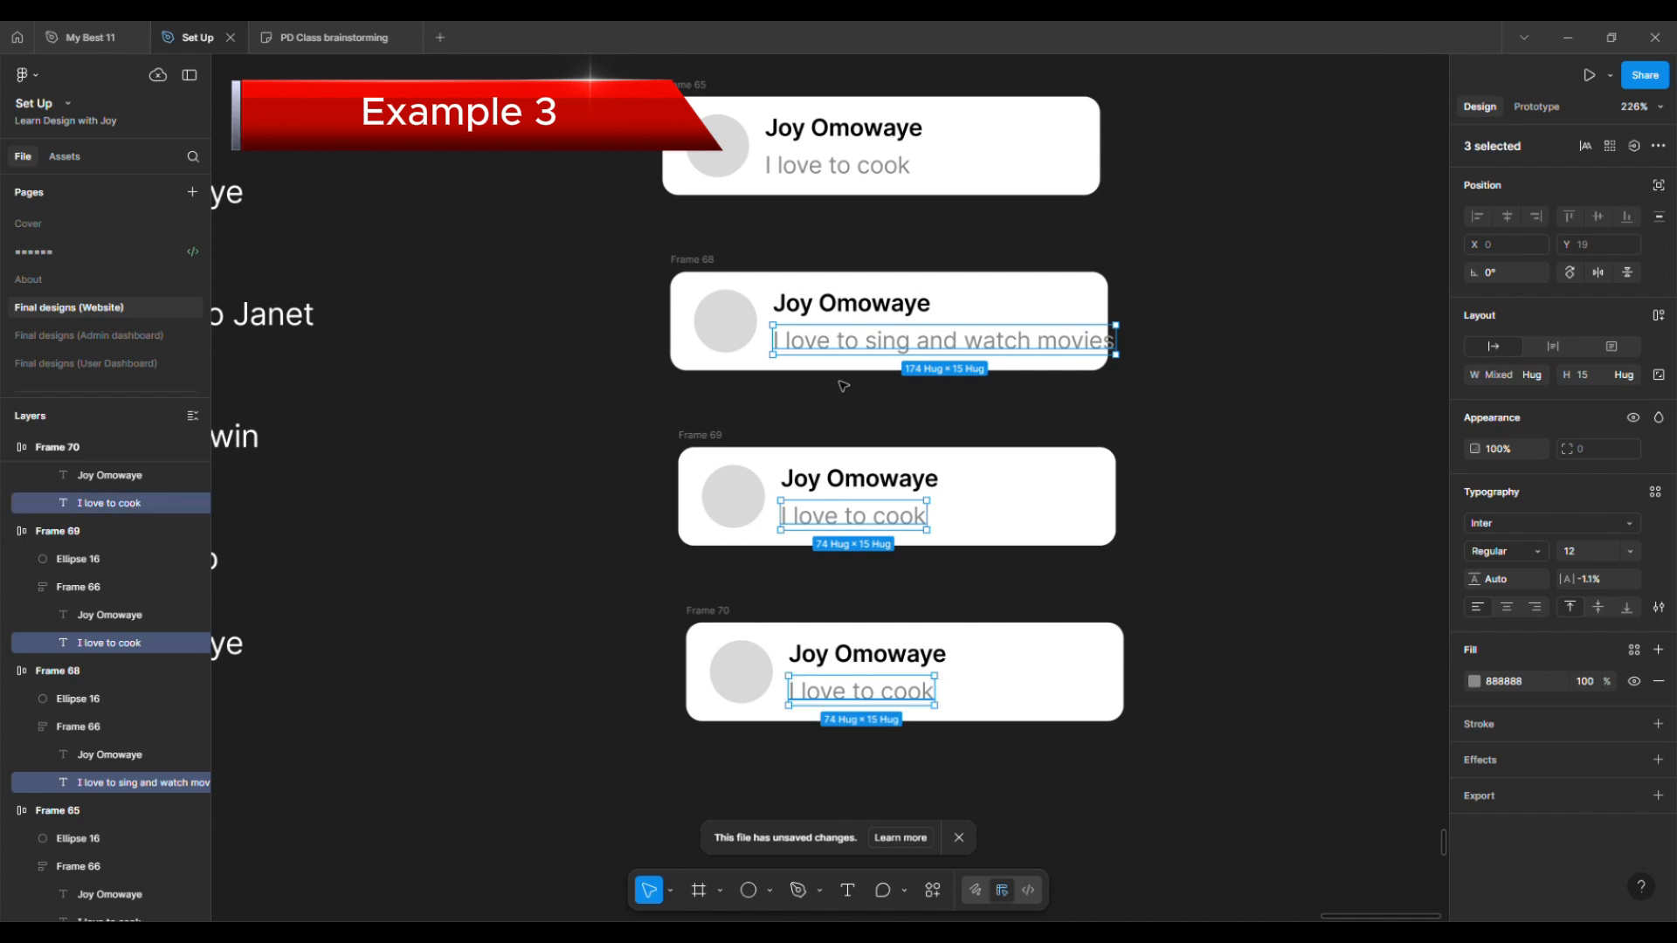
{"action": "left_click", "coordinate": [852, 173], "text": "shift"}
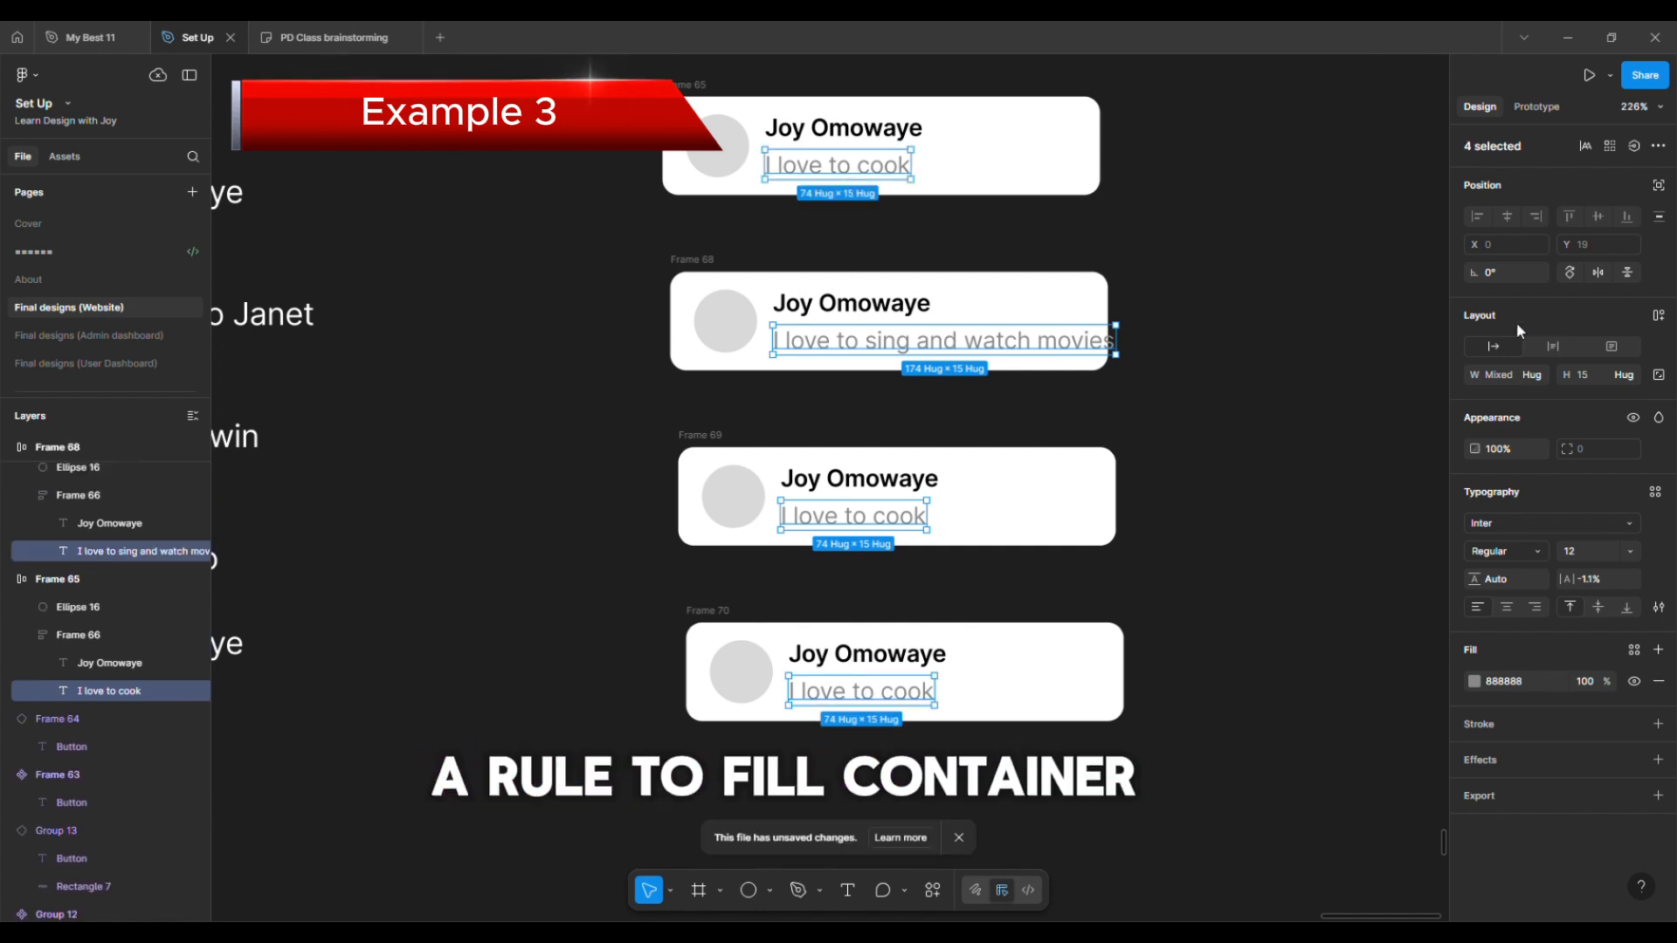
{"action": "left_click", "coordinate": [1535, 375]}
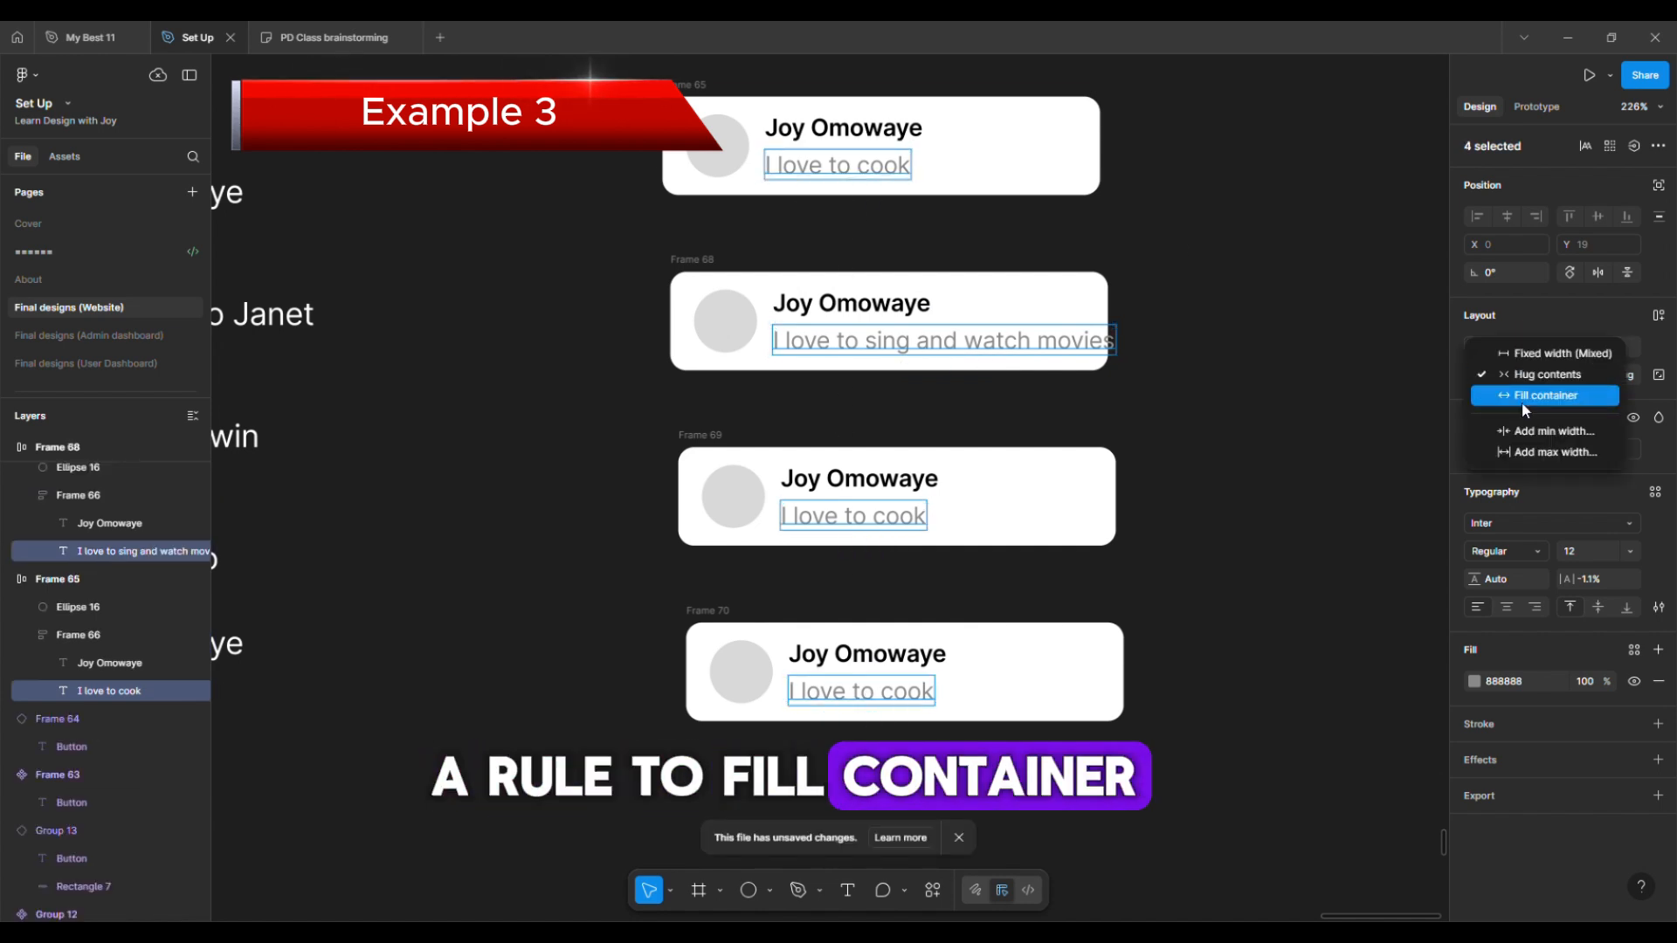
{"action": "left_click", "coordinate": [1521, 401]}
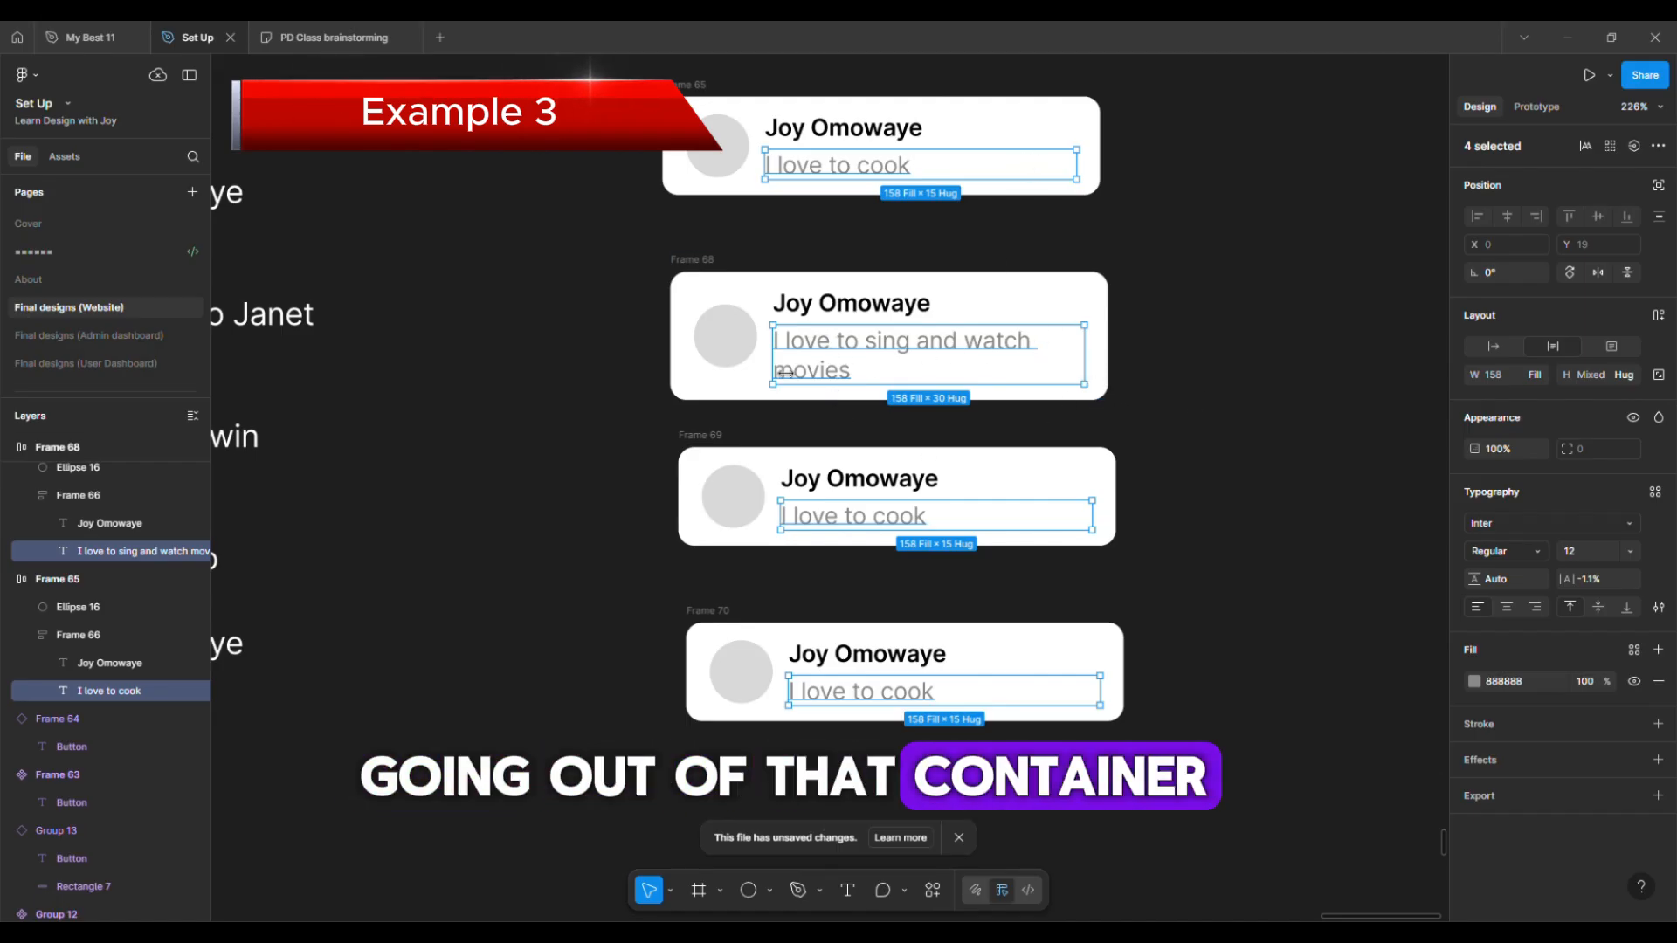
{"action": "key", "text": "Escape"}
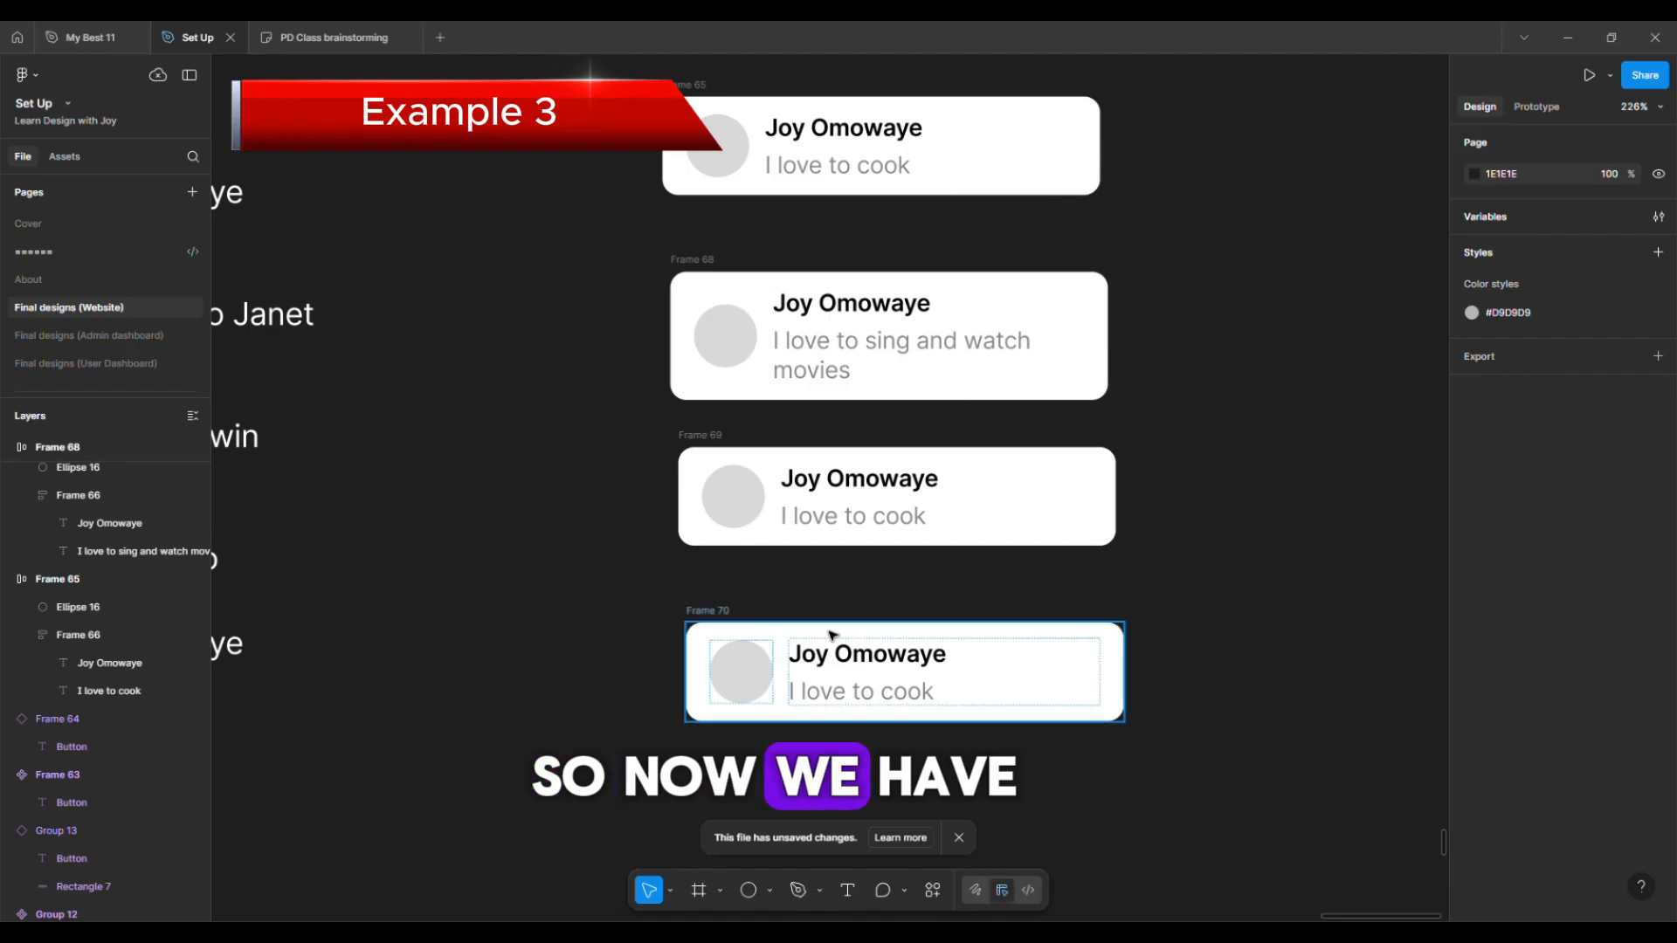
Select all four profile card frames, set their auto-layout alignment to top left, then deselect
{"action": "scroll", "coordinate": [832, 635], "scroll_direction": "down", "scroll_amount": 3}
{"action": "scroll", "coordinate": [832, 636], "scroll_direction": "up", "scroll_amount": 4}
{"action": "left_click", "coordinate": [668, 335]}
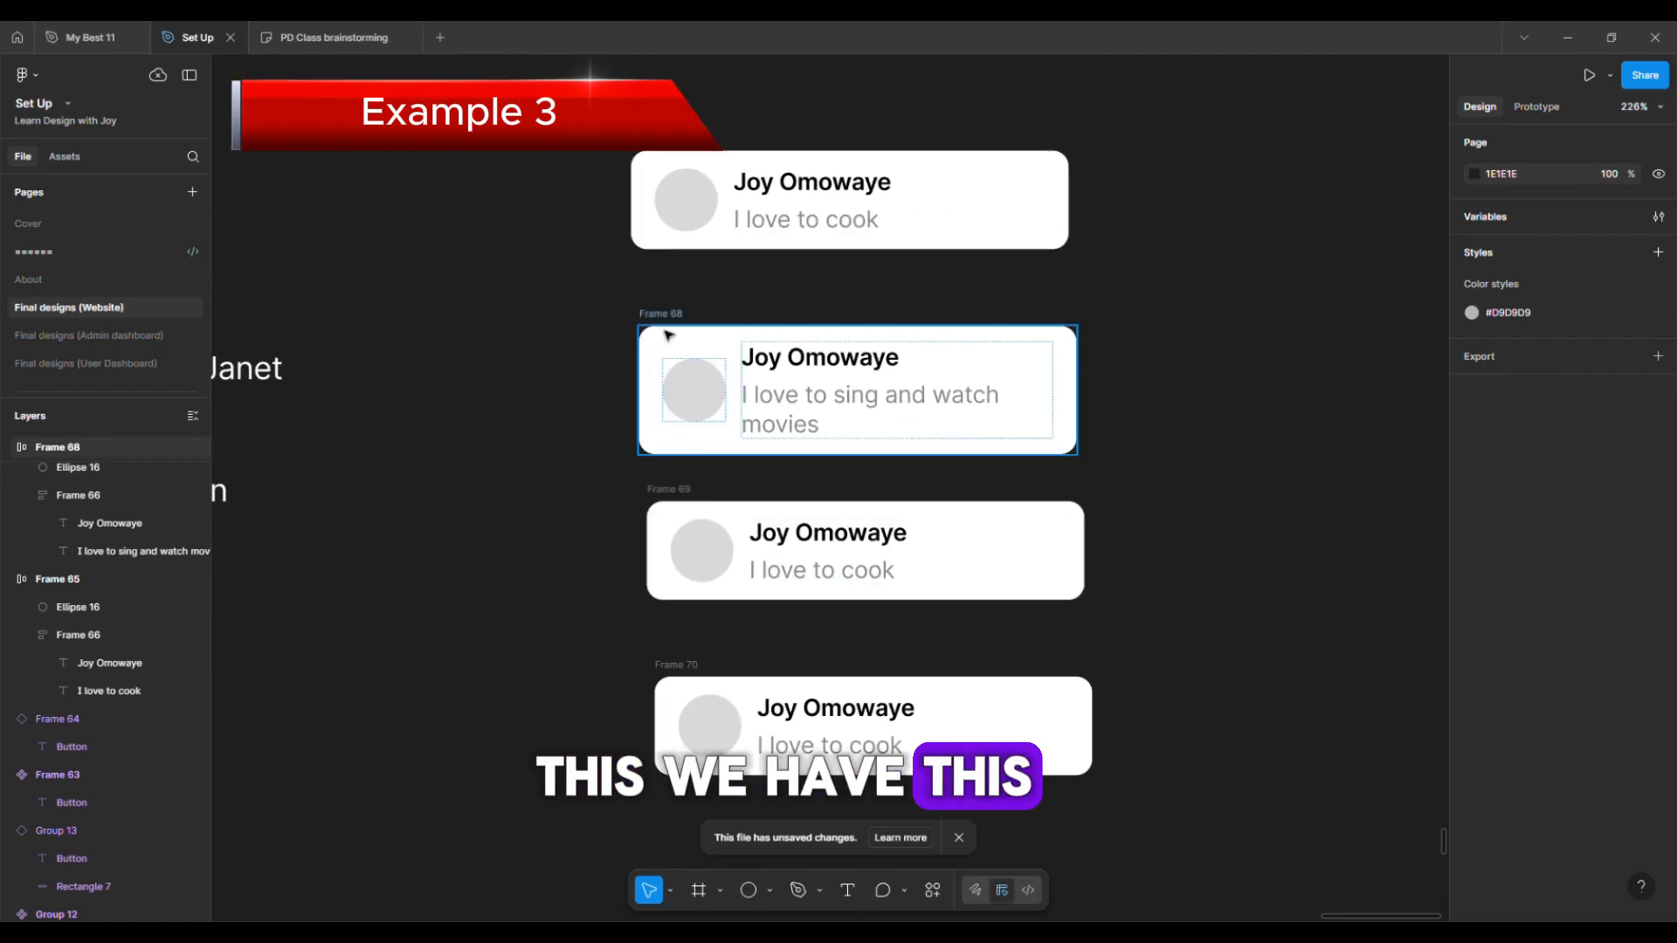
{"action": "left_click", "coordinate": [667, 334]}
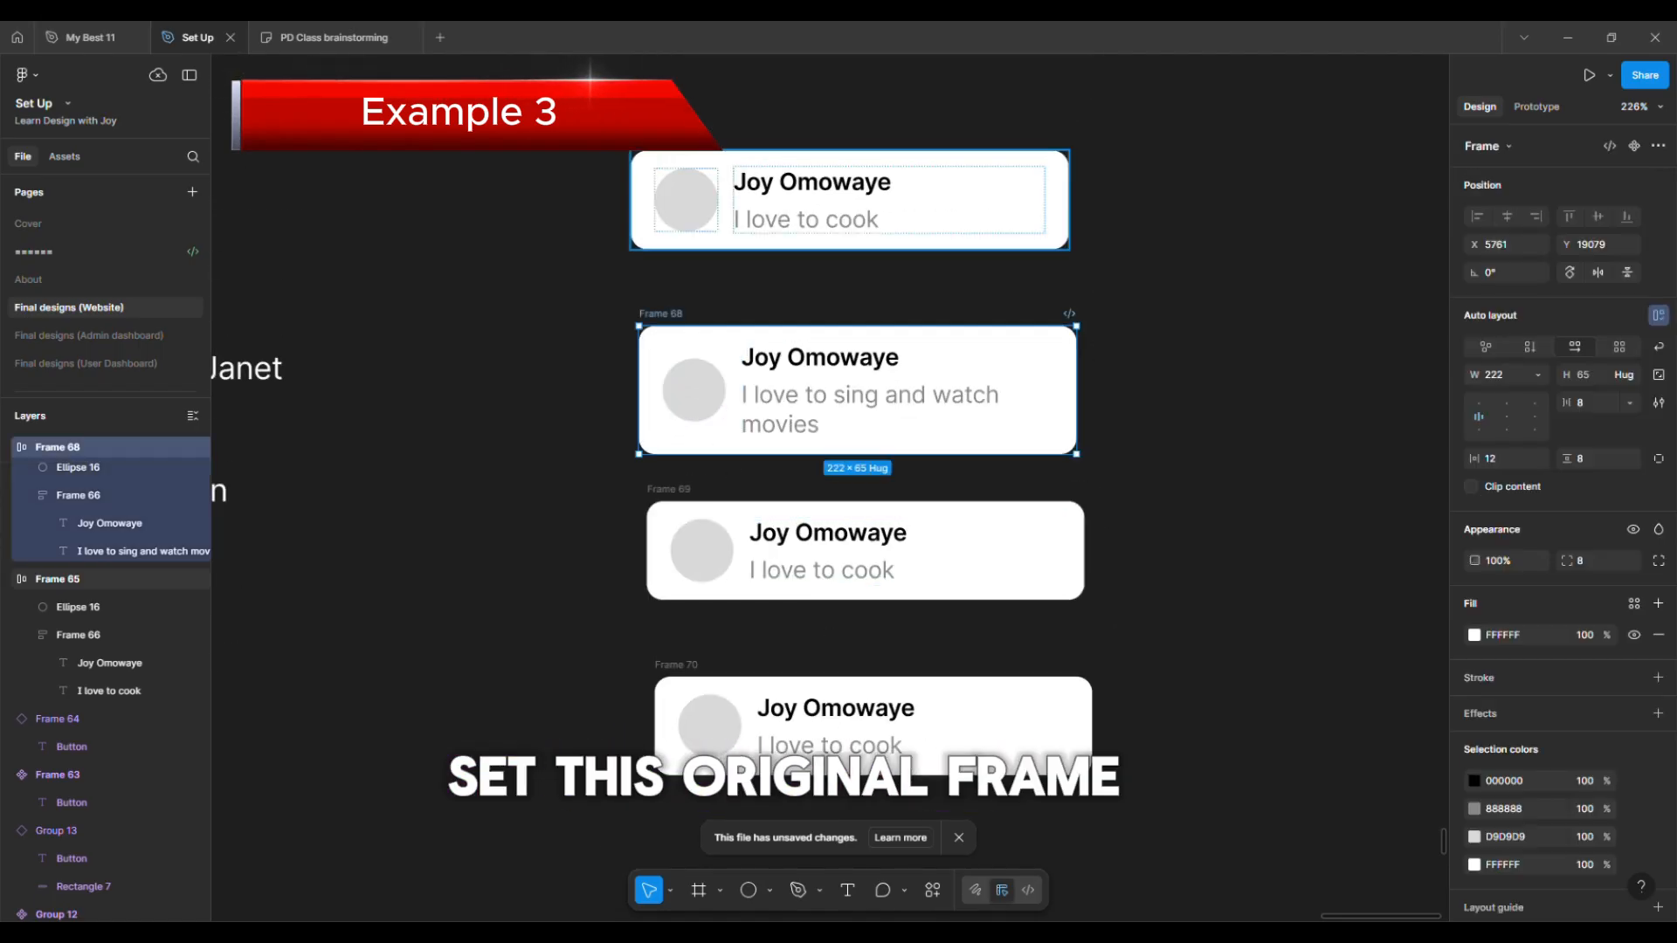
{"action": "left_click", "coordinate": [655, 158], "text": "shift"}
{"action": "left_click", "coordinate": [680, 506], "text": "shift"}
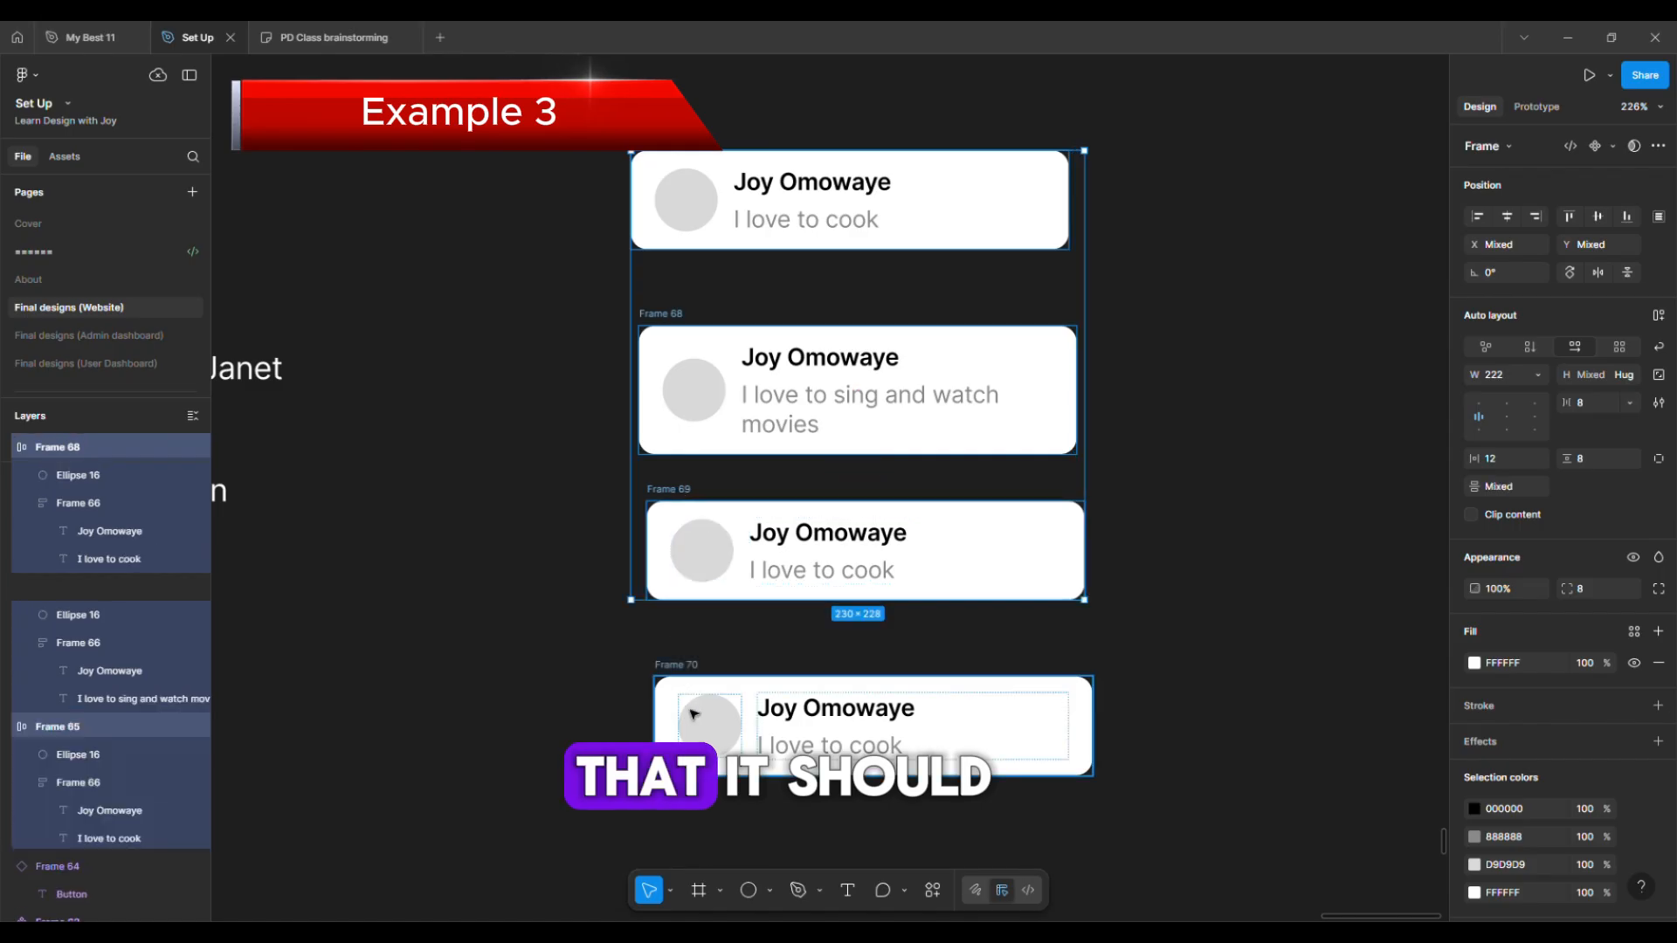
{"action": "left_click", "coordinate": [691, 667], "text": "shift"}
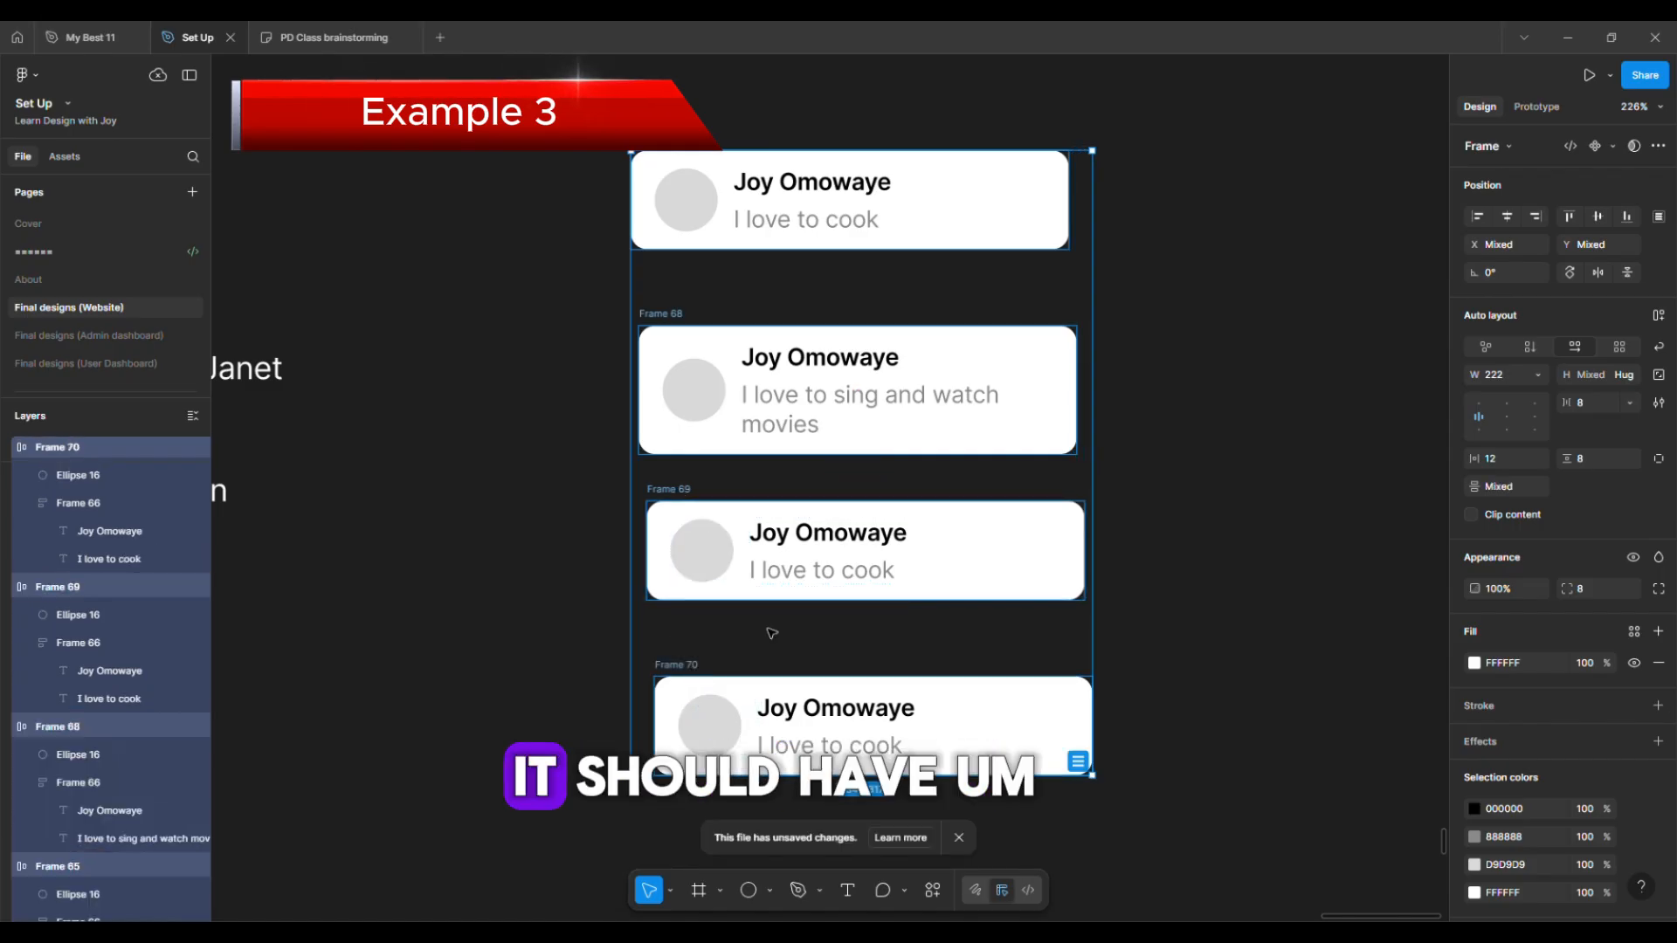
{"action": "left_click", "coordinate": [1482, 409]}
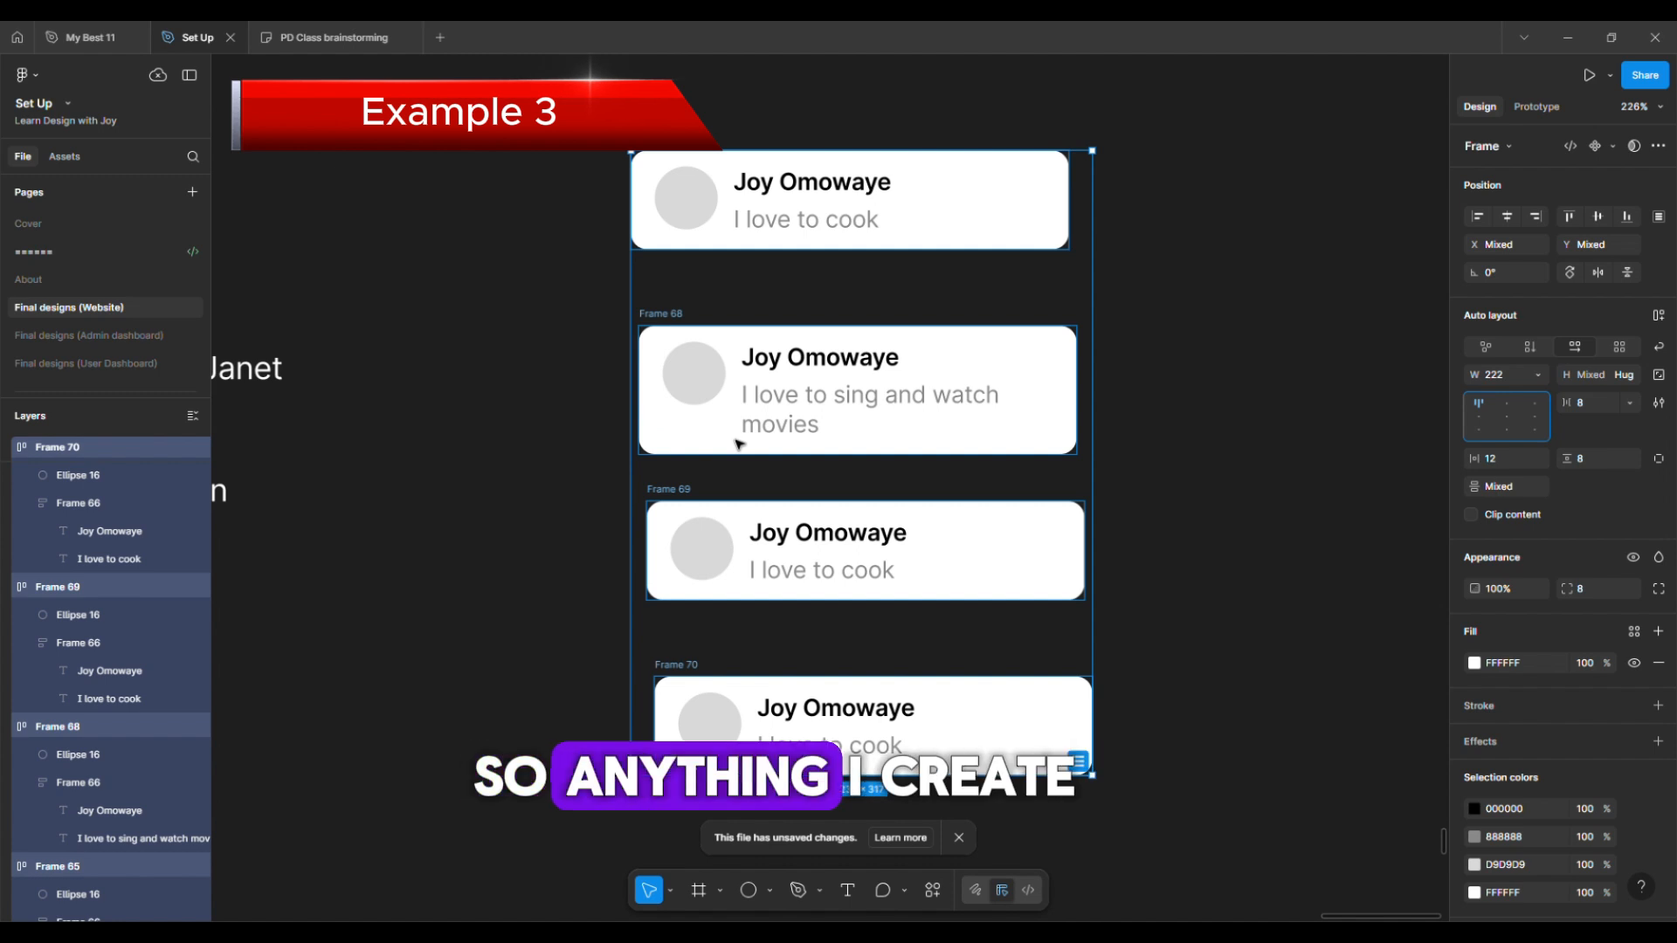
{"action": "scroll", "coordinate": [738, 444], "scroll_direction": "up", "scroll_amount": 5}
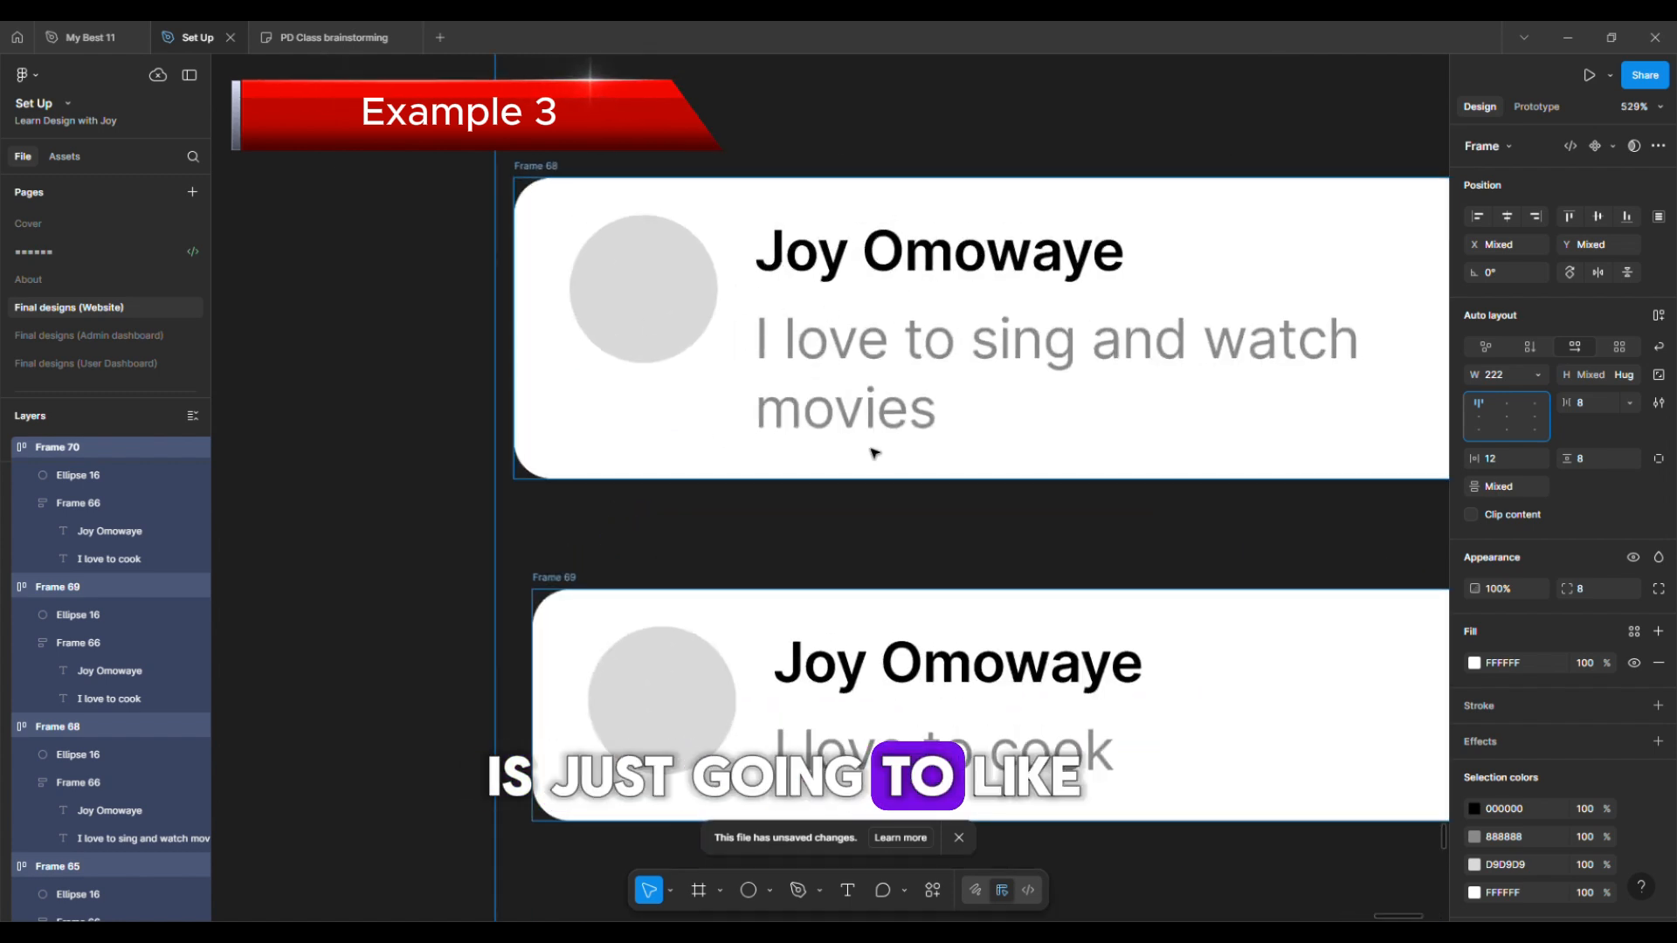
{"action": "scroll", "coordinate": [569, 461], "scroll_direction": "down", "scroll_amount": 5}
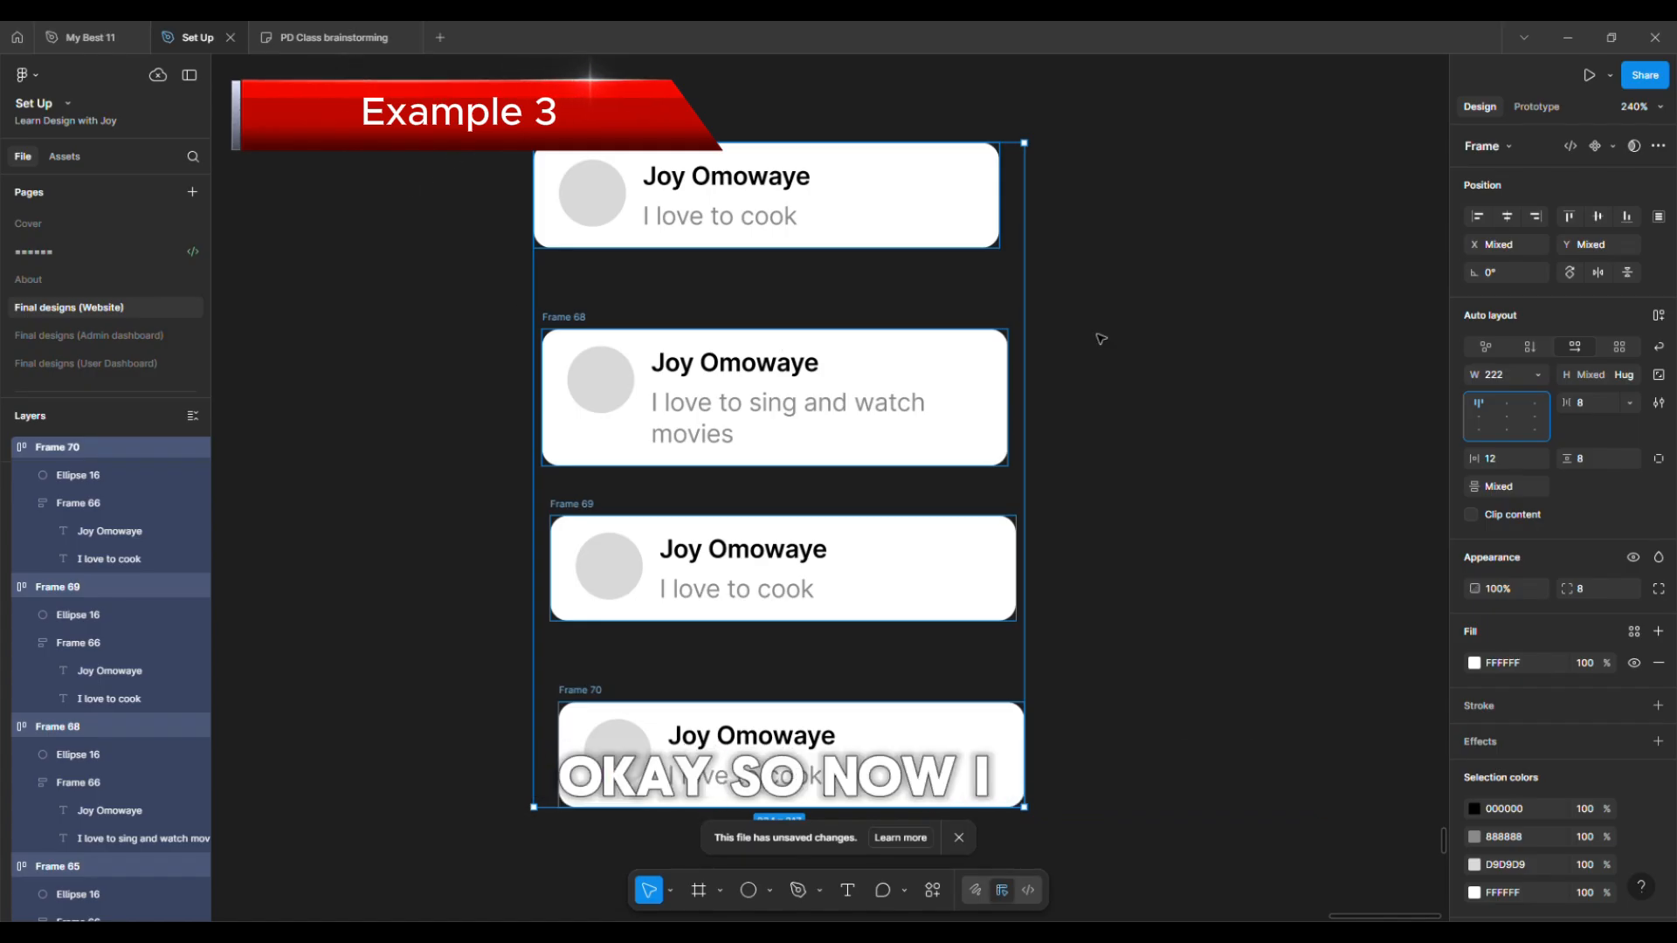
{"action": "left_click", "coordinate": [480, 365]}
{"action": "scroll", "coordinate": [479, 365], "scroll_direction": "down", "scroll_amount": 3}
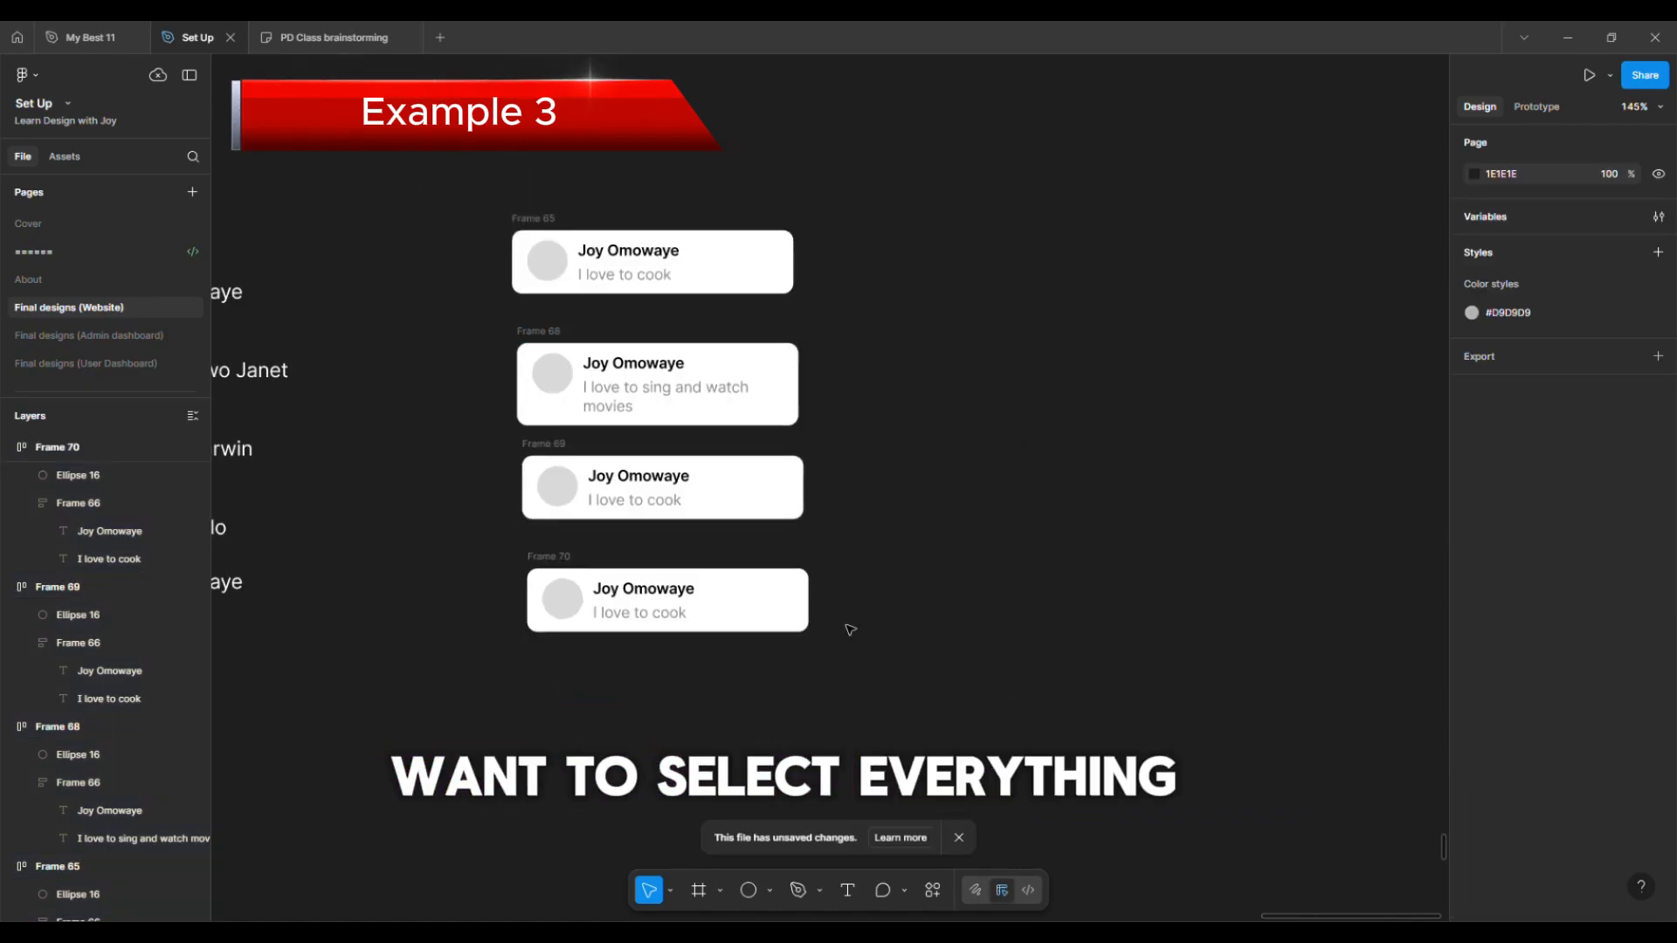
Wrap the four cards in vertical auto-layout Frame 71 with 8 px spacing between items
{"action": "left_click_drag", "start_coordinate": [429, 159], "coordinate": [843, 653]}
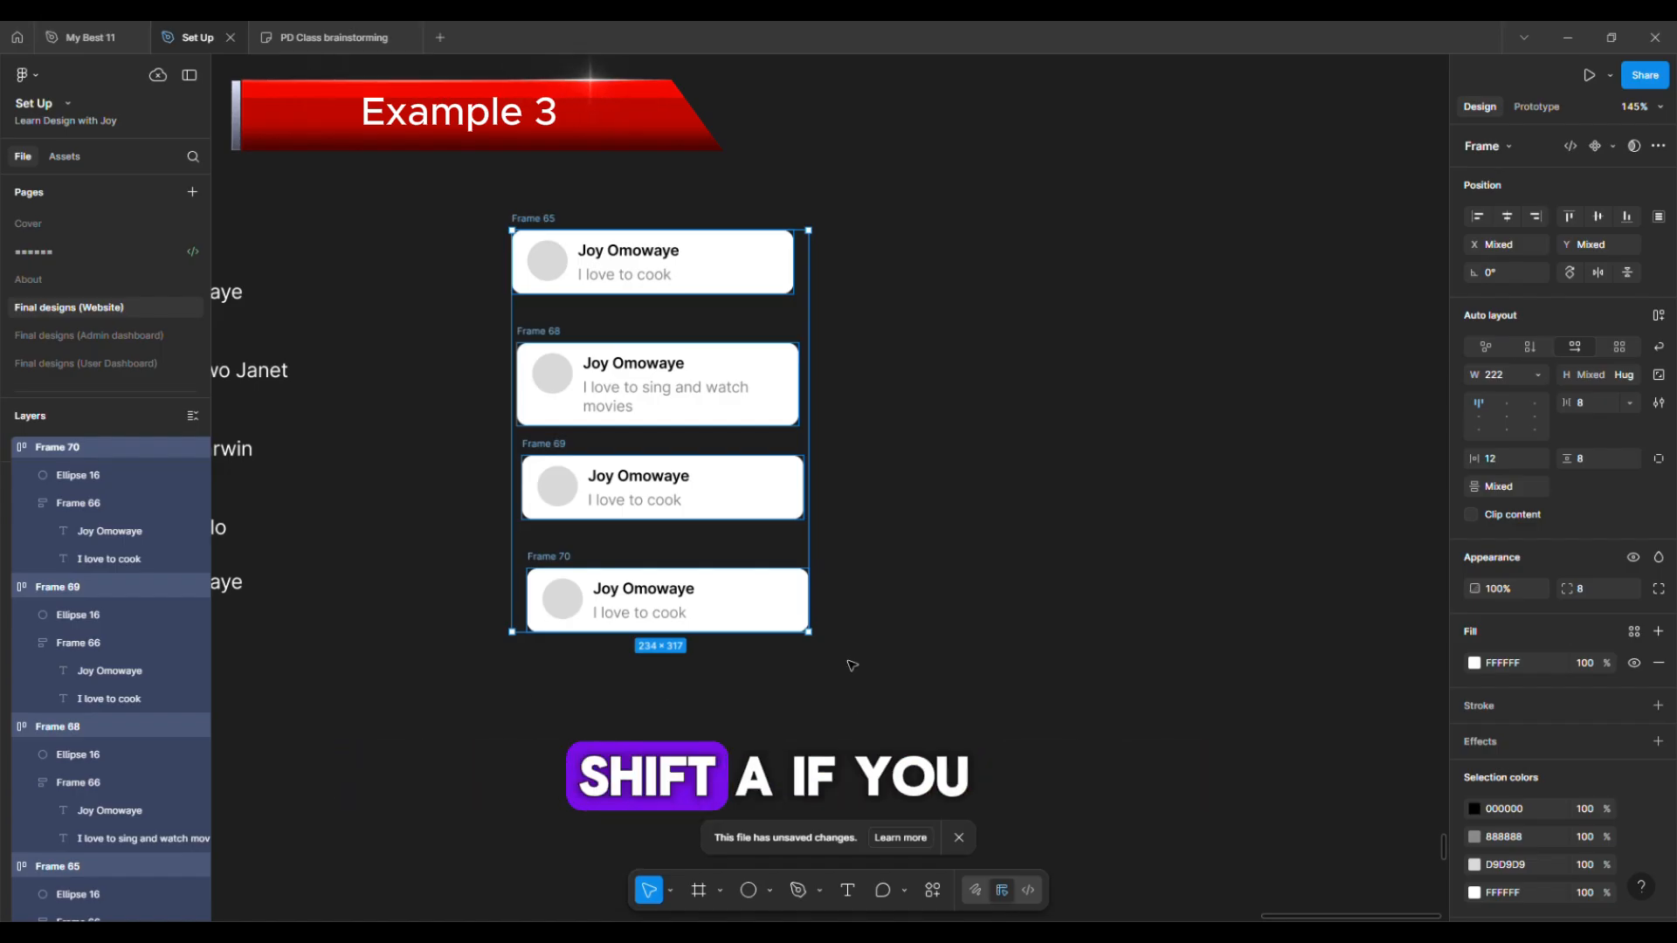
{"action": "key", "text": "shift+a"}
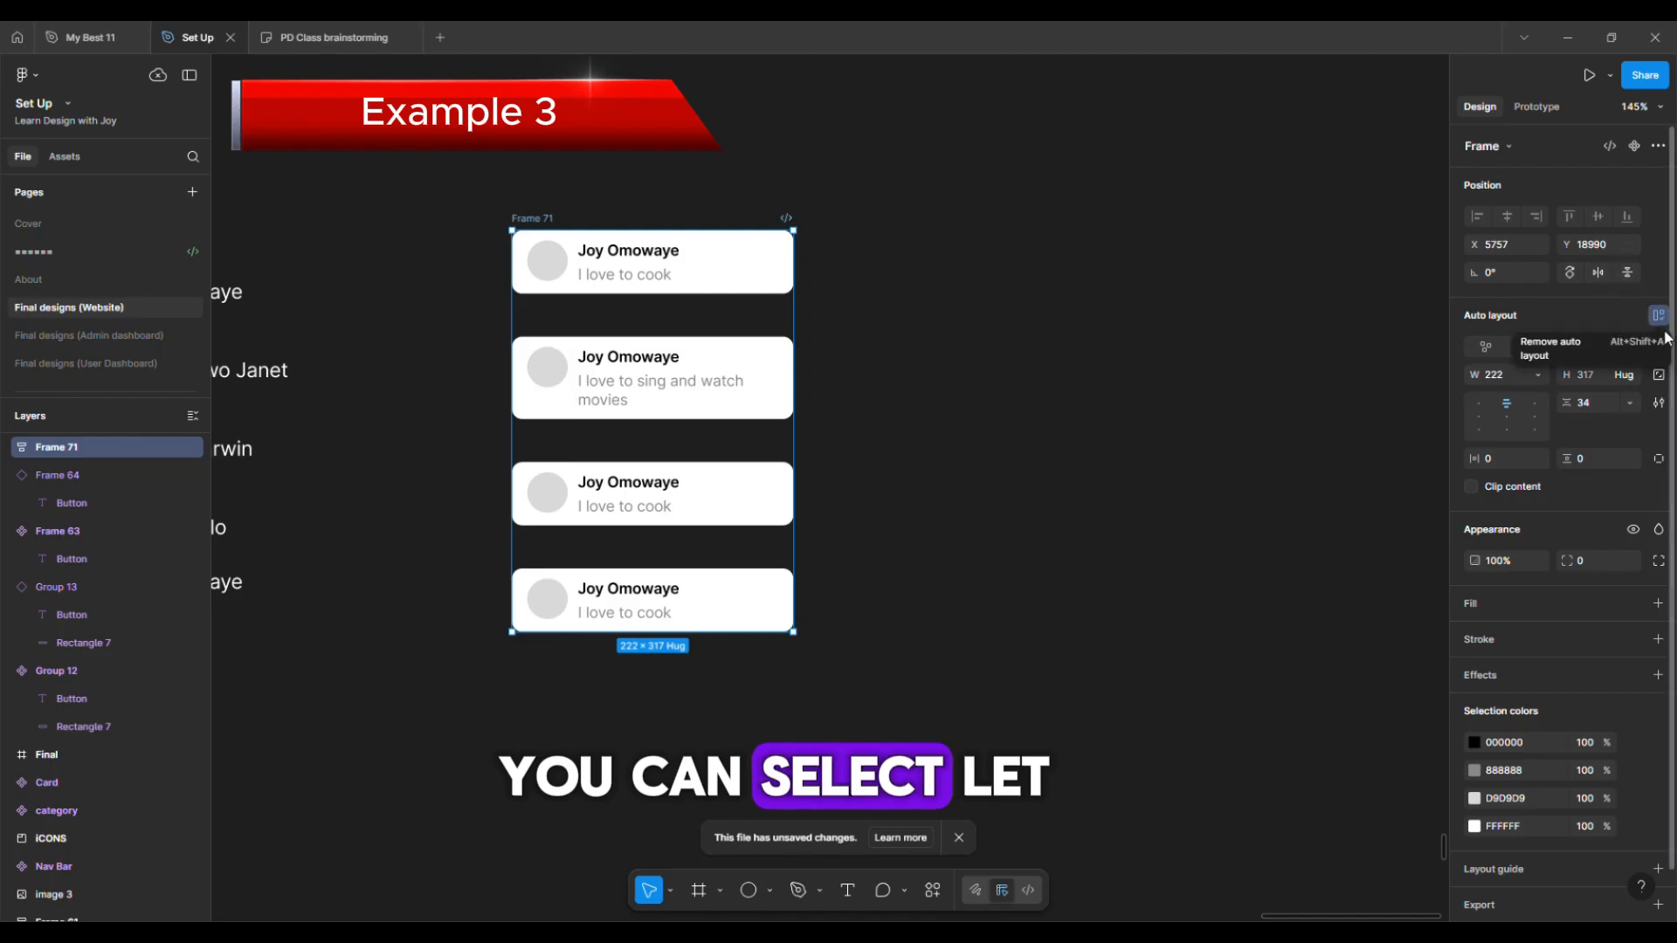
{"action": "key", "text": "ctrl+z"}
{"action": "left_click", "coordinate": [994, 437]}
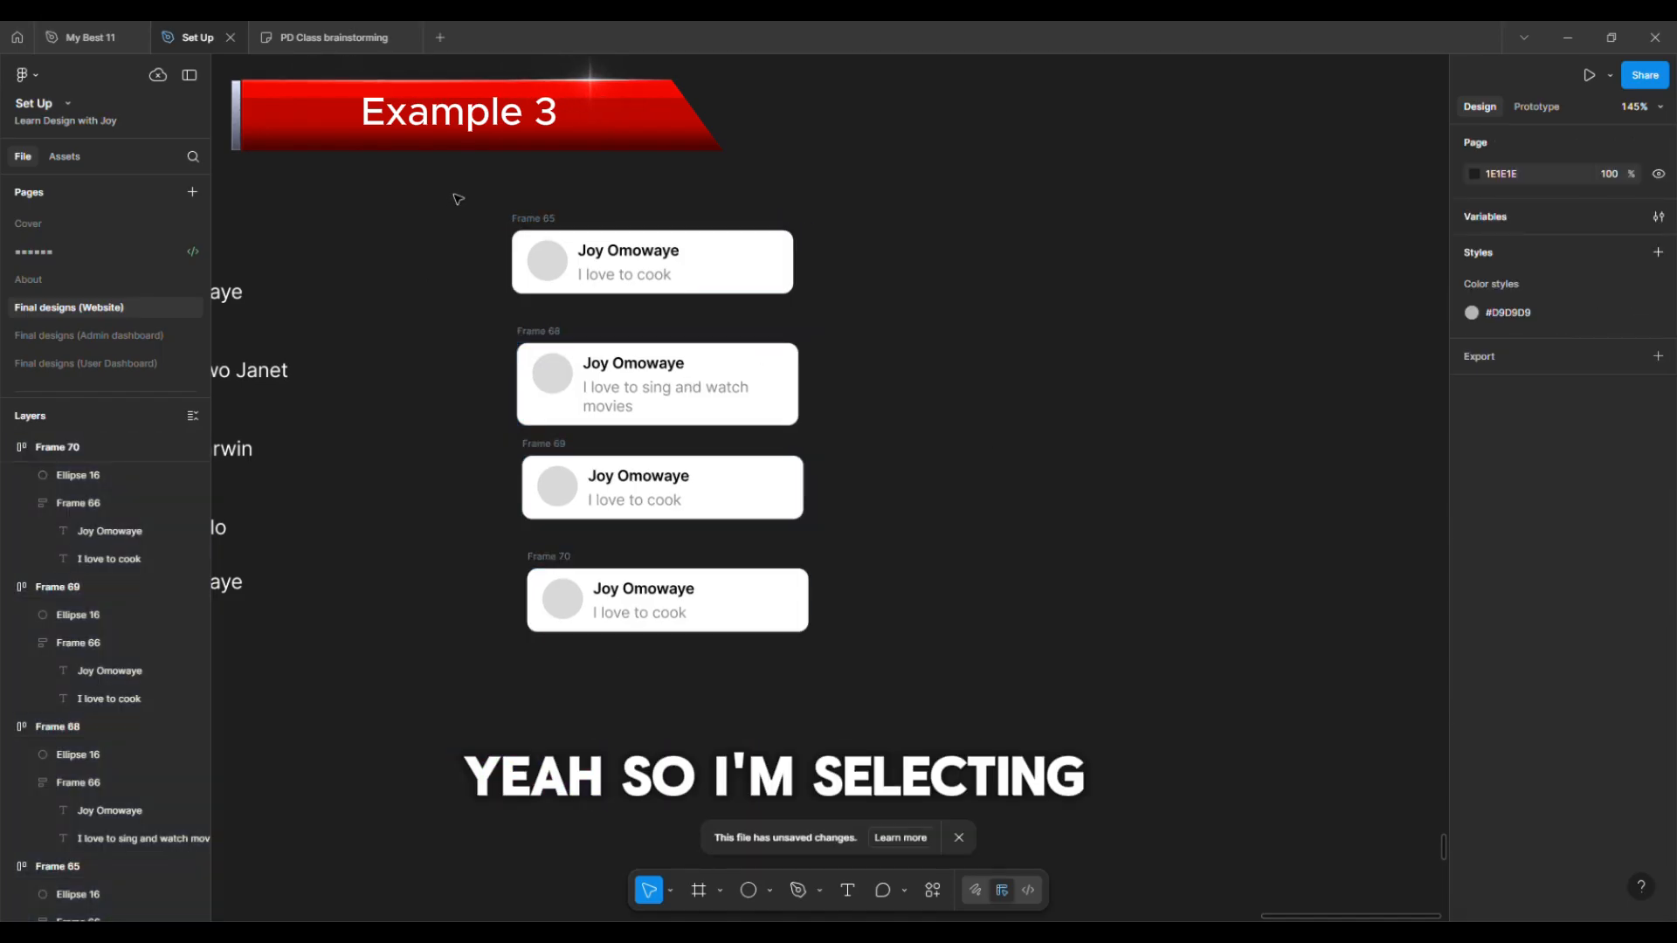
{"action": "left_click_drag", "start_coordinate": [878, 653], "coordinate": [453, 185]}
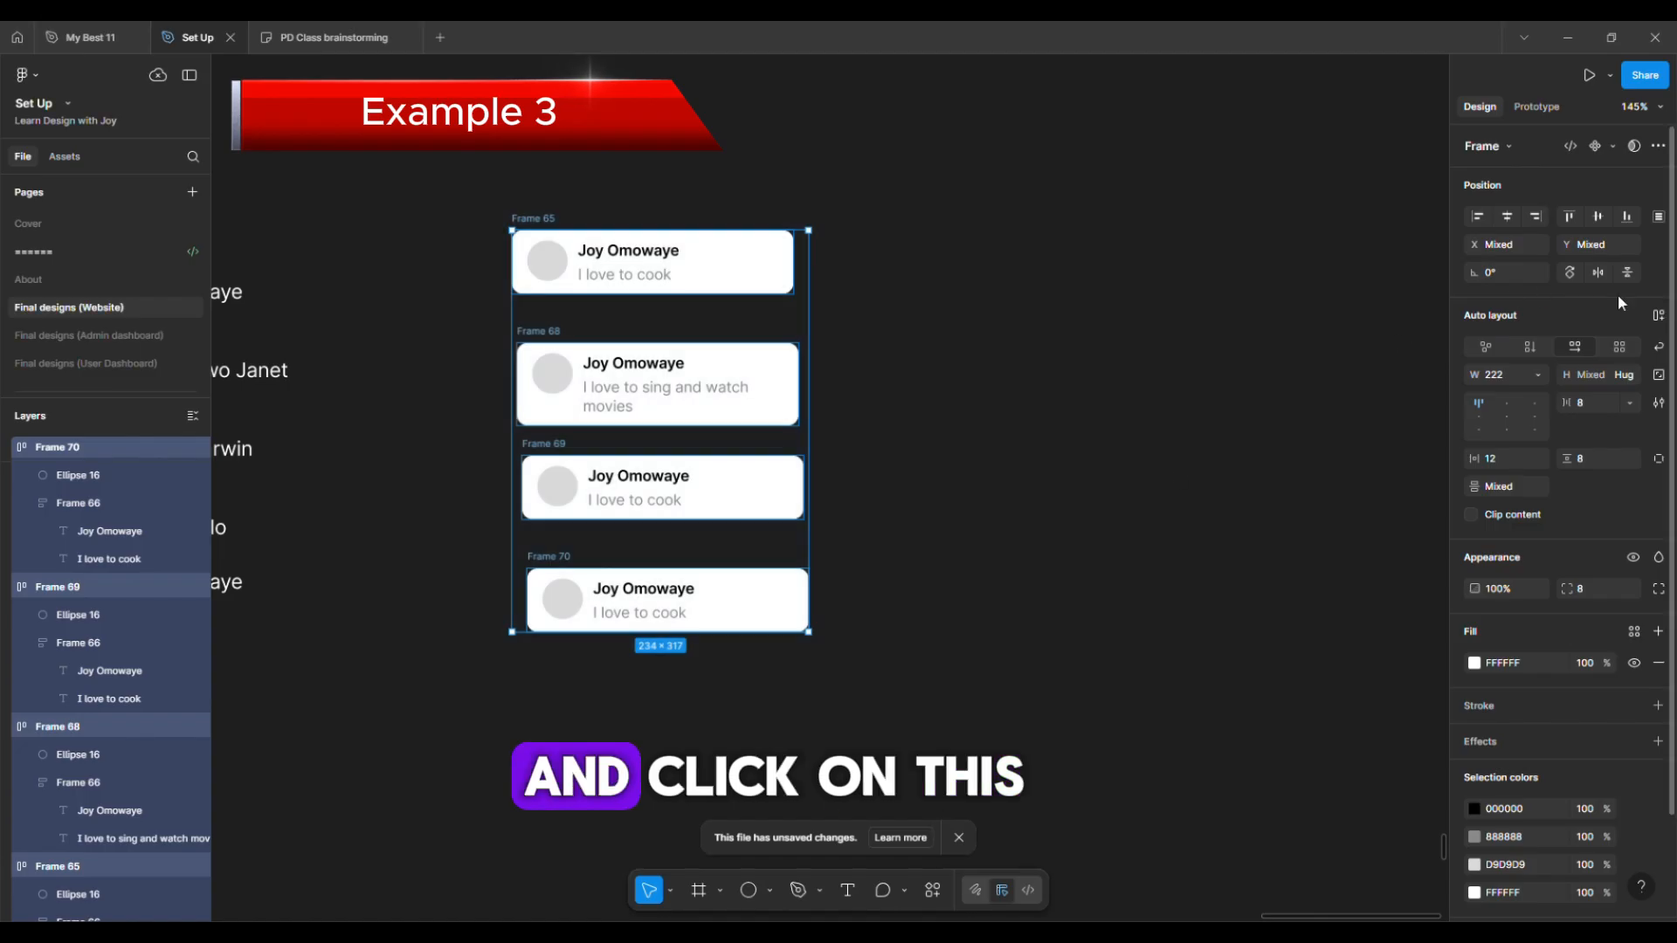
{"action": "left_click", "coordinate": [1659, 316]}
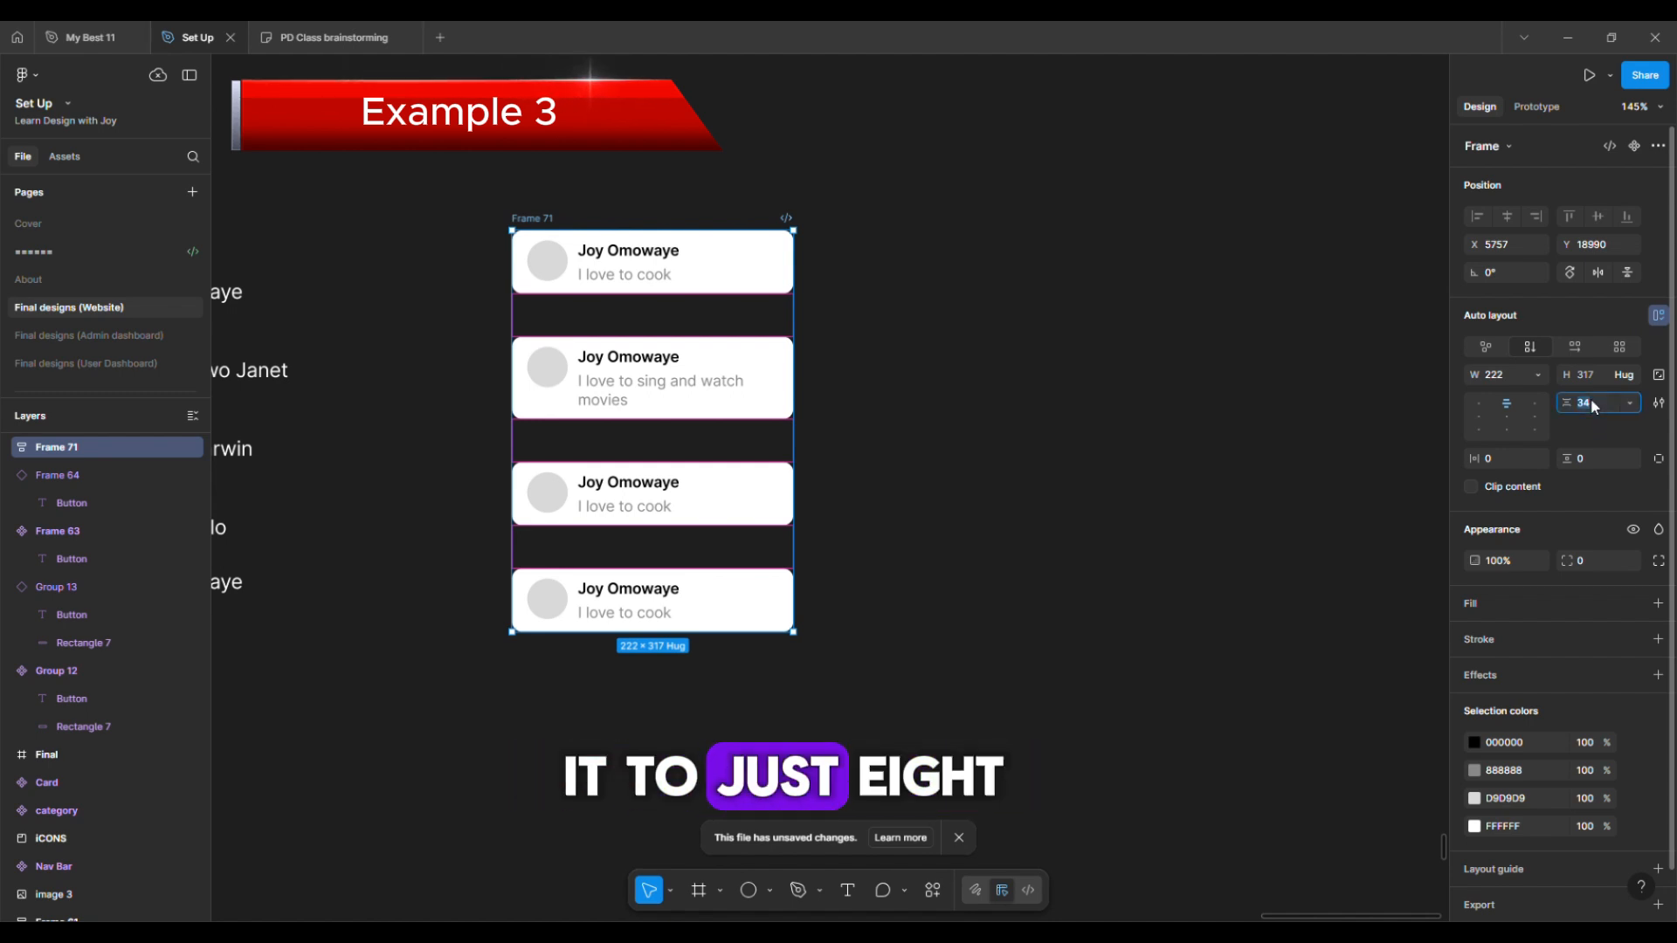
{"action": "type", "text": "8"}
{"action": "key", "text": "Return"}
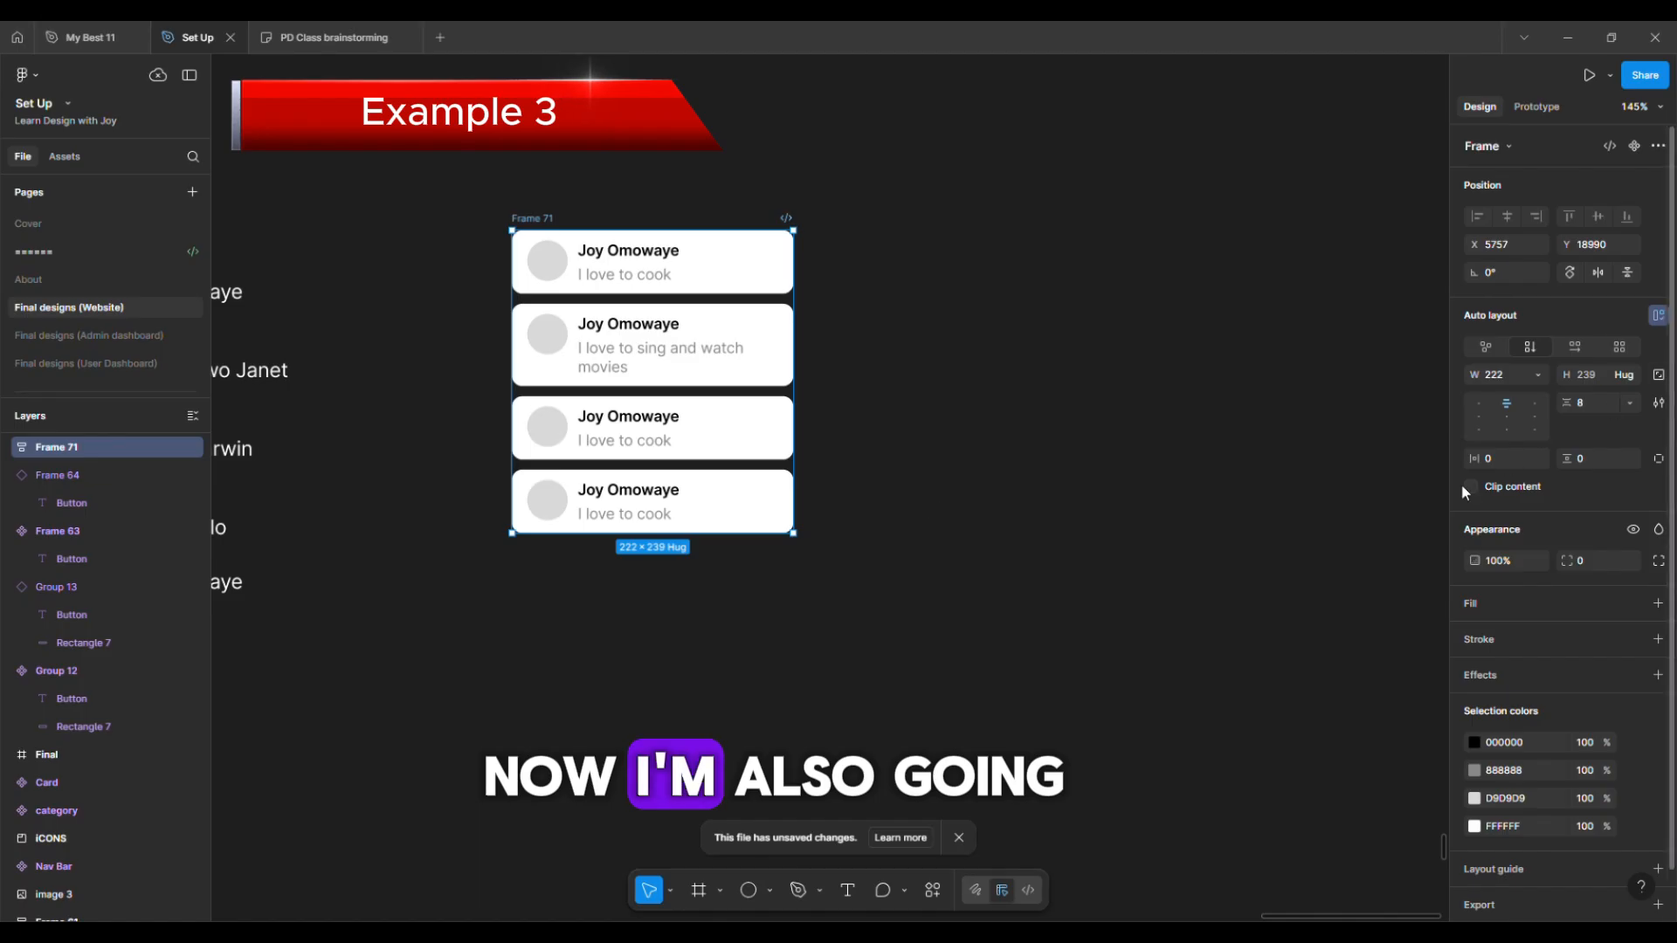
Set the four cards inside Frame 71 to Fill container width
{"action": "key", "text": "Return"}
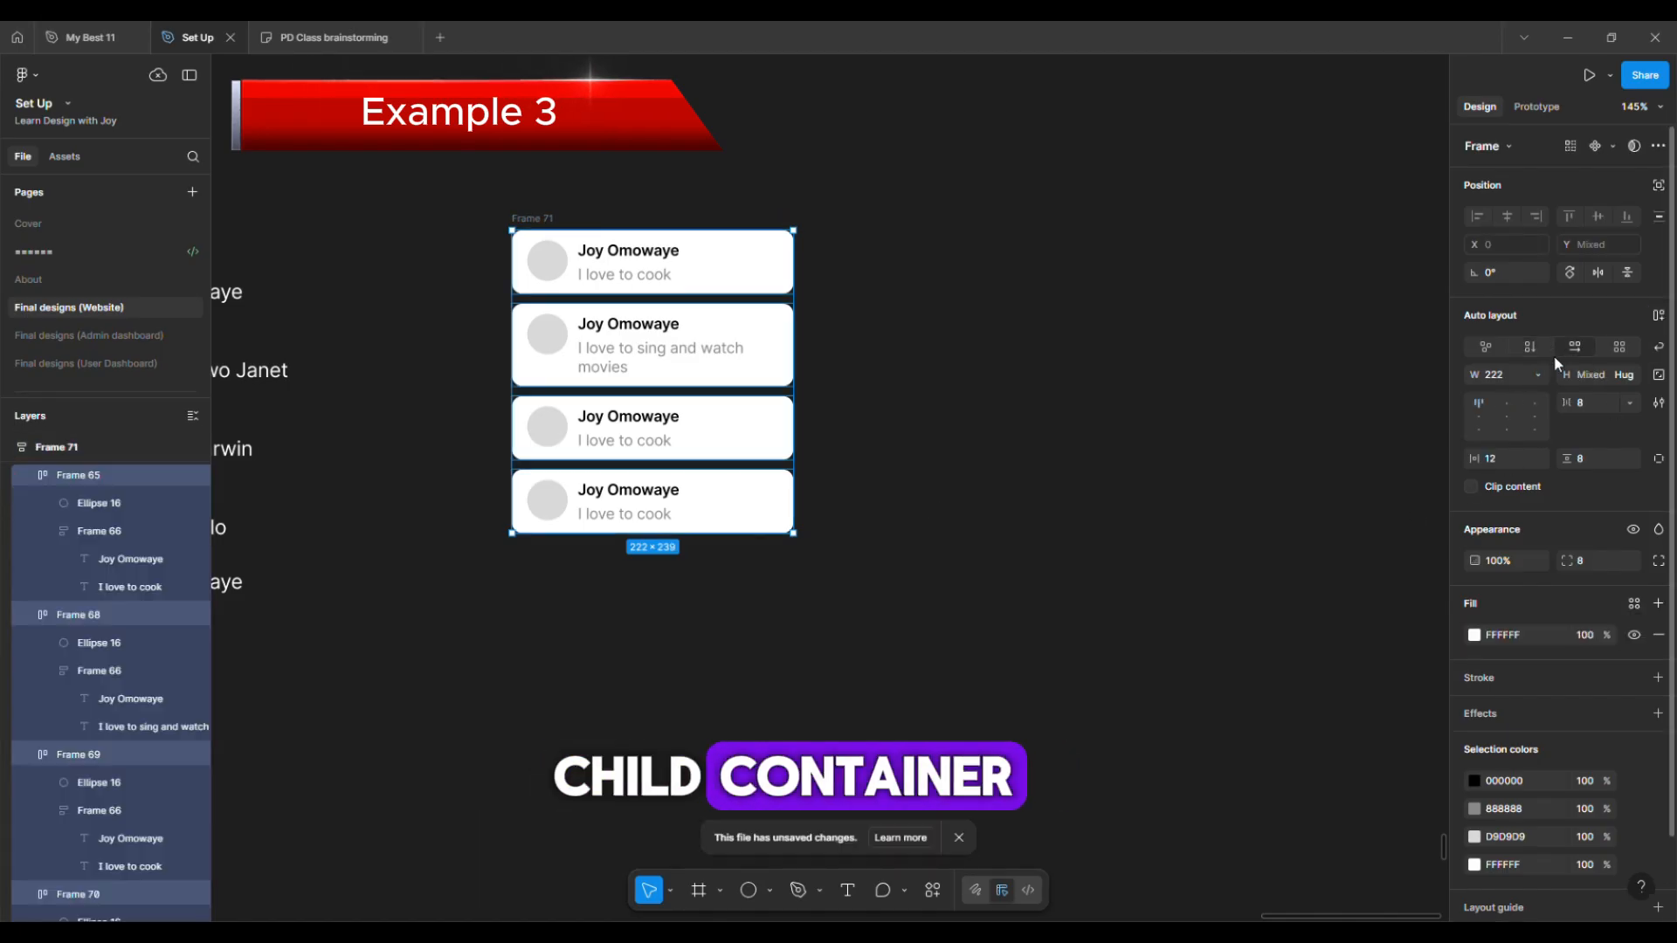
{"action": "left_click", "coordinate": [1535, 374]}
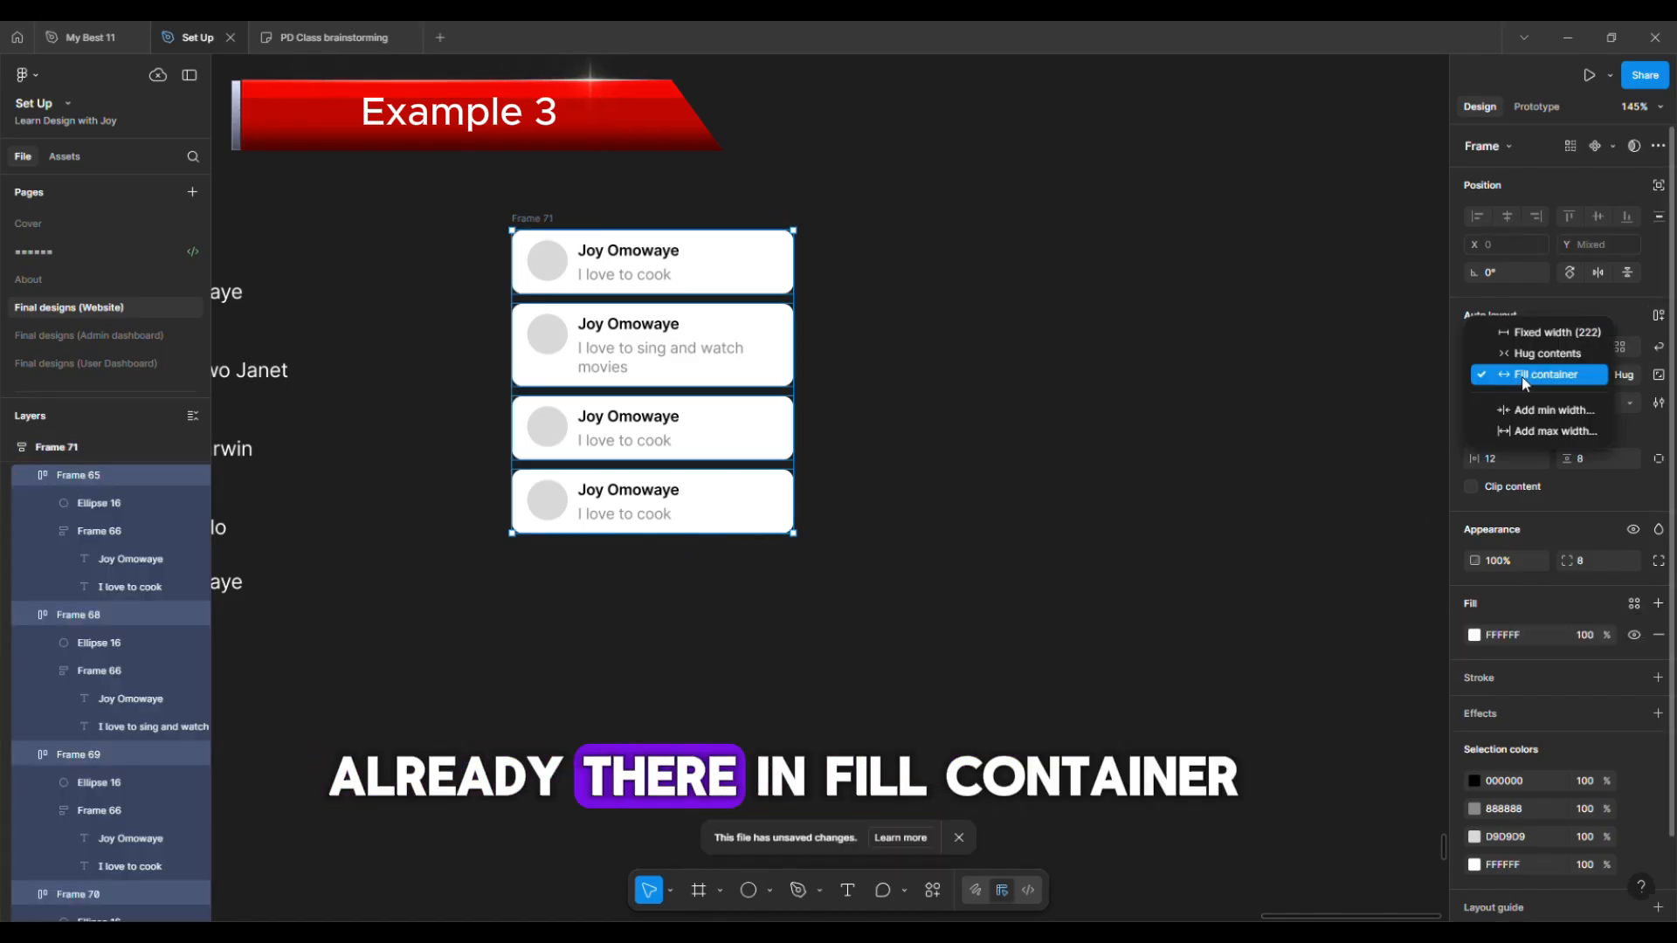
{"action": "left_click", "coordinate": [1521, 377]}
{"action": "left_click", "coordinate": [1018, 350]}
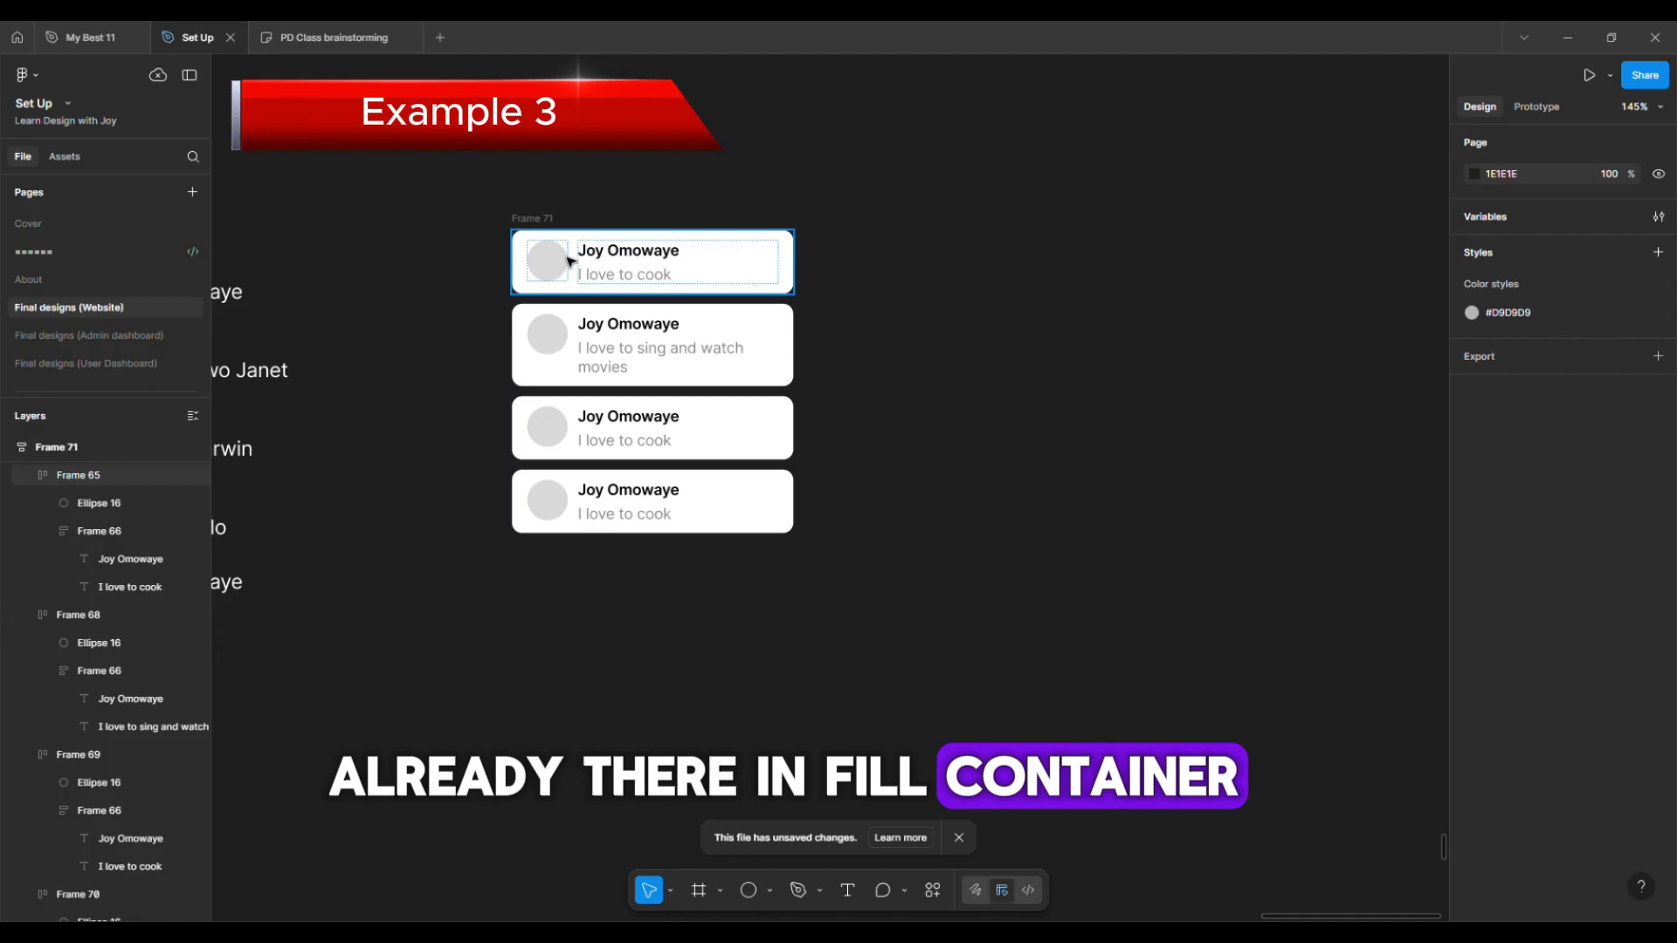
Resize Frame 71 to 335 px wide so the long subtitle fits on one line
{"action": "left_click", "coordinate": [530, 231]}
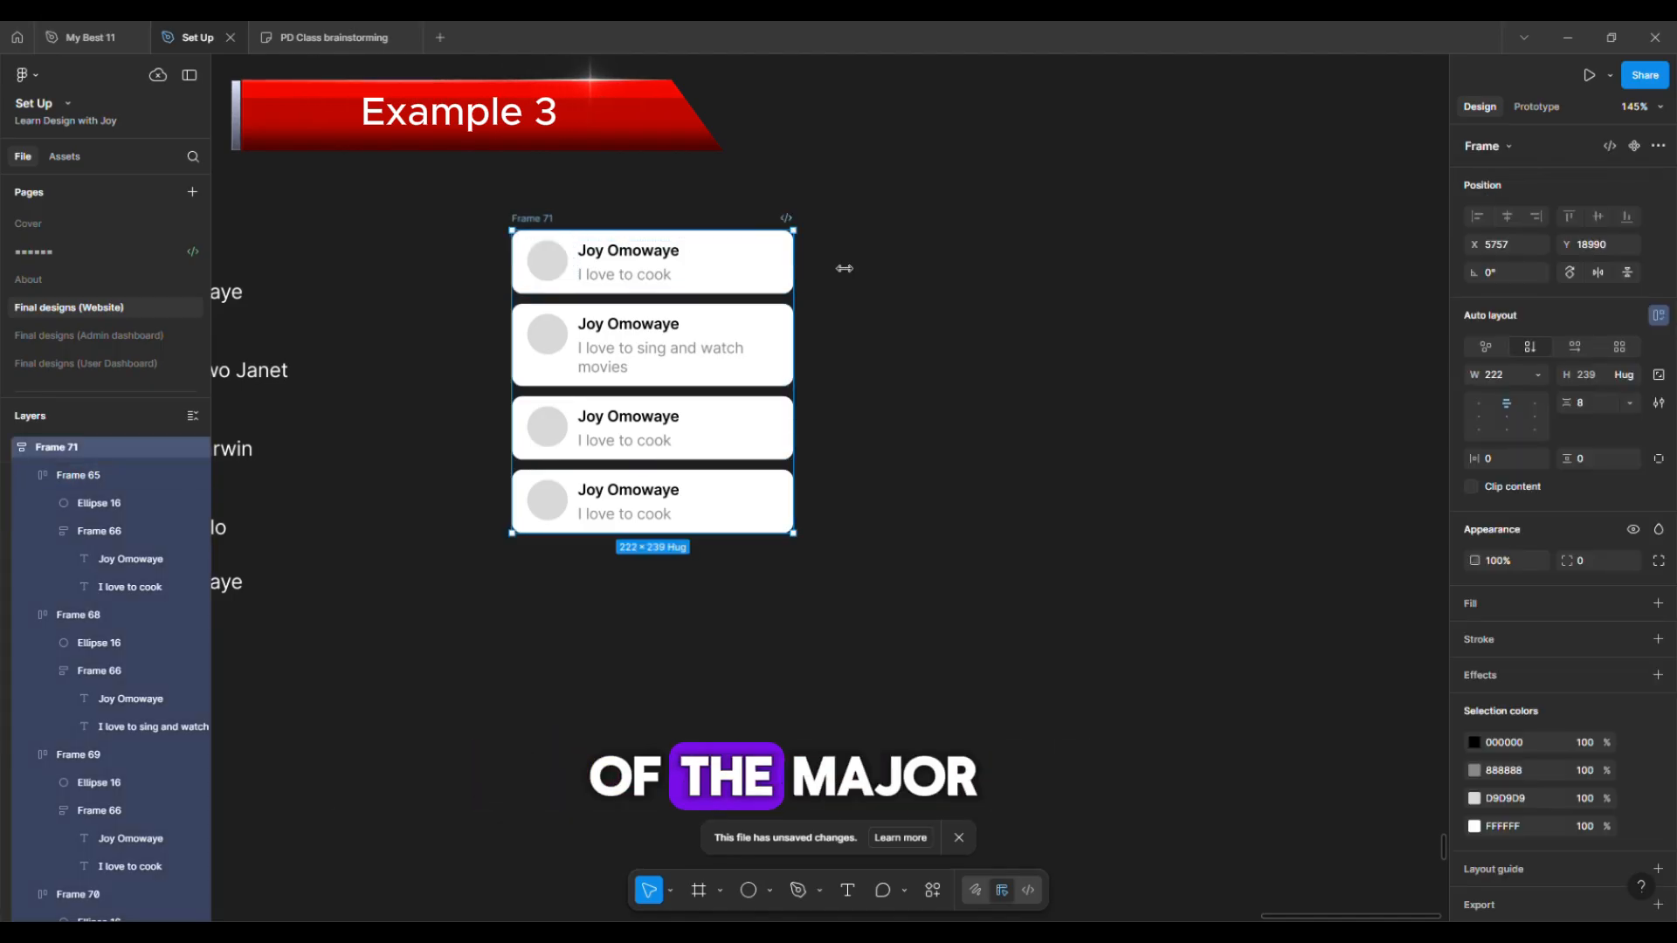
{"action": "left_click_drag", "start_coordinate": [796, 262], "coordinate": [713, 306]}
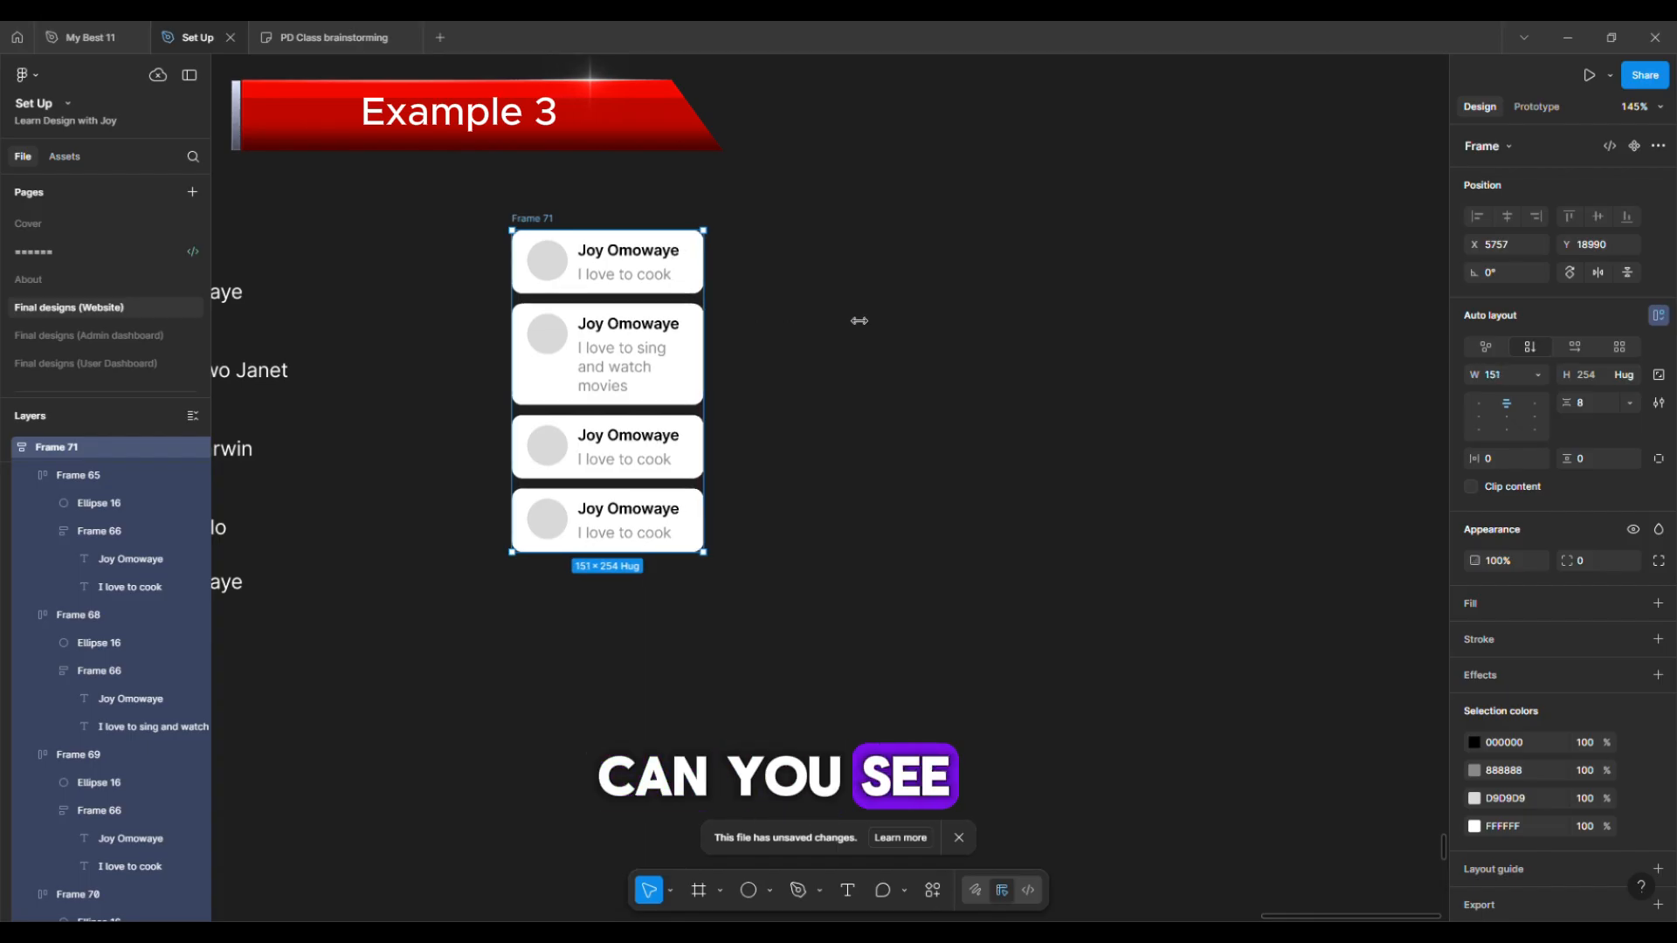
{"action": "left_click_drag", "start_coordinate": [859, 320], "coordinate": [809, 478]}
{"action": "left_click_drag", "start_coordinate": [1134, 371], "coordinate": [949, 437]}
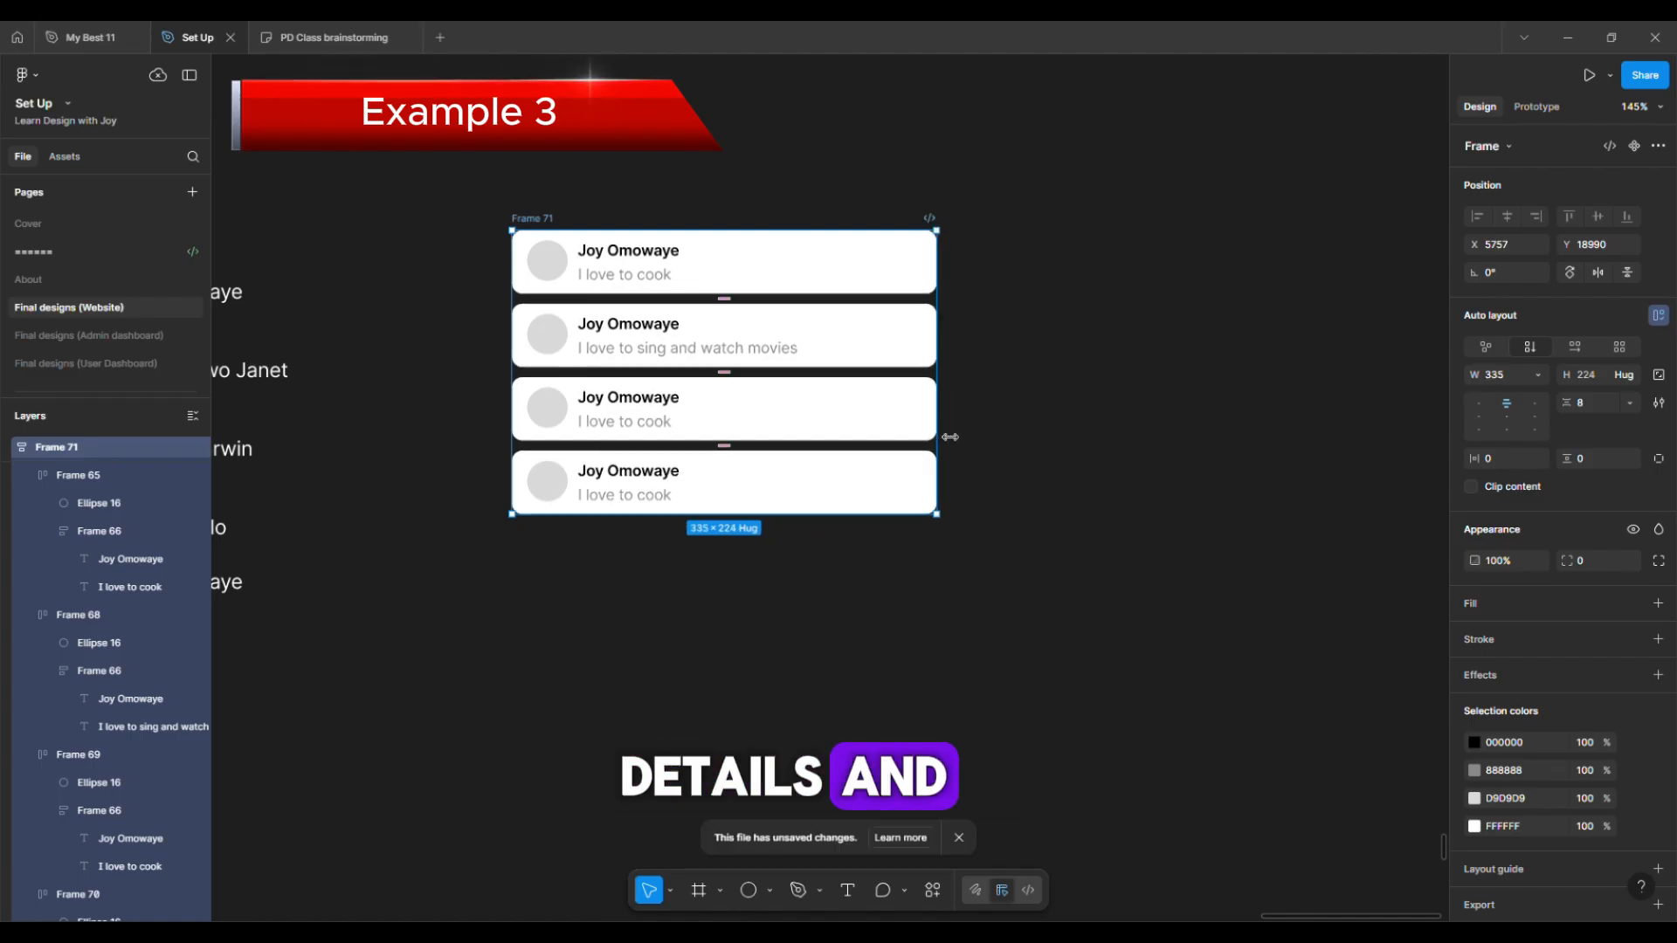